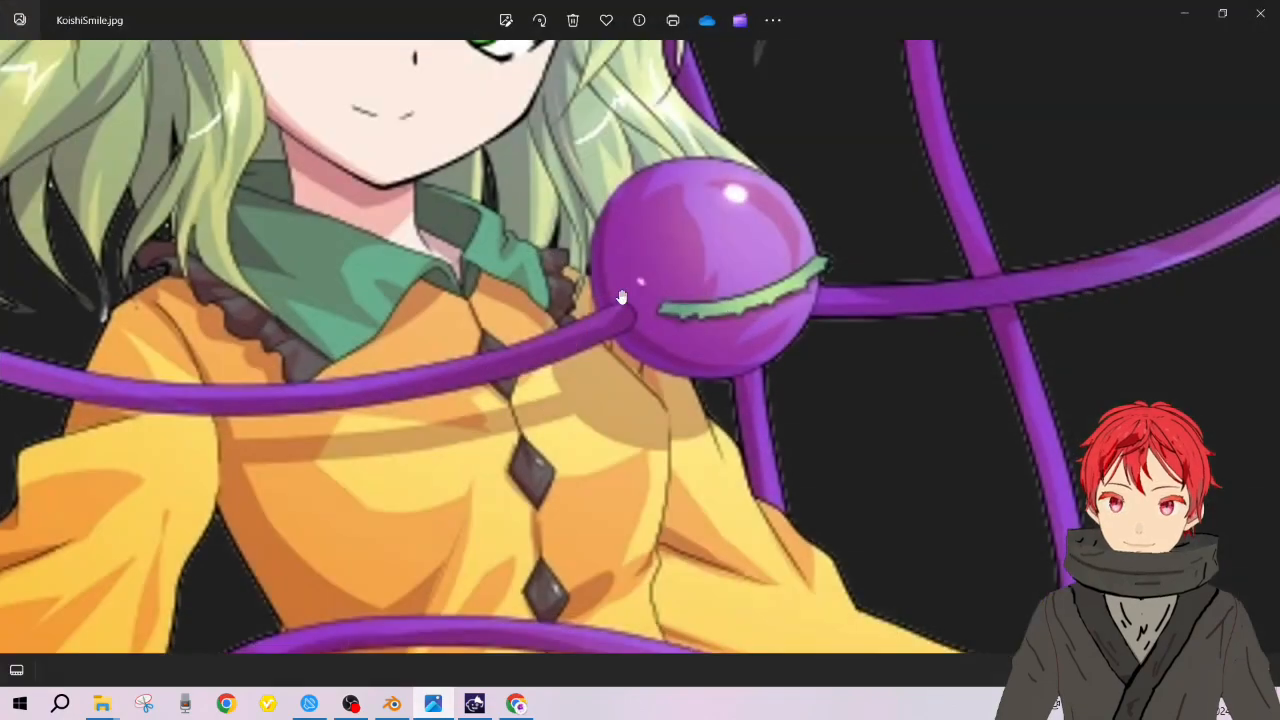
Step: Examine the closed purple third eye and its attached cords in the KoishiSmile.jpg reference picture
scroll(623, 297, "down", 3)
left_click_drag(546, 215, 535, 420)
scroll(706, 373, "down", 3)
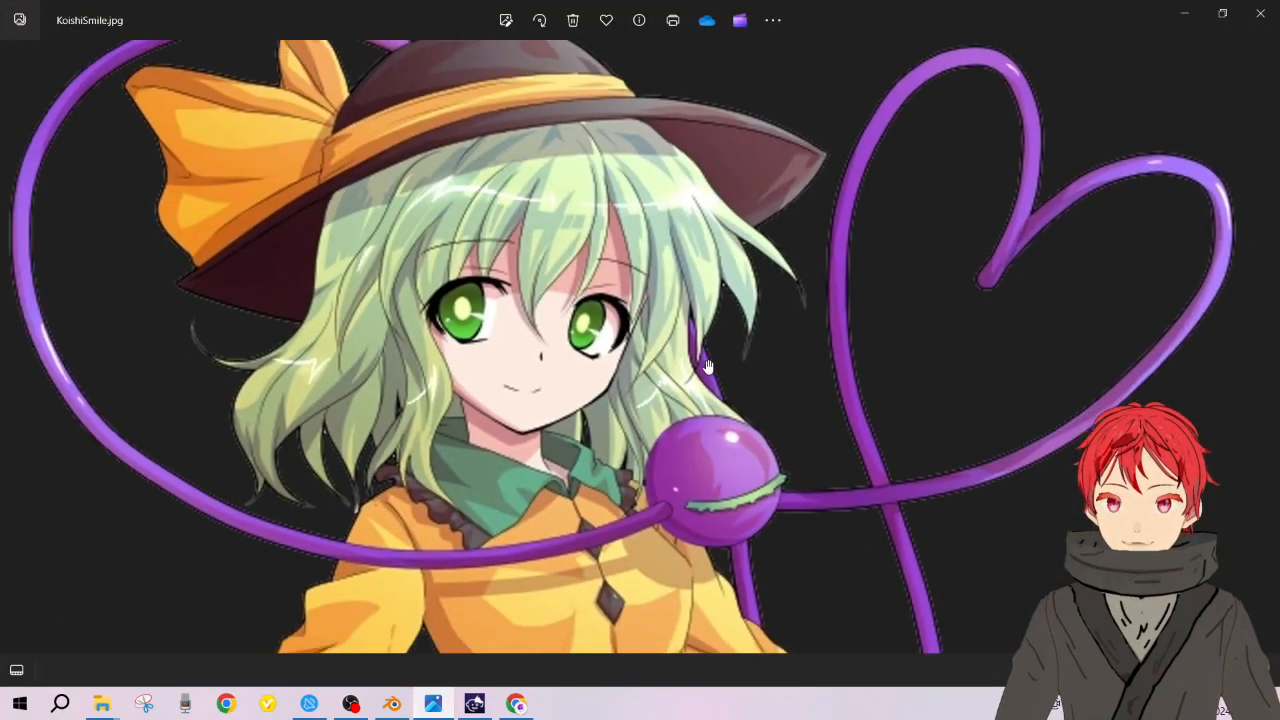
scroll(774, 383, "up", 3)
scroll(787, 417, "down", 2)
scroll(720, 430, "up", 2)
scroll(708, 453, "down", 2)
scroll(593, 354, "up", 2)
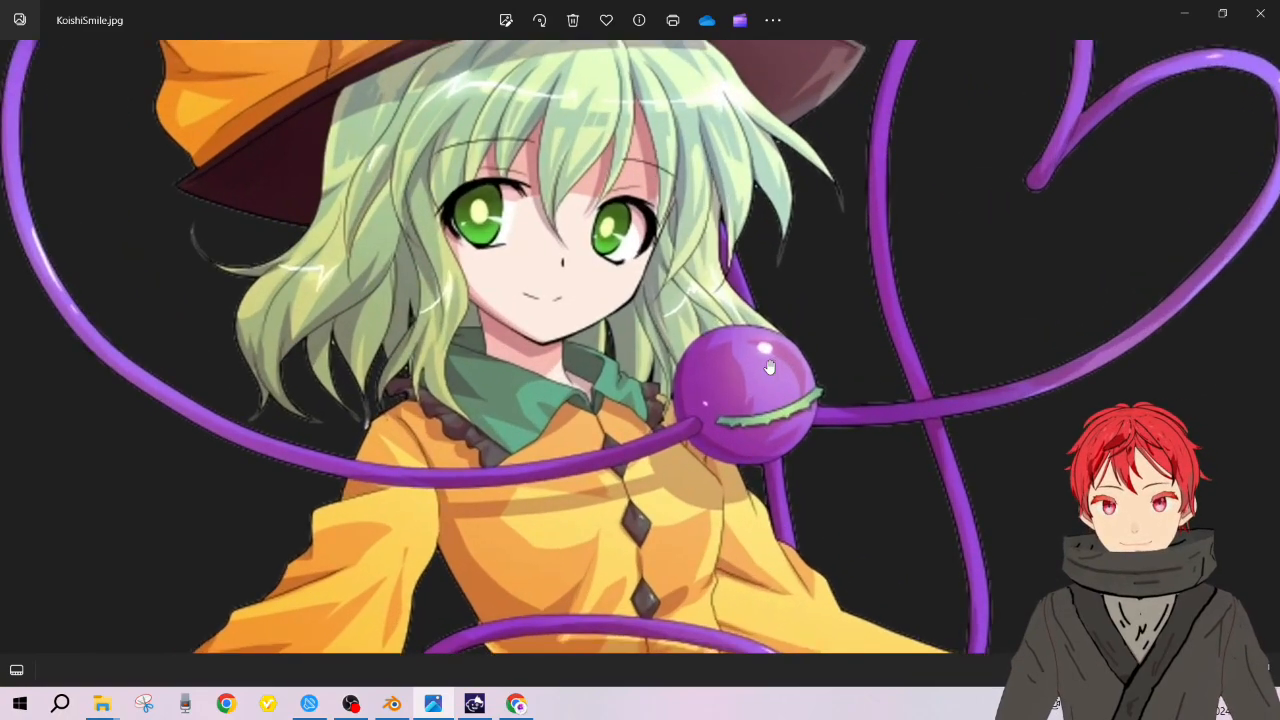
scroll(764, 402, "down", 3)
scroll(711, 230, "up", 2)
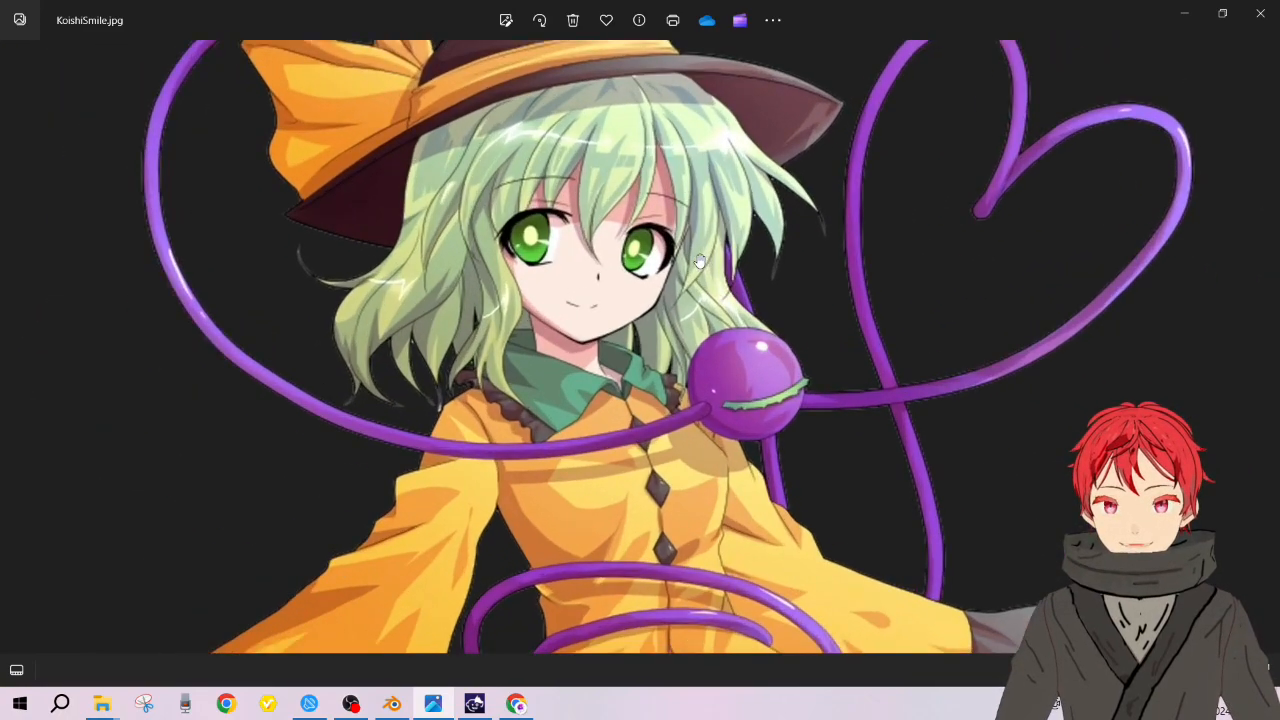
scroll(691, 333, "down", 2)
scroll(672, 268, "up", 2)
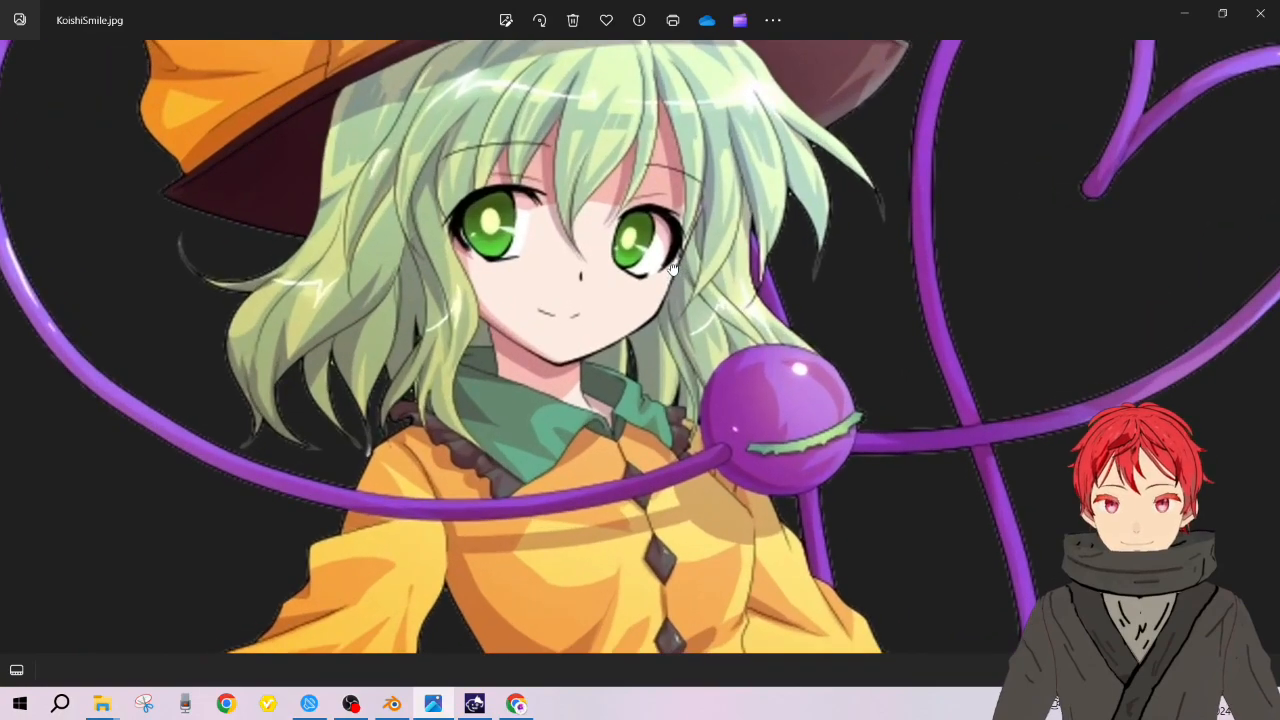
scroll(700, 290, "down", 2)
scroll(769, 335, "up", 1)
left_click_drag(769, 335, 805, 427)
scroll(769, 388, "up", 2)
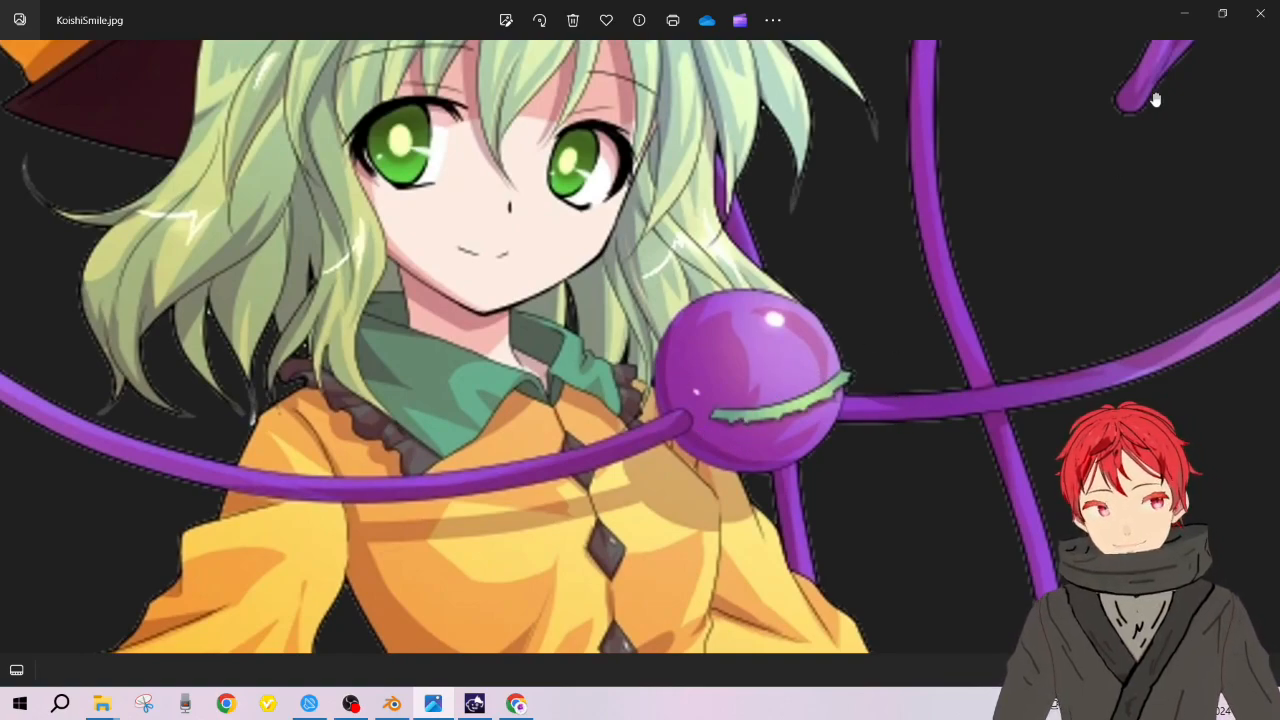
Step: Switch to Blender and delete the default cube
left_click(1179, 22)
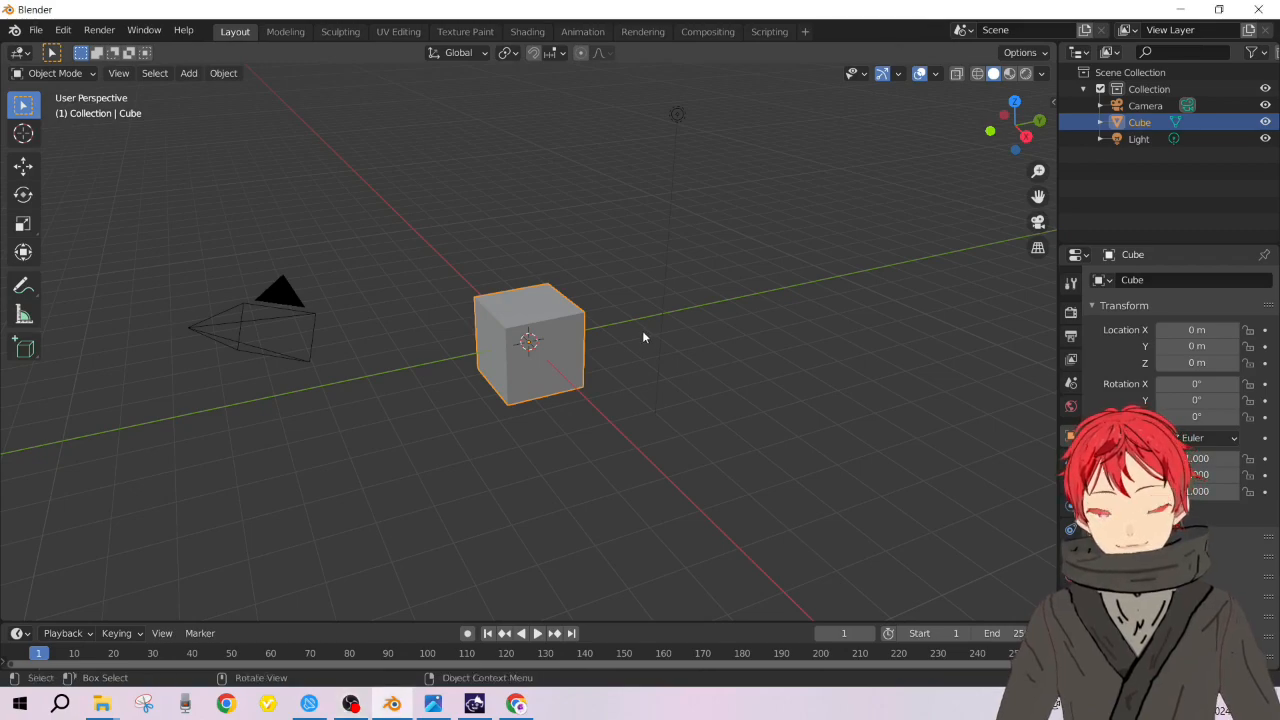
scroll(518, 350, "up", 5)
scroll(518, 350, "down", 6)
scroll(518, 350, "up", 5)
scroll(518, 350, "down", 4)
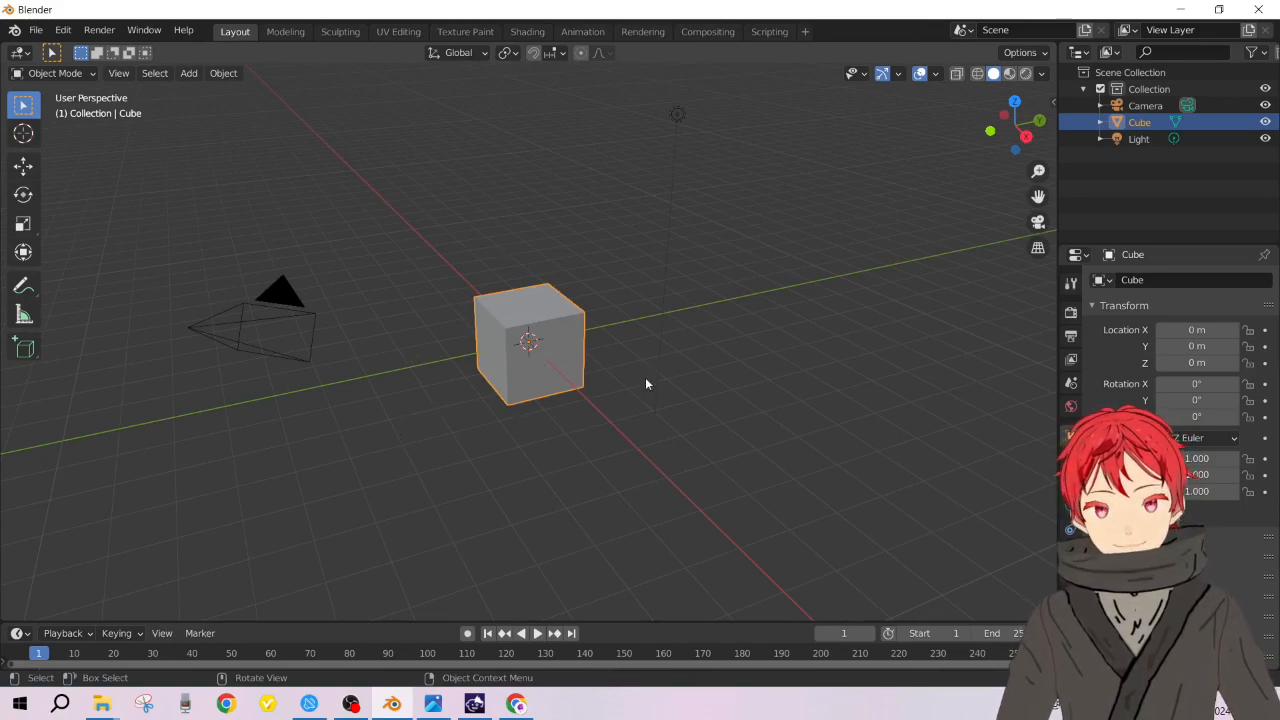
key("Delete")
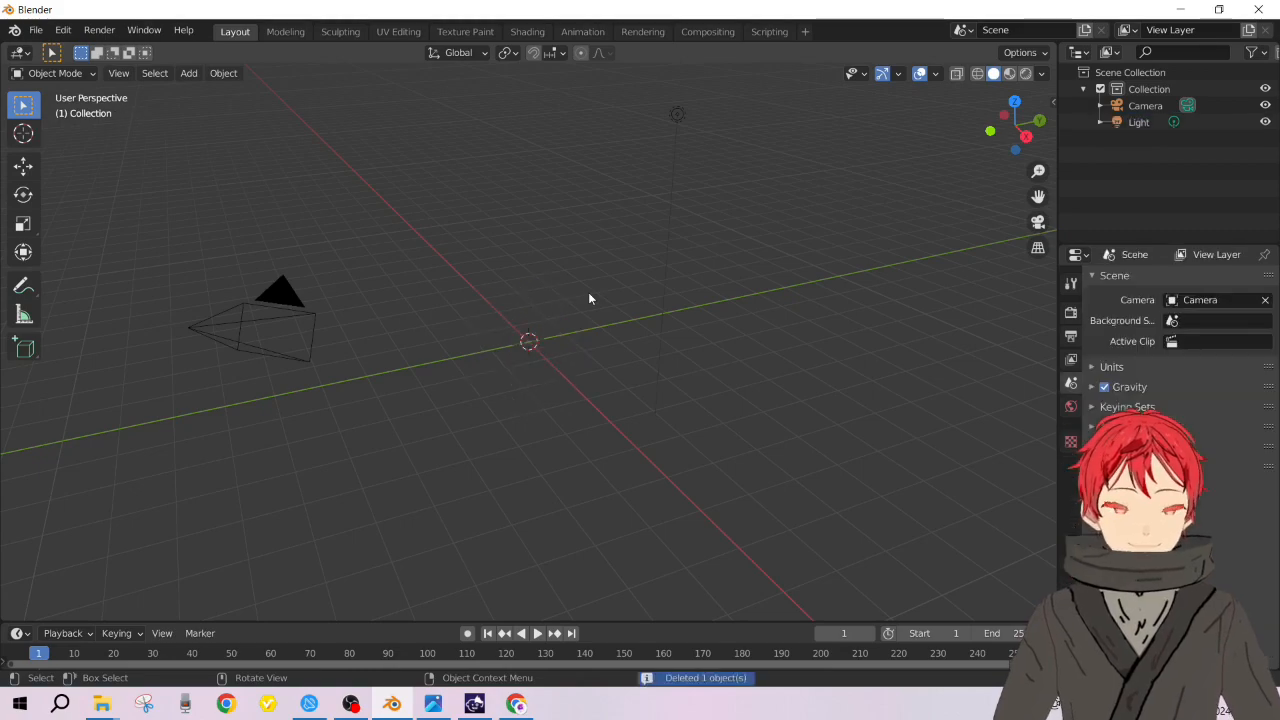
Step: Create a new collection in the scene and make it the active collection
key("shift+a")
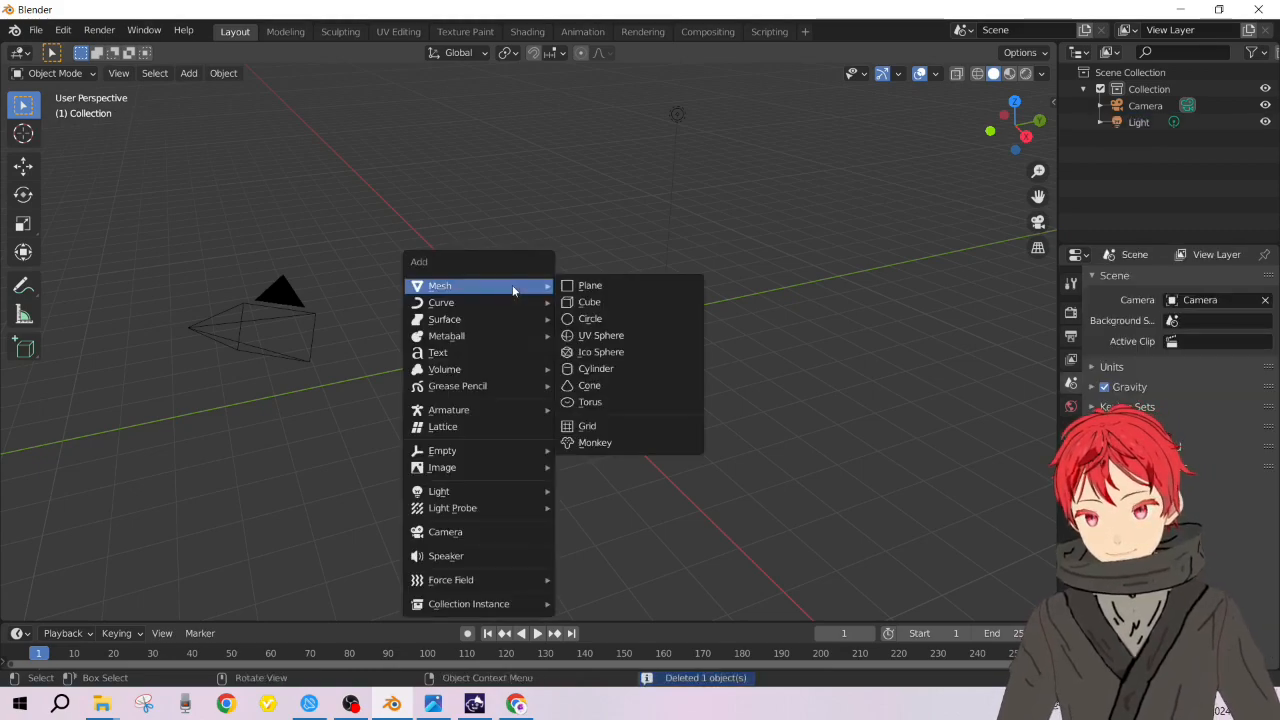
right_click(1103, 209)
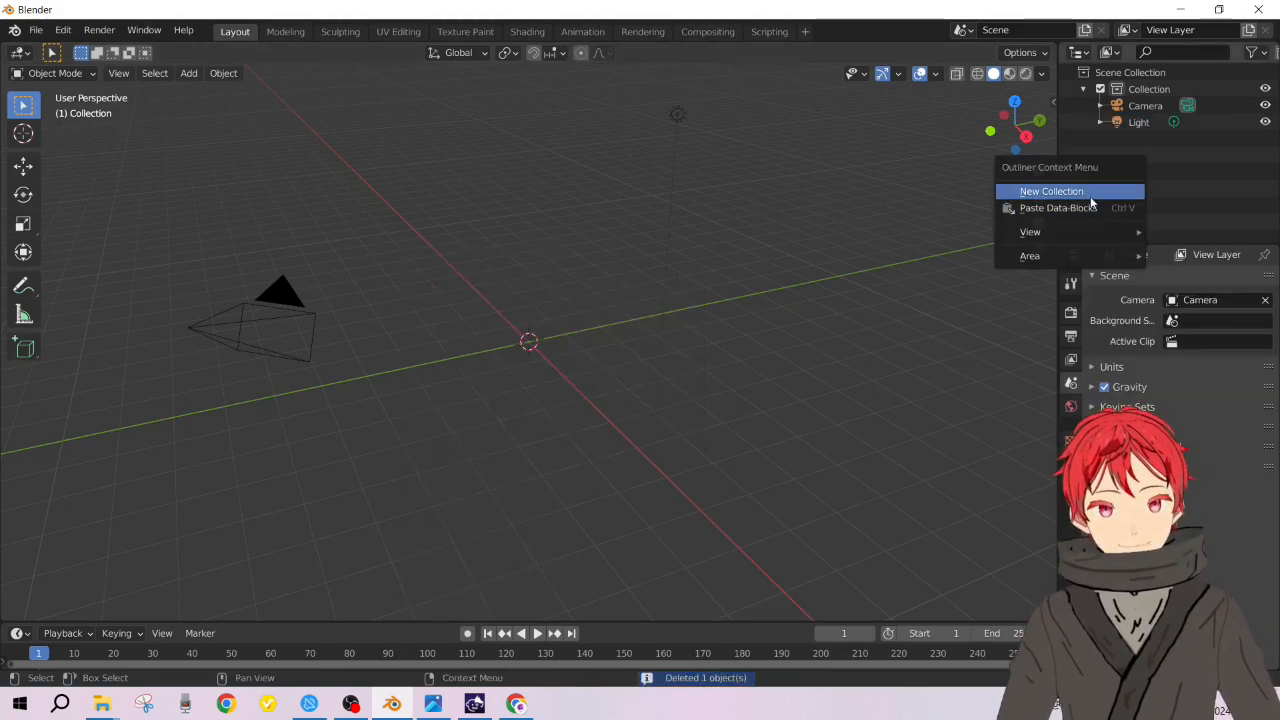
left_click(1091, 194)
left_click(1158, 140)
Step: Add a UV sphere mesh to the new collection
key("shift+a")
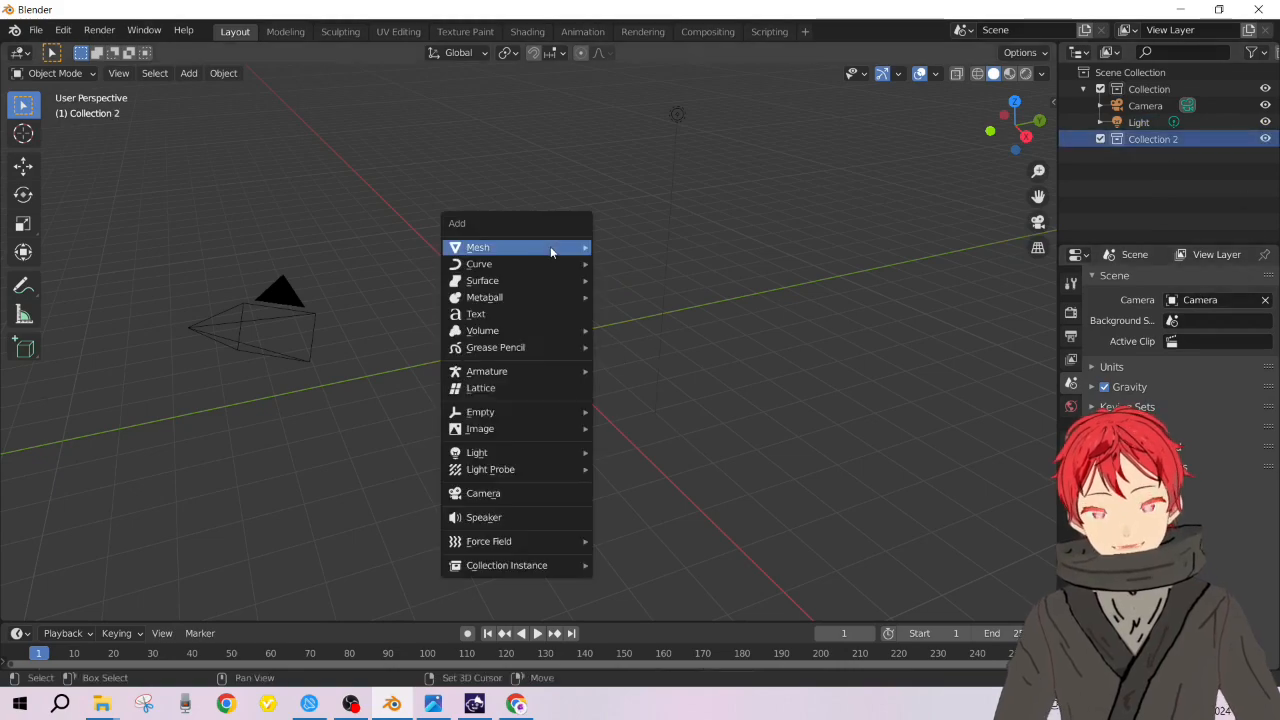
mouse_move(550, 246)
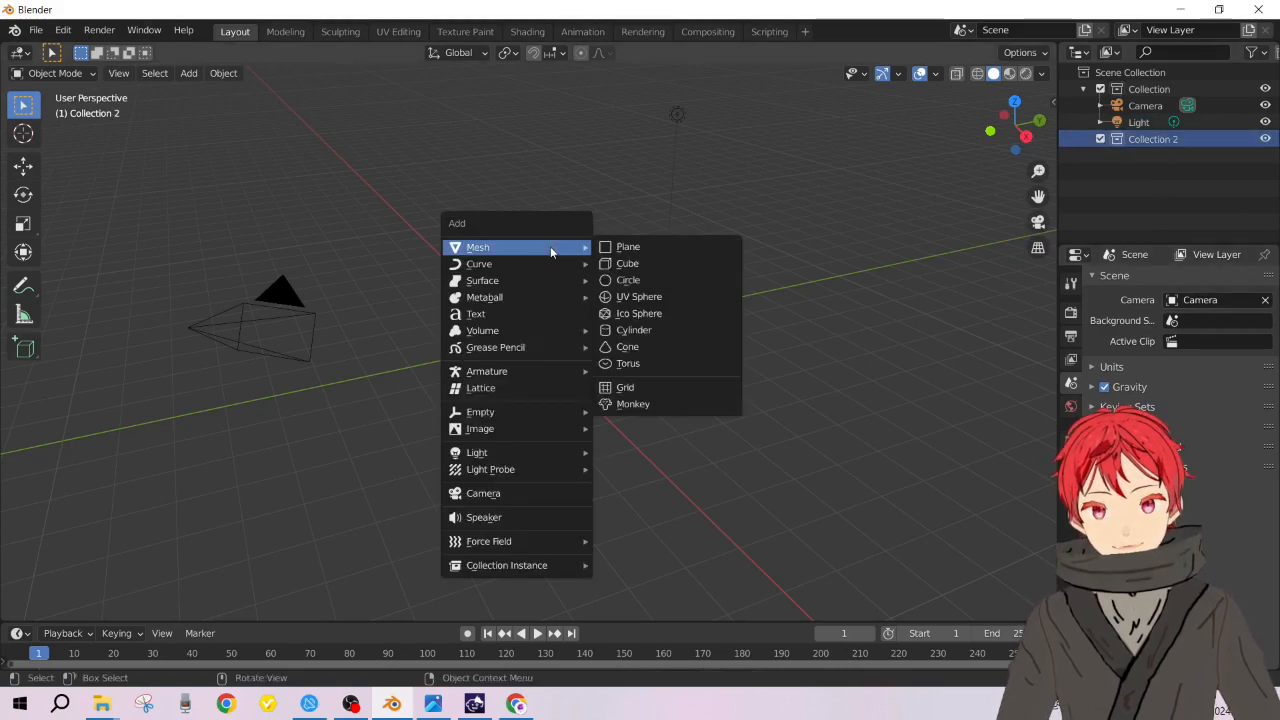
left_click(674, 297)
scroll(591, 371, "up", 1)
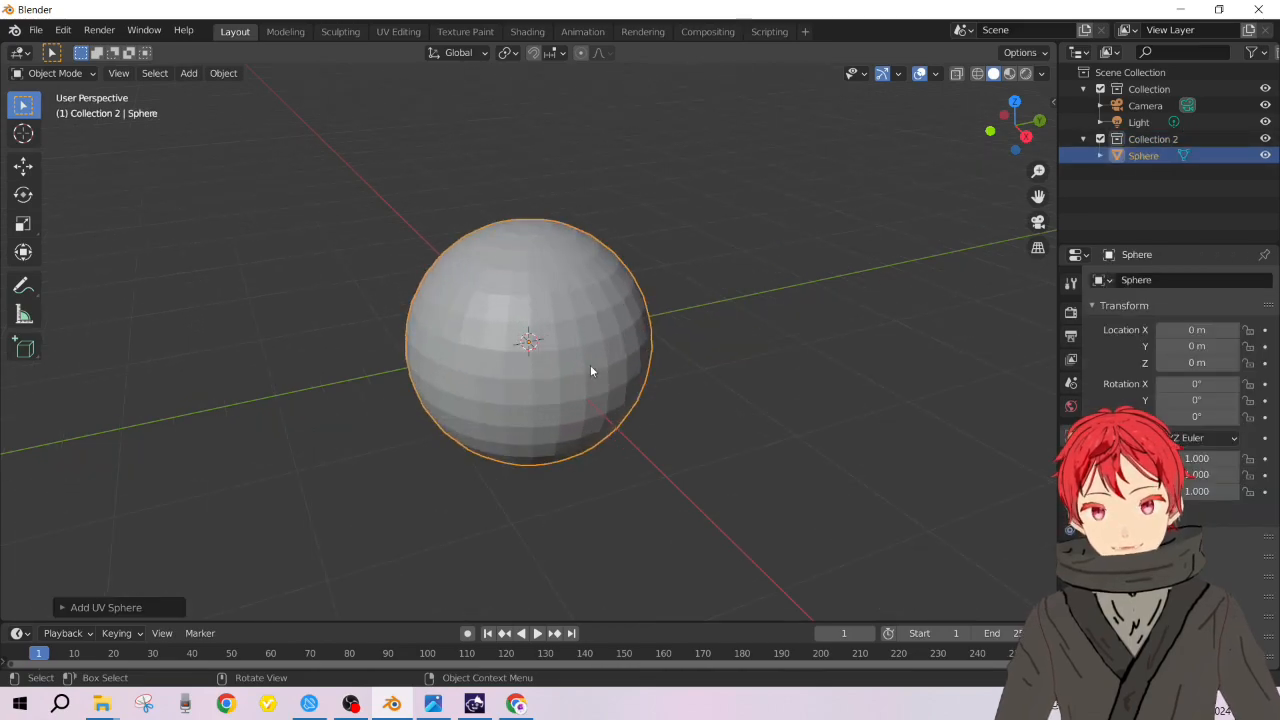
middle_click_drag(590, 371, 717, 450)
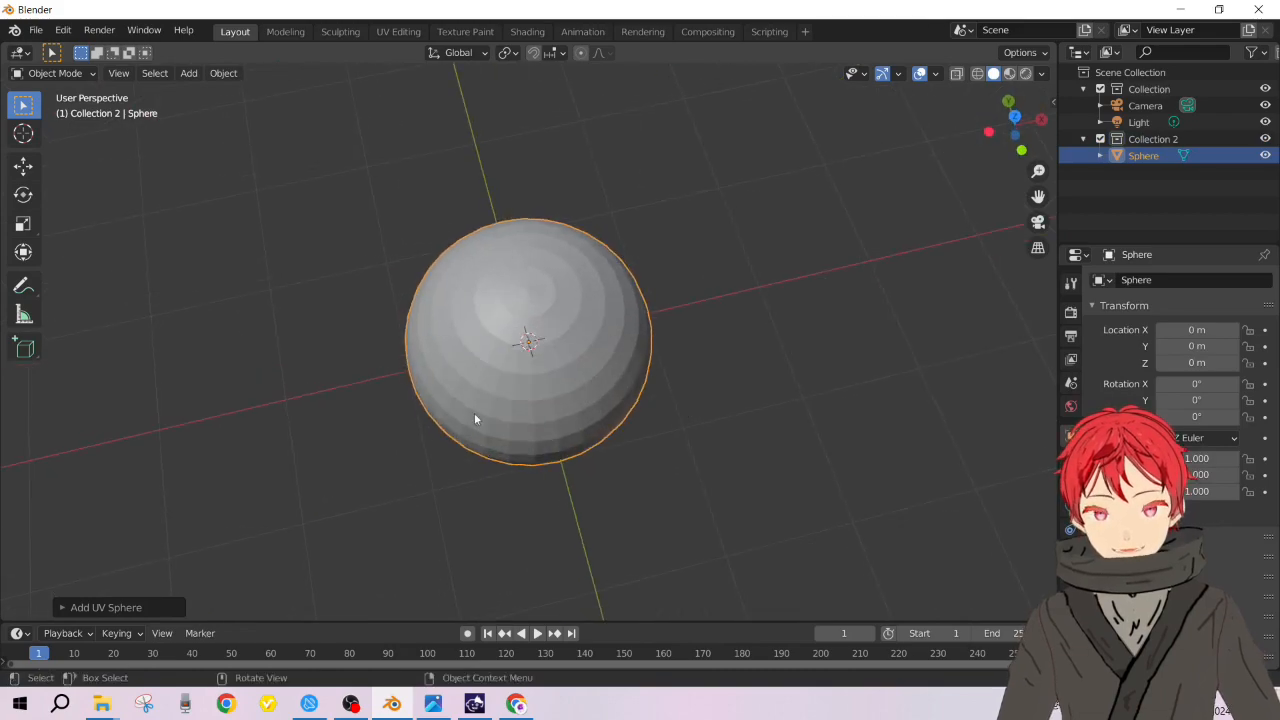
middle_click_drag(758, 406, 569, 429)
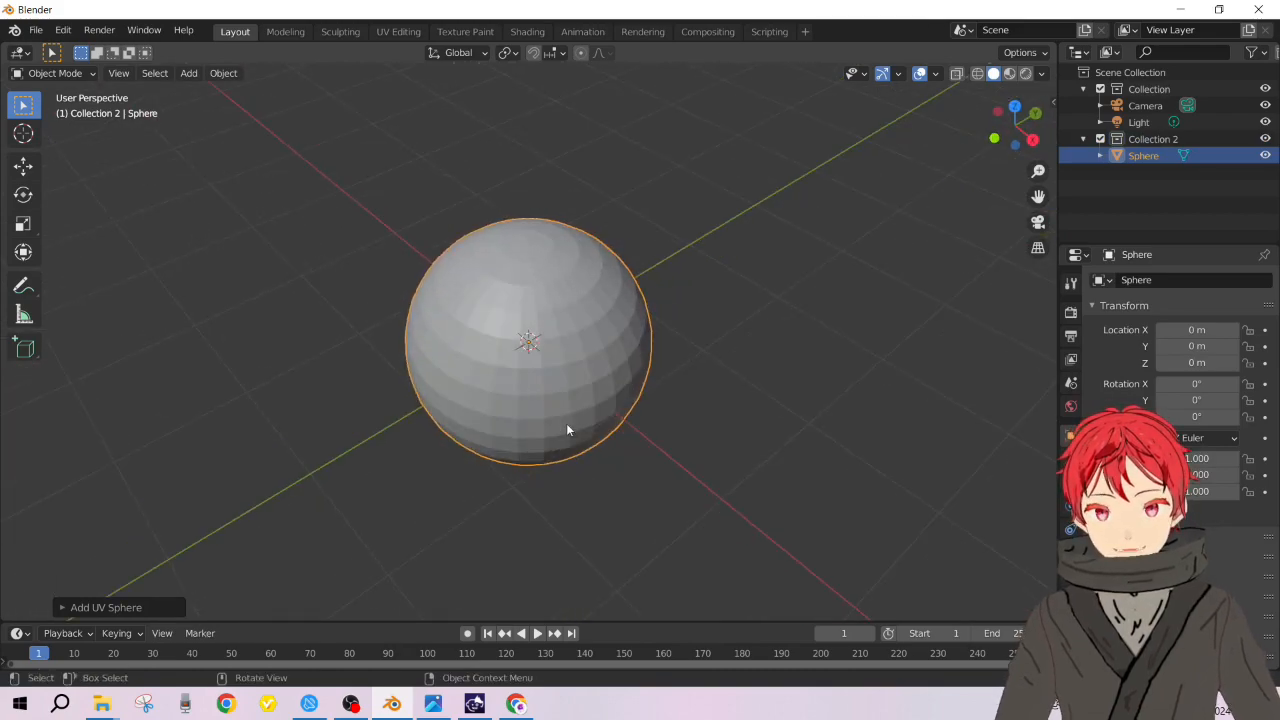
scroll(566, 421, "down", 3)
scroll(512, 377, "down", 2)
scroll(512, 377, "up", 2)
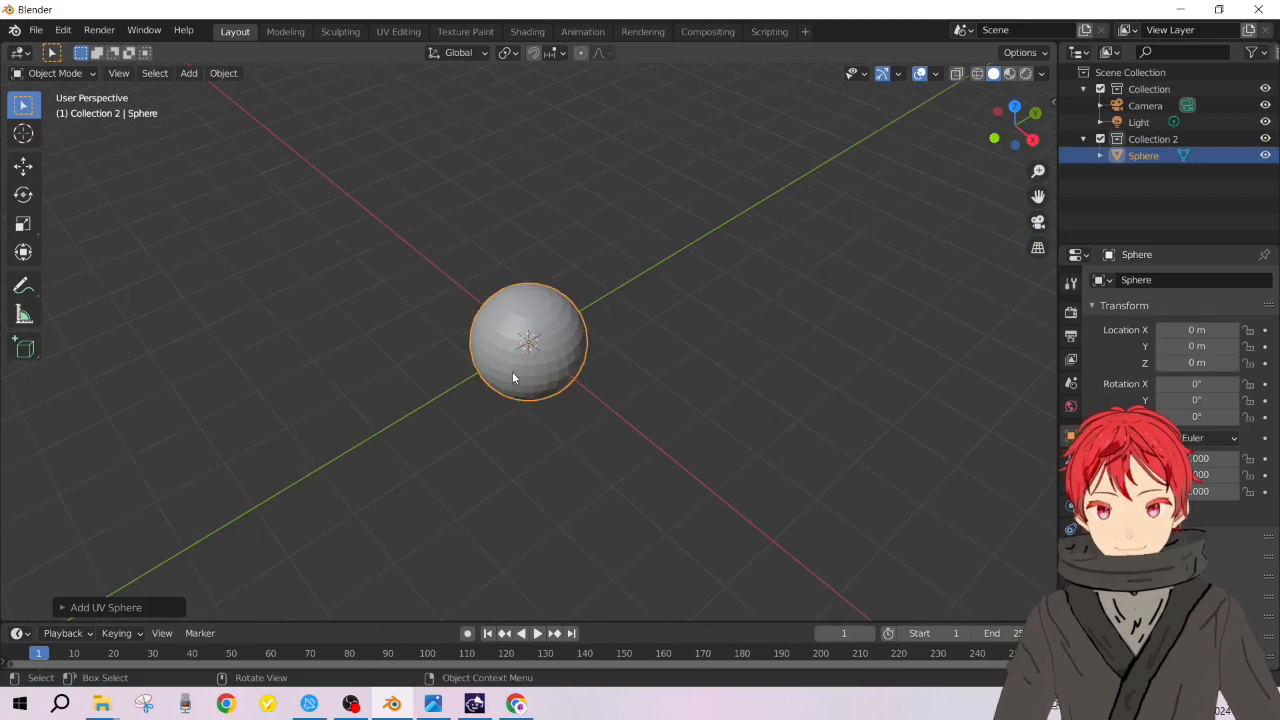
scroll(512, 373, "up", 2)
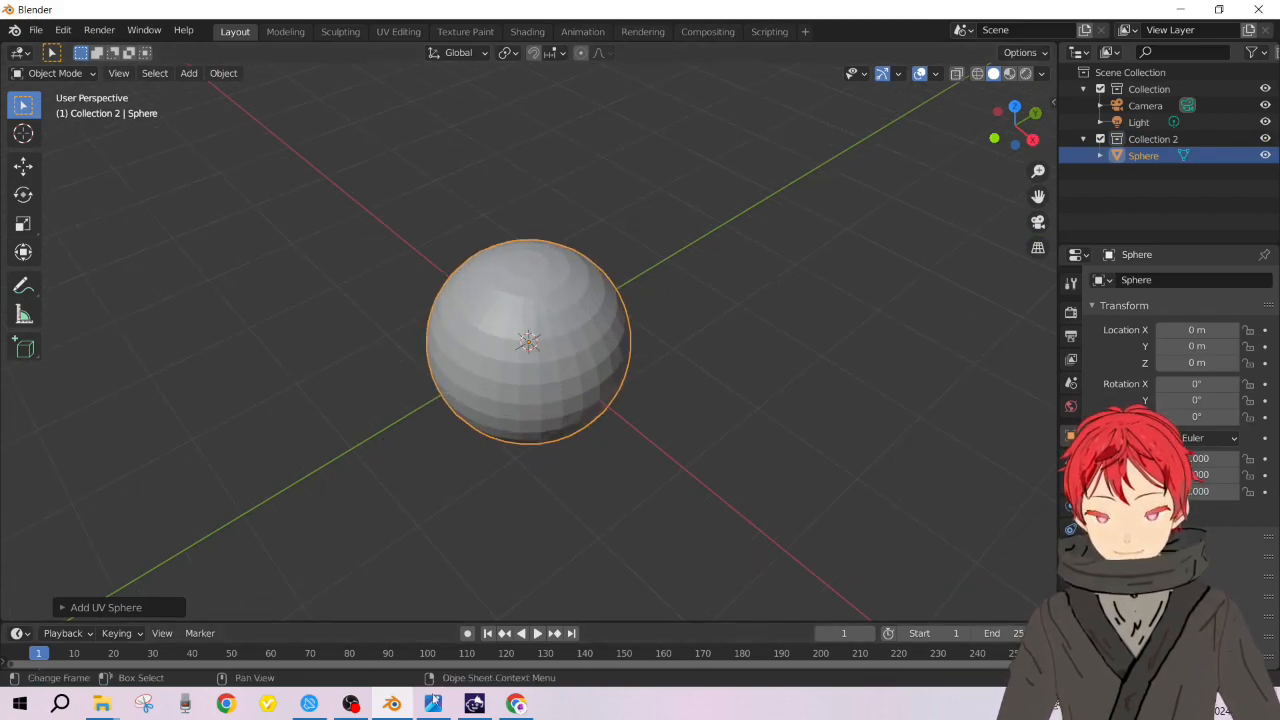
Step: Switch to the image viewer and examine the red third eye, its eyelids and cord attachments in 3rd eye.jpg
left_click(433, 704)
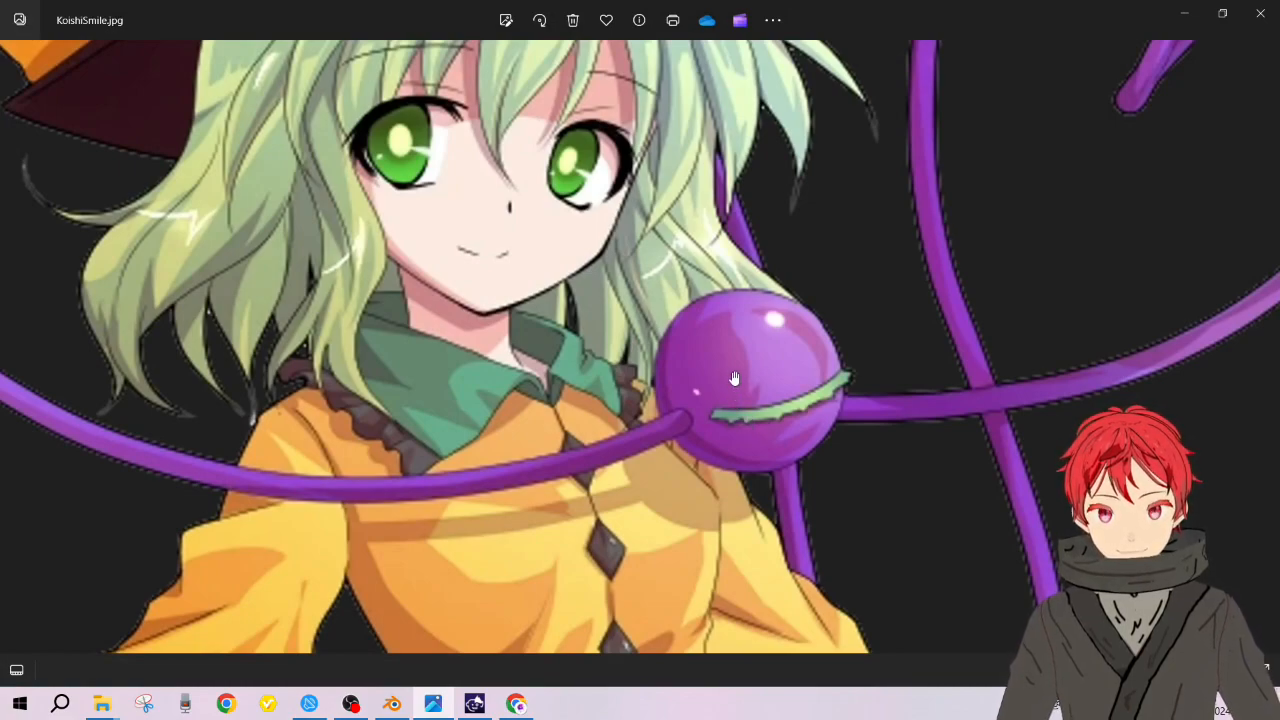
scroll(230, 273, "down", 5)
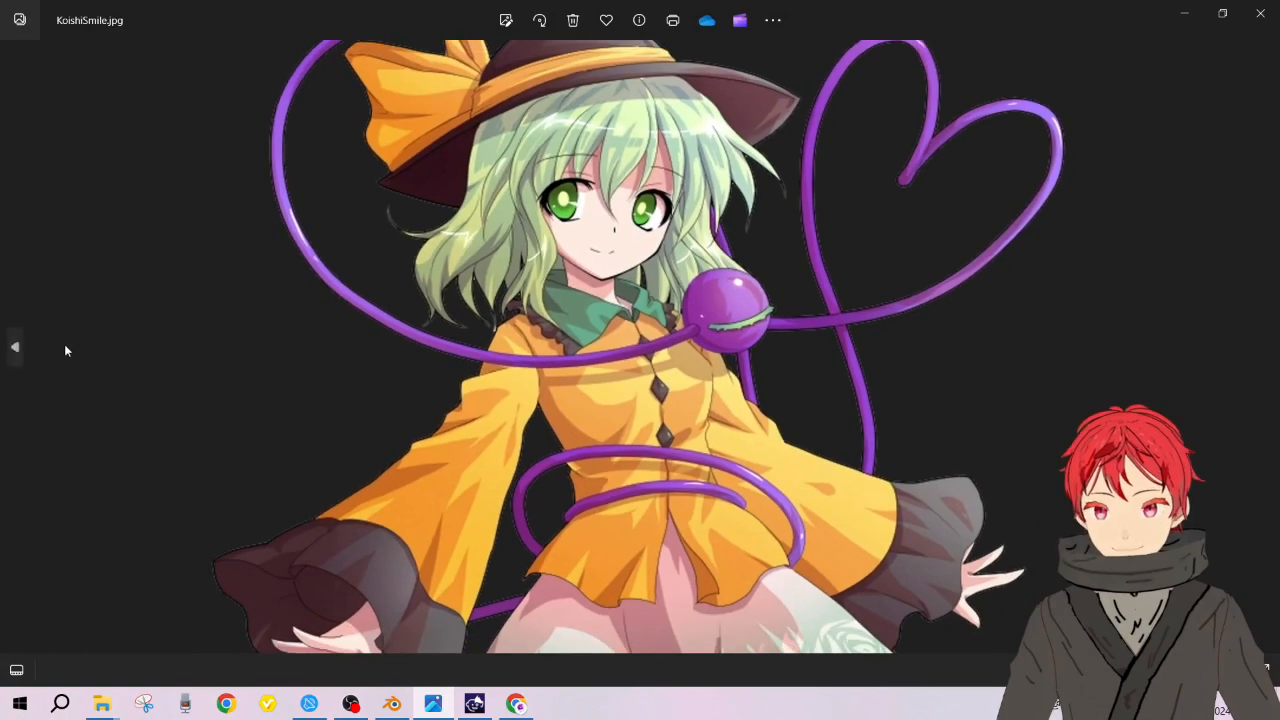
left_click(15, 348)
left_click(15, 347)
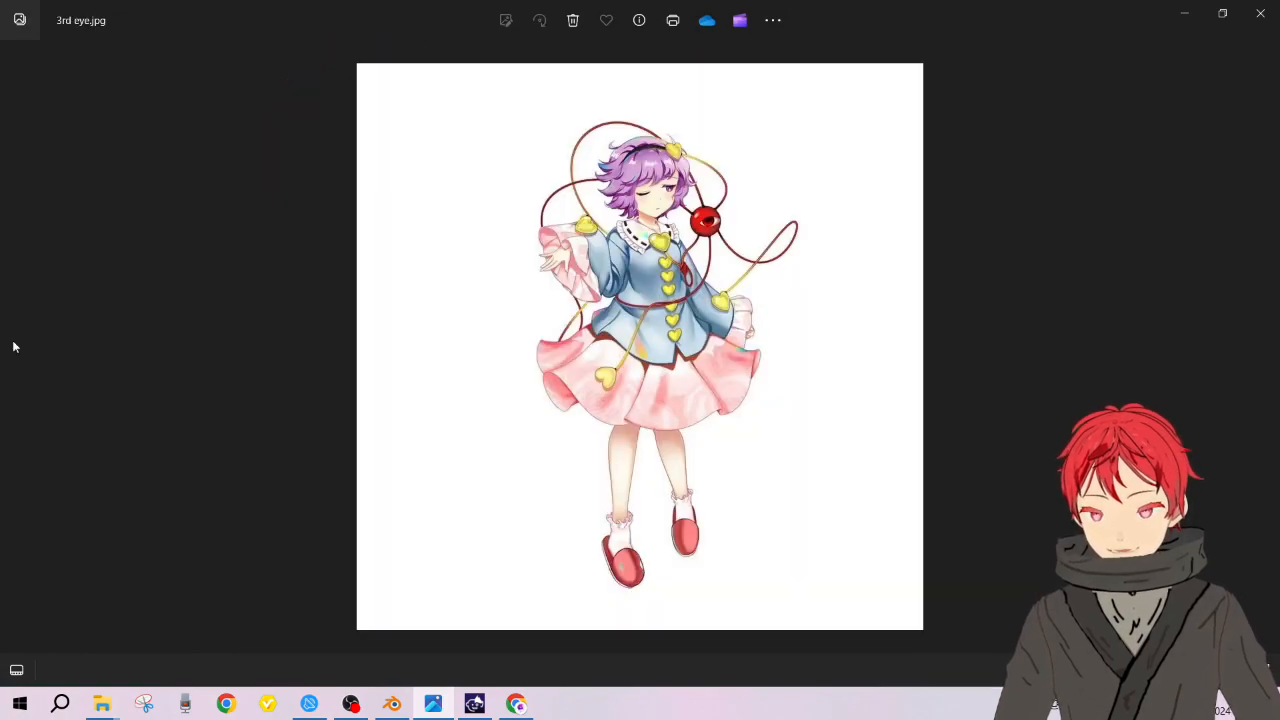
scroll(693, 145, "up", 8)
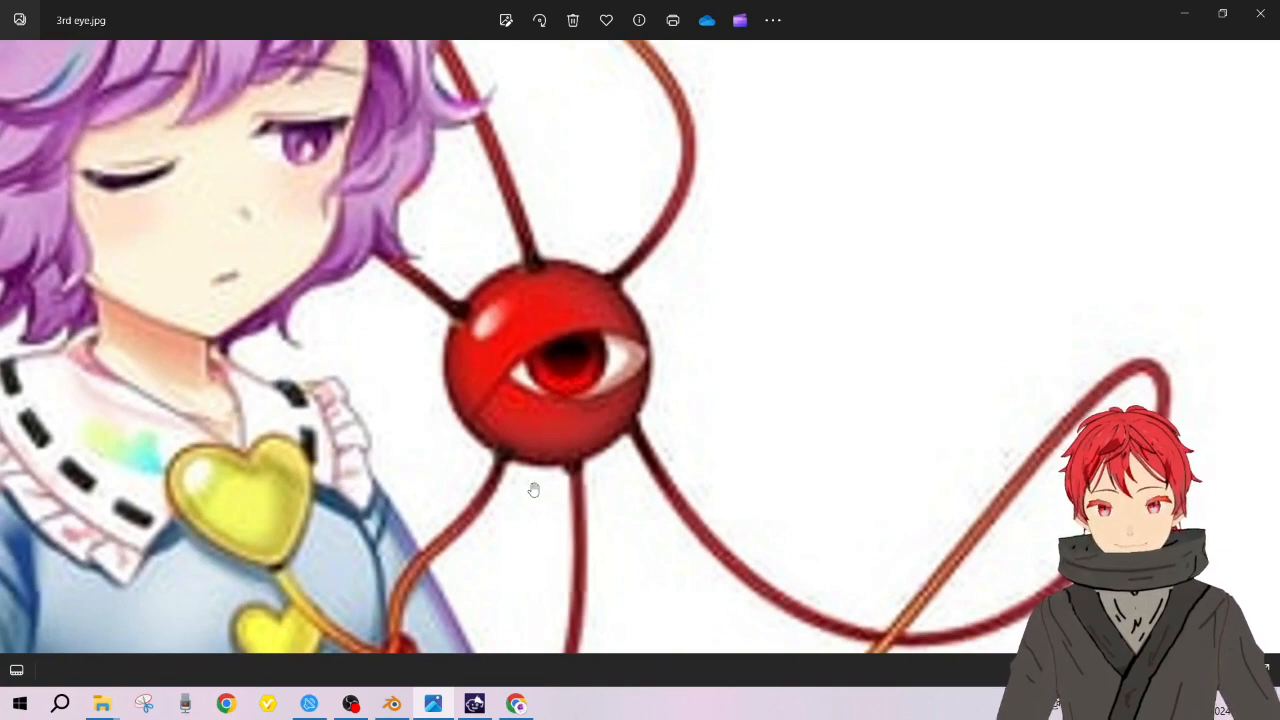
scroll(540, 427, "down", 3)
scroll(794, 400, "up", 6)
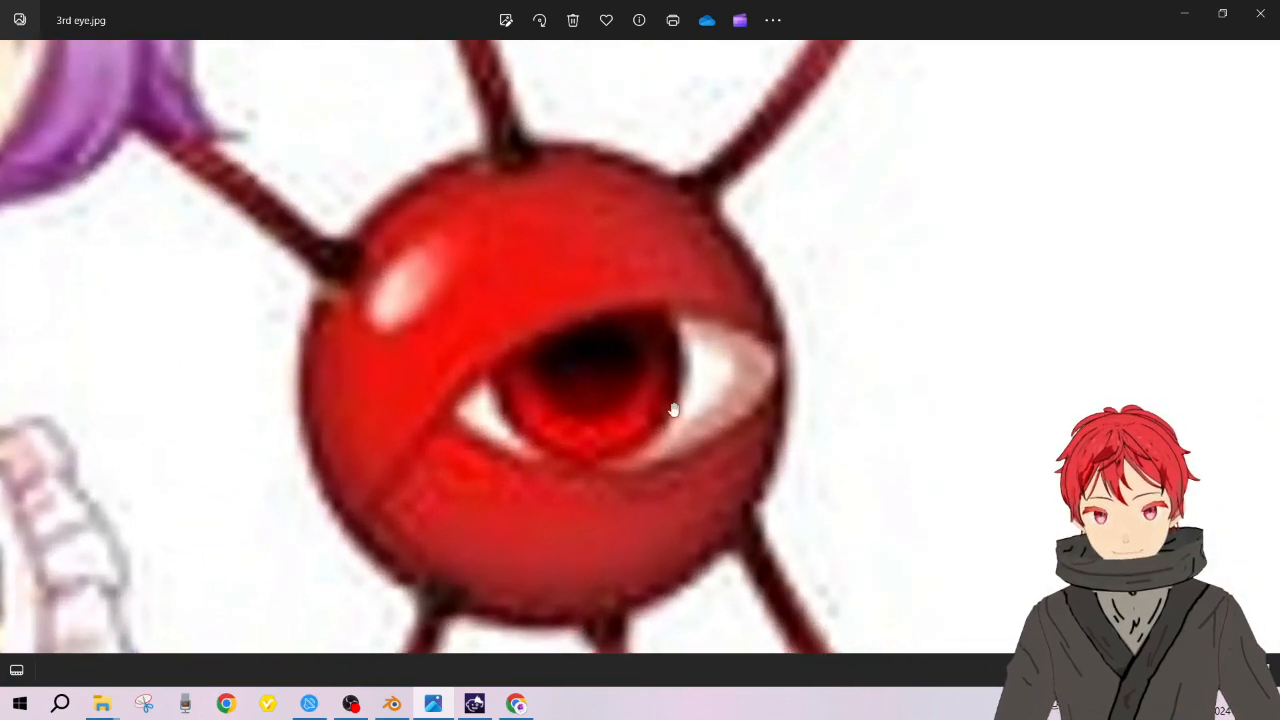
scroll(720, 345, "down", 2)
scroll(729, 334, "up", 2)
scroll(729, 334, "down", 3)
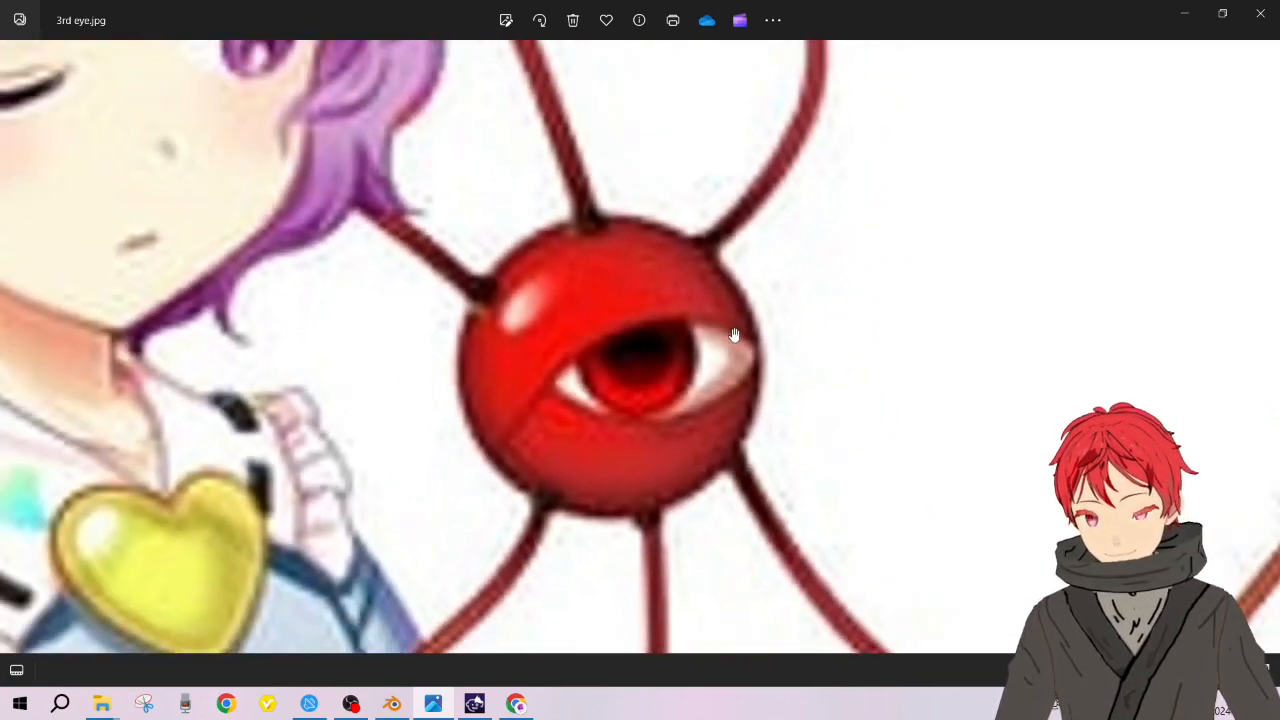
scroll(780, 374, "down", 4)
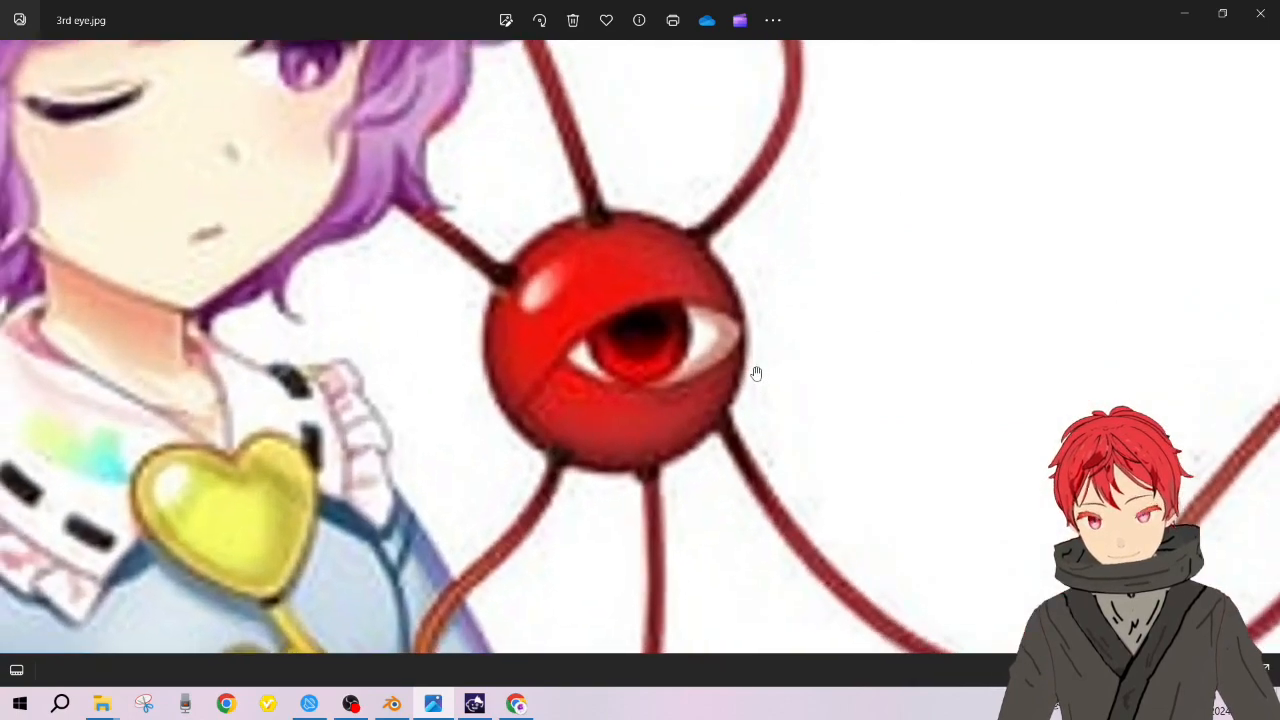
left_click(1184, 14)
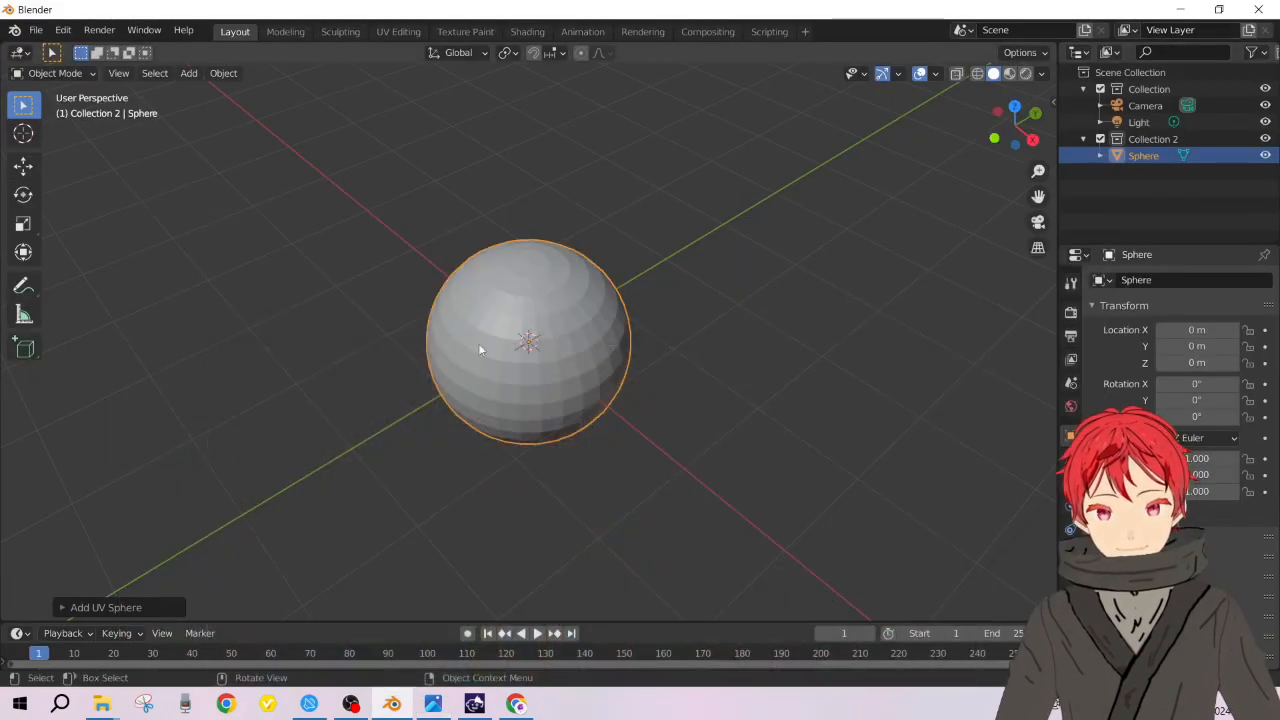
Step: Put the sphere in Edit Mode in Blender and check its shape against the 3rd eye.jpg reference
key("Tab")
middle_click_drag(383, 305, 517, 416)
left_click(433, 704)
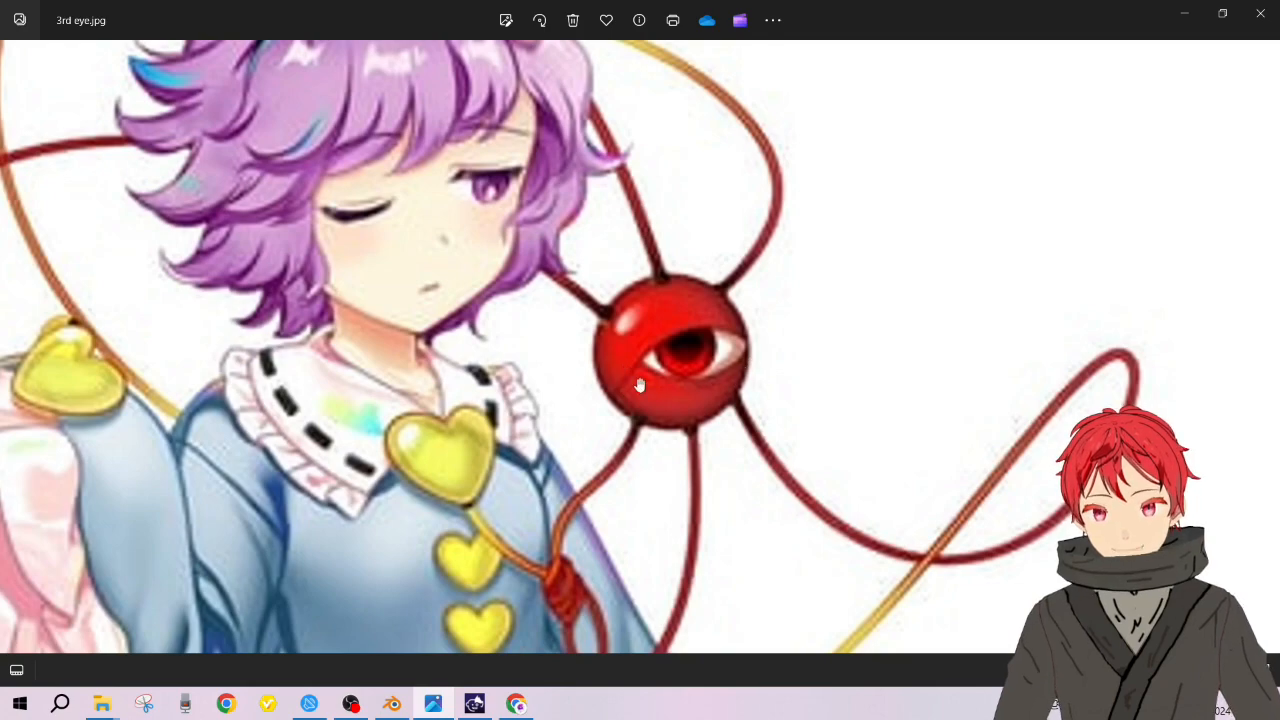
left_click(1184, 13)
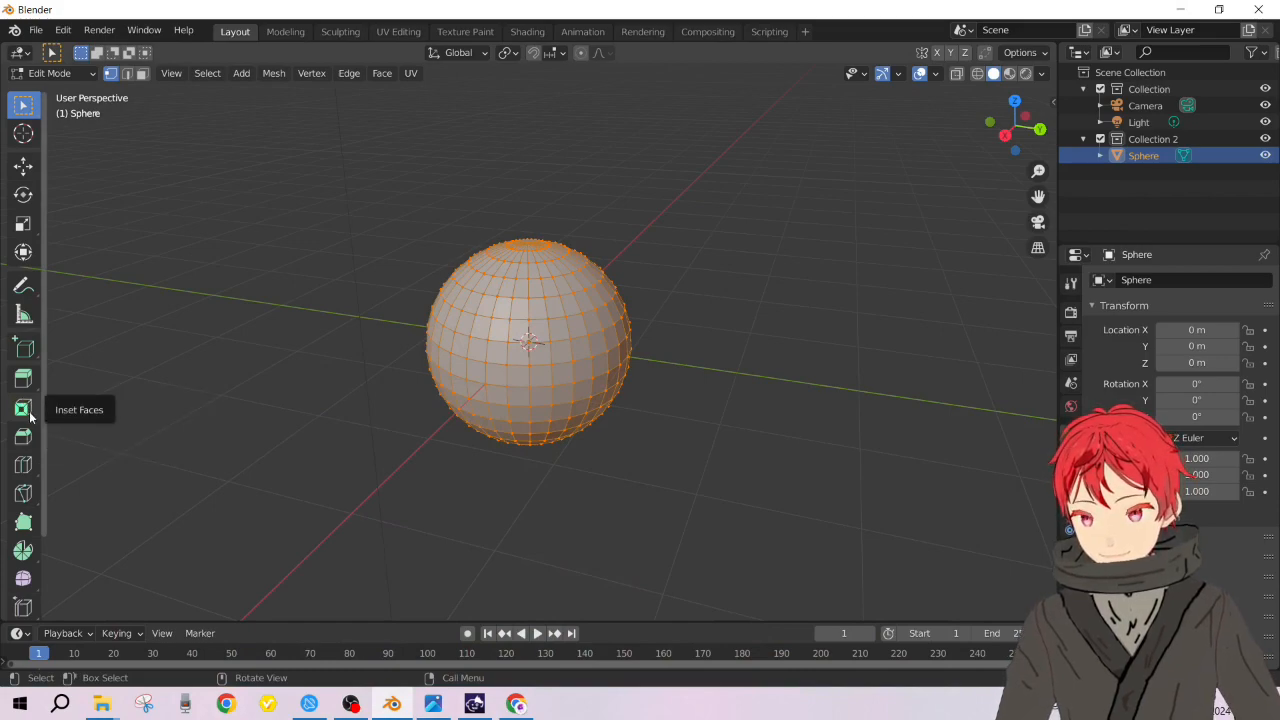
left_click(23, 465)
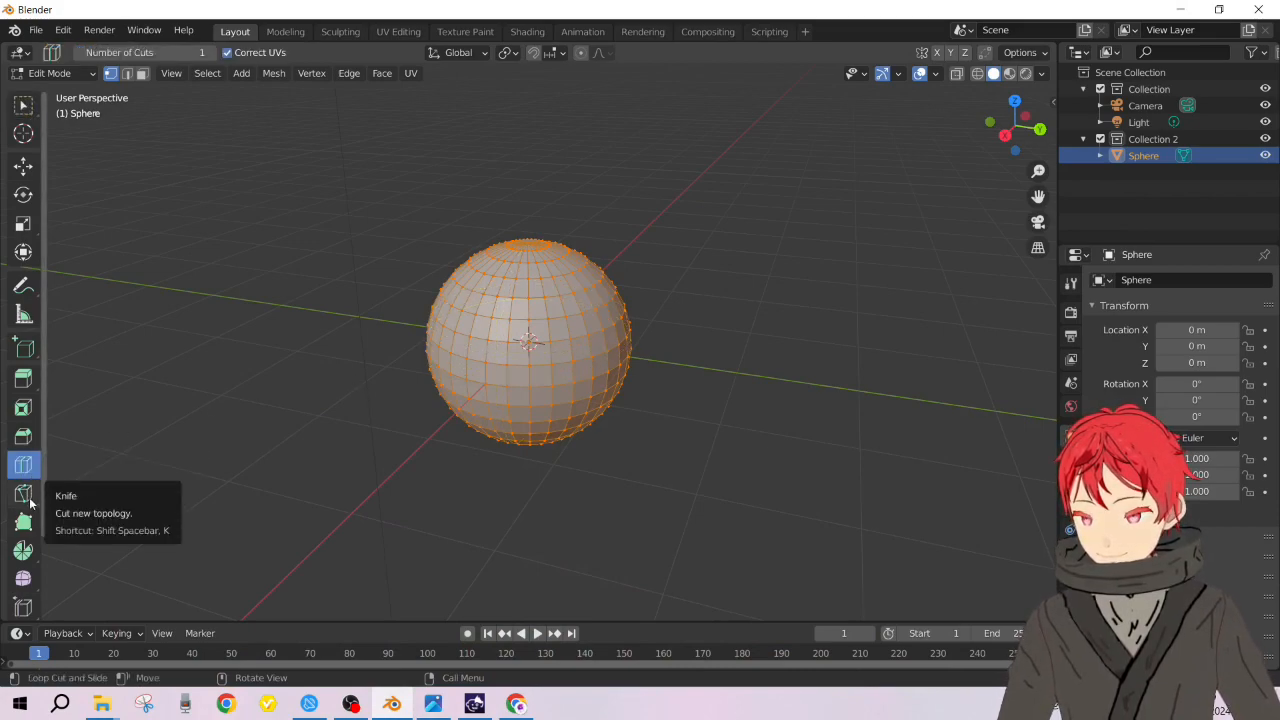
scroll(27, 515, "down", 3)
scroll(27, 532, "up", 3)
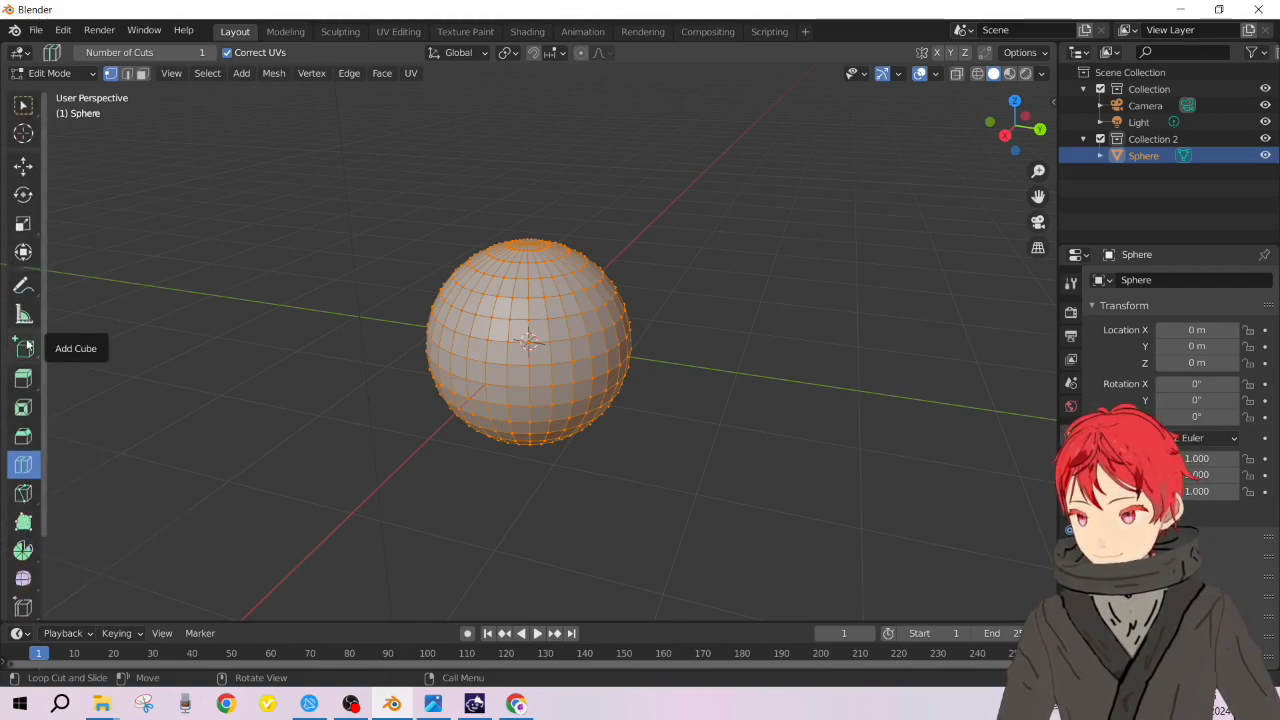
left_click(24, 492)
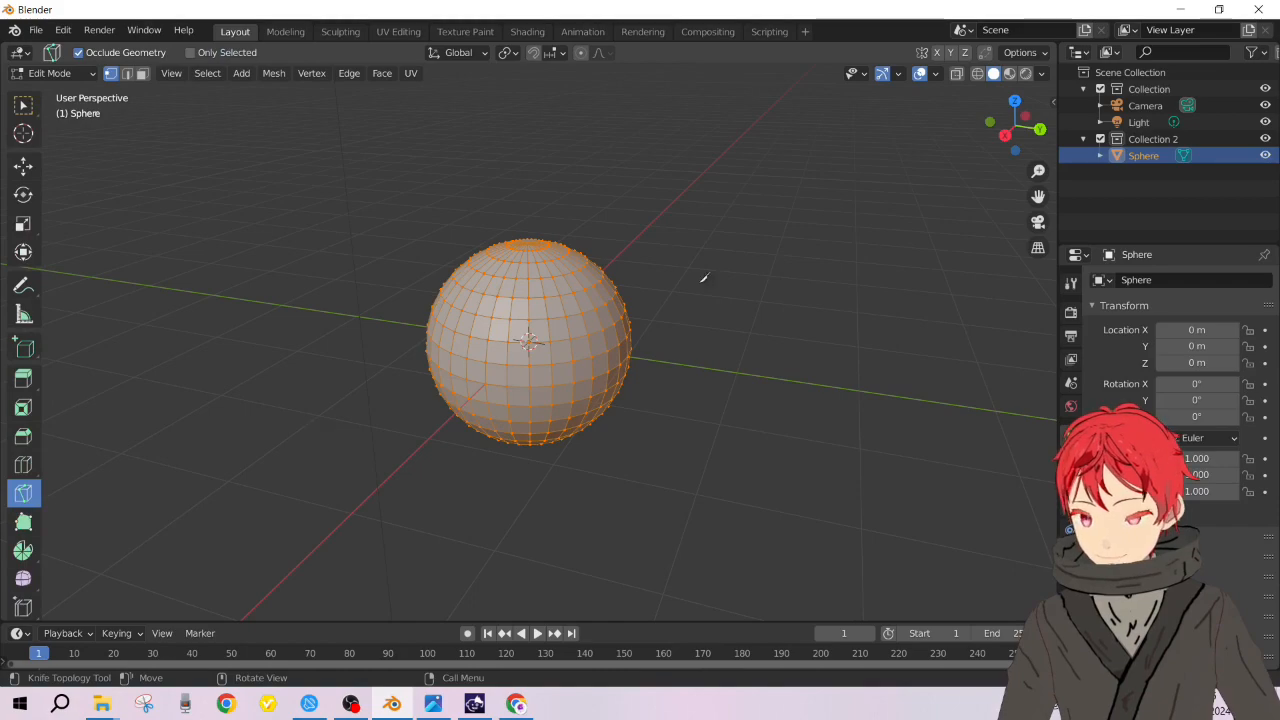
Step: Move the whole sphere mesh straight up along the Z axis until it sits just above the origin
scroll(313, 326, "up", 2)
middle_click_drag(370, 314, 391, 293)
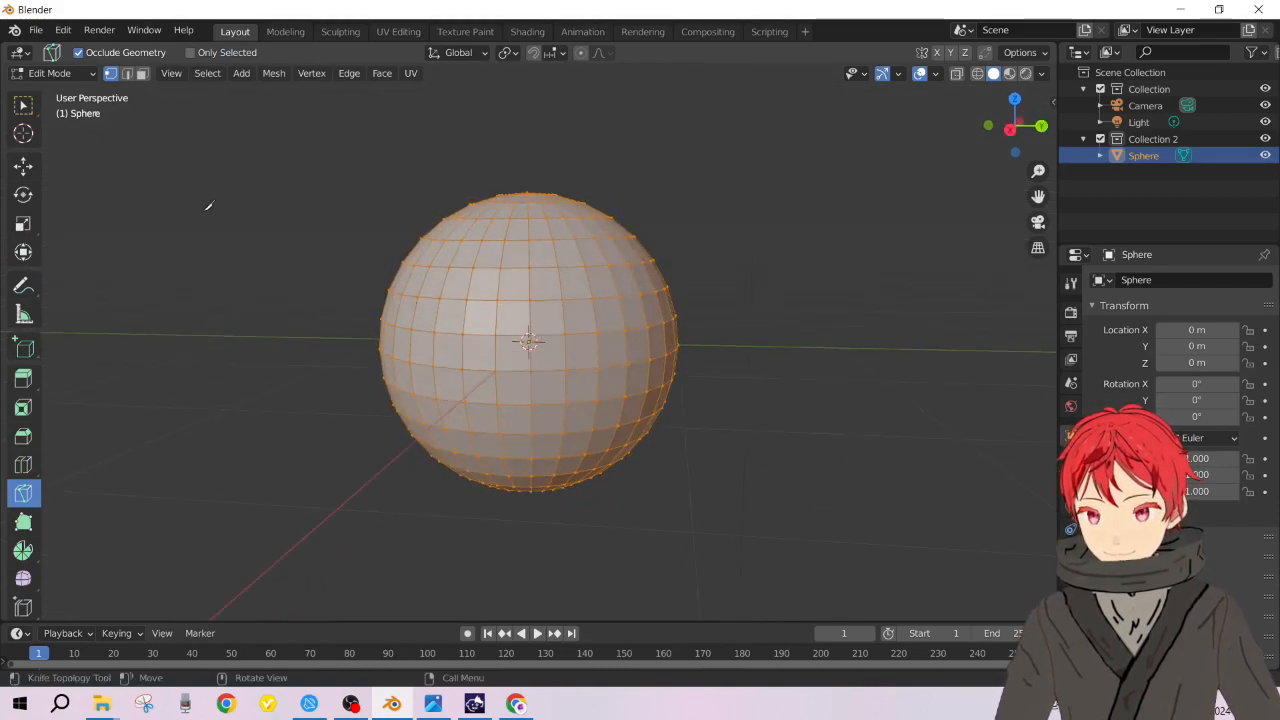
key("g")
key("z")
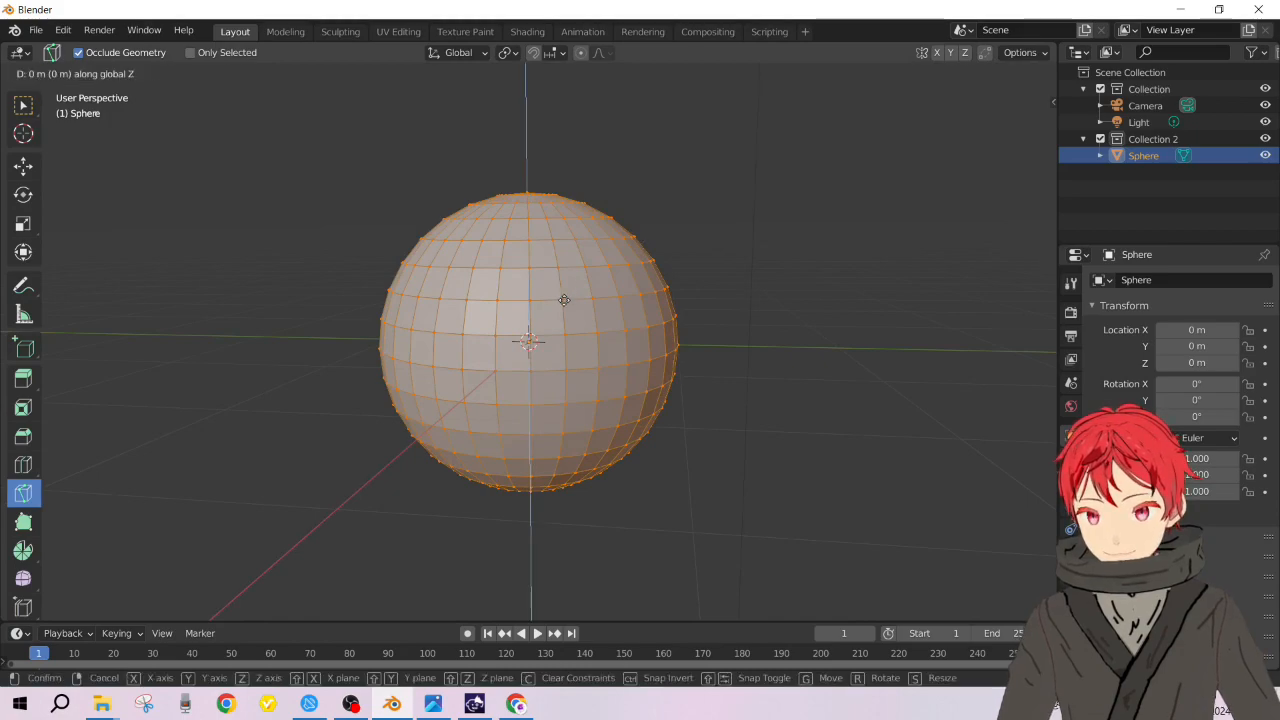
left_click(586, 111)
middle_click_drag(555, 203, 561, 260)
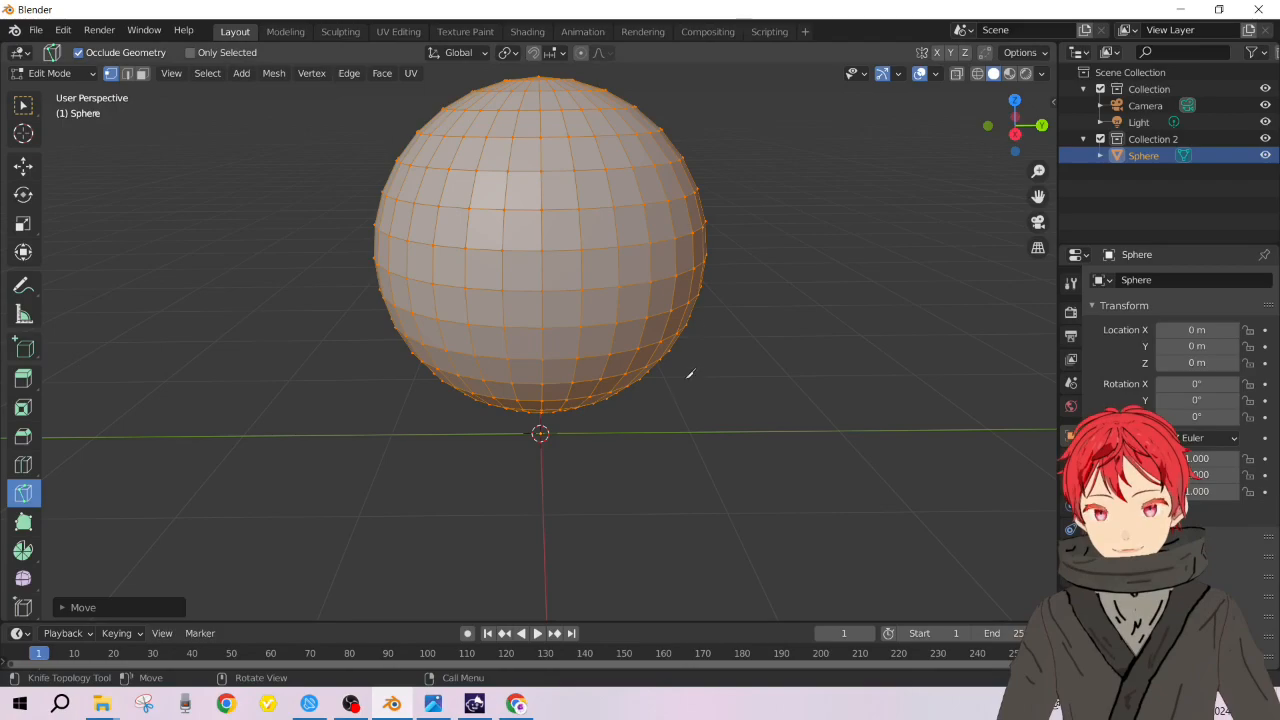
Step: Return the sphere to Object Mode and add 3rd eye.jpg from the ref images folder as a reference image
key("Tab")
key("shift+a")
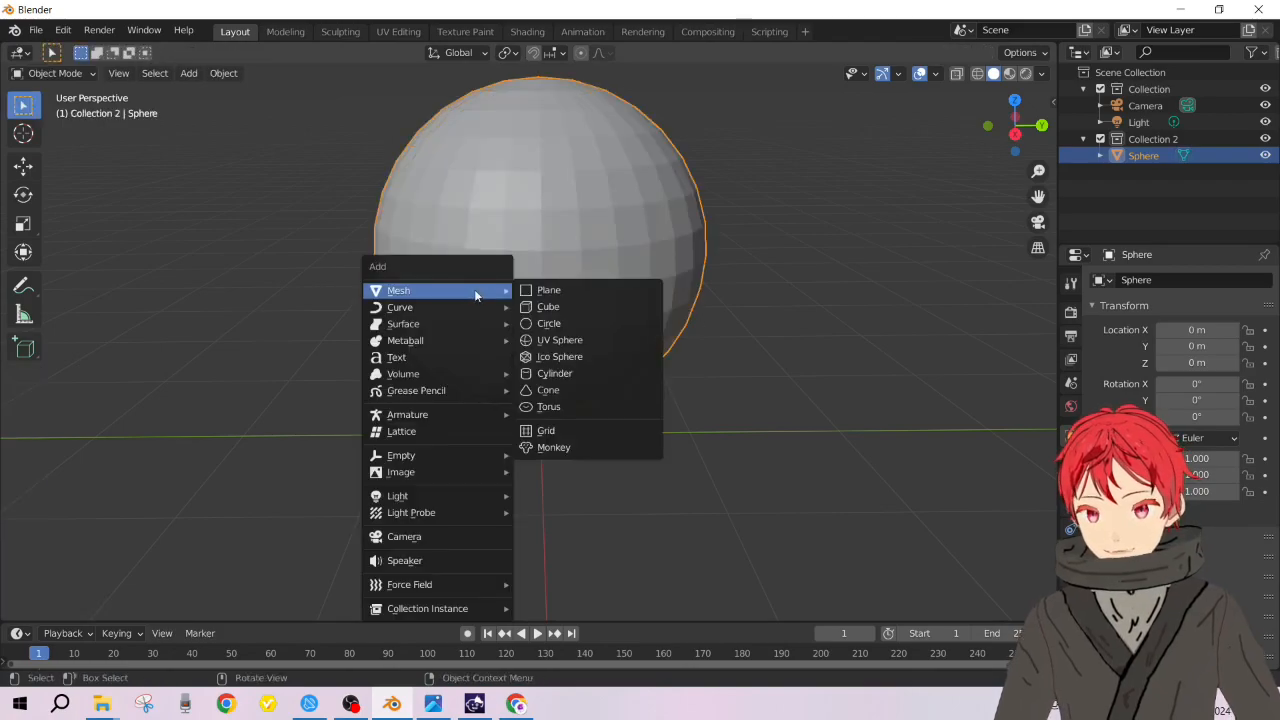
mouse_move(463, 472)
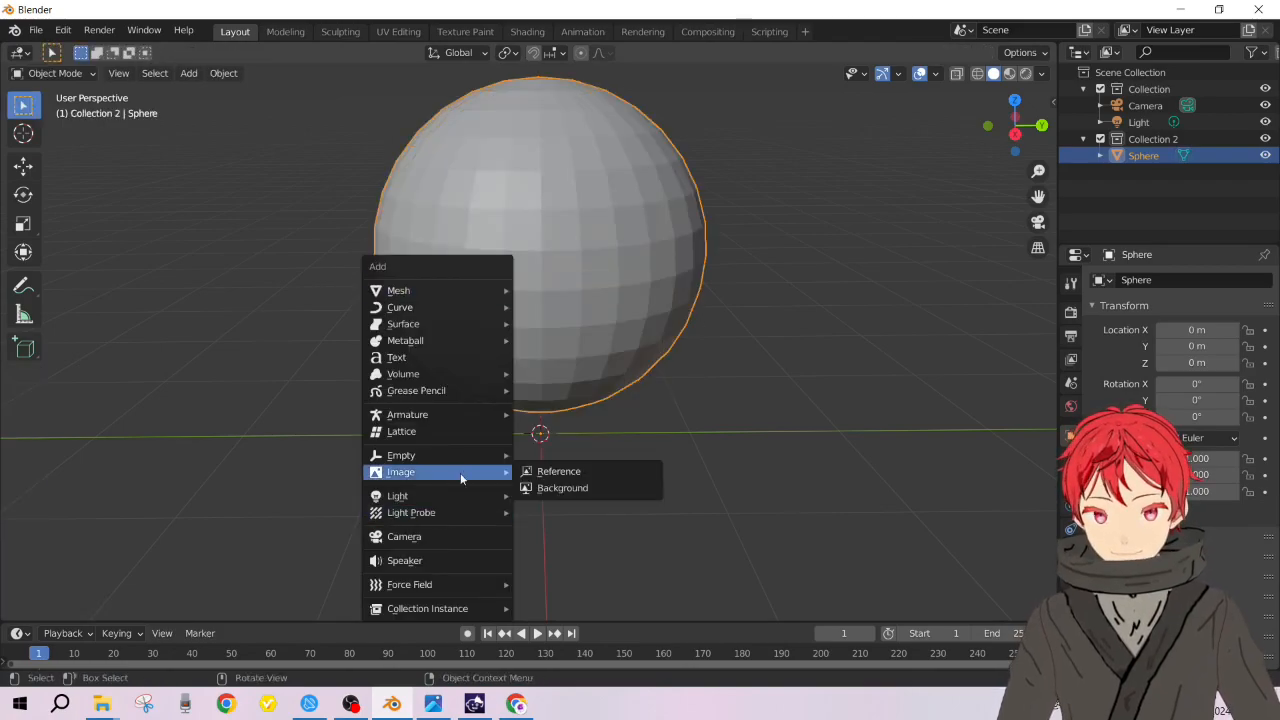
left_click(538, 471)
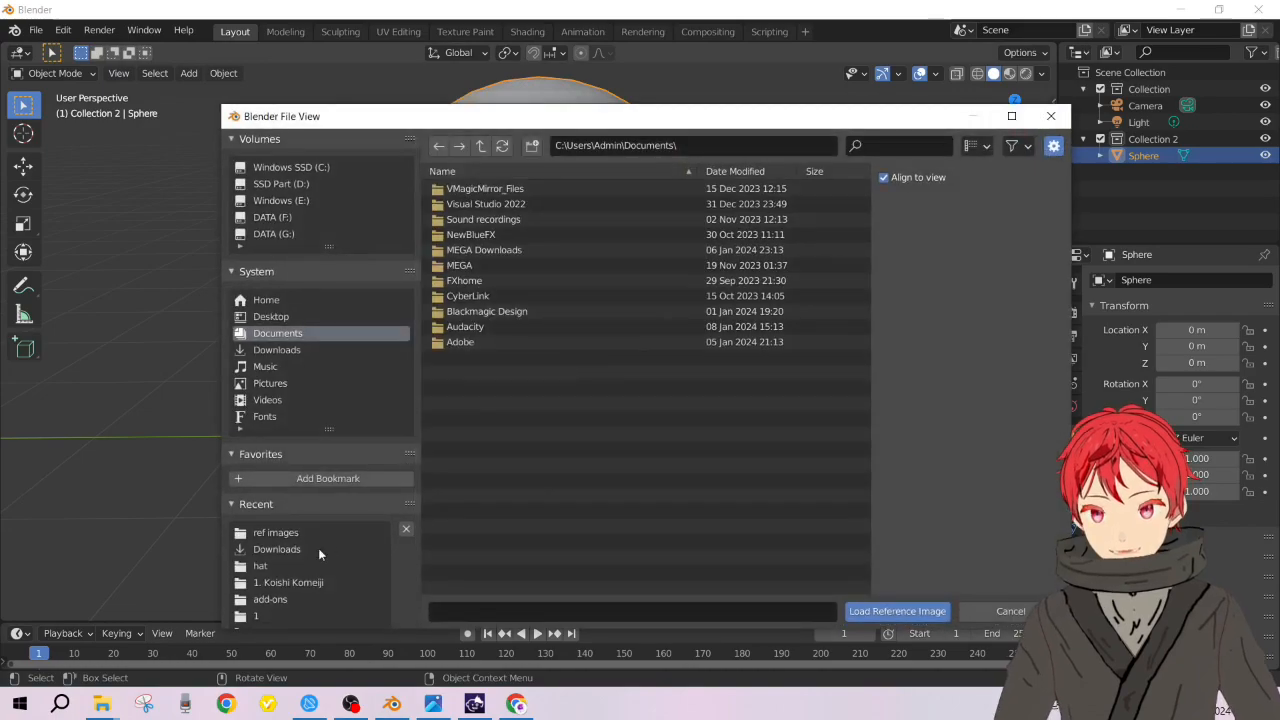
left_click(303, 584)
left_click(551, 188)
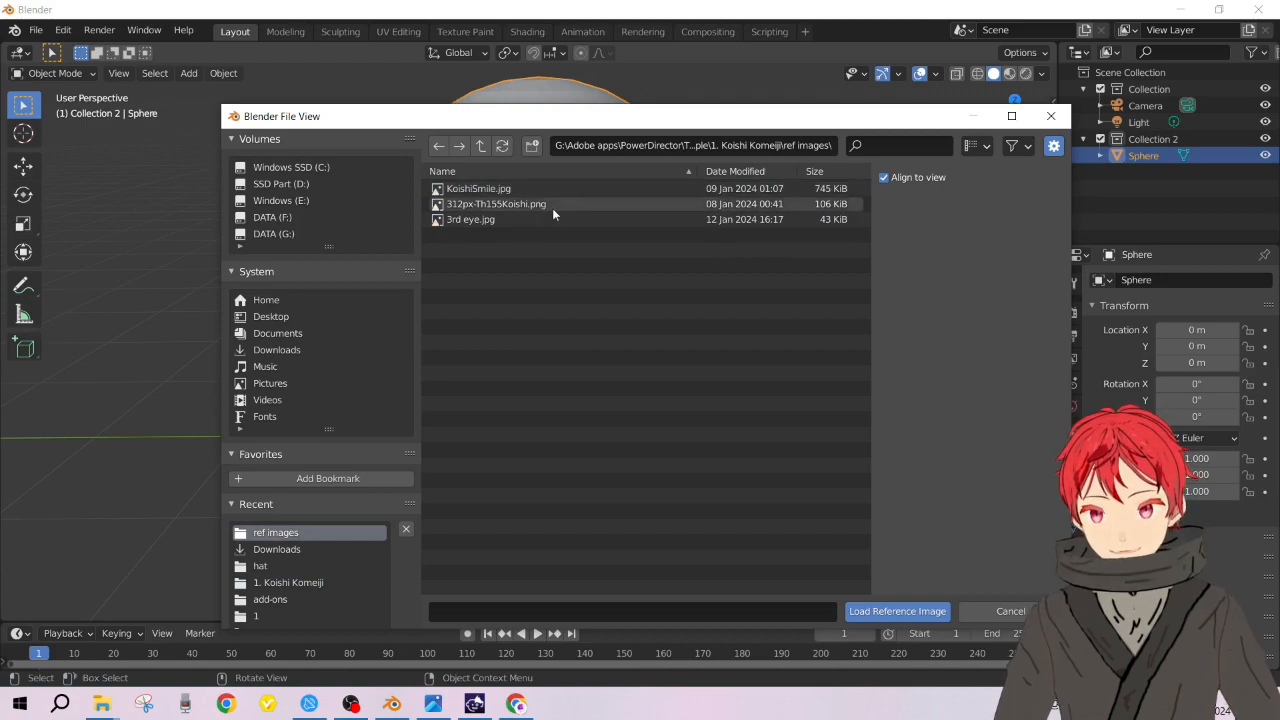
double_click(540, 220)
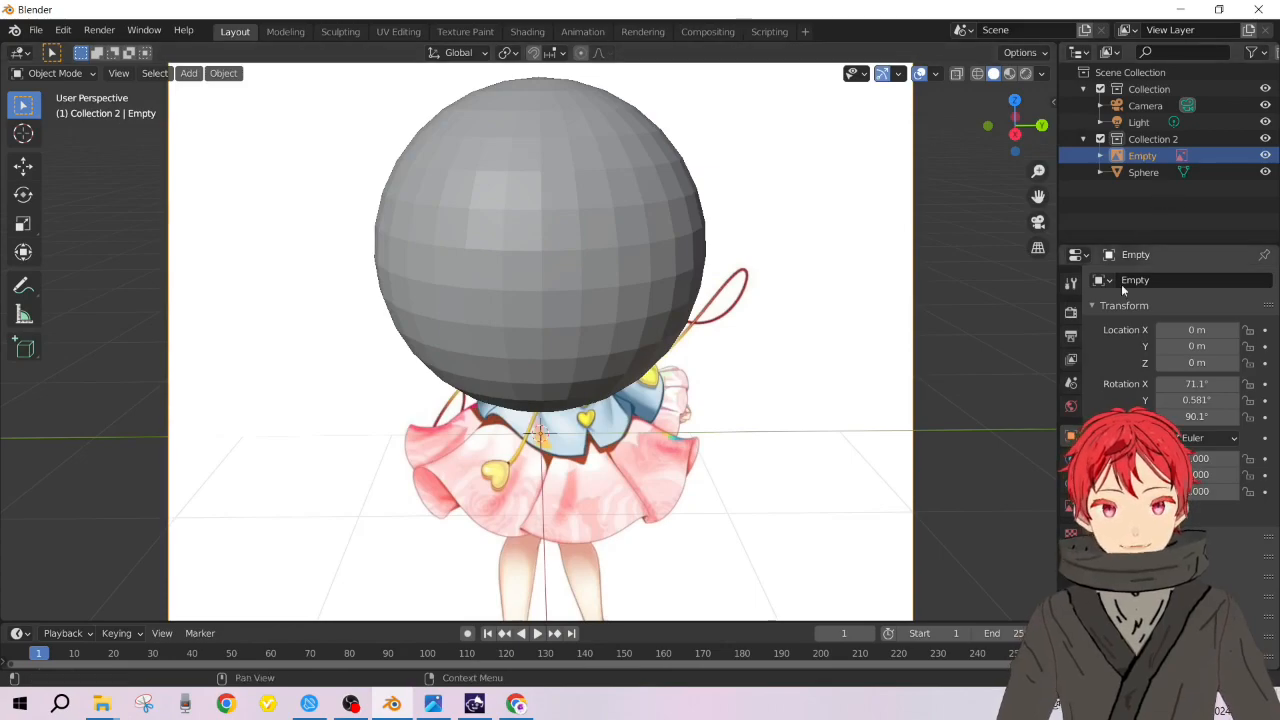
Step: Create a new collection named "ref" and move the reference image's empty into it
right_click(1168, 194)
left_click(1135, 200)
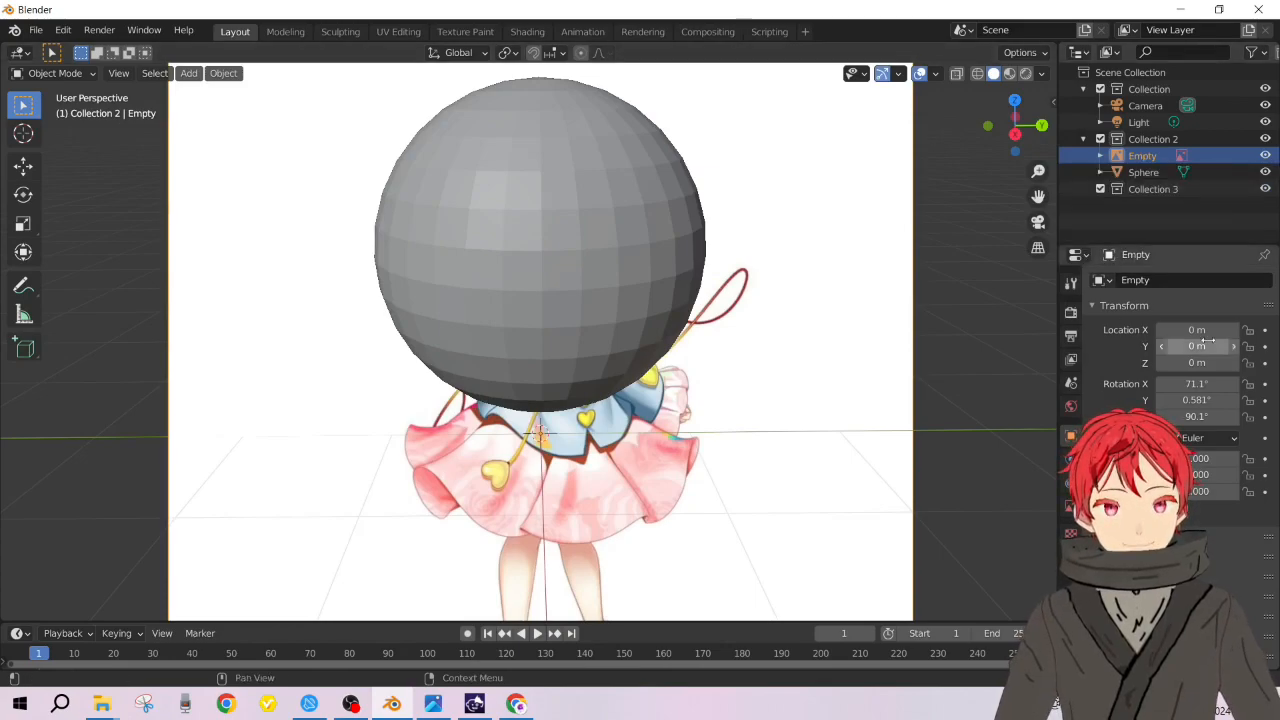
double_click(1134, 190)
type("ref")
key("Return")
left_click_drag(1142, 156, 1142, 189)
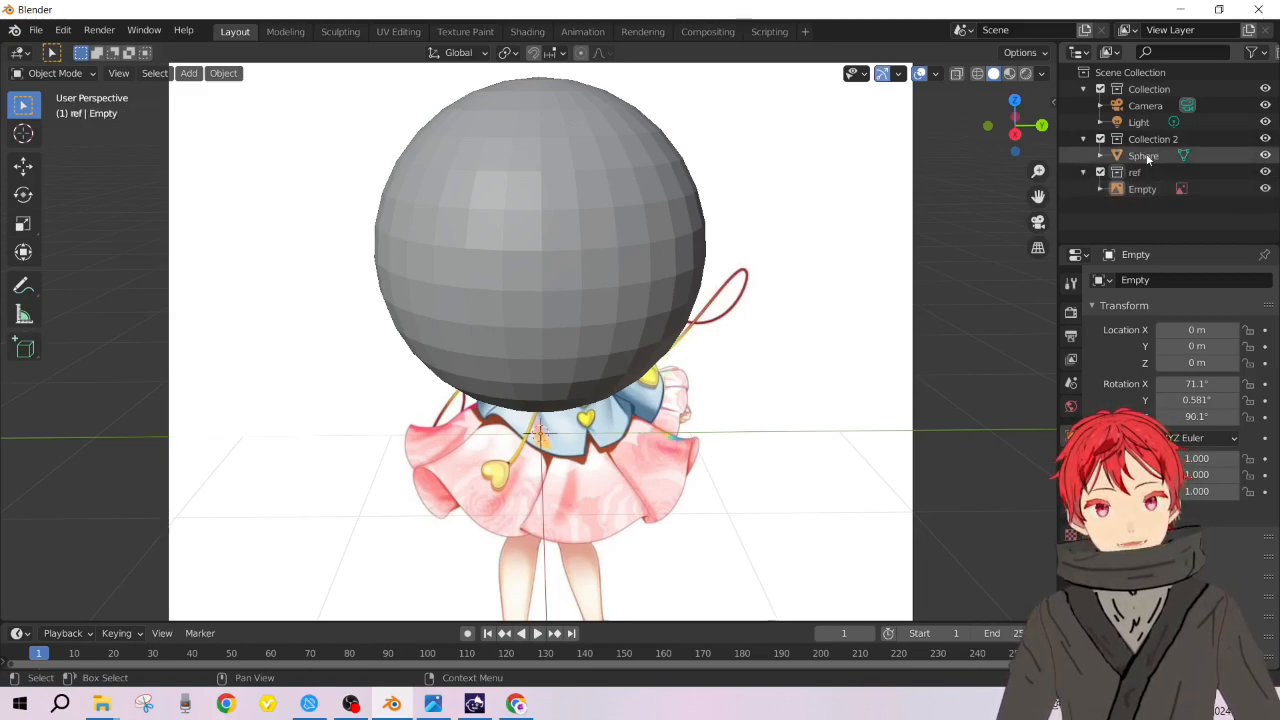
Step: Scale the reference image up to about 2.978 and shift it vertically to about Z -1.0027 m behind the sphere
left_click(1143, 156)
left_click(1145, 190)
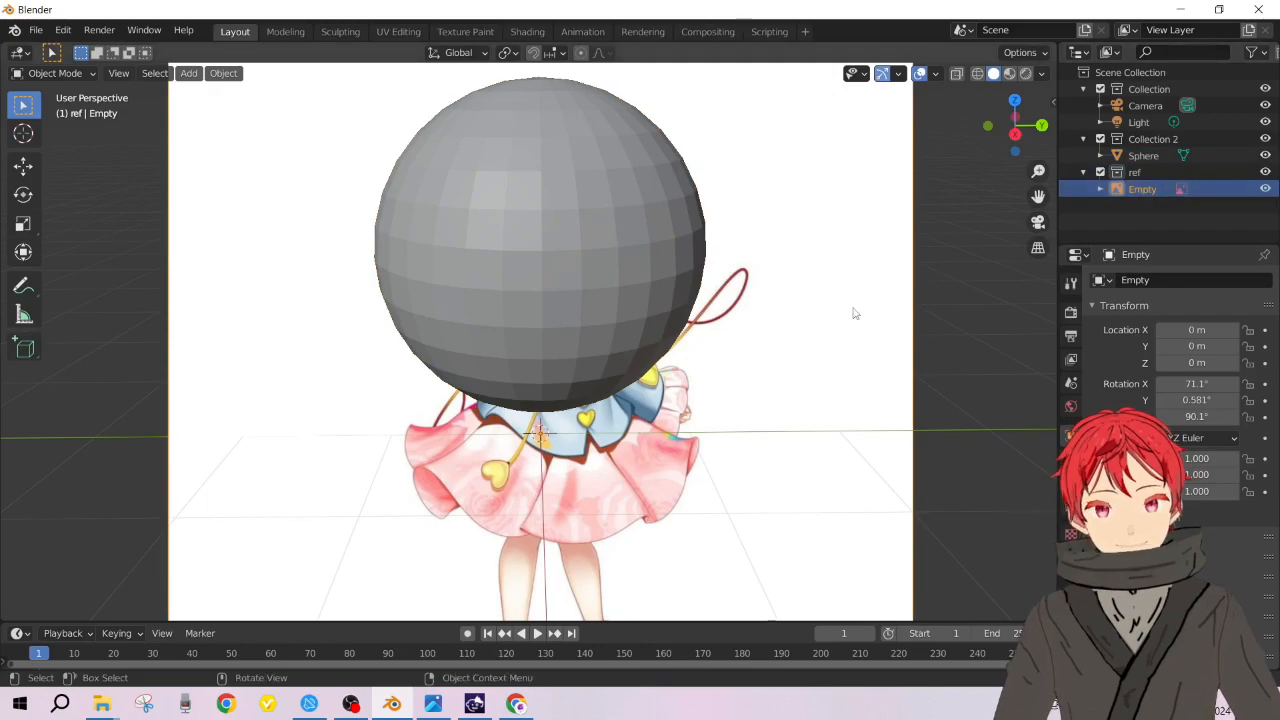
key("z")
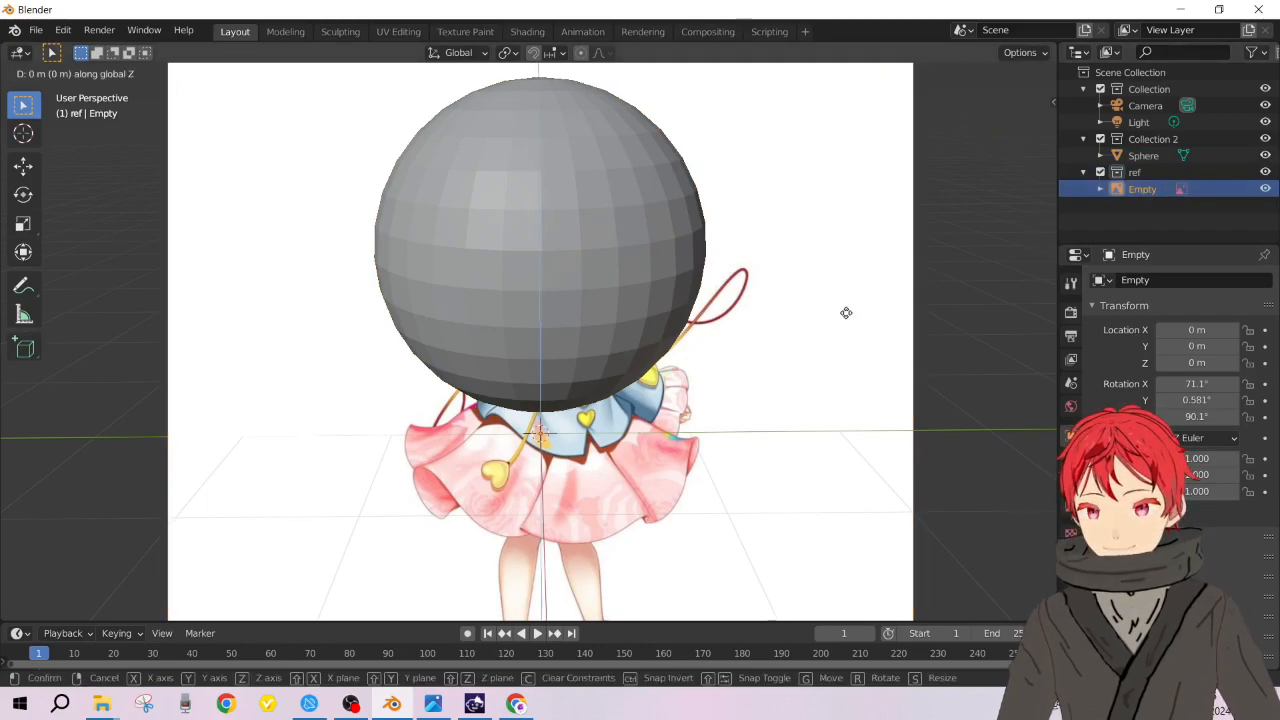
left_click(849, 127)
scroll(849, 127, "down", 2)
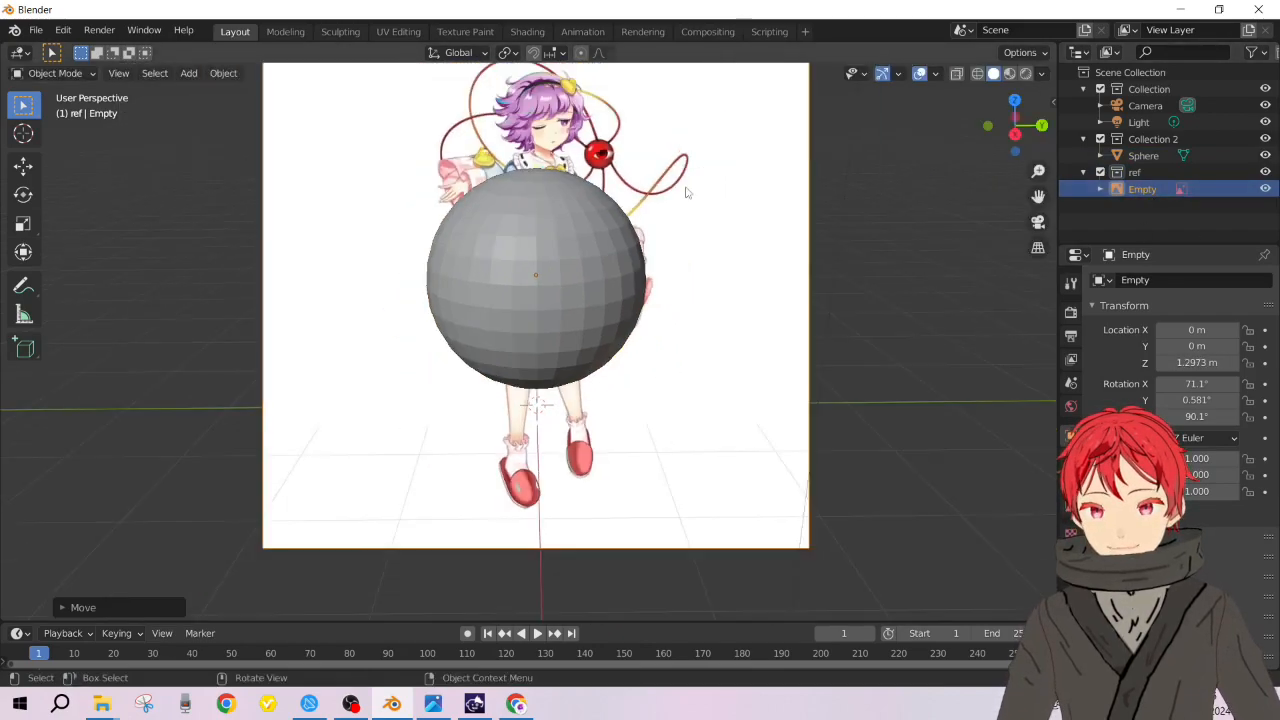
key("s")
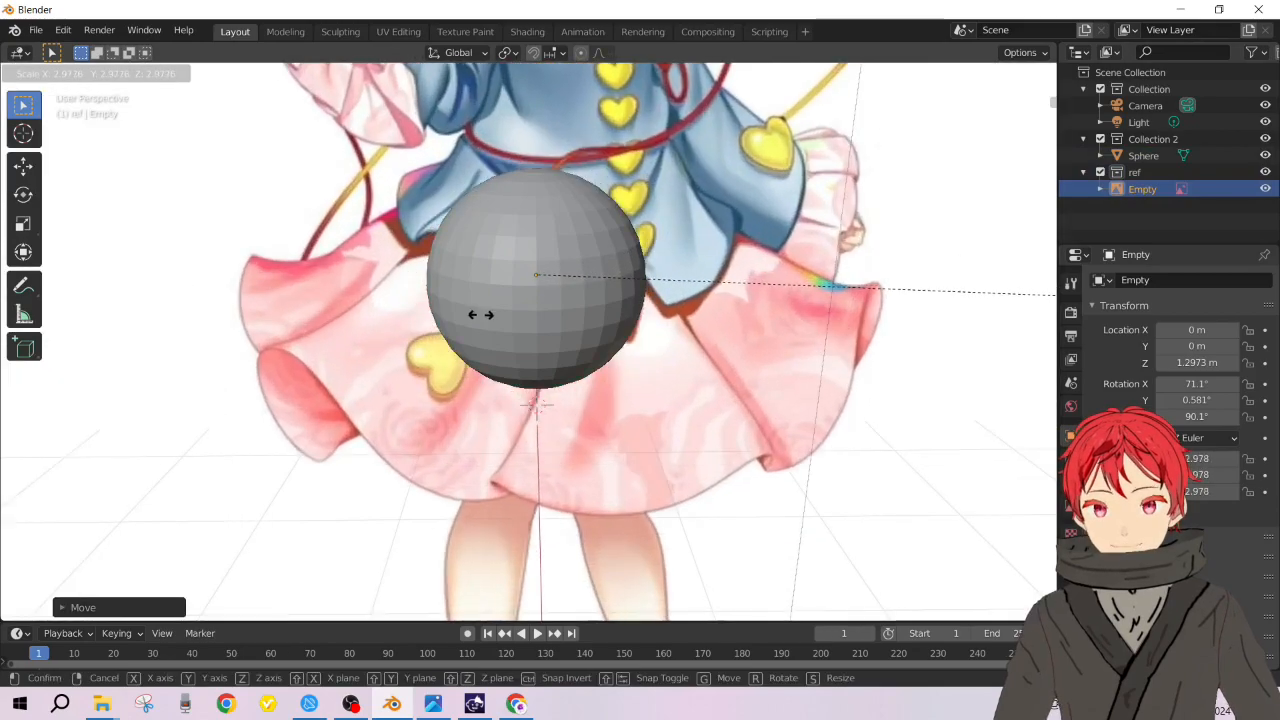
left_click(480, 314)
key("g")
key("z")
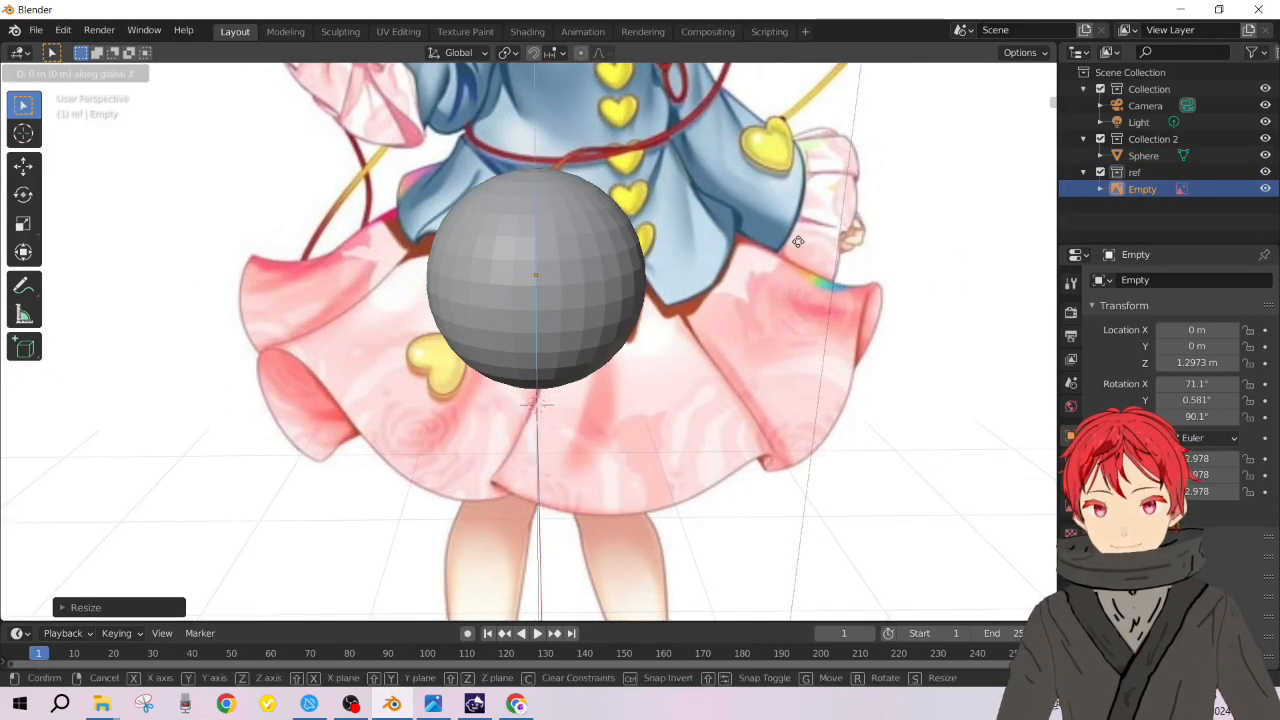
left_click(826, 467)
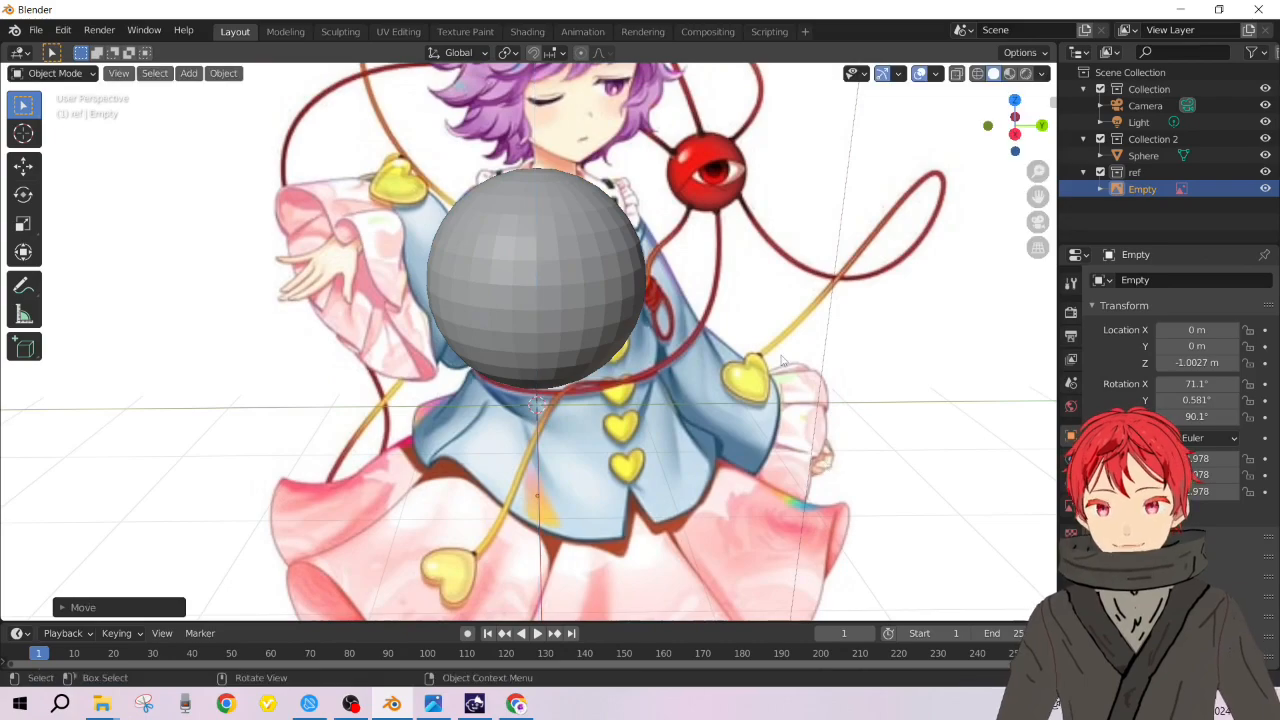
Step: Put the sphere in Edit Mode with the Knife tool ready and frame it beside the pictured red eye
left_click(602, 332)
key("Tab")
key("k")
scroll(529, 145, "up", 2)
middle_click_drag(616, 145, 633, 222, "shift")
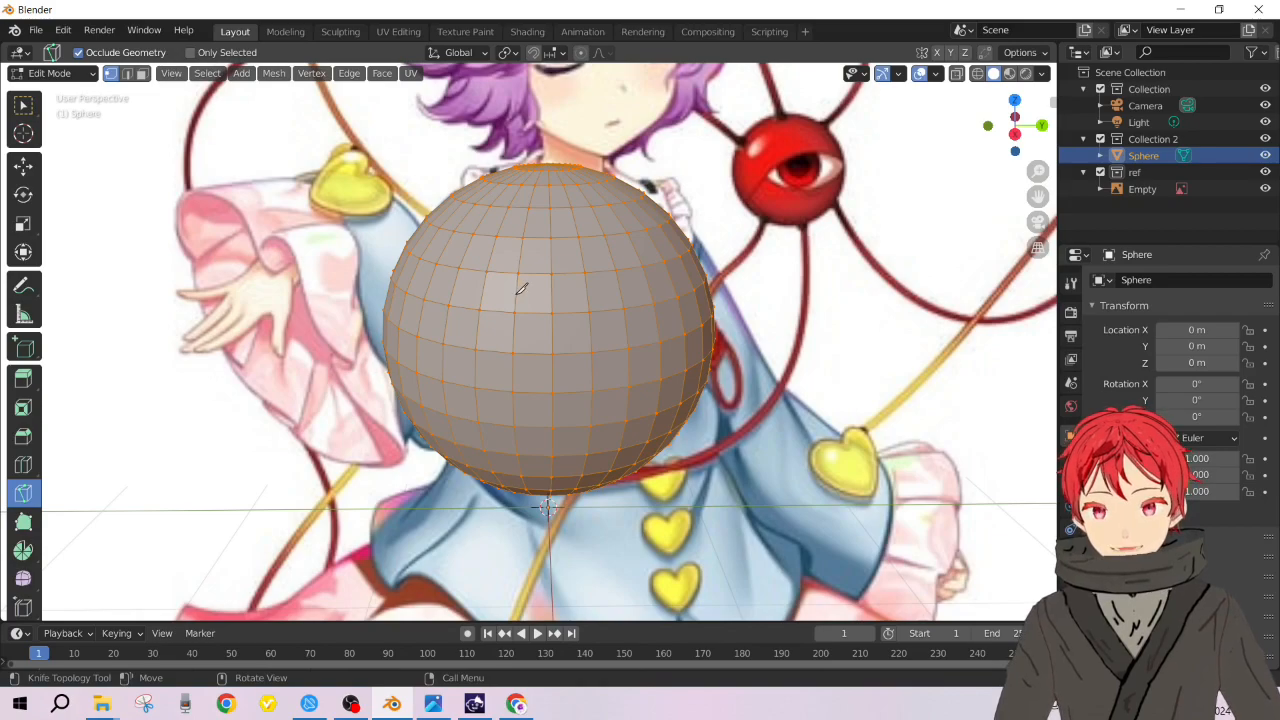
Step: Try a curved Knife cut for the eyelid line across the sphere's upper front faces
left_click(515, 296)
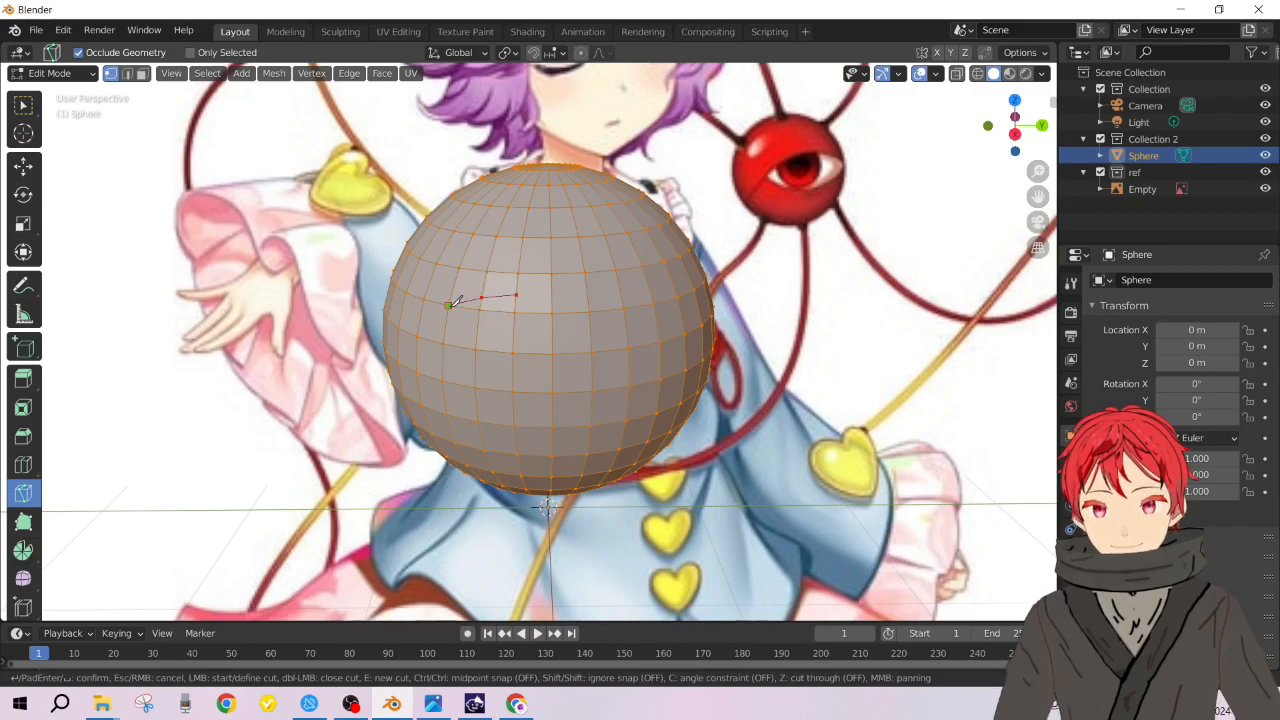
left_click(448, 304)
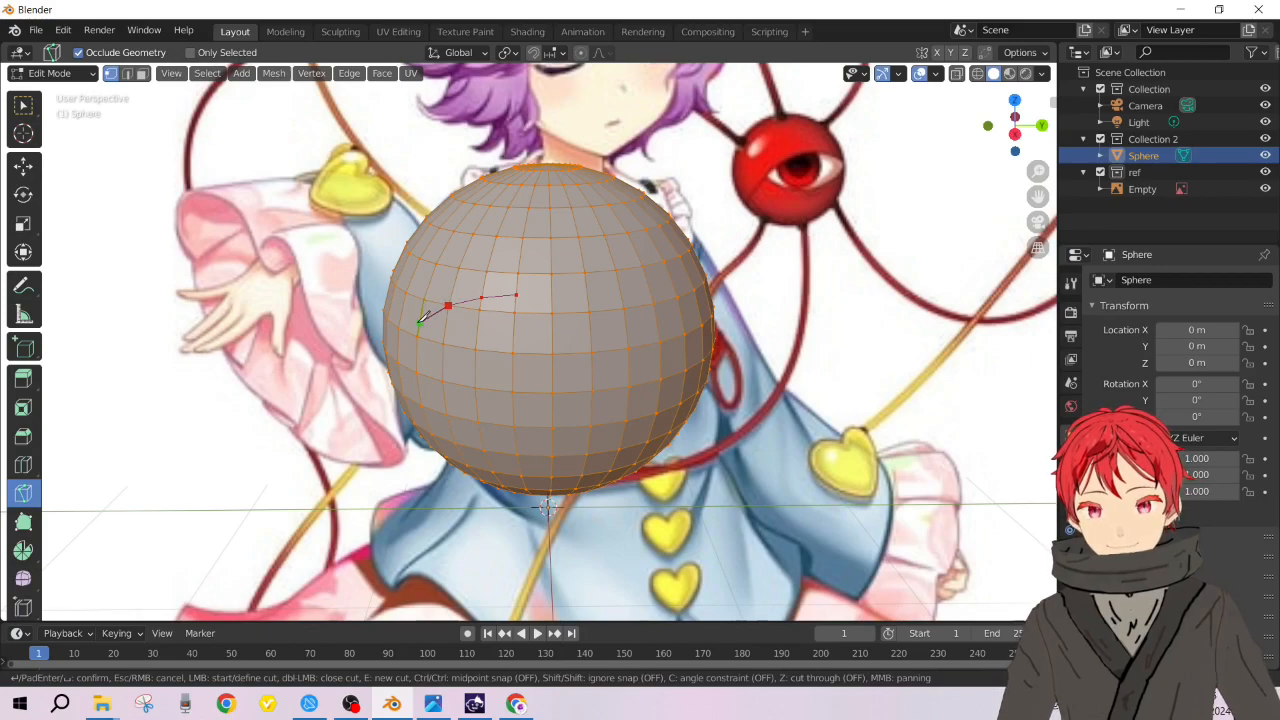
left_click(422, 317)
key("Return")
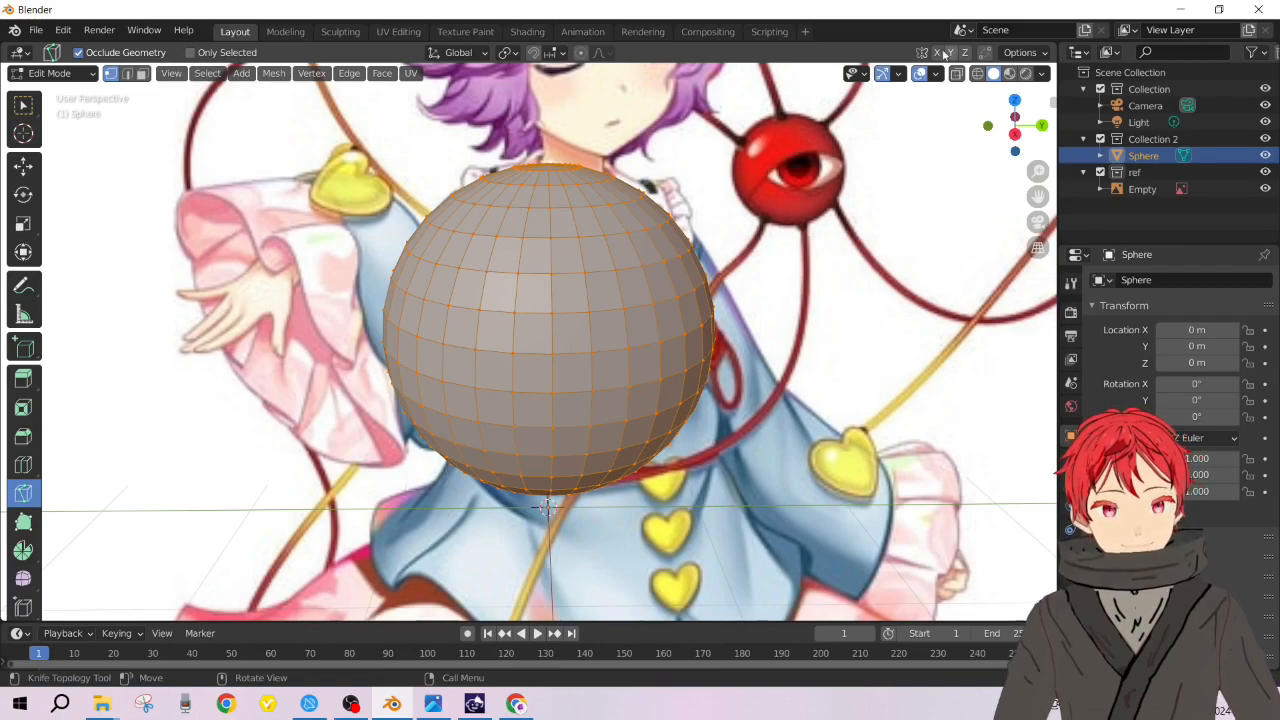
Step: Try a short Knife cut on the sphere's upper front faces with Y-axis mirroring enabled, then undo it
scroll(862, 160, "down", 5)
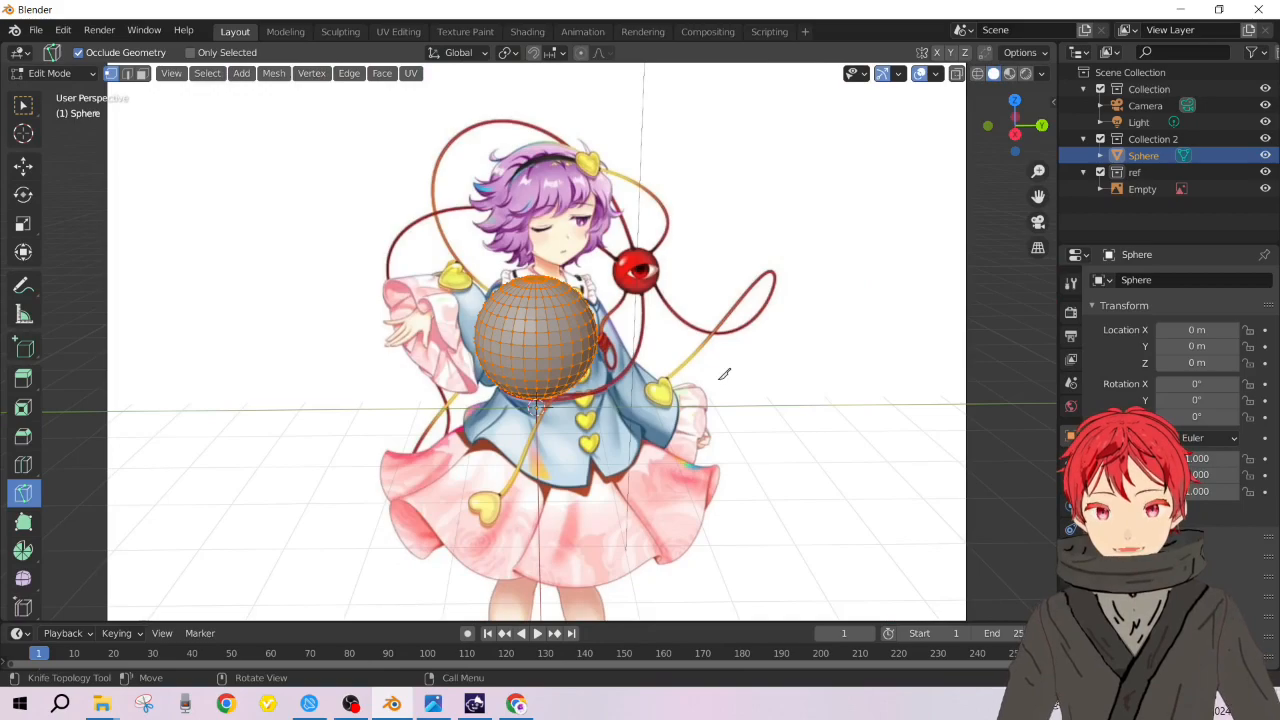
middle_click_drag(724, 374, 487, 222)
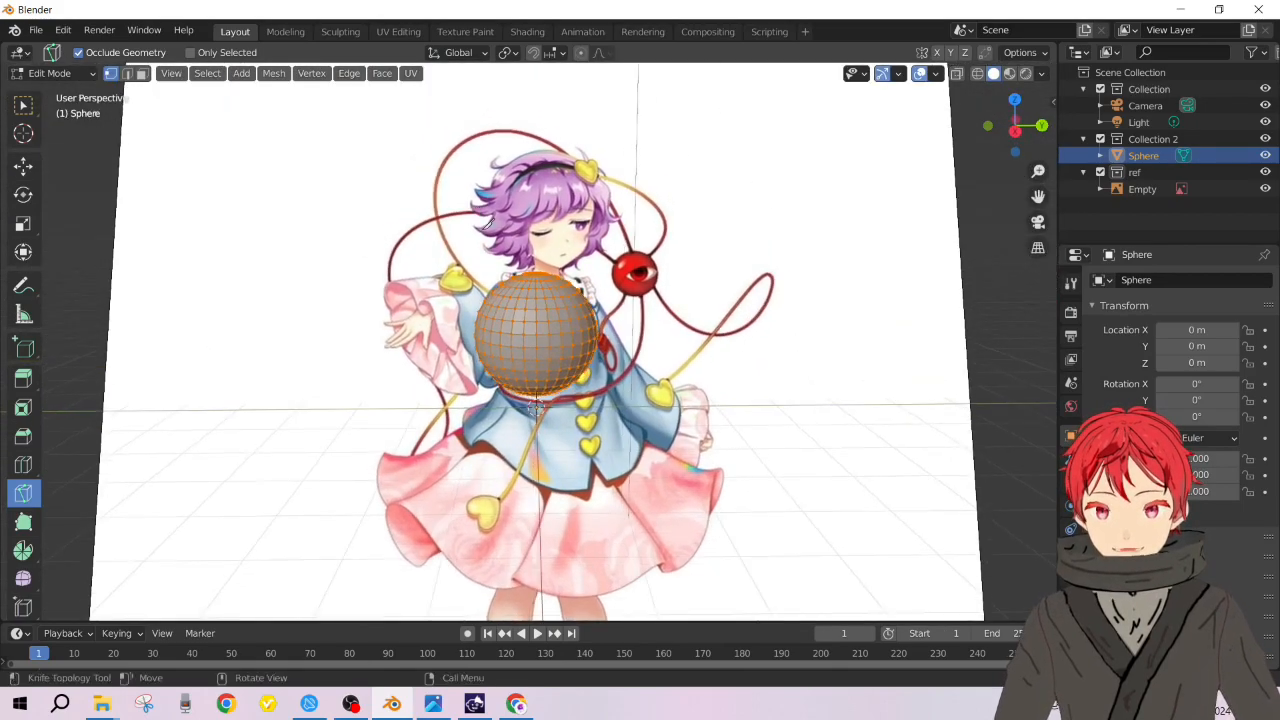
scroll(487, 222, "up", 4)
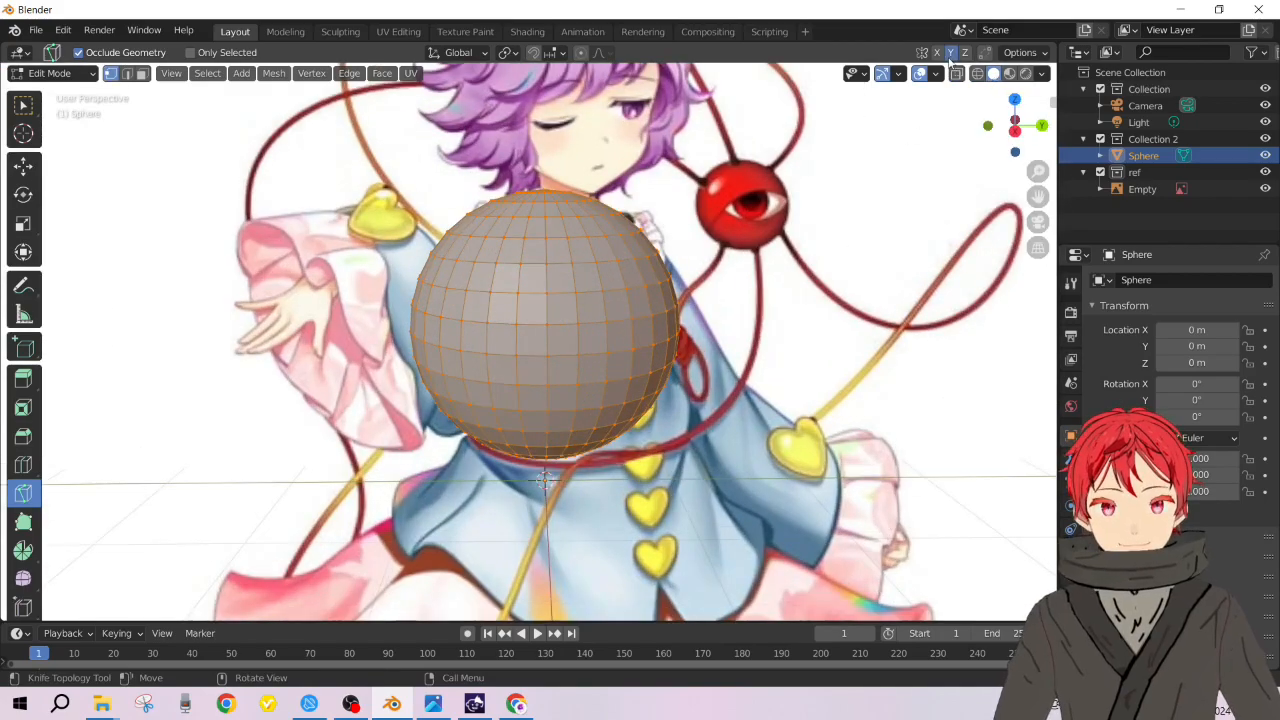
left_click(547, 271)
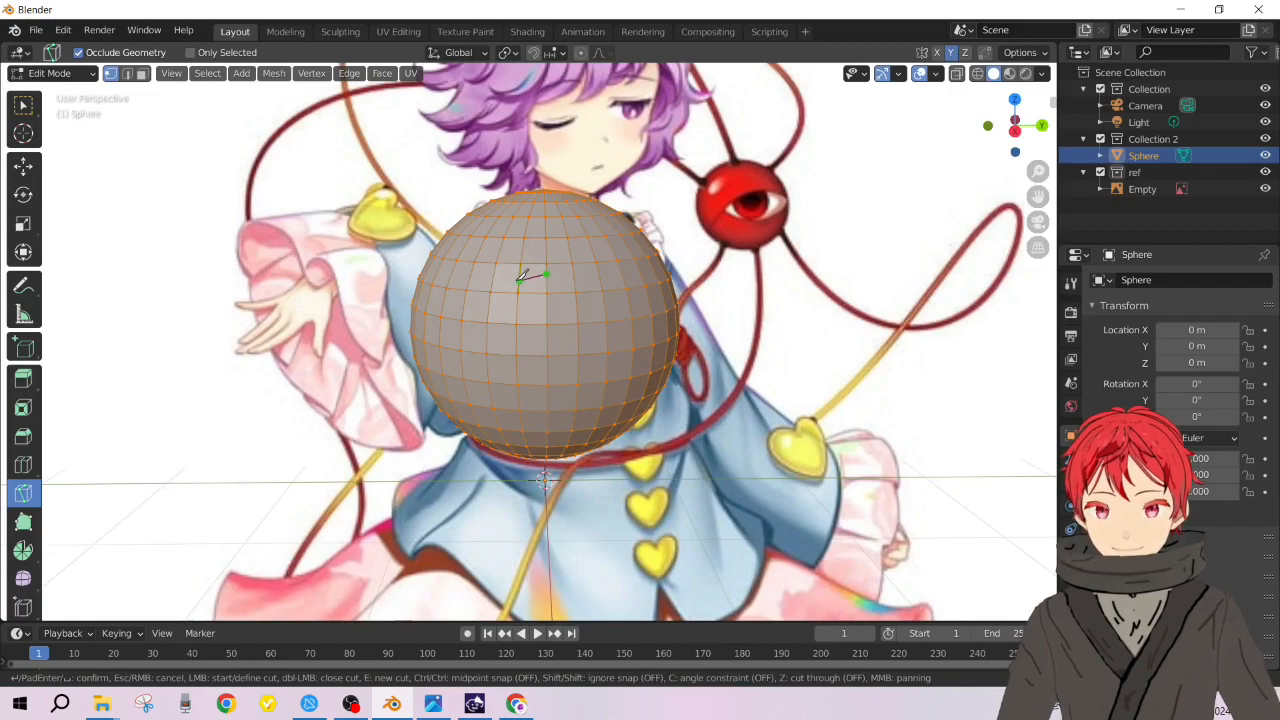
left_click(518, 281)
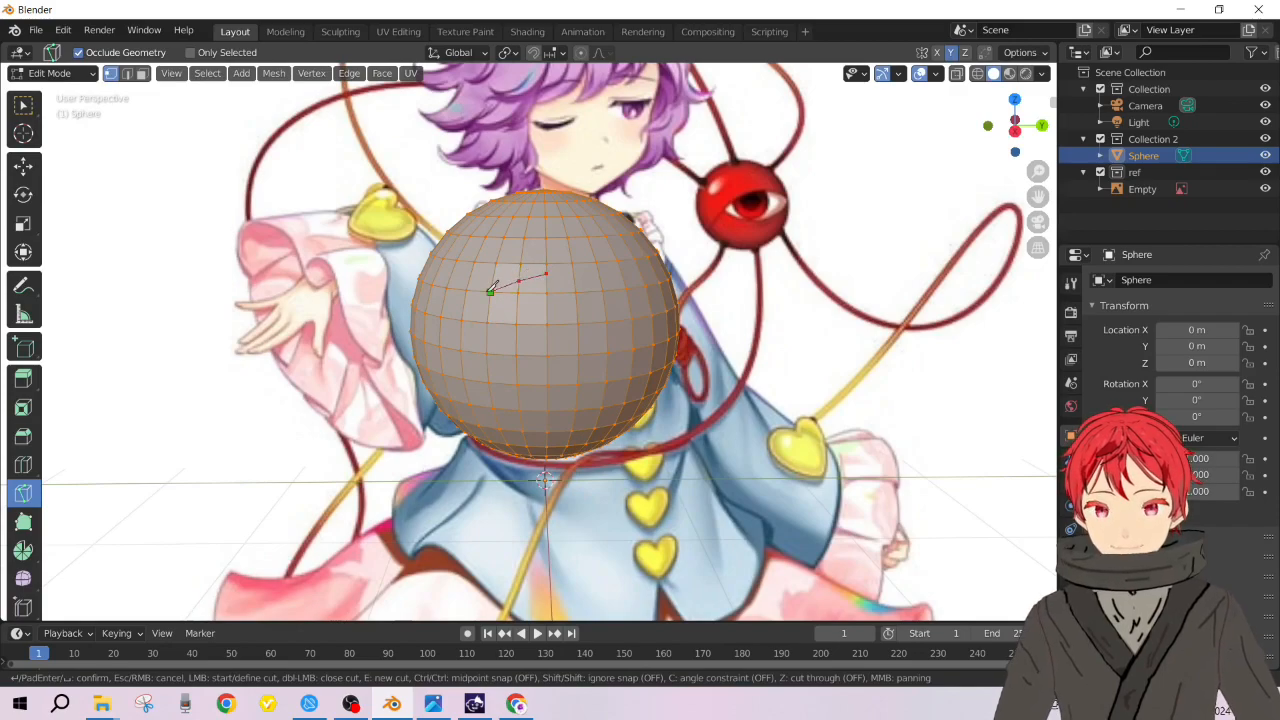
key("Return")
scroll(606, 286, "up", 5)
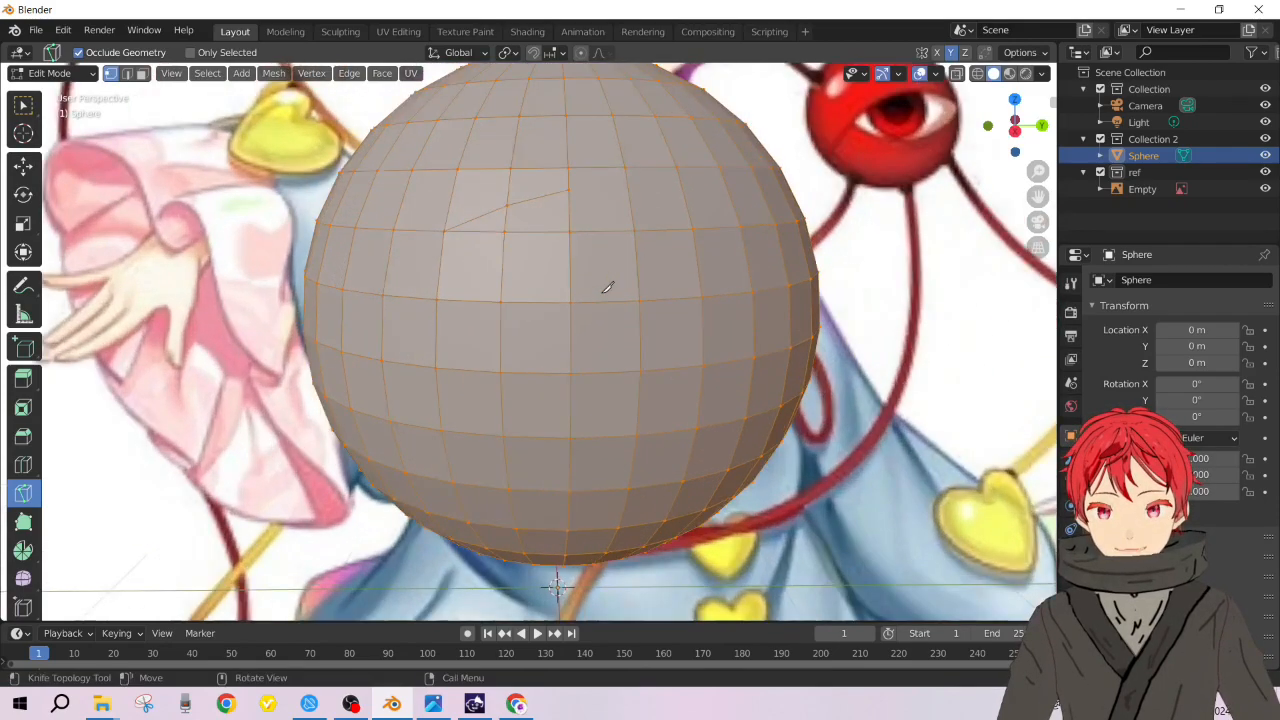
scroll(606, 286, "down", 7)
key("ctrl")
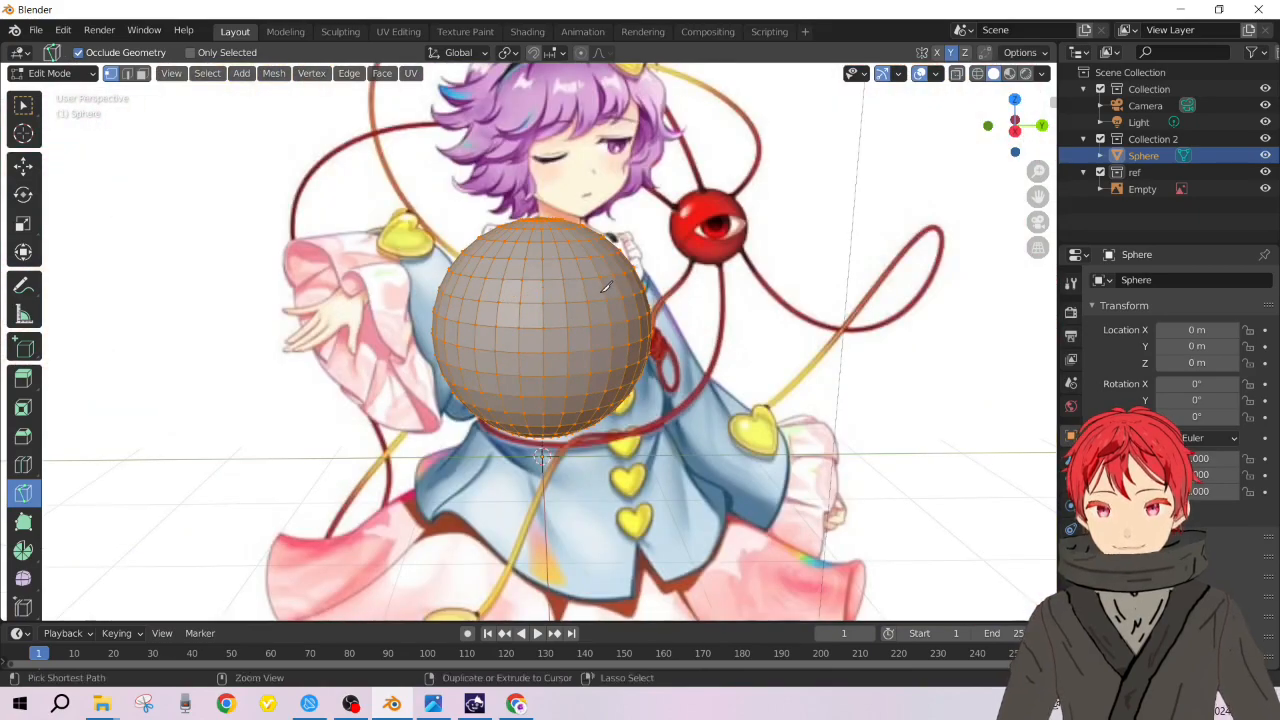
Step: Switch mesh mirroring from Y to X and try the same Knife cut on the upper front faces
left_click(950, 53)
left_click(937, 53)
left_click(545, 285)
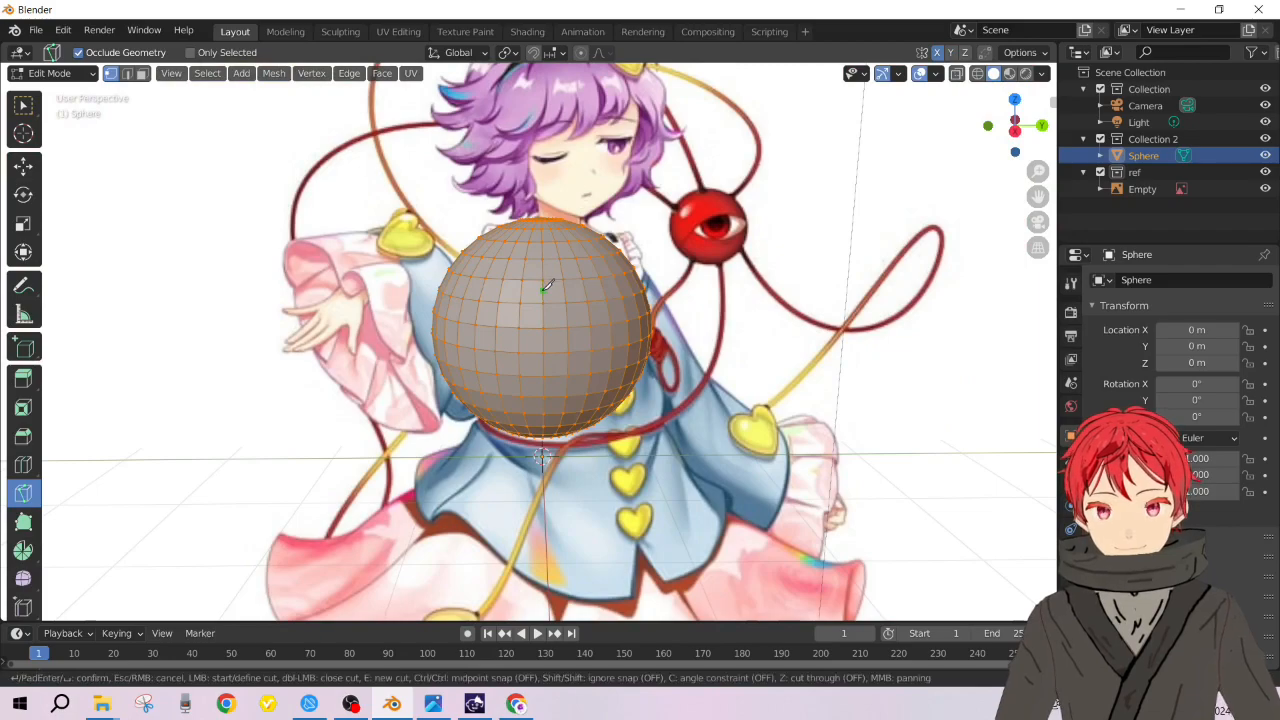
left_click(521, 294)
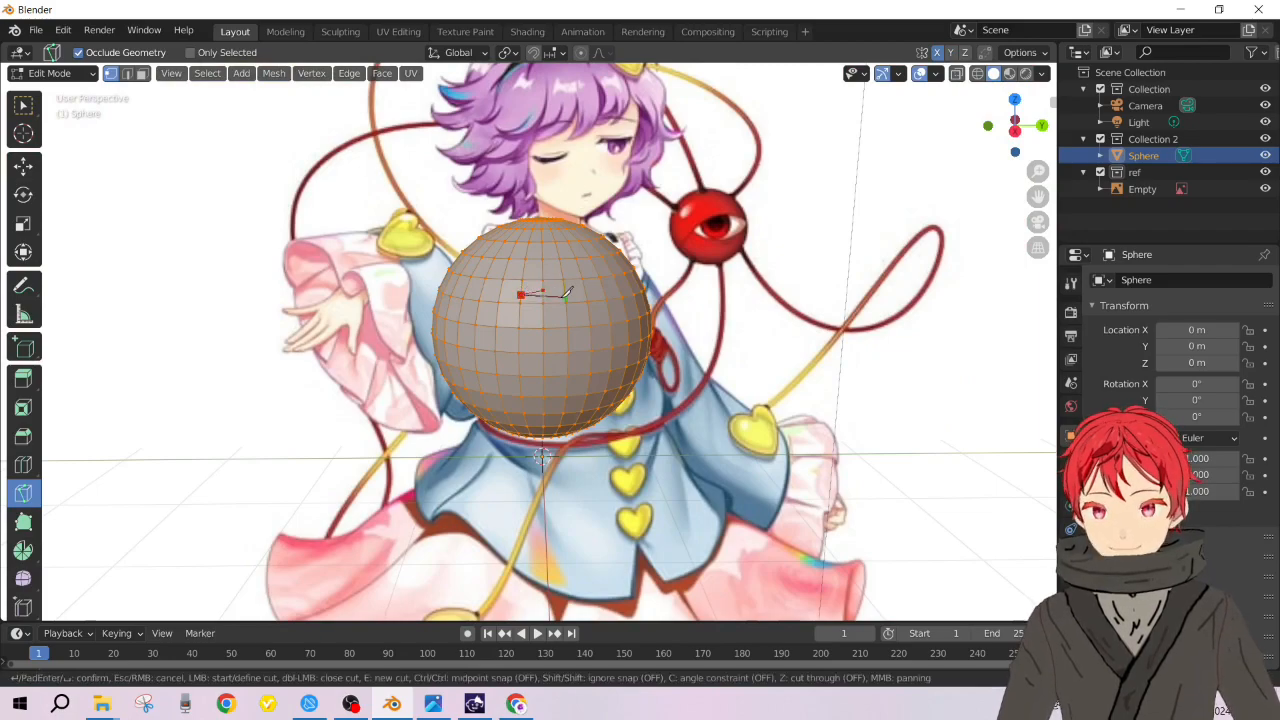
key("Escape")
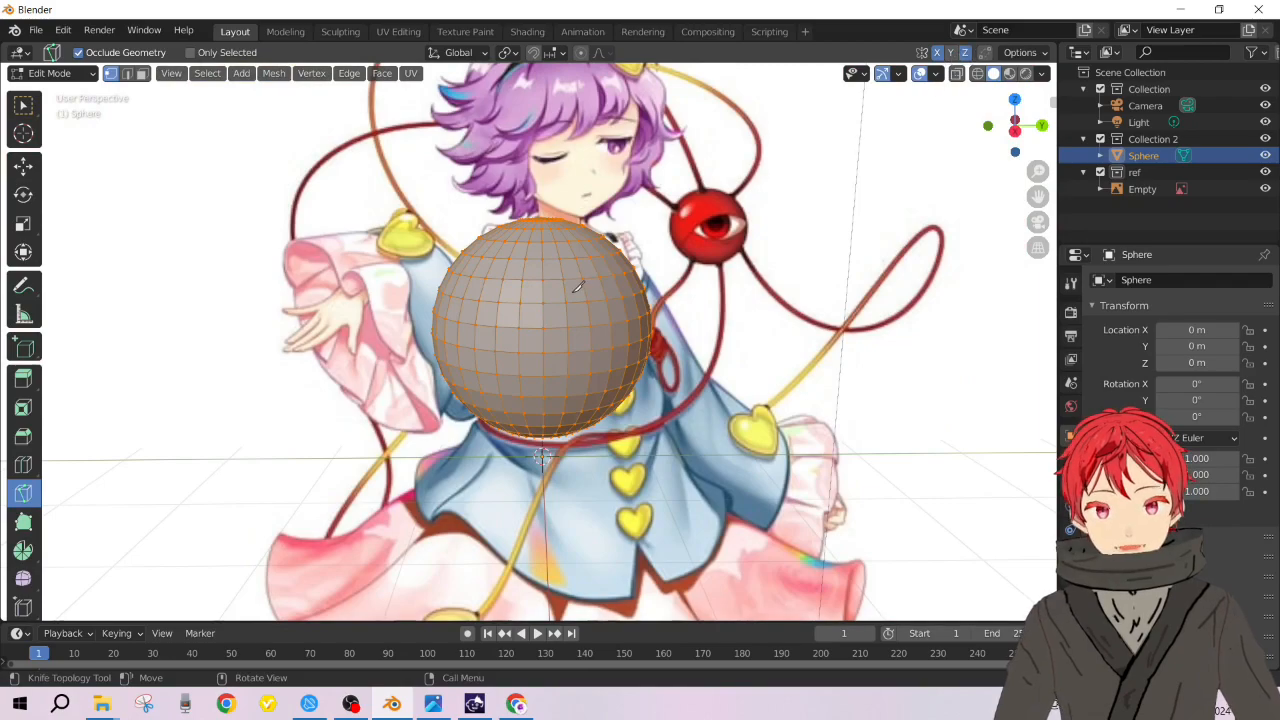
Step: Enable only Z-axis mesh mirroring and test a Knife cut starting on the sphere's upper front faces
left_click(938, 53)
left_click(964, 53)
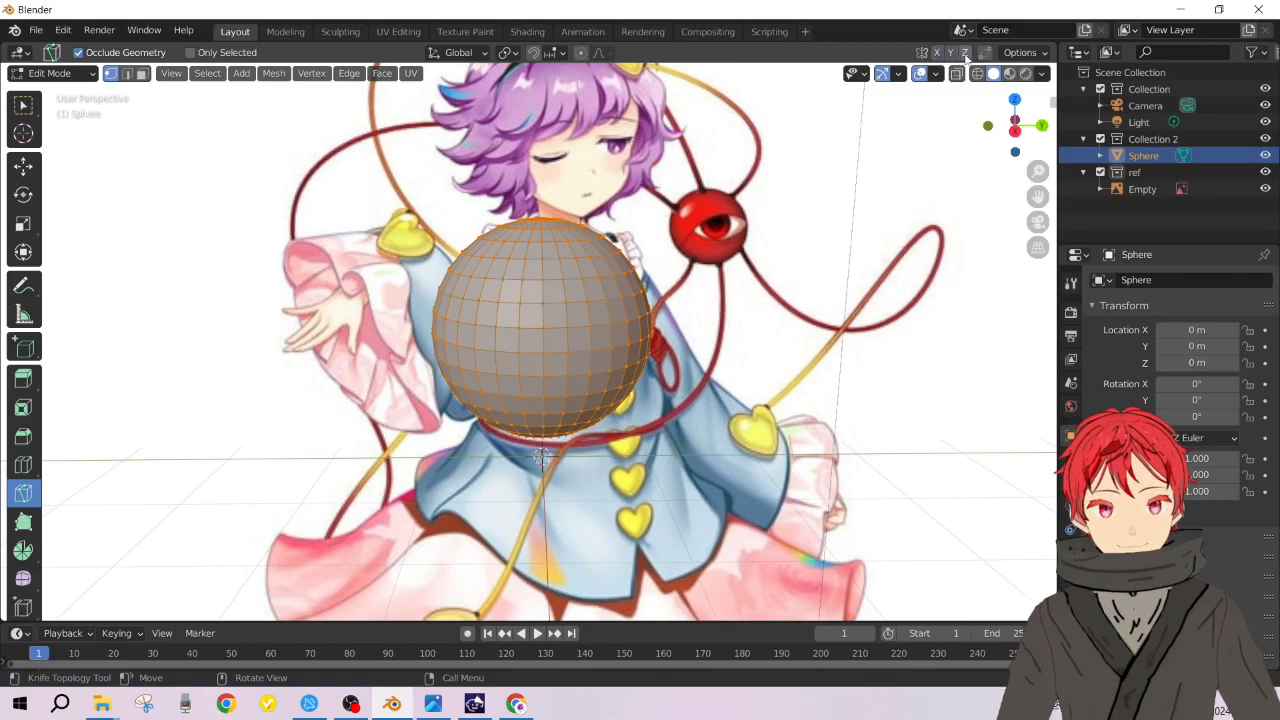
left_click(541, 291)
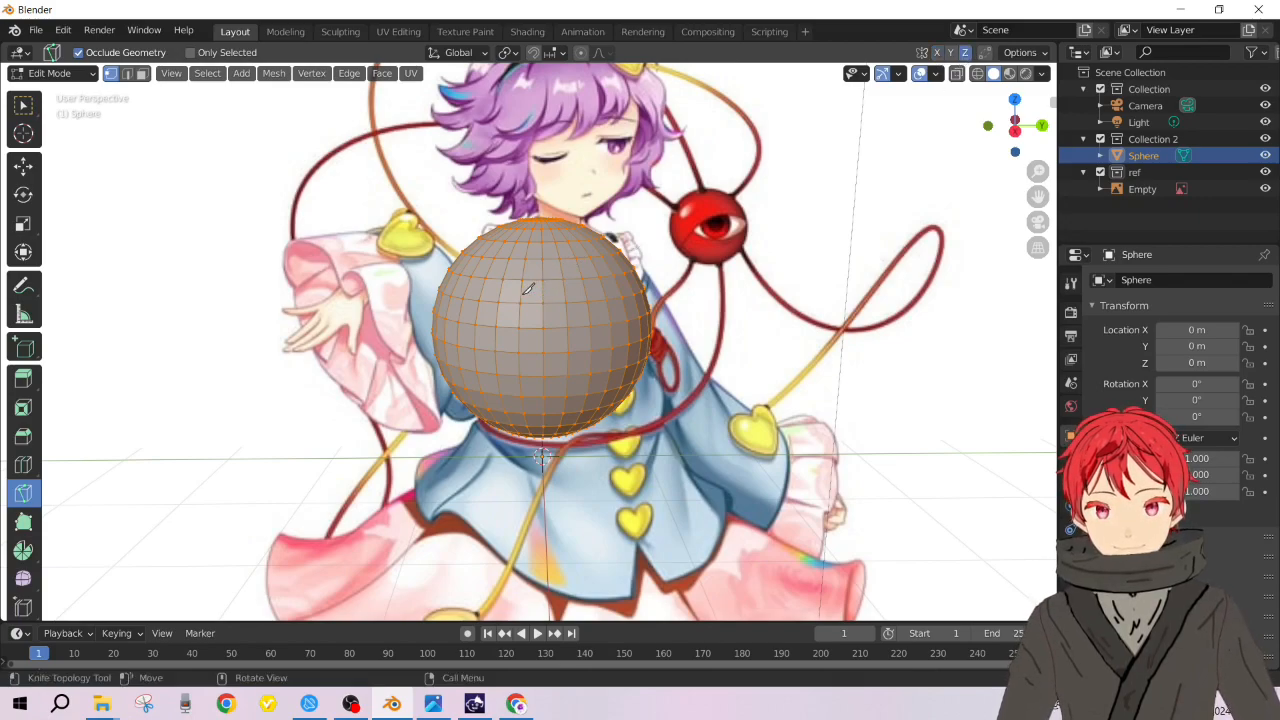
mouse_move(597, 311)
middle_mouse_down()
mouse_move(582, 386)
mouse_move(598, 300)
middle_mouse_up()
scroll(600, 297, "up", 2)
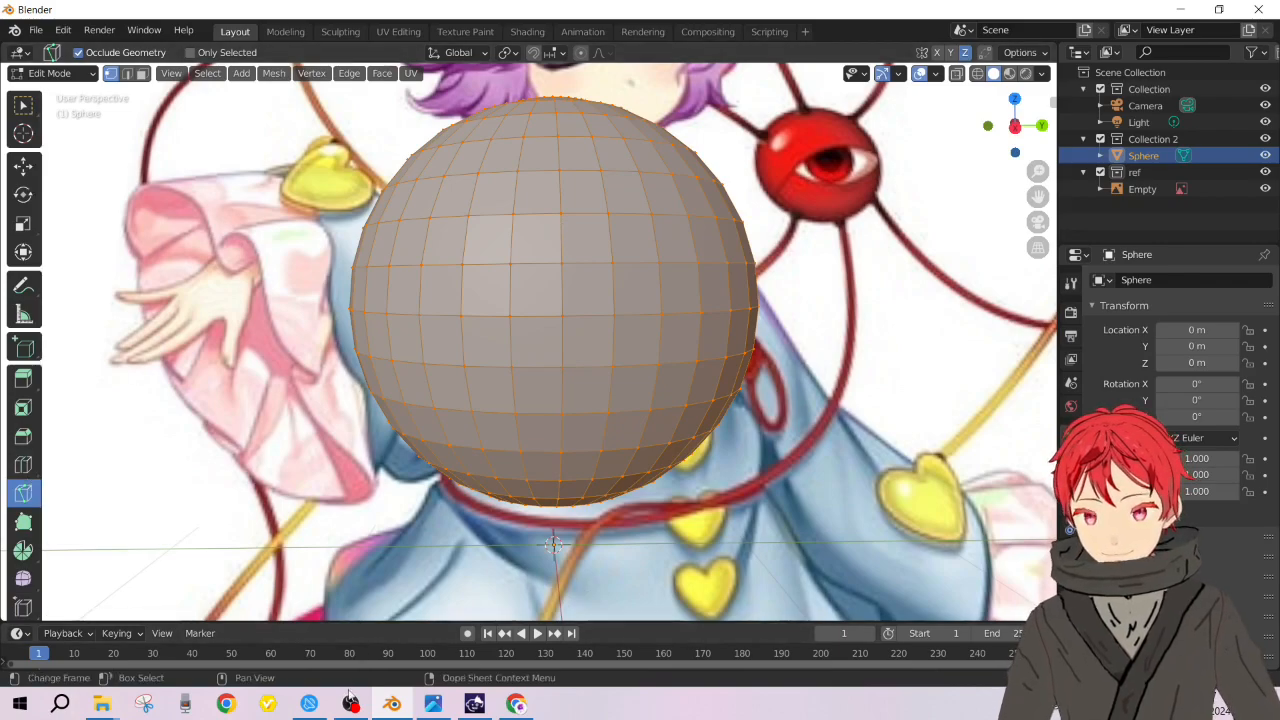
Step: Switch to box selection and show the sphere in wireframe with its transform values displayed
left_click(350, 704)
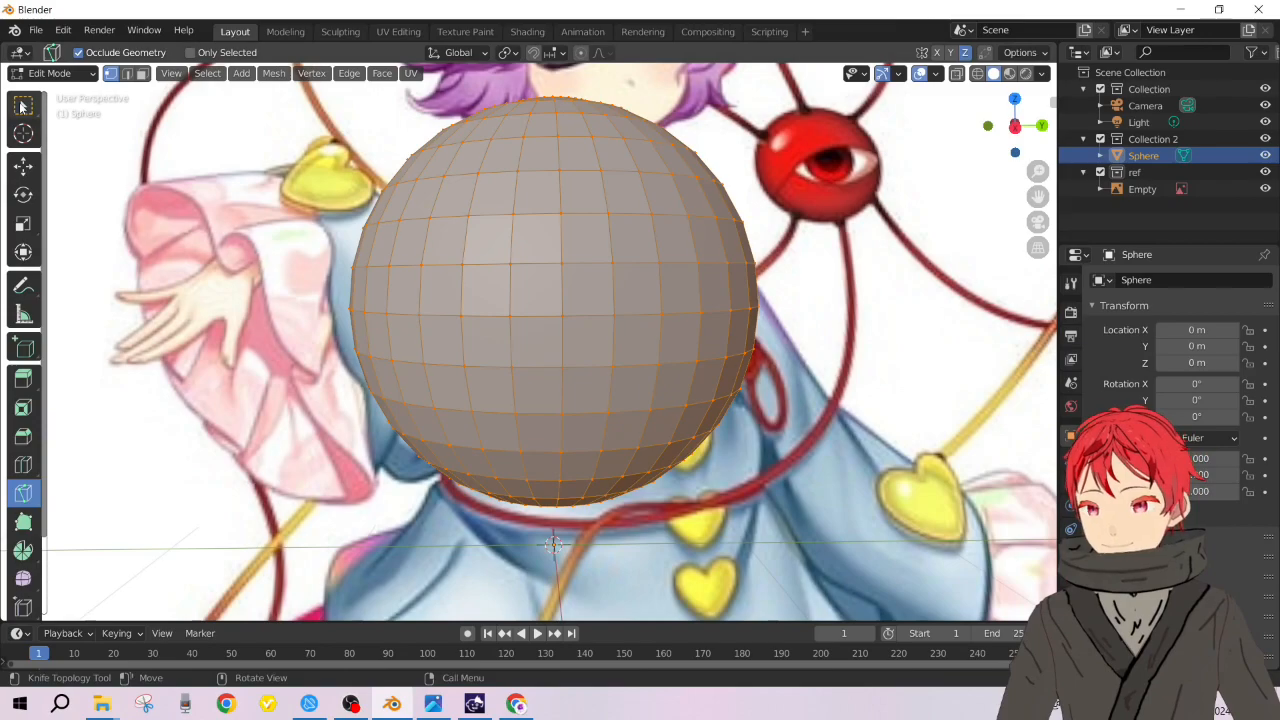
key("w")
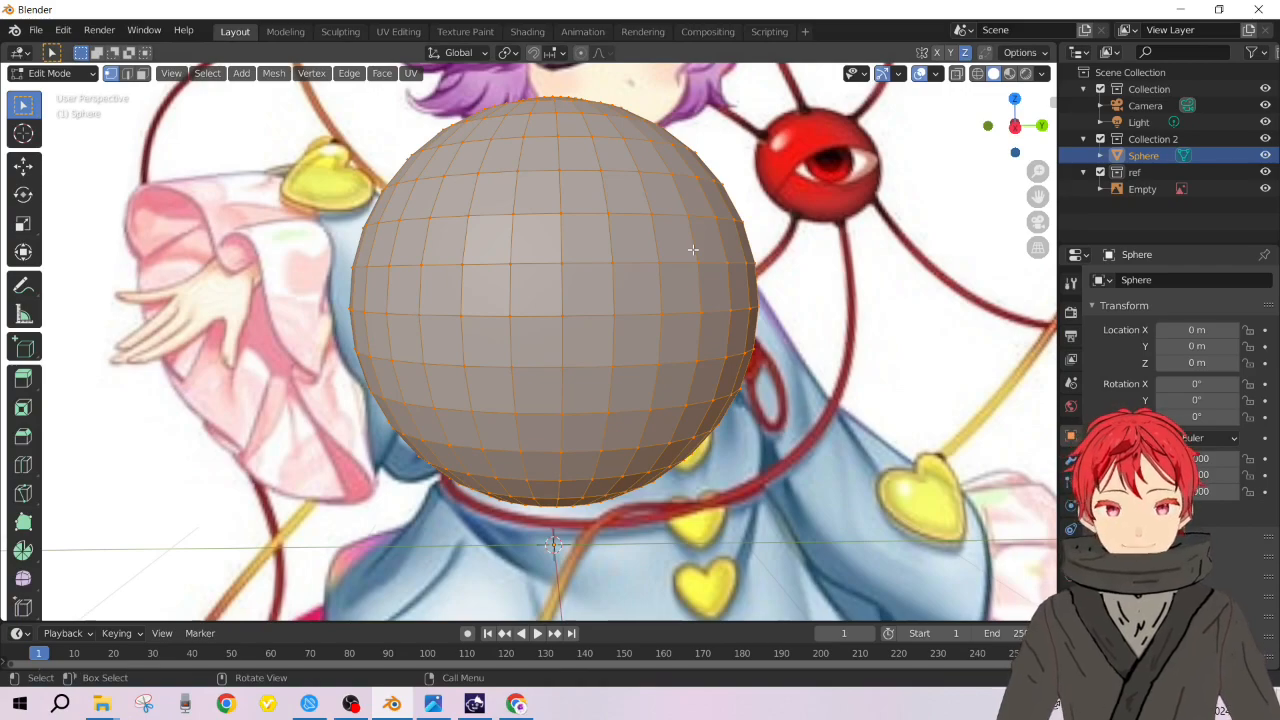
key("z")
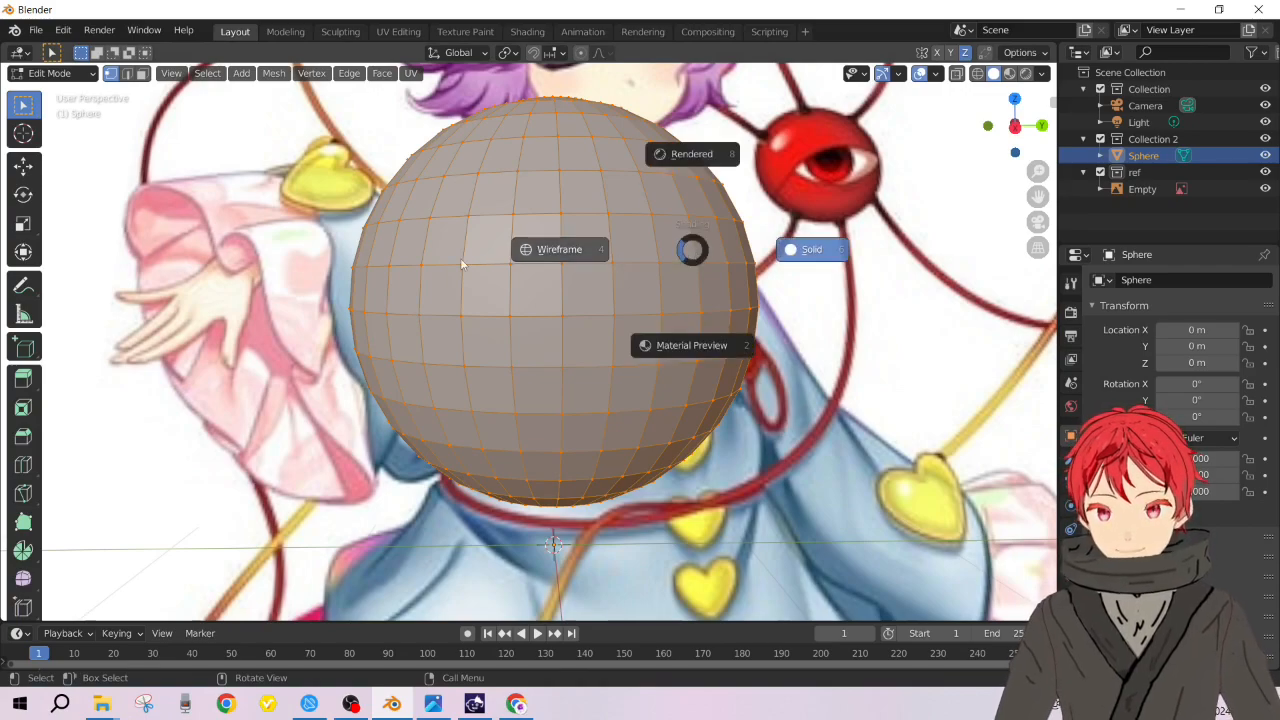
left_click(537, 253)
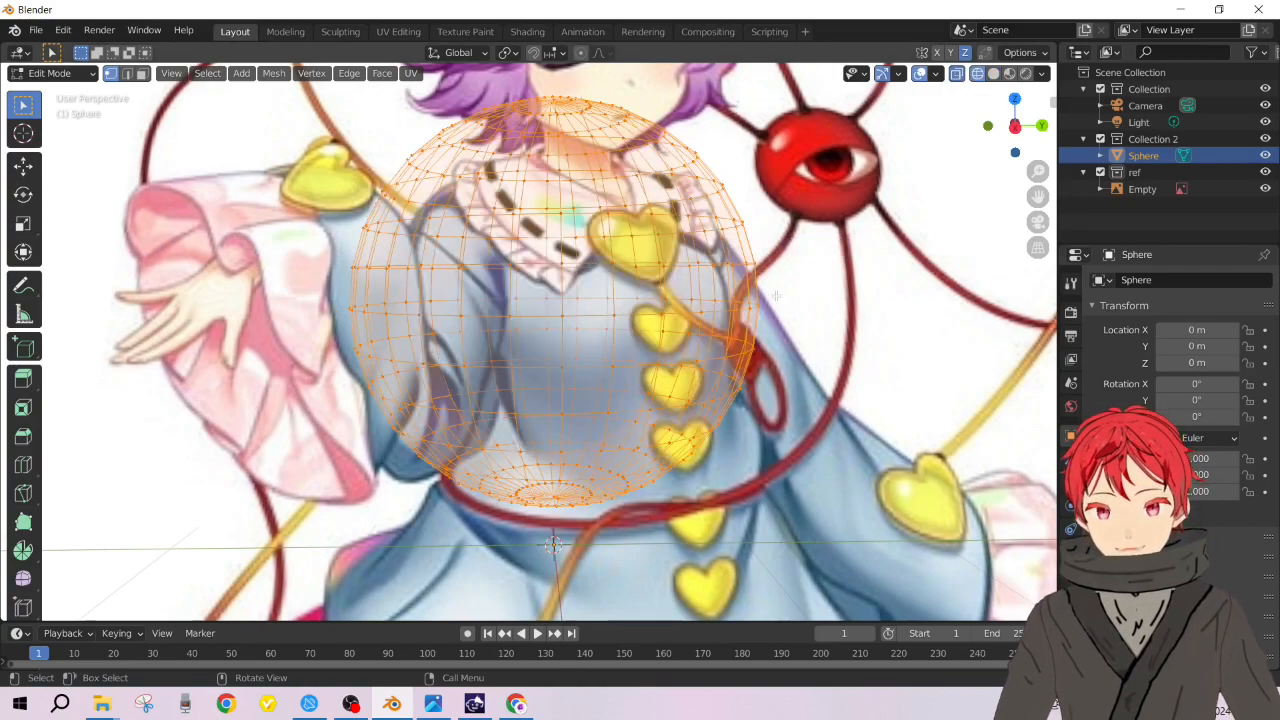
key("n")
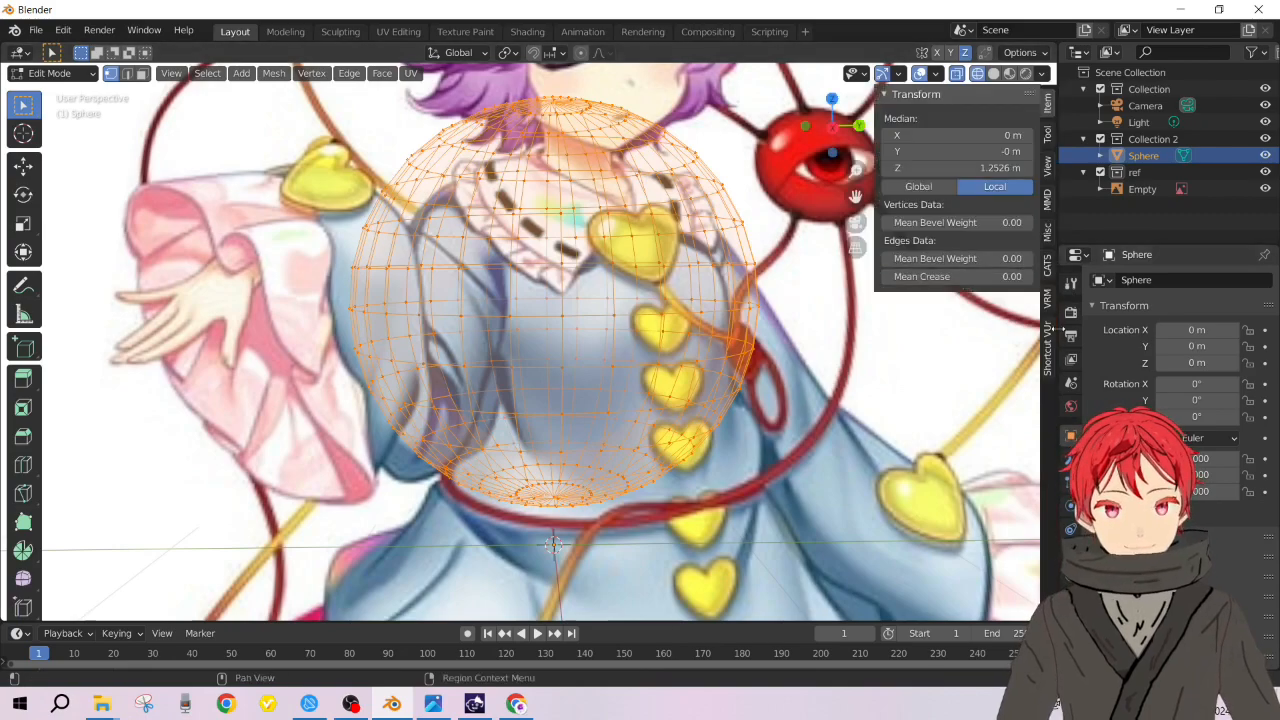
Step: Start the Shortcut VUr key display and set its dock position to Center
left_click(1047, 345)
left_click(960, 118)
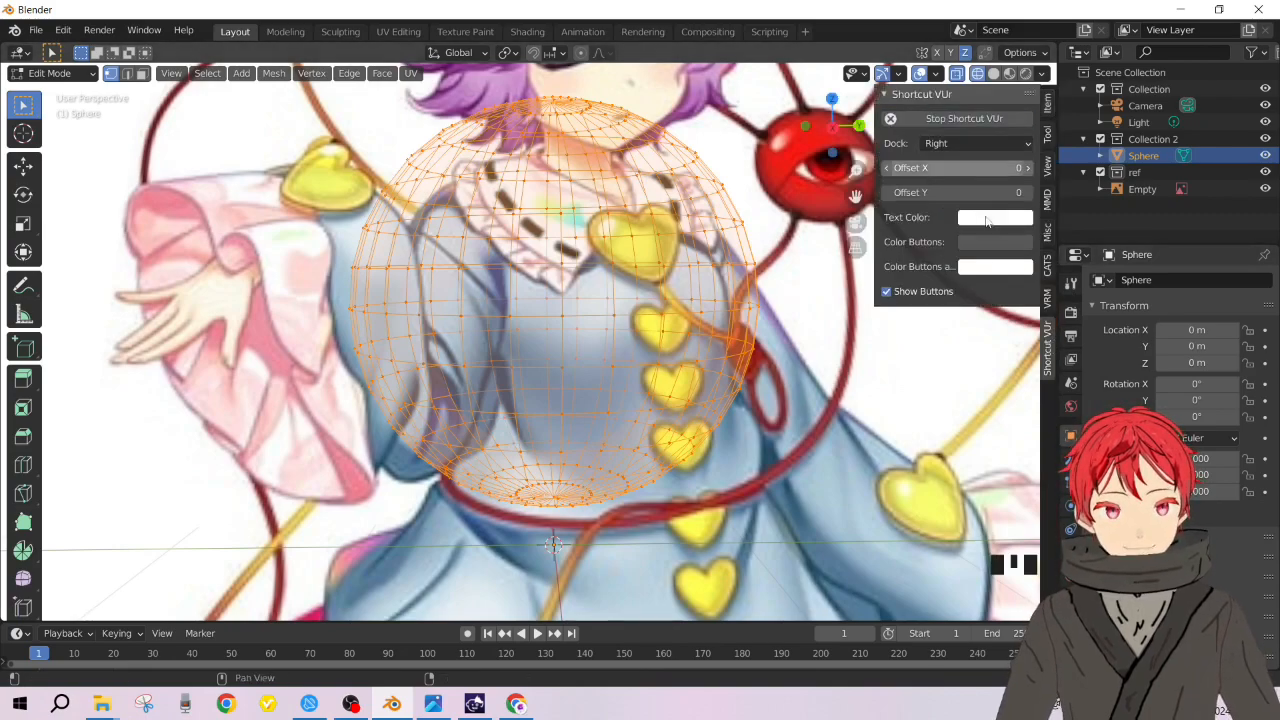
left_click(975, 143)
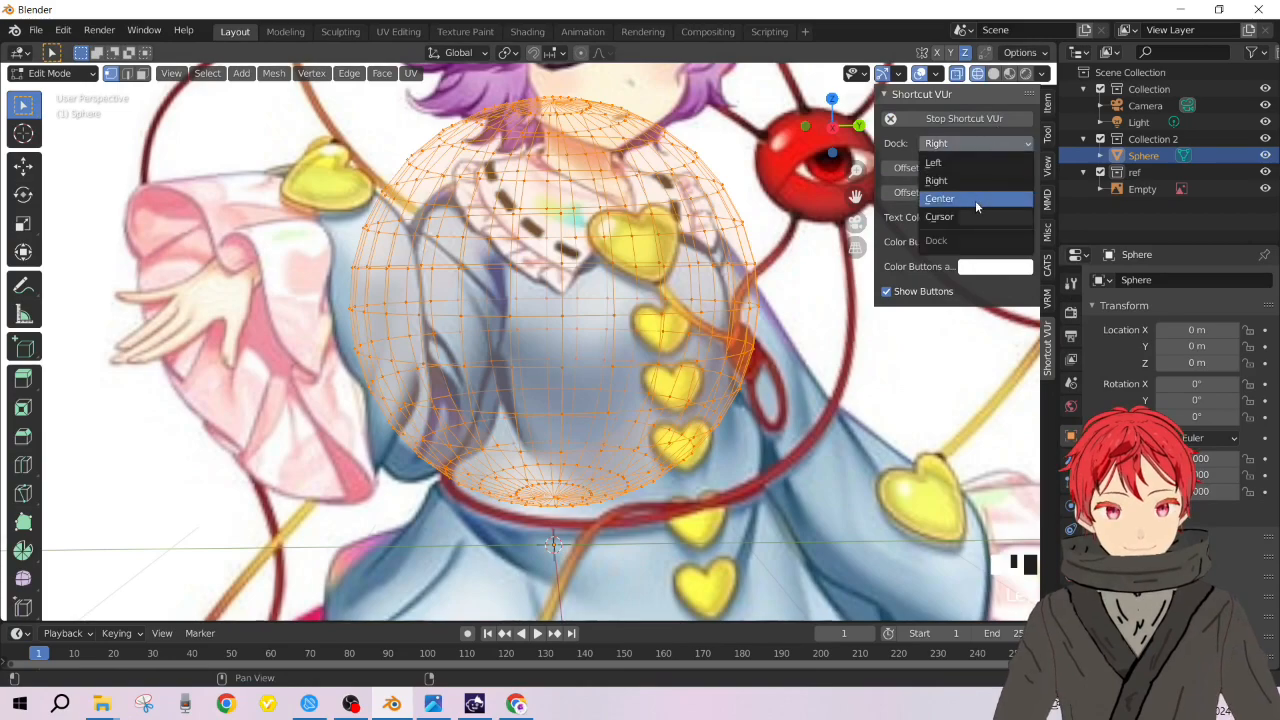
left_click(975, 200)
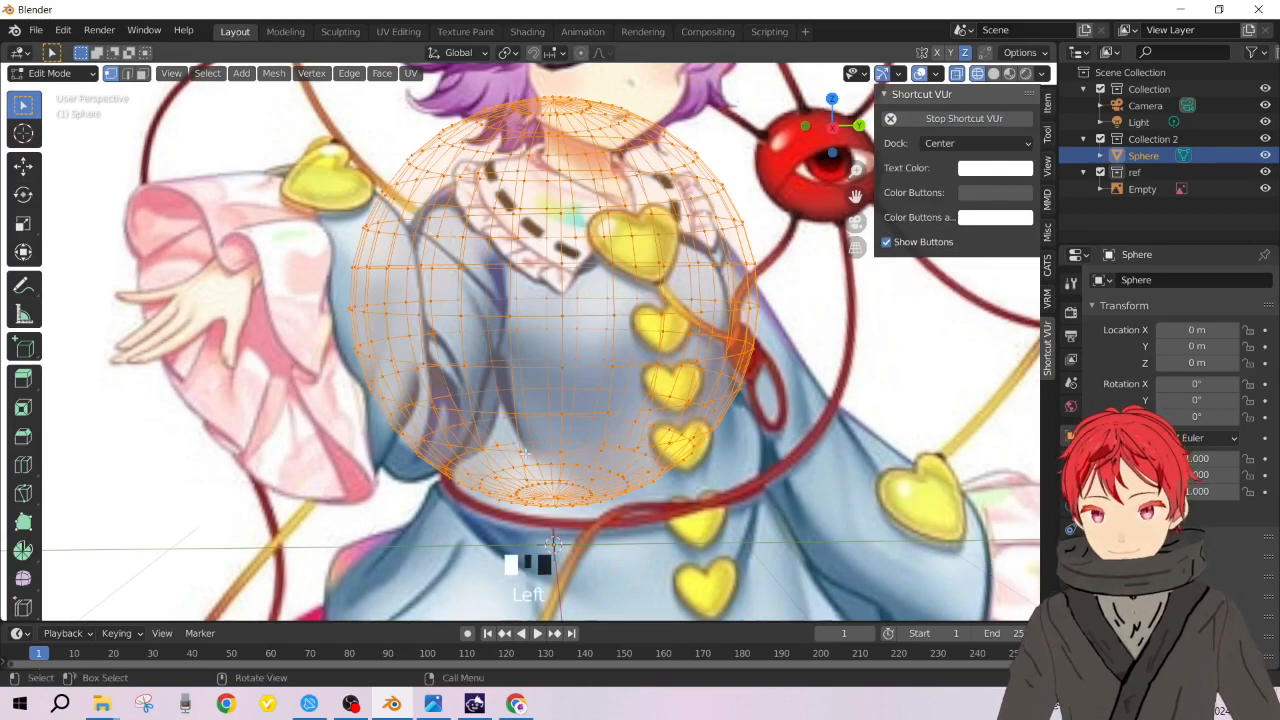
Step: In the wireframe right orthographic view, delete the faces of the sphere's positive-Y half, including the centre seam selection
key("z")
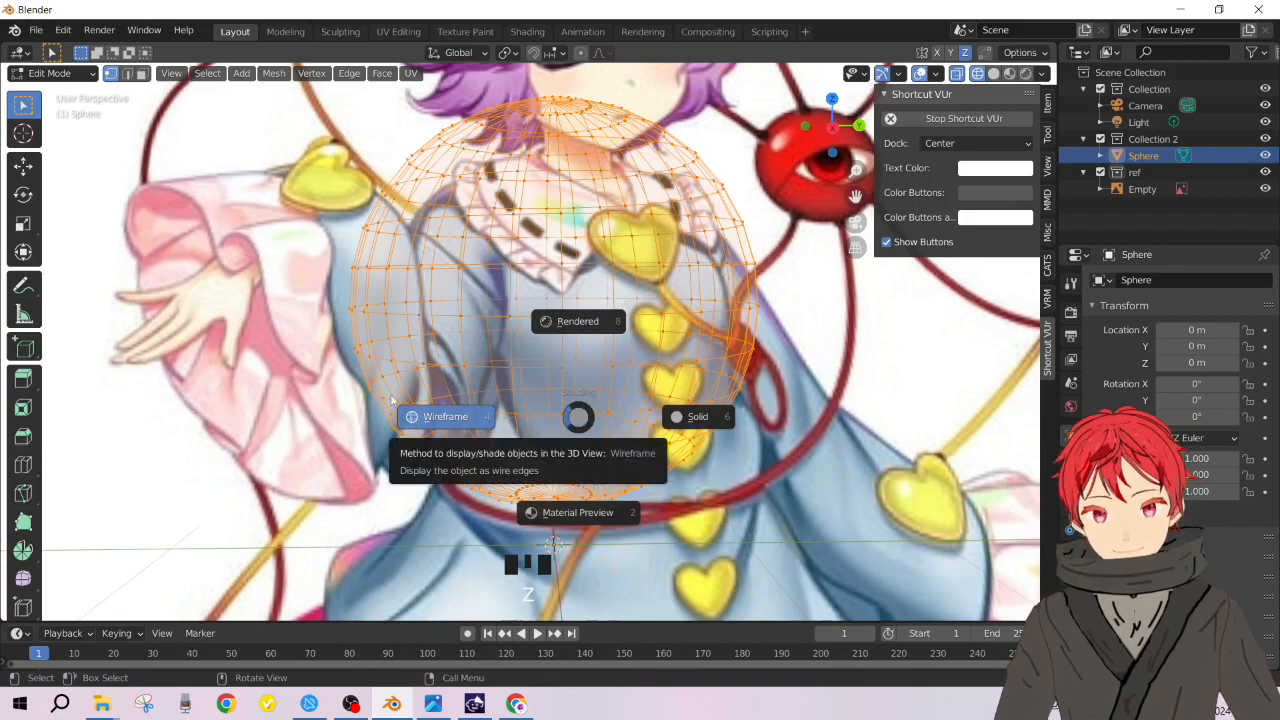
left_click(432, 425)
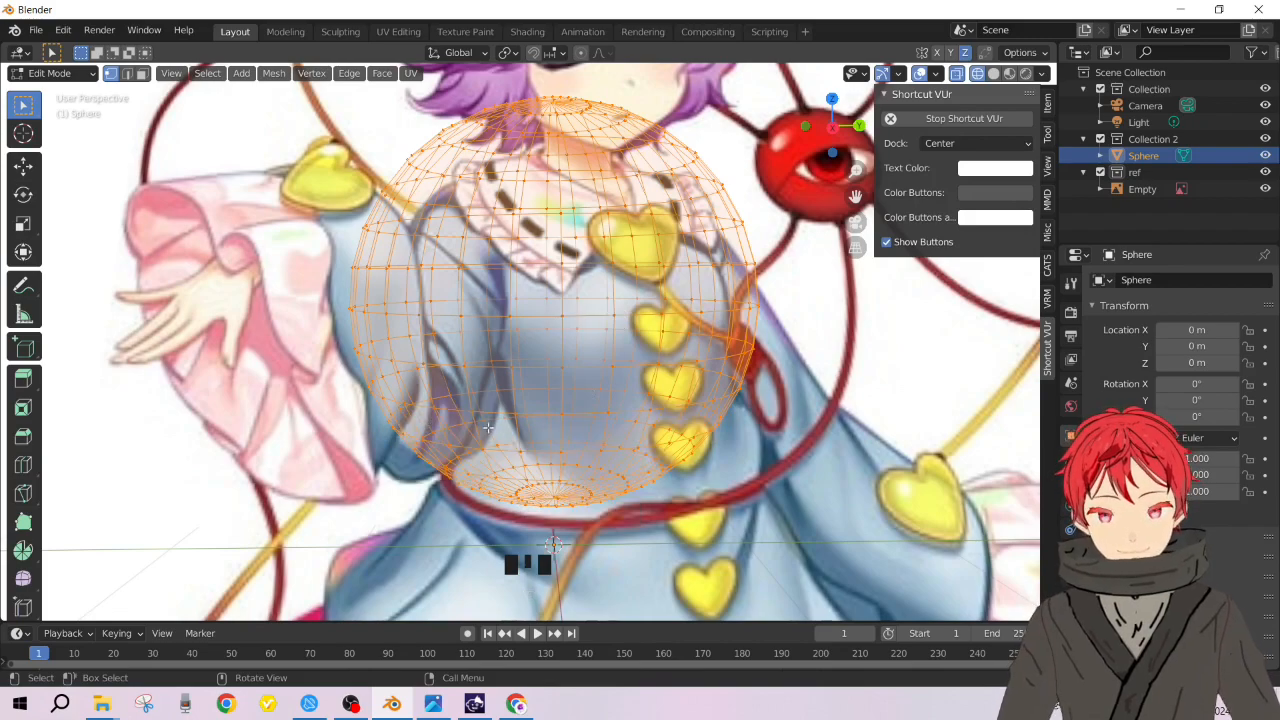
key("KP_1")
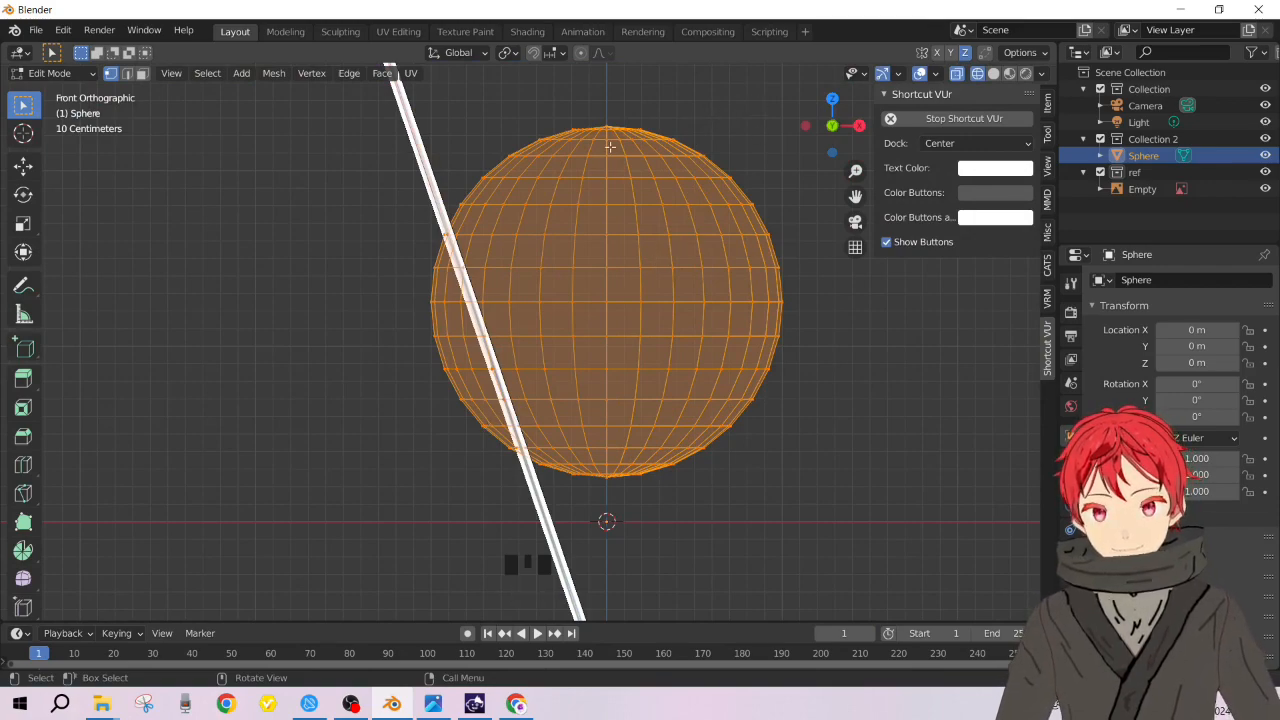
key("KP_3")
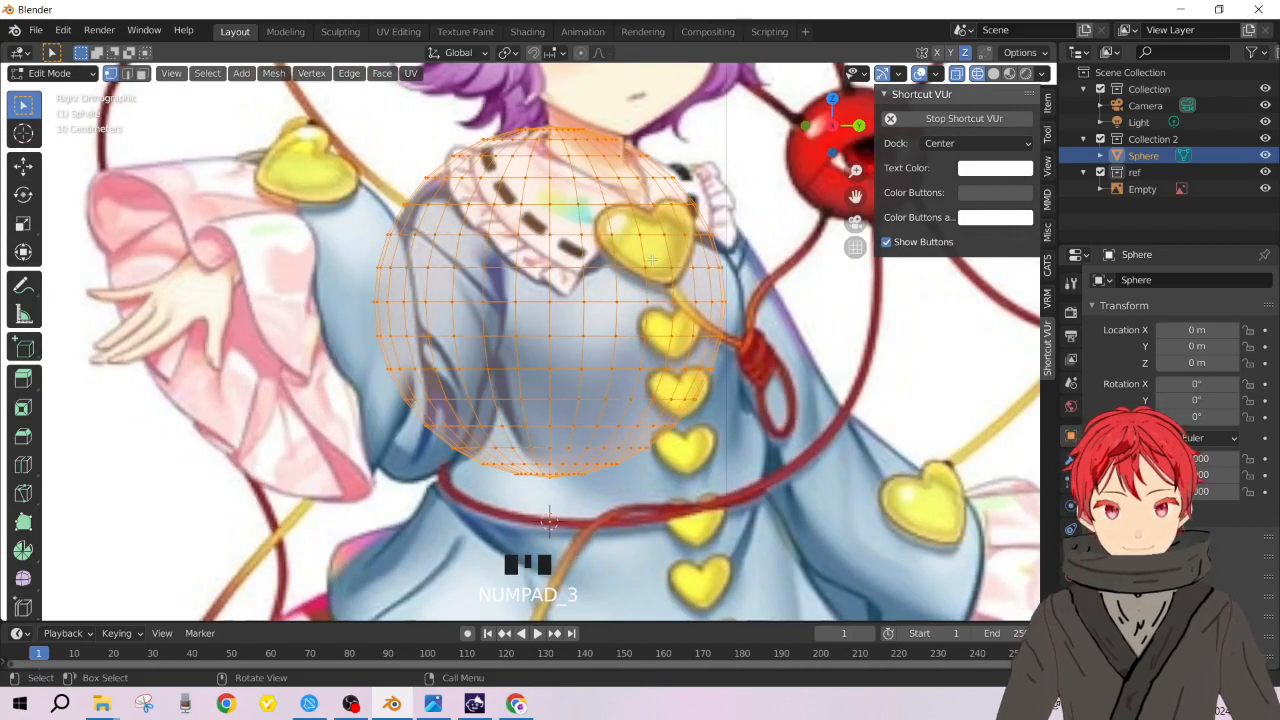
left_click_drag(769, 99, 549, 519)
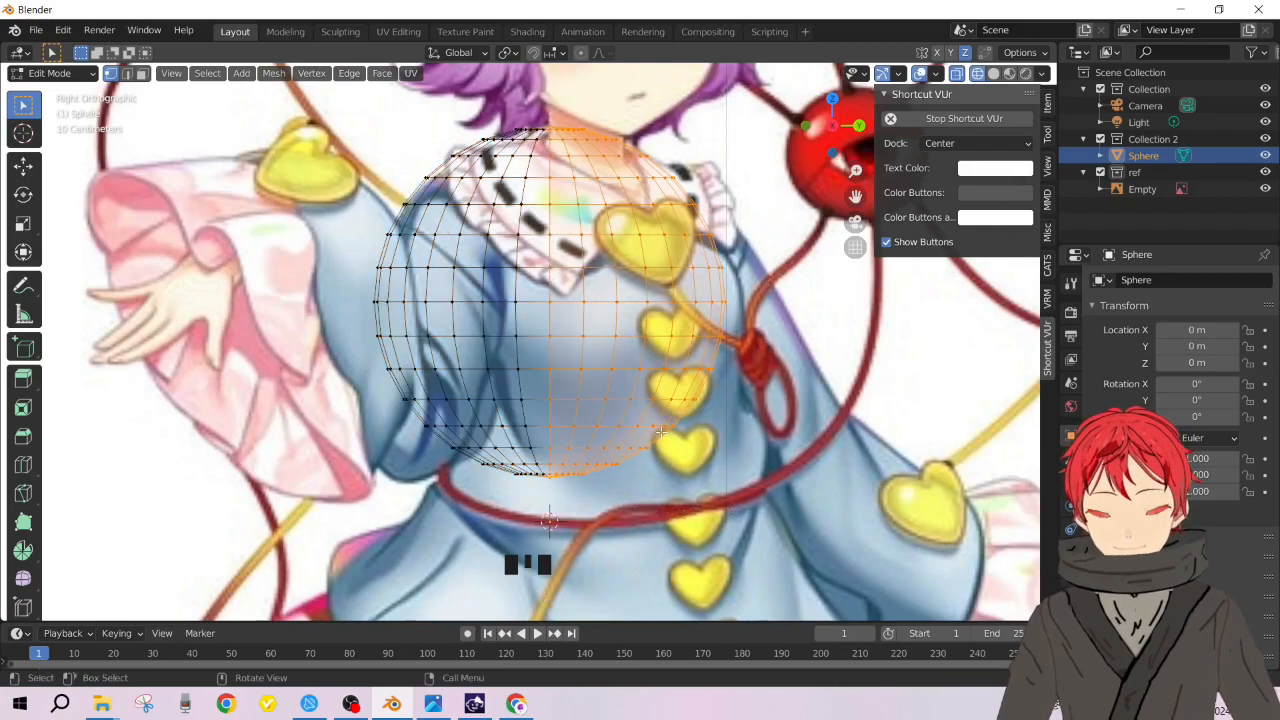
key("Delete")
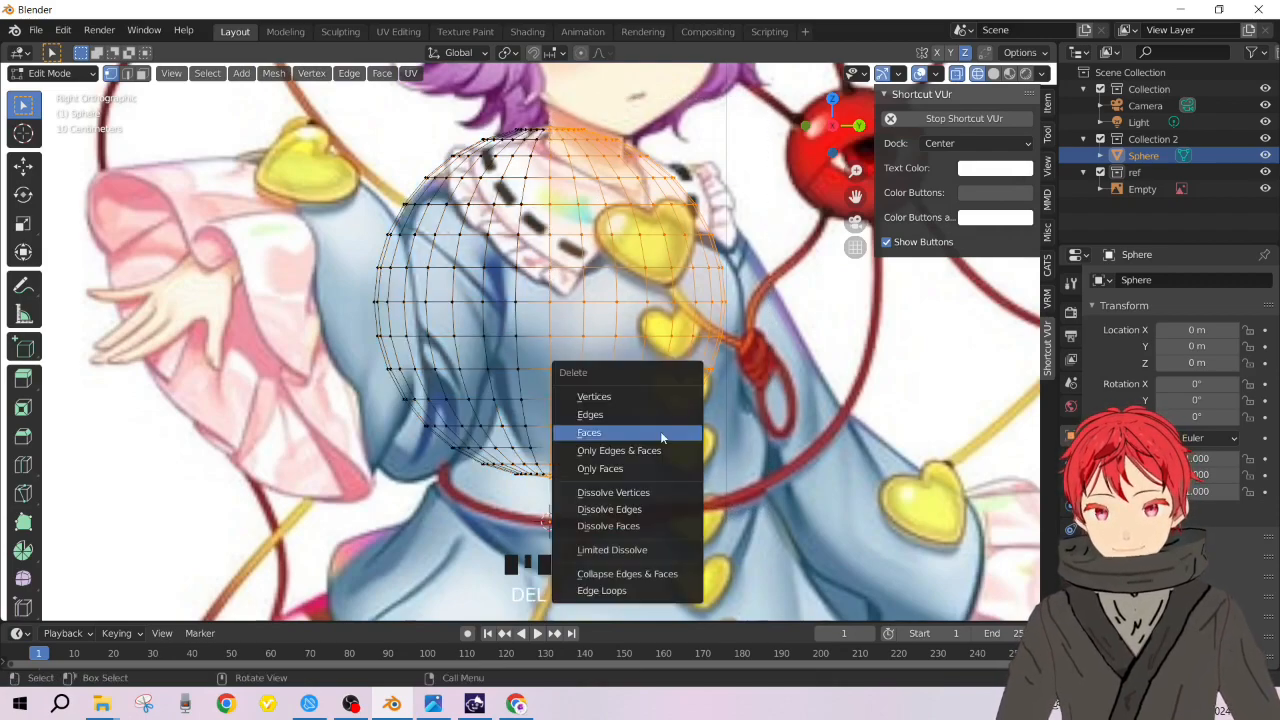
left_click(660, 431)
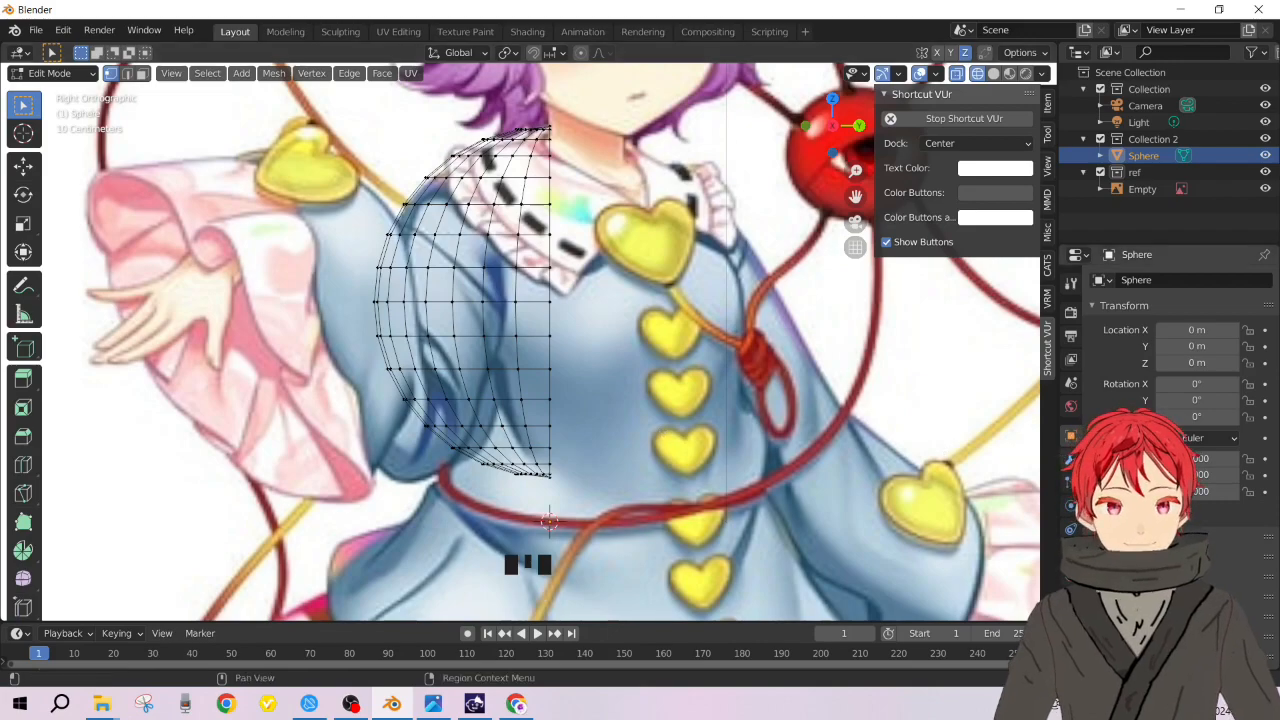
Step: Add a Mirror modifier to the half sphere on the Y axis only, and disable Z-axis mesh mirroring
left_click(1070, 458)
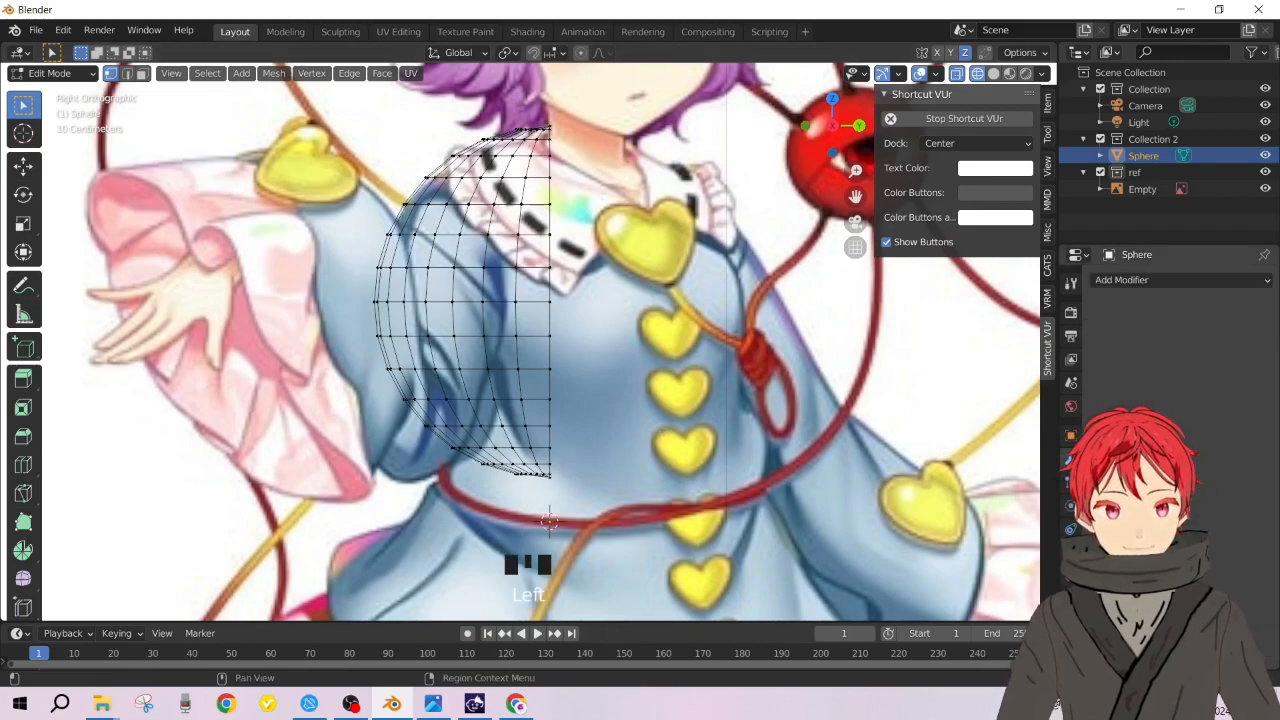
left_click(1164, 284)
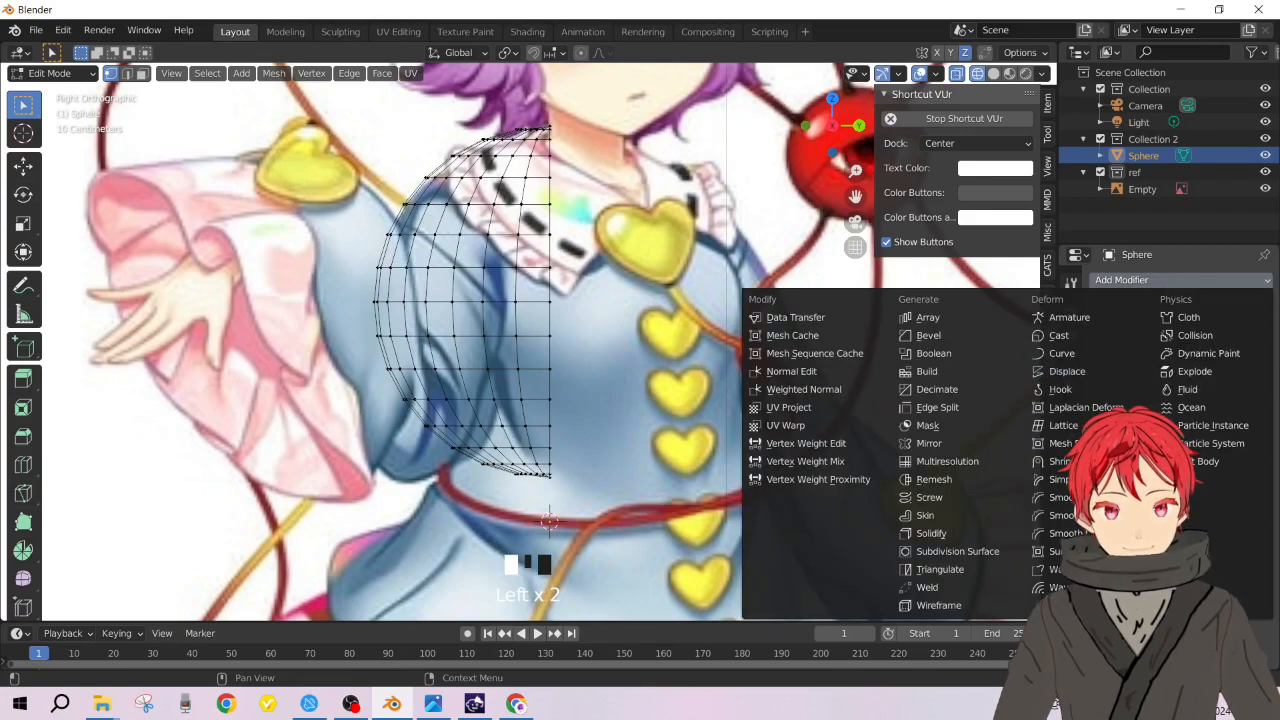
left_click(925, 443)
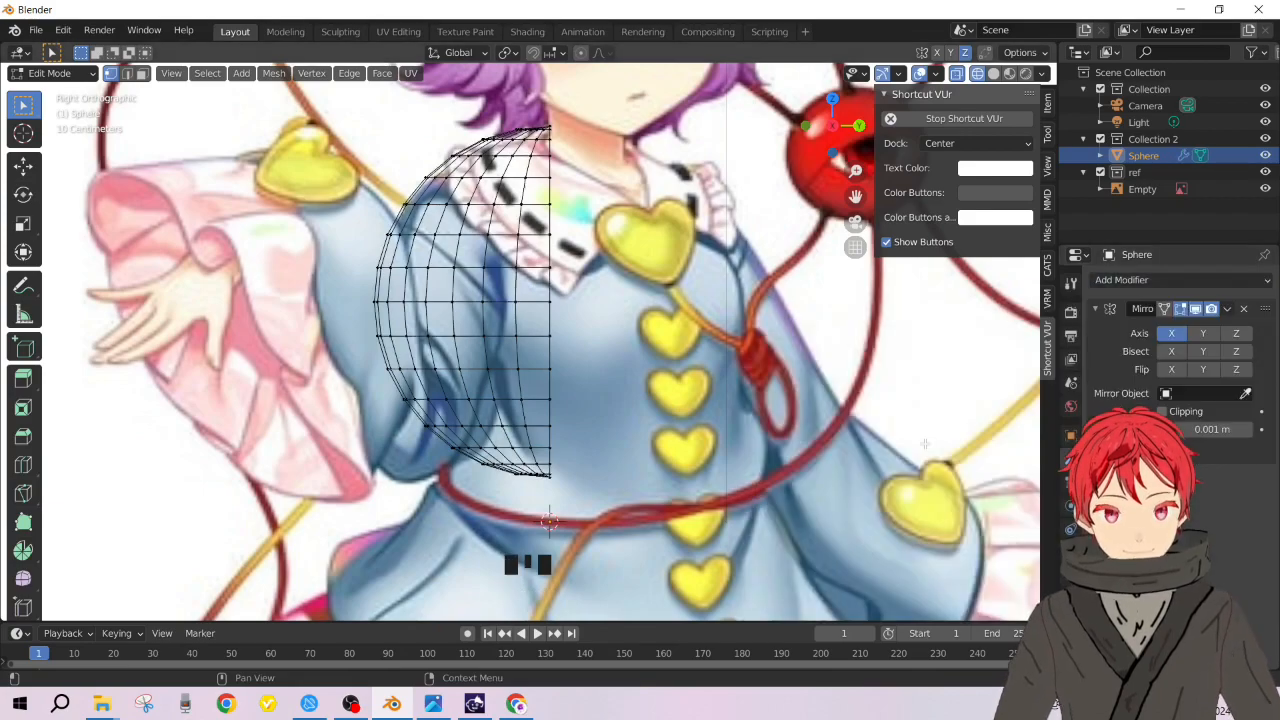
left_click(1203, 337)
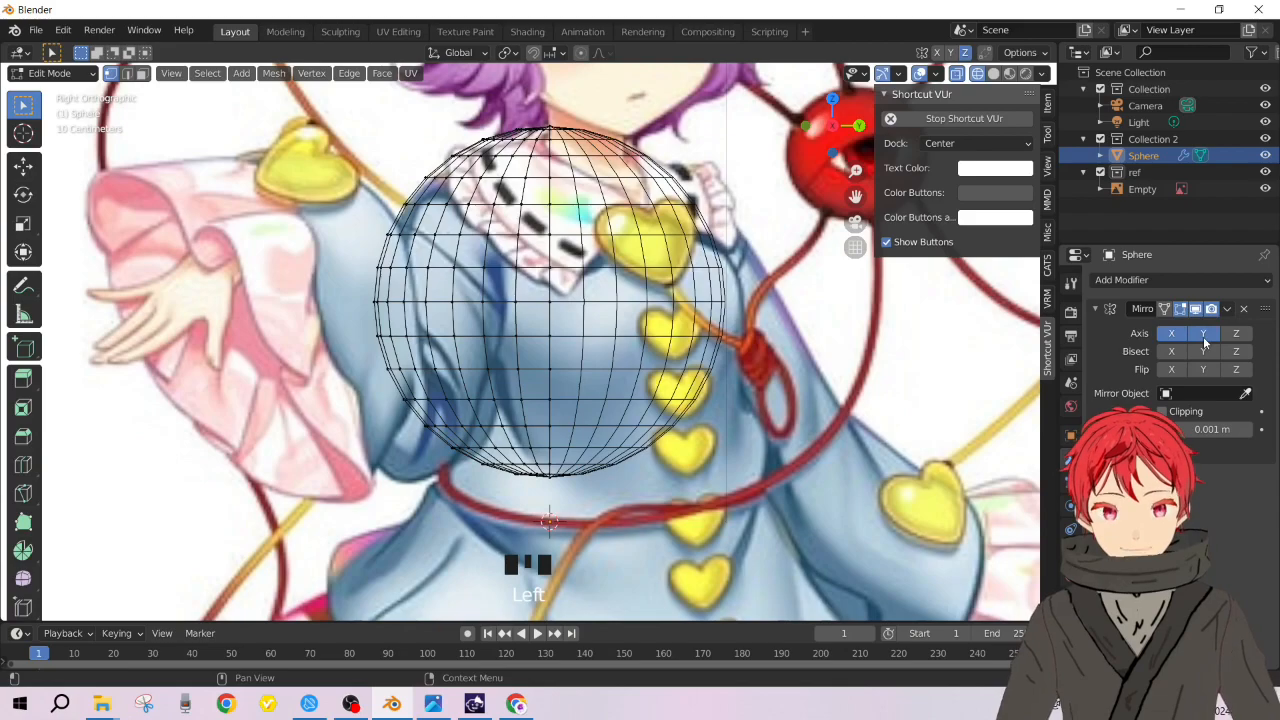
left_click(1173, 337)
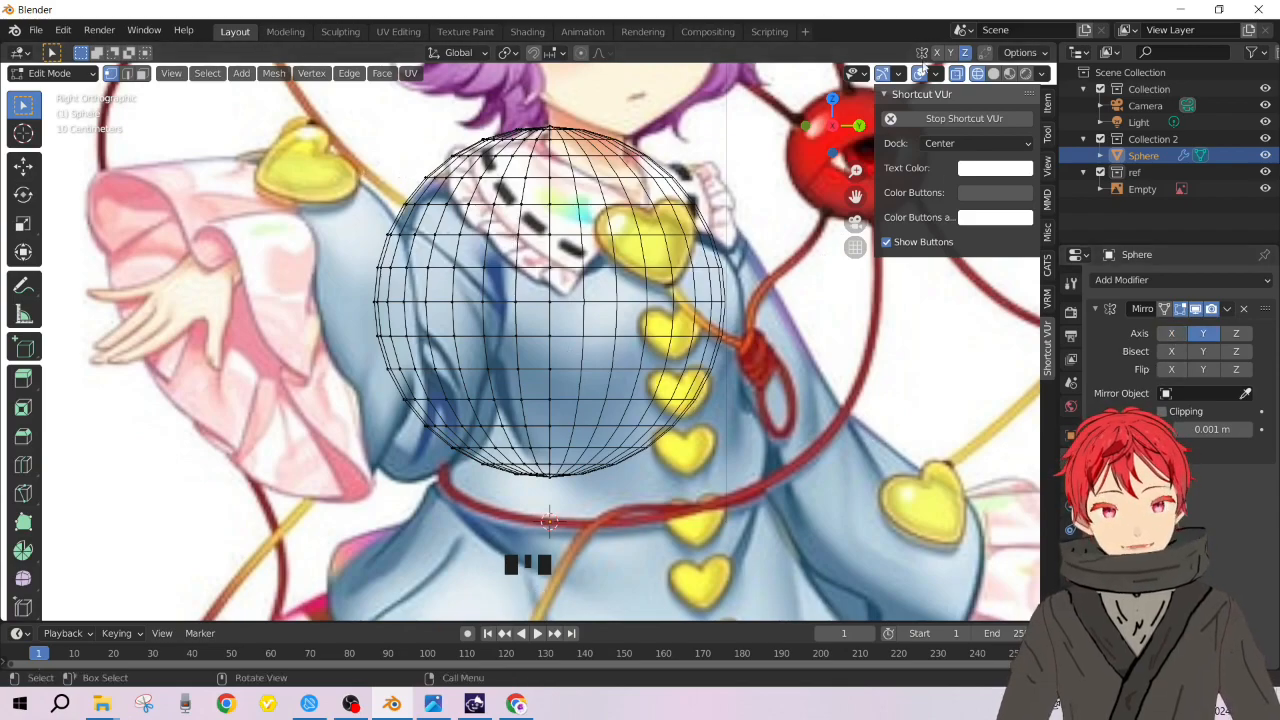
left_click(245, 301)
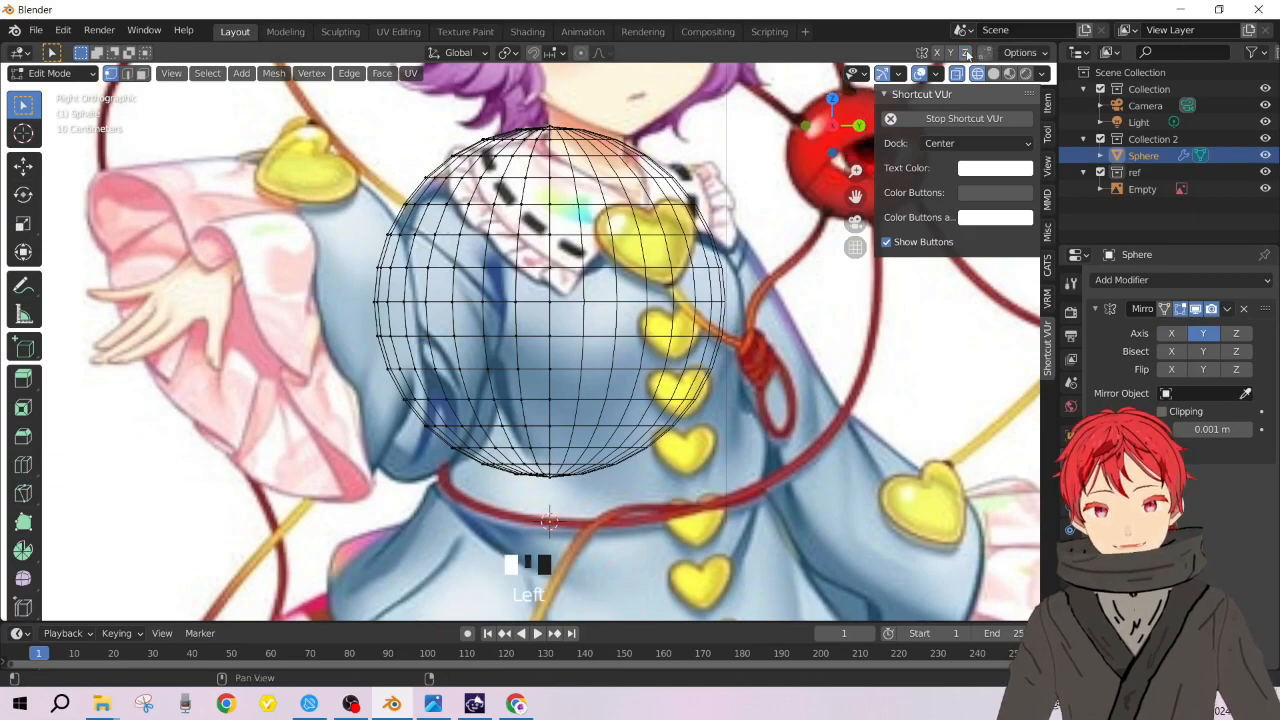
Step: Try a short Knife cut from the mirror seam across one upper front face, then undo it
left_click(23, 493)
scroll(523, 169, "up", 3)
middle_click_drag(548, 190, 565, 246, "shift")
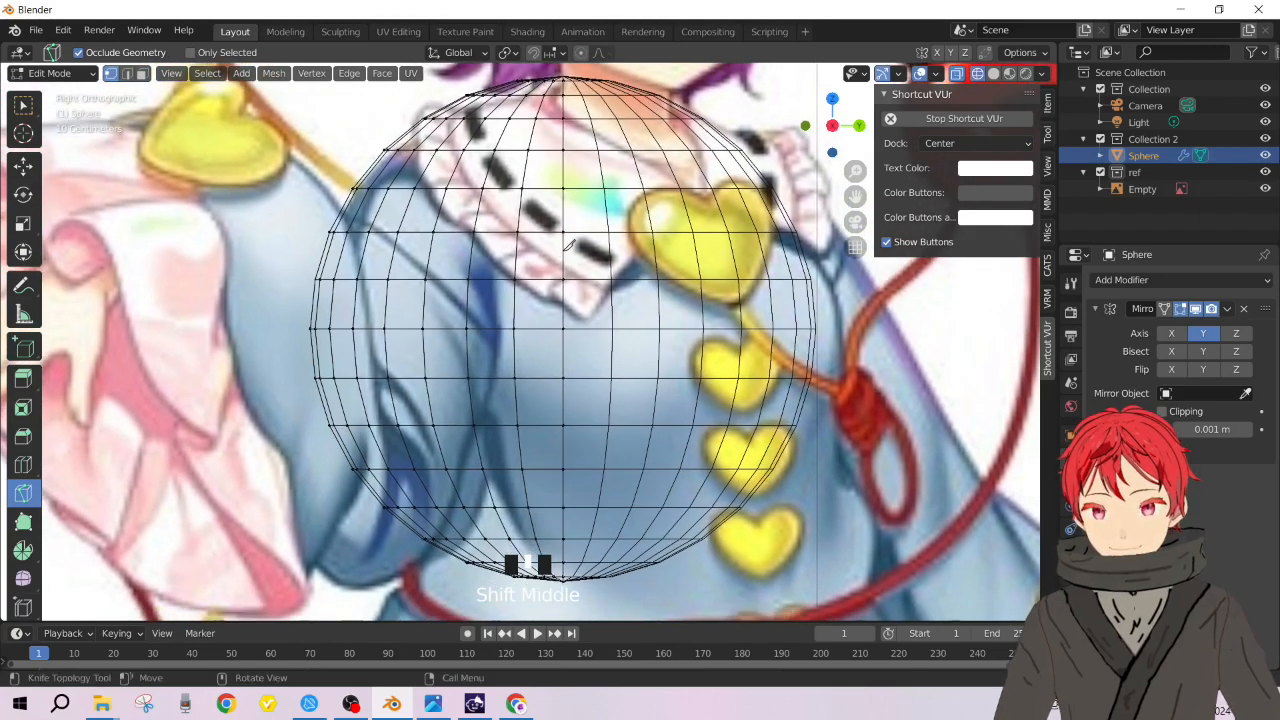
left_click(563, 249)
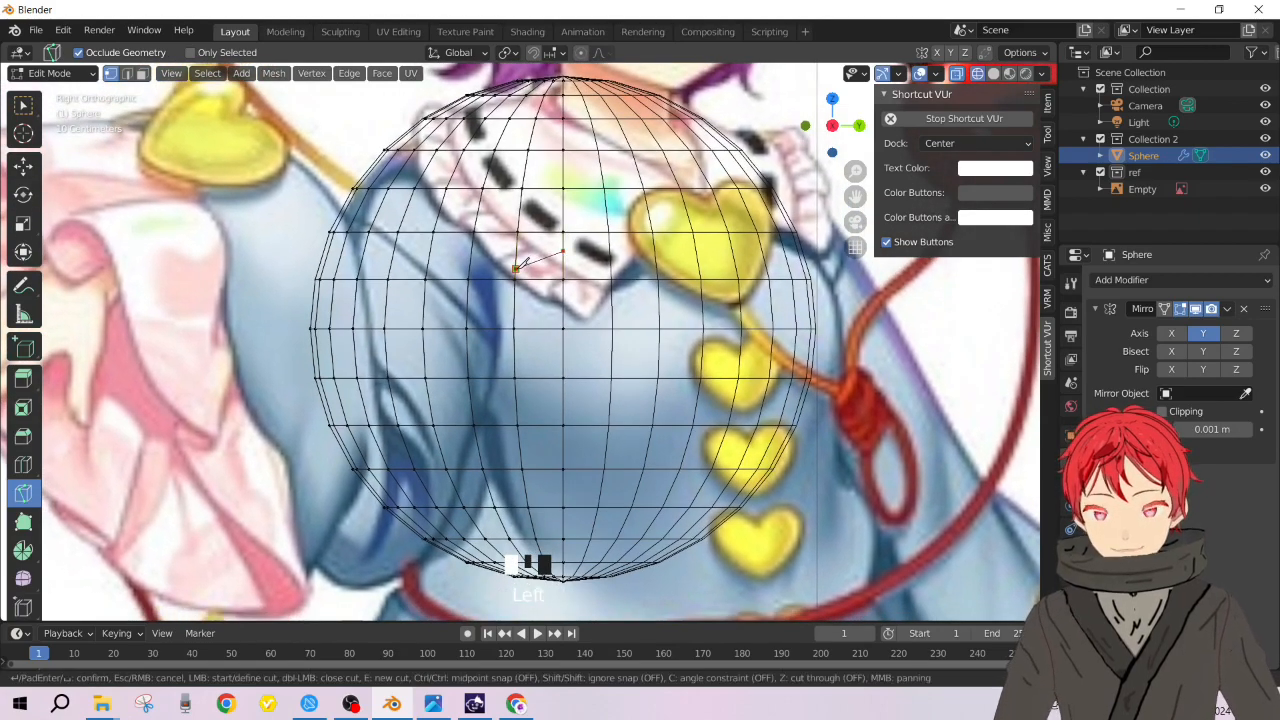
left_click(516, 268)
key("Return")
key("ctrl+z")
Step: Try a curved Knife cut from the seam across the upper front faces in solid shading, then undo it after a wireframe check
key("z")
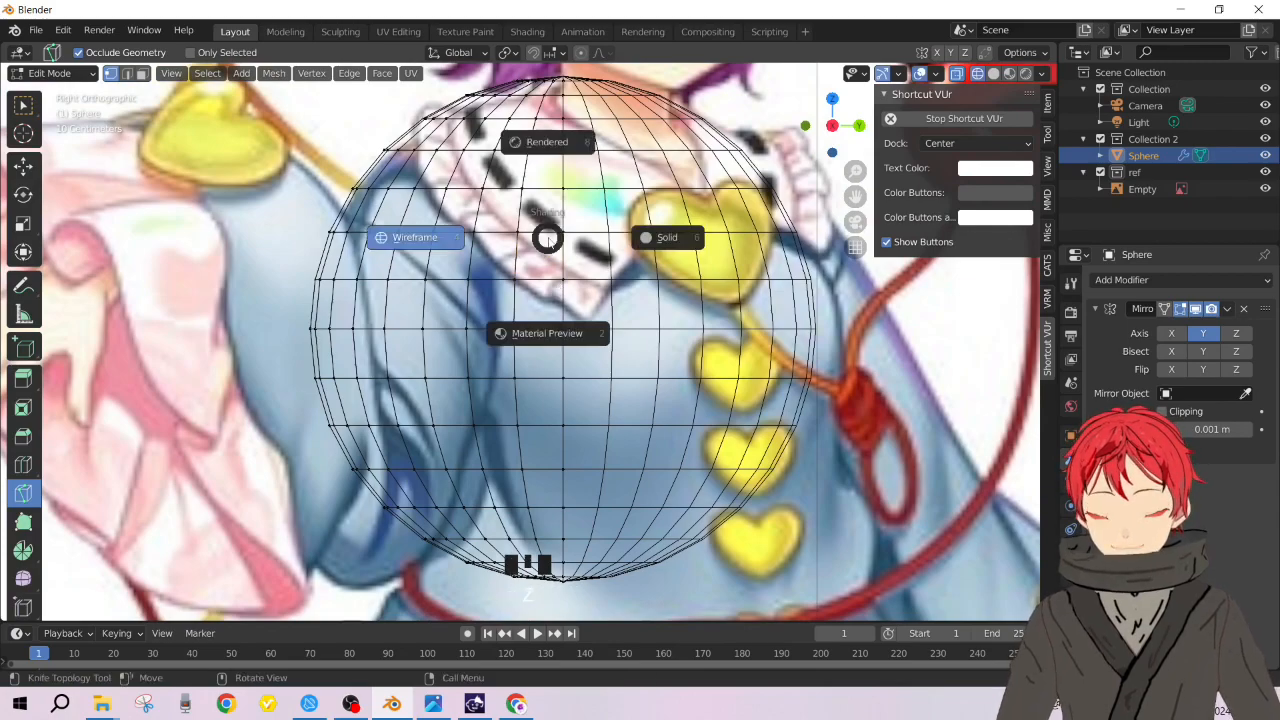
left_click(692, 238)
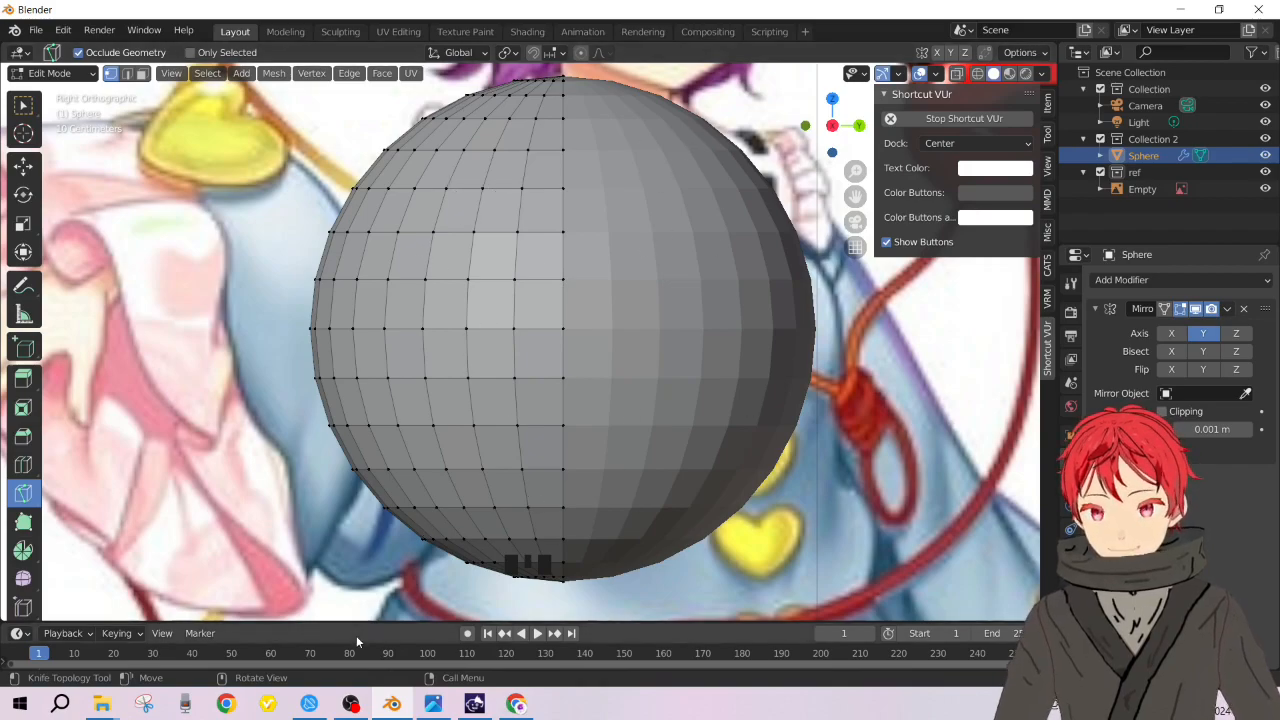
left_click(352, 704)
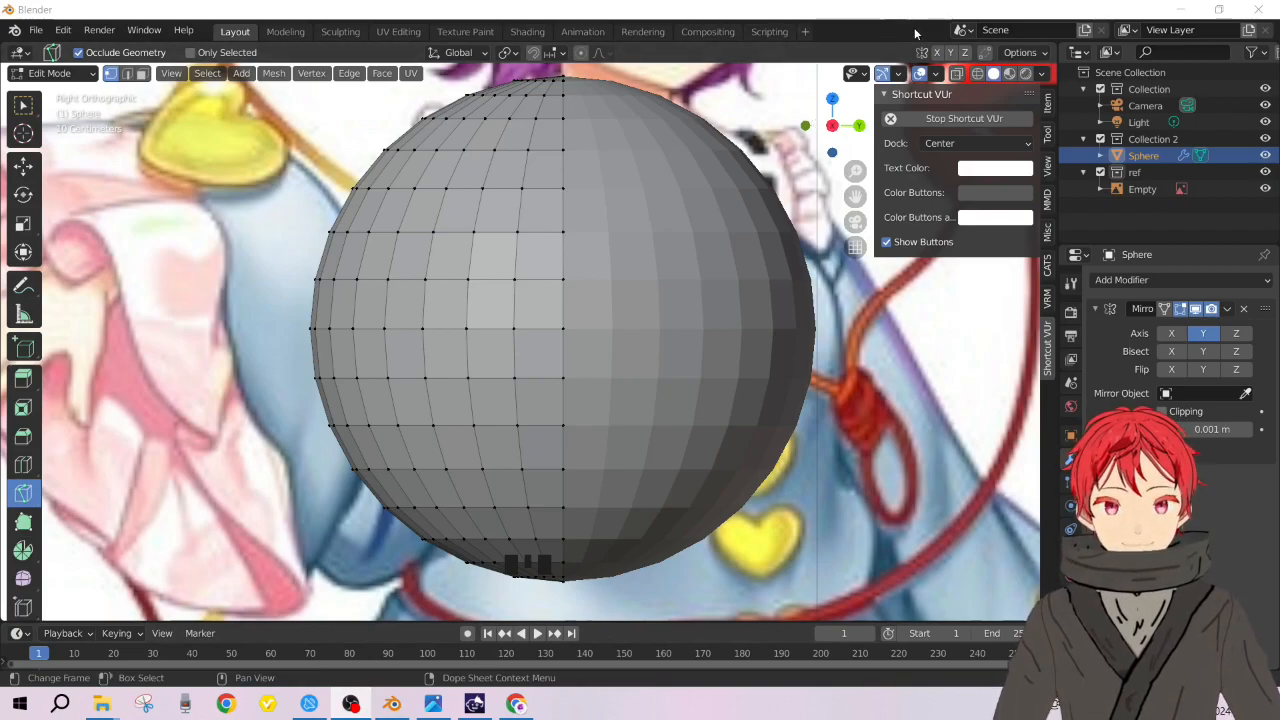
left_click(564, 235)
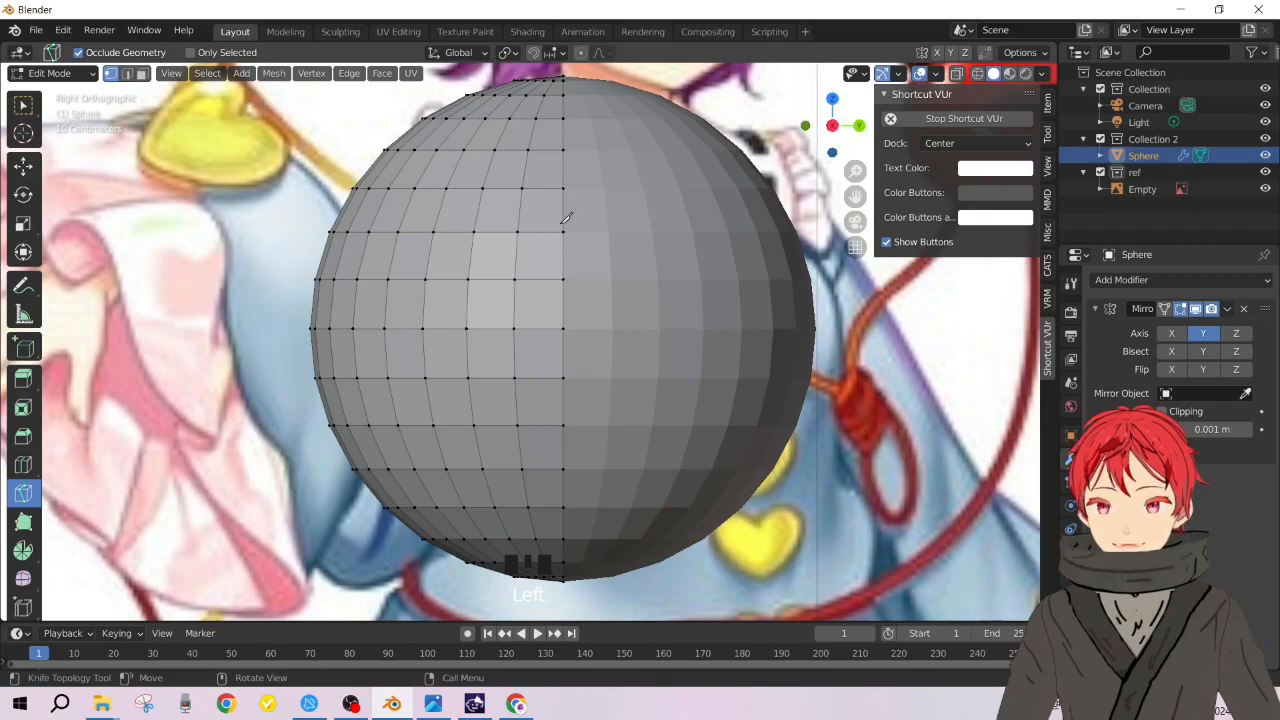
left_click(563, 255)
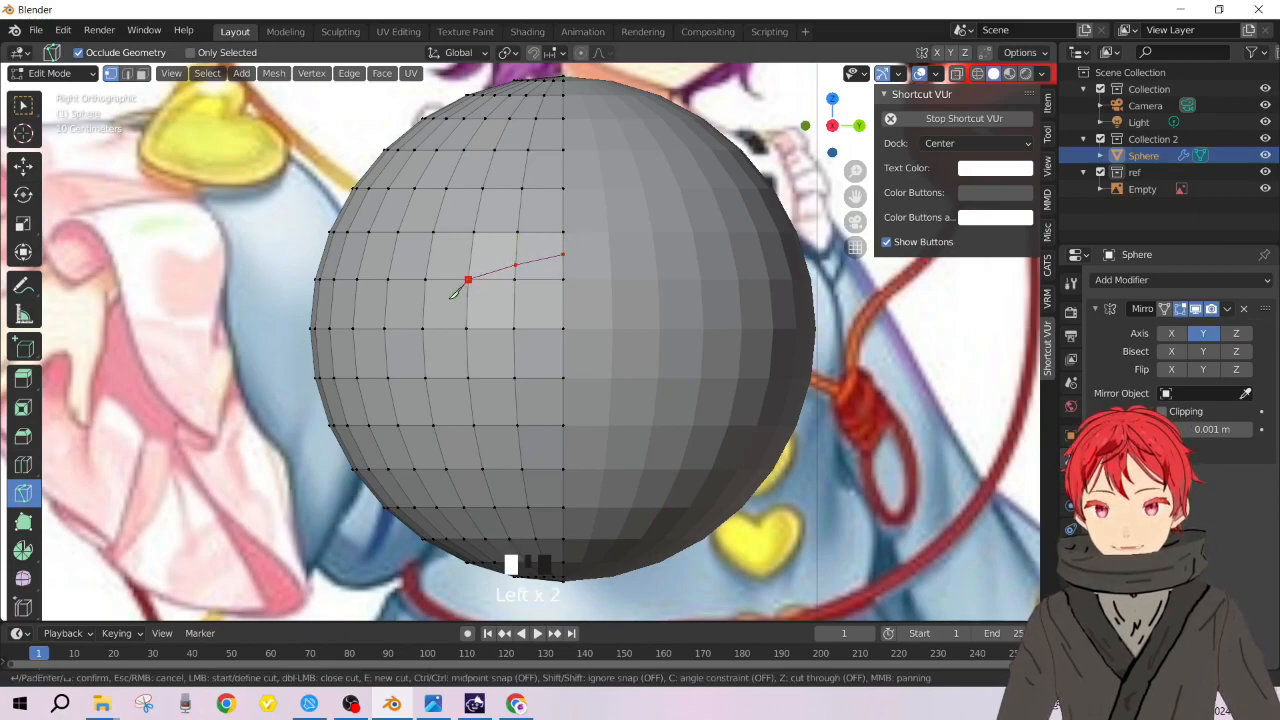
left_click(424, 312)
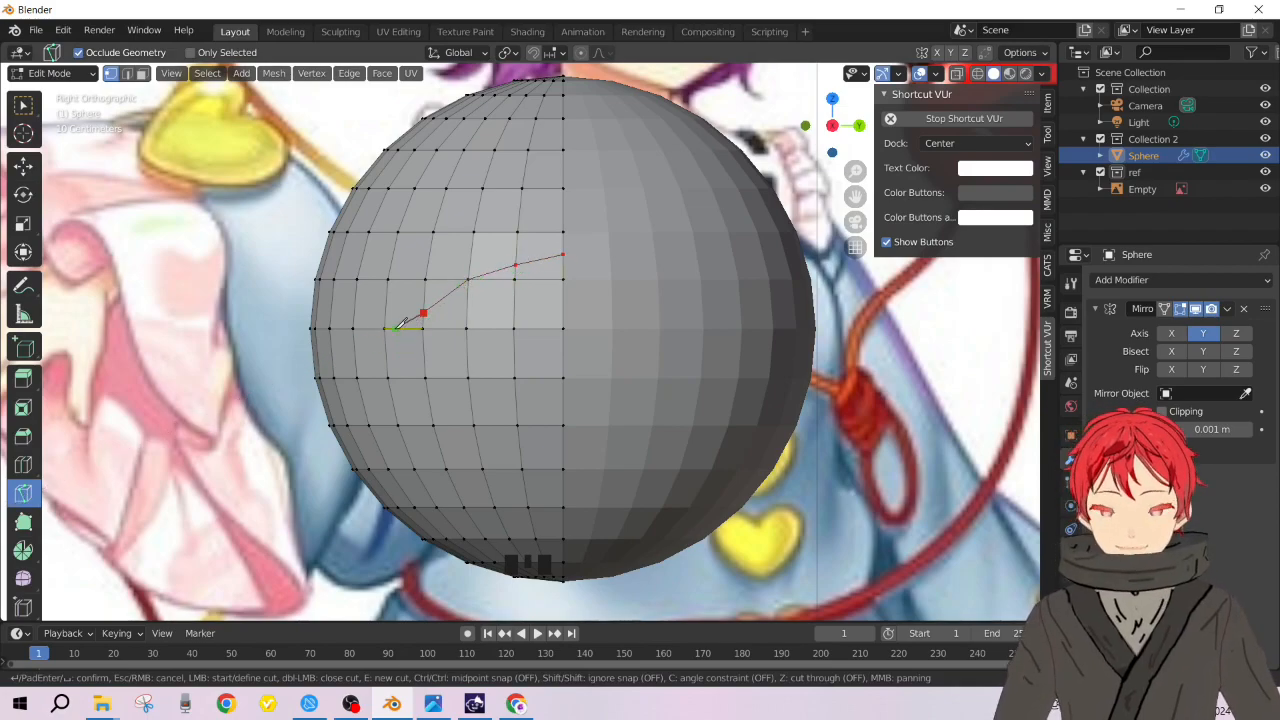
key("Return")
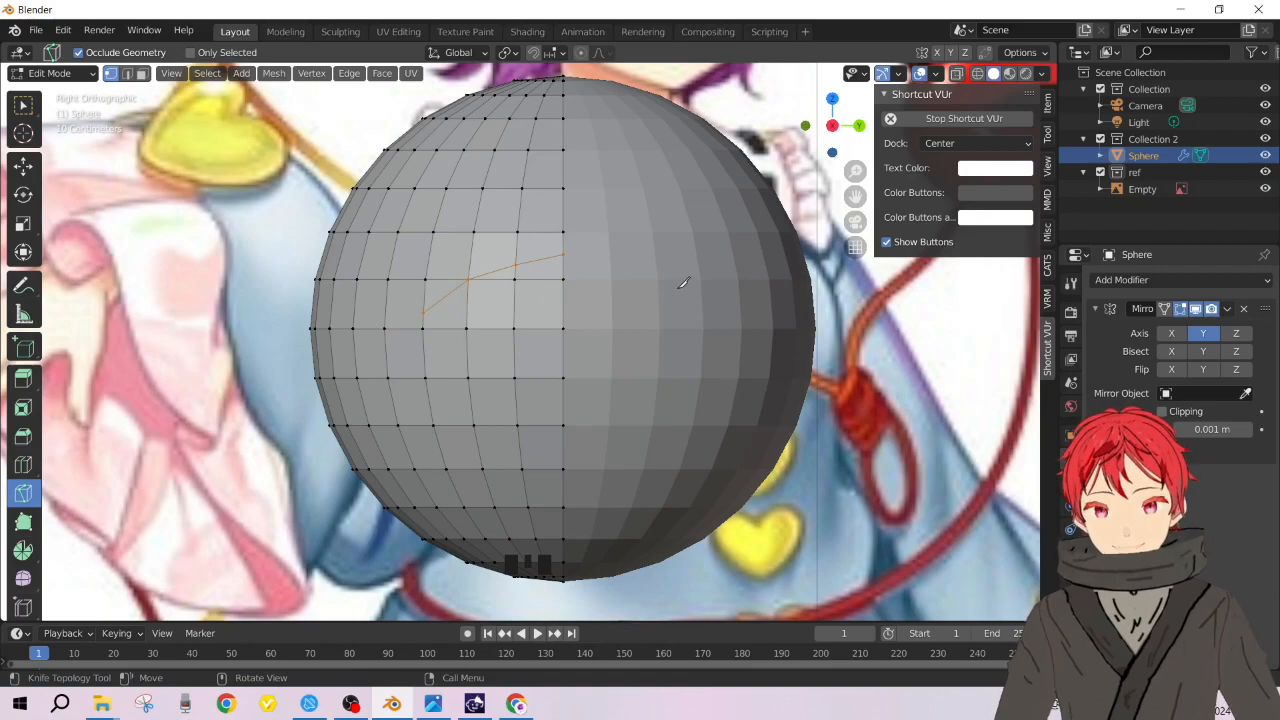
key("z")
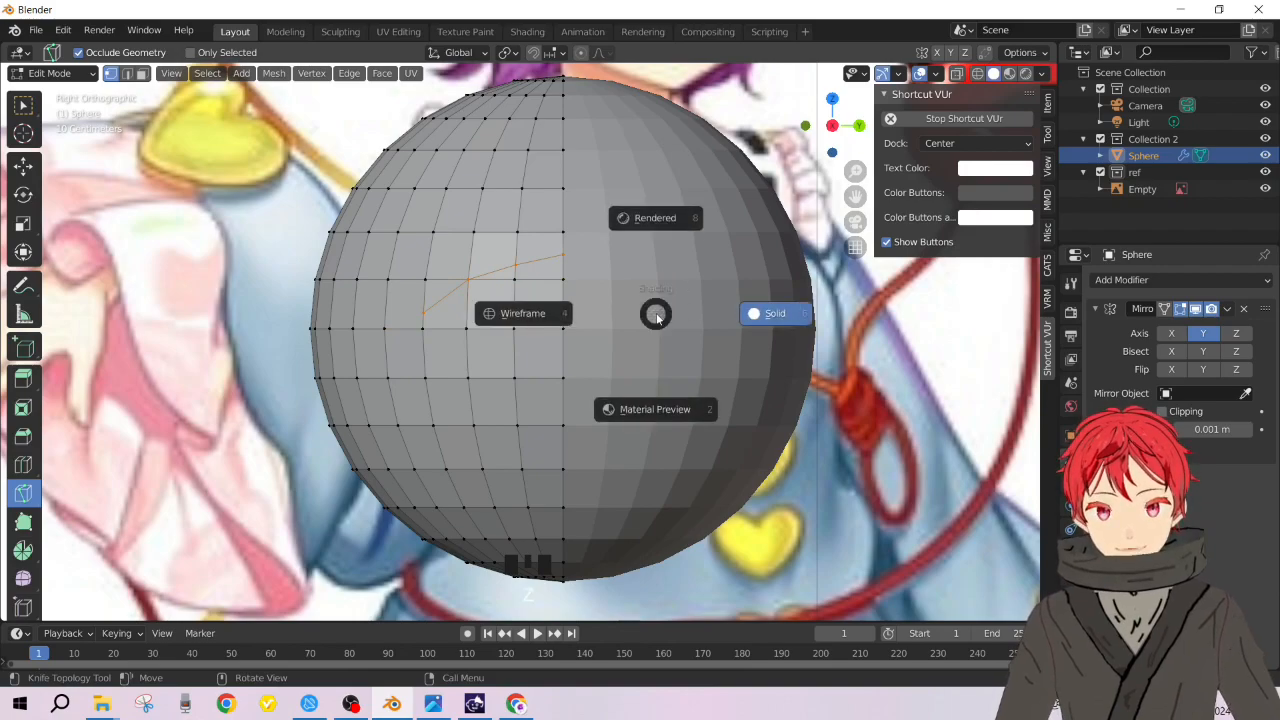
left_click(531, 315)
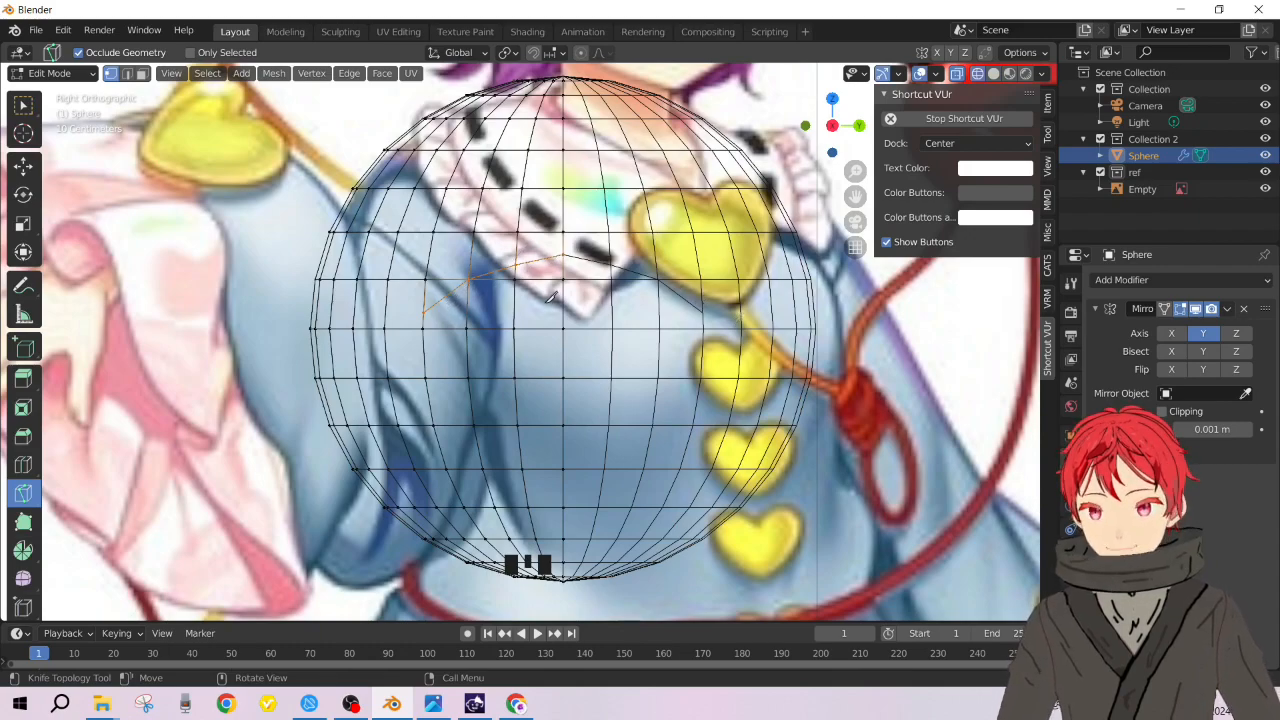
key("ctrl+z")
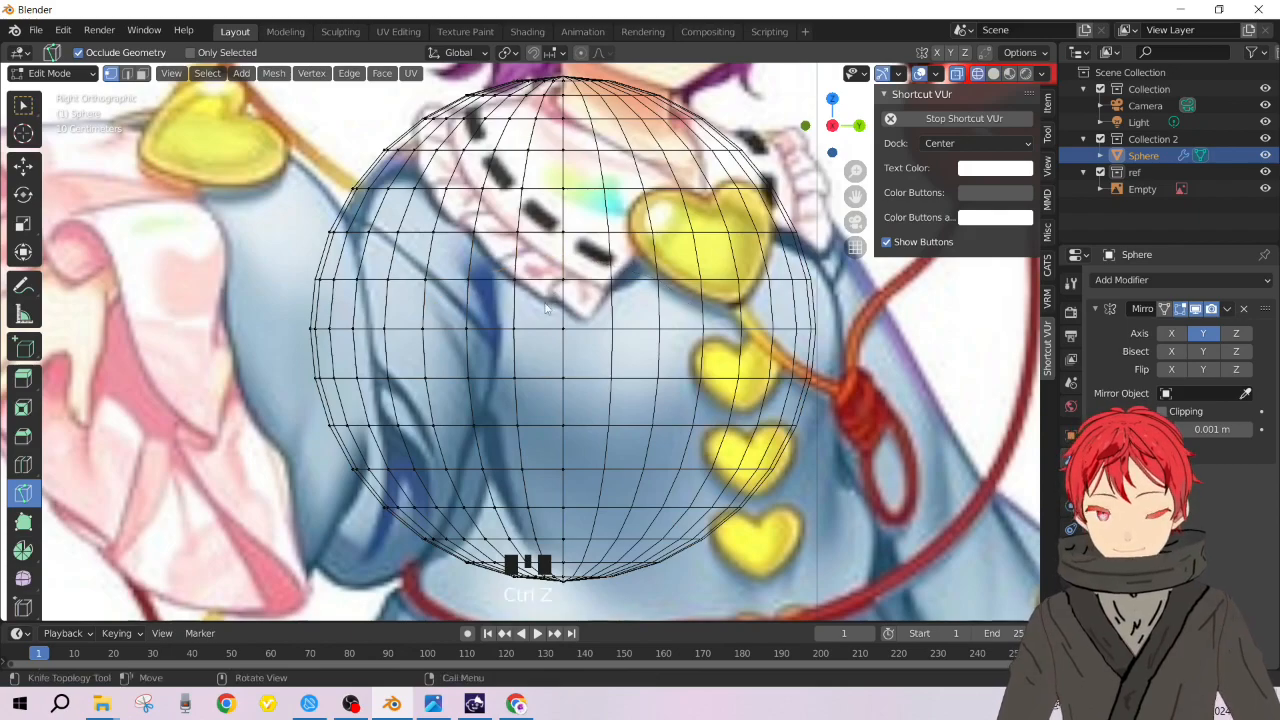
Step: Display the sphere in solid shading and hide the sidebar so the reference eye is visible beside it
key("z")
left_click(645, 302)
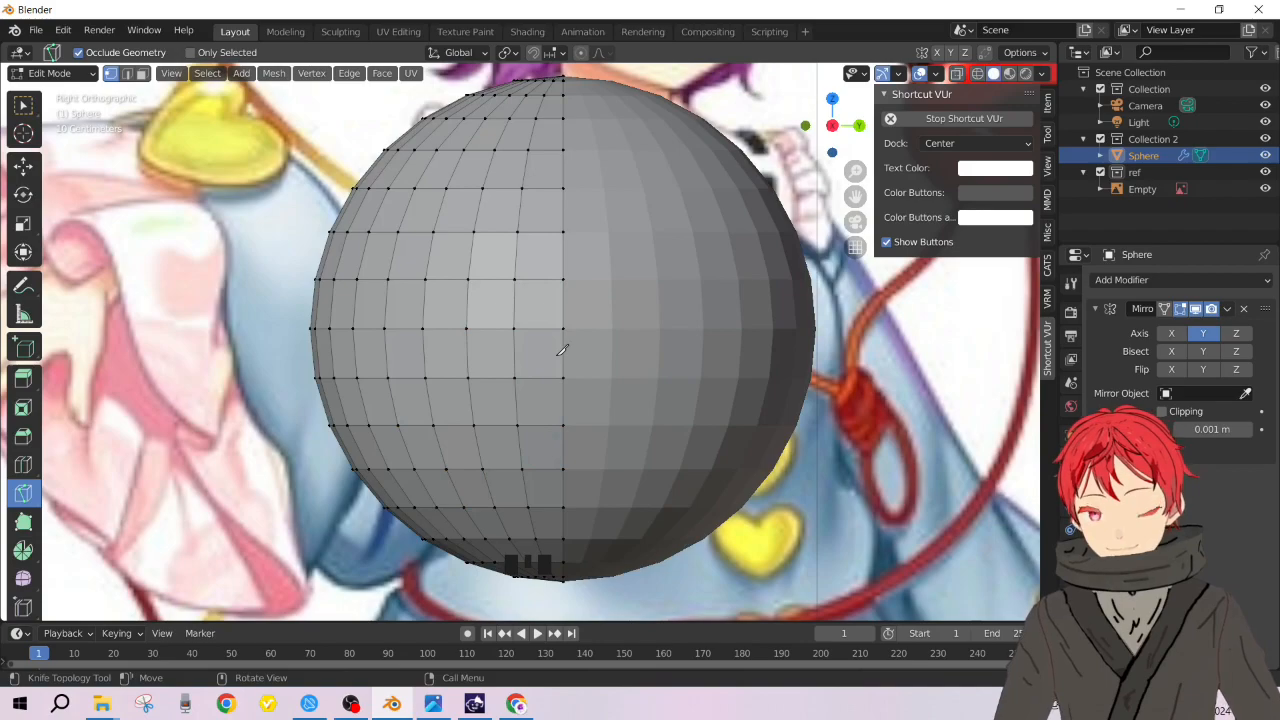
scroll(598, 275, "down", 2)
middle_click_drag(632, 255, 455, 264, "shift")
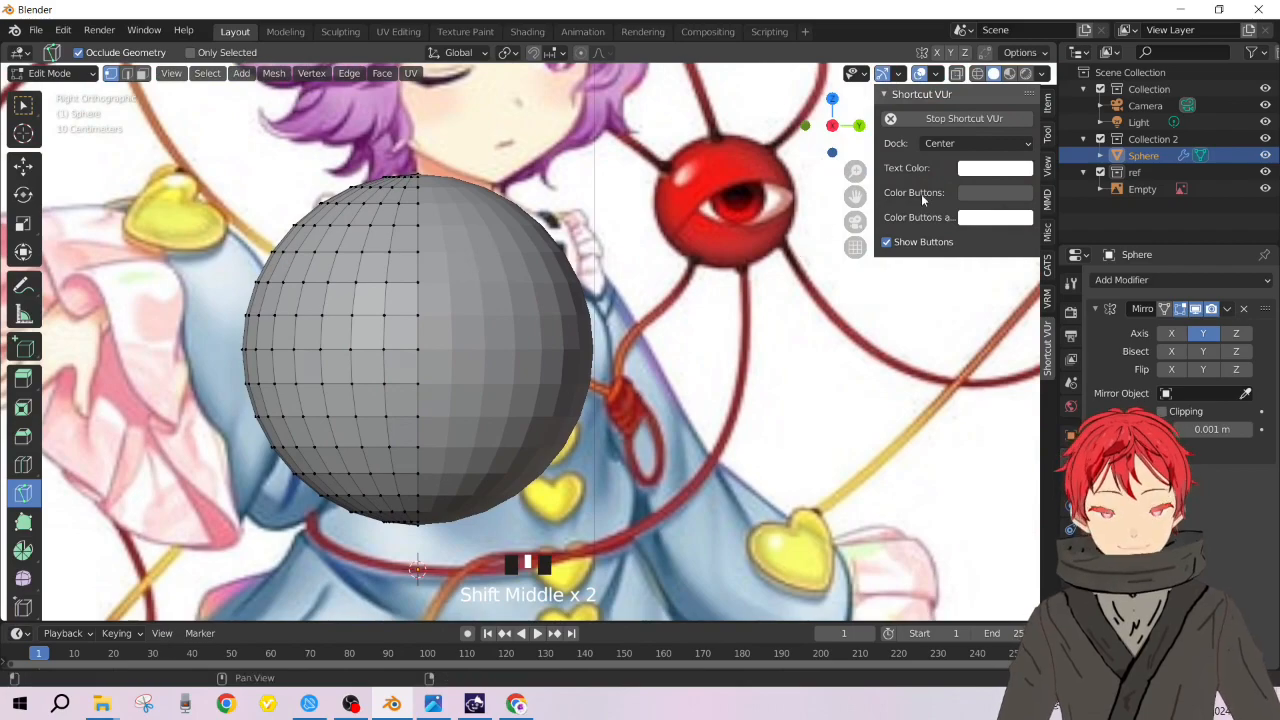
key("n")
middle_click_drag(399, 304, 503, 280, "shift")
scroll(513, 257, "up", 2)
scroll(502, 283, "down", 2)
scroll(502, 283, "up", 1)
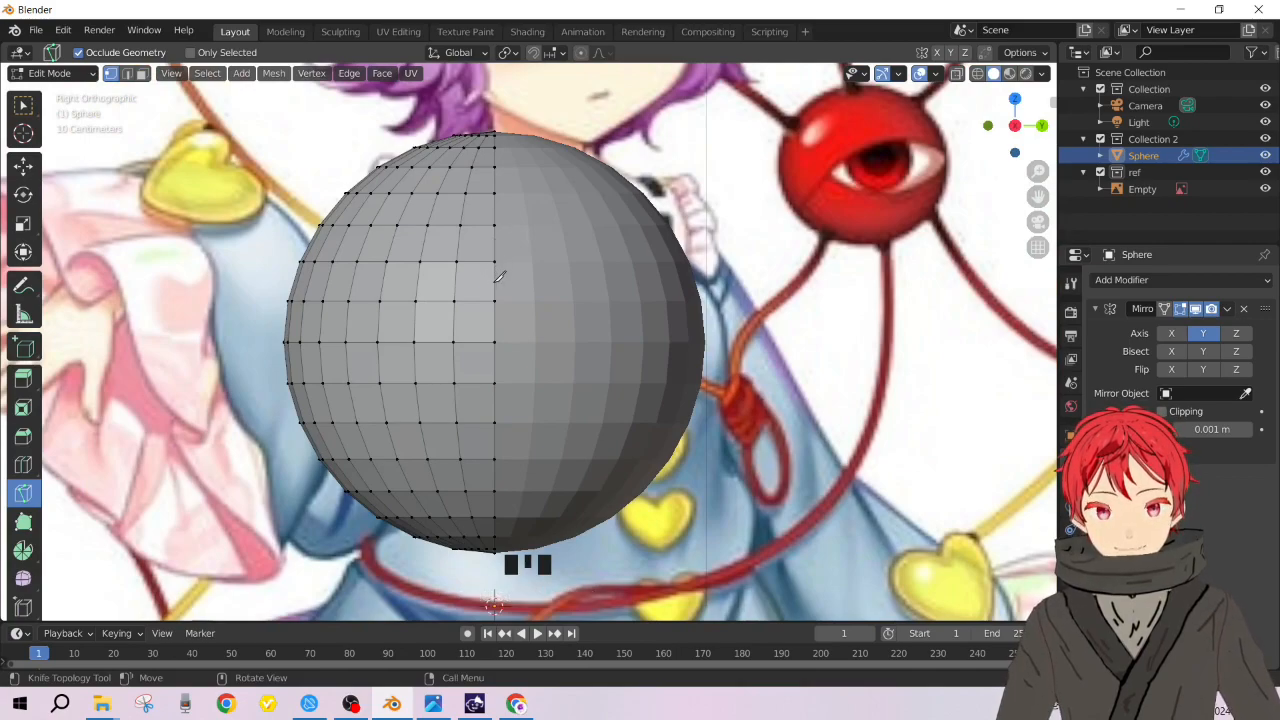
Step: Knife-cut the upper eyelid line from the mirror seam across the upper front faces down to the outer eye corner
left_click(496, 281)
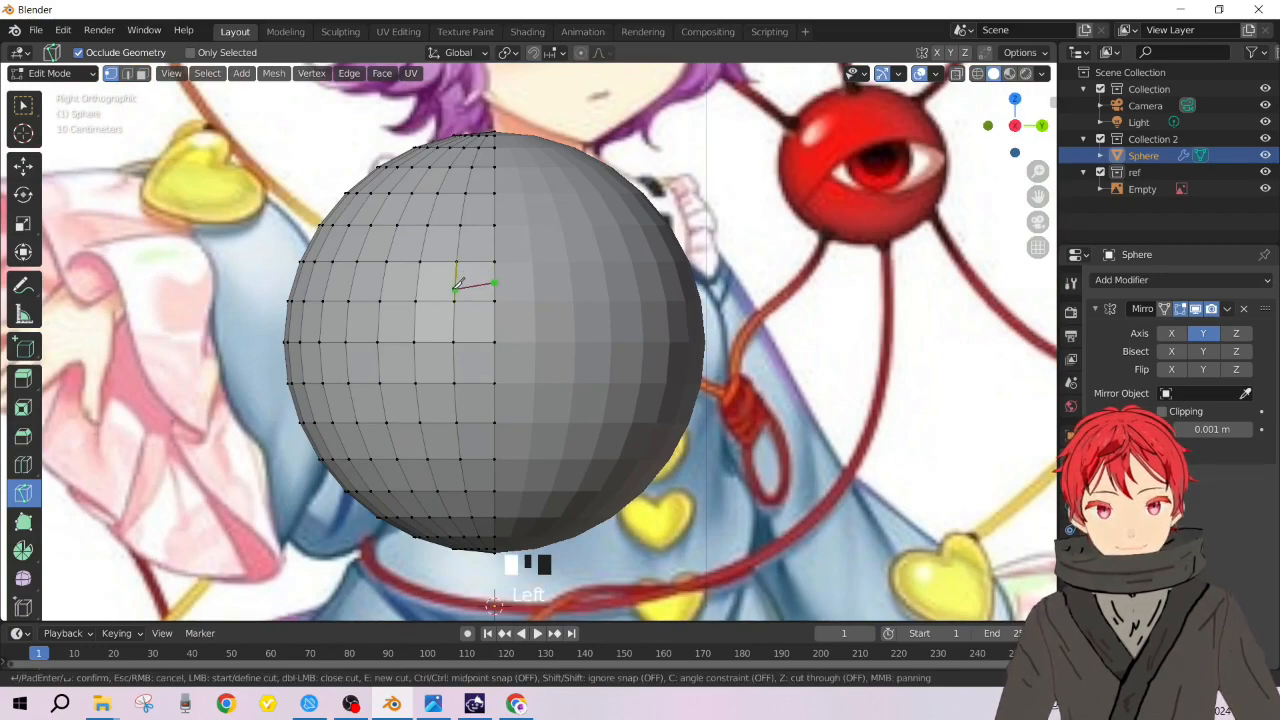
left_click(454, 287)
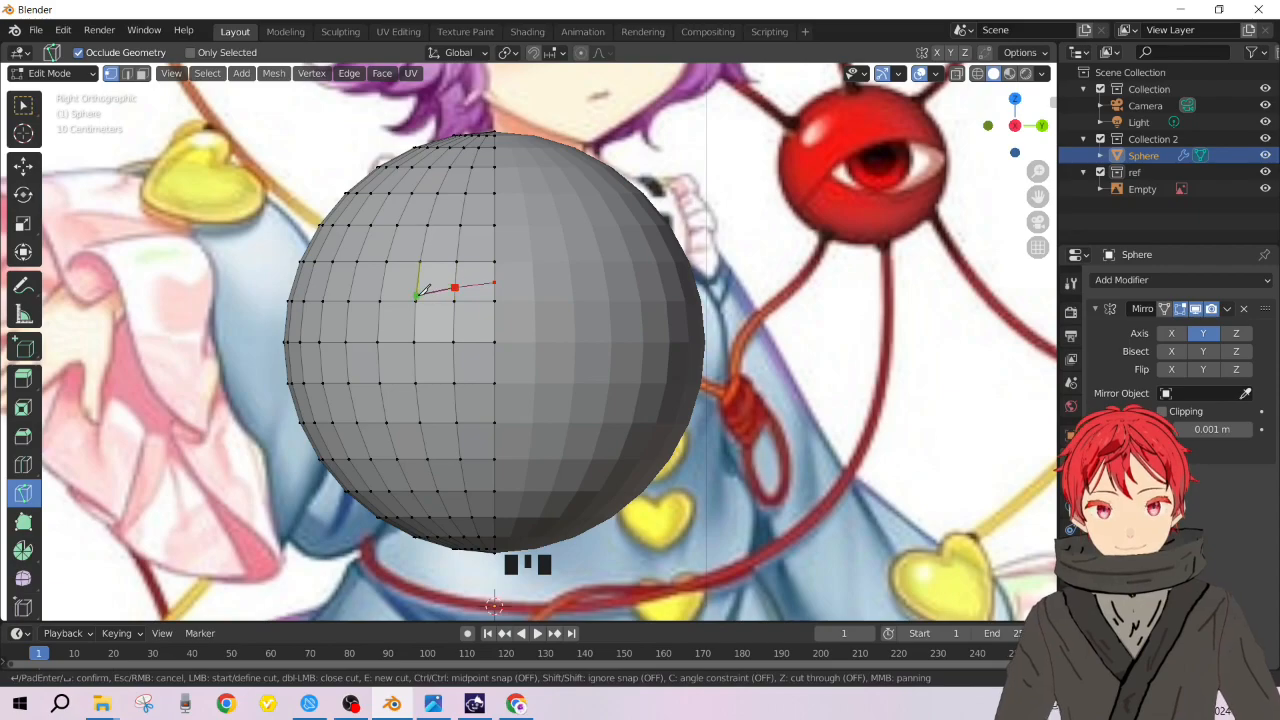
left_click(416, 296)
left_click(380, 300)
left_click(347, 314)
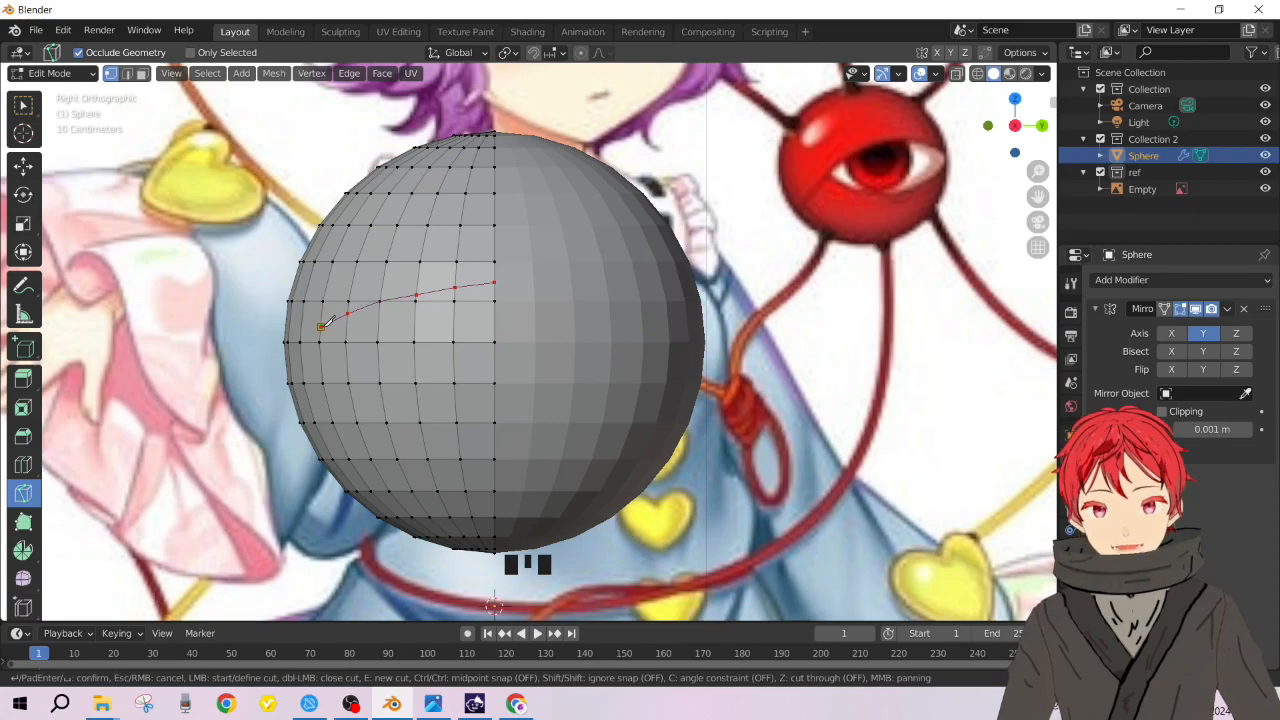
left_click(321, 326)
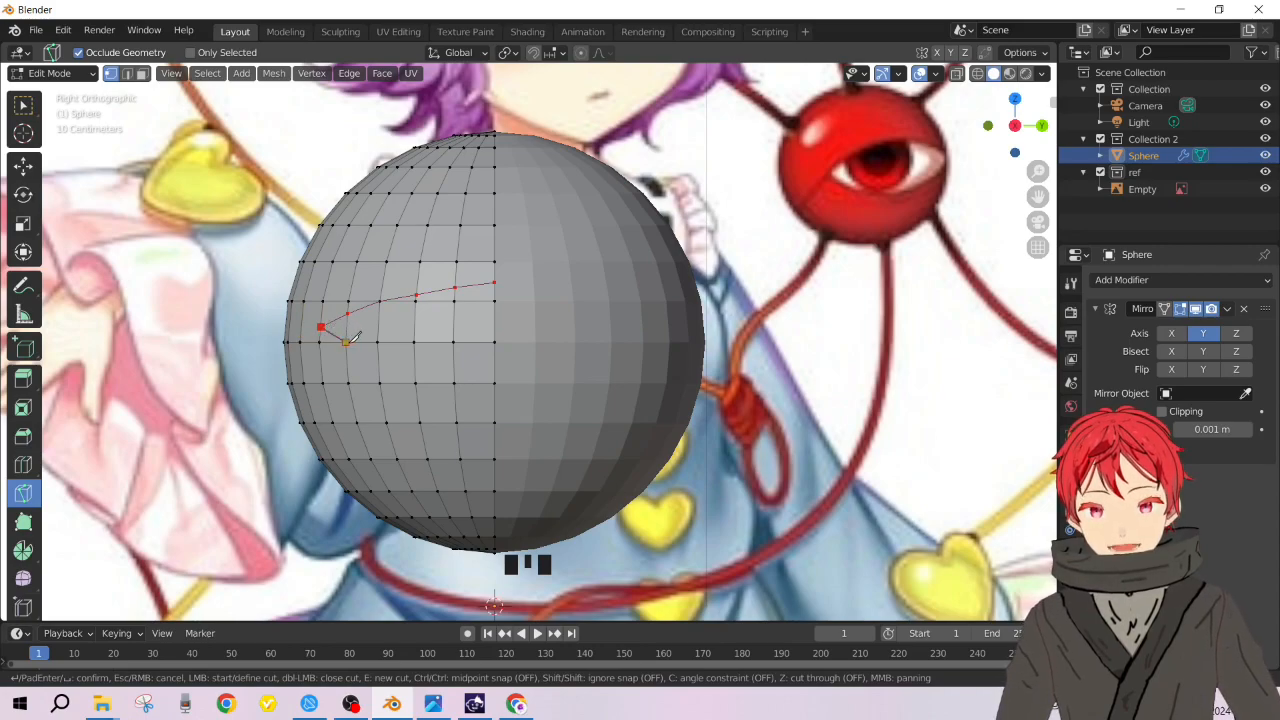
Step: Continue the Knife cut from the outer eye corner along the lower eyelid to the mirror seam and apply it
left_click(347, 341)
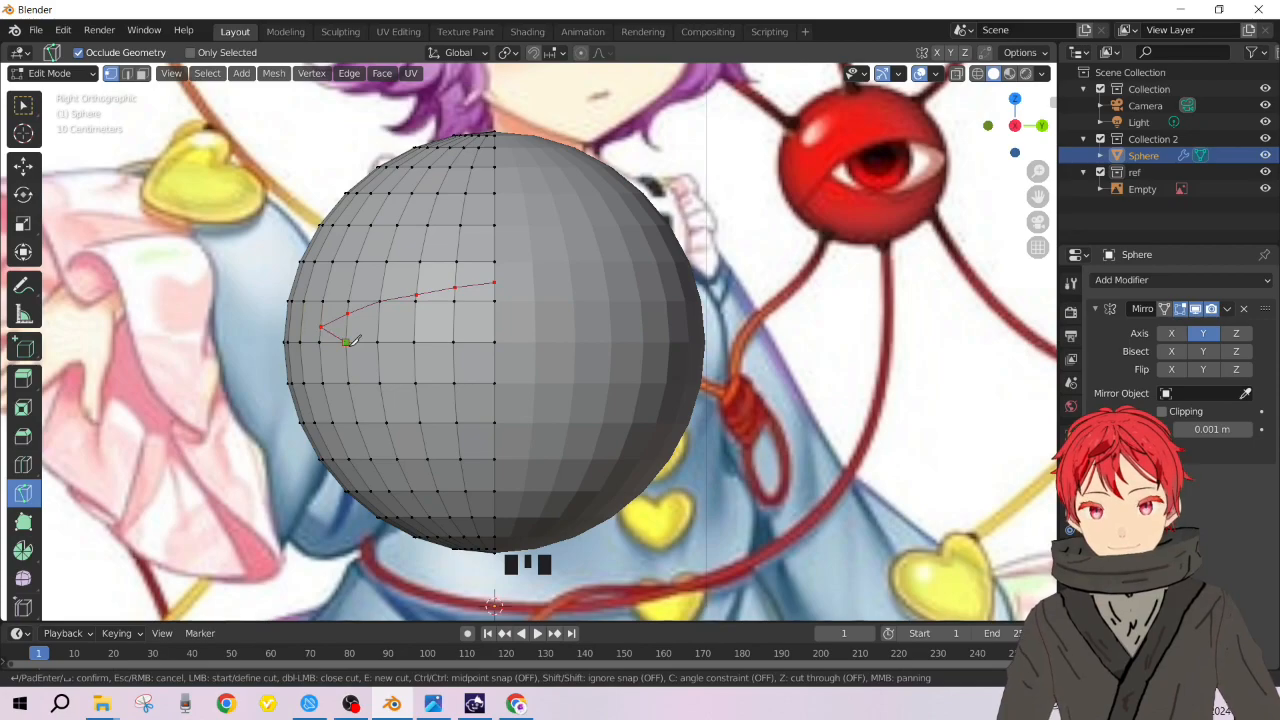
left_click(381, 364)
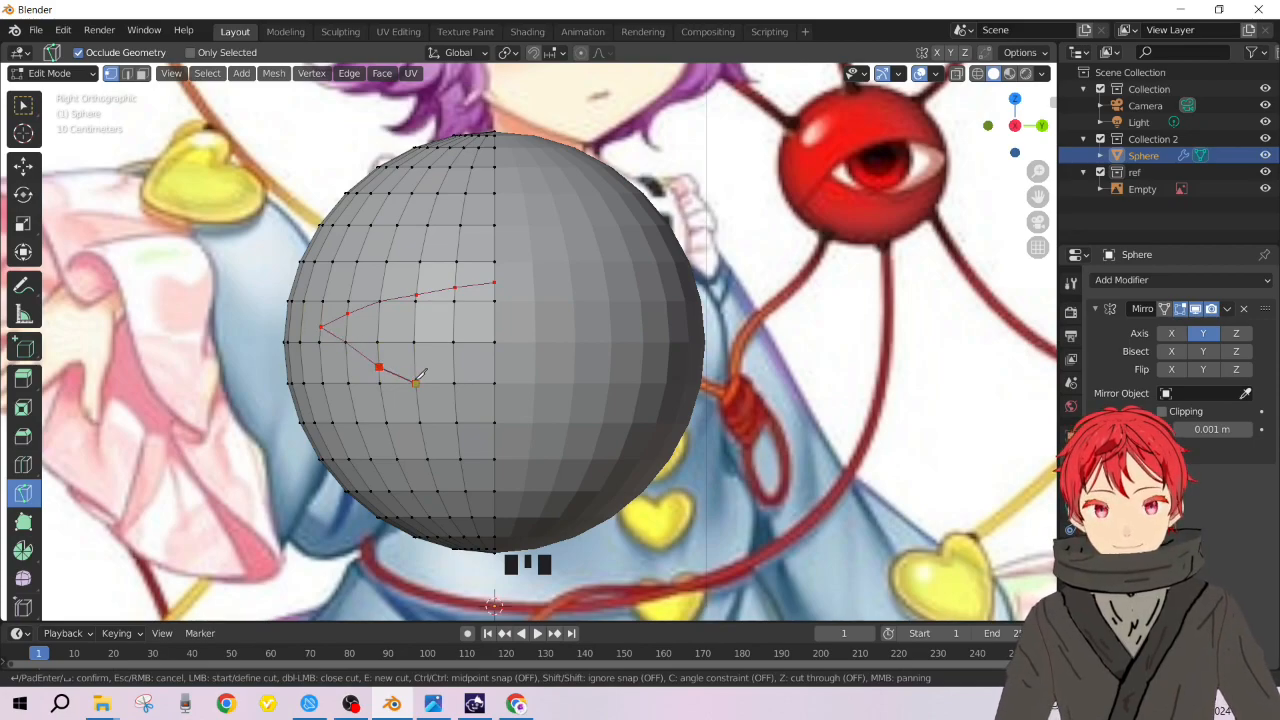
key("ctrl")
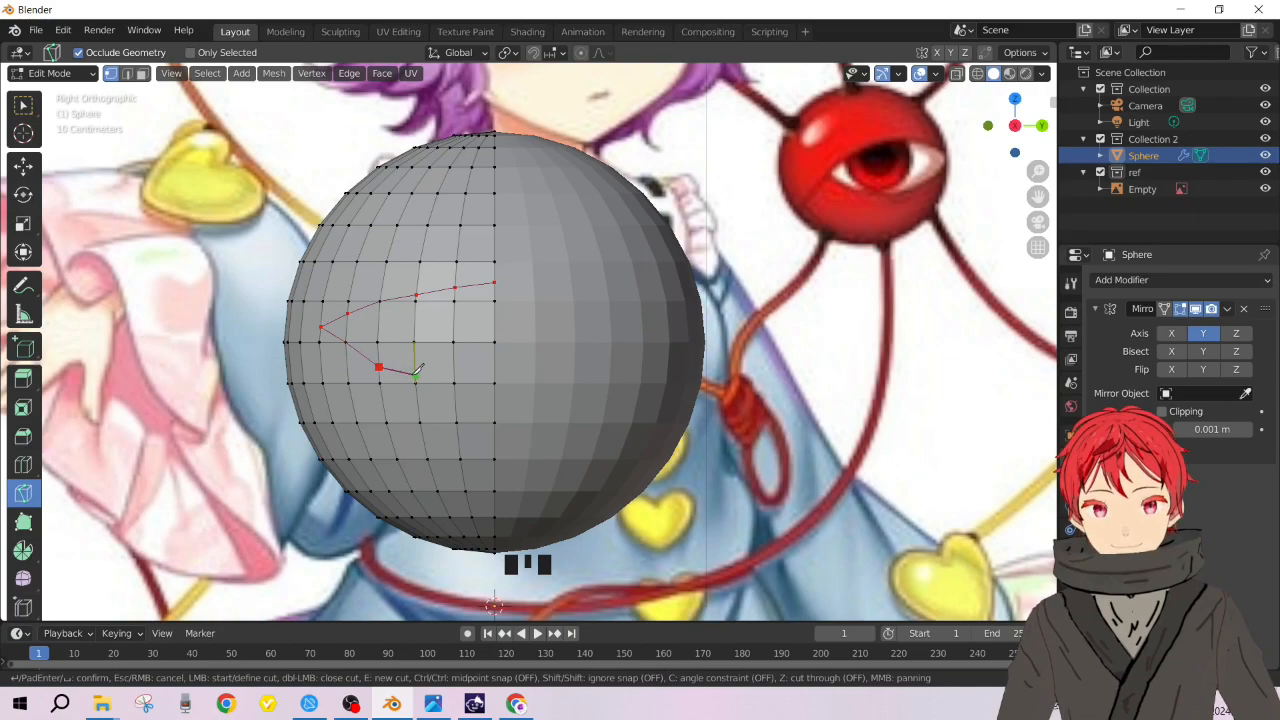
left_click(415, 375)
left_click(455, 383)
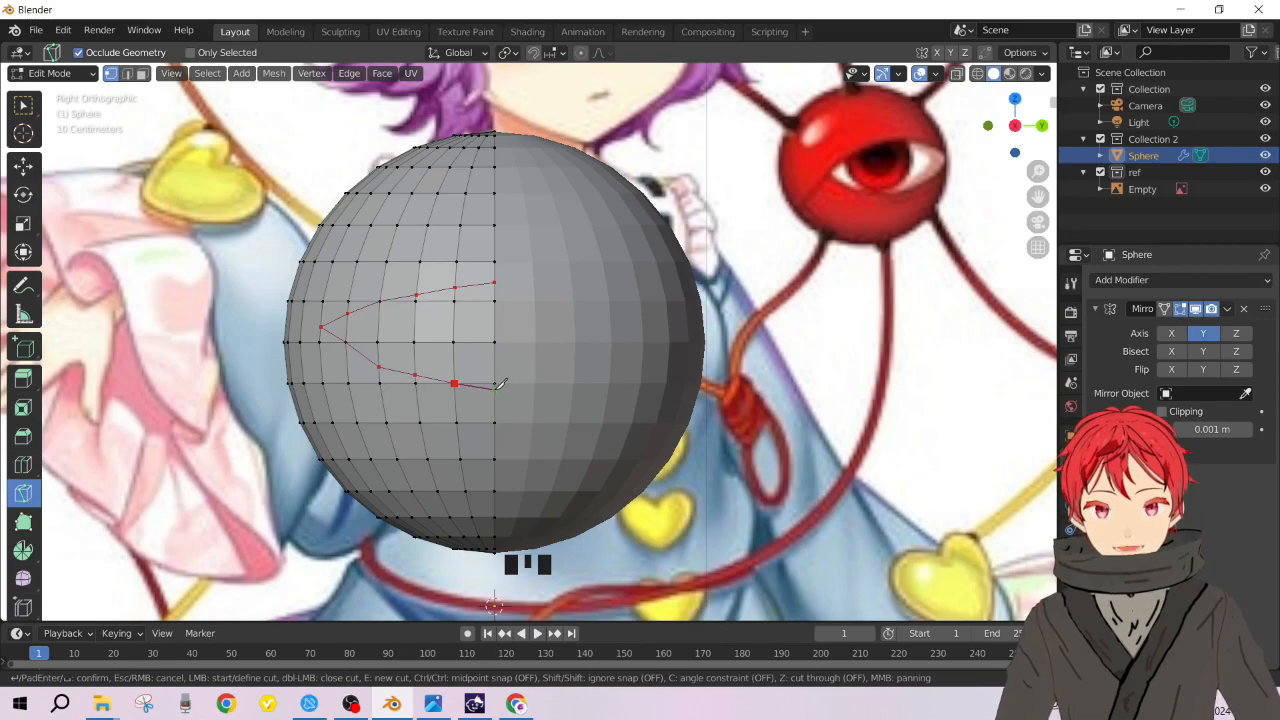
left_click(522, 380)
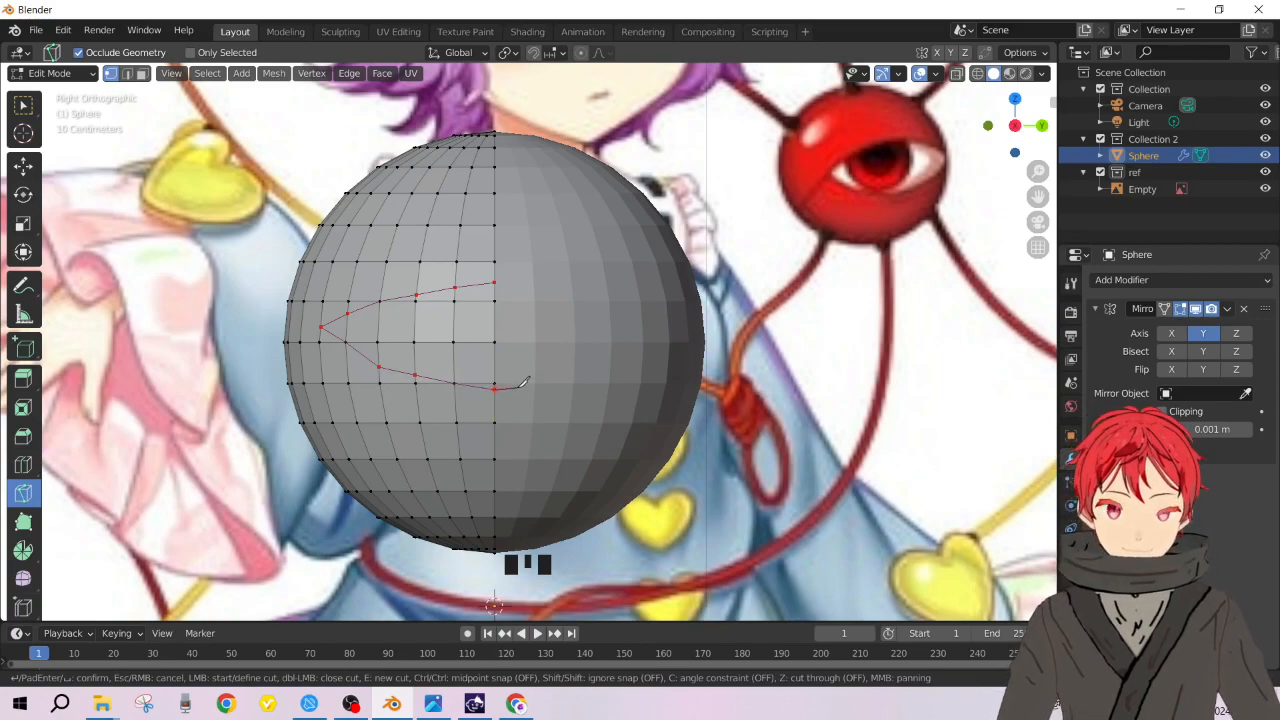
key("Return")
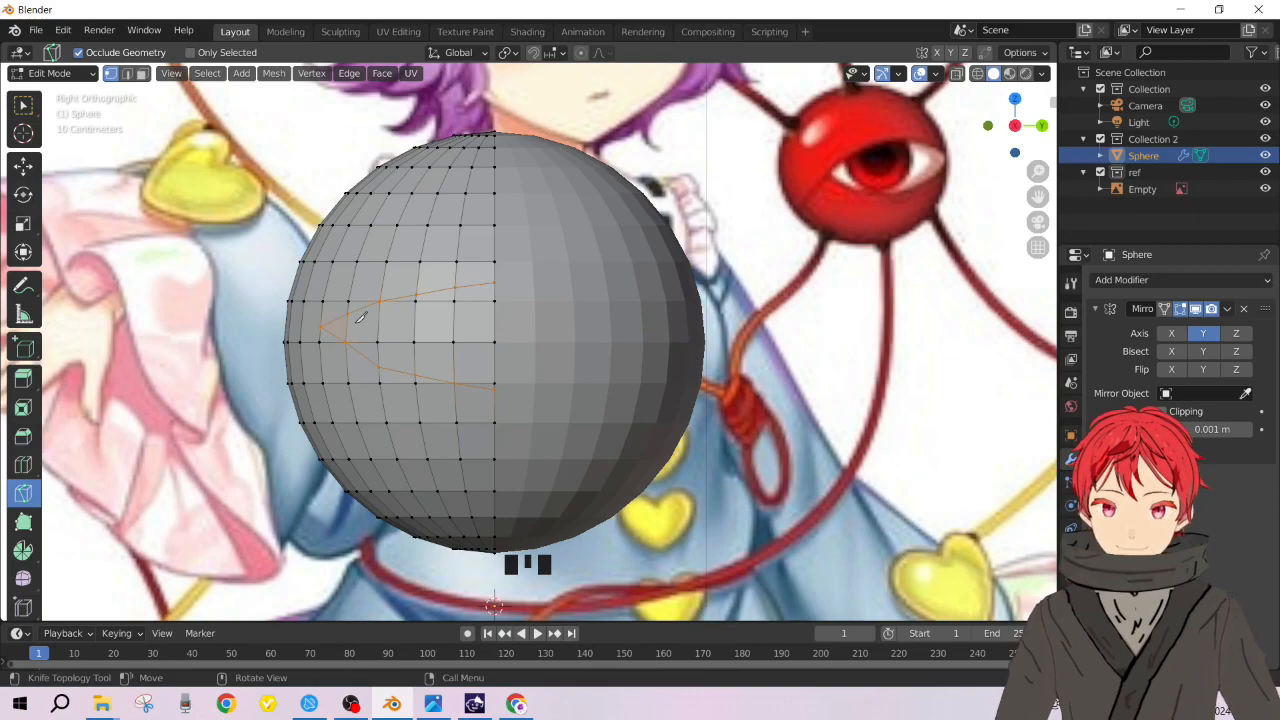
scroll(360, 317, "down", 2)
scroll(390, 318, "up", 4)
scroll(426, 317, "down", 2)
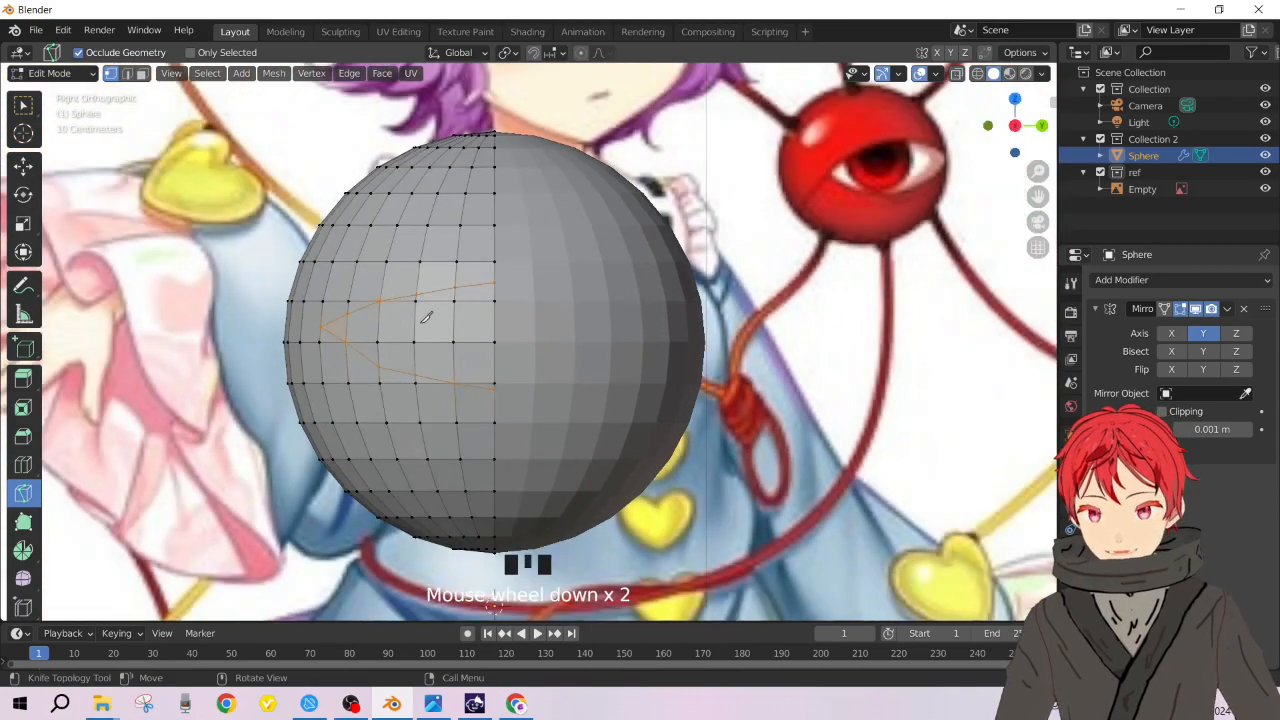
Step: Switch from the Knife to the Select Box tool and use face selection mode
left_click(23, 104)
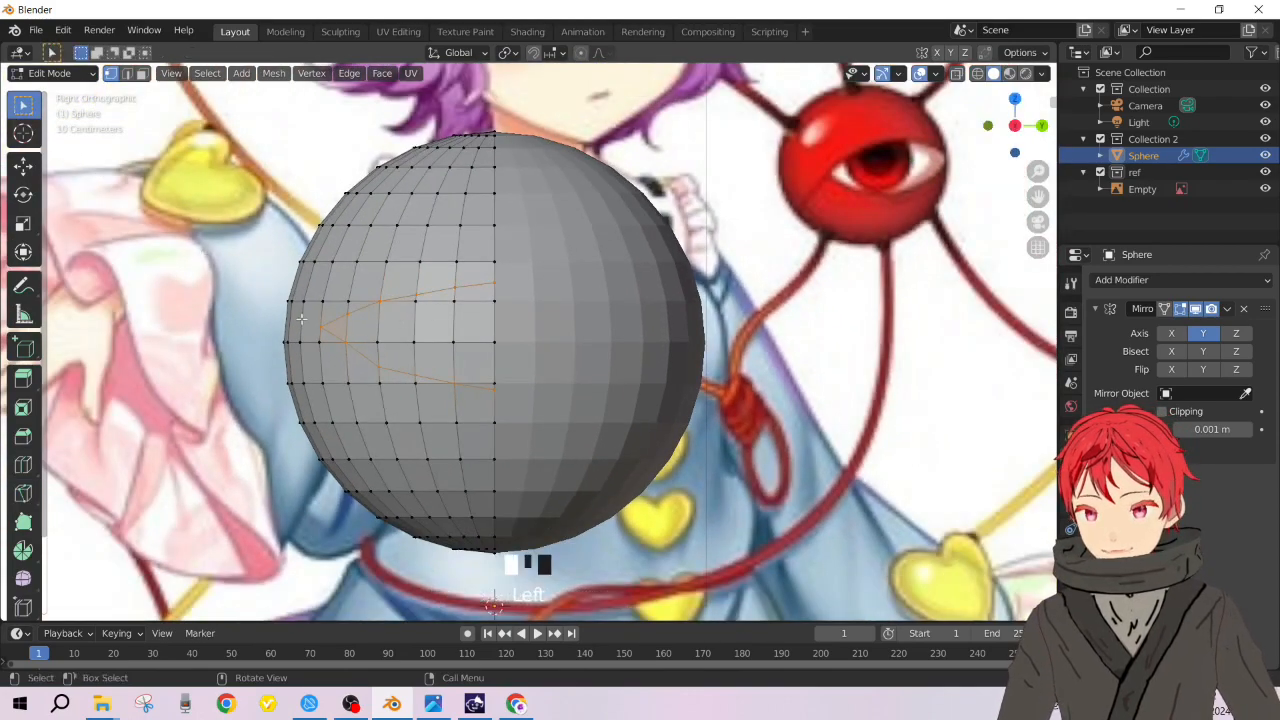
left_click(337, 329)
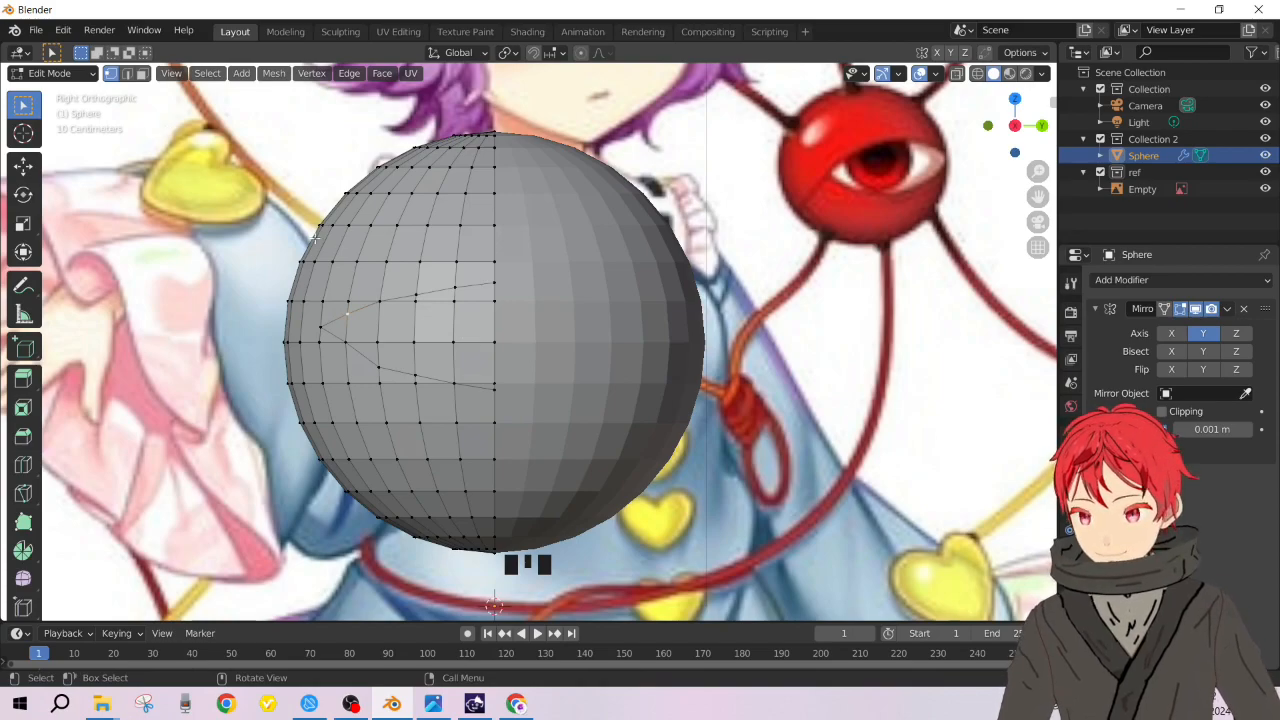
key("3")
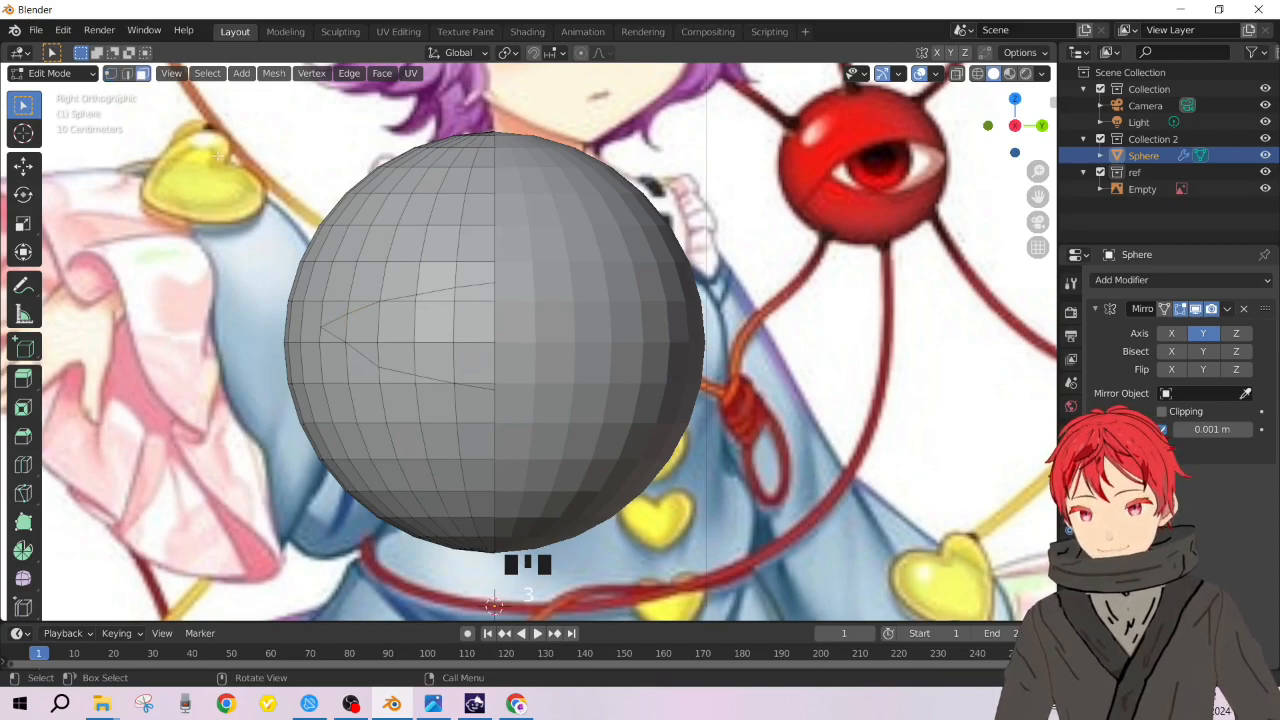
left_click(481, 293)
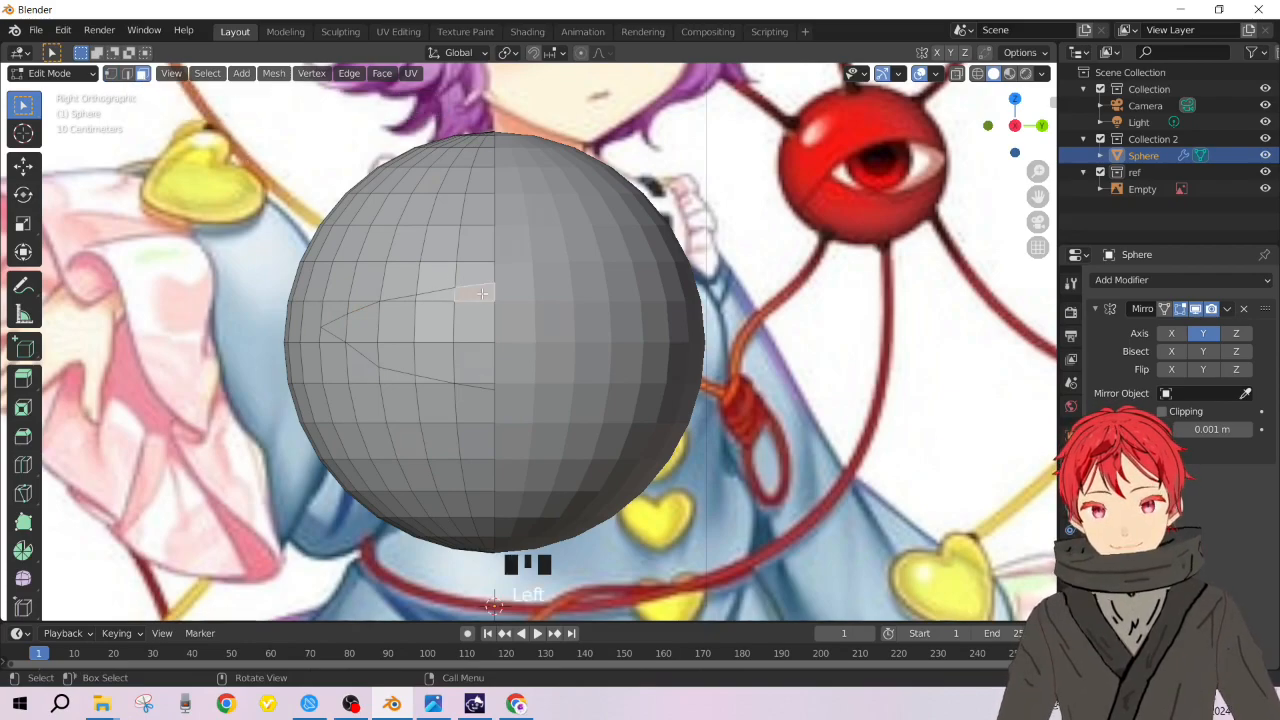
left_click(435, 297)
left_click(405, 296)
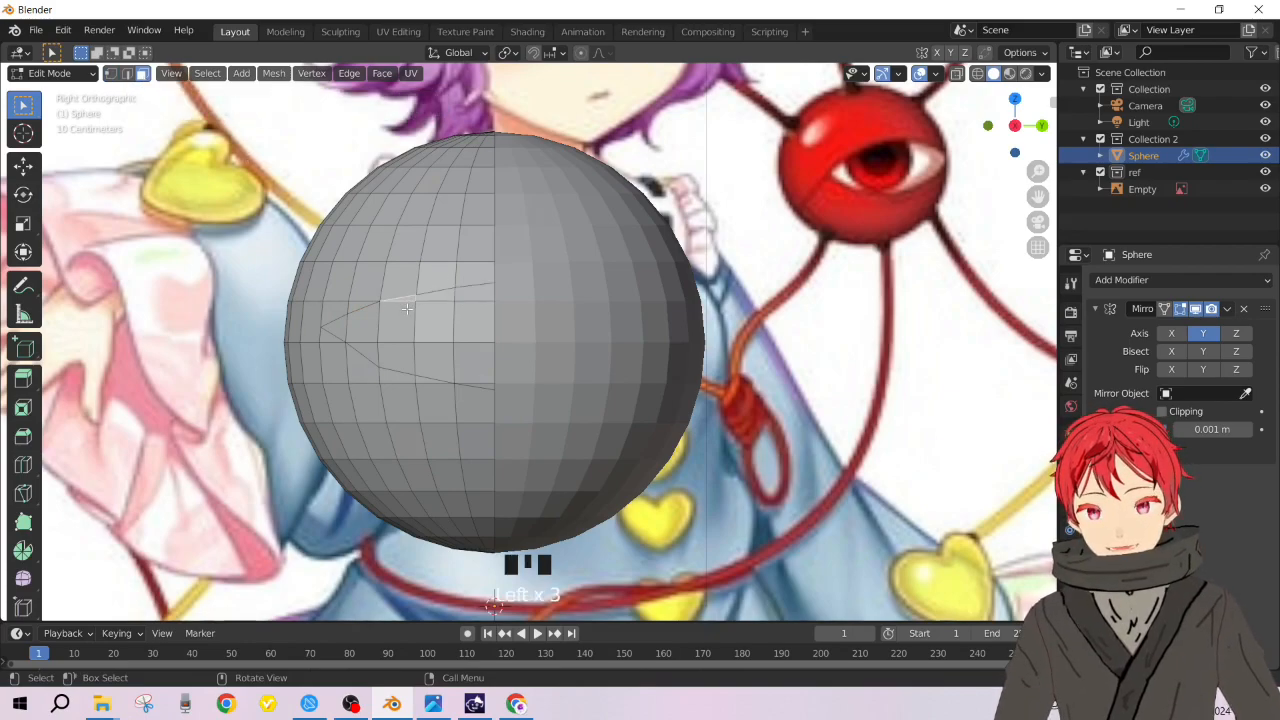
left_click(398, 320)
left_click(439, 324)
left_click(476, 326)
left_click(474, 363)
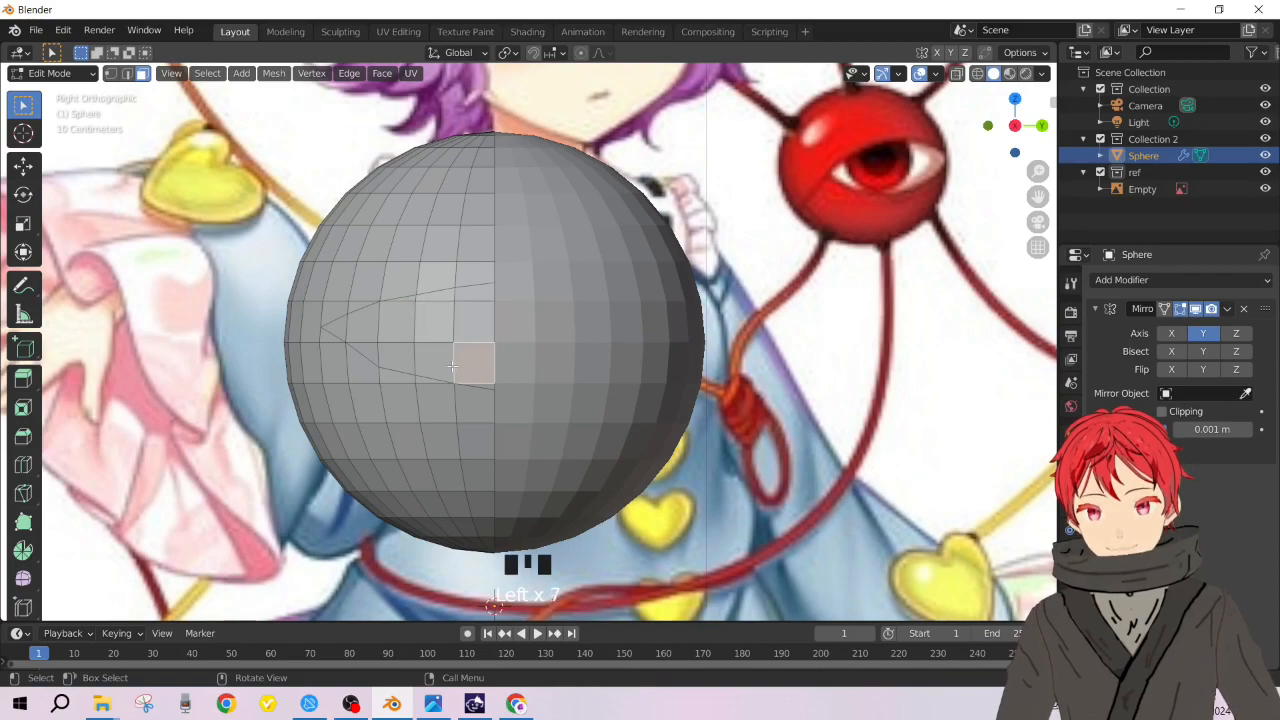
left_click(434, 362)
left_click(398, 331)
left_click(373, 334)
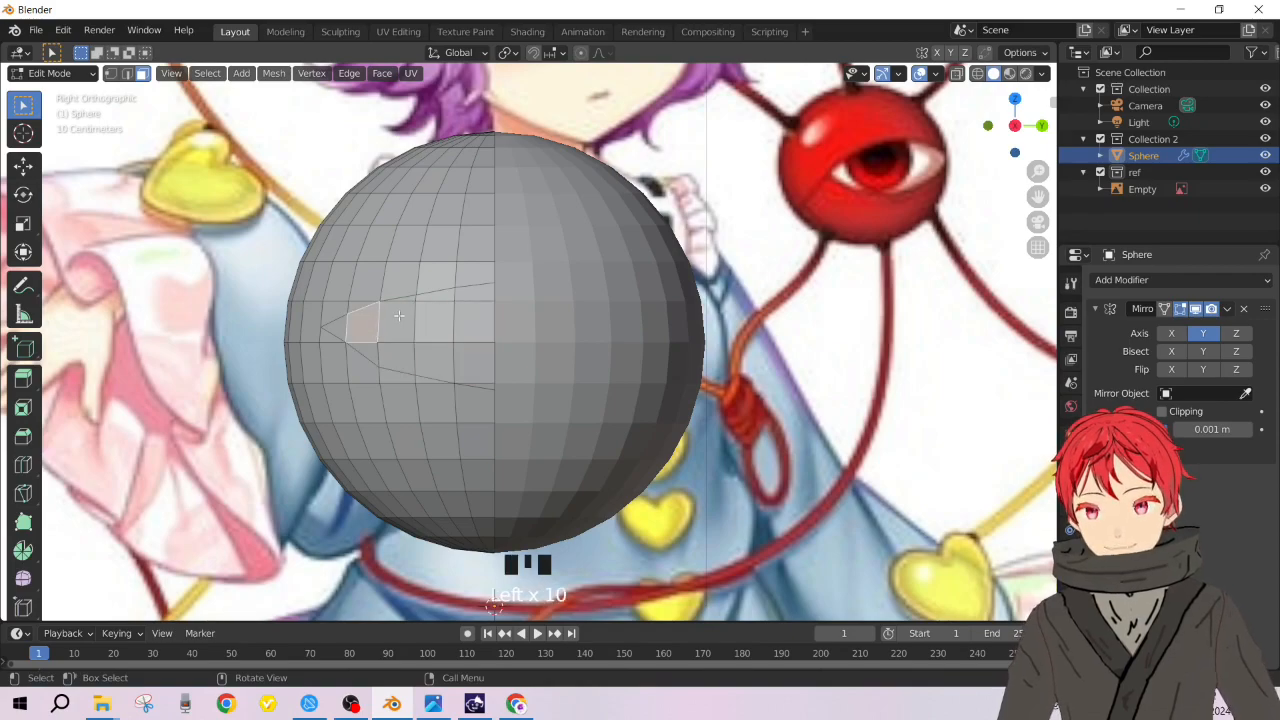
scroll(399, 316, "up", 1)
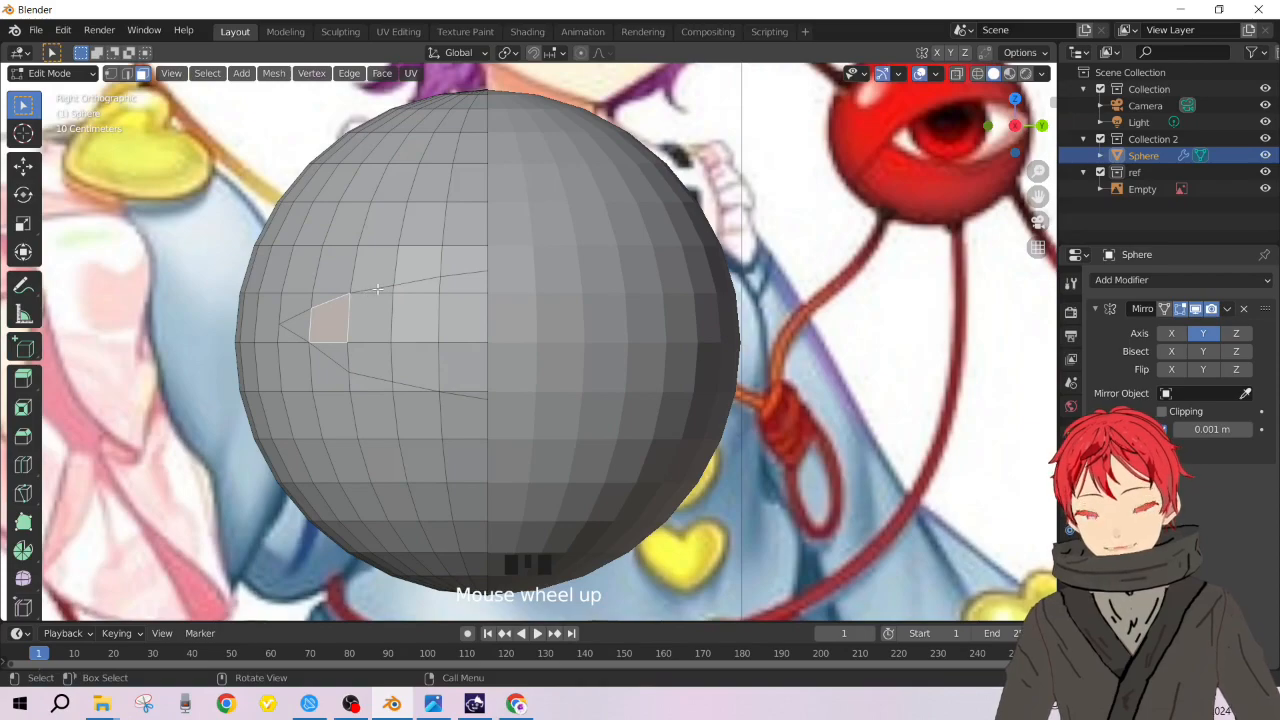
left_click(380, 291)
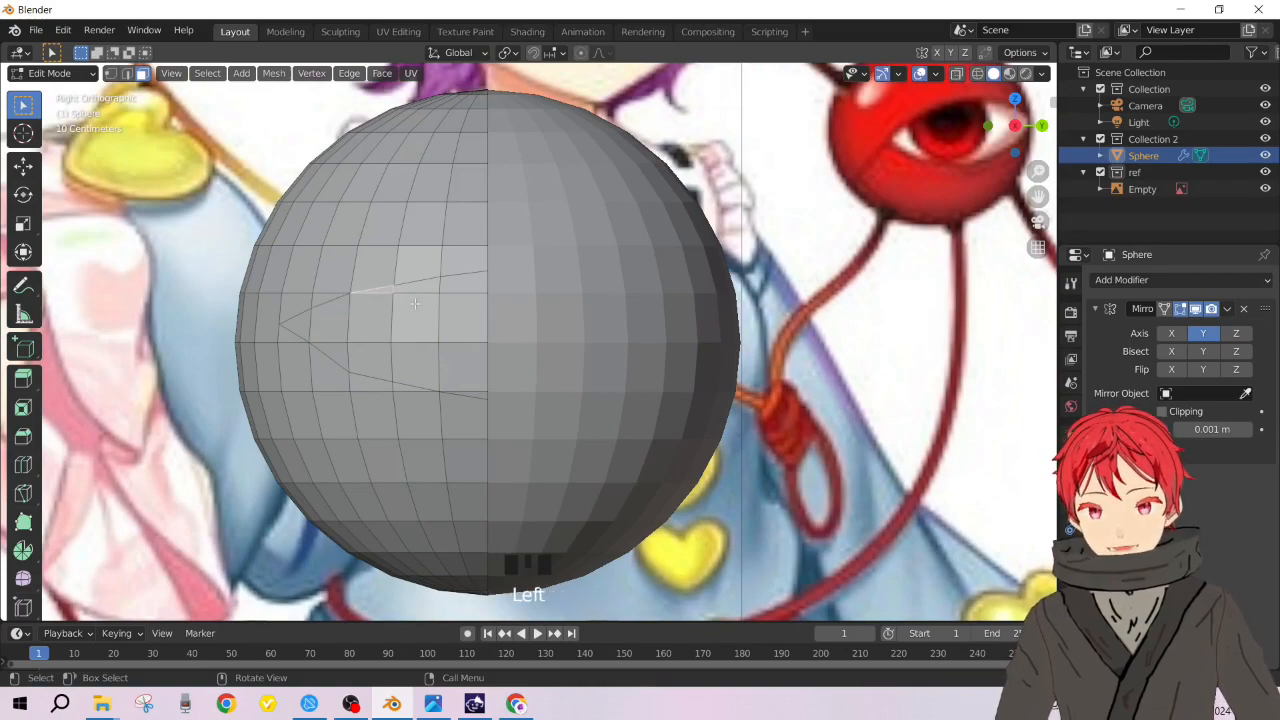
scroll(471, 293, "down", 2)
scroll(504, 299, "up", 1)
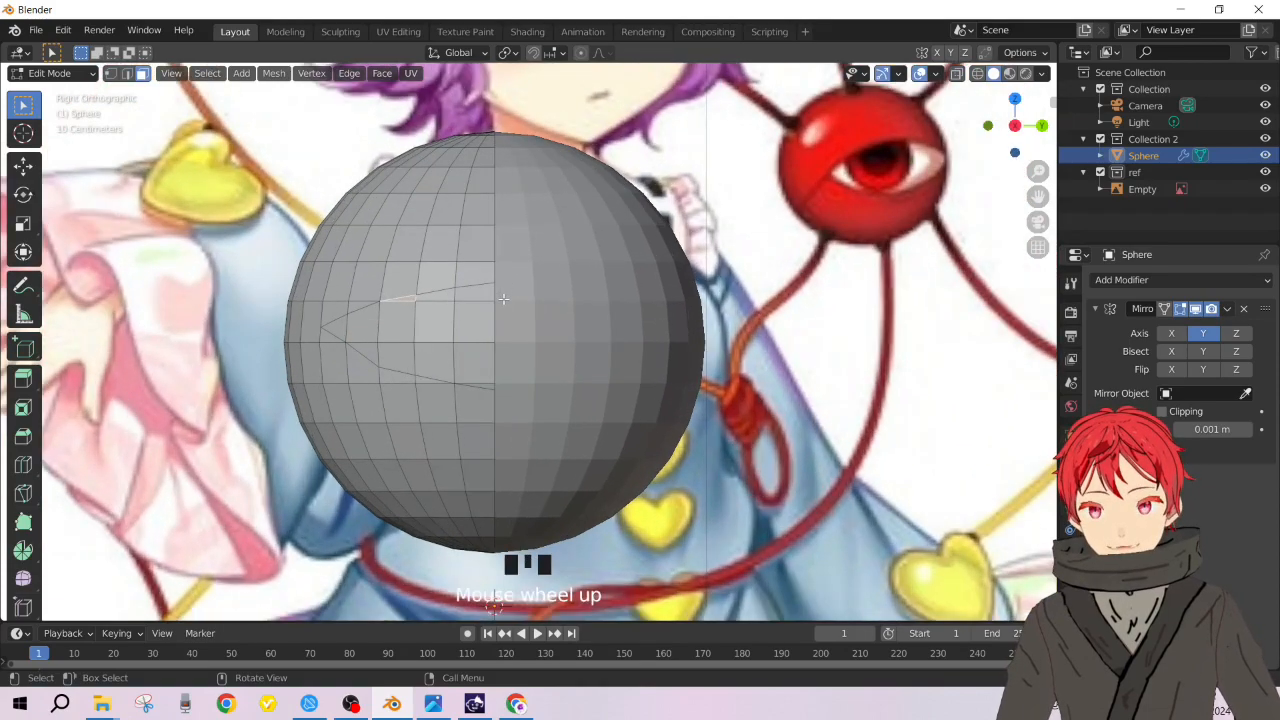
left_click(336, 329)
left_click(403, 329)
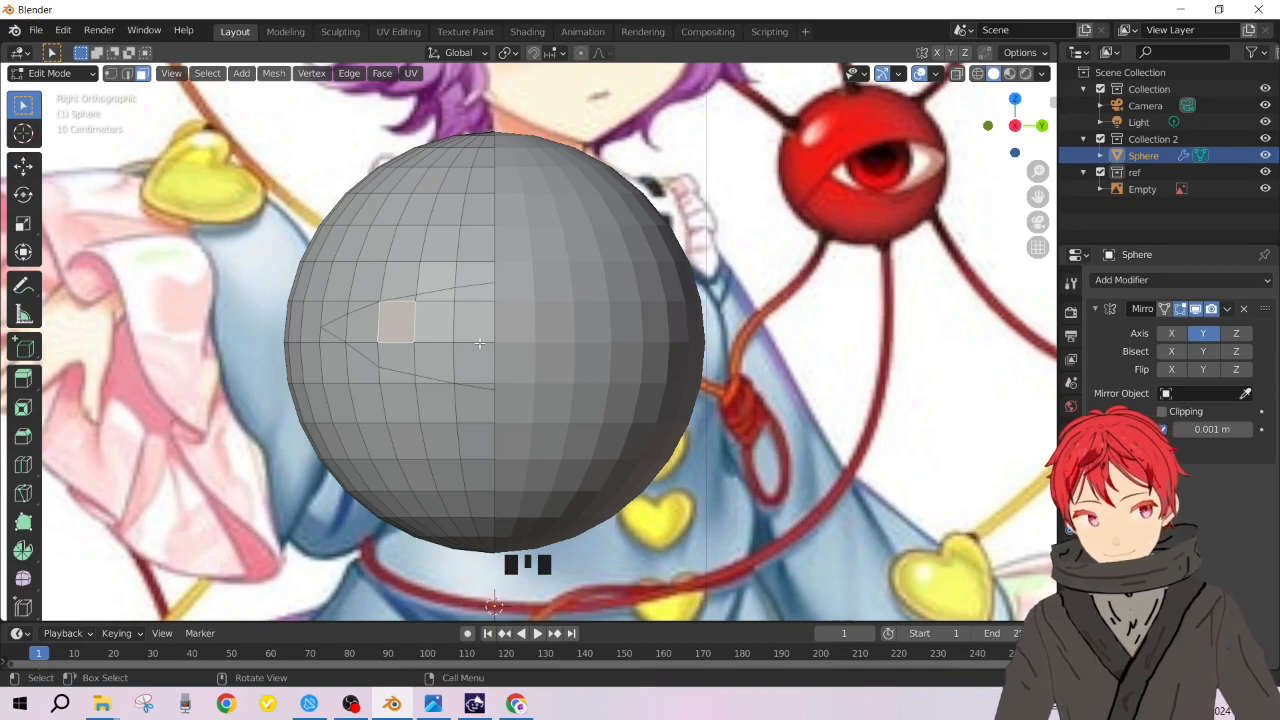
scroll(479, 343, "down", 1)
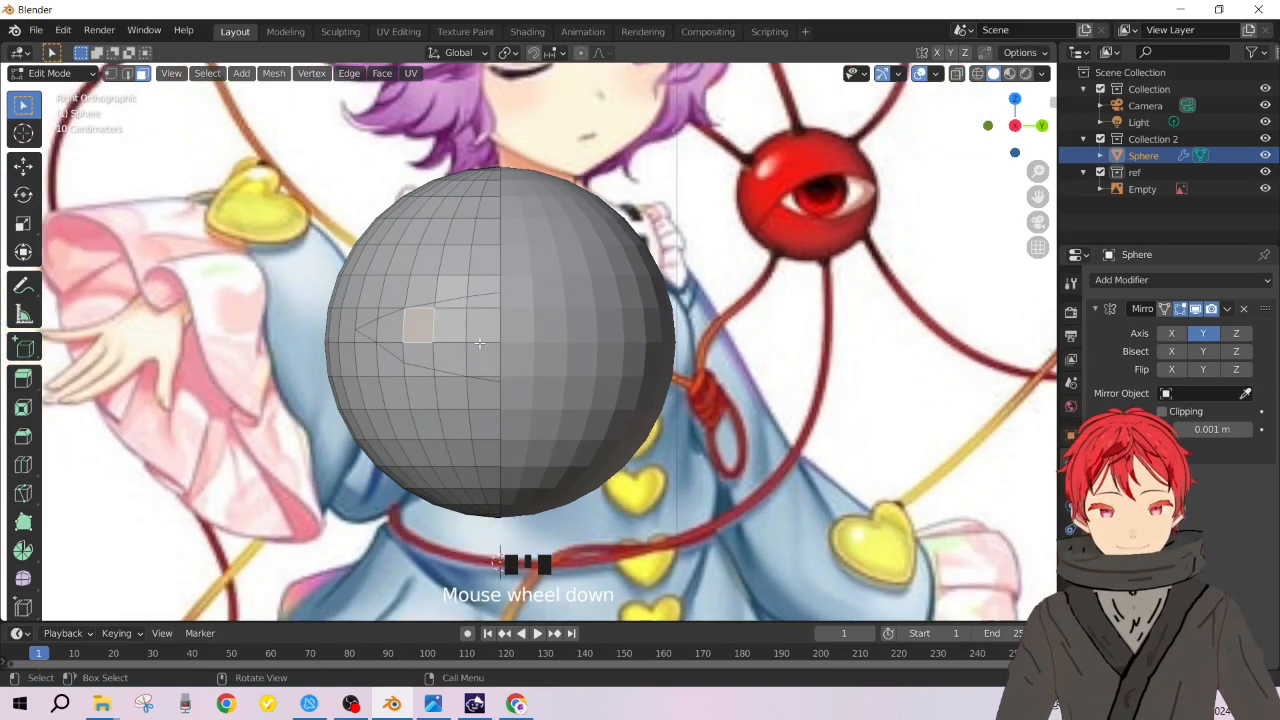
scroll(479, 343, "up", 1)
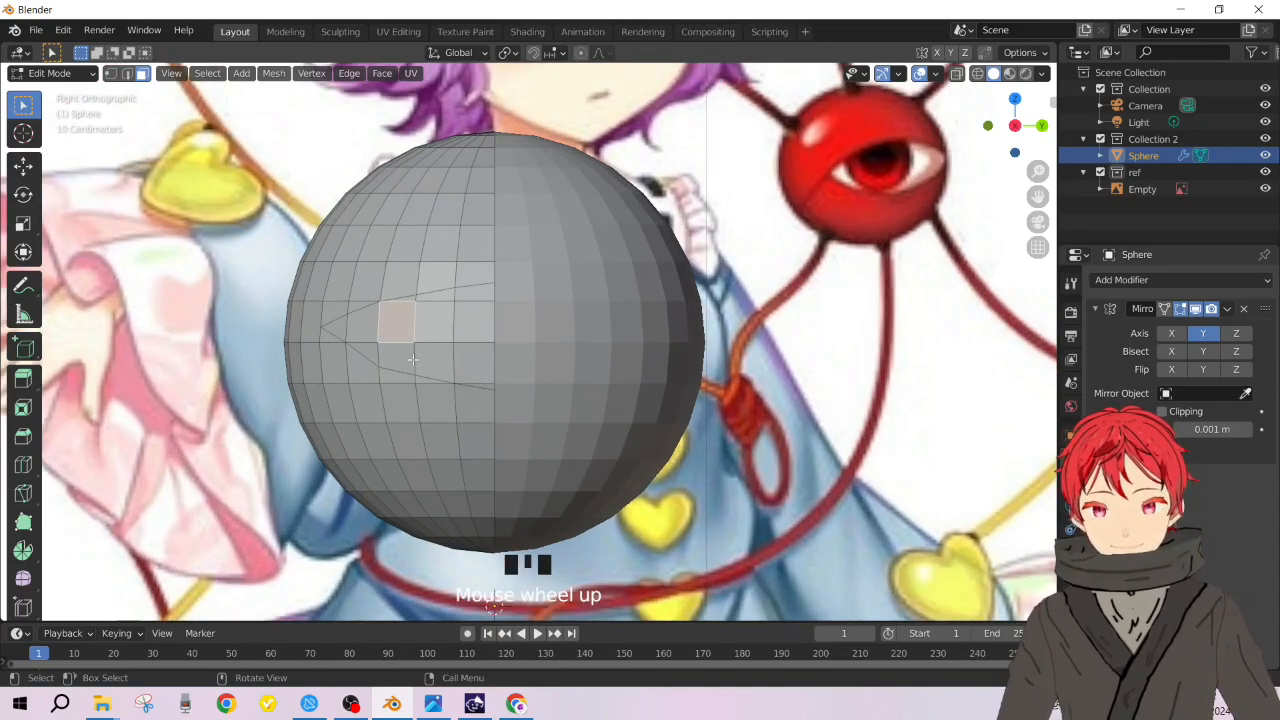
key("a")
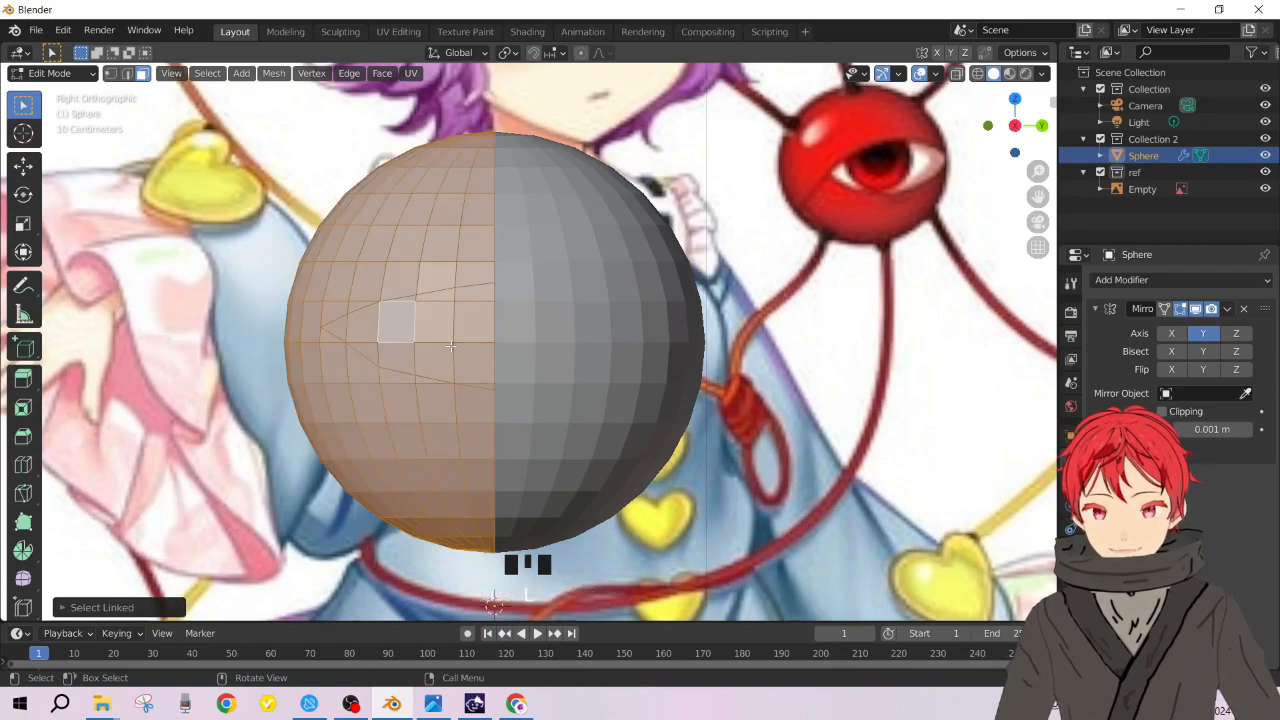
left_click(438, 365)
Step: Select all faces inside the knife-cut eye outline, including the outer corner triangle, and delete them with the Faces option
left_click(485, 383)
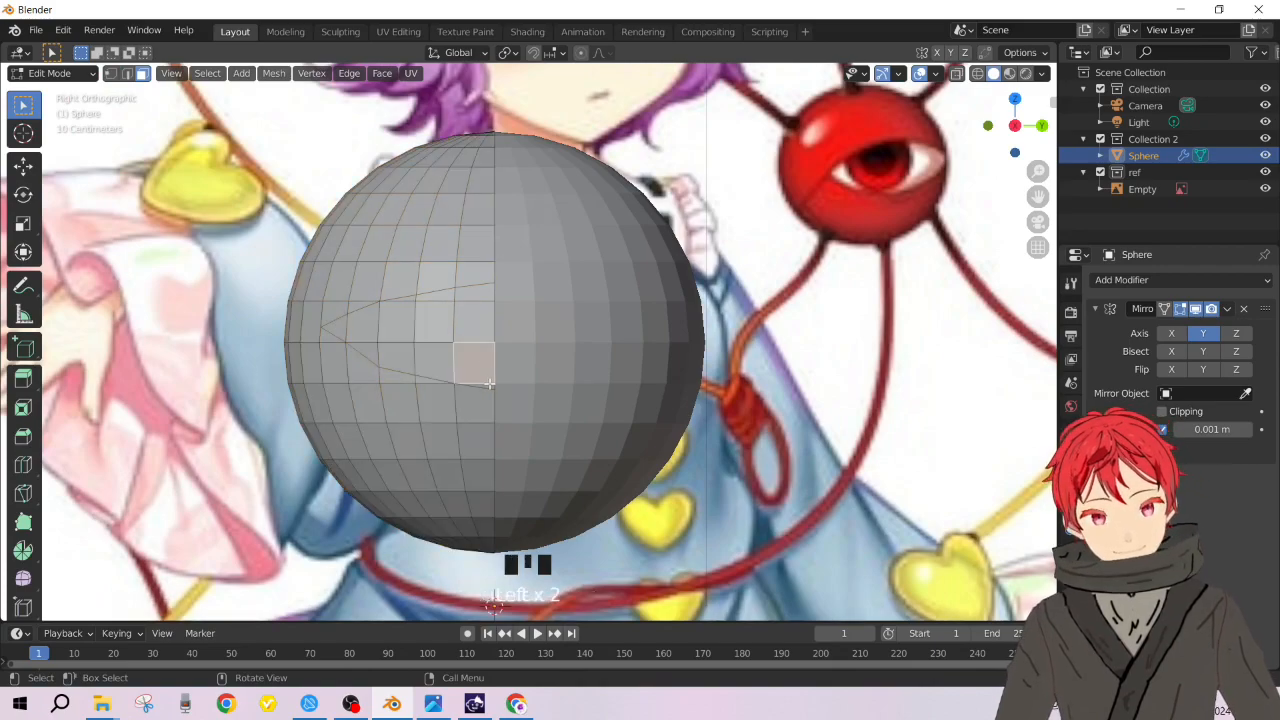
scroll(485, 376, "up", 1)
scroll(486, 372, "down", 1)
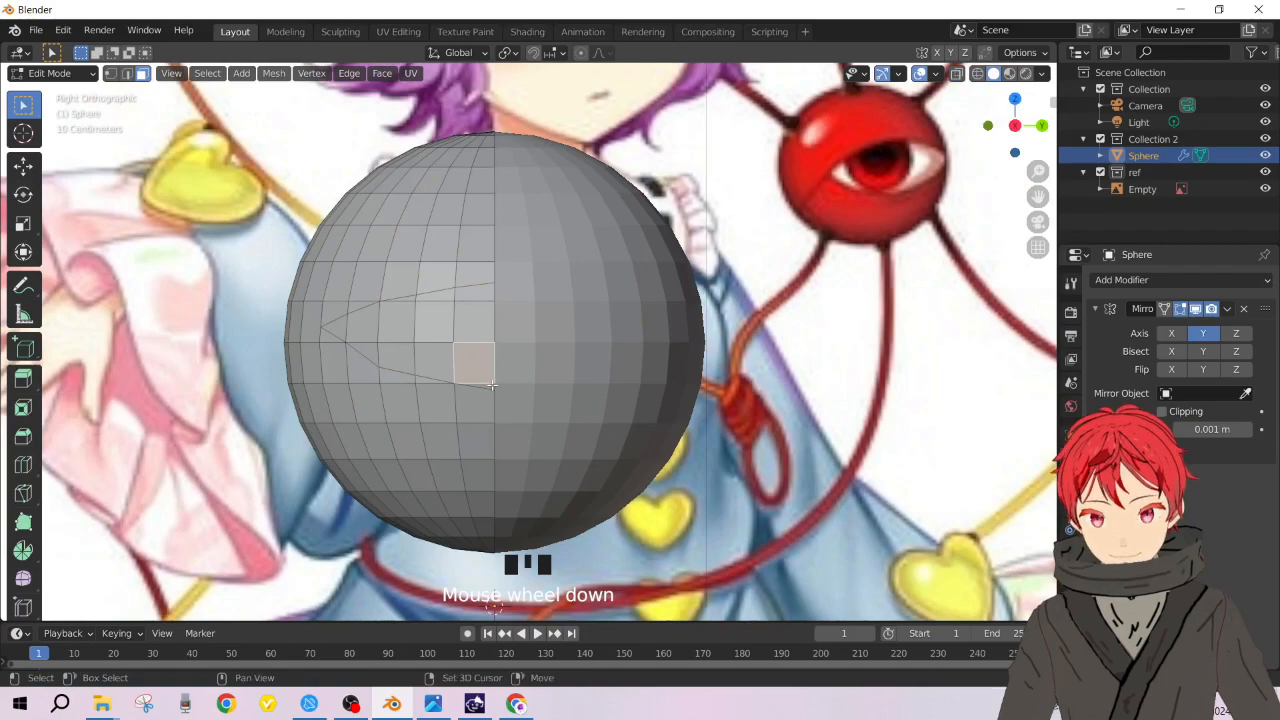
left_click(480, 364, "shift")
left_click(478, 320, "shift")
left_click(448, 294, "shift")
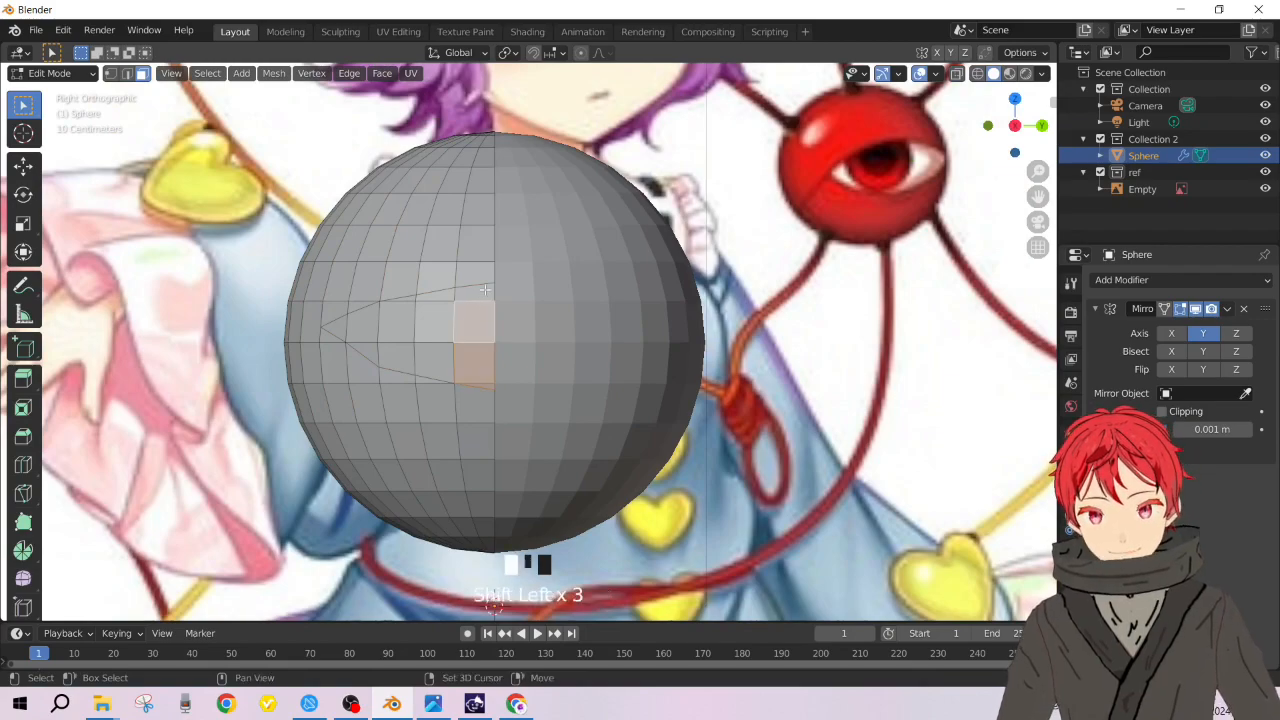
left_click(436, 294, "shift")
left_click(398, 295, "shift")
left_click(398, 323, "shift")
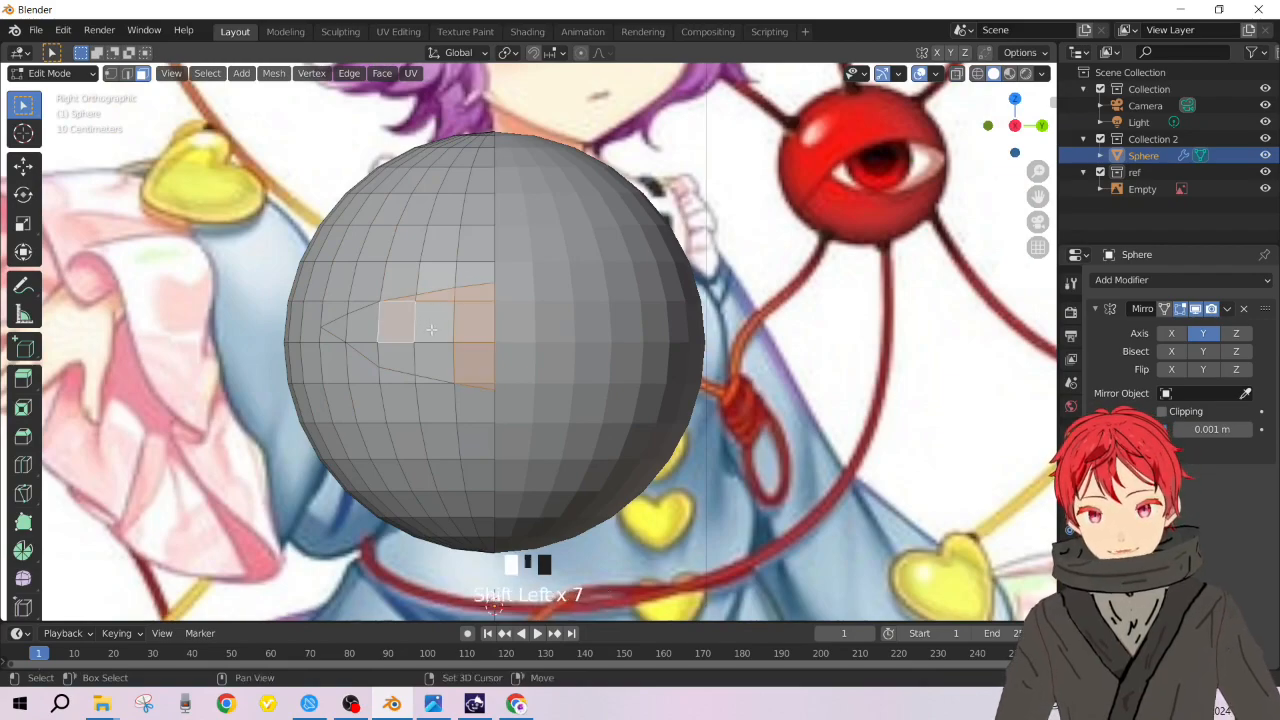
left_click(435, 323, "shift")
left_click(433, 365, "shift")
left_click(398, 362, "shift")
left_click(356, 338, "shift")
left_click(343, 324, "shift")
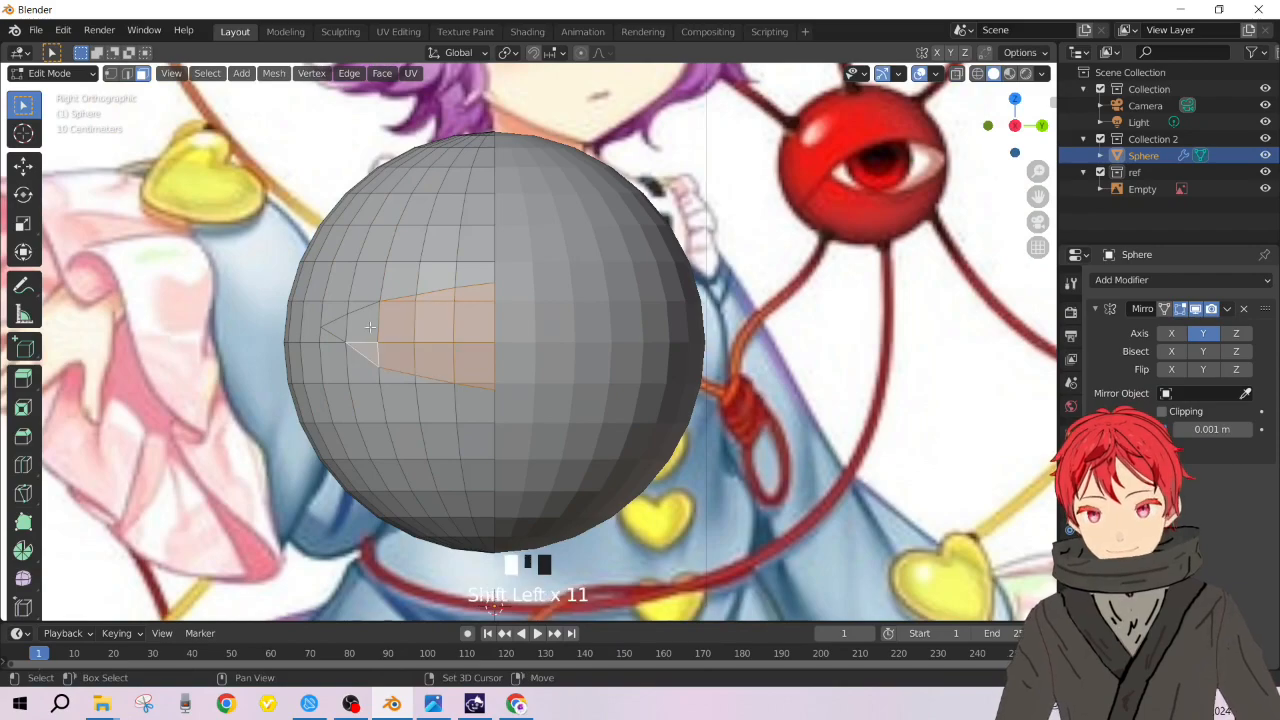
left_click(335, 328, "shift")
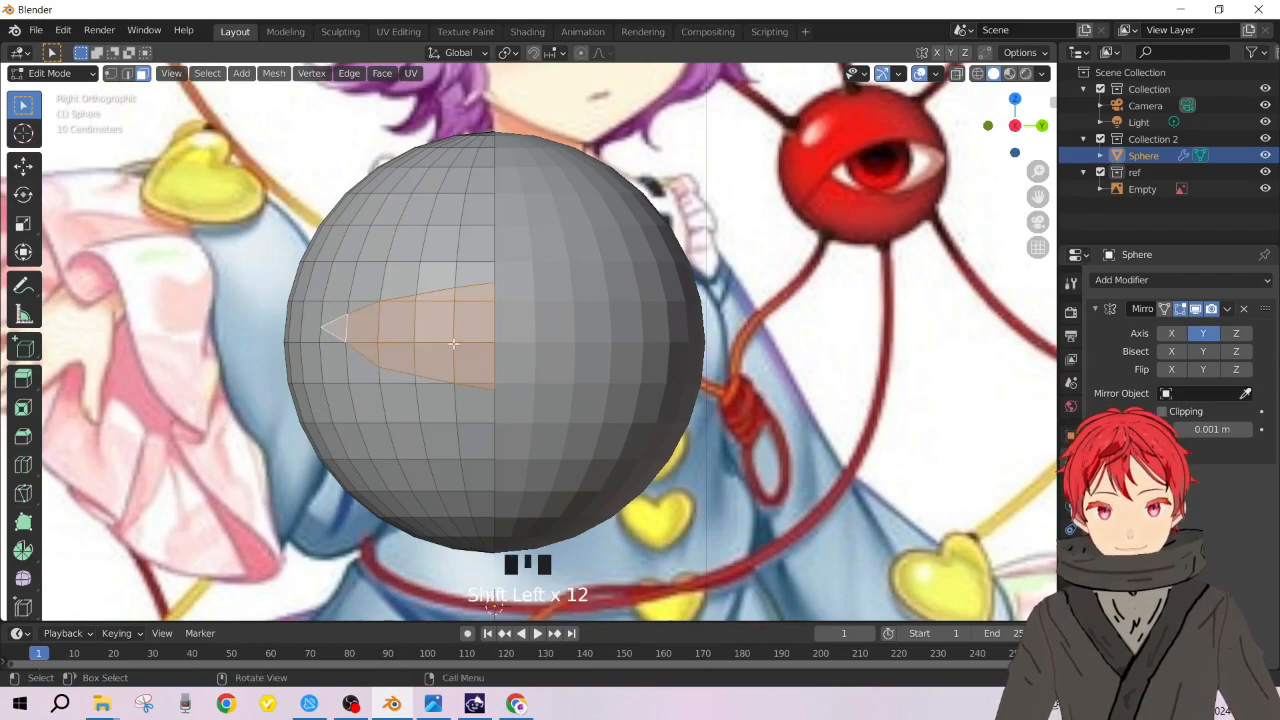
key("x")
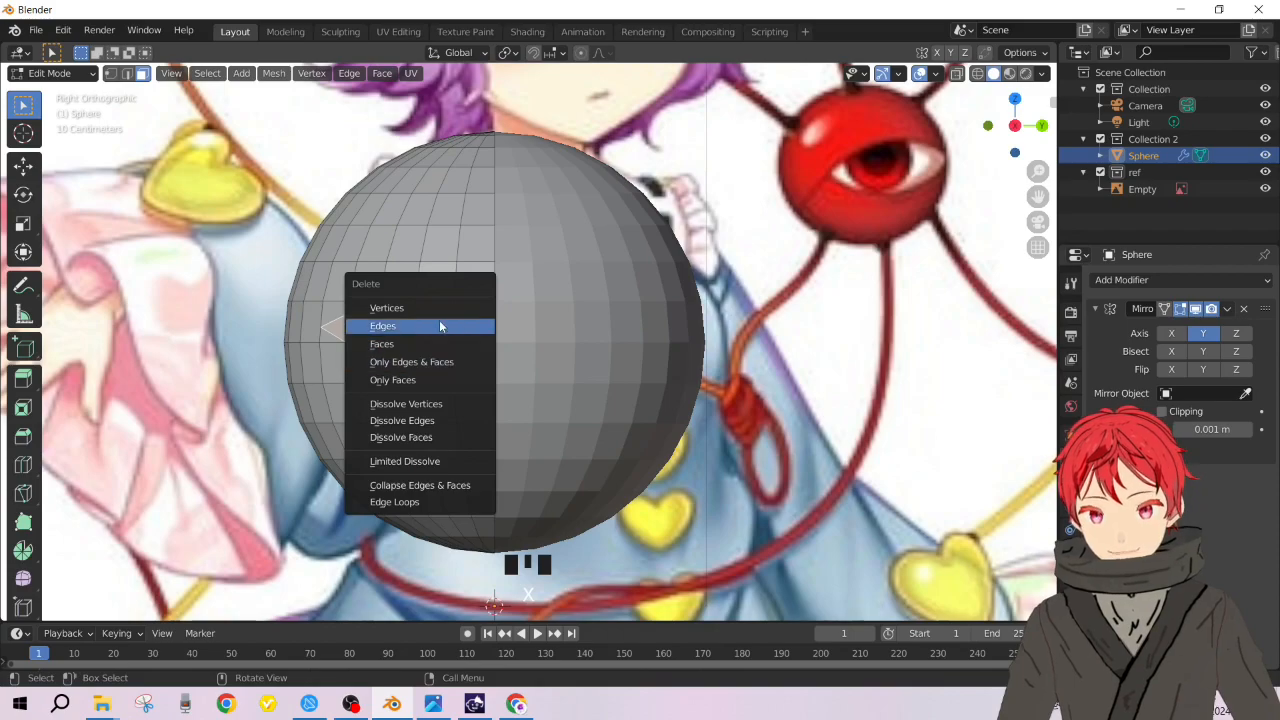
left_click(435, 339)
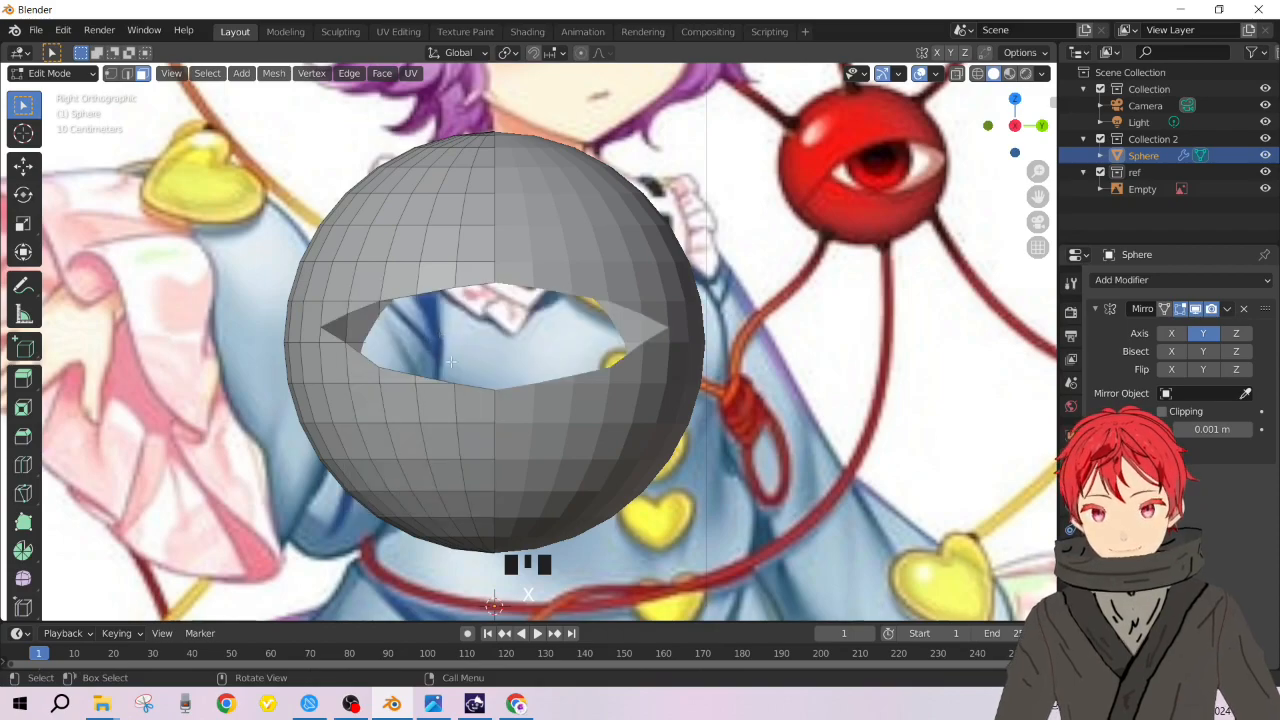
middle_click_drag(550, 342, 515, 375)
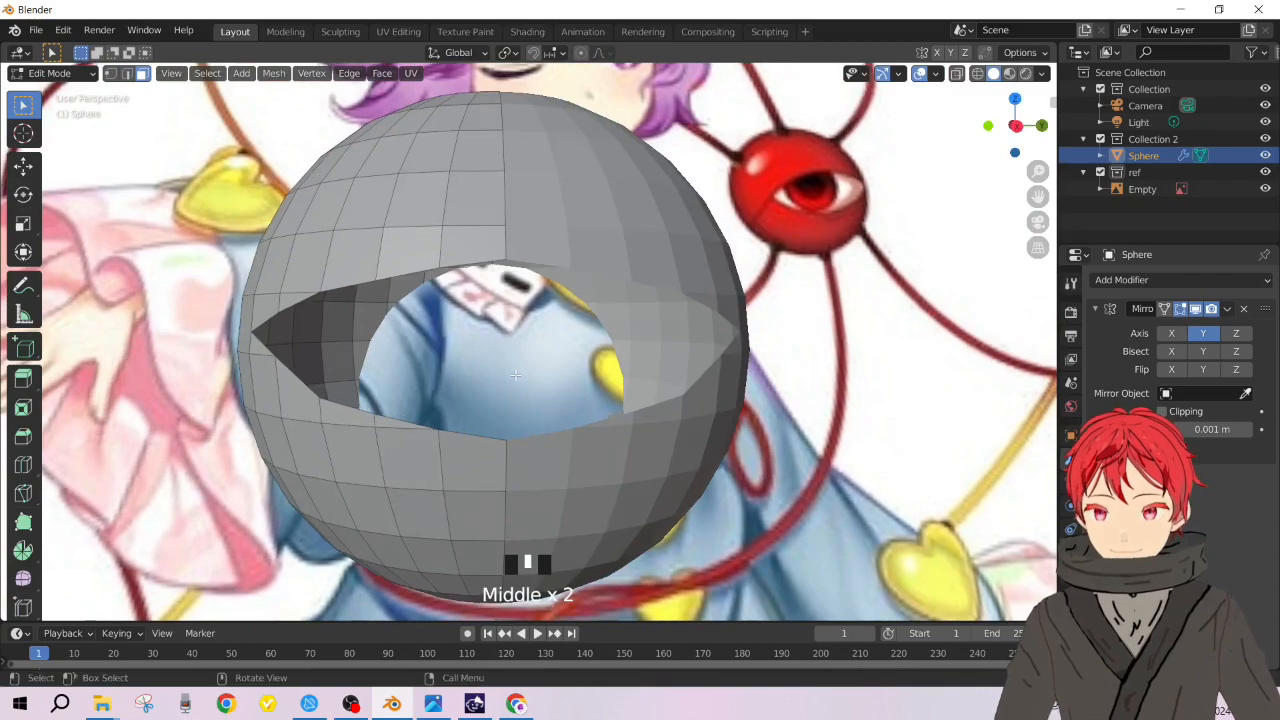
scroll(515, 375, "down", 3)
scroll(515, 375, "down", 2)
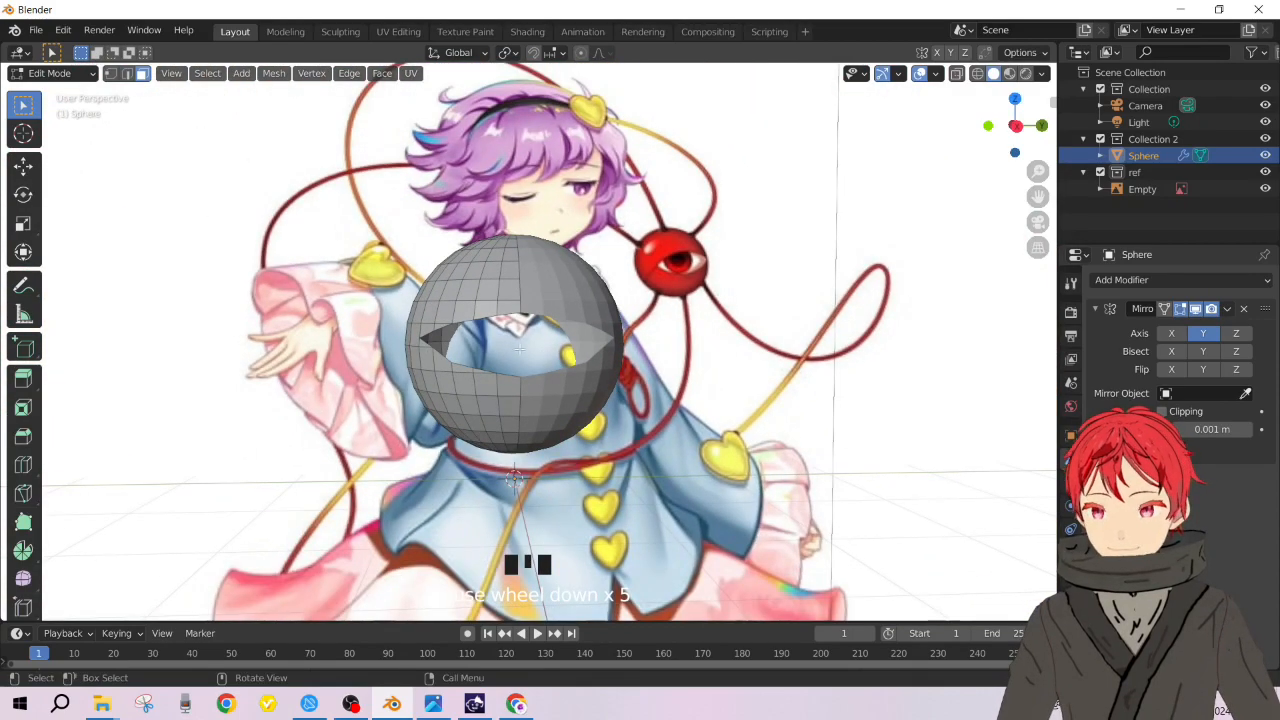
Step: In Object Mode, hide and unhide the sphere, and move it about 0.5 m along global X in front of the reference image
key("Tab")
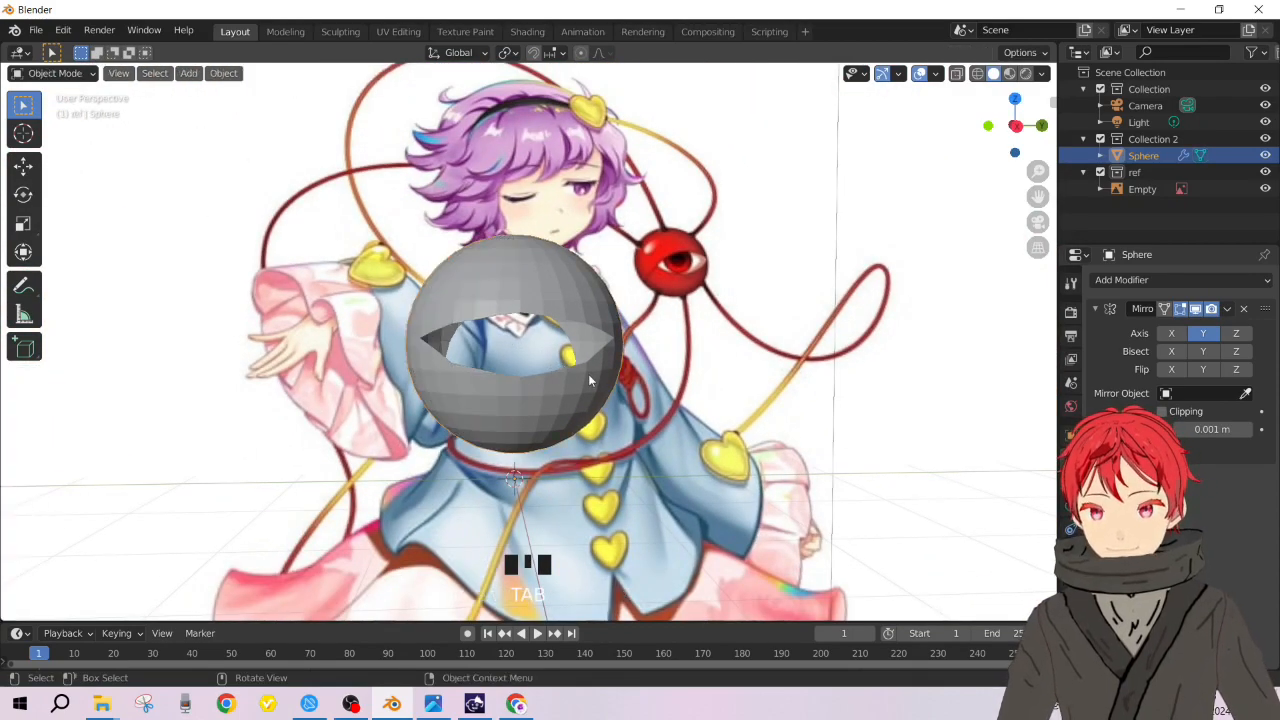
key("h")
key("h")
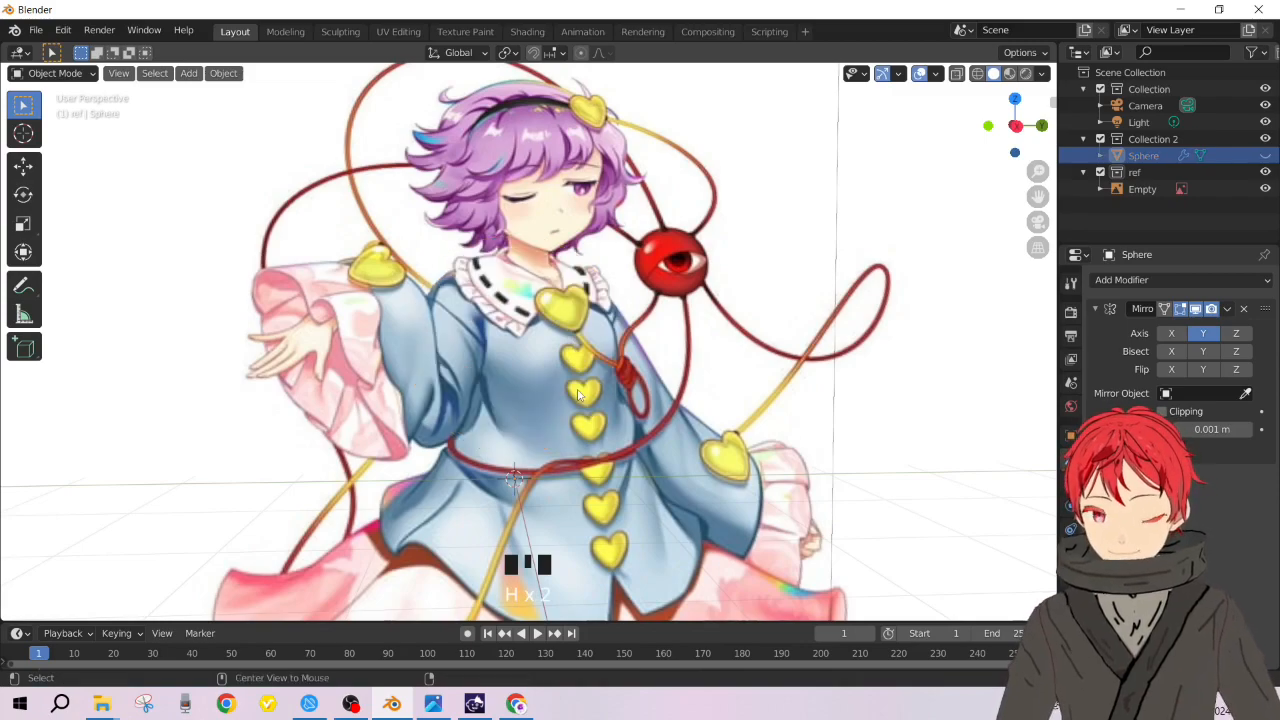
key("alt+h")
key("g")
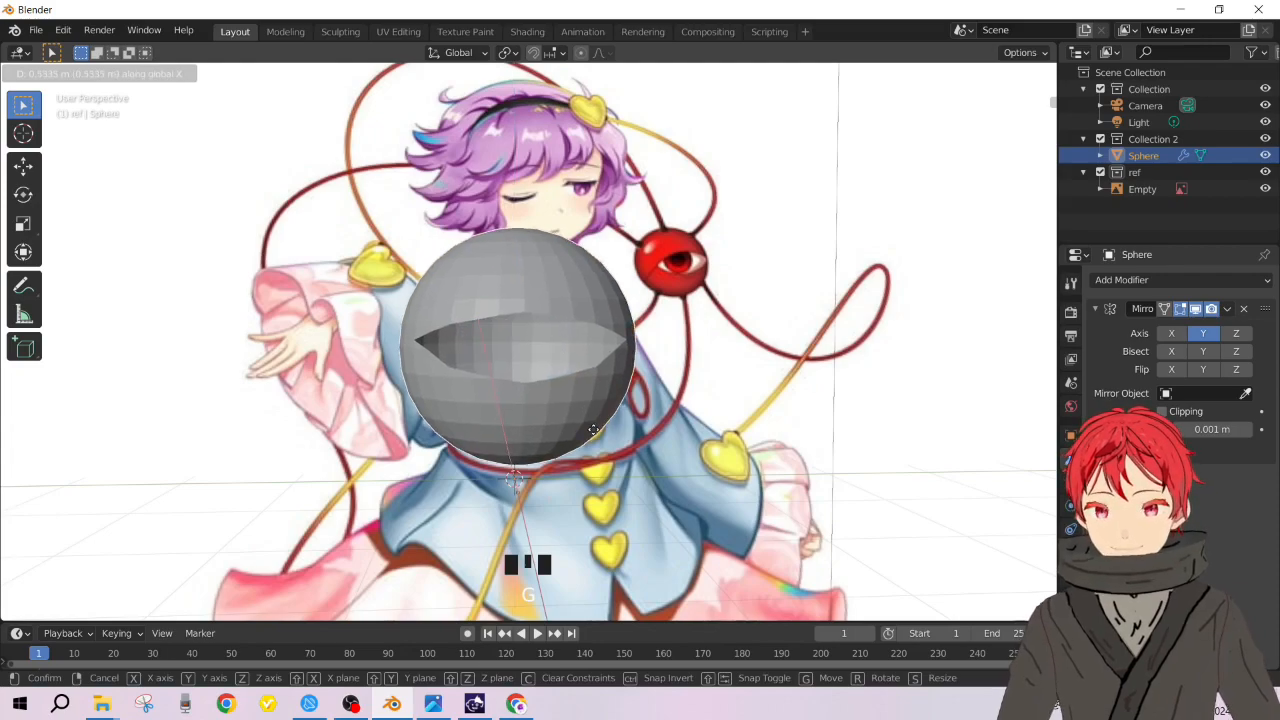
left_click(590, 418)
scroll(572, 355, "up", 2)
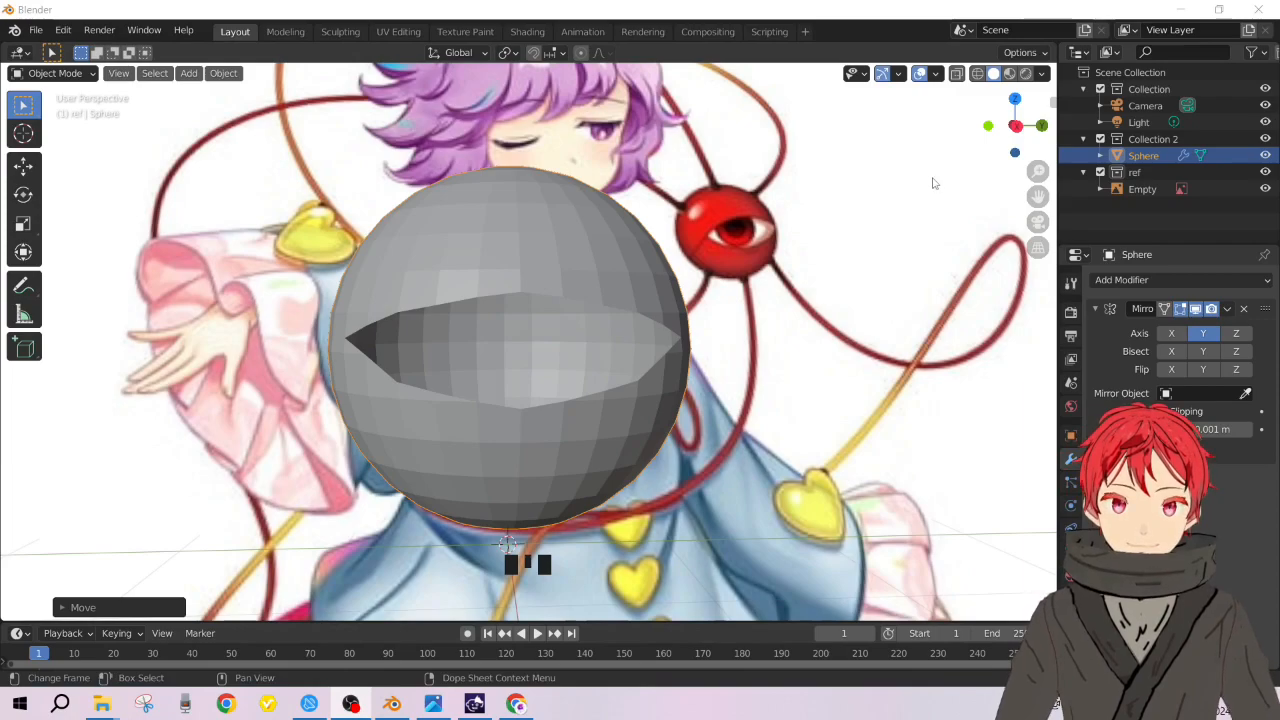
left_click(903, 40)
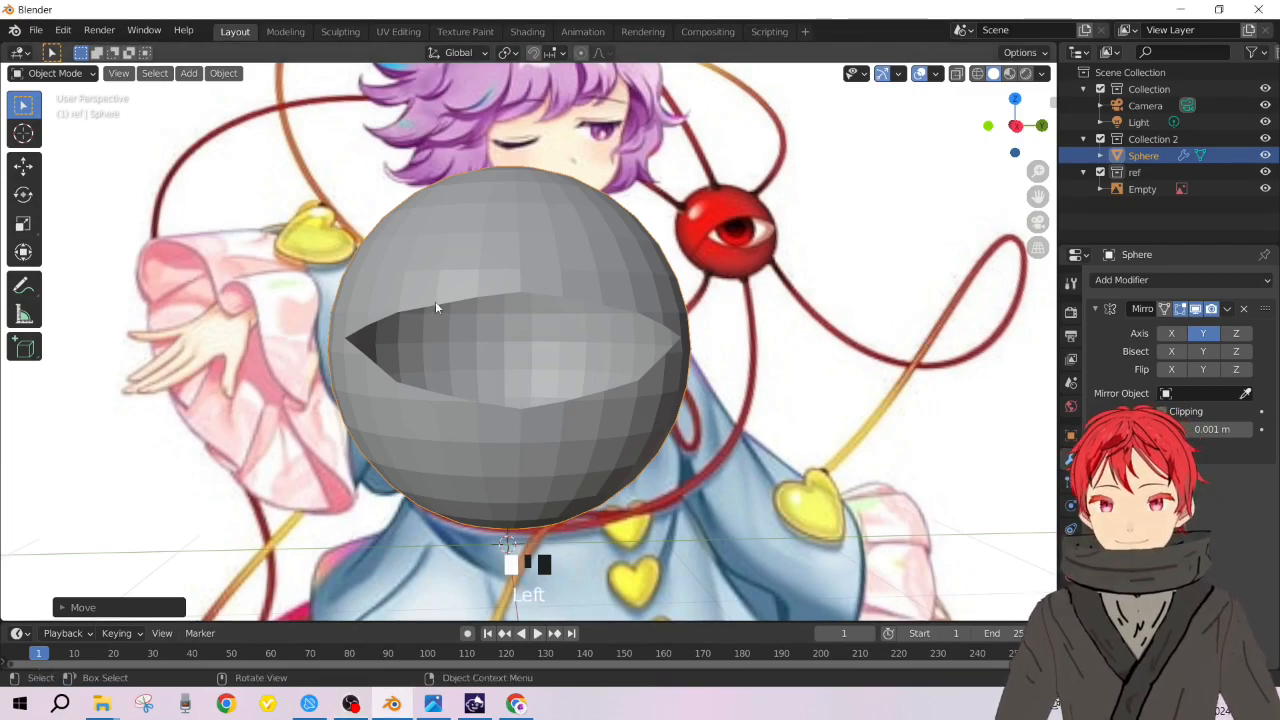
Step: Return the sphere to Edit Mode and hide the reference image empty in the viewport
key("Tab")
middle_click_drag(476, 346, 767, 356)
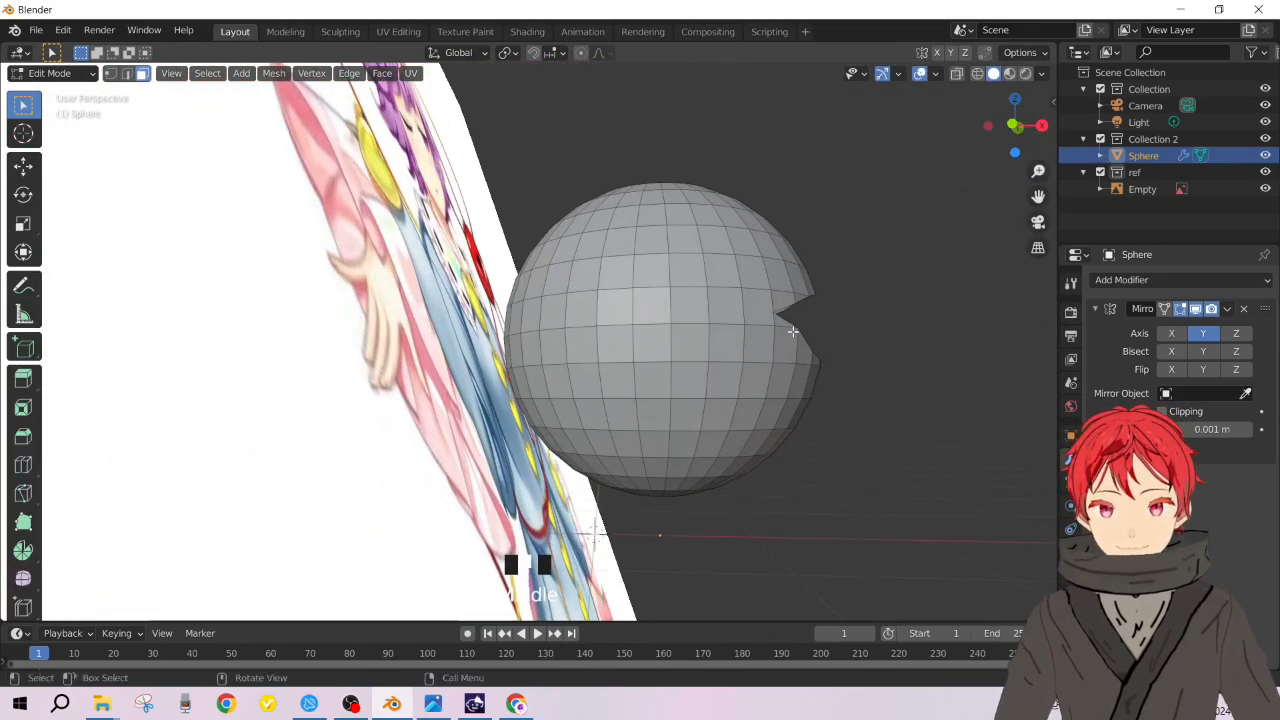
left_click(1265, 189)
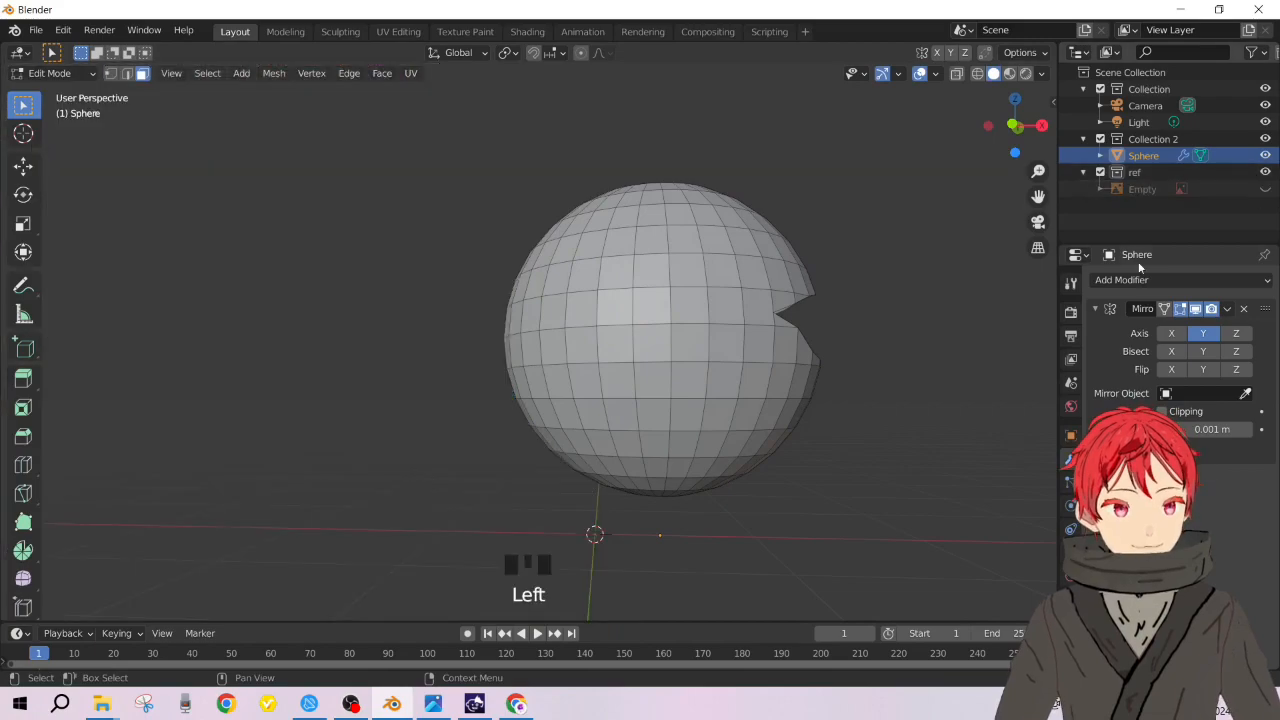
mouse_move(673, 342)
middle_mouse_down()
mouse_move(543, 343)
mouse_move(680, 345)
middle_mouse_up()
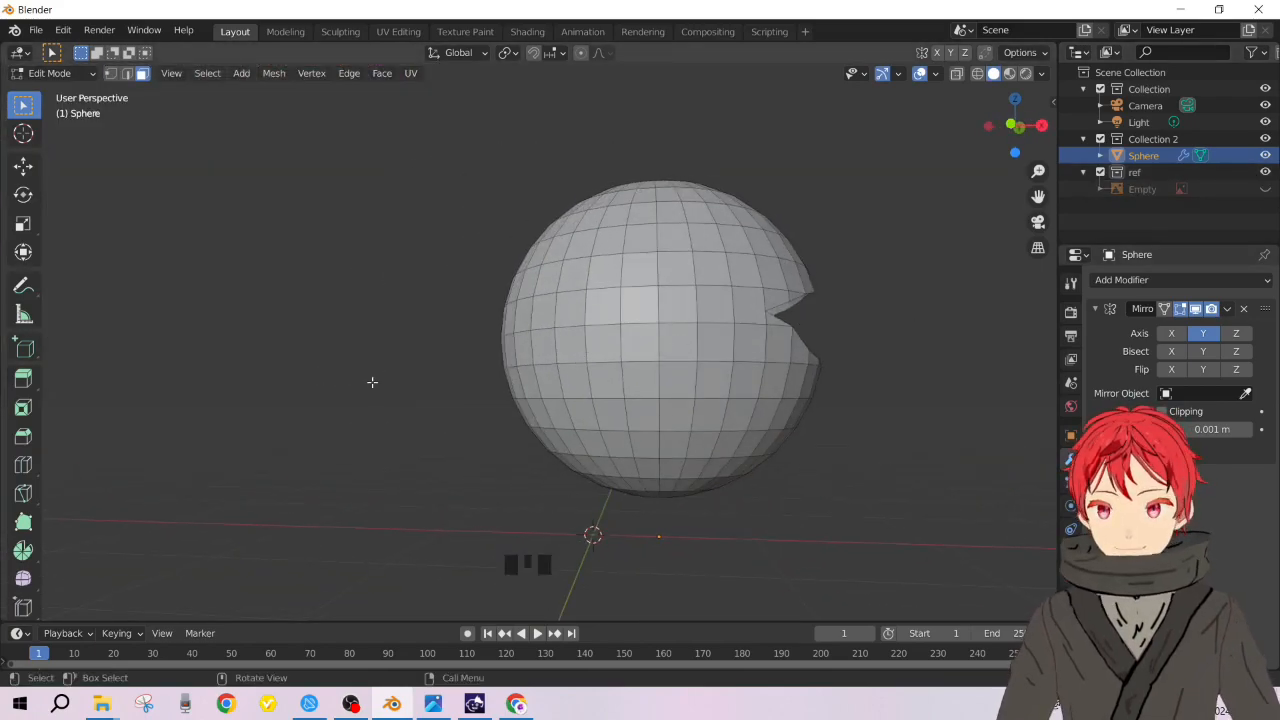
Step: Start a Knife cut at the outer eye corner and slope it gently downward across the sphere's side faces
key("k")
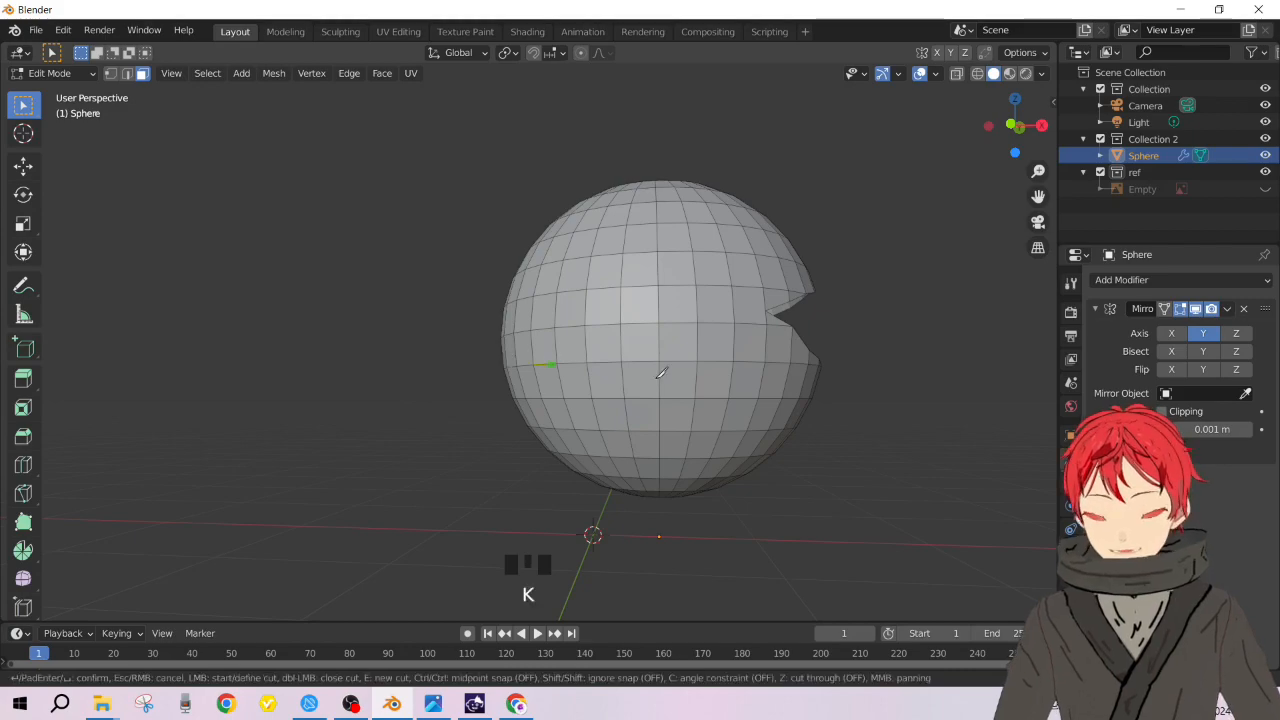
left_click(745, 311)
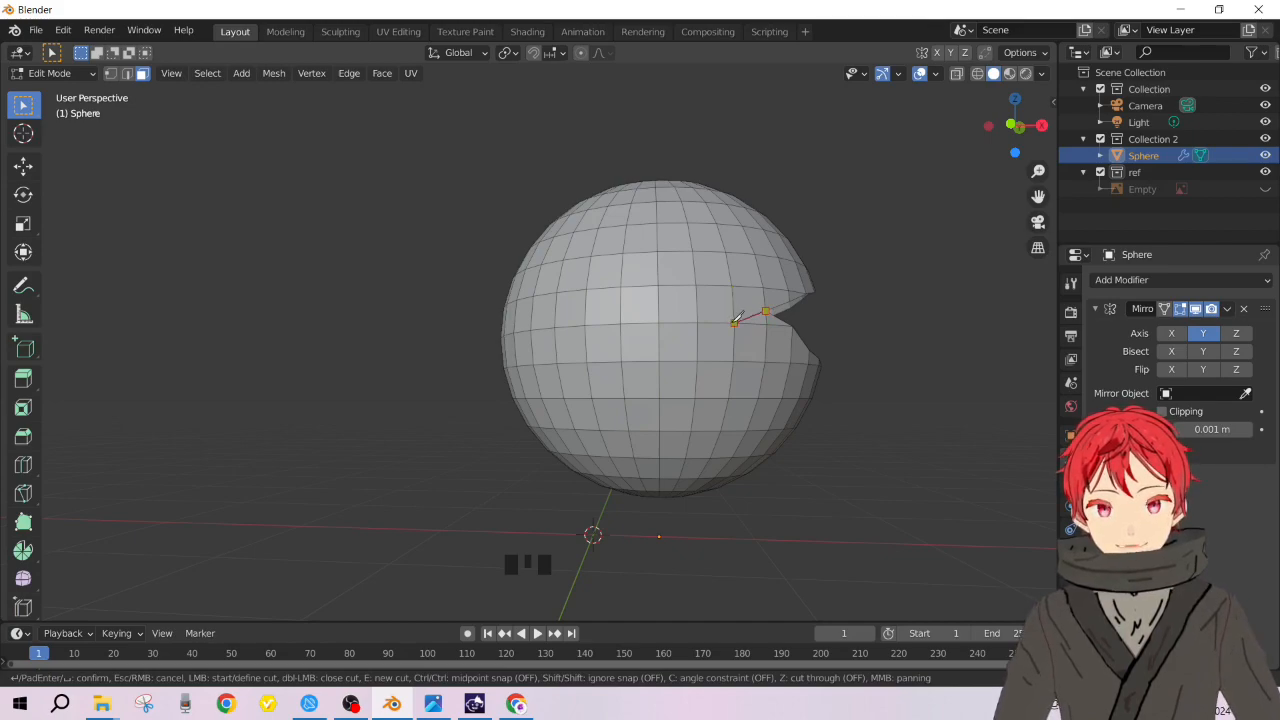
left_click(734, 321)
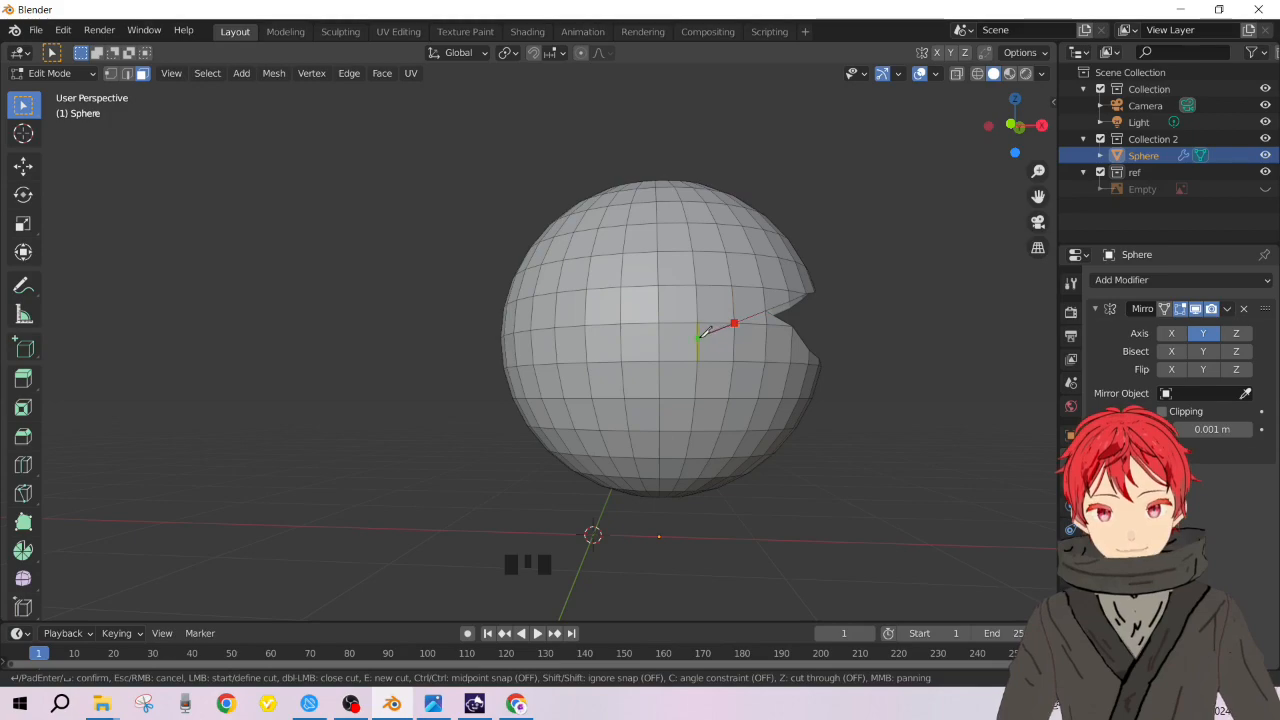
left_click(699, 335)
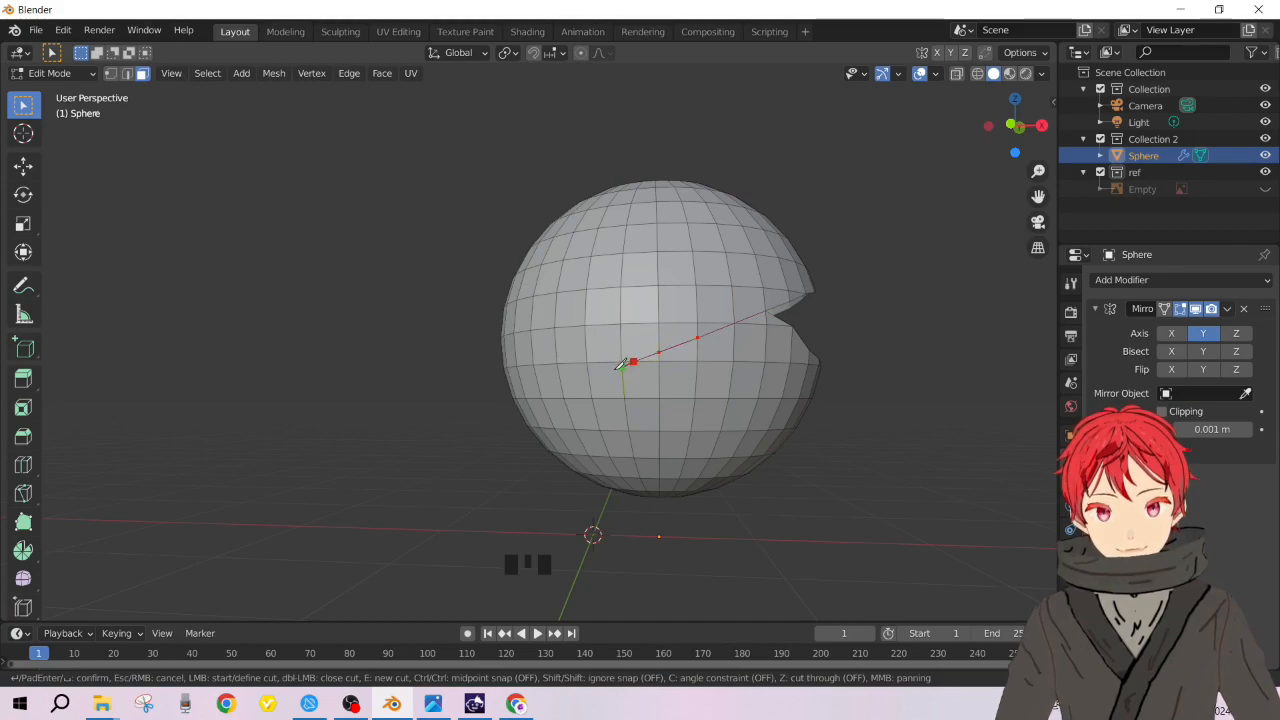
Step: Continue the Knife crease in a shallow downward slope across the rear faces to the back mirror seam and apply it
middle_click_drag(595, 377, 690, 385)
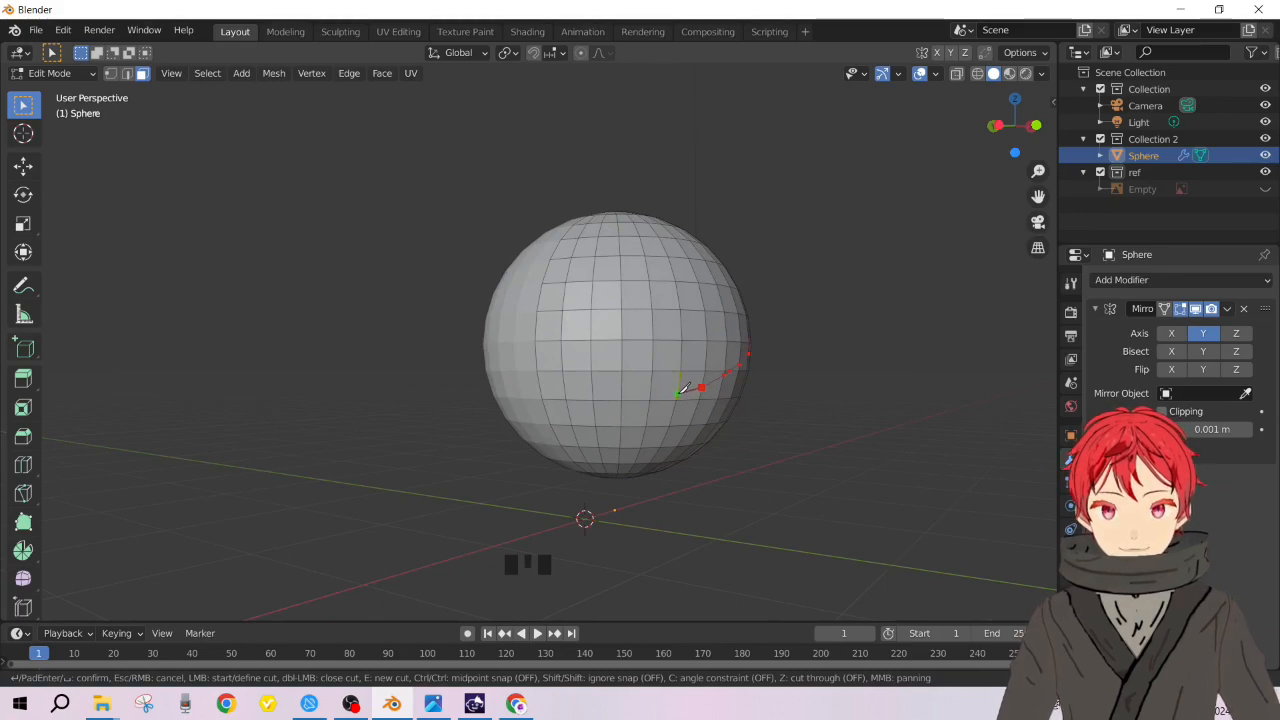
scroll(684, 388, "up", 3)
middle_click_drag(684, 390, 484, 340, "shift")
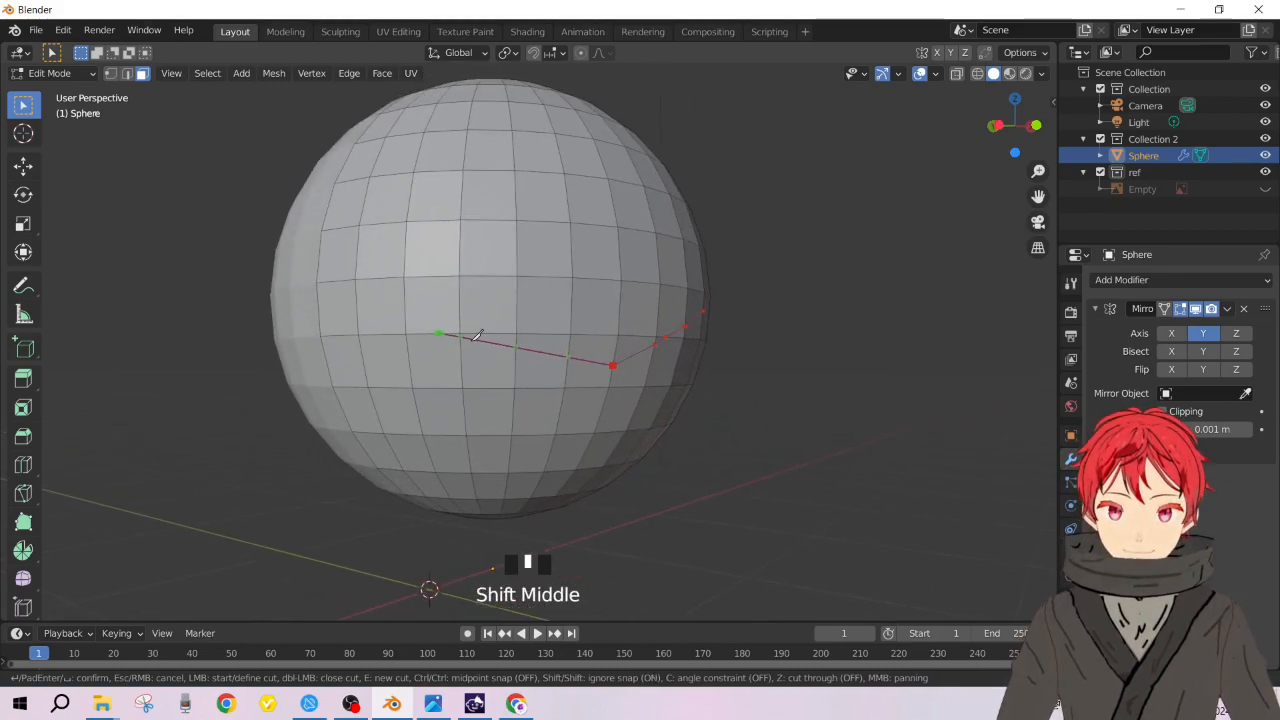
left_click(563, 380)
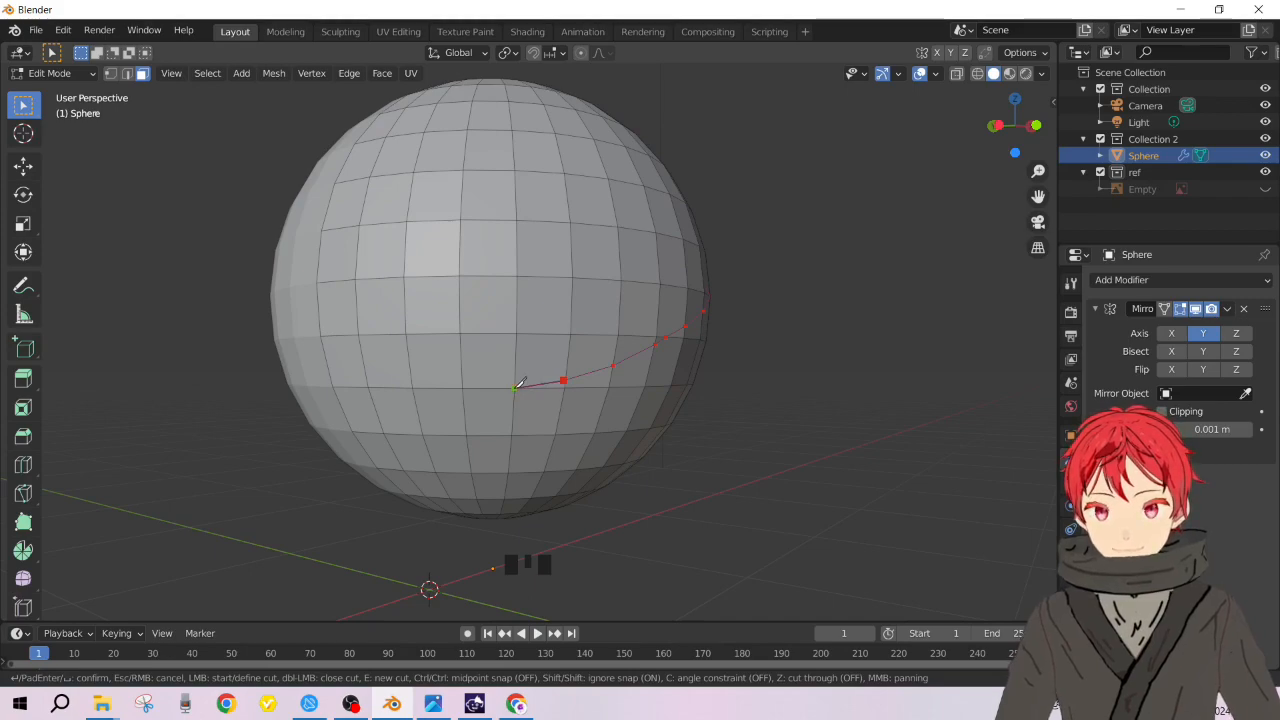
left_click(514, 388)
left_click(462, 402)
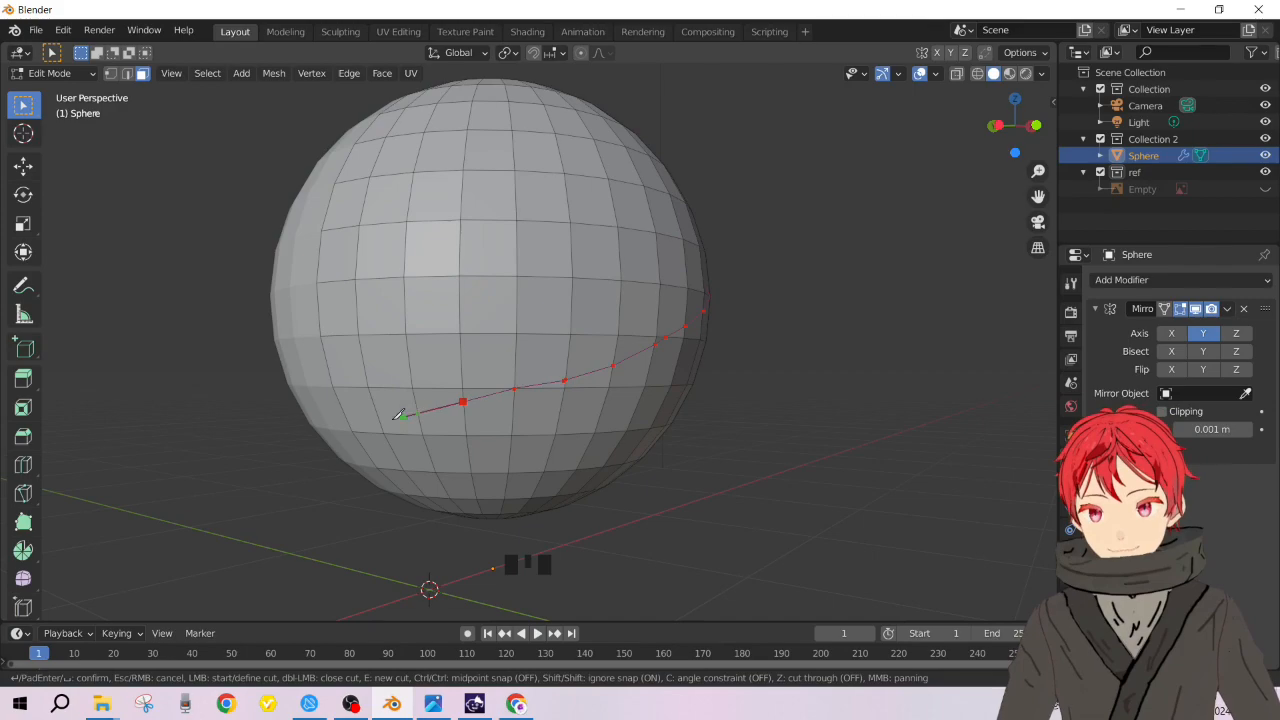
left_click(377, 419)
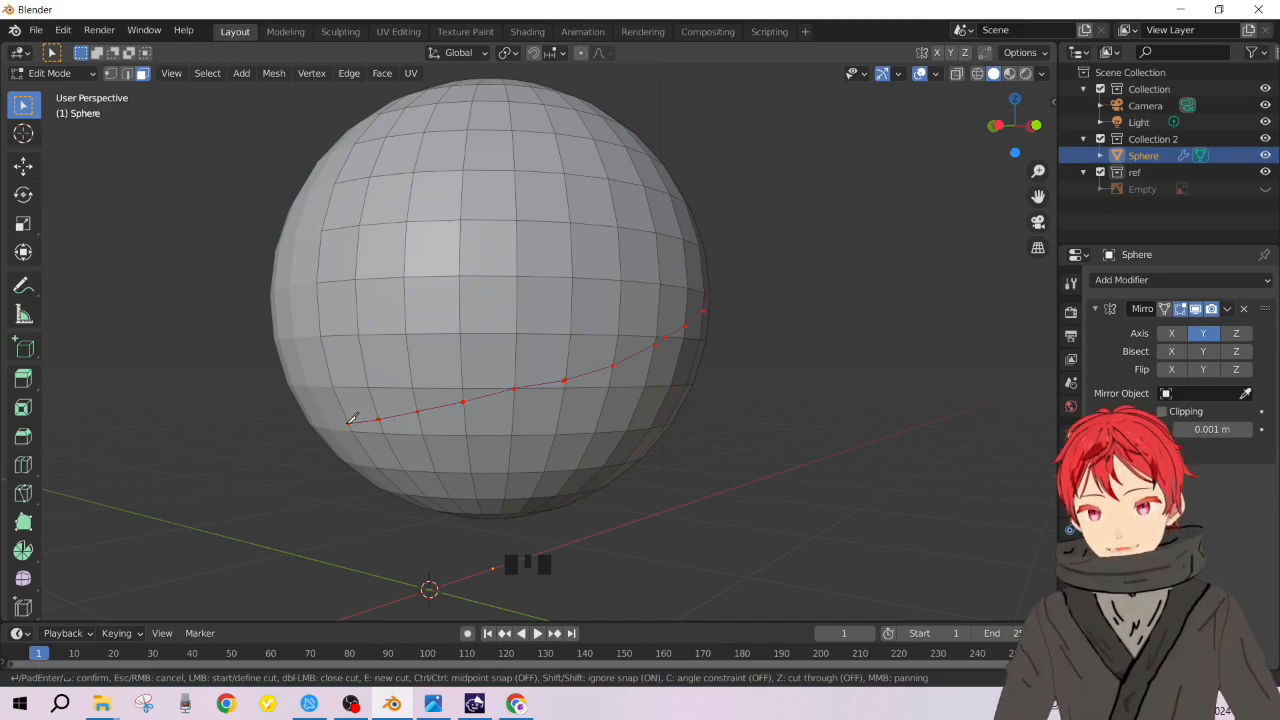
key("Return")
Step: Inspect the eye opening and side crease from several angles and compare them with the reference picture 3rd eye.jpg
middle_click_drag(533, 364, 423, 360)
scroll(873, 224, "down", 3)
scroll(788, 200, "down", 1)
middle_click_drag(788, 200, 746, 226)
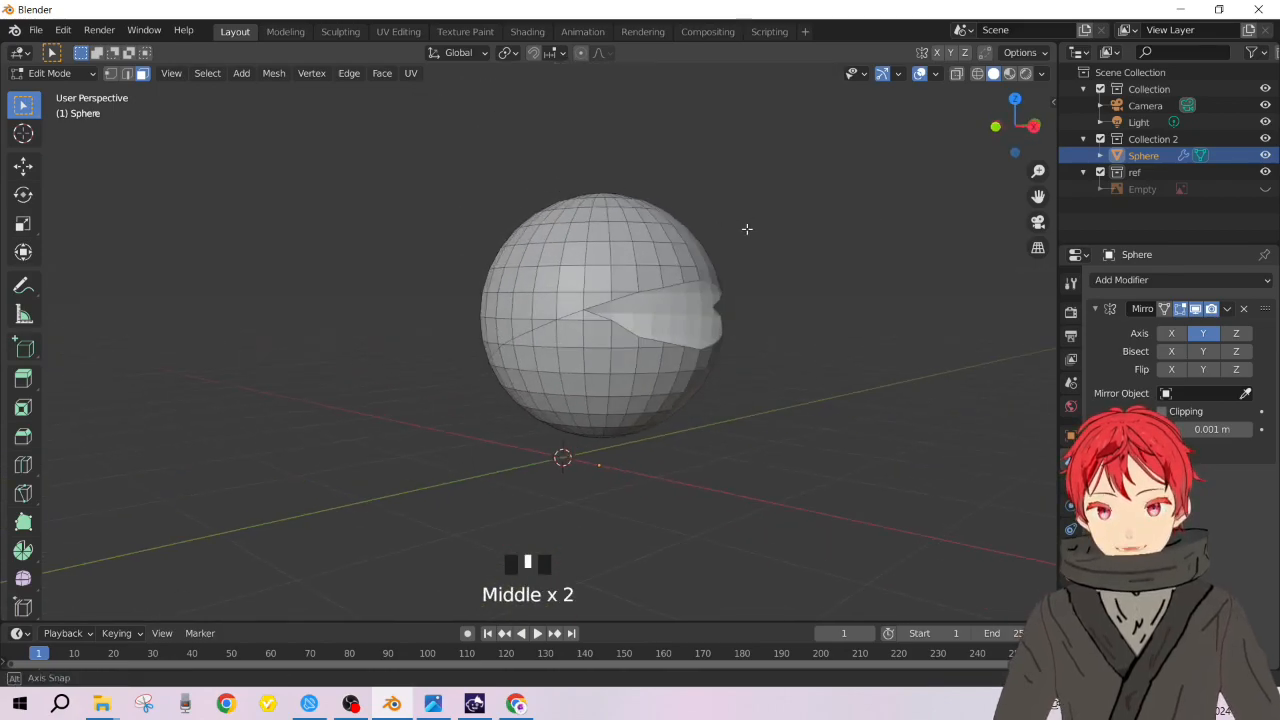
scroll(700, 232, "up", 3)
middle_click_drag(732, 250, 712, 288)
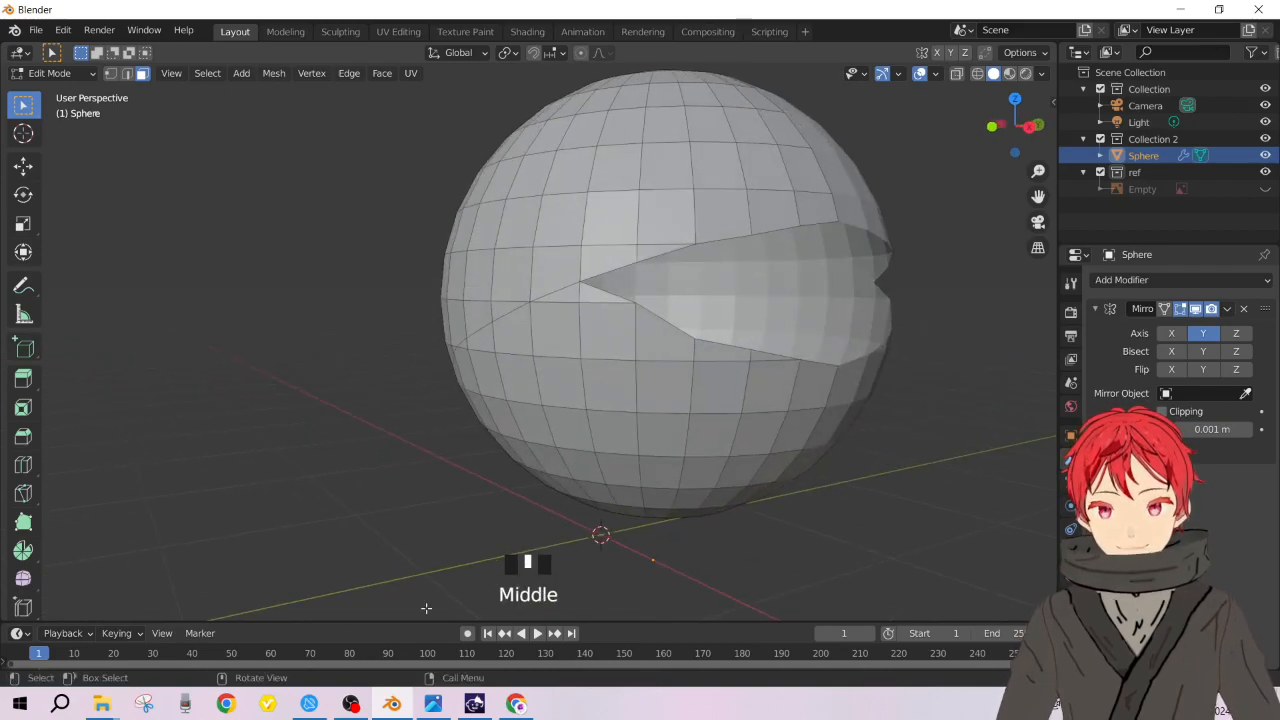
left_click(433, 704)
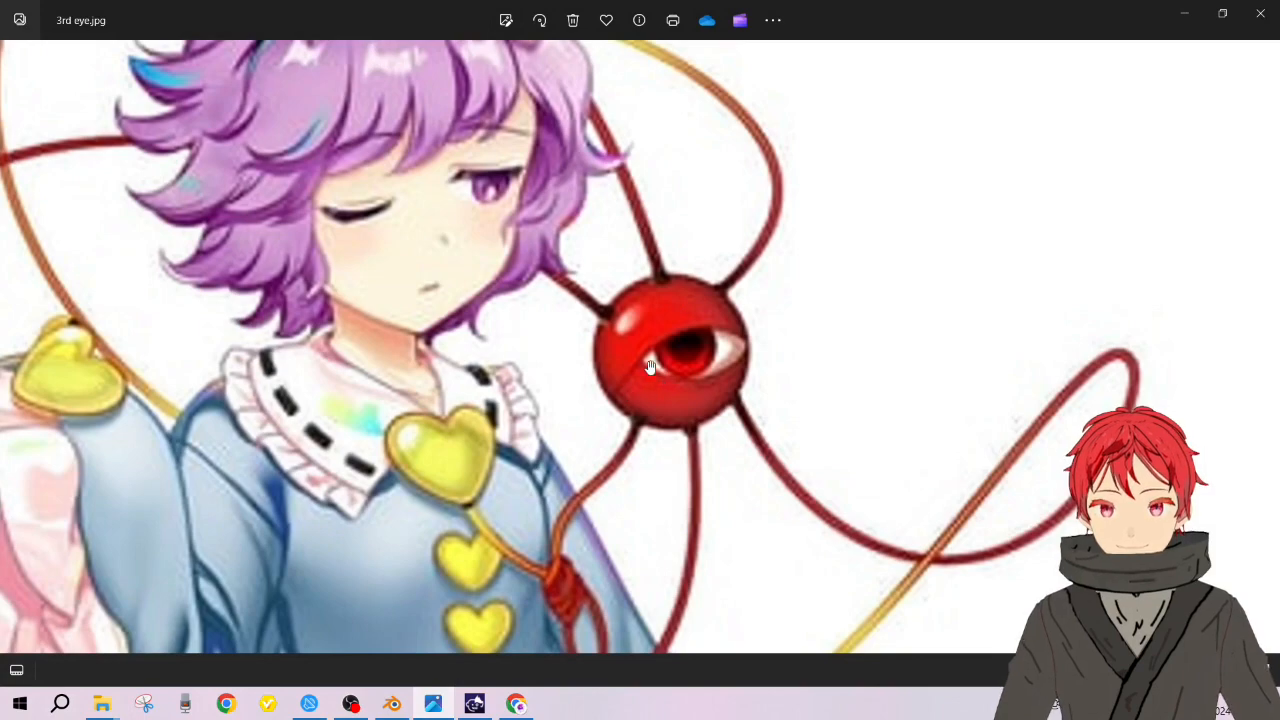
left_click(1186, 16)
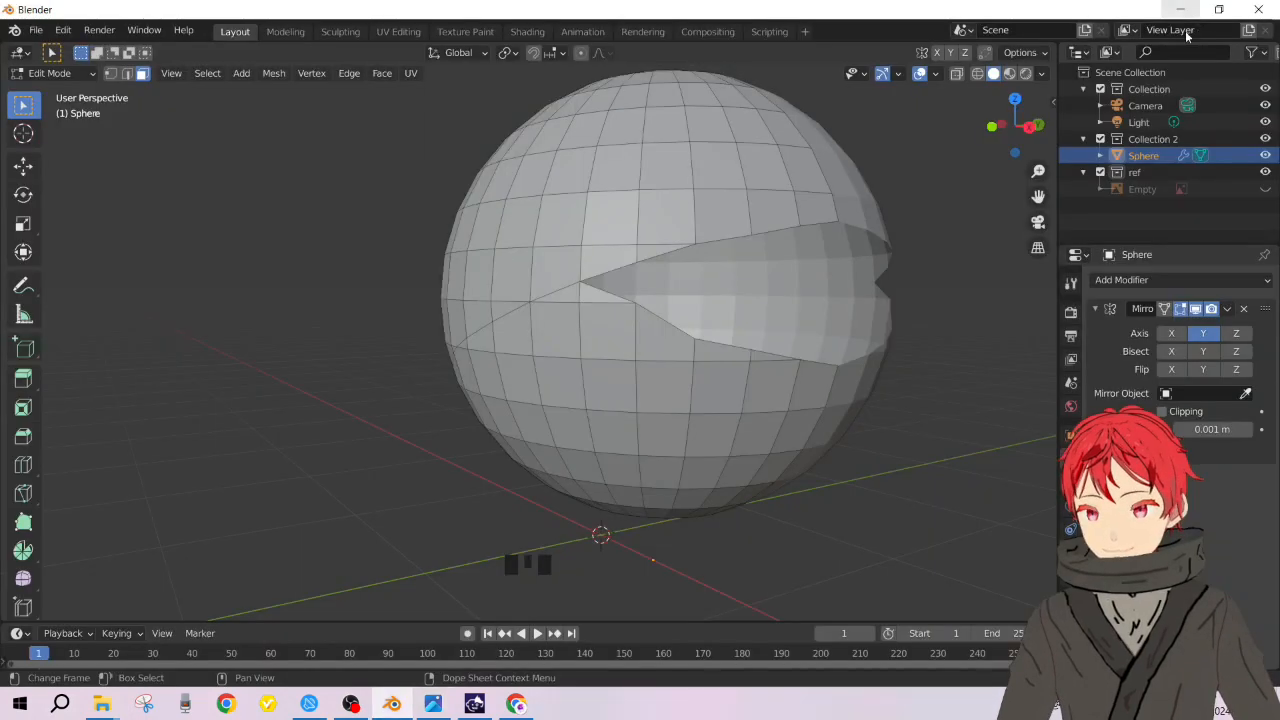
Step: Start a second Knife cut at the front mirror seam, running just above the upper eyelid edge toward the outer eye corner
middle_click_drag(669, 296, 700, 244)
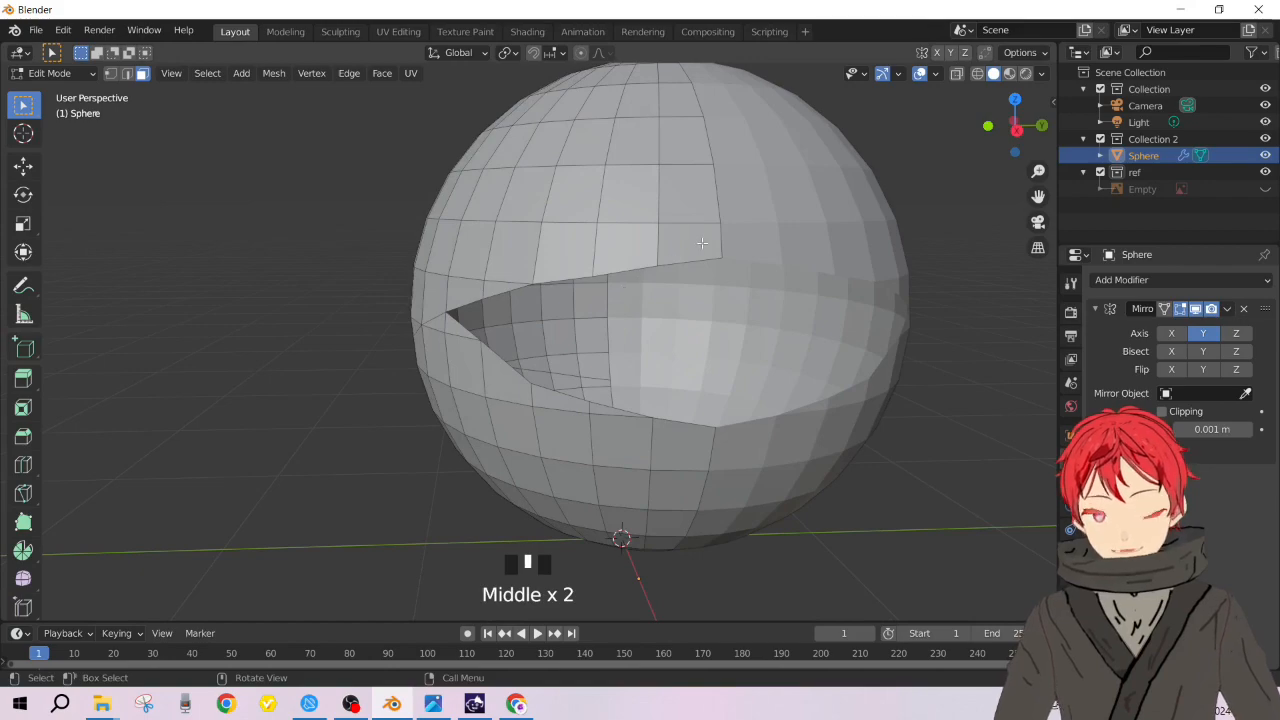
key("k")
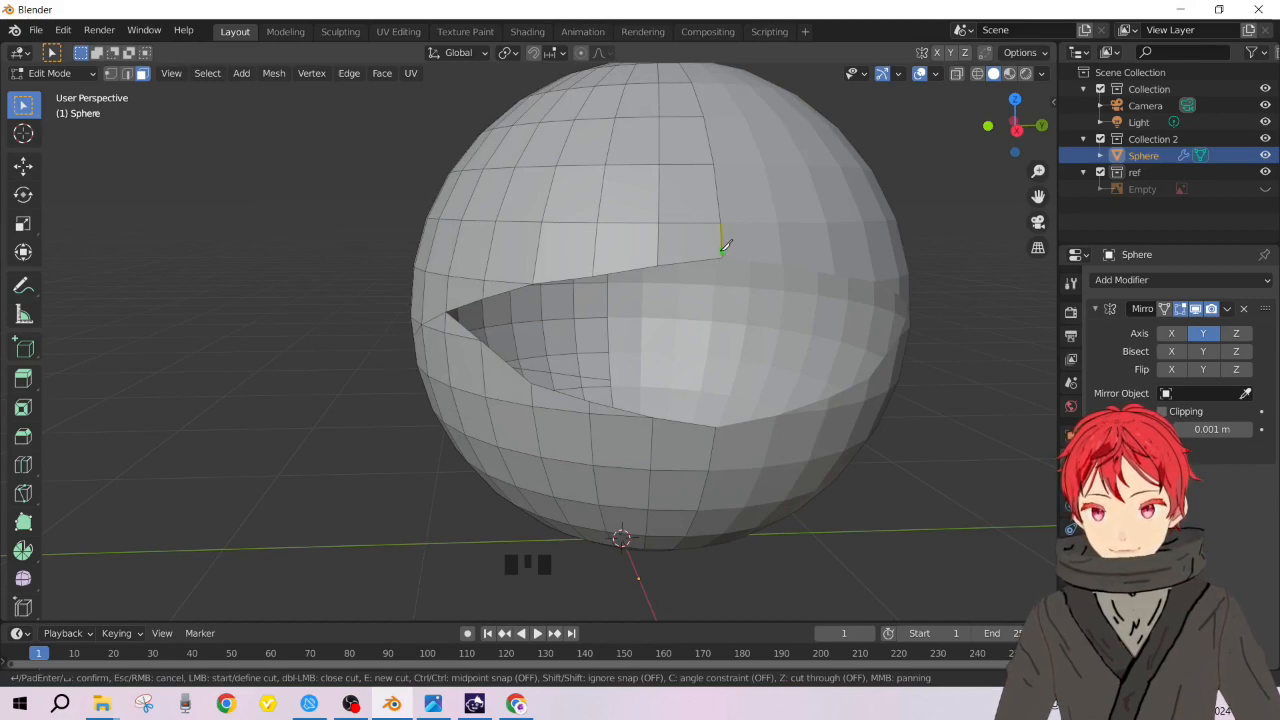
left_click(721, 252)
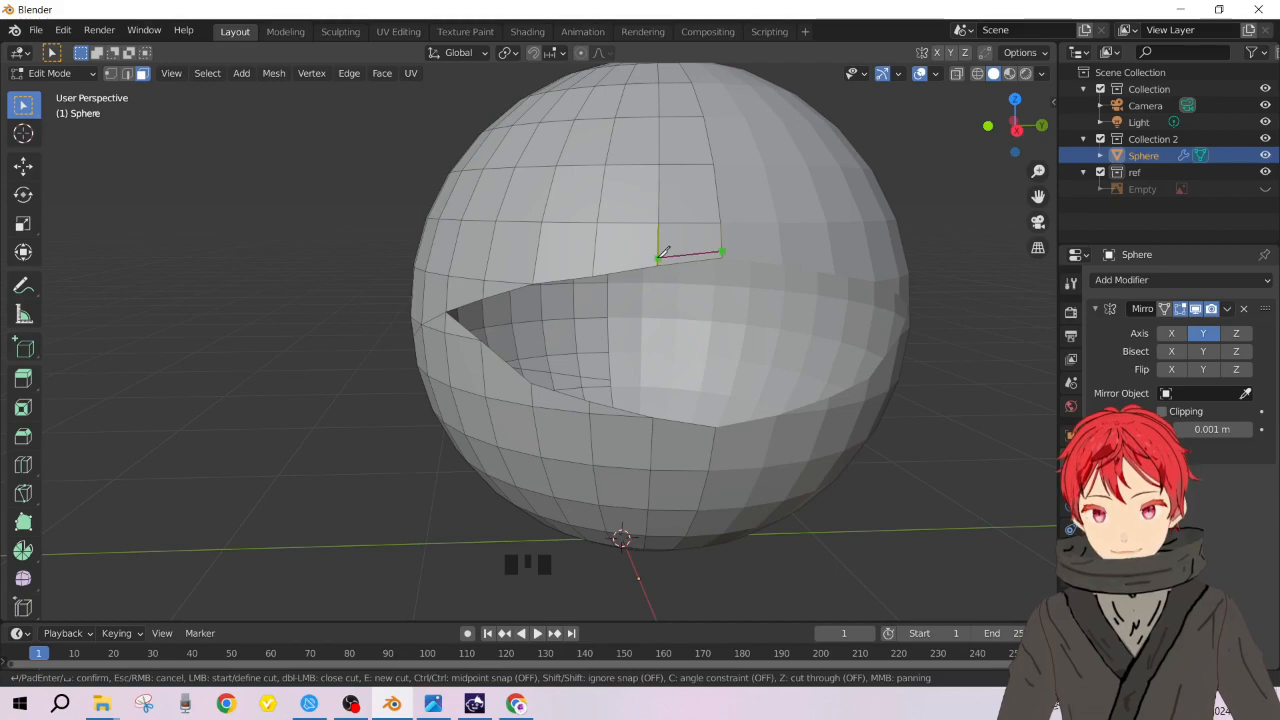
left_click(594, 269)
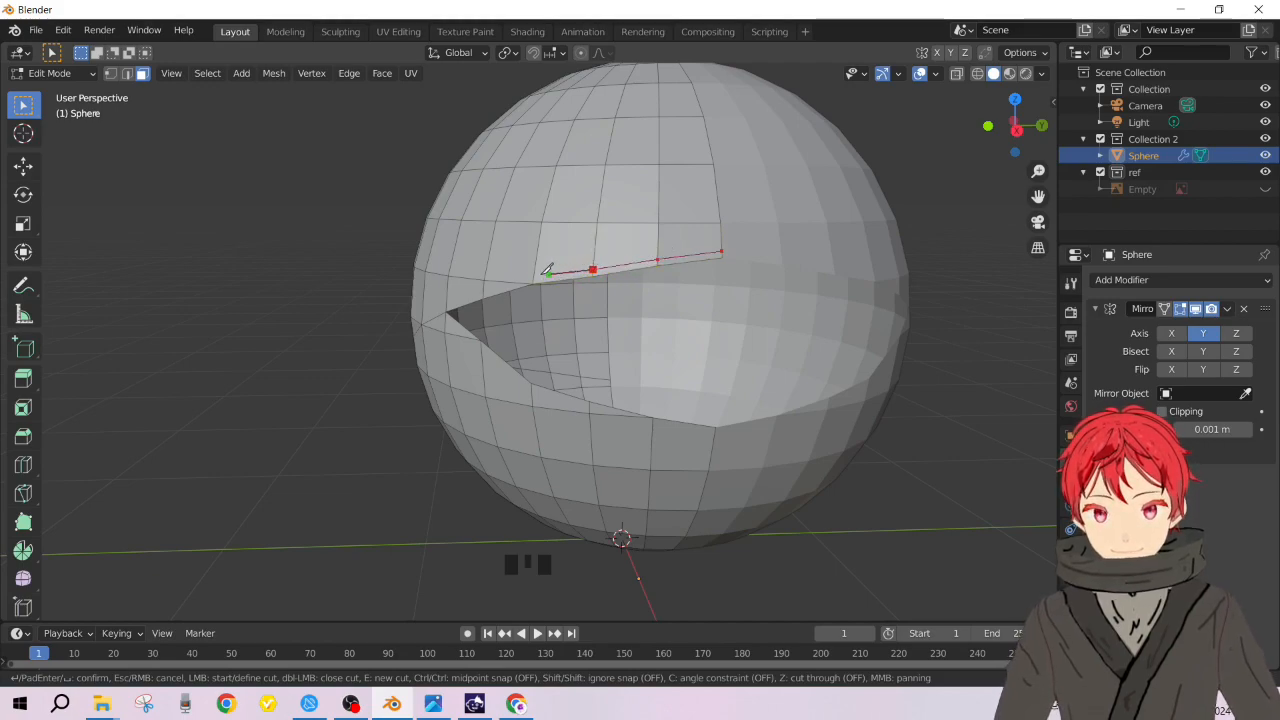
left_click(537, 276)
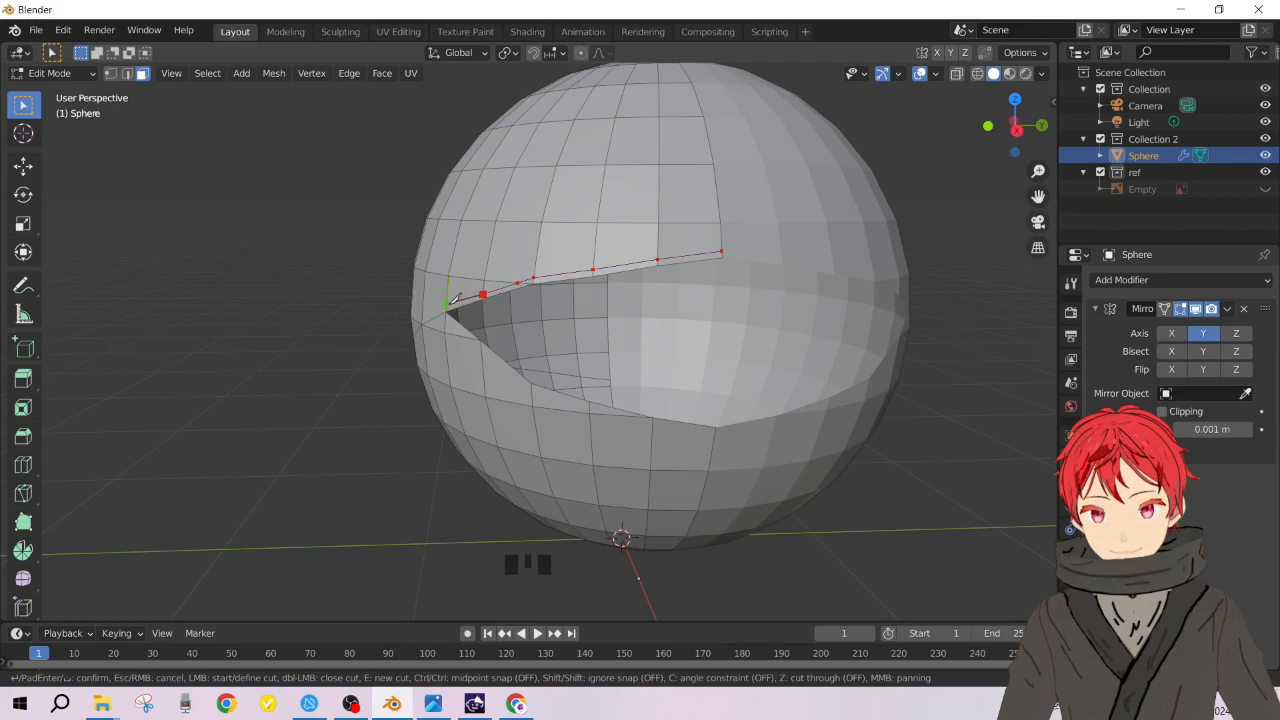
Step: Continue the Knife cut past the outer eye corner, parallel to and just above the existing crease on the side faces
middle_click_drag(448, 303, 692, 291)
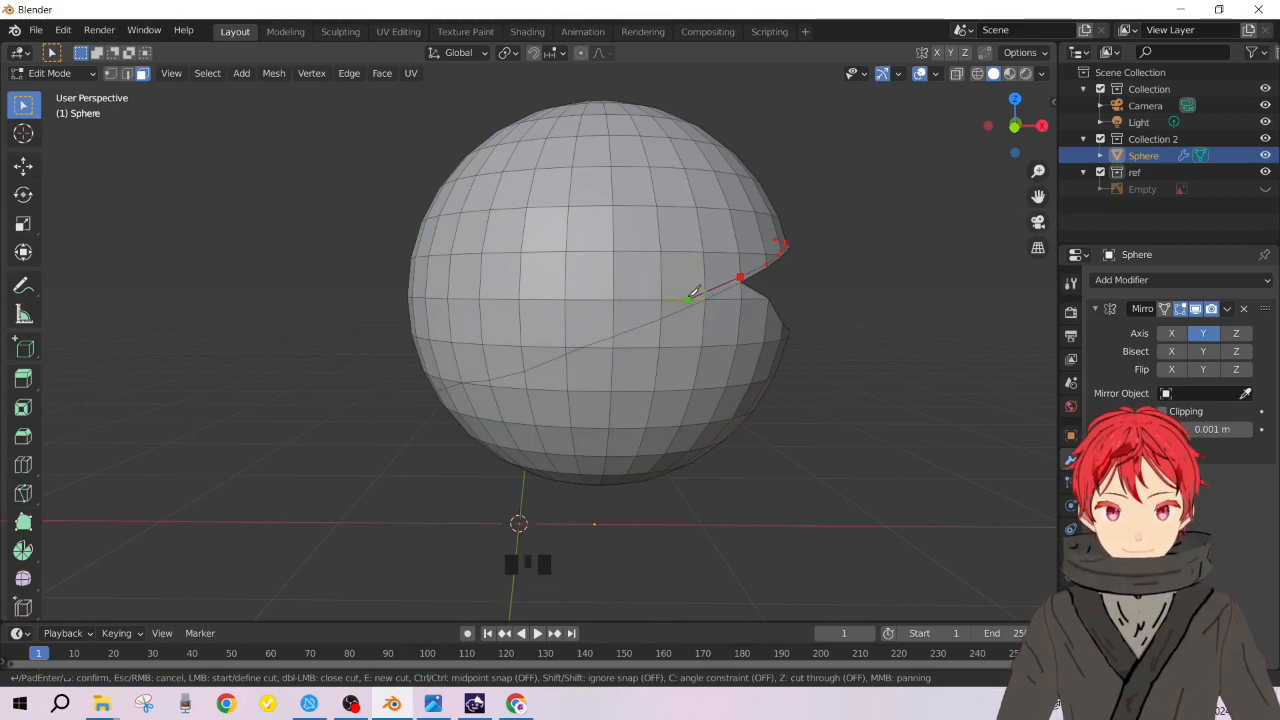
left_click(695, 298)
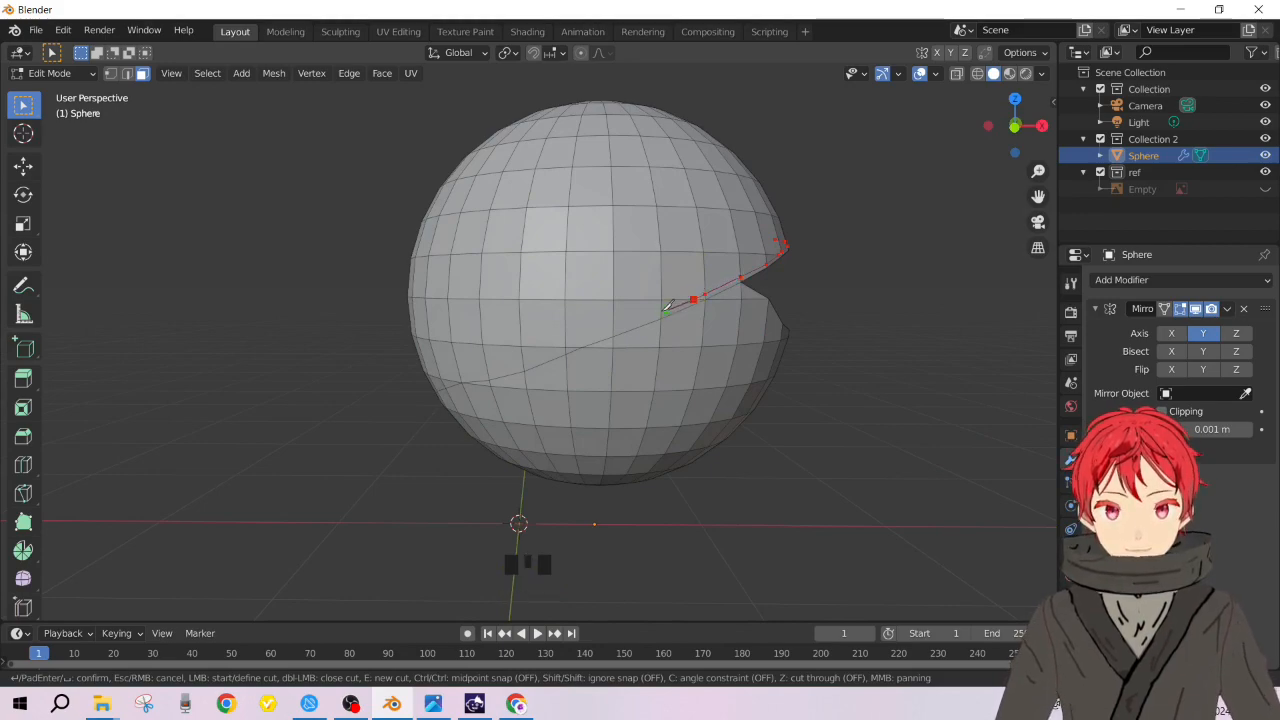
left_click(661, 312)
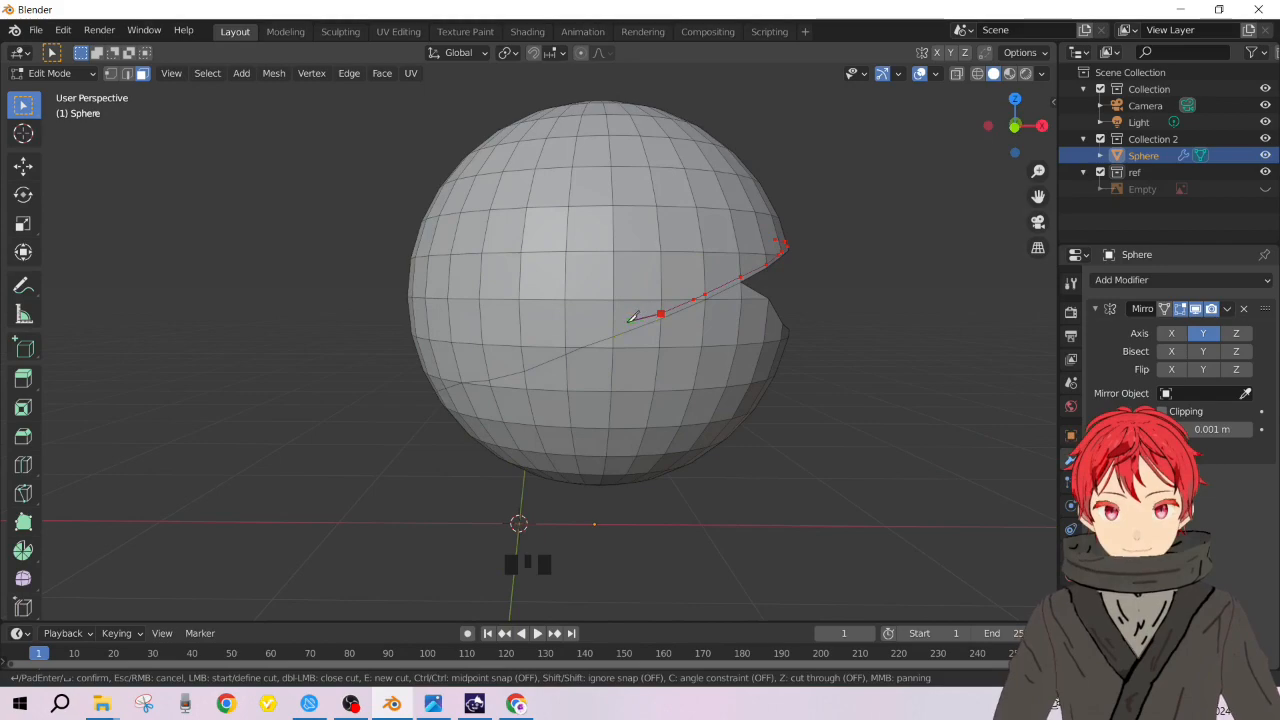
left_click(565, 348)
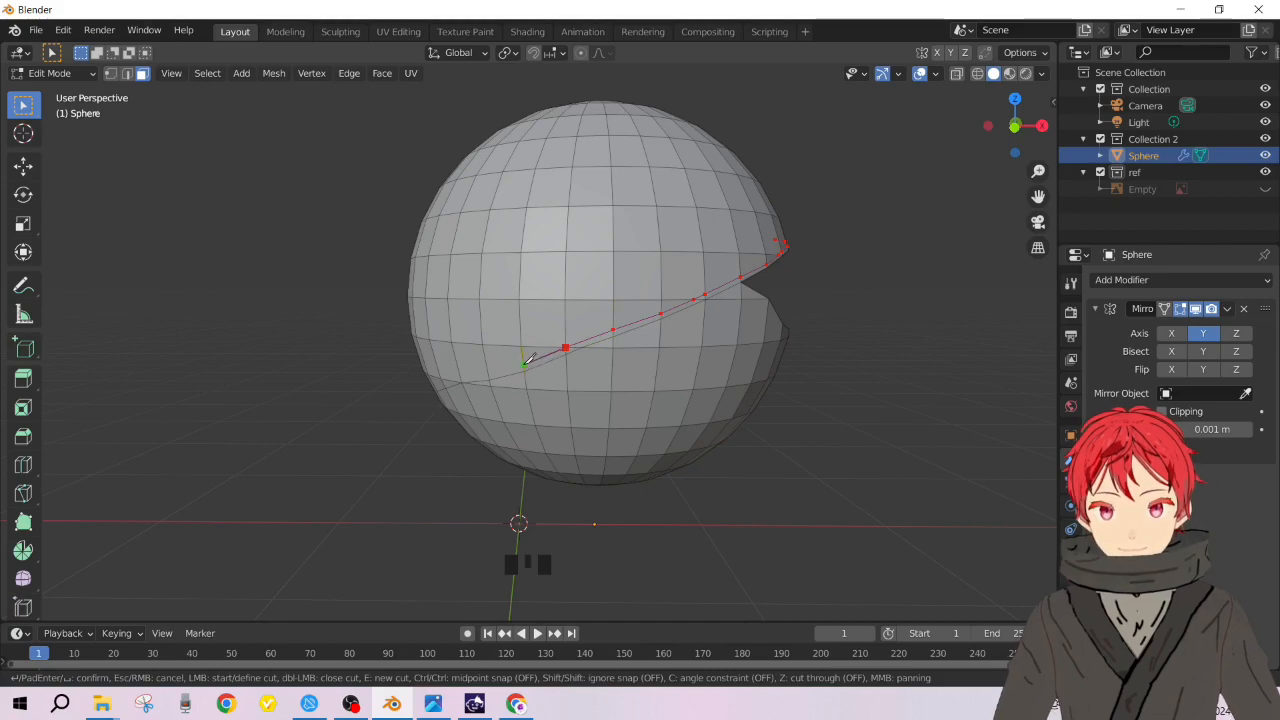
Step: Finish the parallel Knife cut above the crease across the rear faces to the back mirror seam and apply it
middle_click_drag(524, 361, 613, 340)
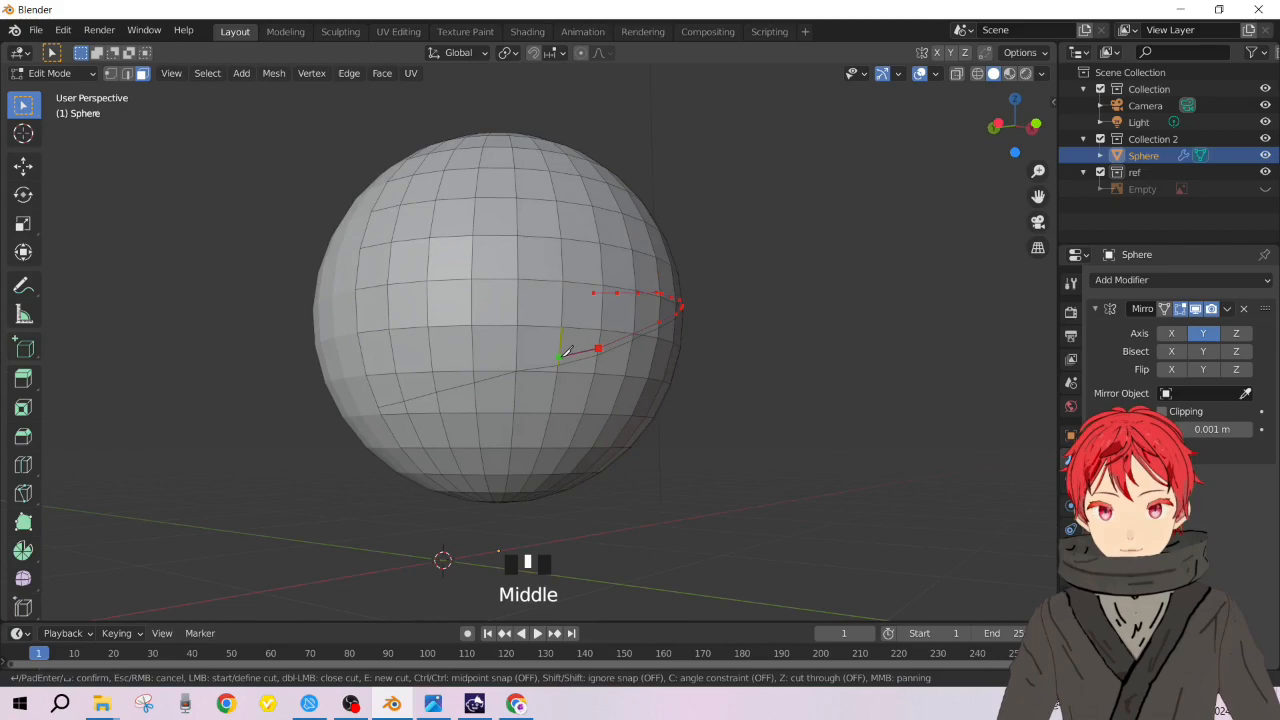
left_click(563, 352)
left_click(517, 362)
left_click(475, 376)
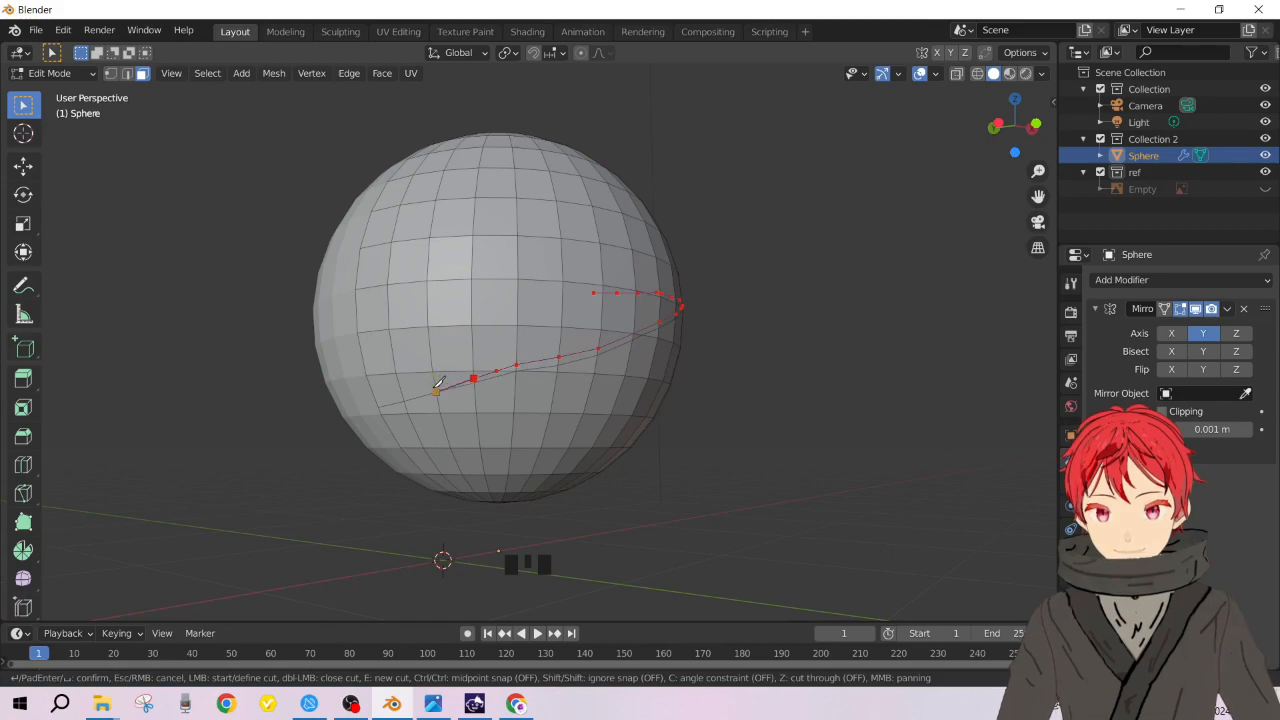
left_click(433, 385)
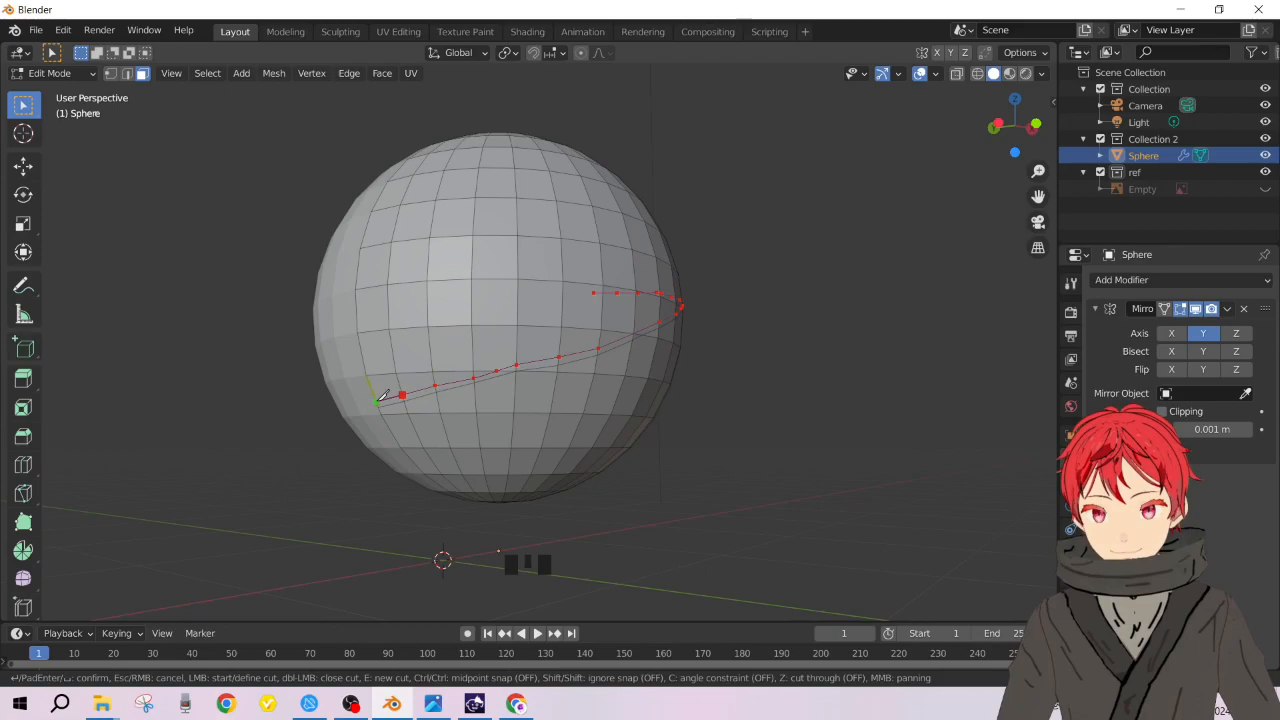
key("Return")
Step: Switch to edge selection and select the edge loop of the new cut just above the upper eyelid
middle_click_drag(378, 400, 514, 287)
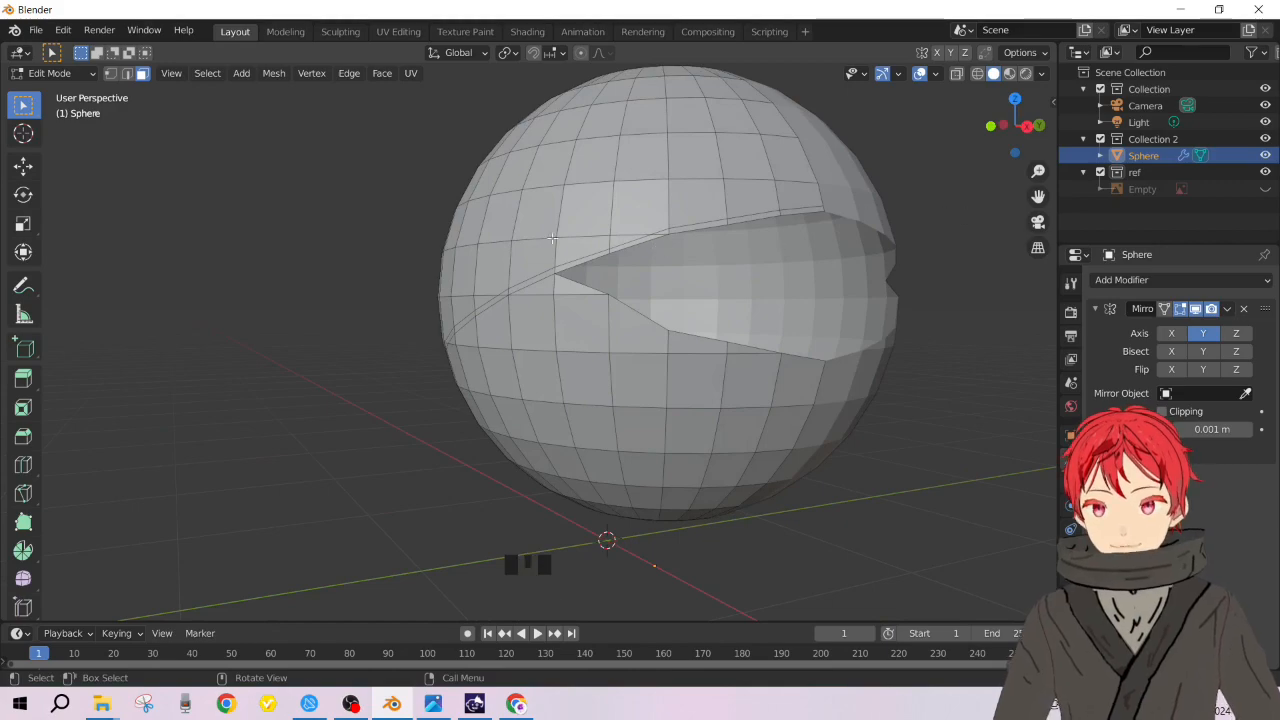
left_click(801, 208, "alt")
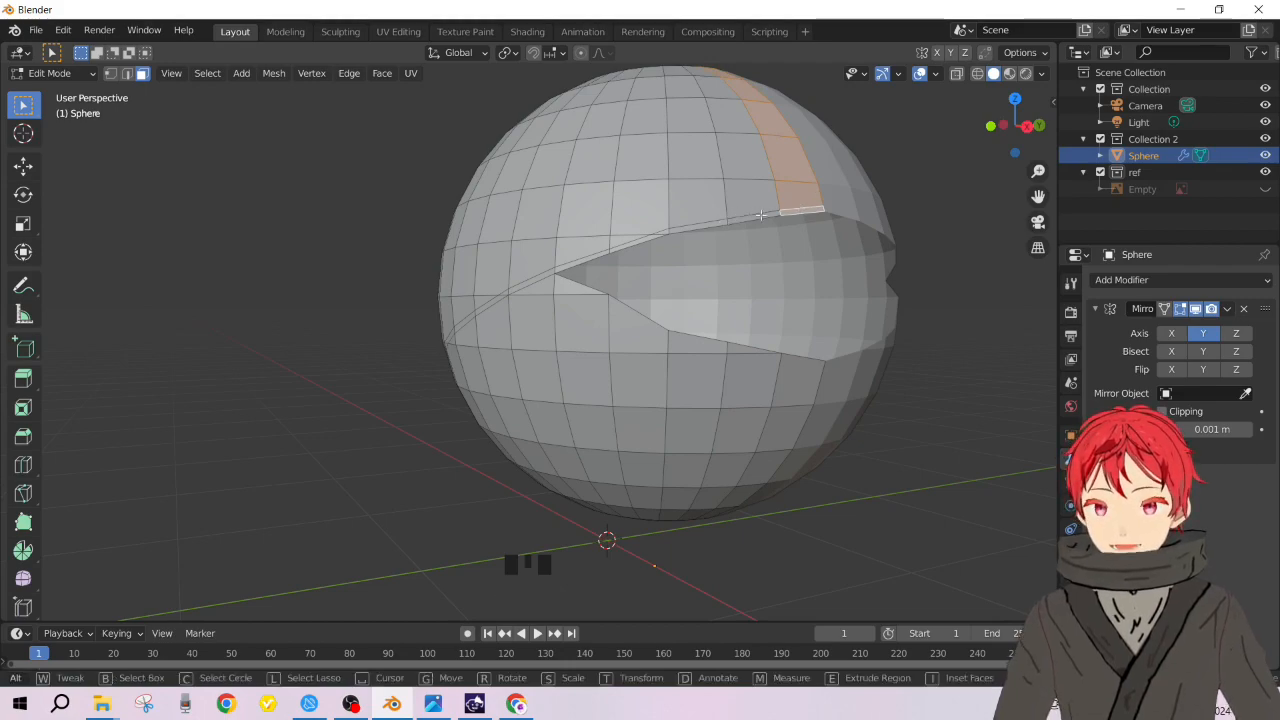
left_click(758, 213)
key("2")
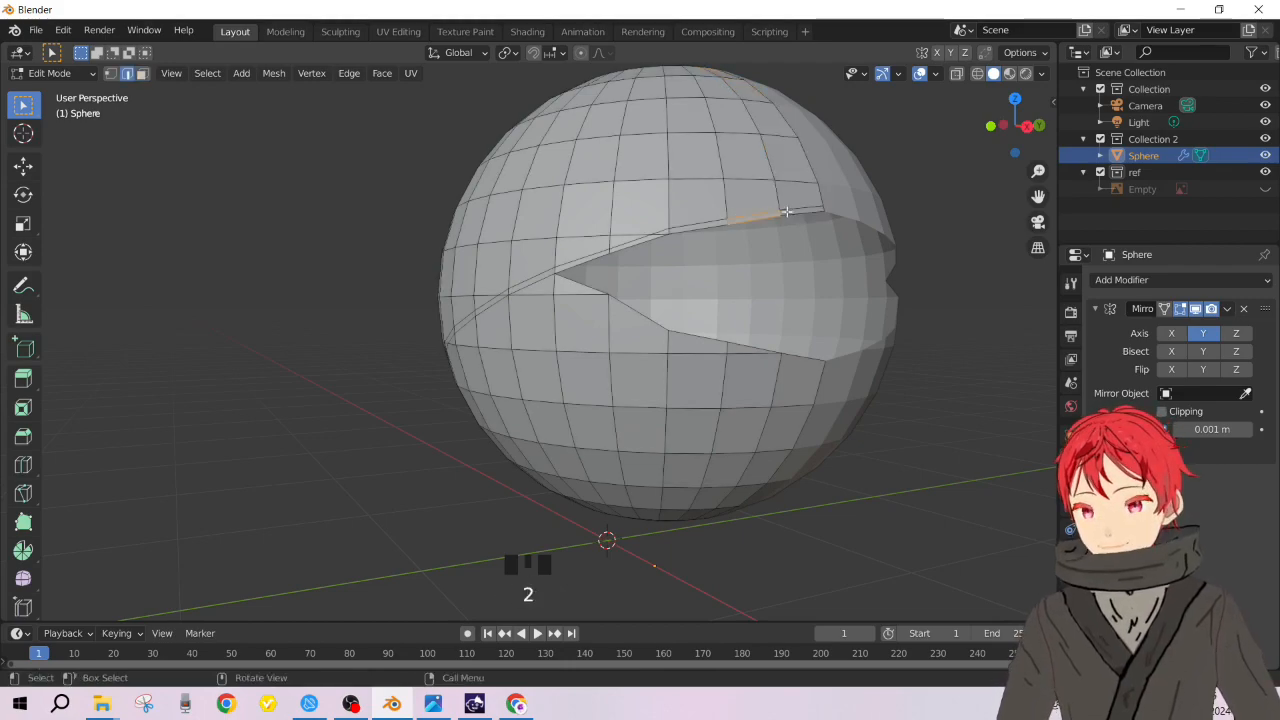
left_click(798, 207, "alt")
Step: Inspect the selected edge loop and the eye opening from the side and the front
middle_click_drag(798, 207, 627, 284)
scroll(608, 309, "up", 3)
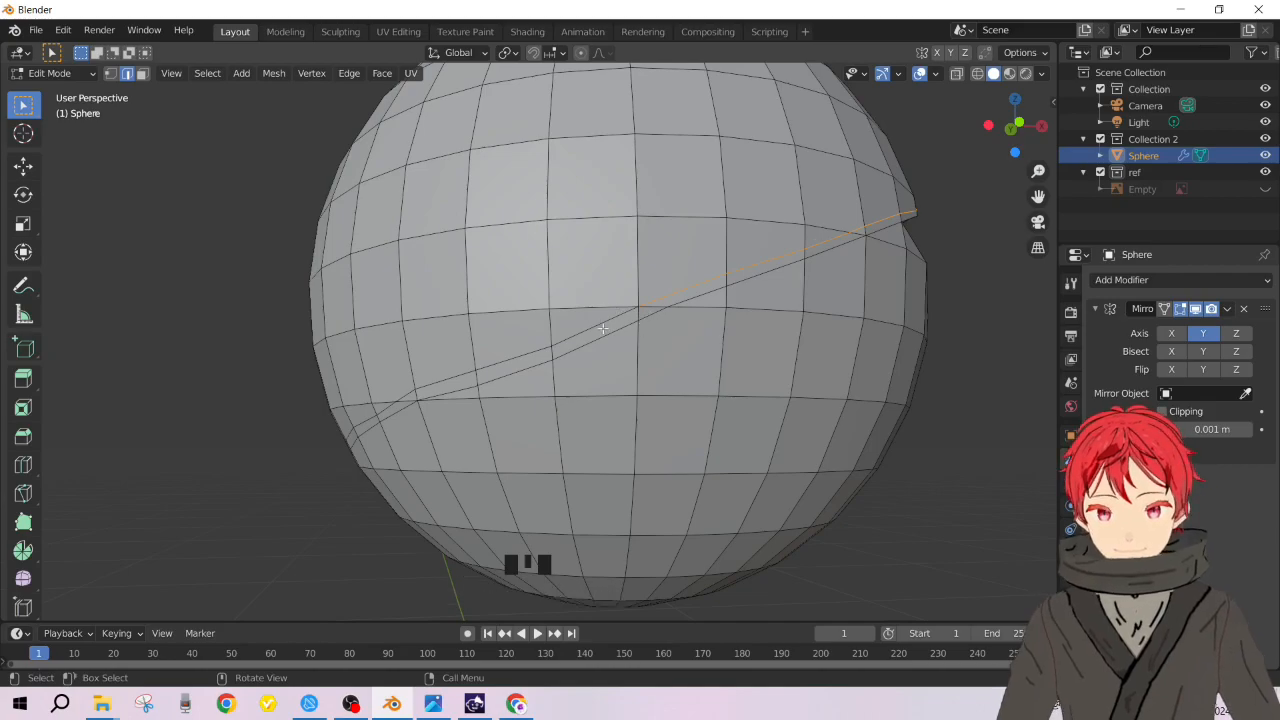
scroll(797, 313, "down", 5)
middle_click_drag(797, 311, 680, 335)
scroll(640, 330, "up", 3)
scroll(625, 342, "down", 4)
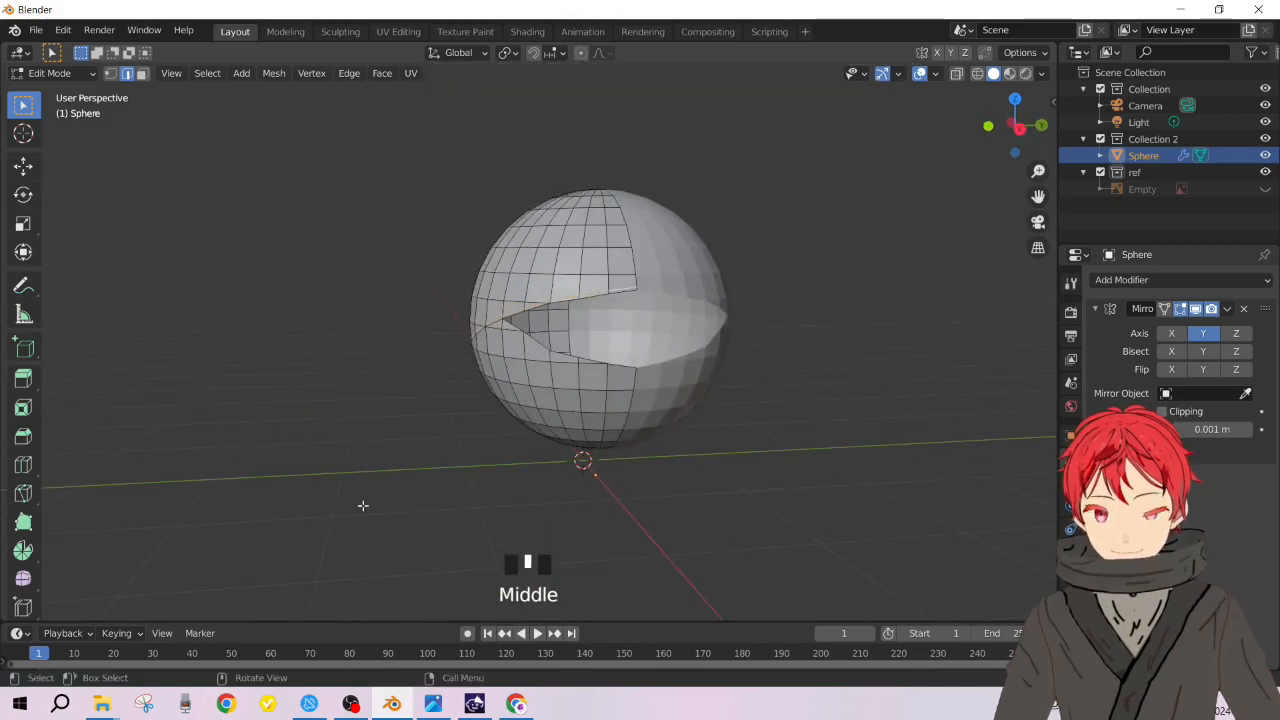
scroll(720, 290, "up", 2)
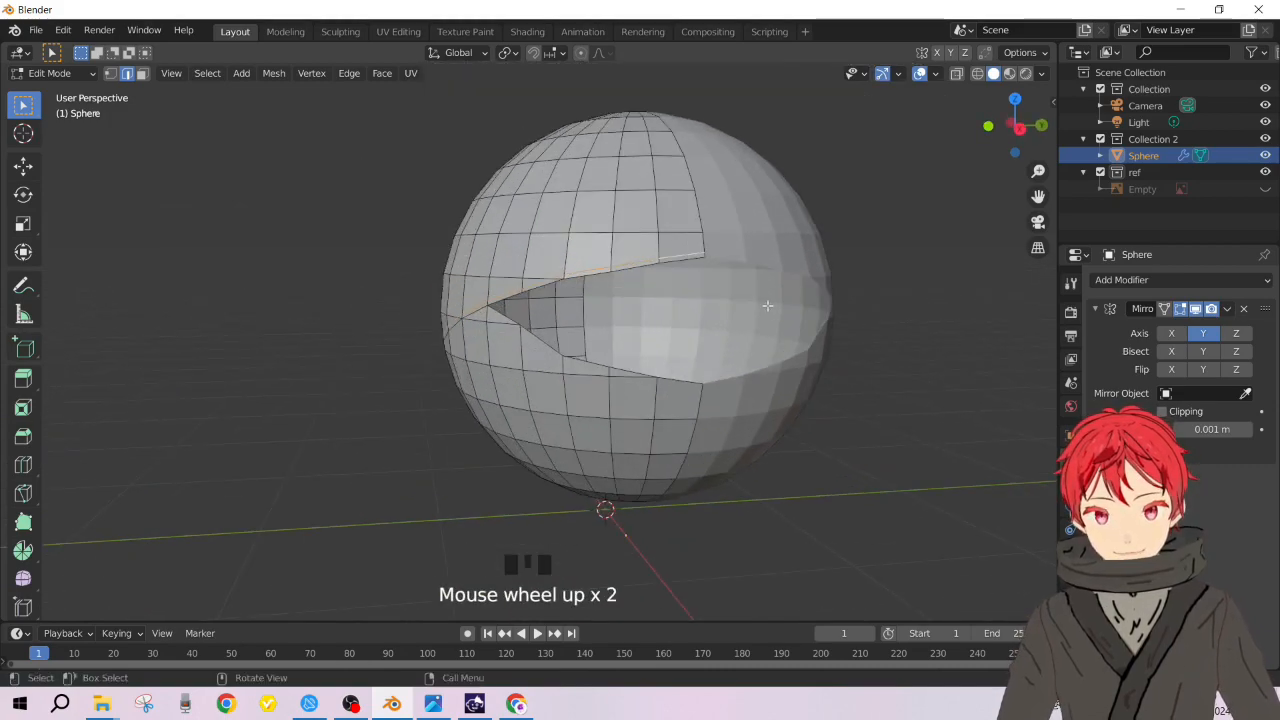
scroll(797, 320, "down", 2)
middle_click_drag(797, 320, 631, 514)
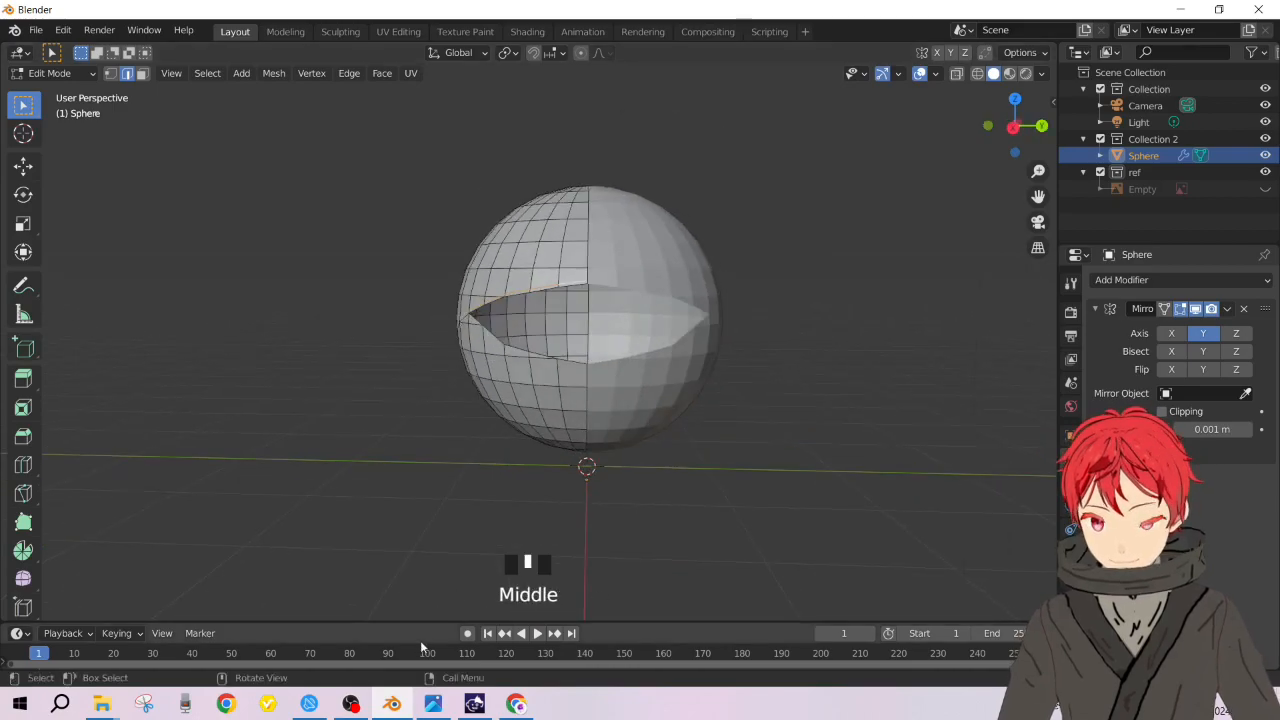
Step: Switch to the image viewer, browse the reference pictures and examine the closed third eye in KoishiSmile.jpg, then return to Blender
left_click(433, 703)
scroll(783, 364, "up", 3)
scroll(783, 364, "down", 3)
left_click(1264, 347)
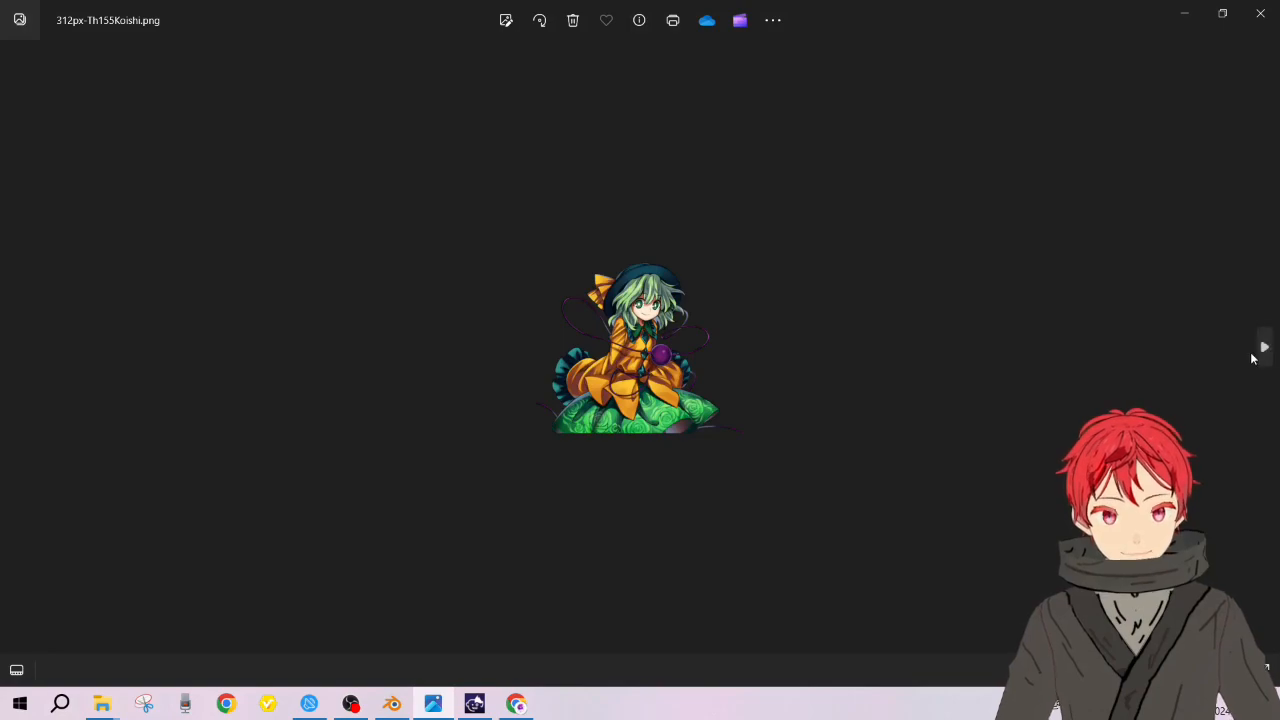
left_click(1263, 348)
scroll(874, 158, "up", 5)
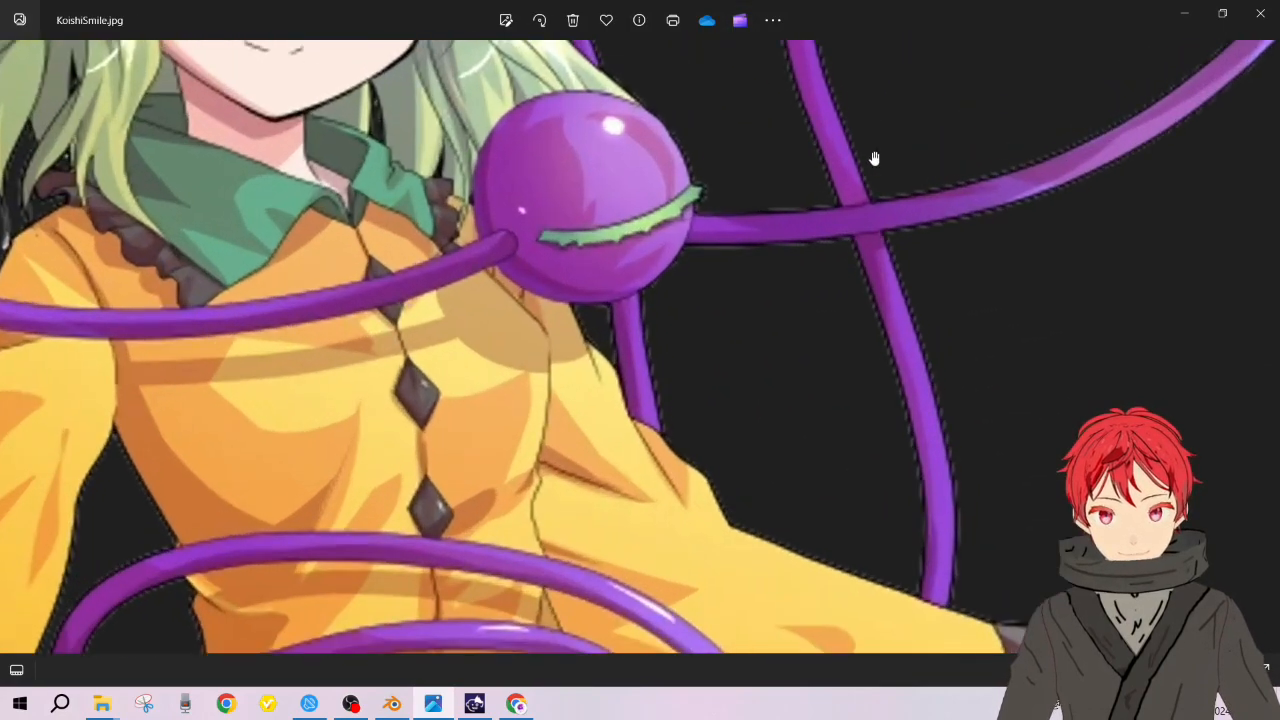
left_click_drag(874, 158, 743, 309)
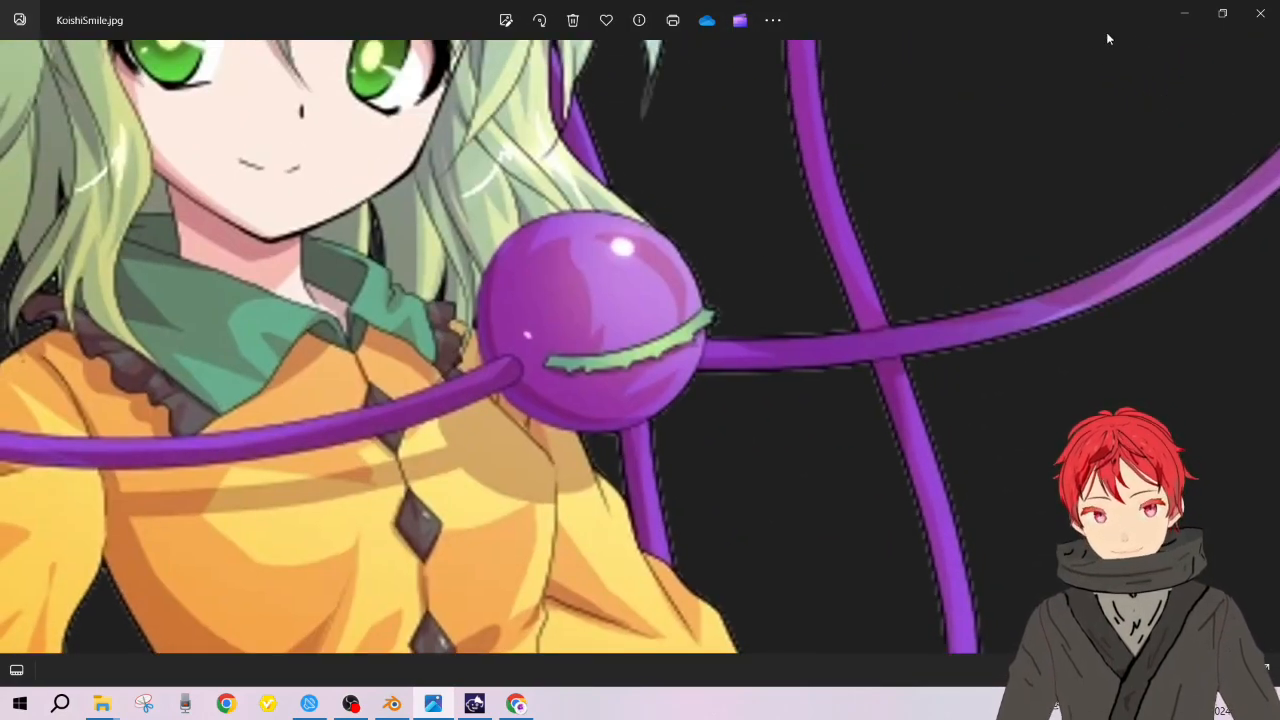
left_click(1184, 14)
left_click(789, 322)
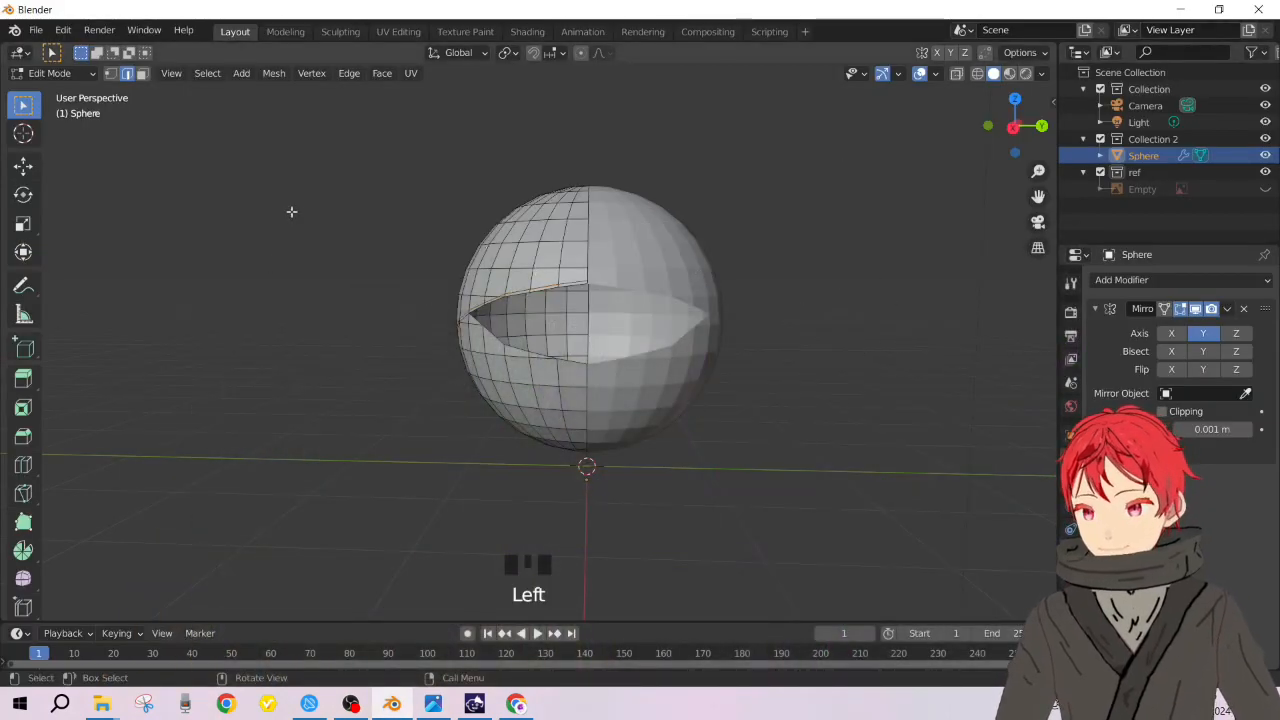
Step: Leave mesh editing and save the project as eye.blend in the 3rd eye folder under accecories
key("Tab")
key("ctrl+s")
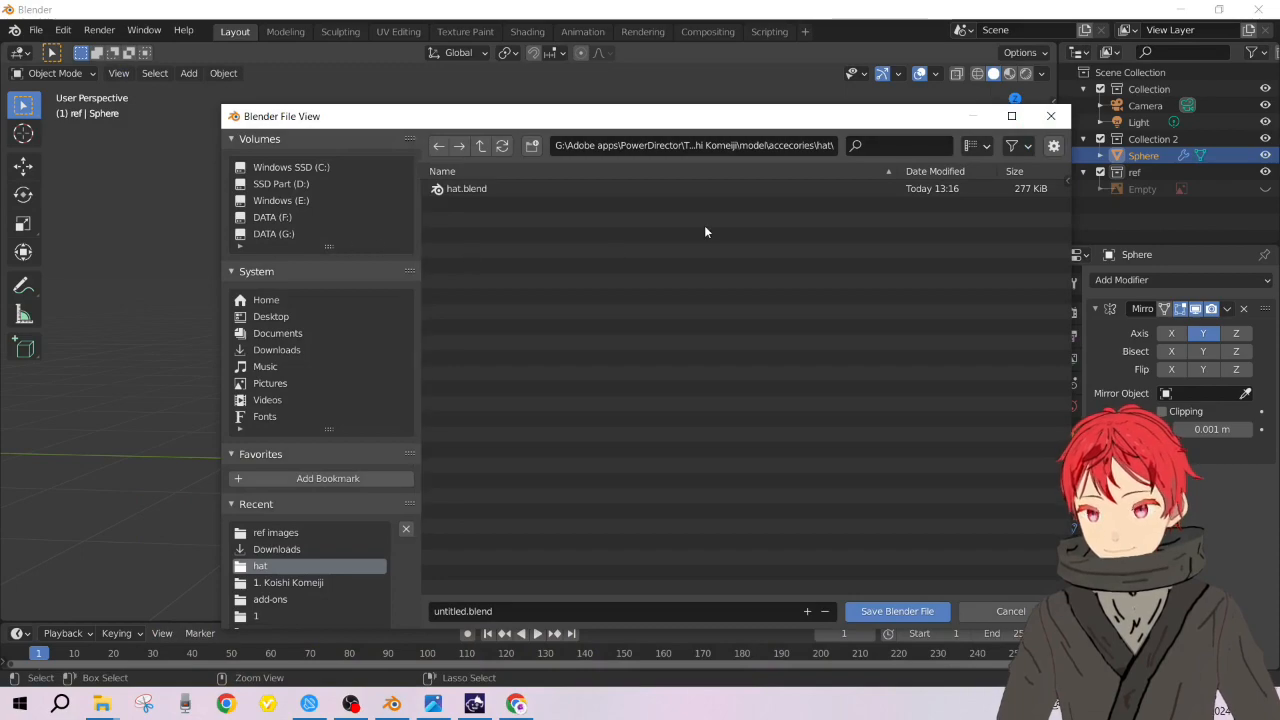
left_click(481, 146)
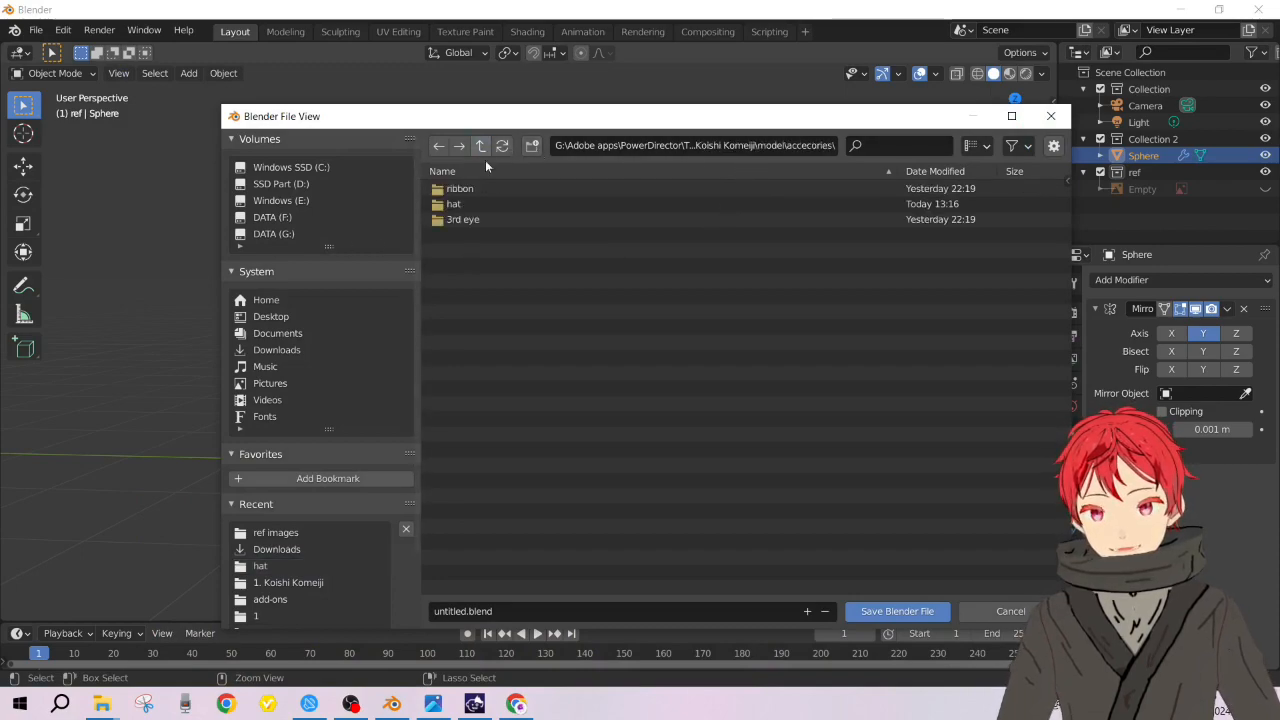
double_click(510, 217)
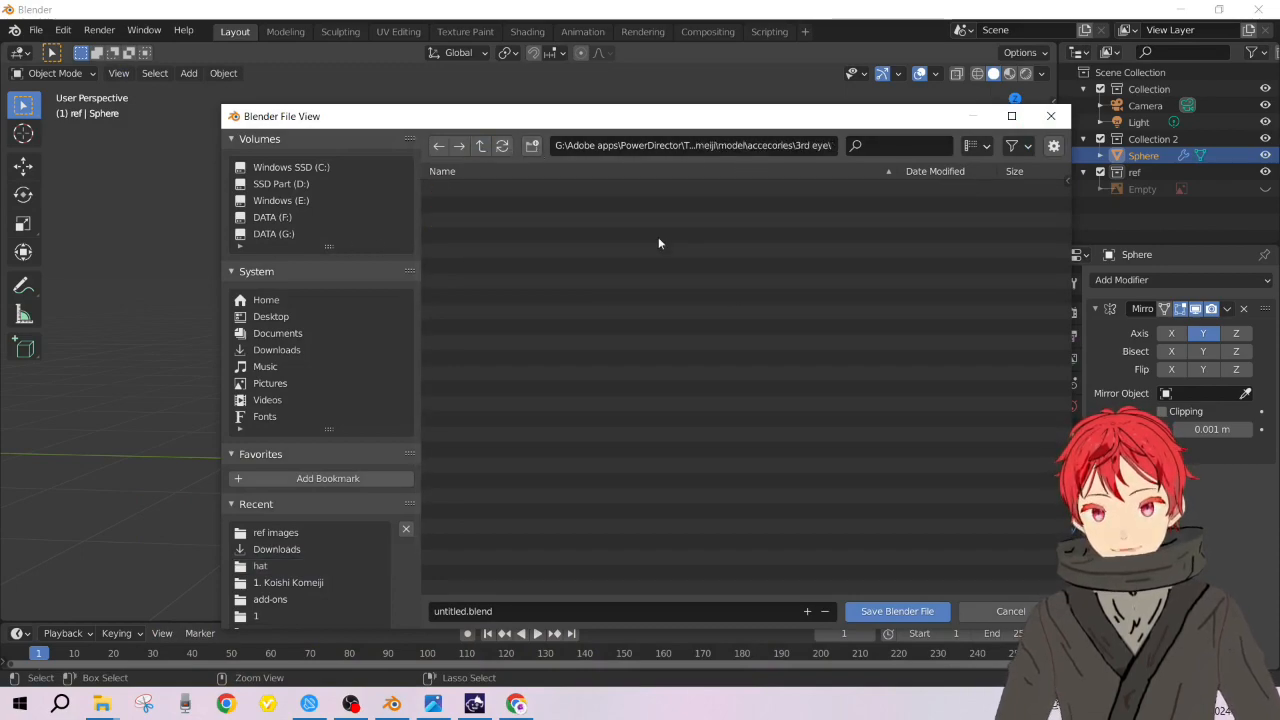
double_click(457, 611)
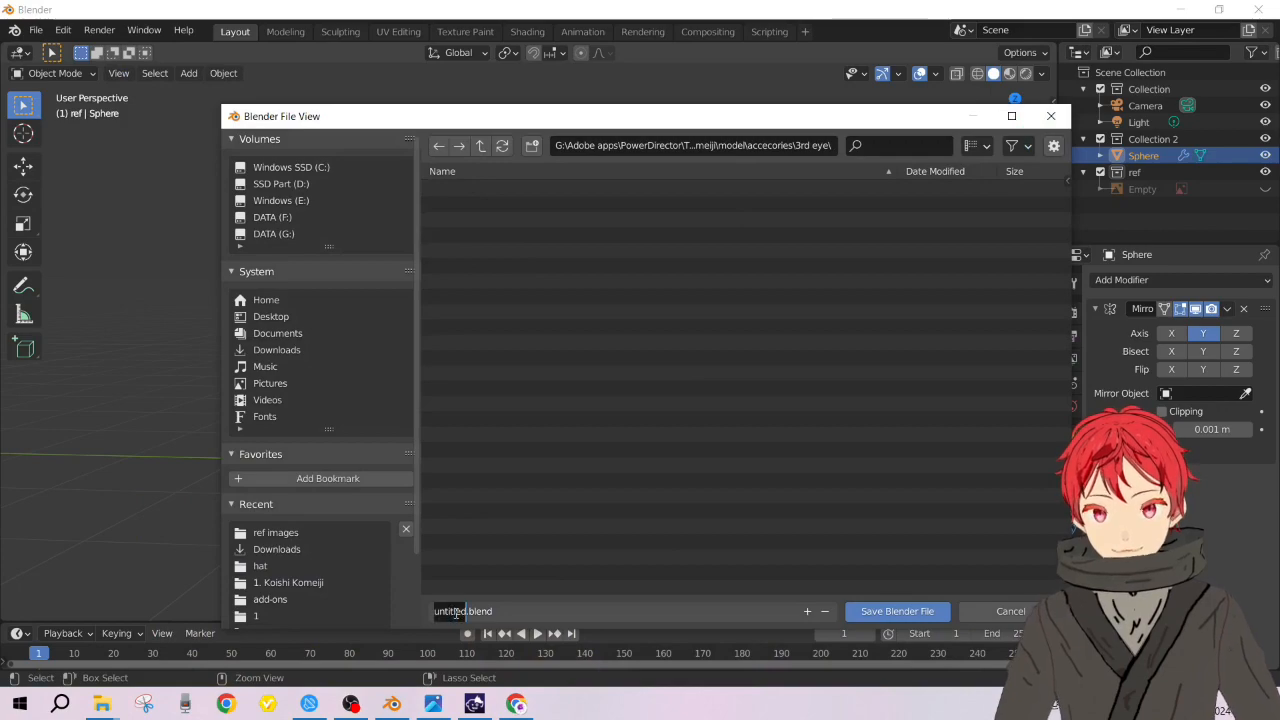
type("eye")
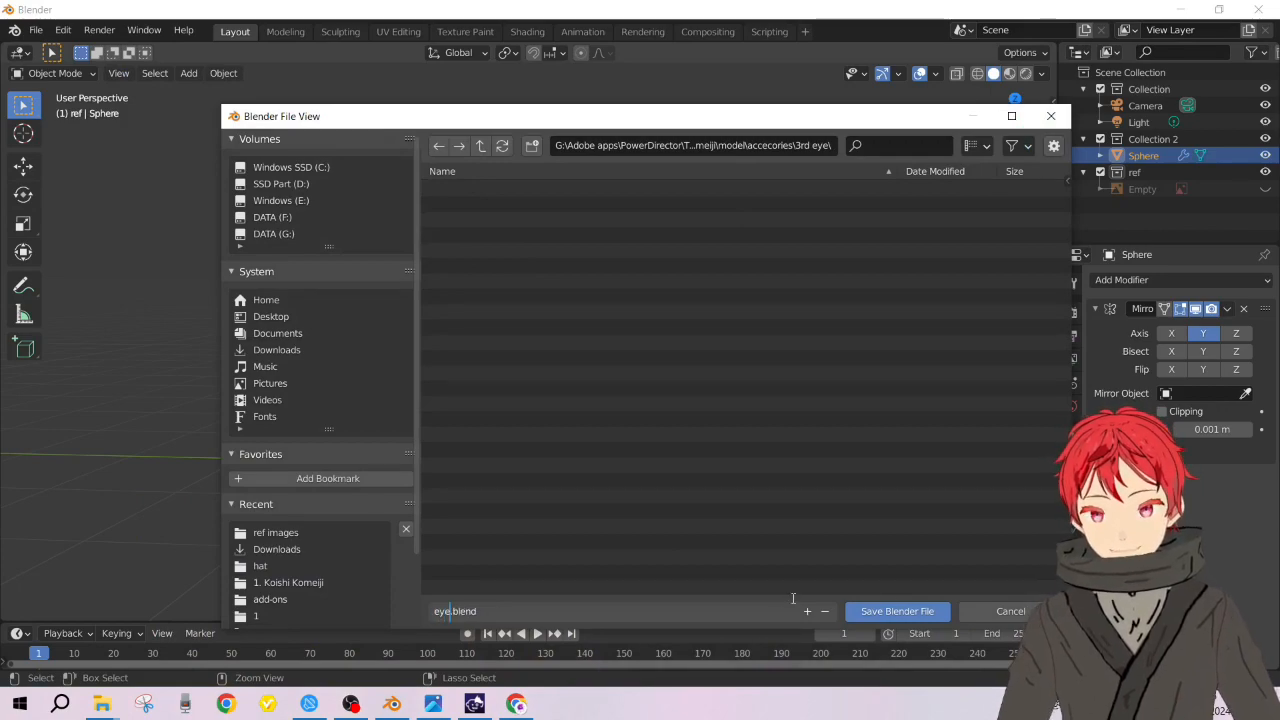
key("Return")
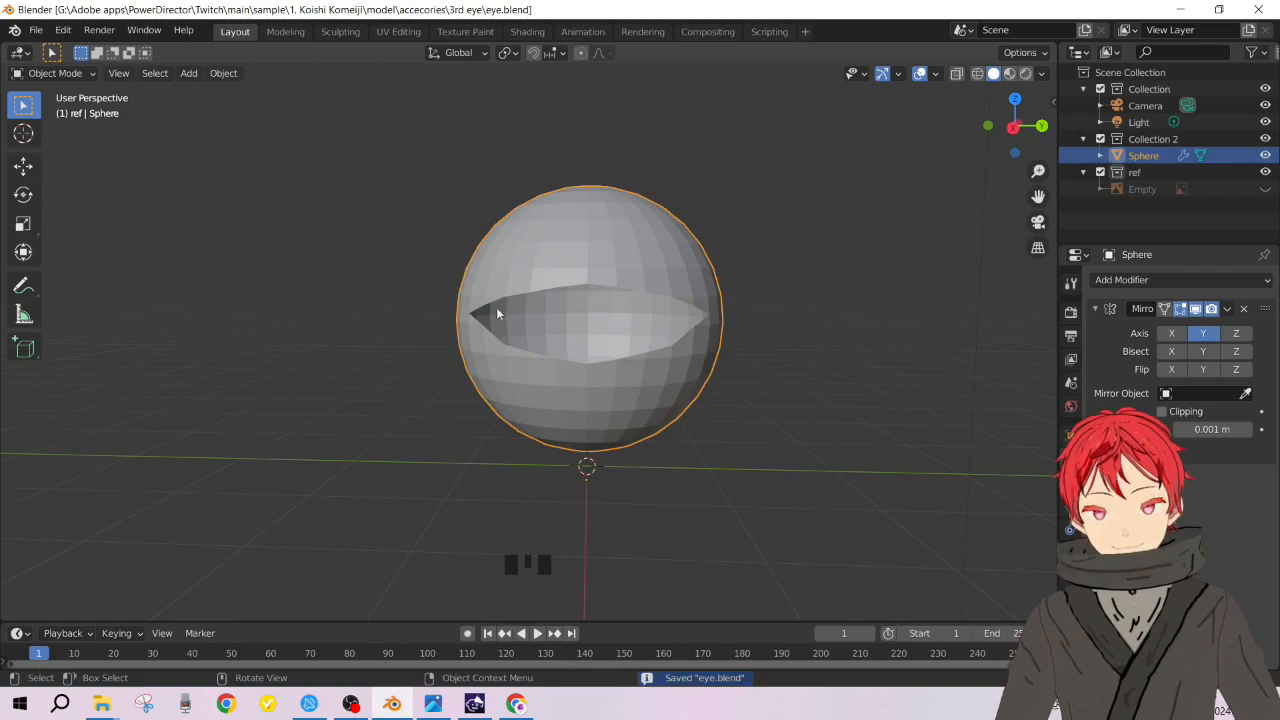
Step: Examine the eye opening from several angles, both as a finished object and with its mesh edges shown
mouse_move(490, 313)
middle_mouse_down()
mouse_move(520, 309)
mouse_move(534, 323)
mouse_move(480, 297)
middle_mouse_up()
scroll(549, 317, "up", 3)
scroll(549, 317, "down", 3)
middle_click_drag(613, 321, 548, 313)
scroll(548, 313, "up", 2)
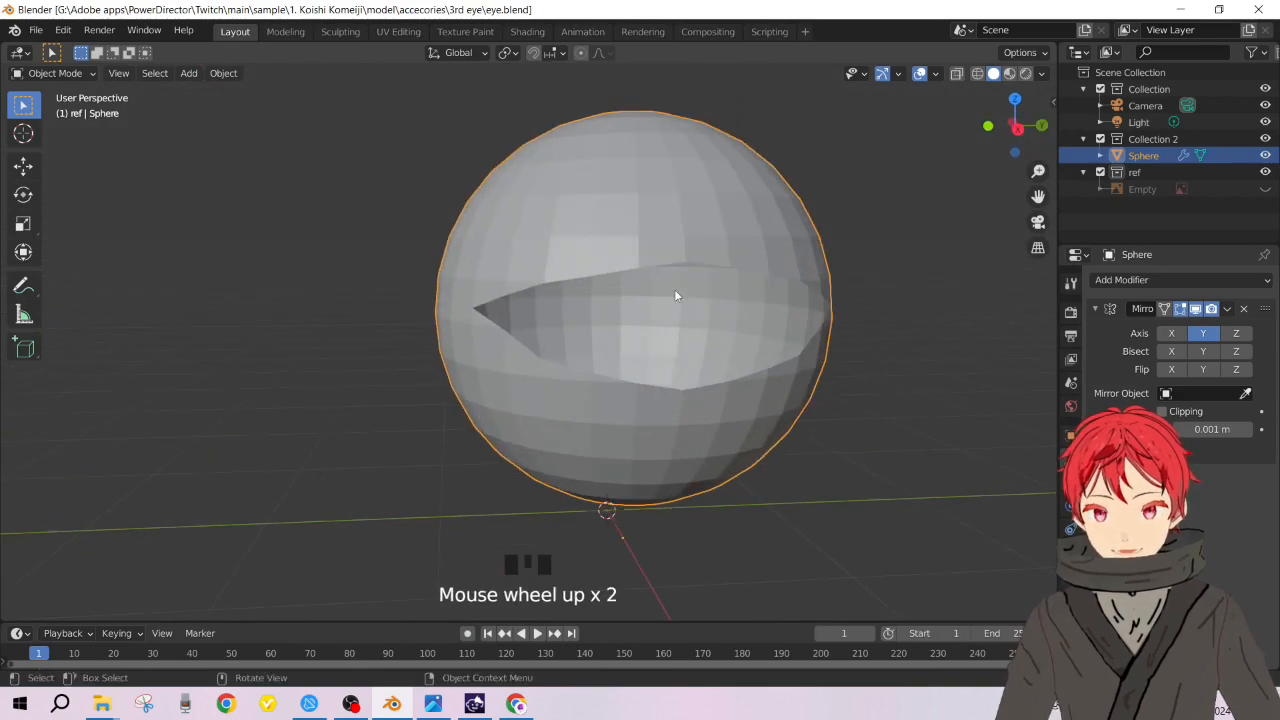
key("Tab")
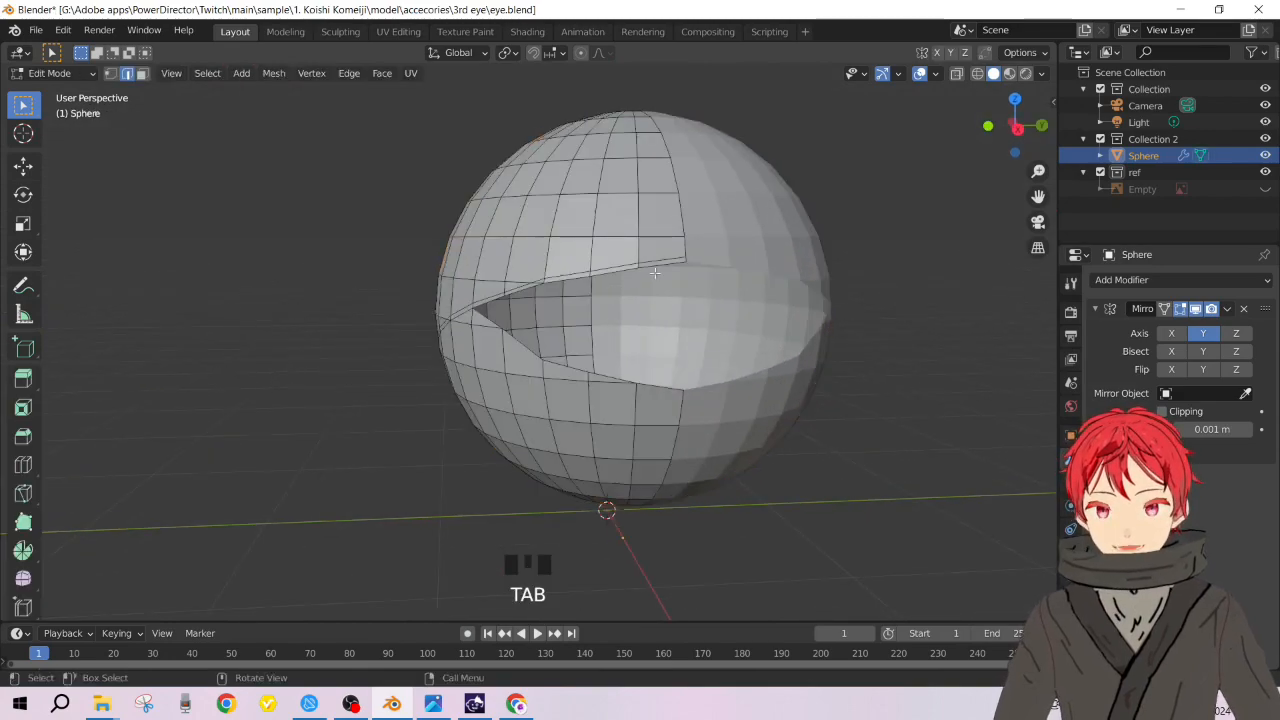
key("Tab")
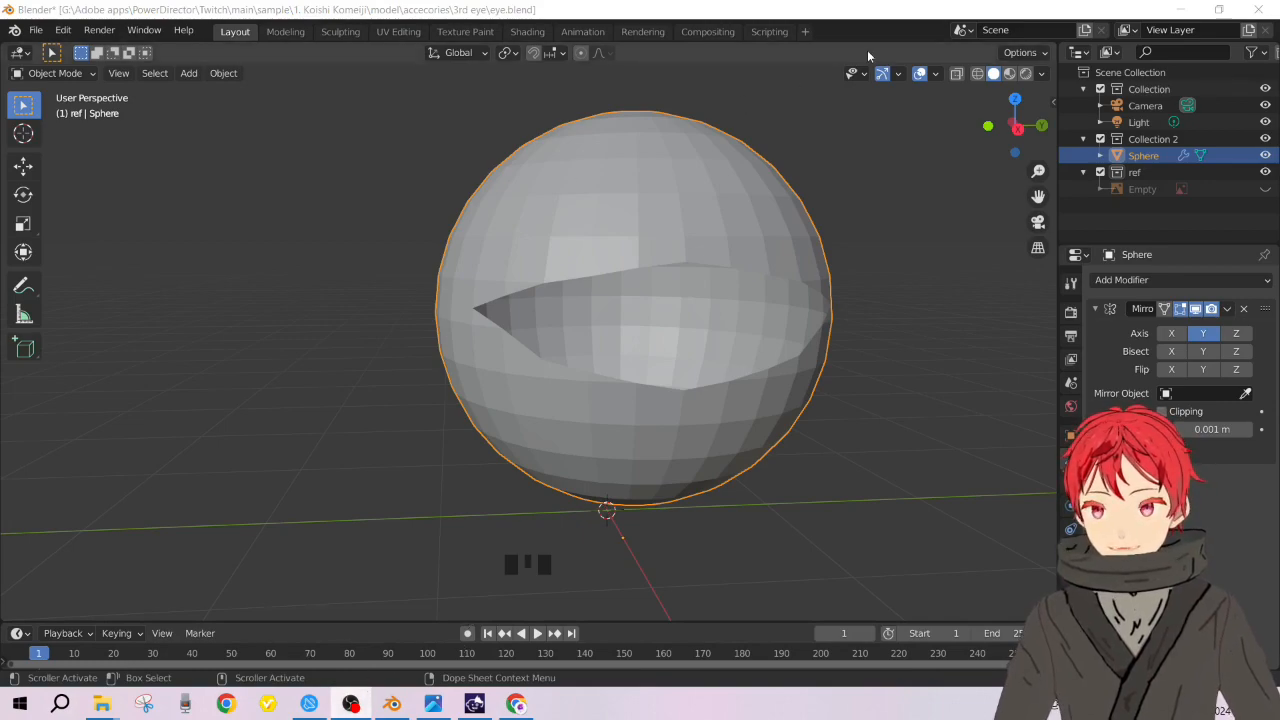
Step: Rename the Sphere object to capsule
left_click(1150, 155)
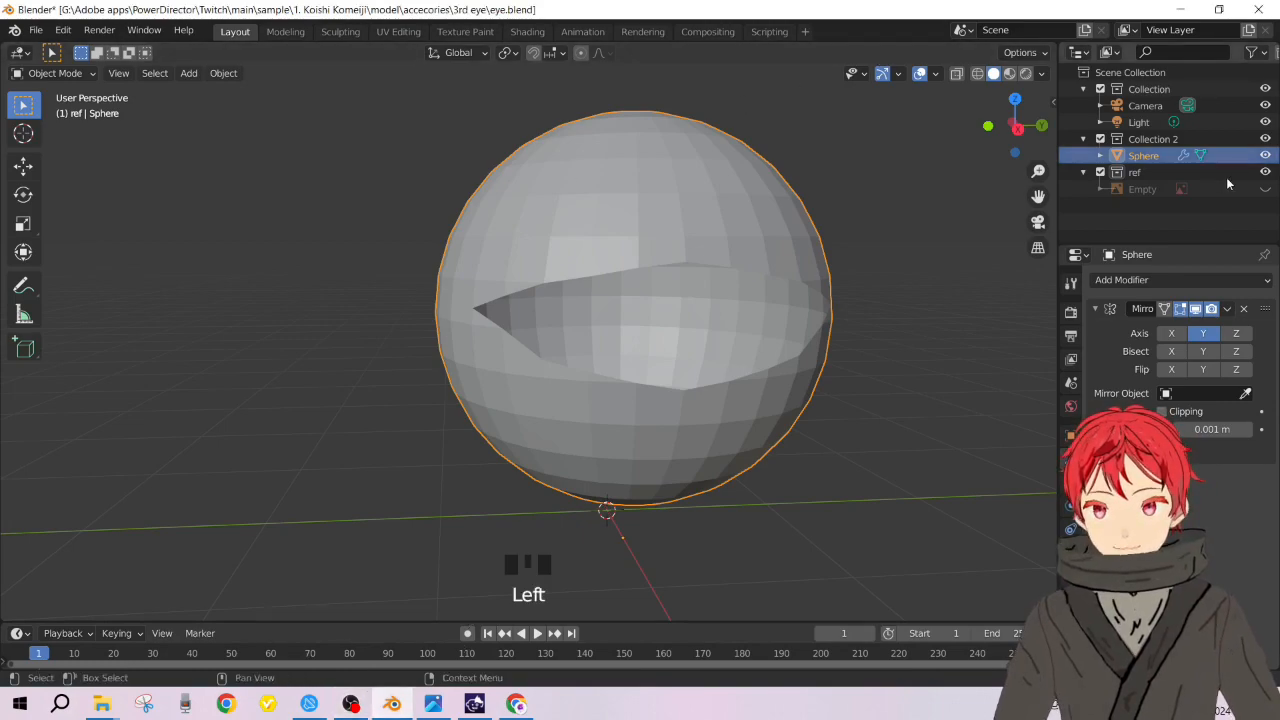
double_click(1151, 155)
left_click(1152, 156)
type("eyeb")
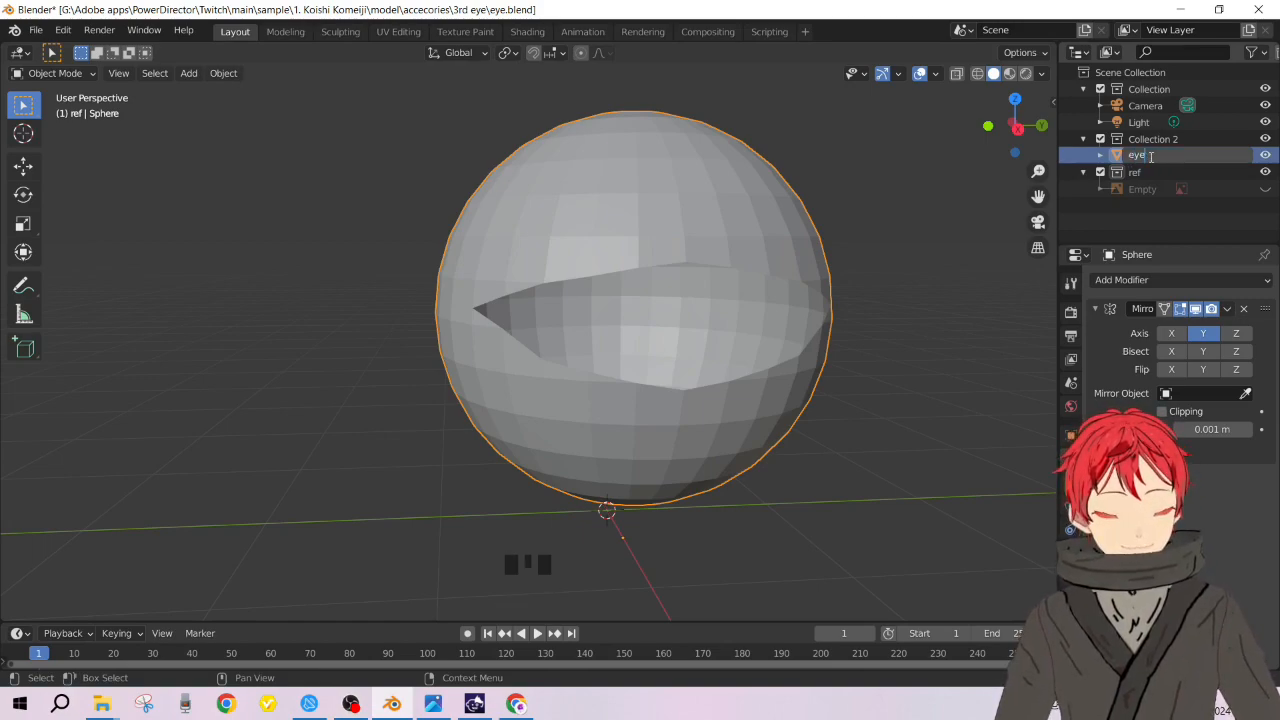
key("BackSpace")
key("BackSpace")
key("BackSpace")
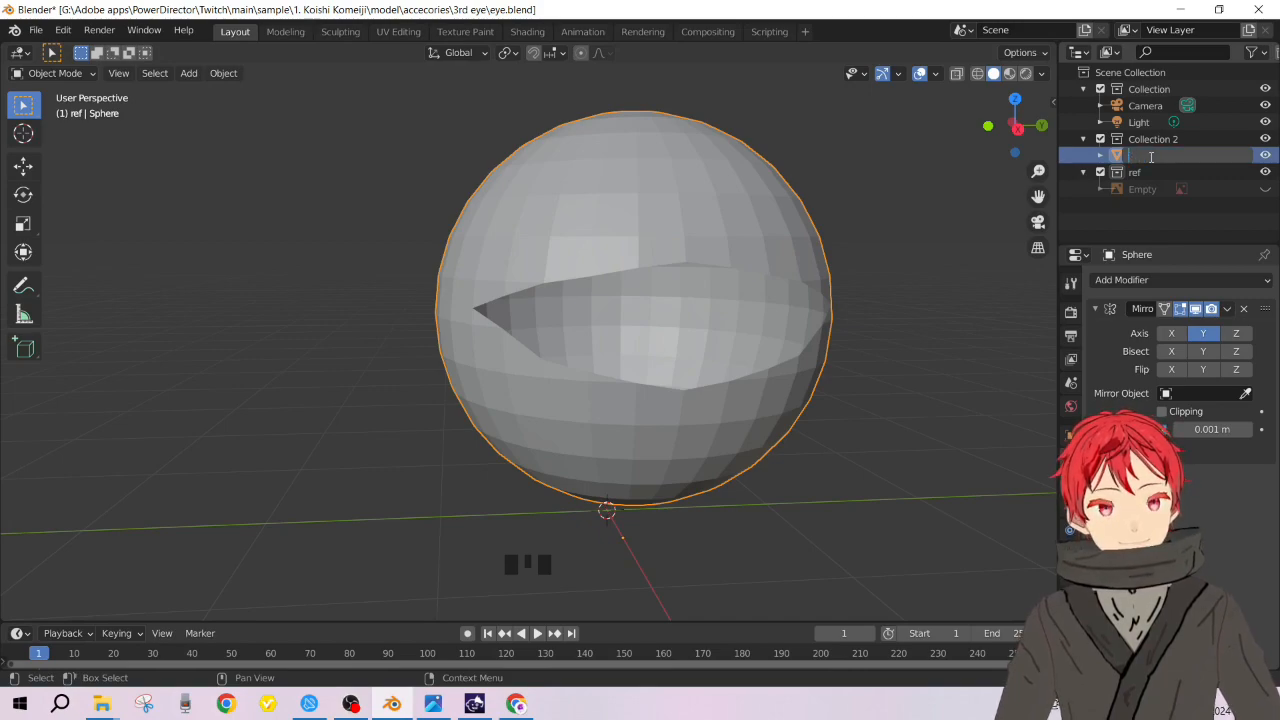
type("sphere")
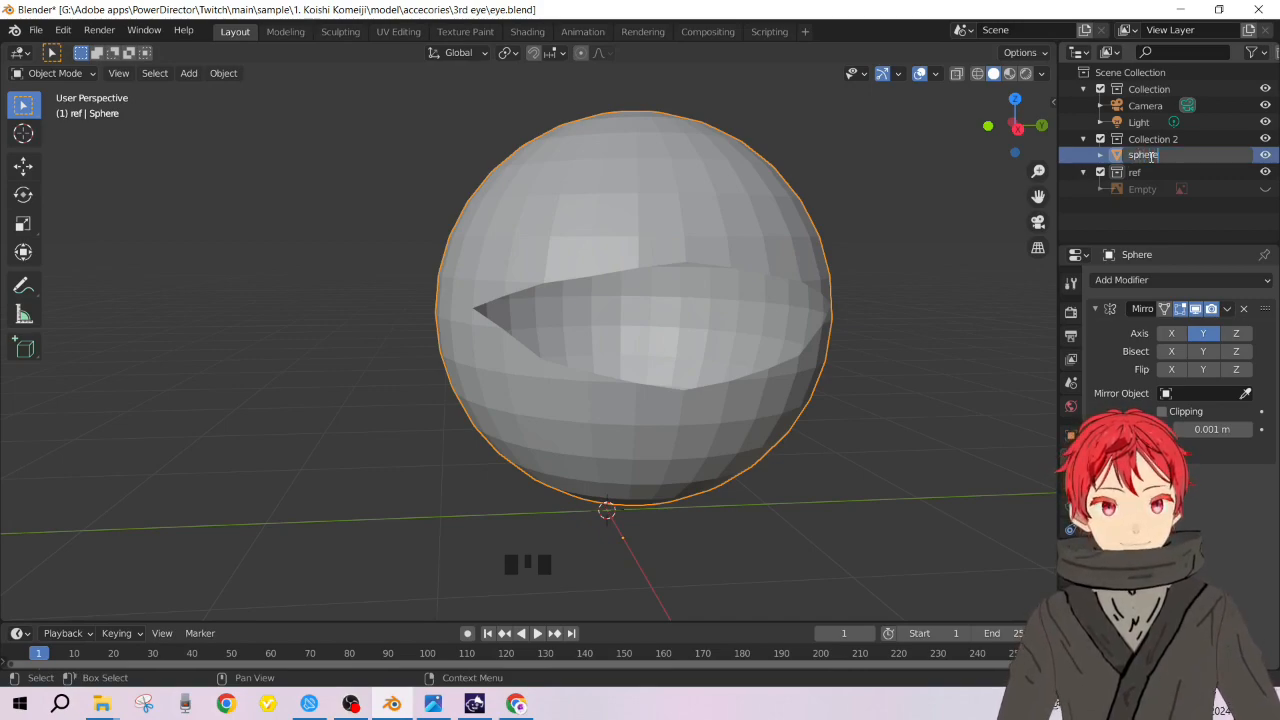
key("BackSpace")
key("BackSpace")
key("BackSpace")
key("BackSpace")
key("BackSpace")
key("BackSpace")
type("capsule")
key("Return")
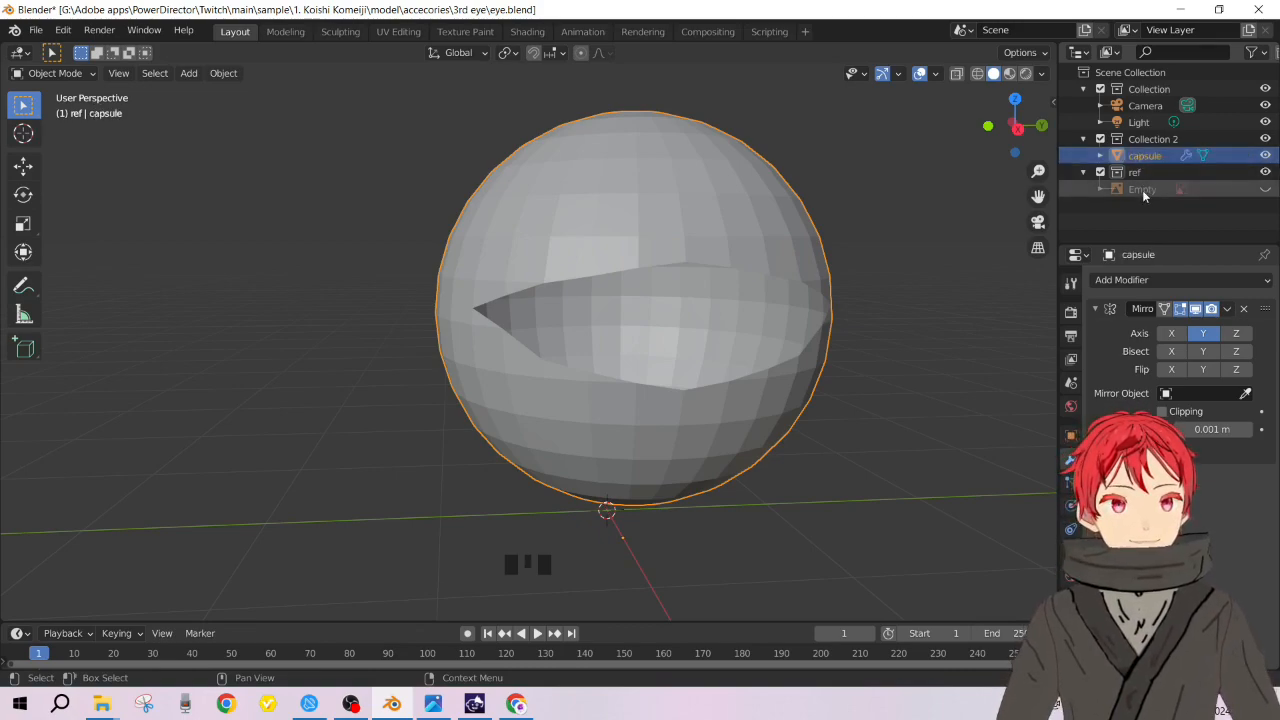
Step: Rename Collection 2 to obj
left_click(1150, 138)
double_click(1151, 138)
type("object")
key("BackSpace")
key("BackSpace")
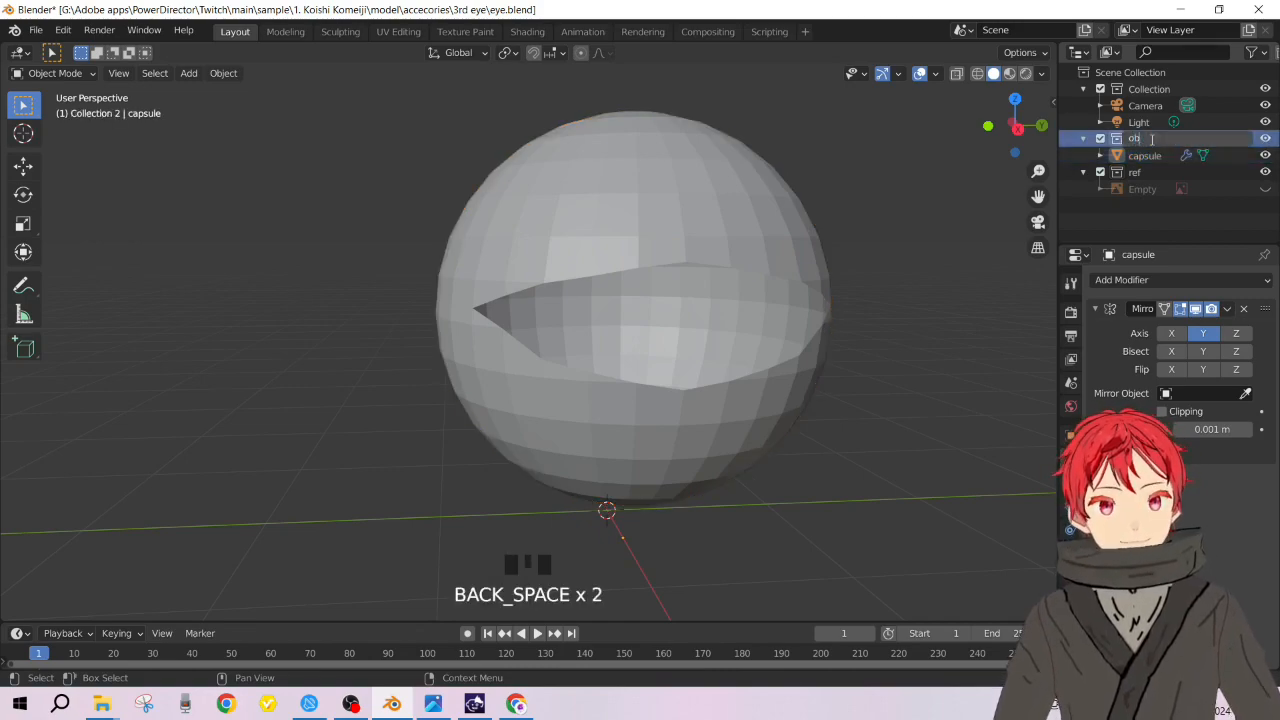
key("Return")
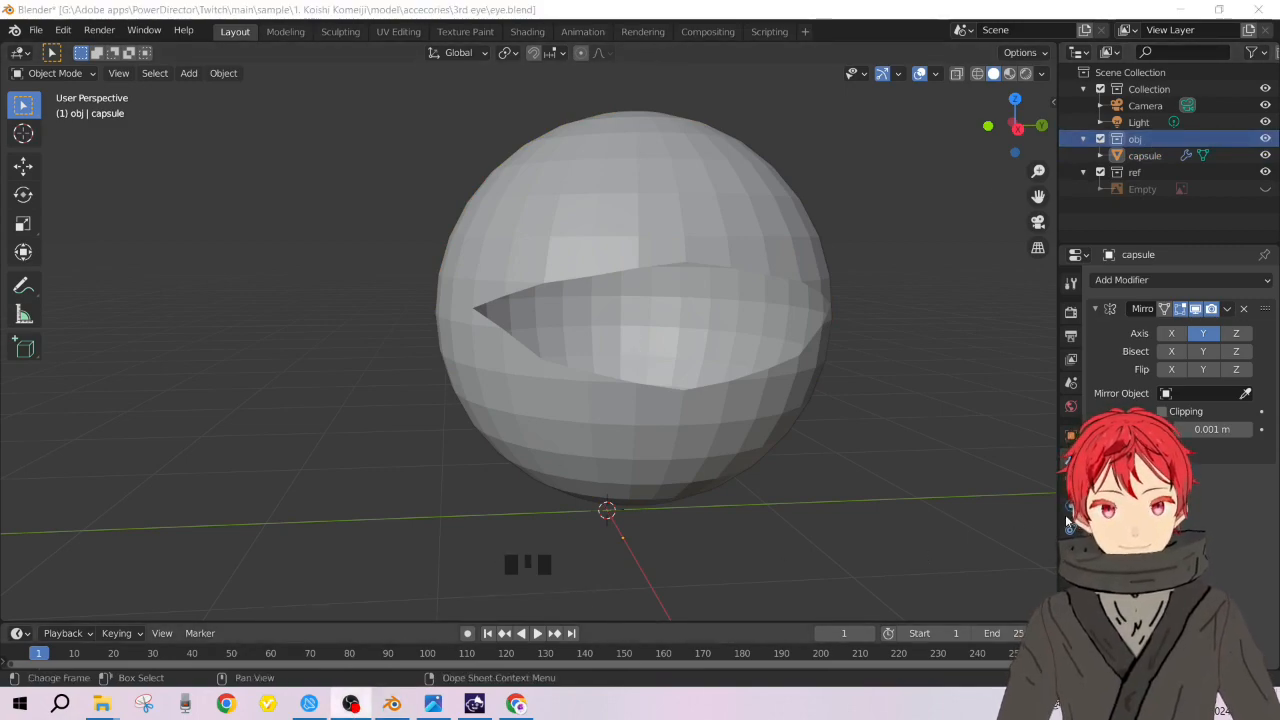
Step: Select the capsule object and hide it from the scene view
left_click(888, 36)
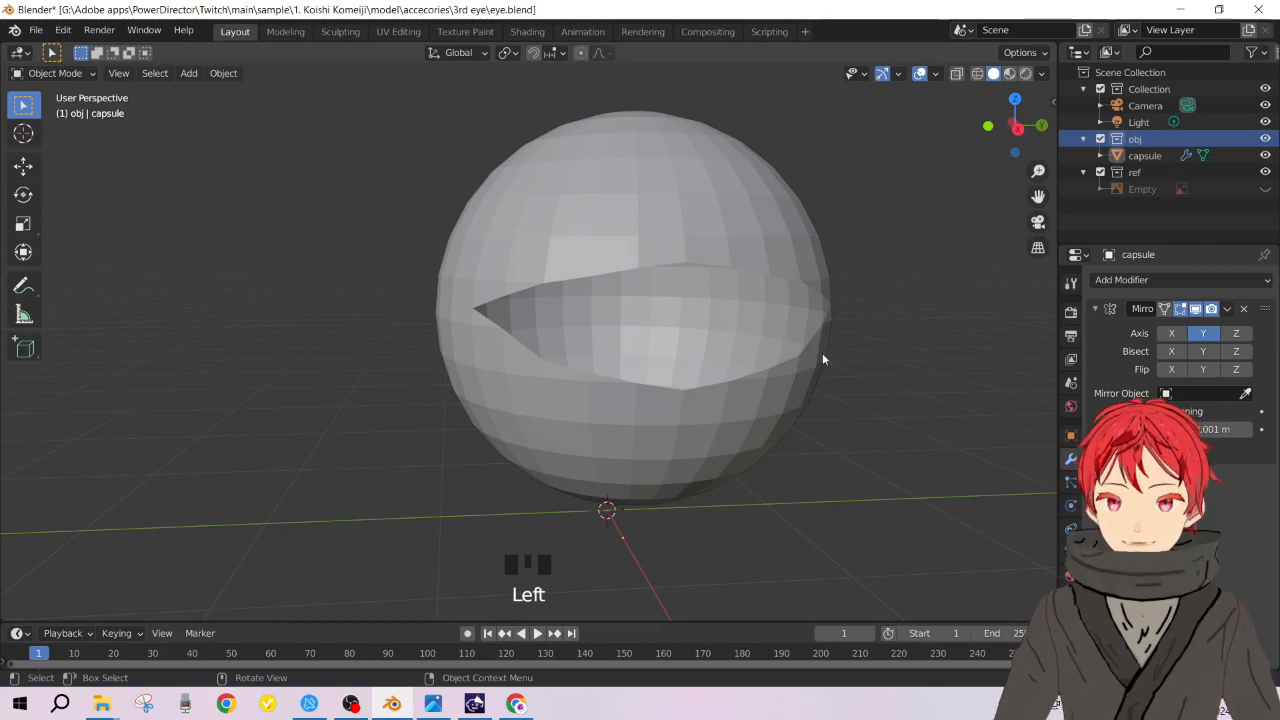
scroll(757, 360, "down", 1)
mouse_move(757, 360)
middle_mouse_down()
mouse_move(719, 361)
mouse_move(757, 380)
middle_mouse_up()
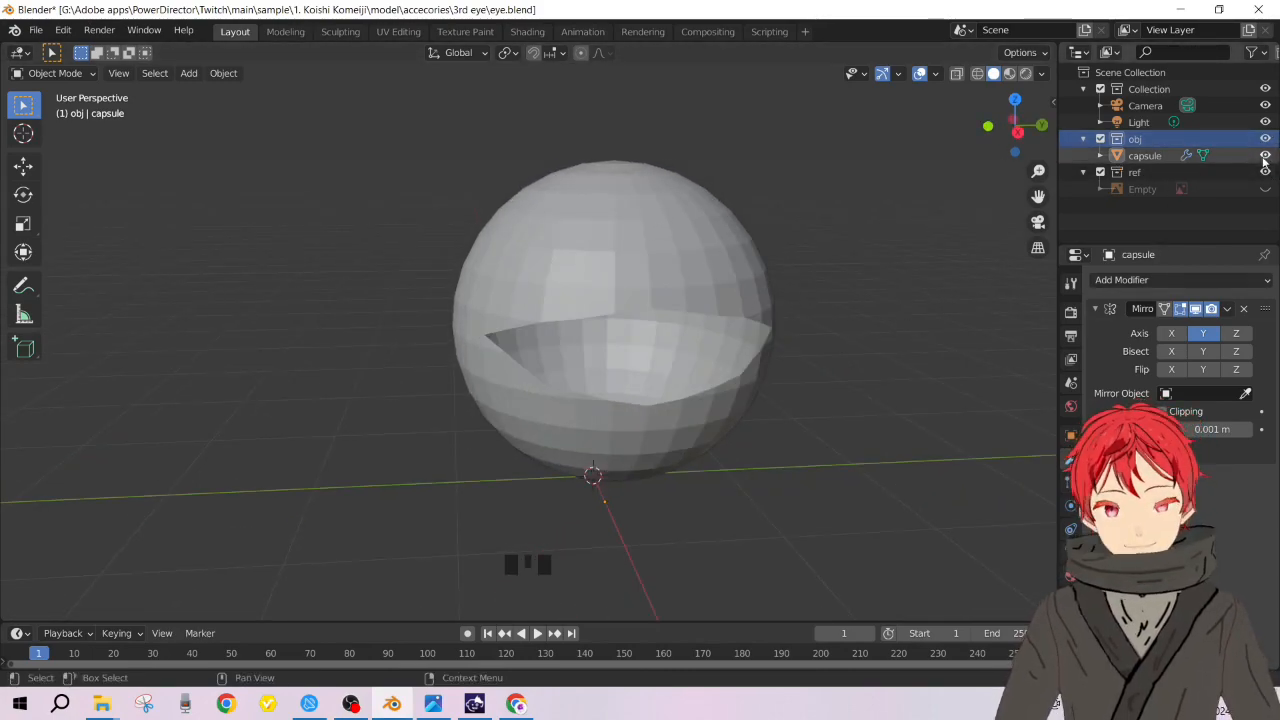
left_click(768, 305)
key("h")
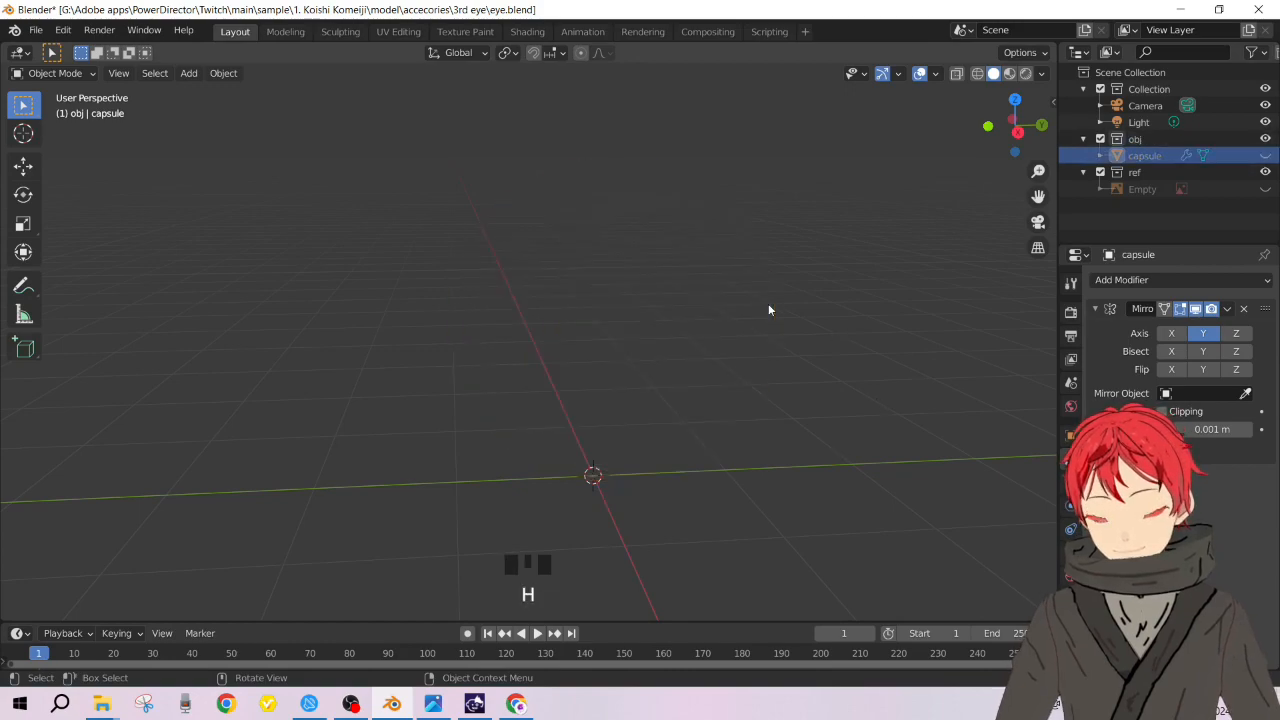
Step: Add a cube mesh at the 3D cursor in the obj collection
key("shift+a")
mouse_move(670, 287)
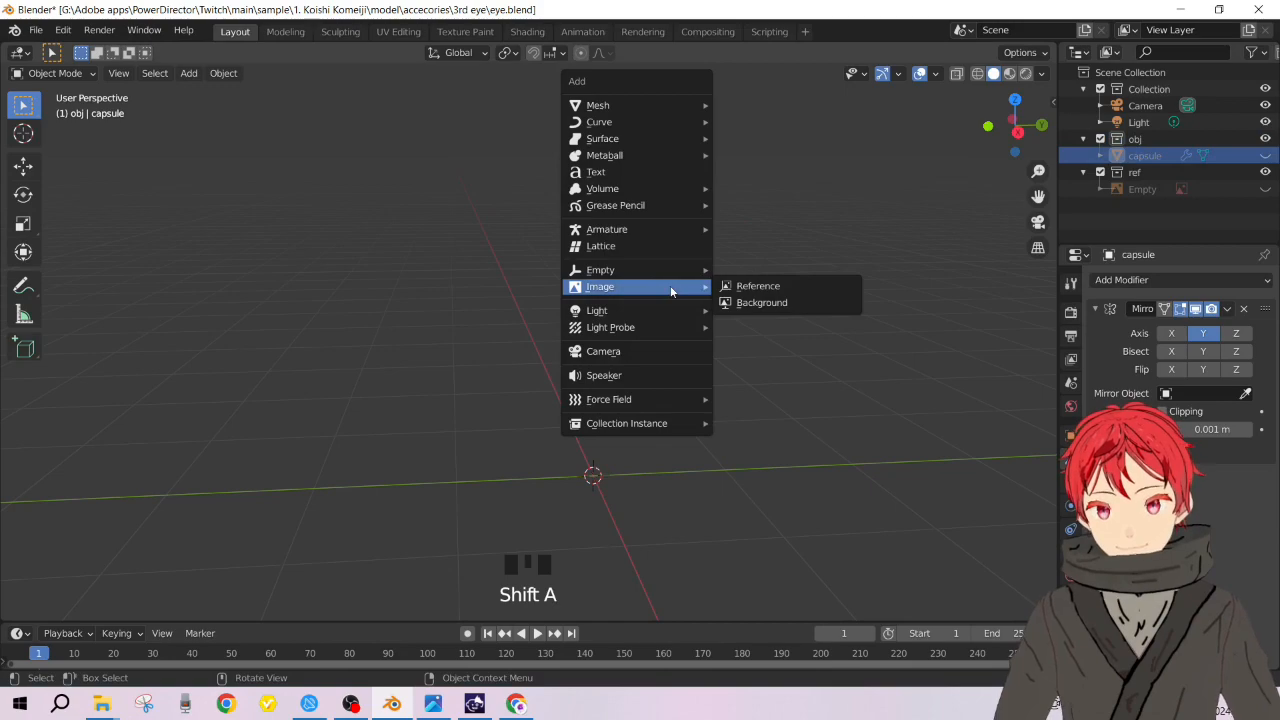
mouse_move(688, 108)
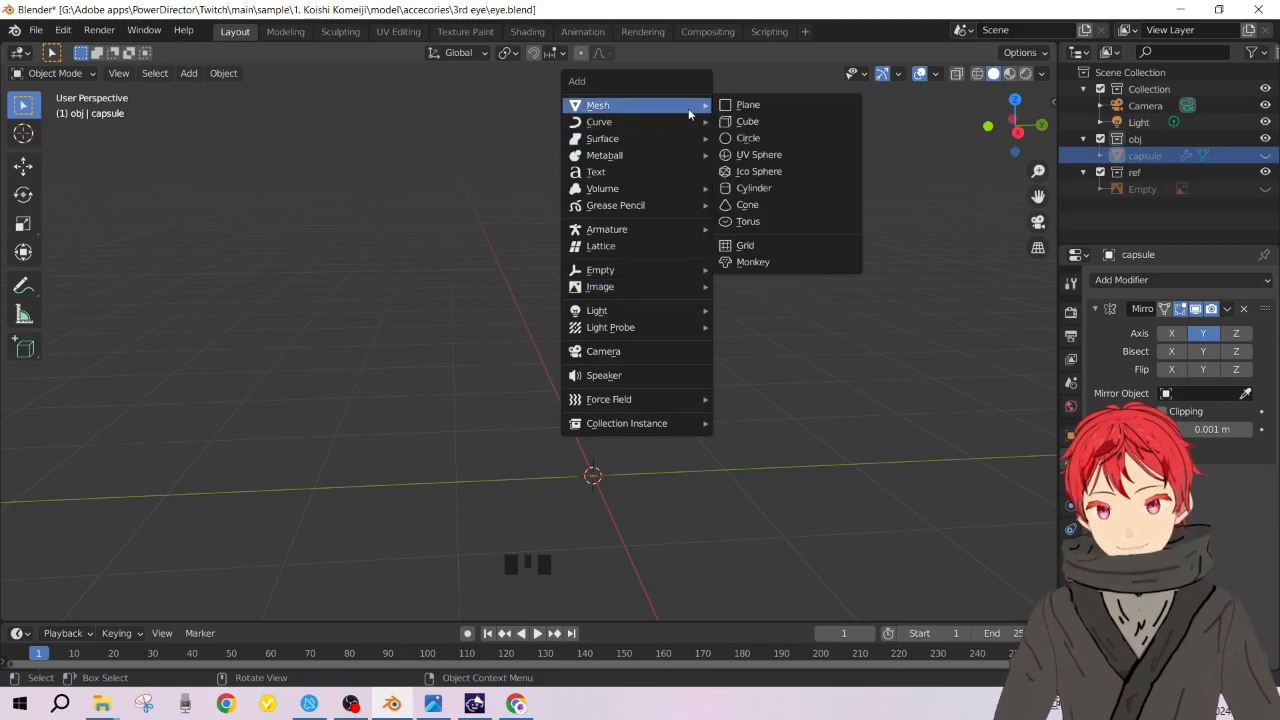
left_click(804, 126)
scroll(744, 414, "down", 5)
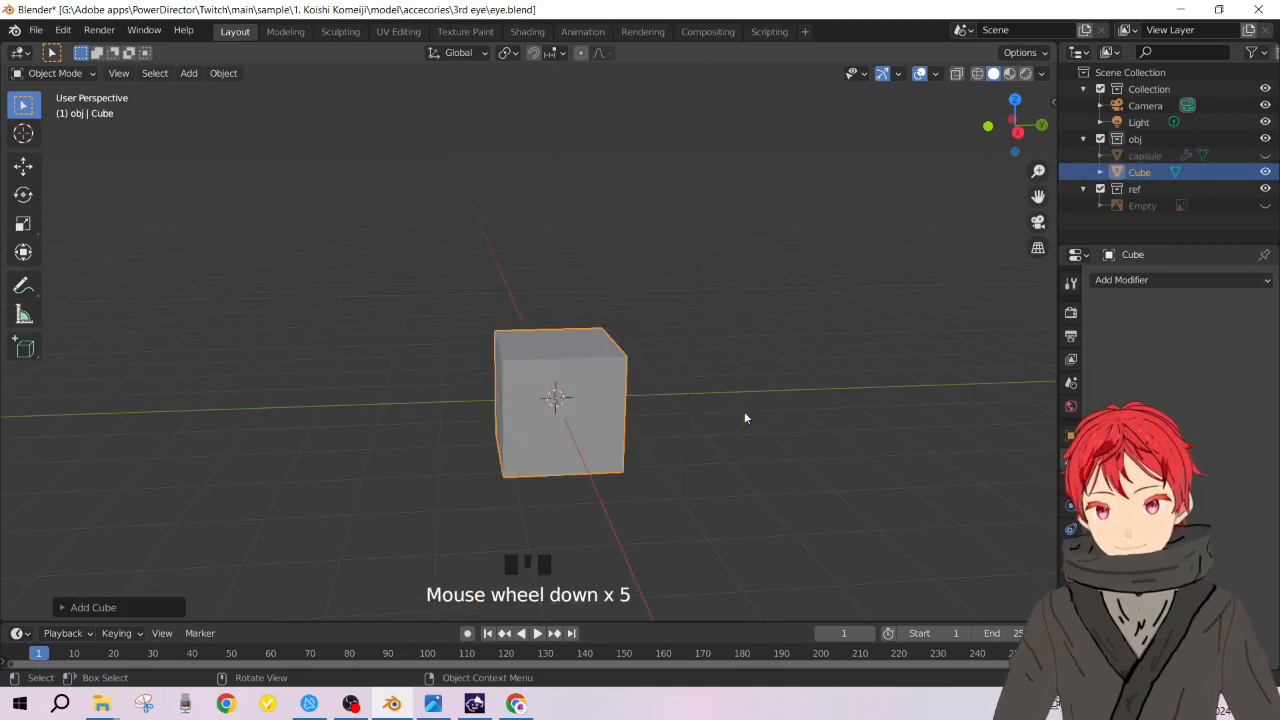
scroll(625, 460, "up", 3)
middle_click_drag(641, 469, 611, 397, "shift")
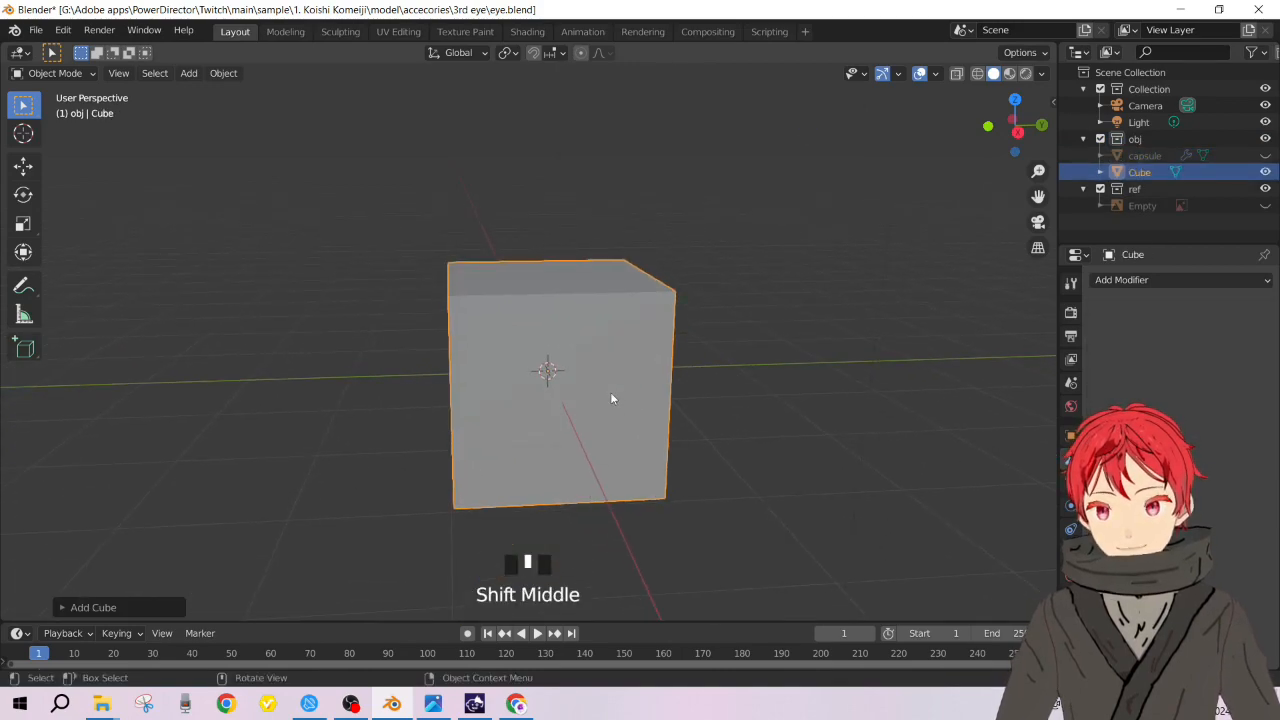
Step: Raise the cube along the Z axis above the 3D cursor
key("g")
key("z")
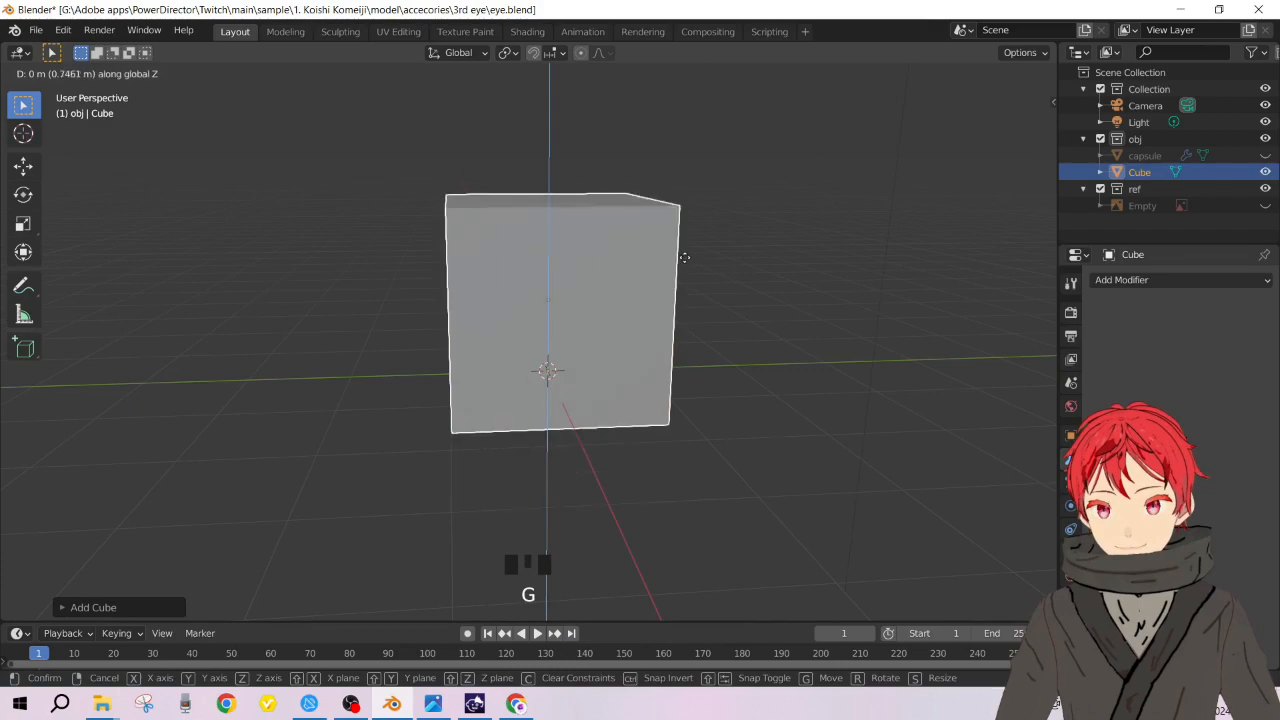
left_click(677, 292)
middle_click_drag(677, 292, 657, 323)
middle_click_drag(491, 366, 451, 368)
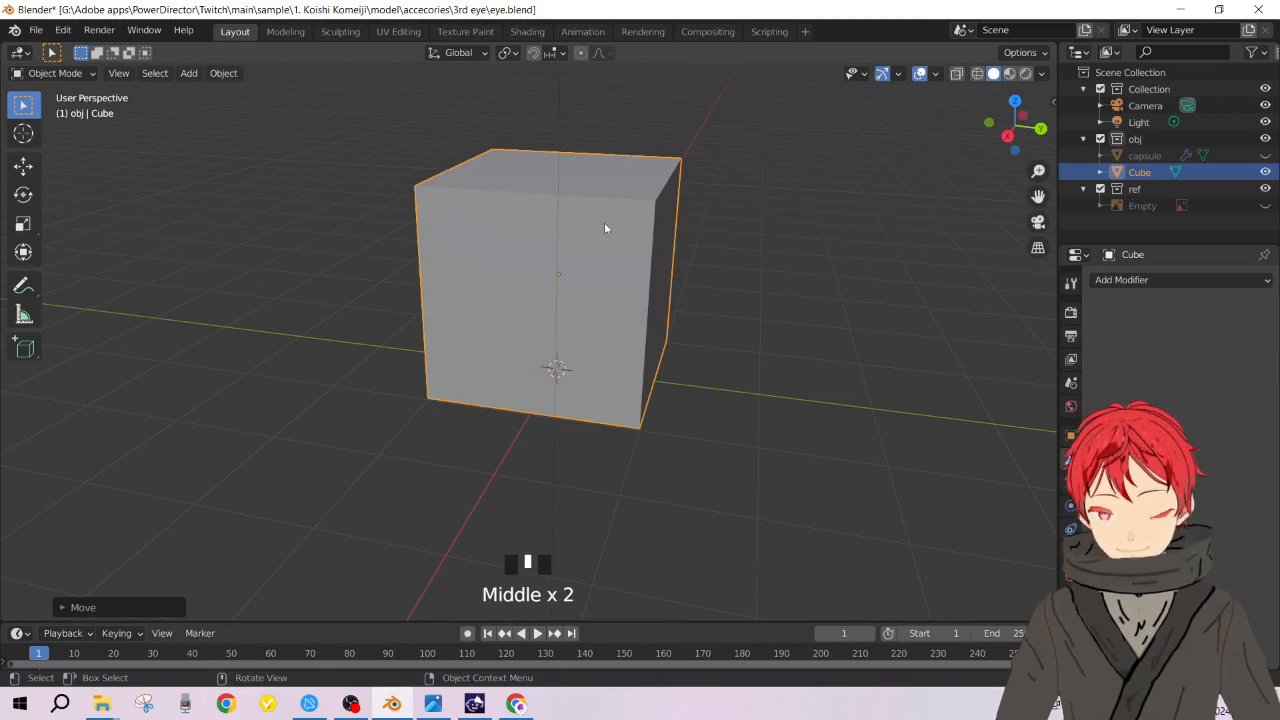
Step: Flatten the cube along the Z axis into a thin square slab
key("x")
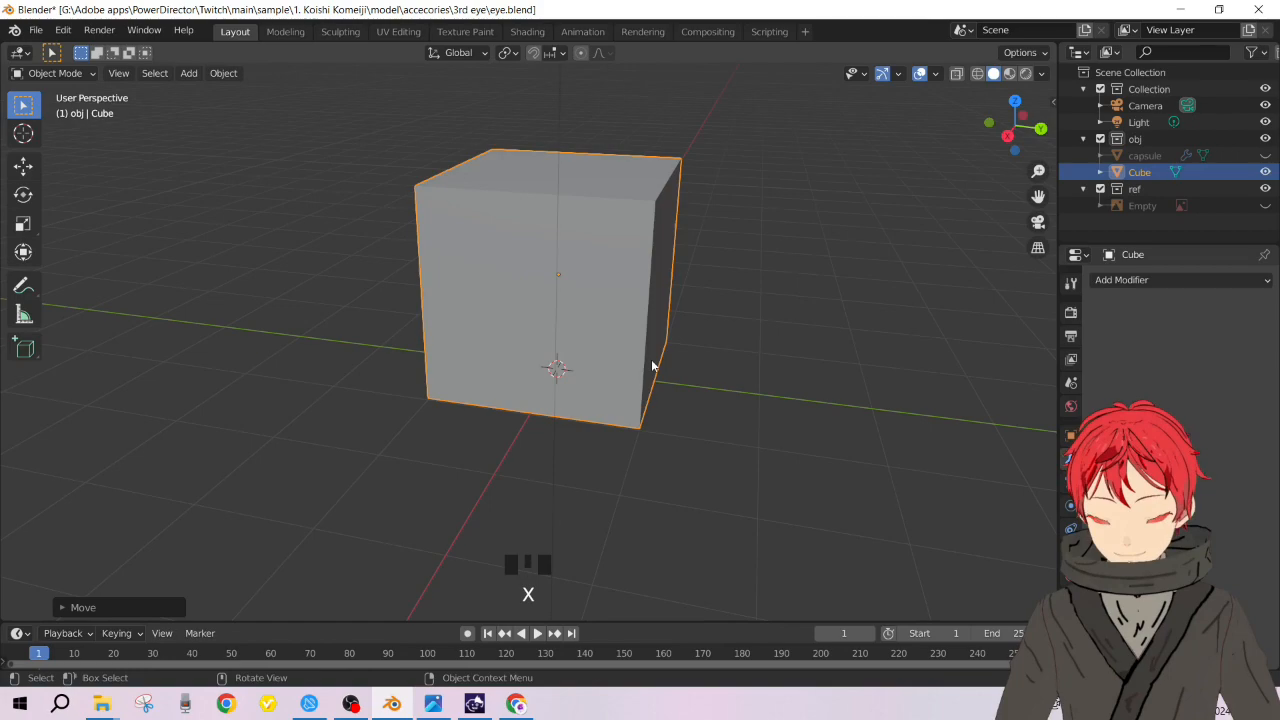
key("s")
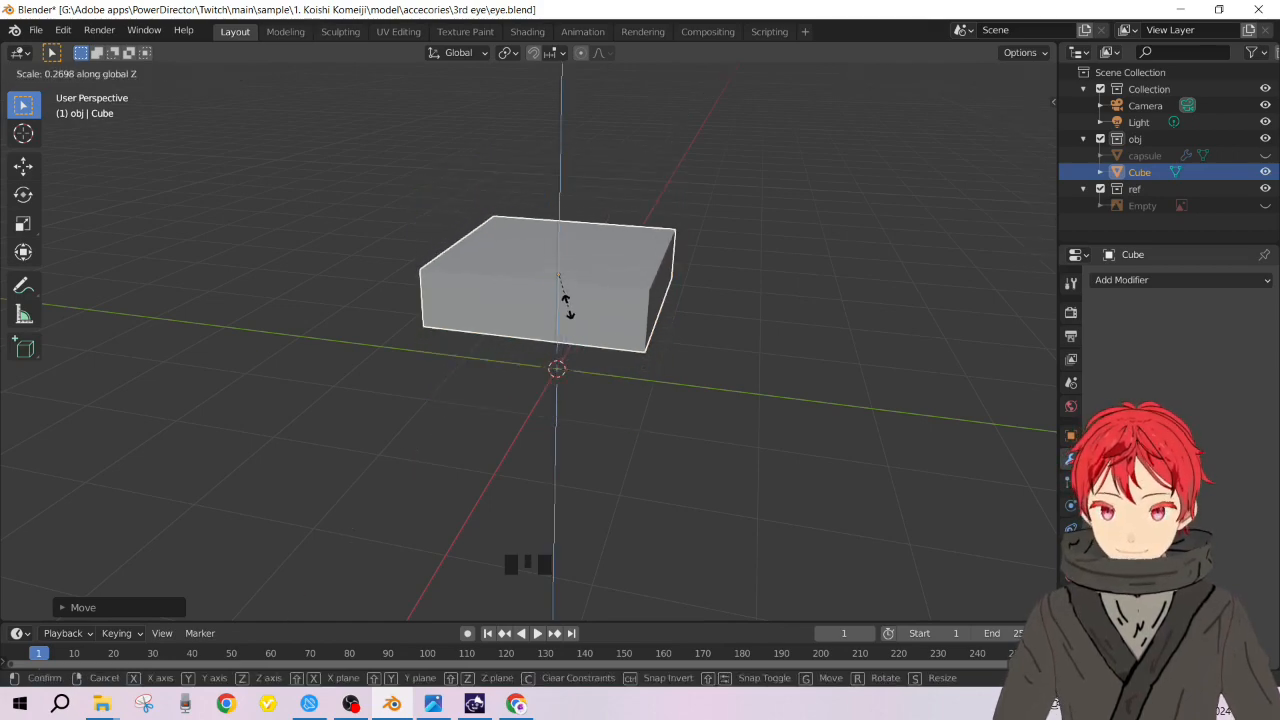
left_click(563, 290)
middle_click_drag(416, 250, 312, 250)
key("x")
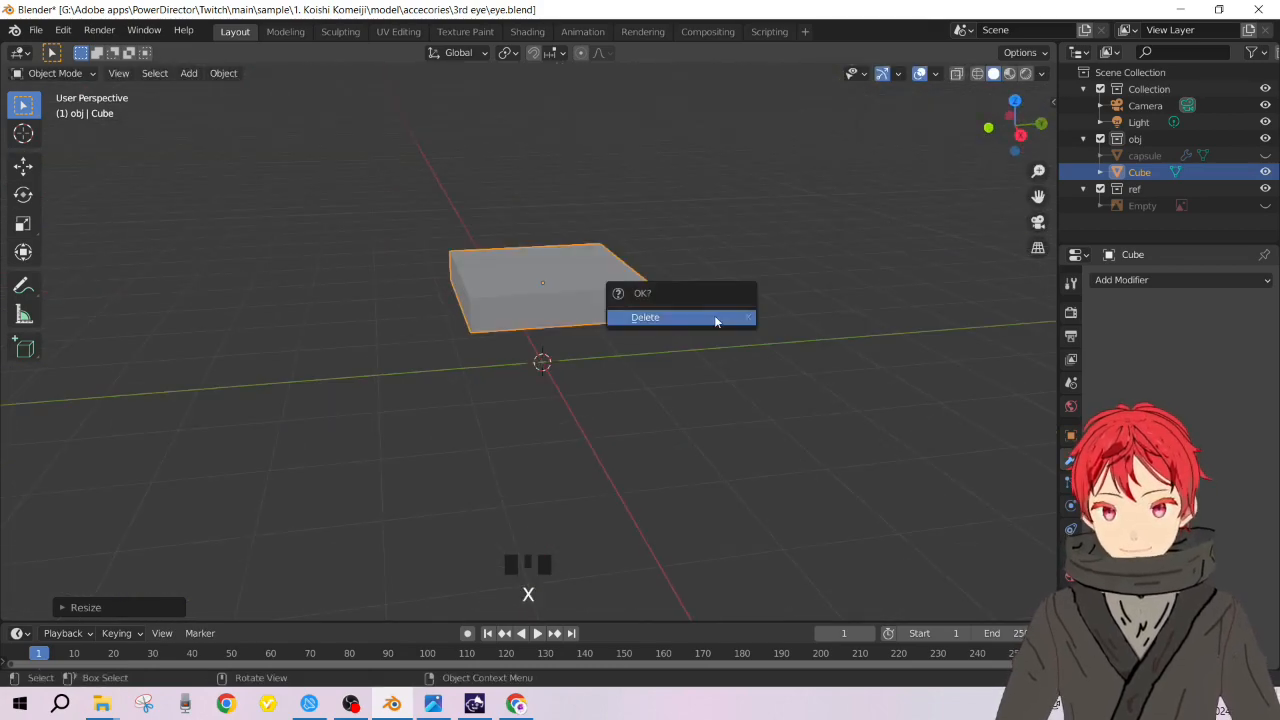
key("s")
key("x")
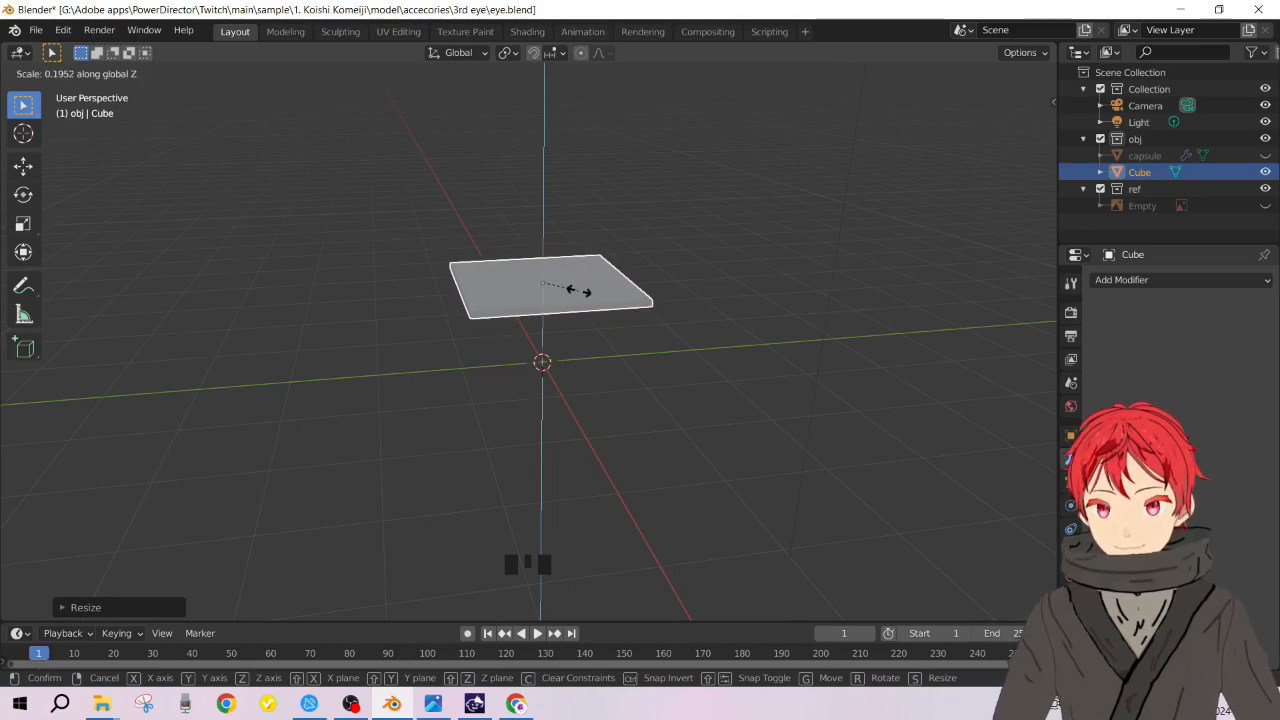
left_click(578, 291)
middle_click_drag(578, 291, 640, 318)
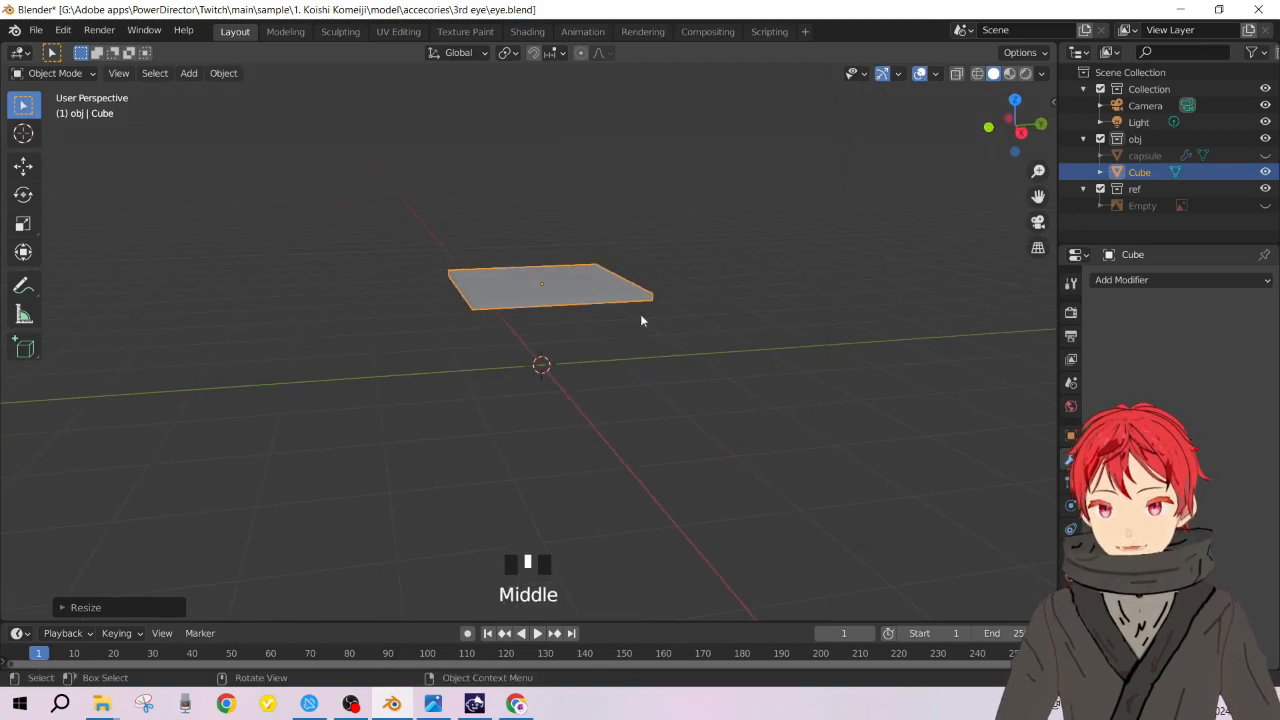
Step: Add a UV sphere mesh and raise it along Z until it sits over the slab
scroll(631, 306, "up", 3)
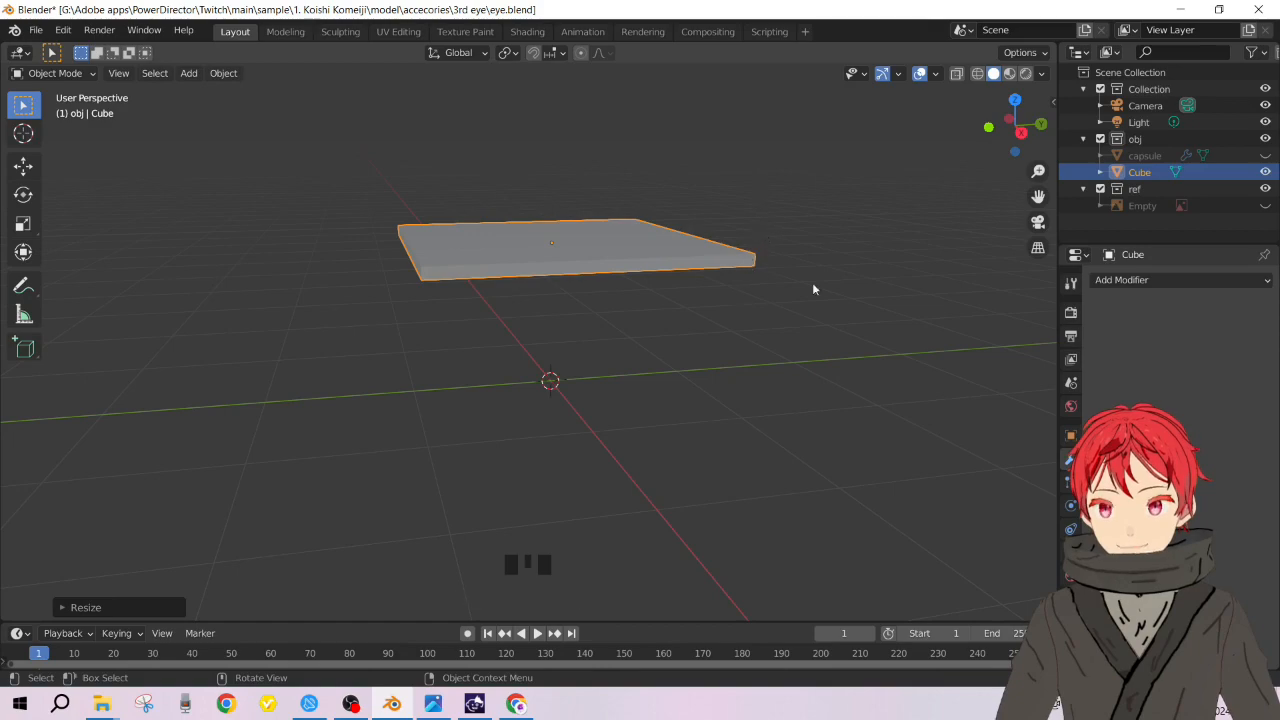
mouse_move(598, 270)
middle_mouse_down()
mouse_move(581, 318)
mouse_move(610, 248)
middle_mouse_up()
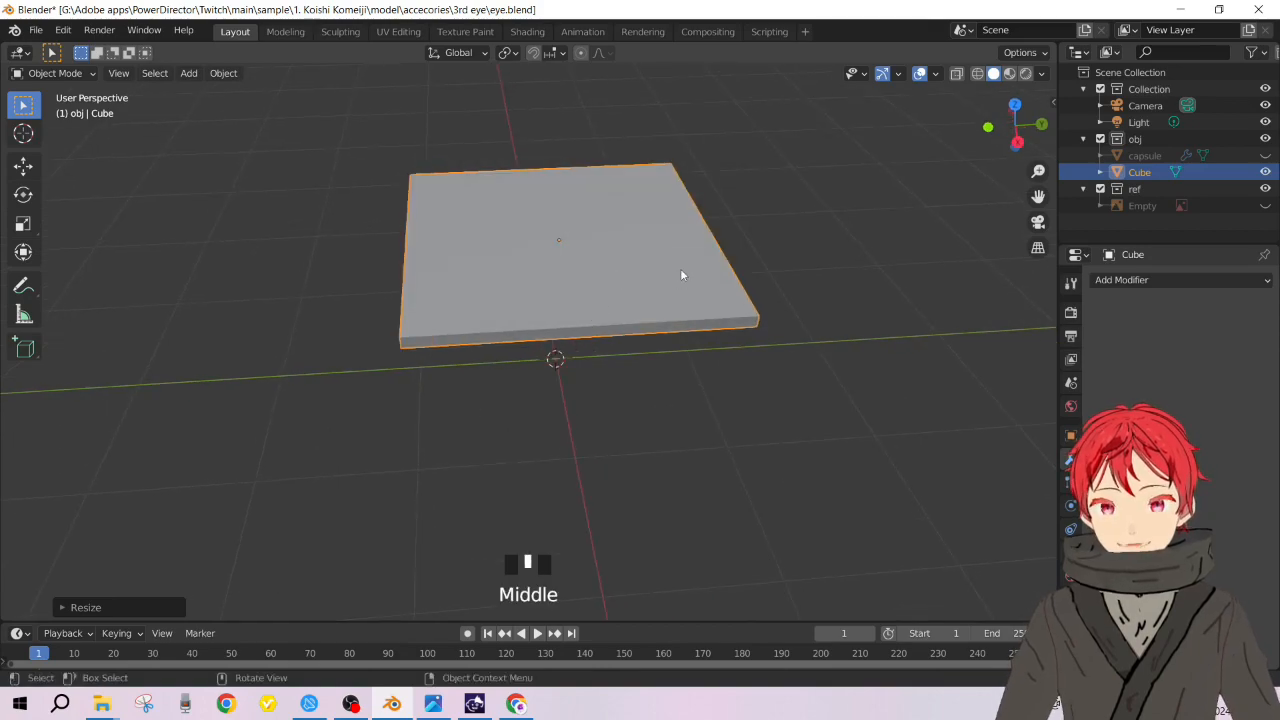
key("shift+a")
mouse_move(684, 272)
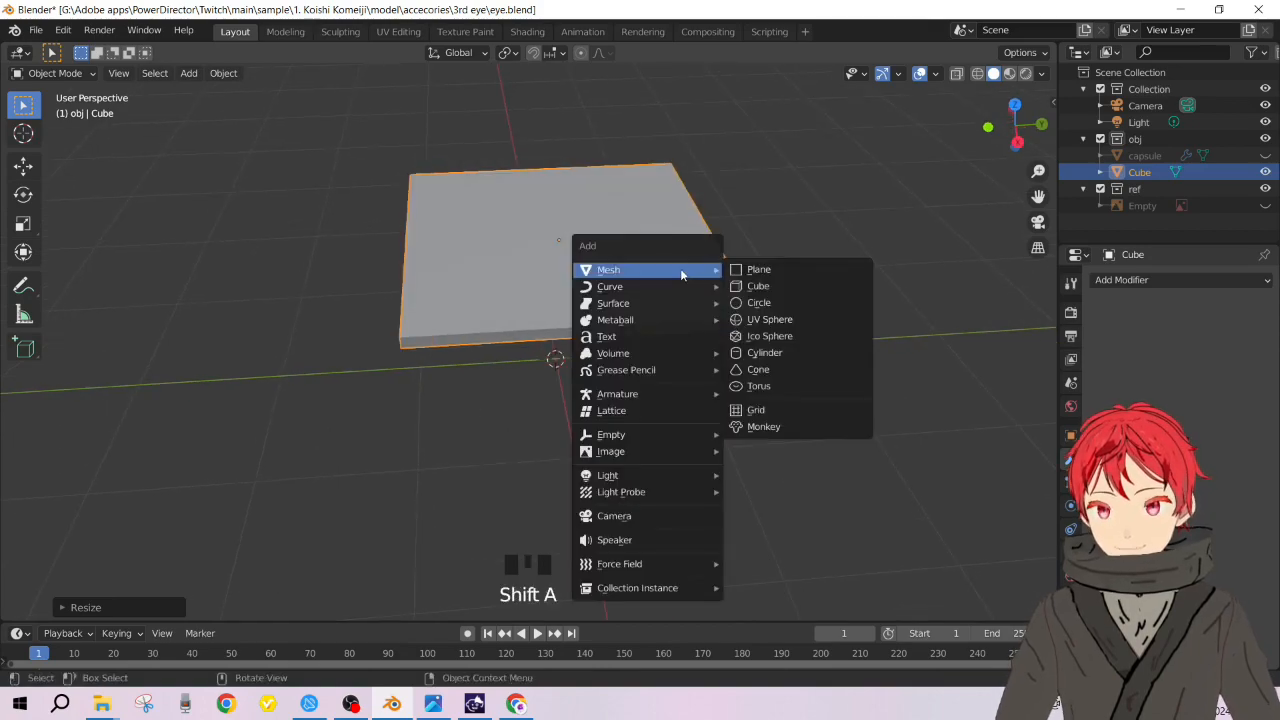
left_click(807, 322)
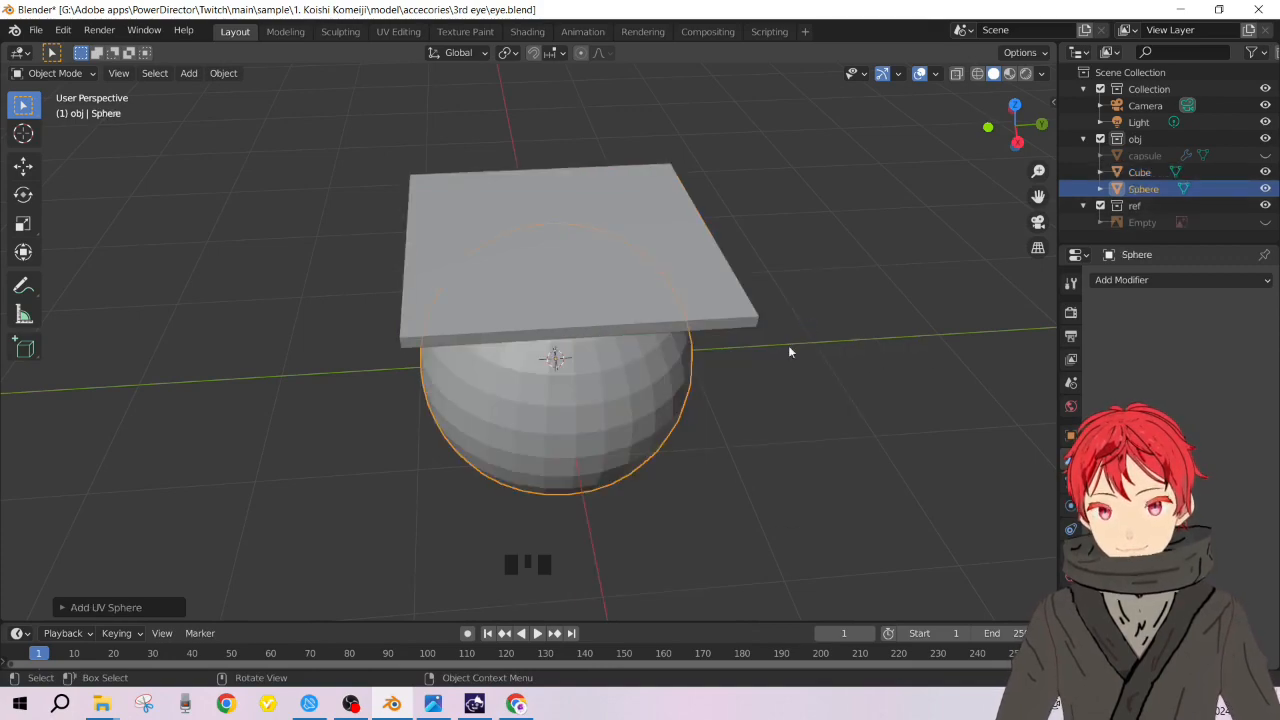
key("g")
key("z")
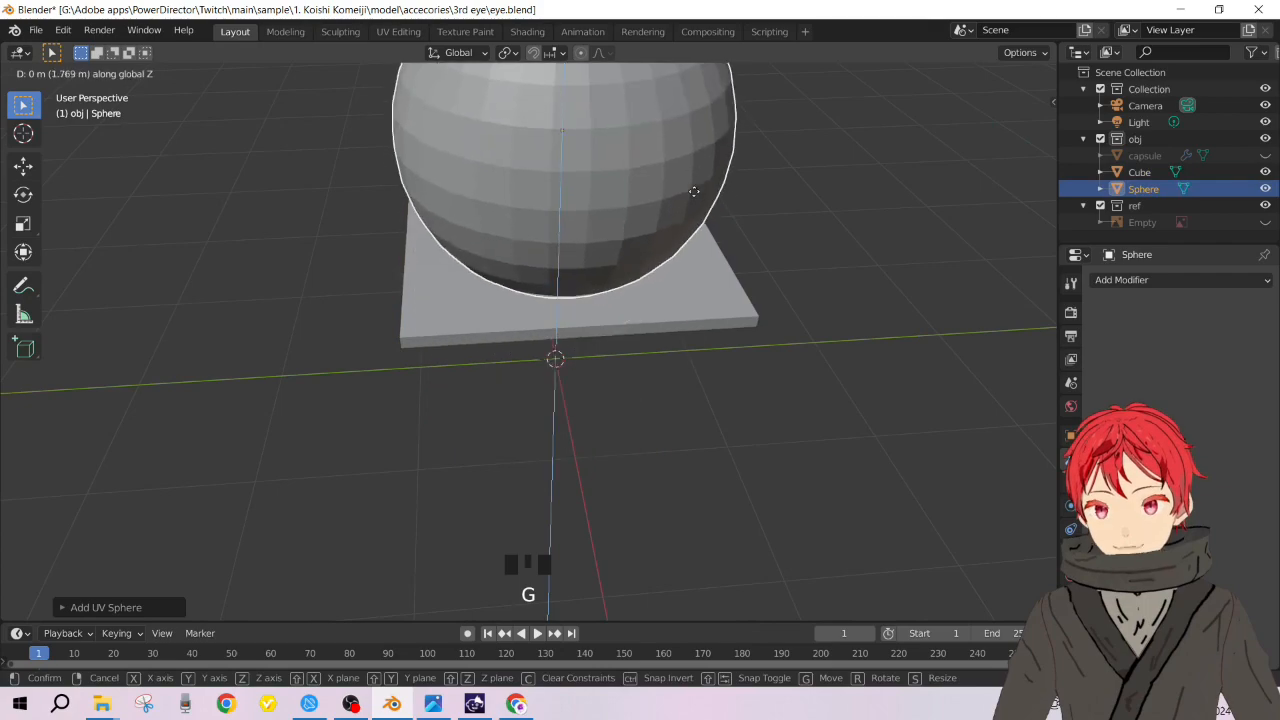
left_click(690, 235)
Step: Scale the sphere down uniformly so it fits inside the slab's outline
scroll(688, 254, "up", 2)
middle_click_drag(688, 254, 618, 384)
scroll(618, 384, "down", 5)
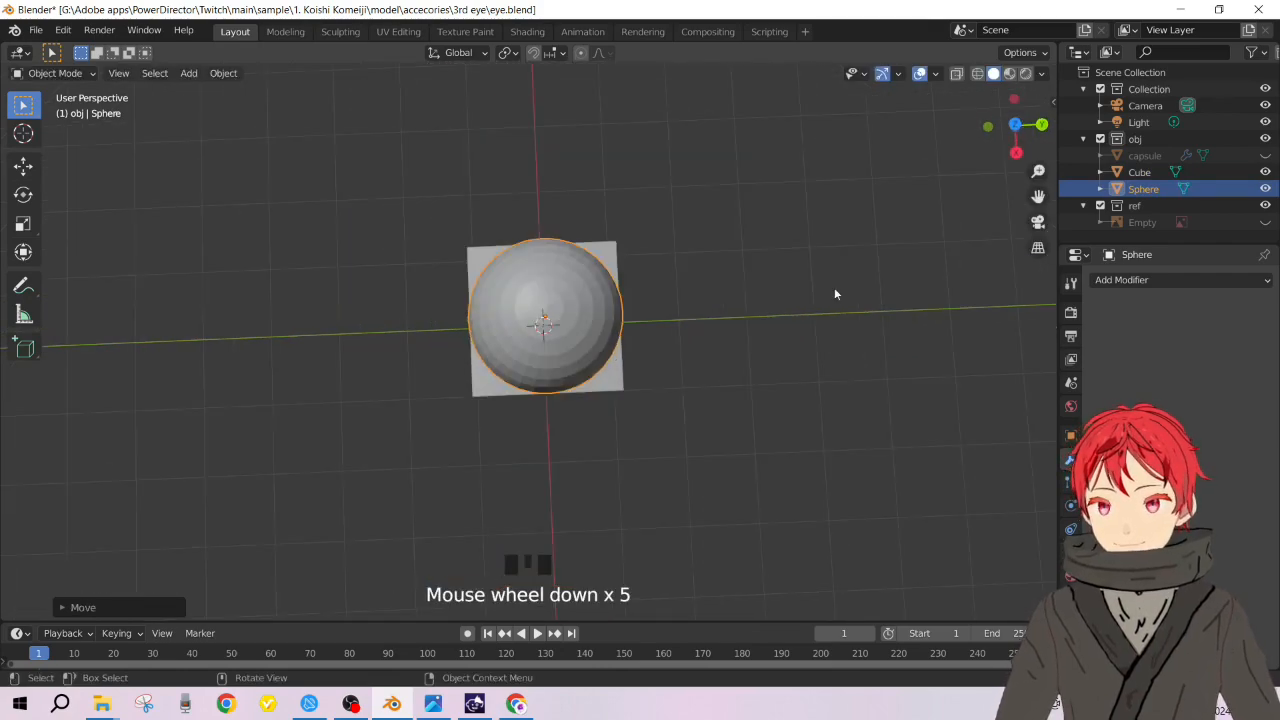
key("s")
left_click(745, 304)
key("s")
key("x")
right_click(698, 293)
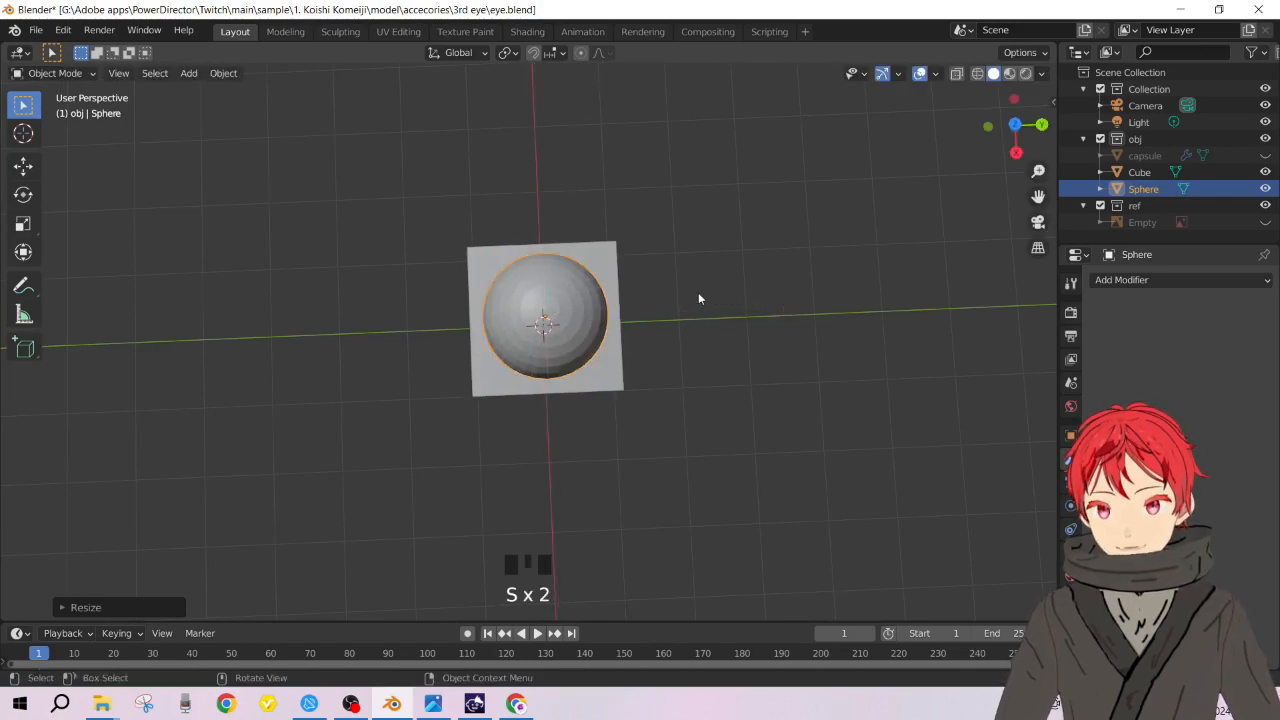
Step: Make the ref collection the active collection
left_click(1150, 221)
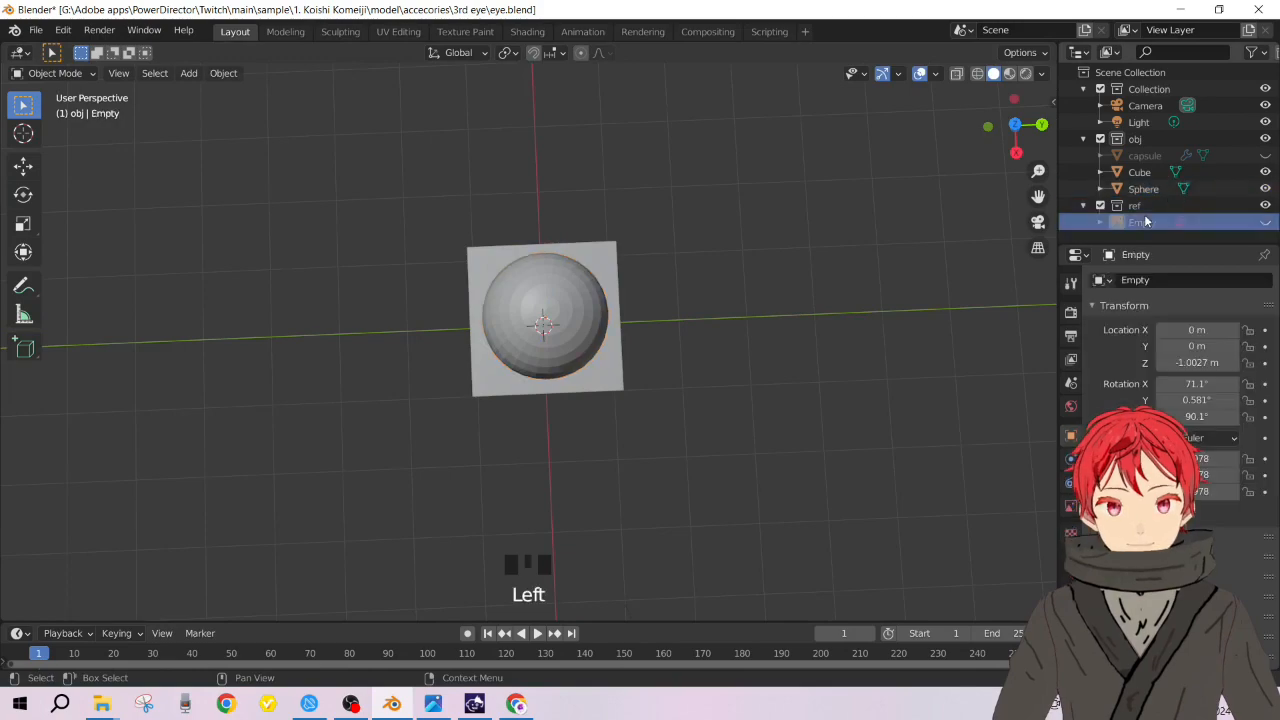
left_click(1154, 208)
key("shift+a")
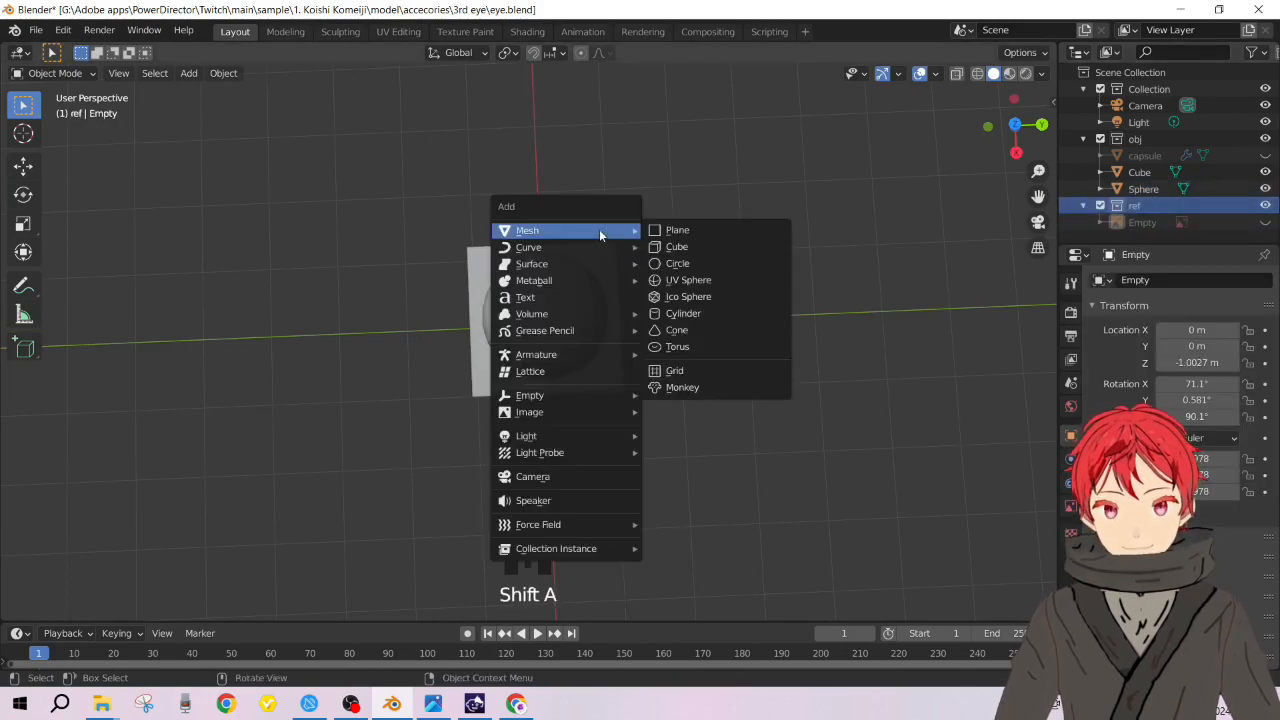
mouse_move(598, 398)
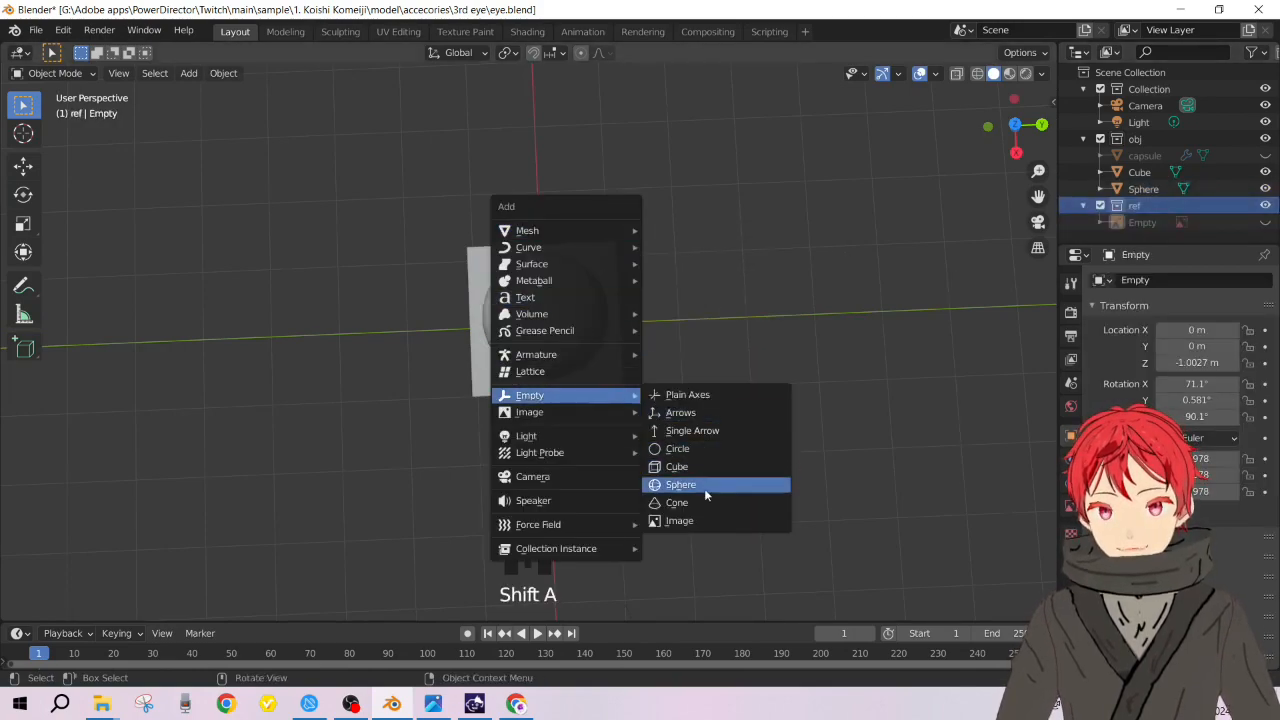
left_click(703, 520)
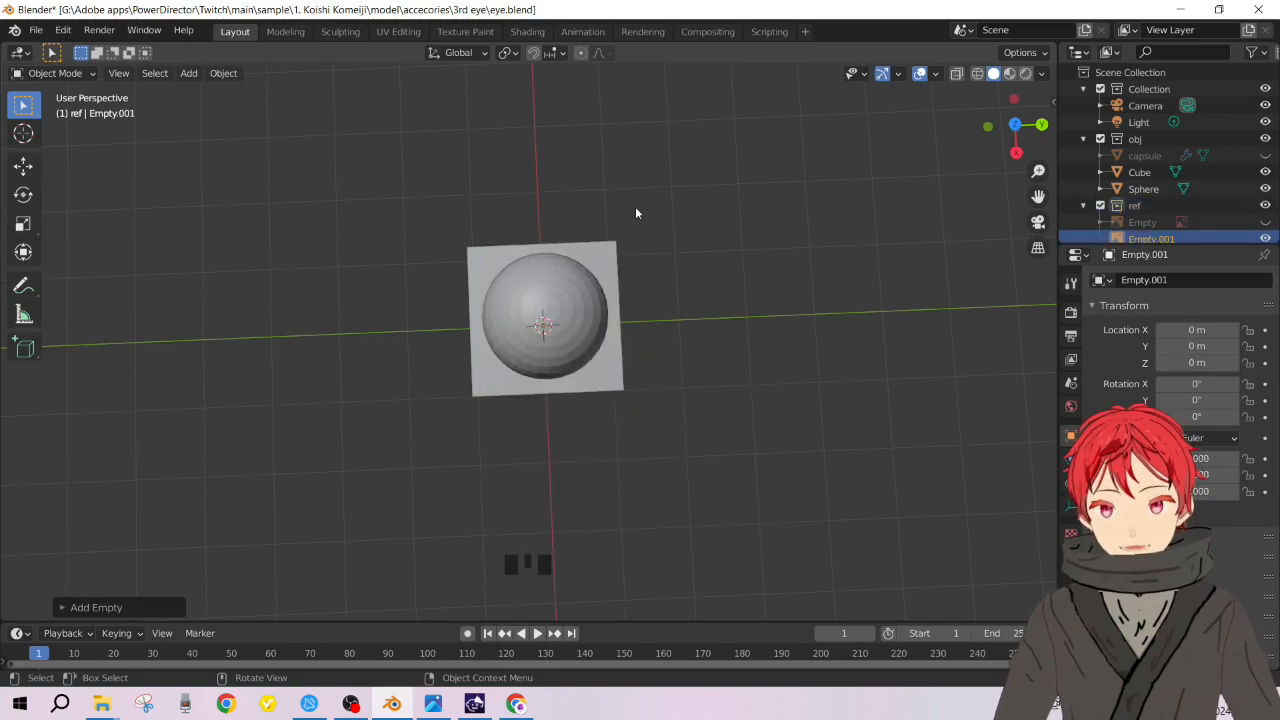
scroll(1238, 238, "down", 3)
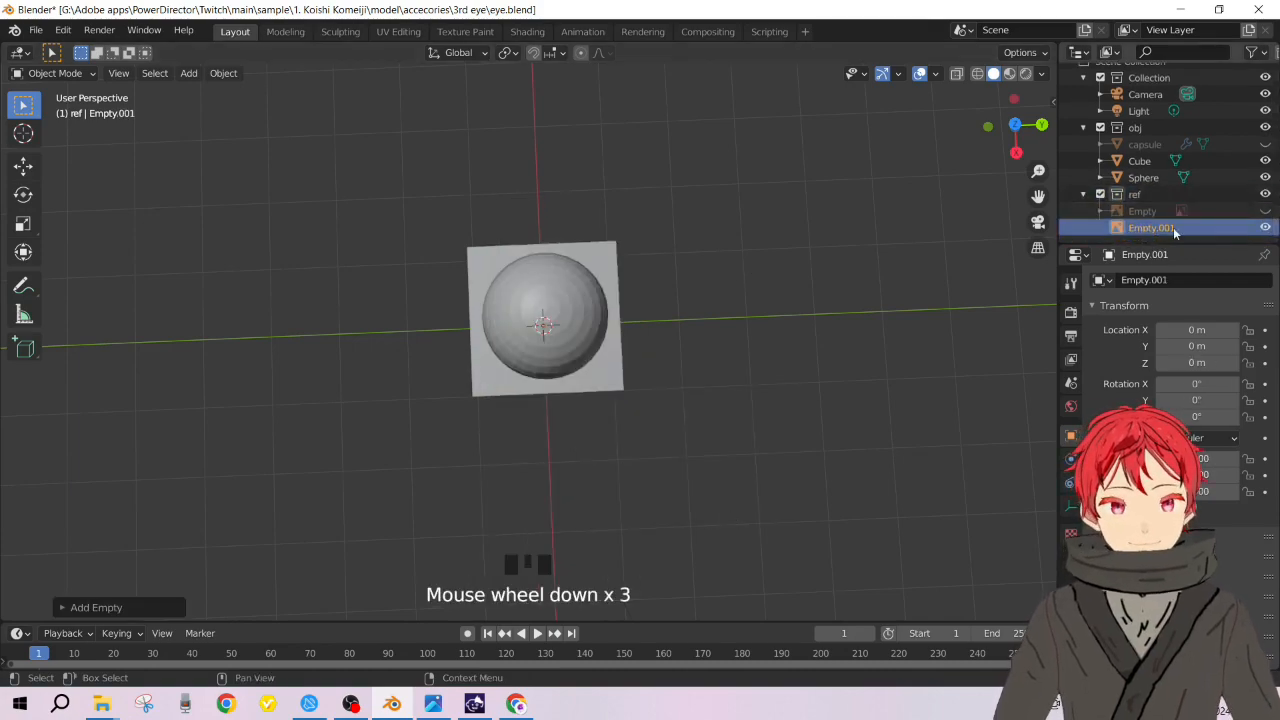
key("Delete")
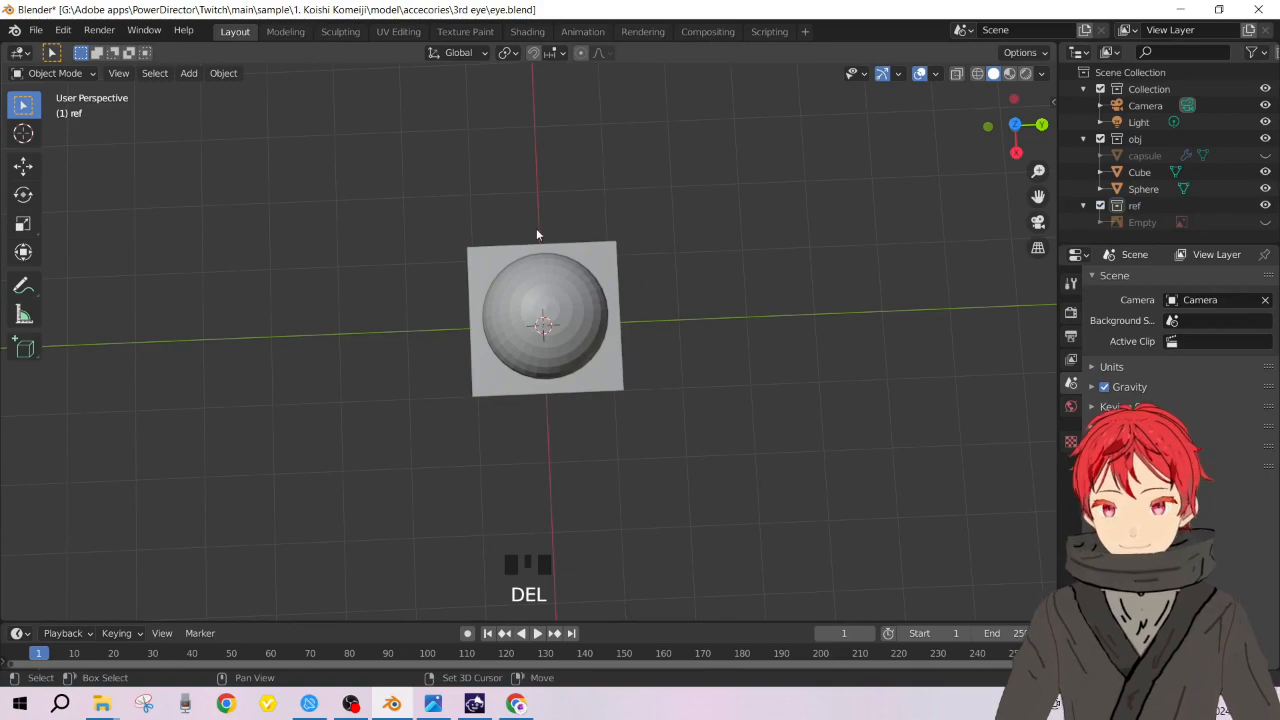
Step: Load 312px-Th155Koishi.png as a reference image in the ref collection, aligned to the current view
key("shift+a")
mouse_move(537, 232)
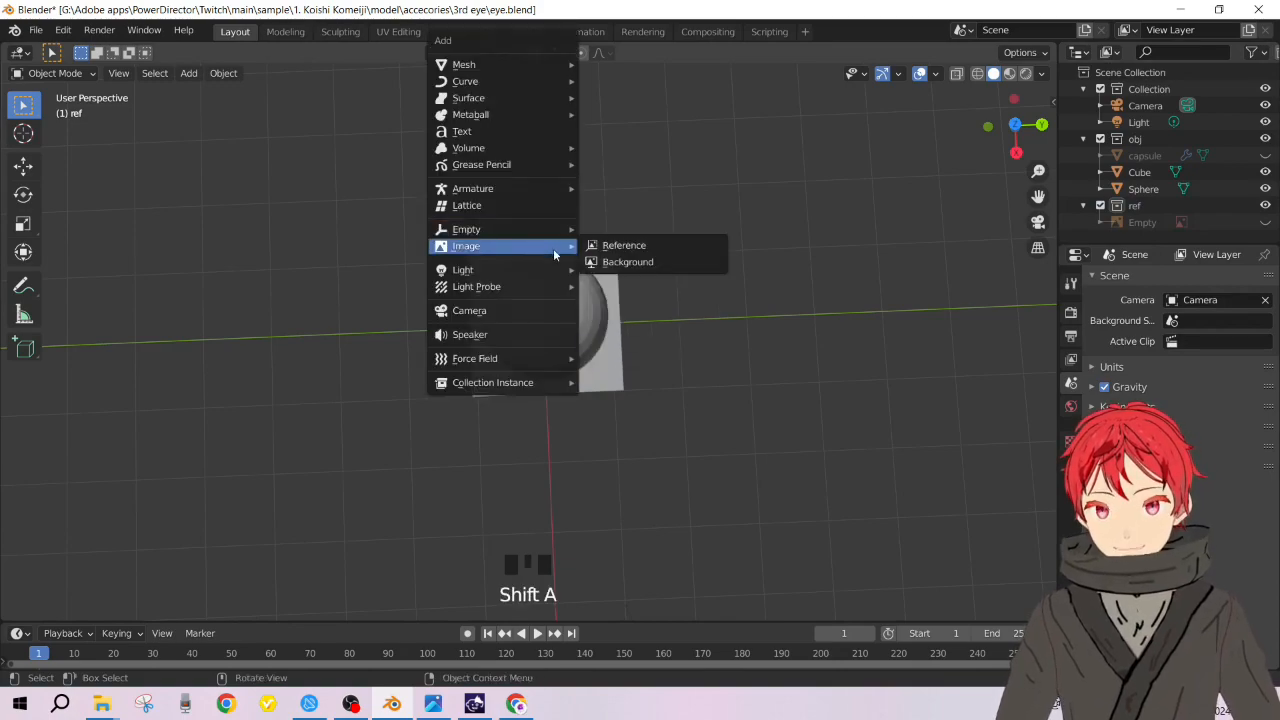
left_click(600, 247)
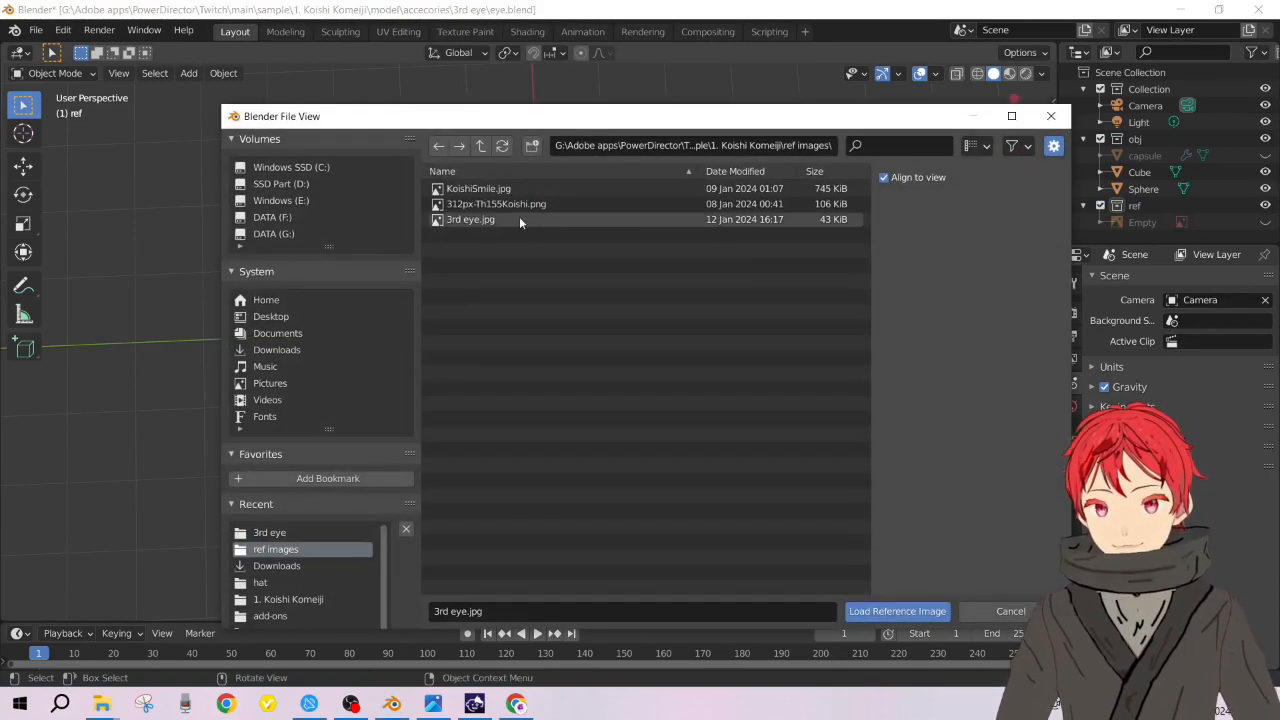
double_click(503, 190)
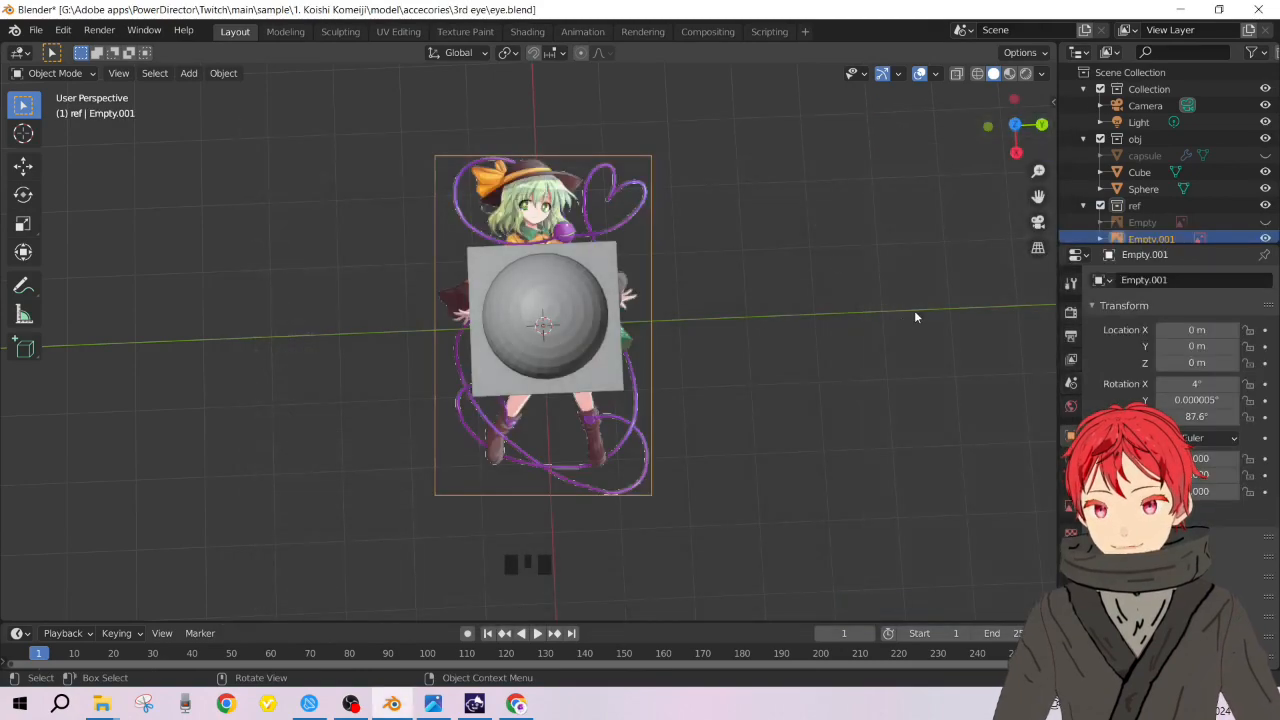
Step: Examine the purple third eye on the reference character against the sphere and slab
scroll(1170, 150, "down", 4)
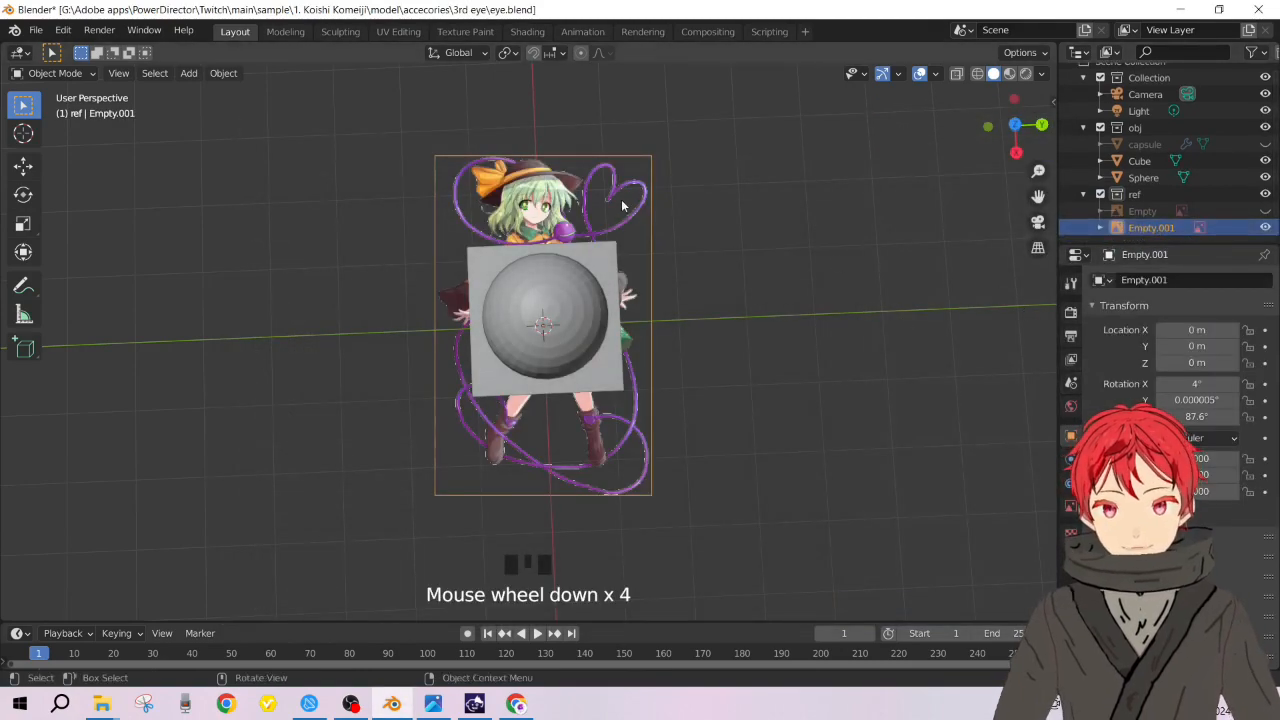
mouse_move(773, 369)
middle_mouse_down()
mouse_move(766, 320)
mouse_move(752, 334)
mouse_move(766, 380)
middle_mouse_up()
scroll(679, 315, "up", 5)
scroll(714, 306, "down", 8)
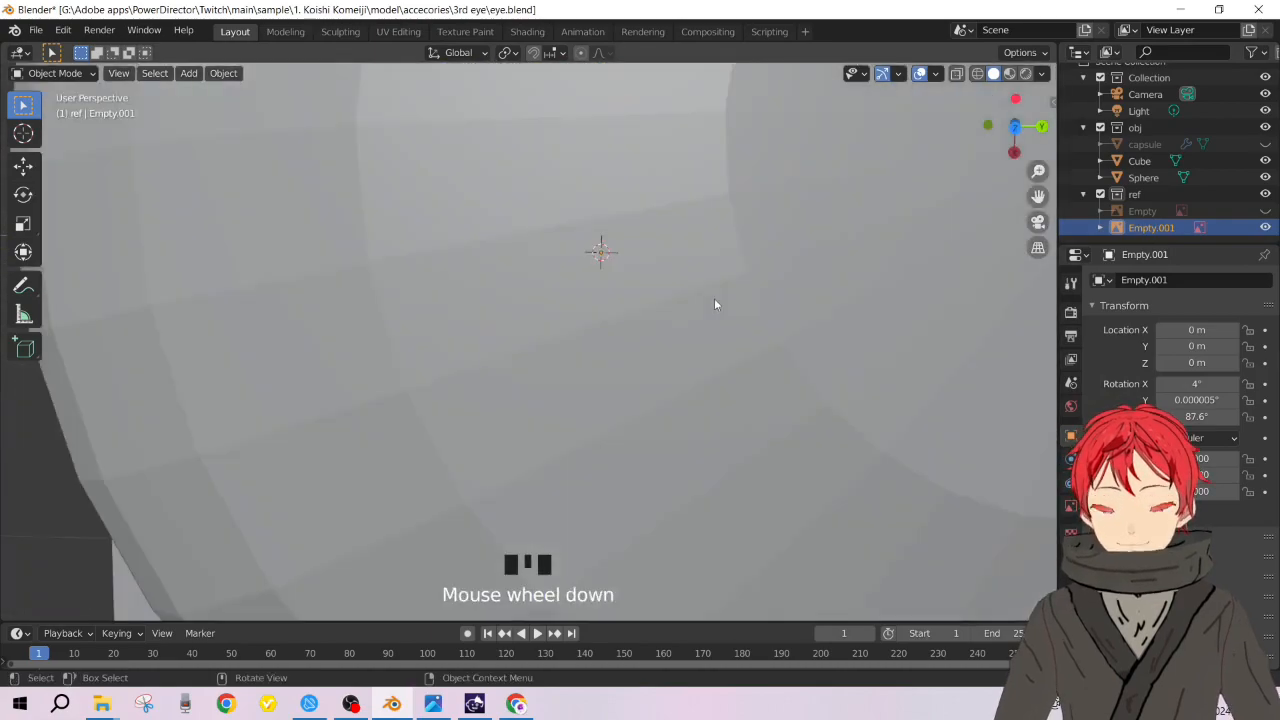
middle_click_drag(693, 265, 760, 162, "shift")
scroll(679, 238, "up", 3)
scroll(760, 162, "down", 1)
scroll(760, 162, "down", 1)
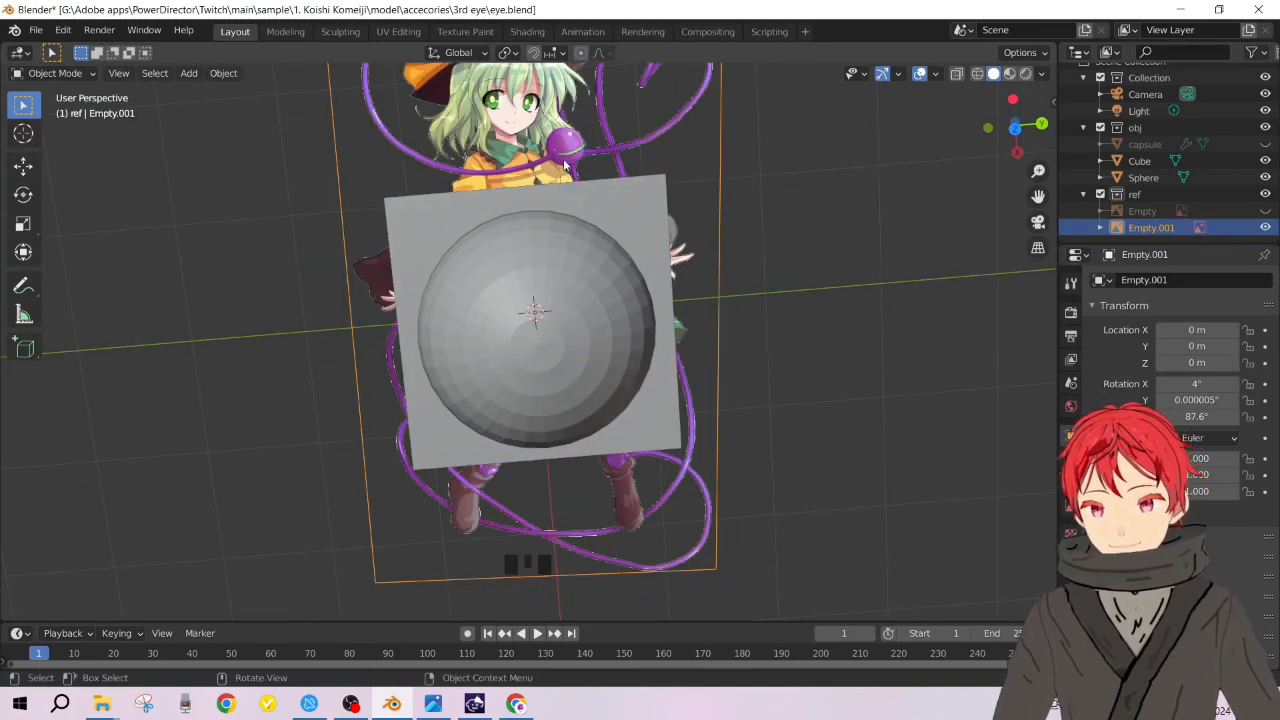
Step: Stretch the sphere along the Y axis into a wide ellipsoid
left_click(573, 323)
key("s")
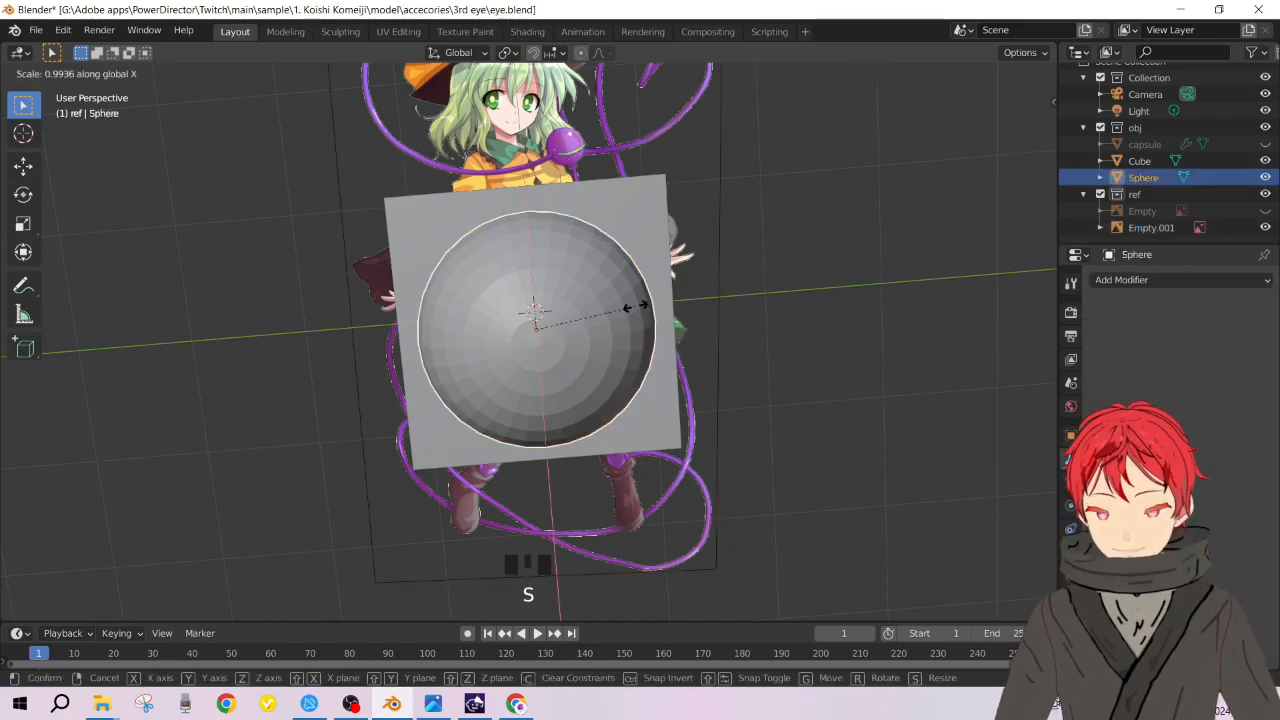
key("y")
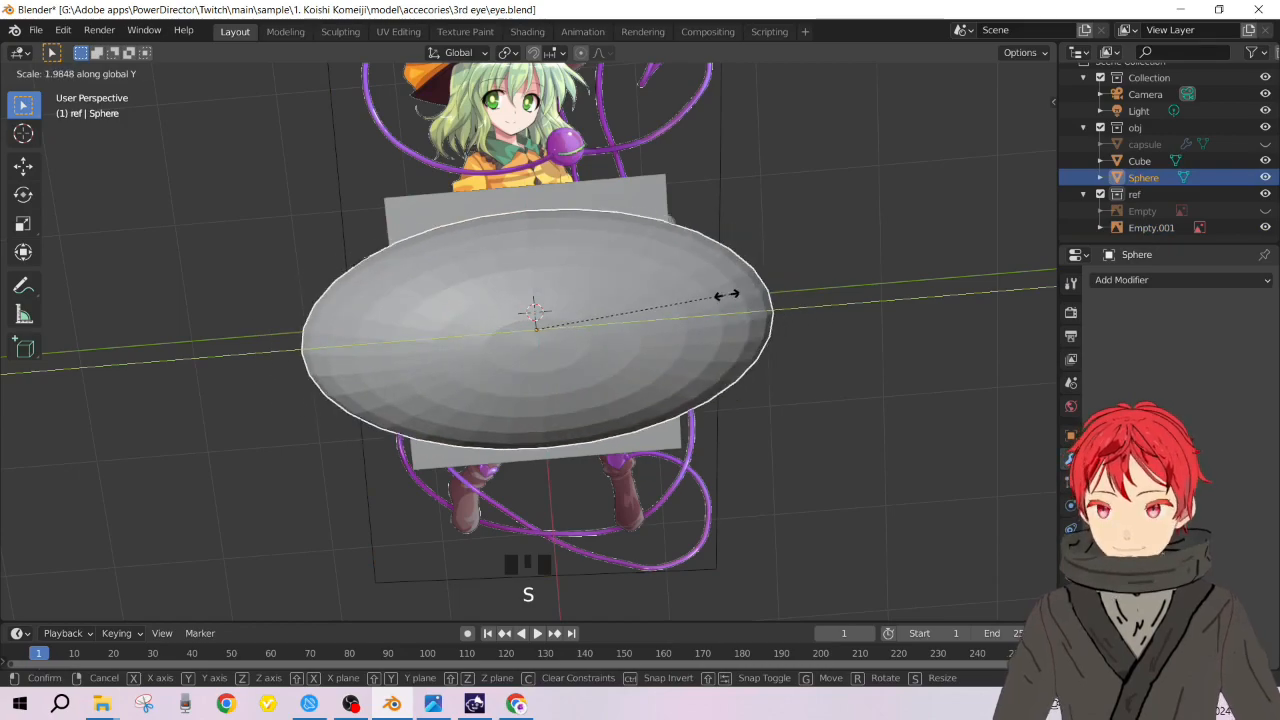
left_click(677, 314)
middle_click_drag(565, 342, 590, 334)
Step: Move the stretched sphere along the X axis towards the reference character's head
key("g")
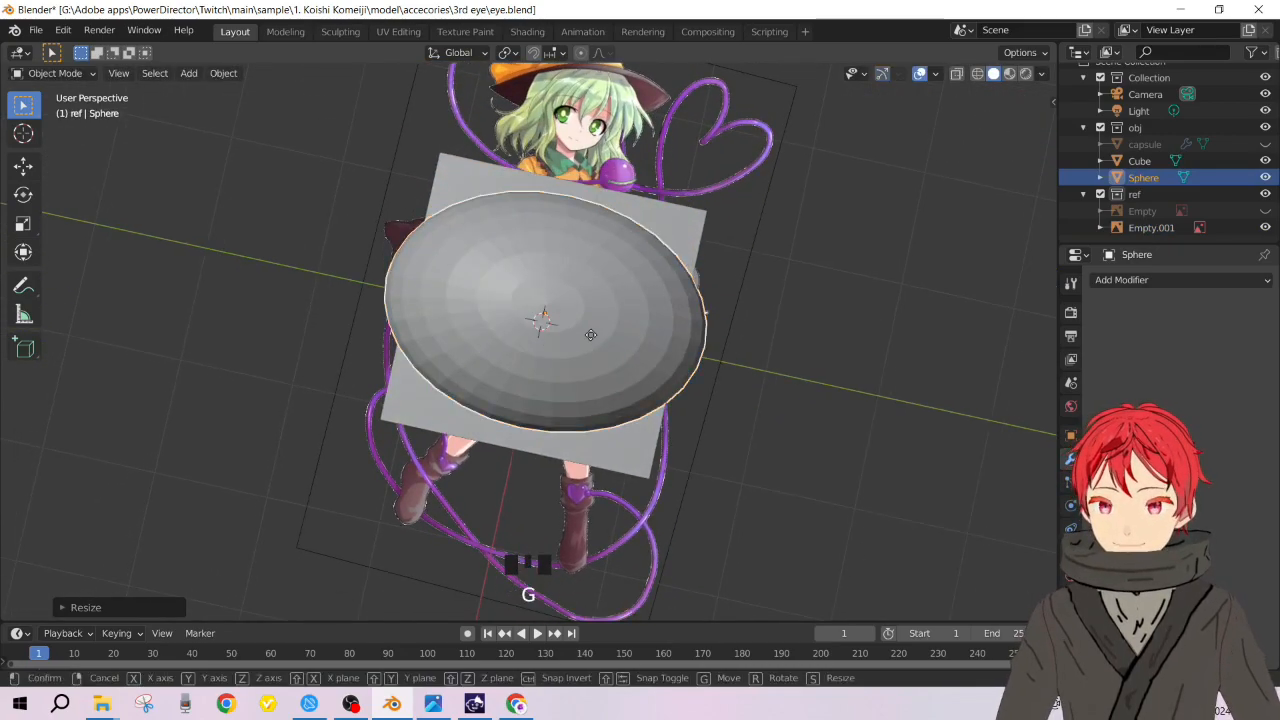
key("x")
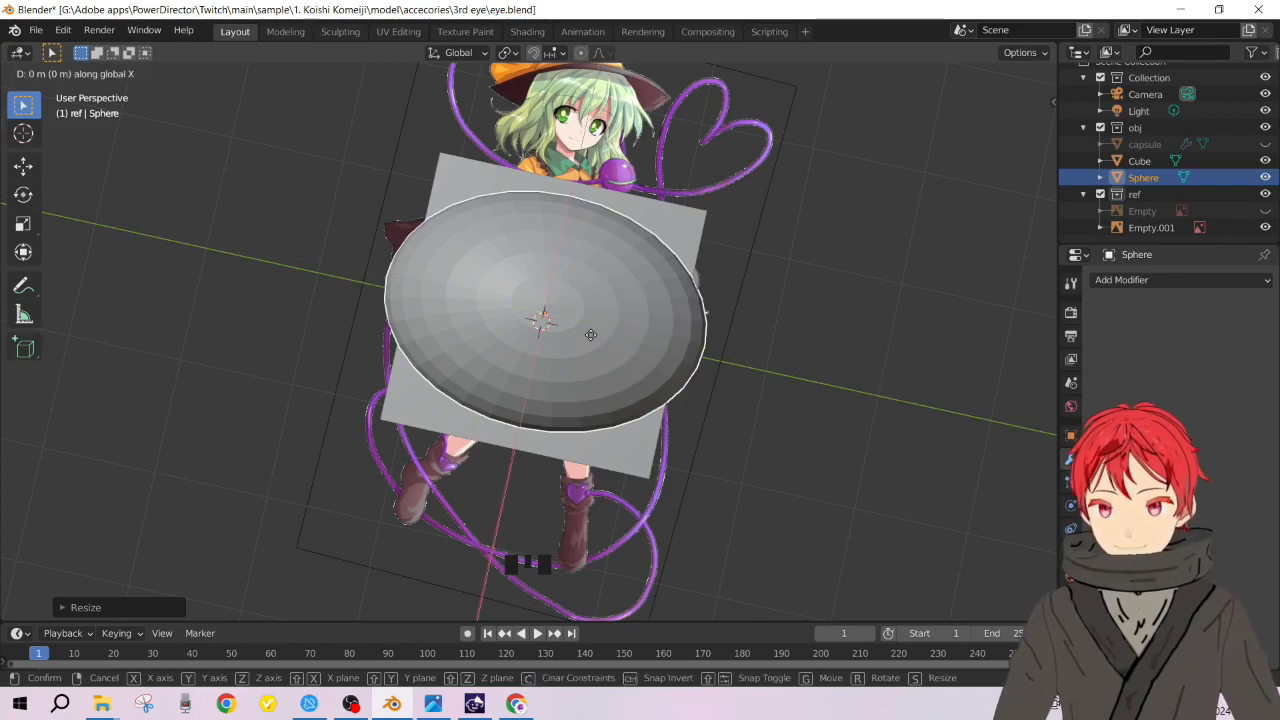
left_click(590, 400)
middle_click_drag(590, 400, 600, 234)
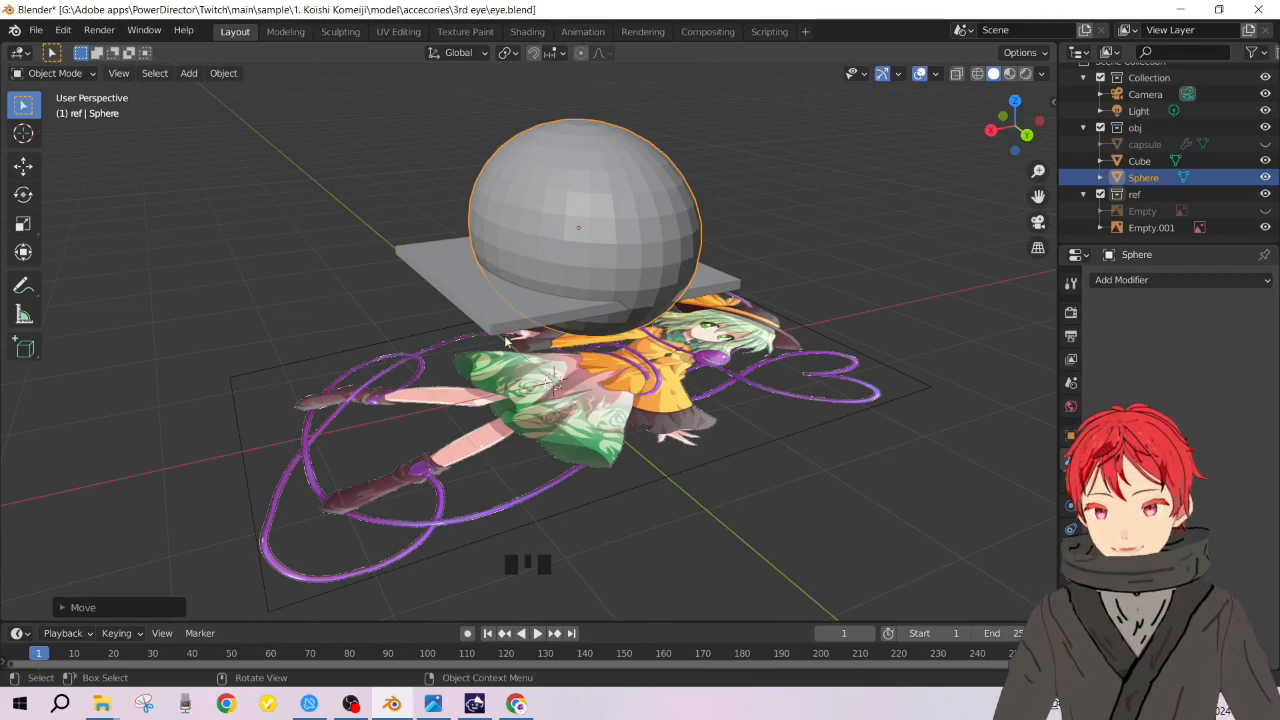
middle_click_drag(540, 325, 666, 393)
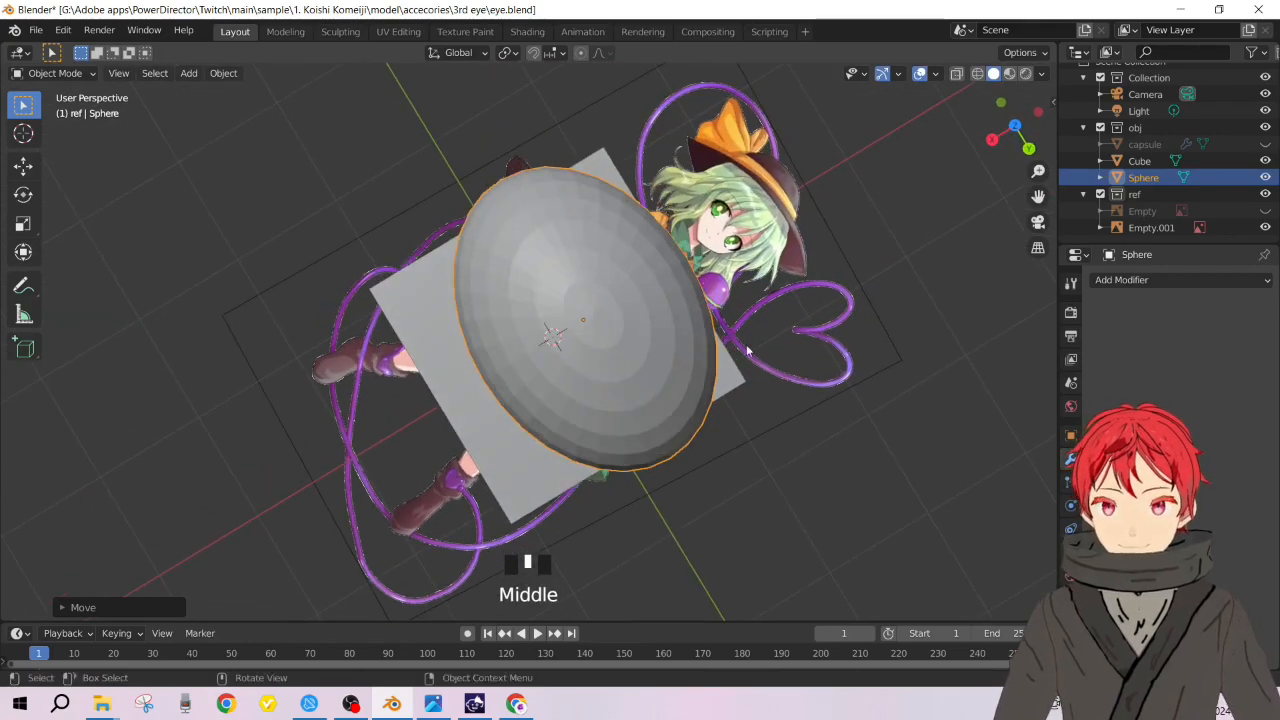
Step: Enlarge the slab slightly along the X axis and shift it along X towards the reference character's feet
left_click(726, 388)
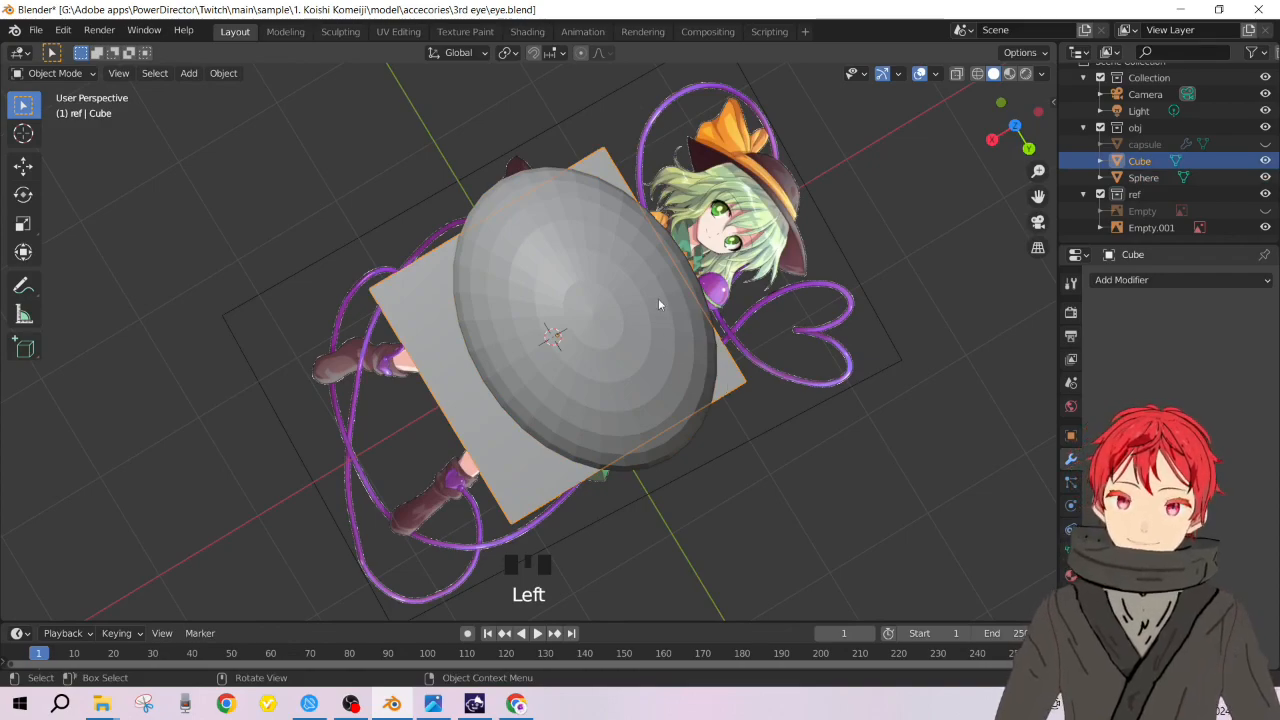
key("s")
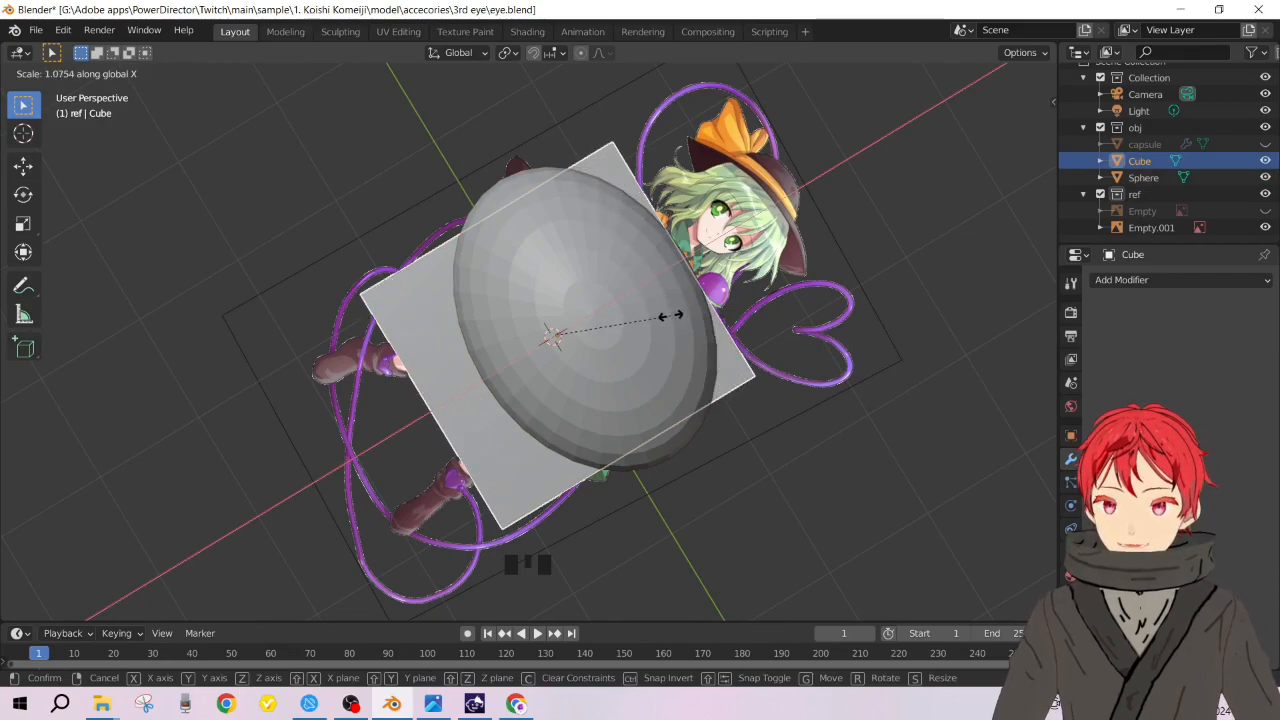
left_click(664, 320)
key("g")
key("x")
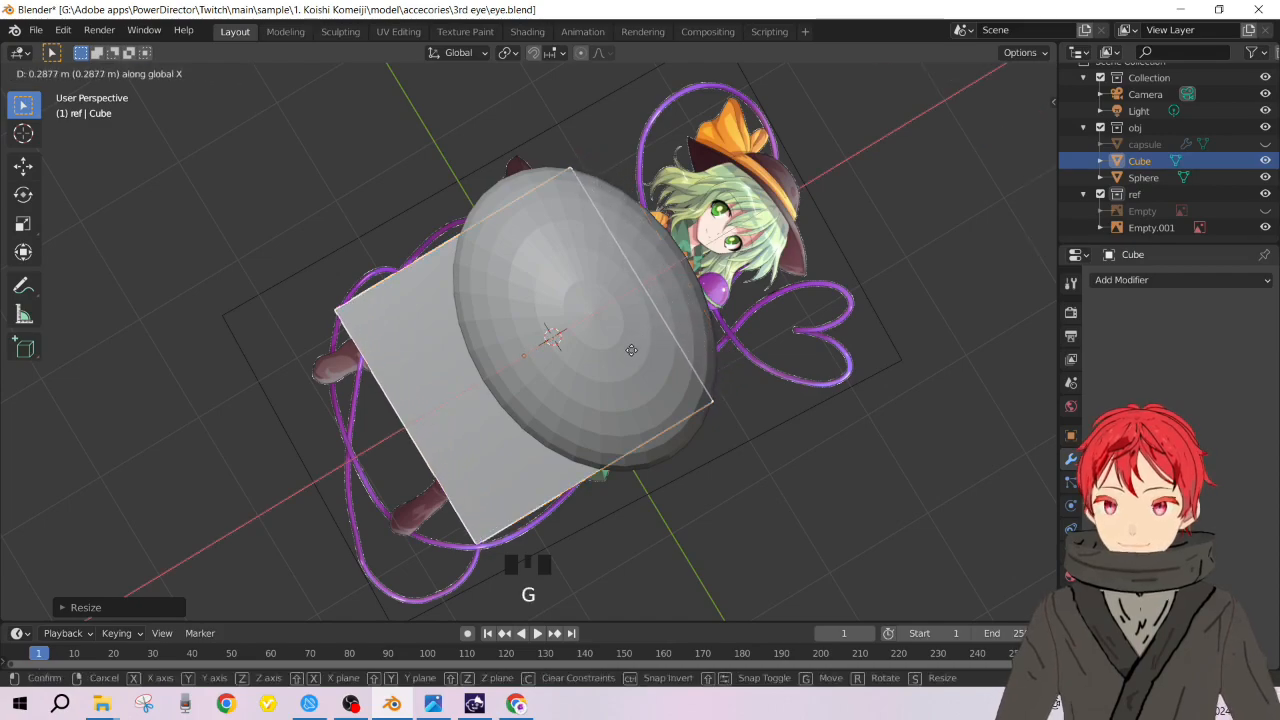
left_click(628, 352)
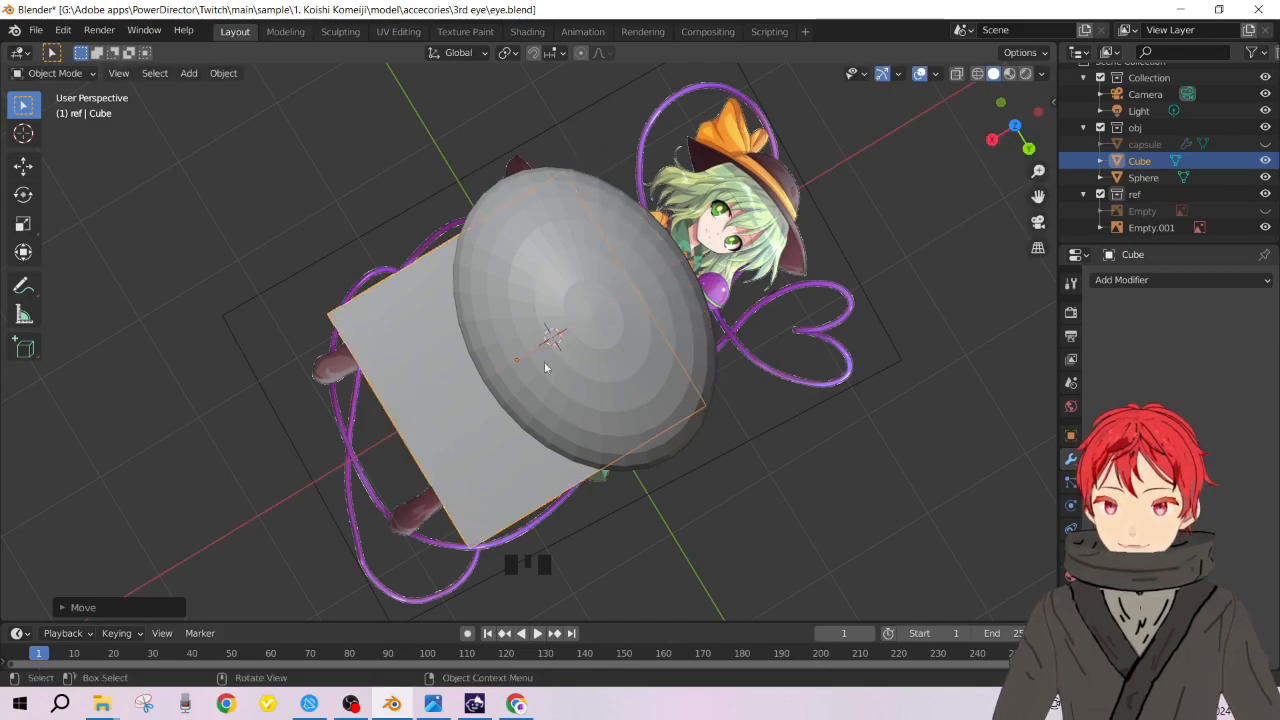
middle_click_drag(670, 379, 649, 346)
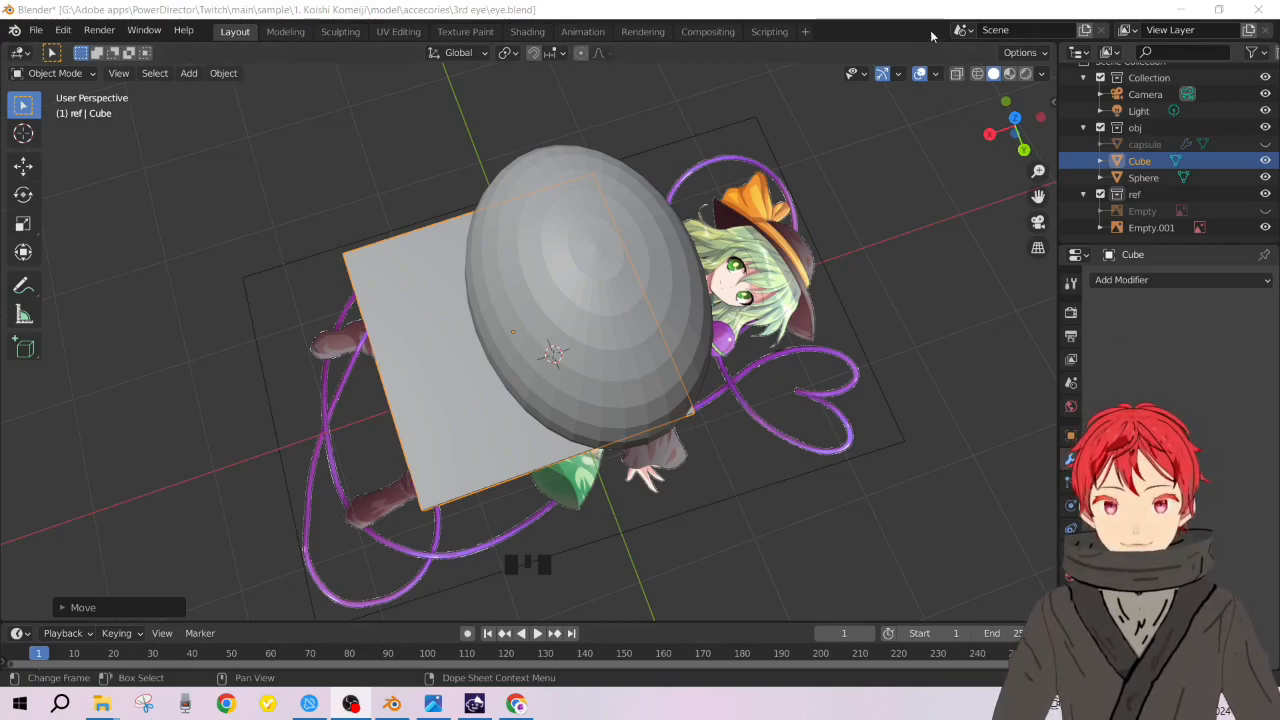
left_click(897, 48)
key("Left")
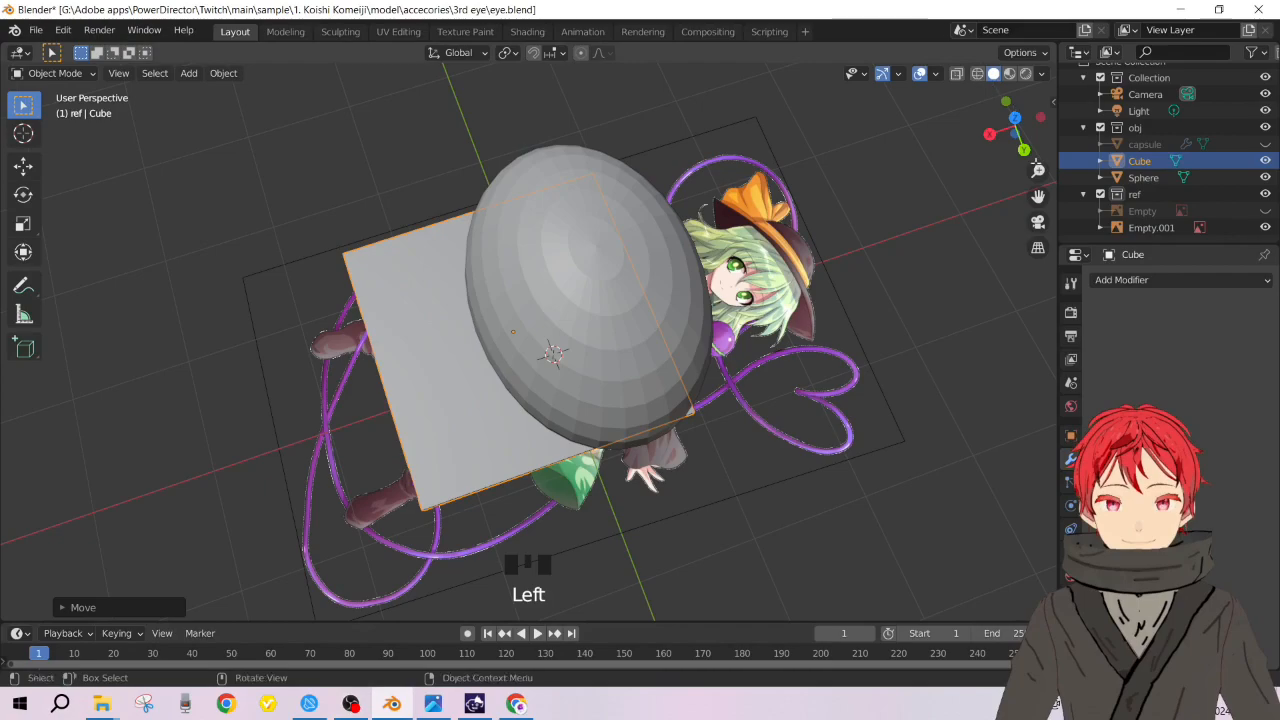
middle_click_drag(460, 378, 634, 204)
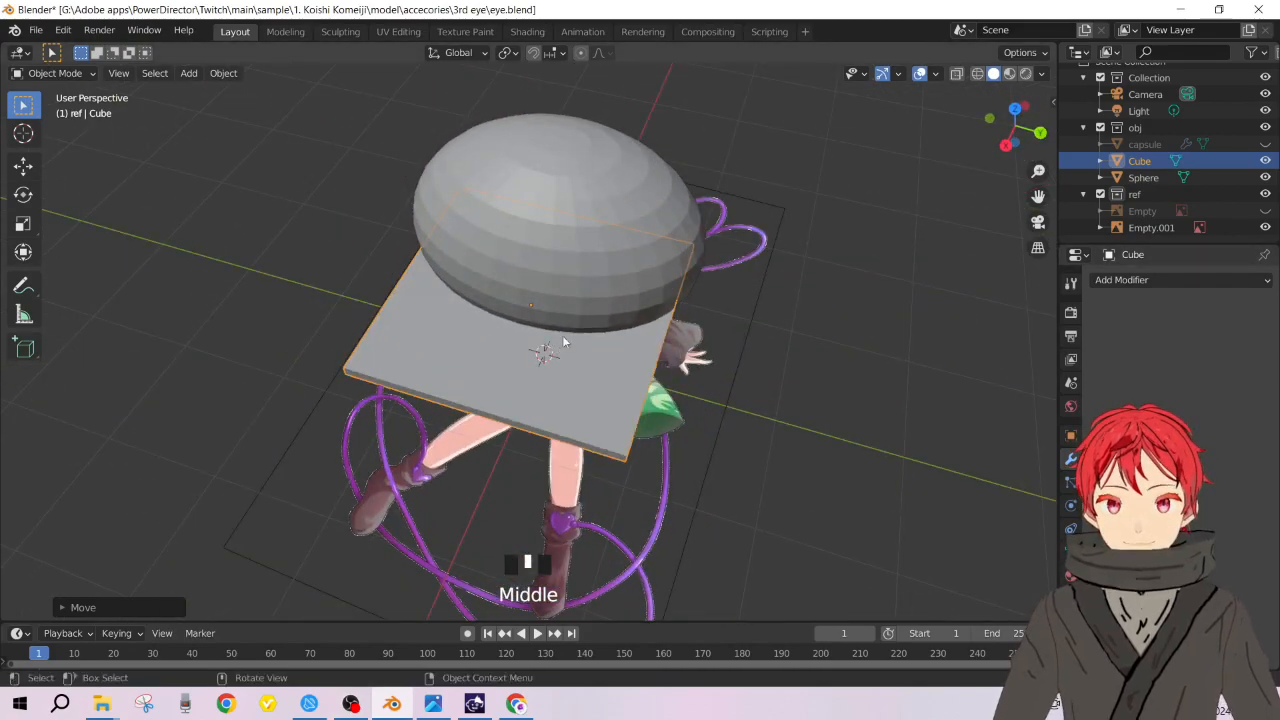
left_click(620, 194)
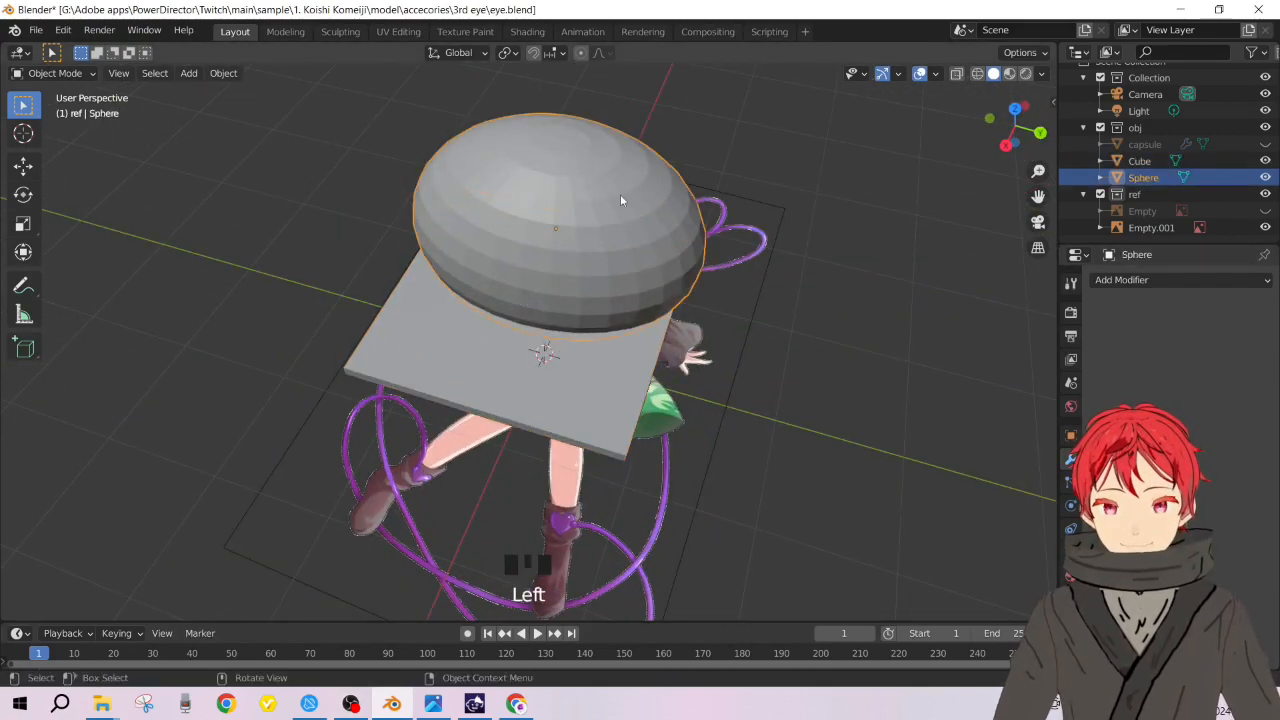
left_click(499, 390)
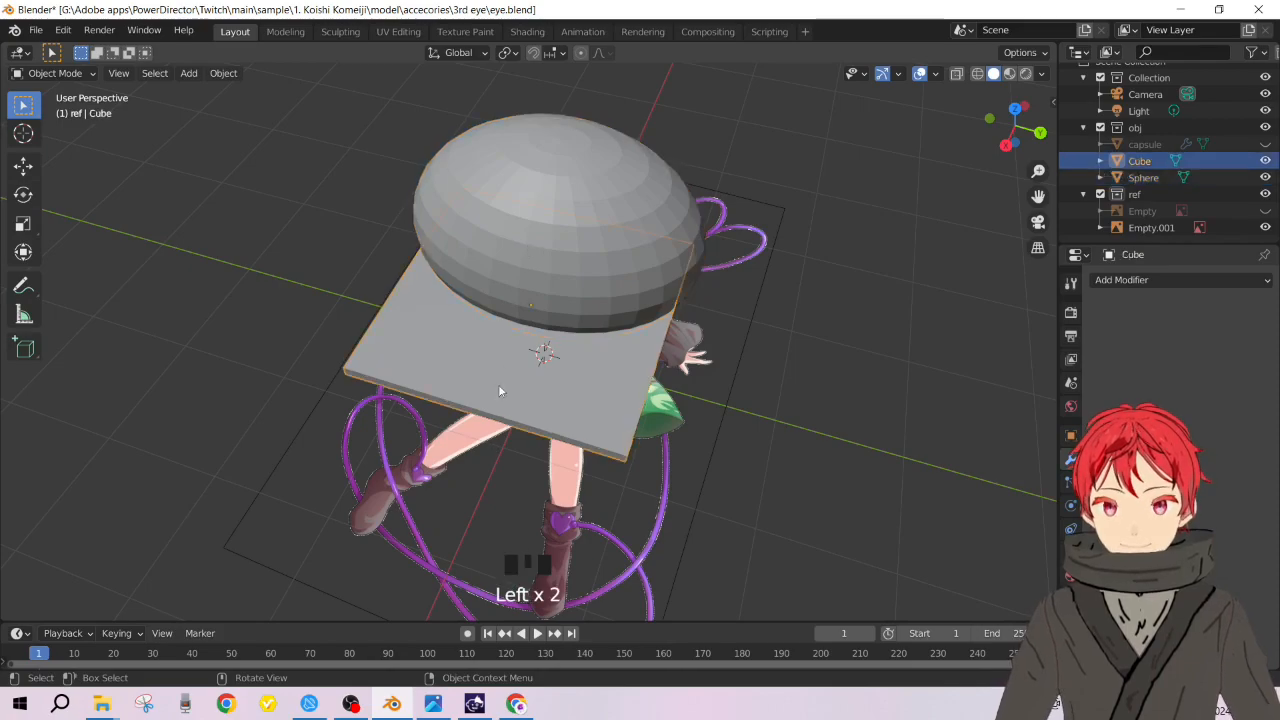
left_click(581, 196)
left_click(572, 388)
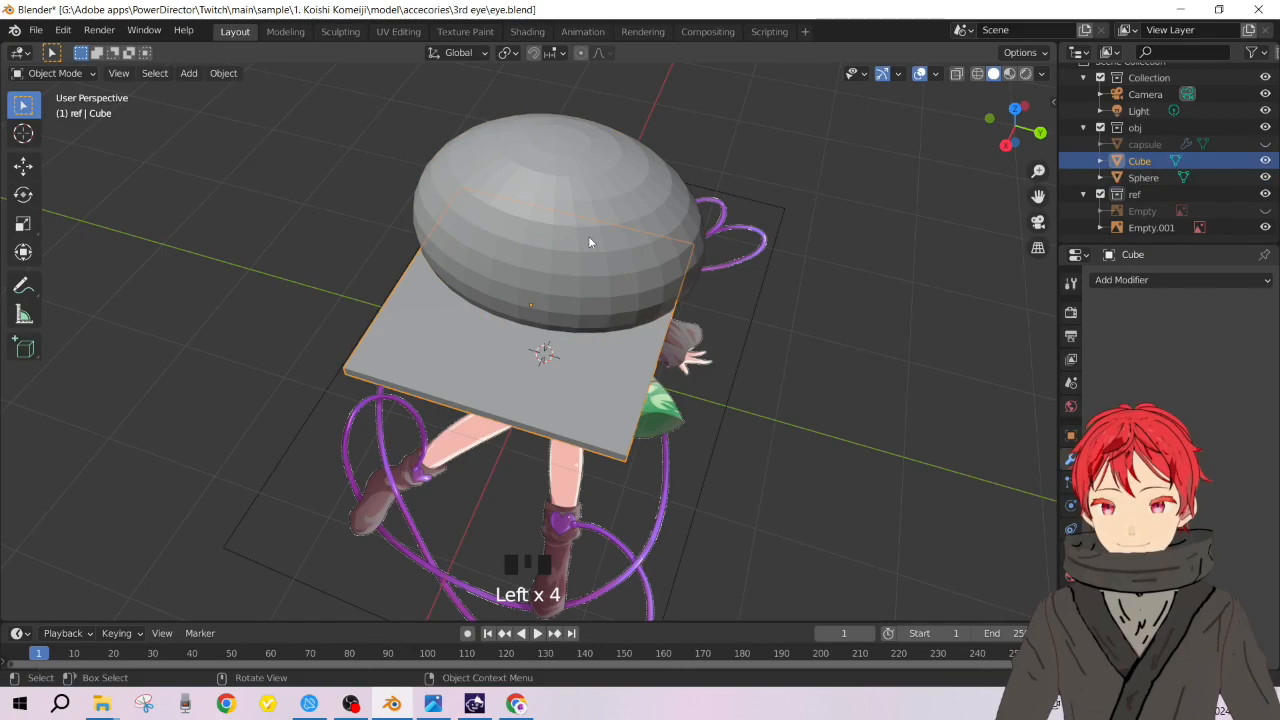
Step: Add a Boolean modifier to the stretched sphere and try to pick the sphere itself as the modifier's object
left_click(594, 168)
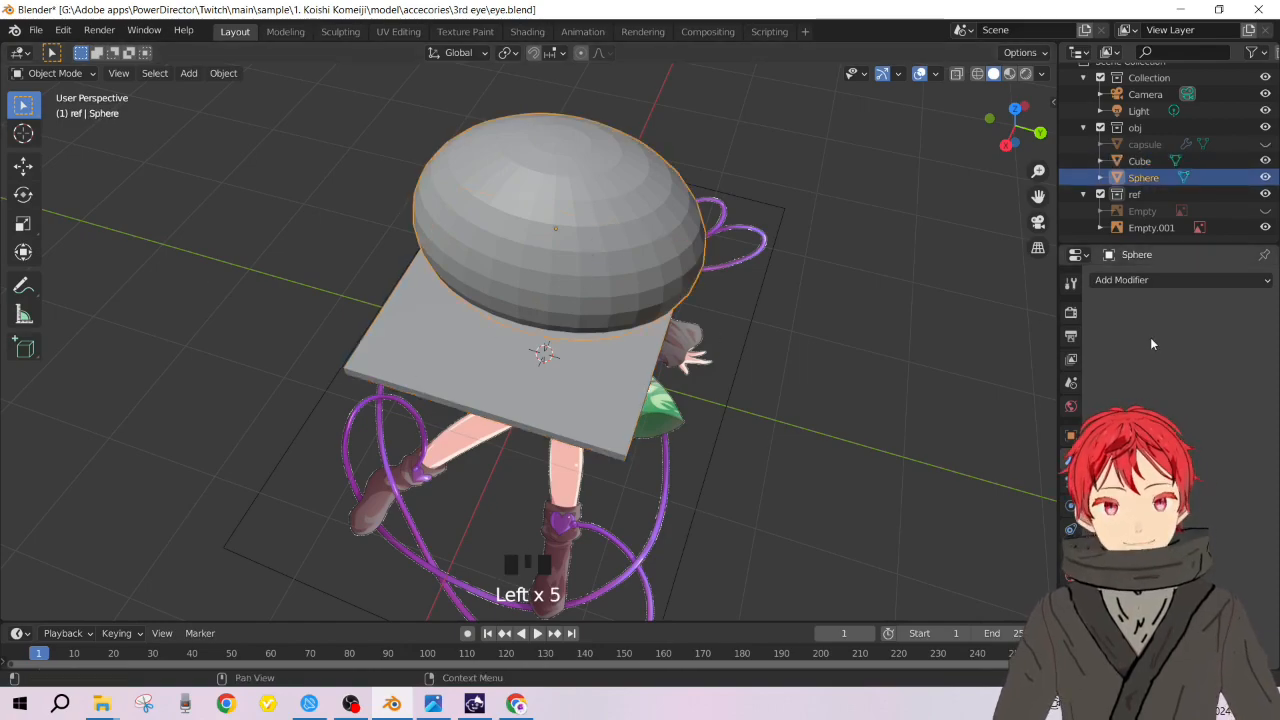
left_click(1172, 284)
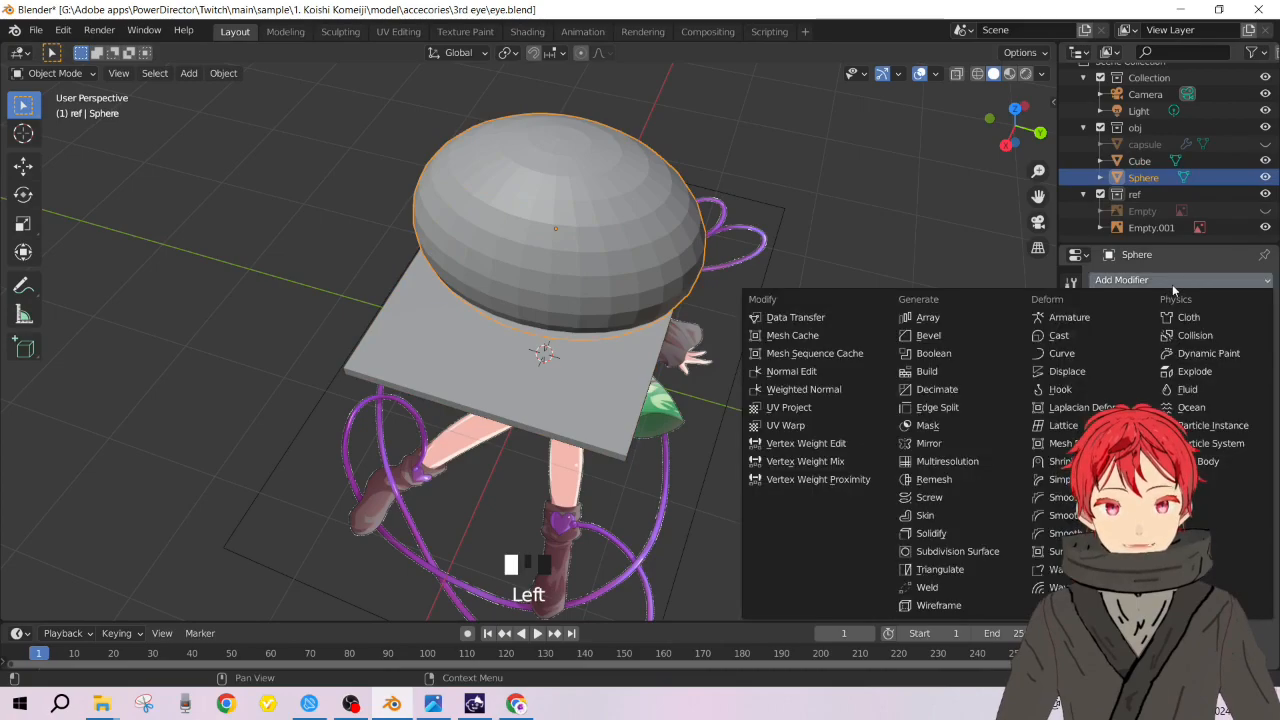
left_click(1172, 284)
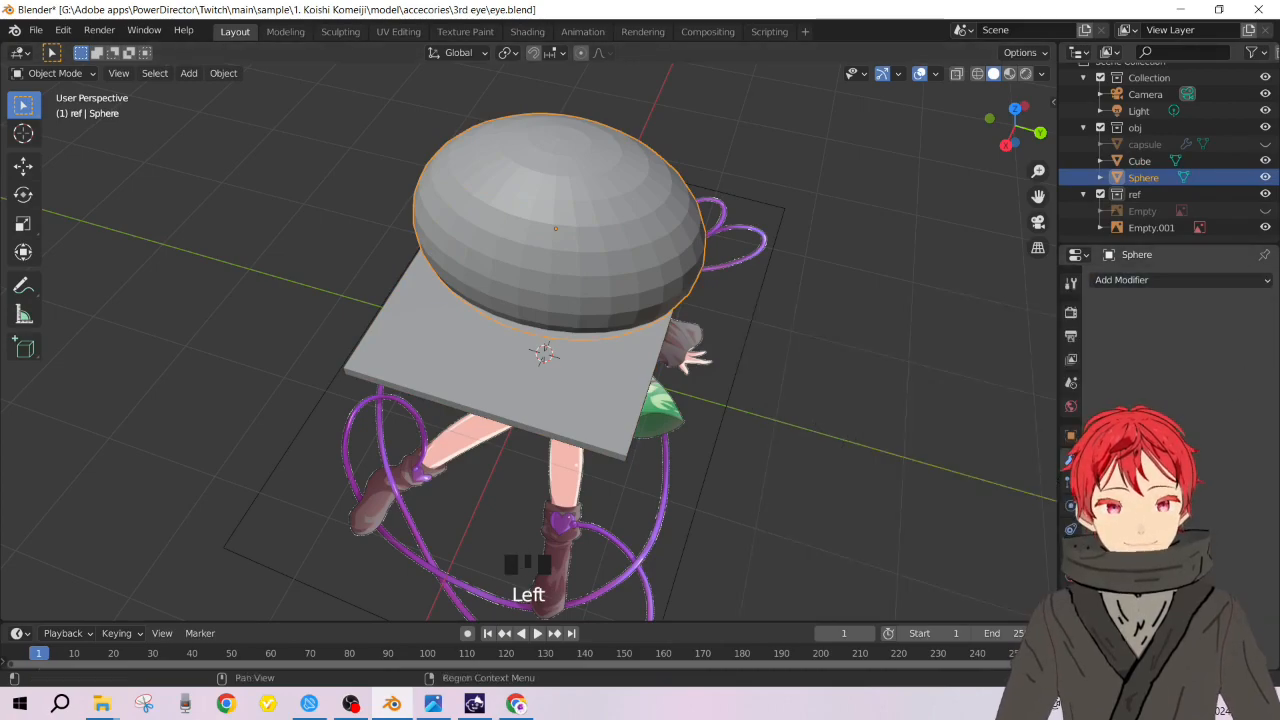
left_click(1201, 279)
left_click(1085, 300)
left_click(1160, 280)
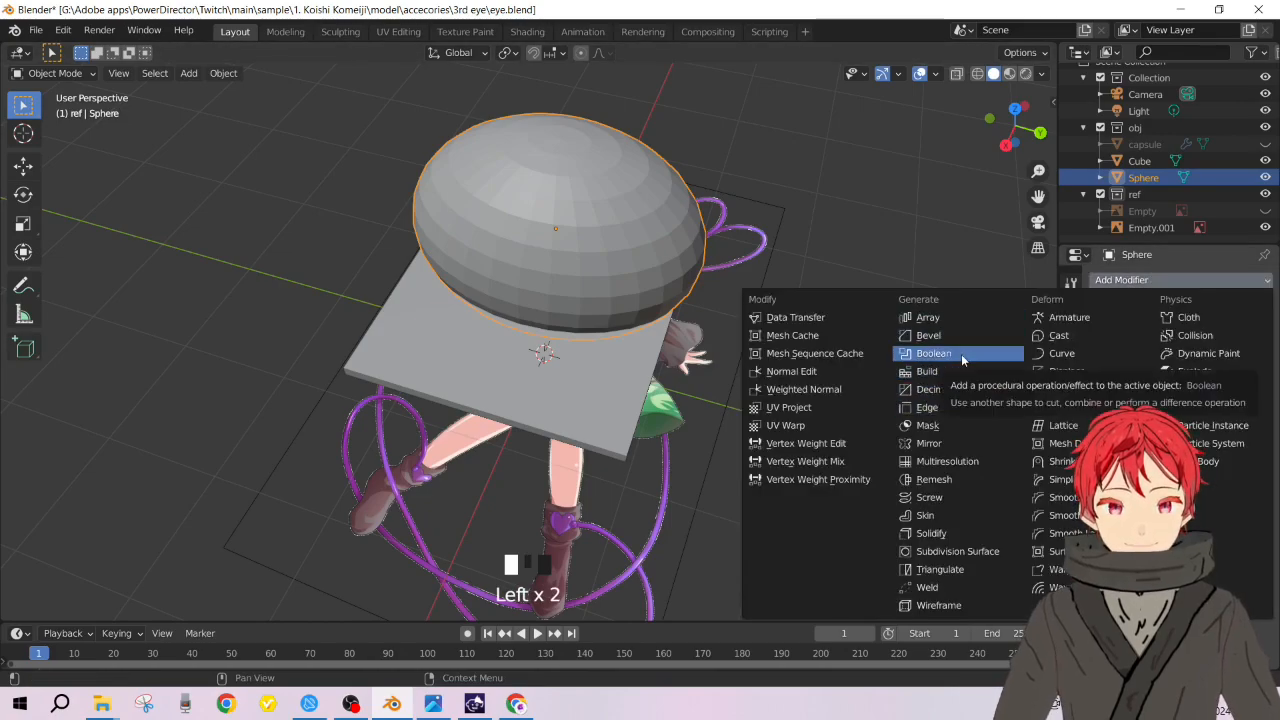
left_click(962, 359)
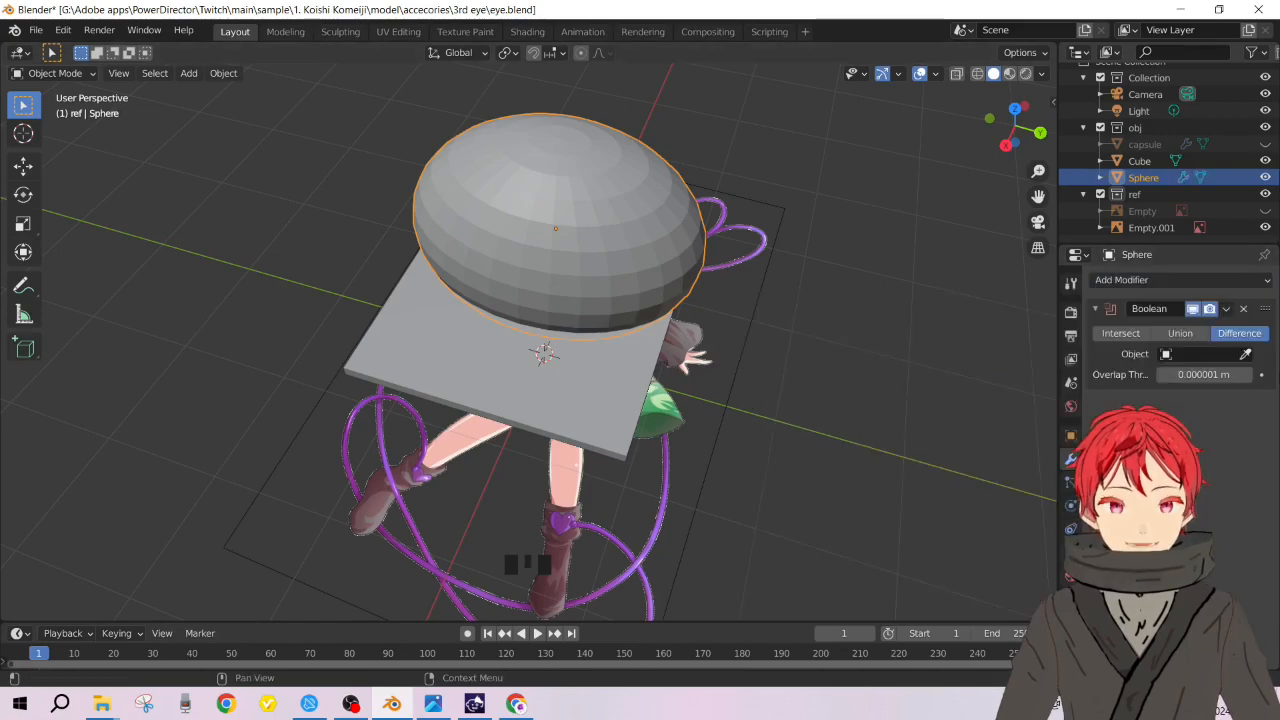
left_click(1245, 355)
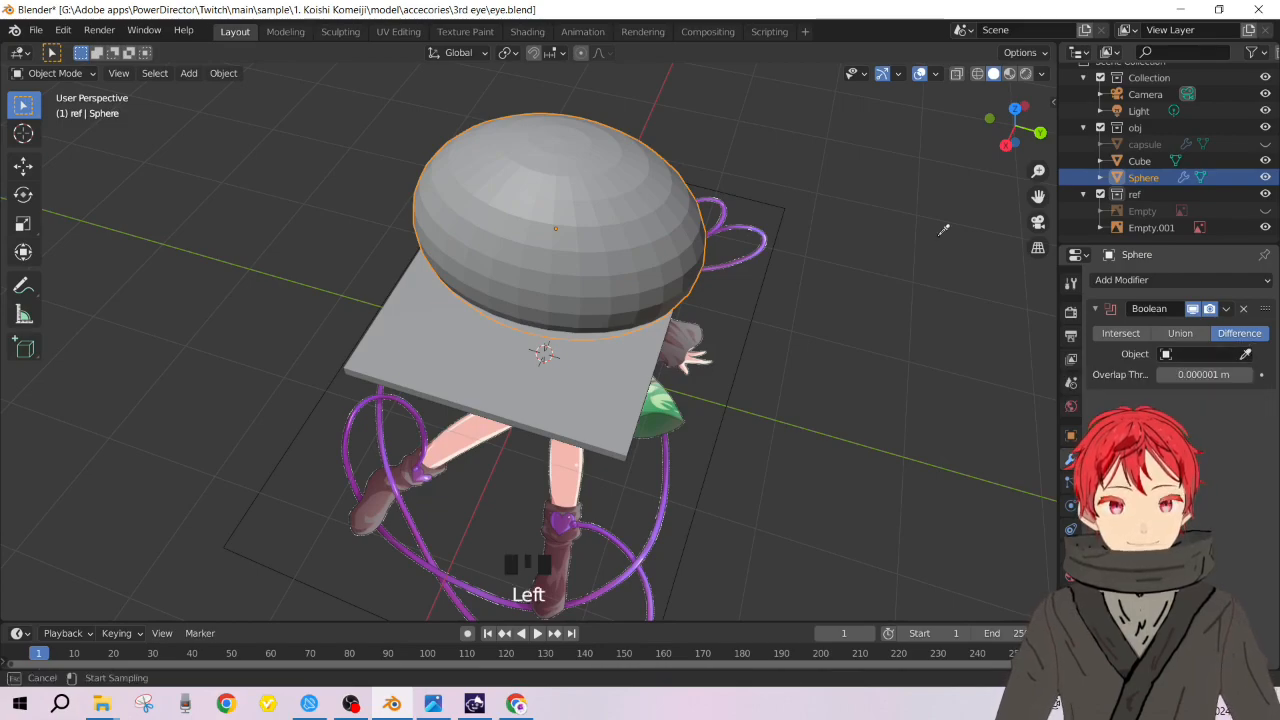
left_click(572, 218)
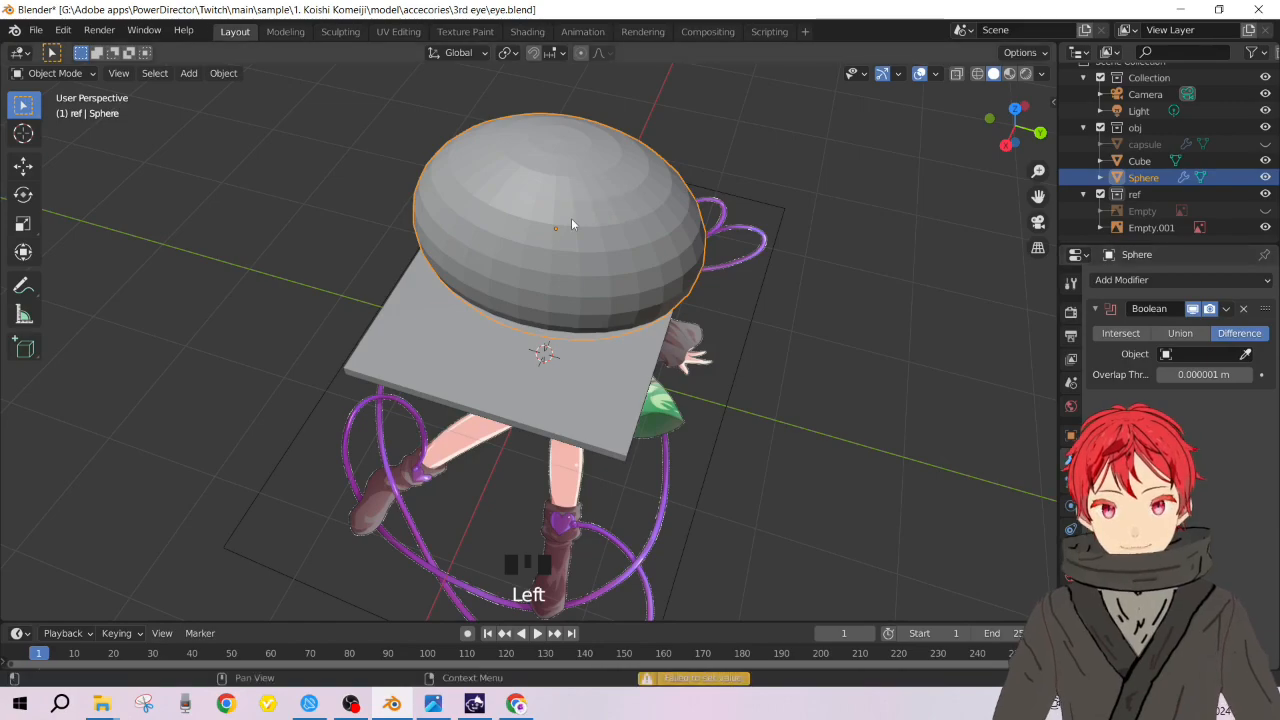
Step: Try to reposition the stretched sphere along the Y axis, and undo the move
middle_click_drag(819, 313, 666, 292)
left_click(667, 295)
middle_click_drag(485, 383, 611, 334)
key("g")
key("z")
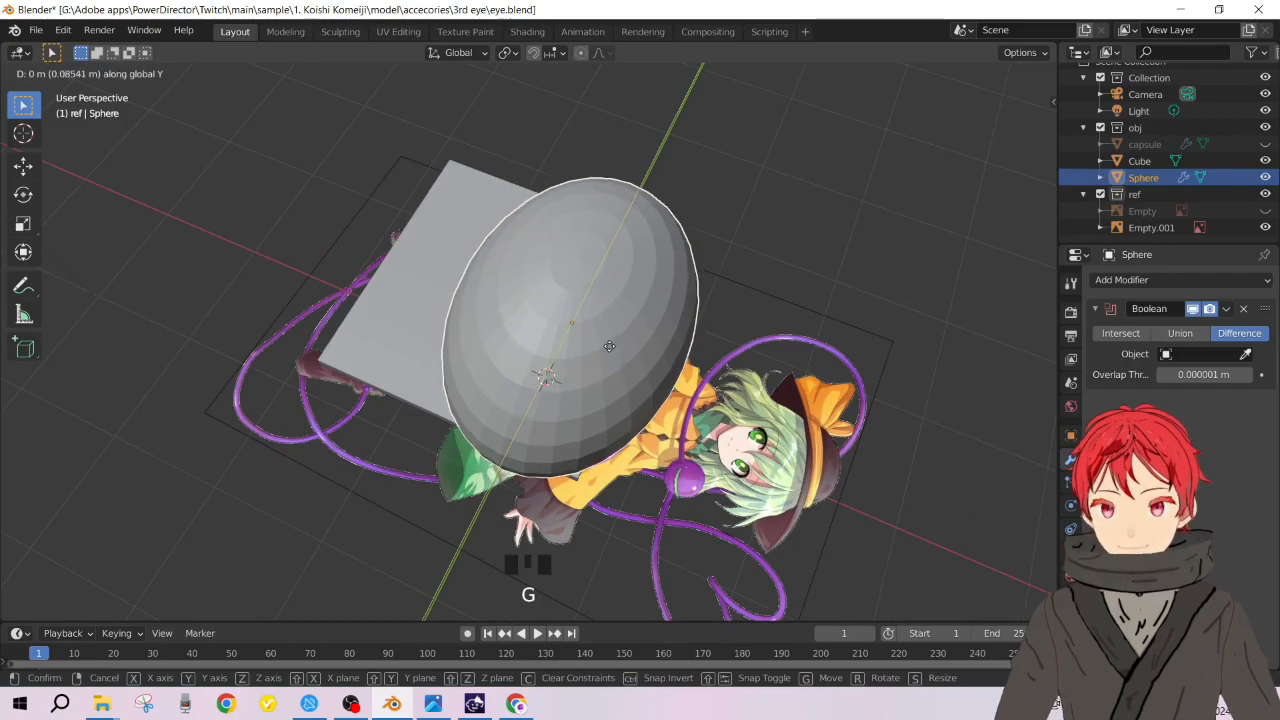
left_click(605, 368)
middle_click_drag(597, 366, 429, 327)
key("g")
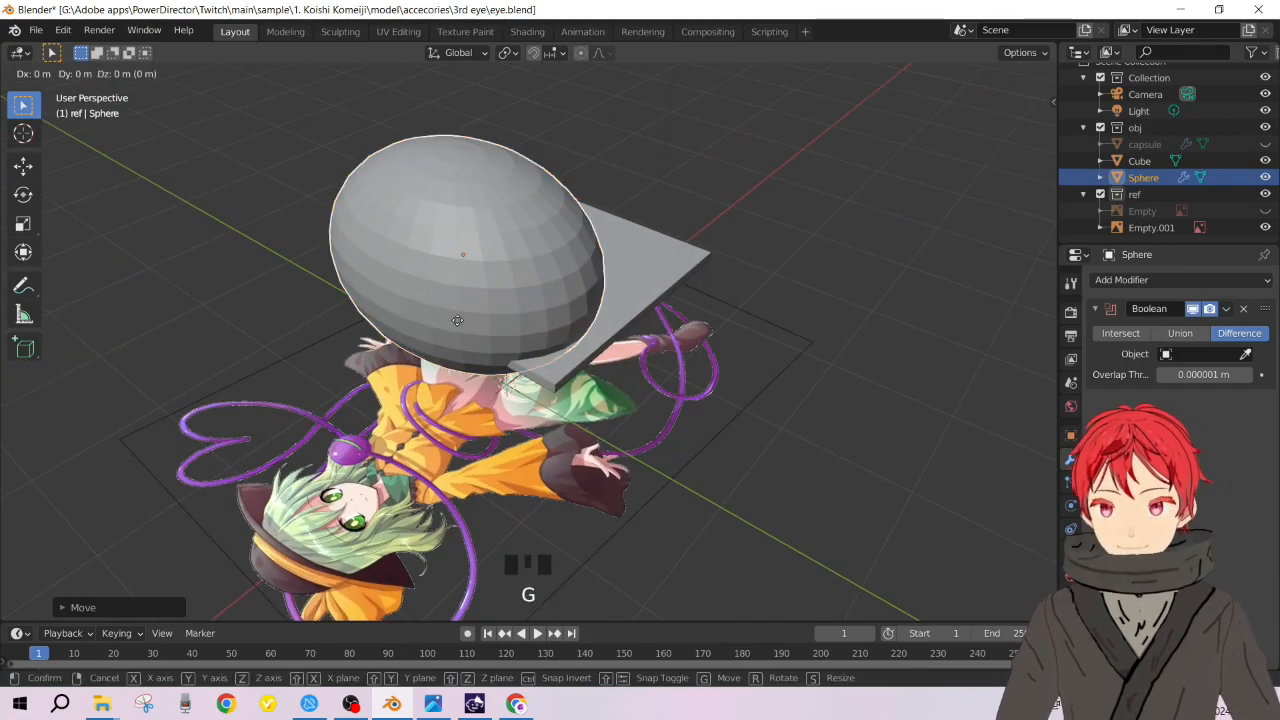
key("ctrl+z")
key("ctrl+z")
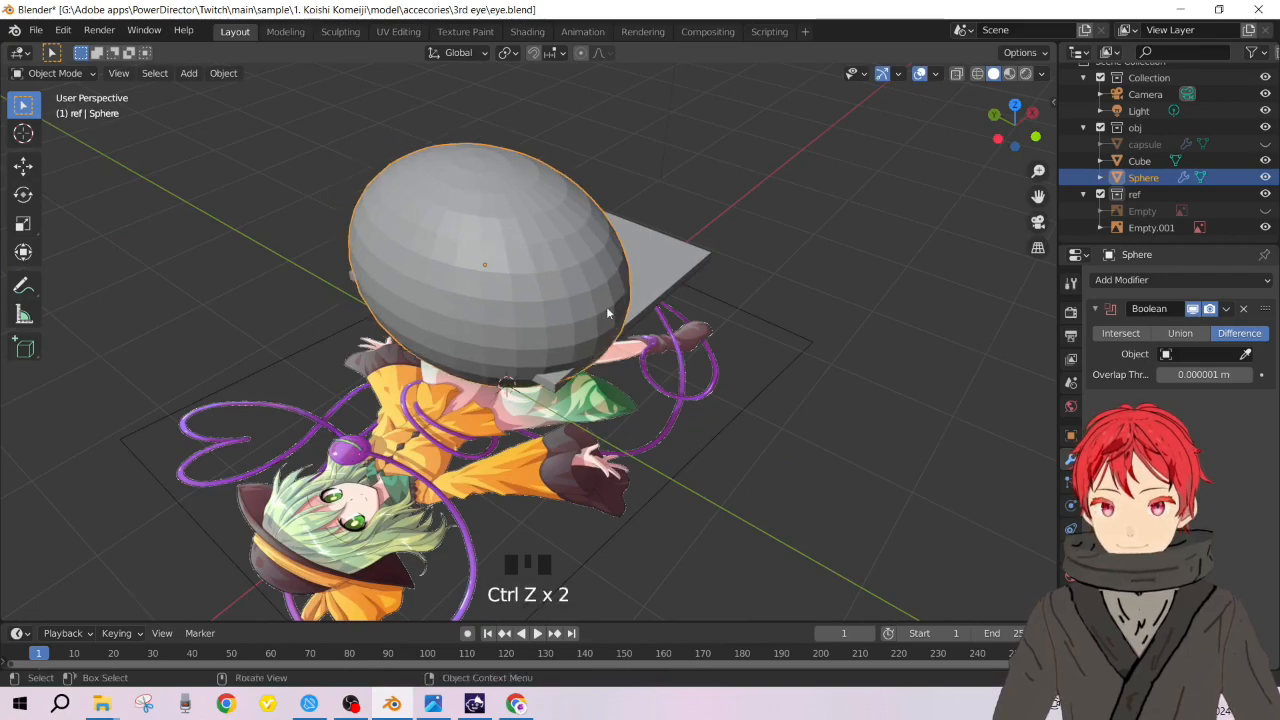
Step: Narrow the slab by scaling it down along the Y axis
left_click(651, 269)
key("s")
key("z")
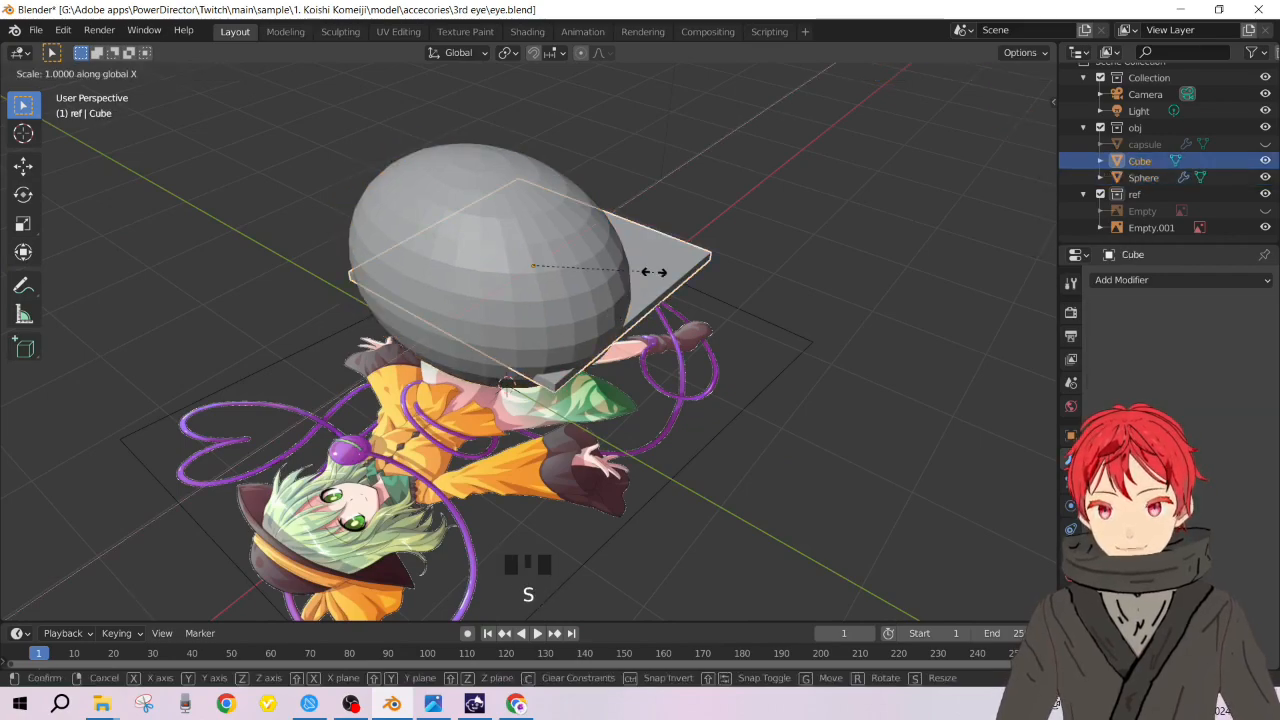
key("y")
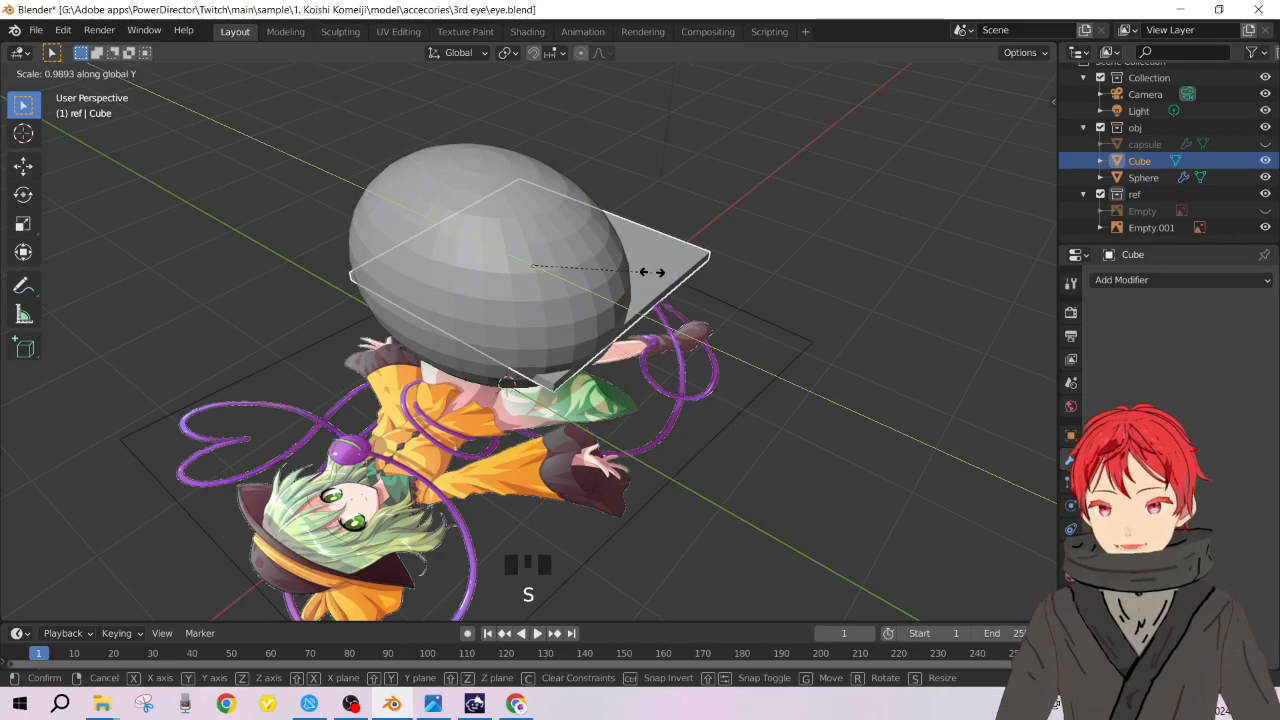
left_click(624, 264)
Step: Add a Boolean Difference modifier to the slab with Sphere as its object, and hide the sphere
middle_click_drag(575, 337, 905, 323)
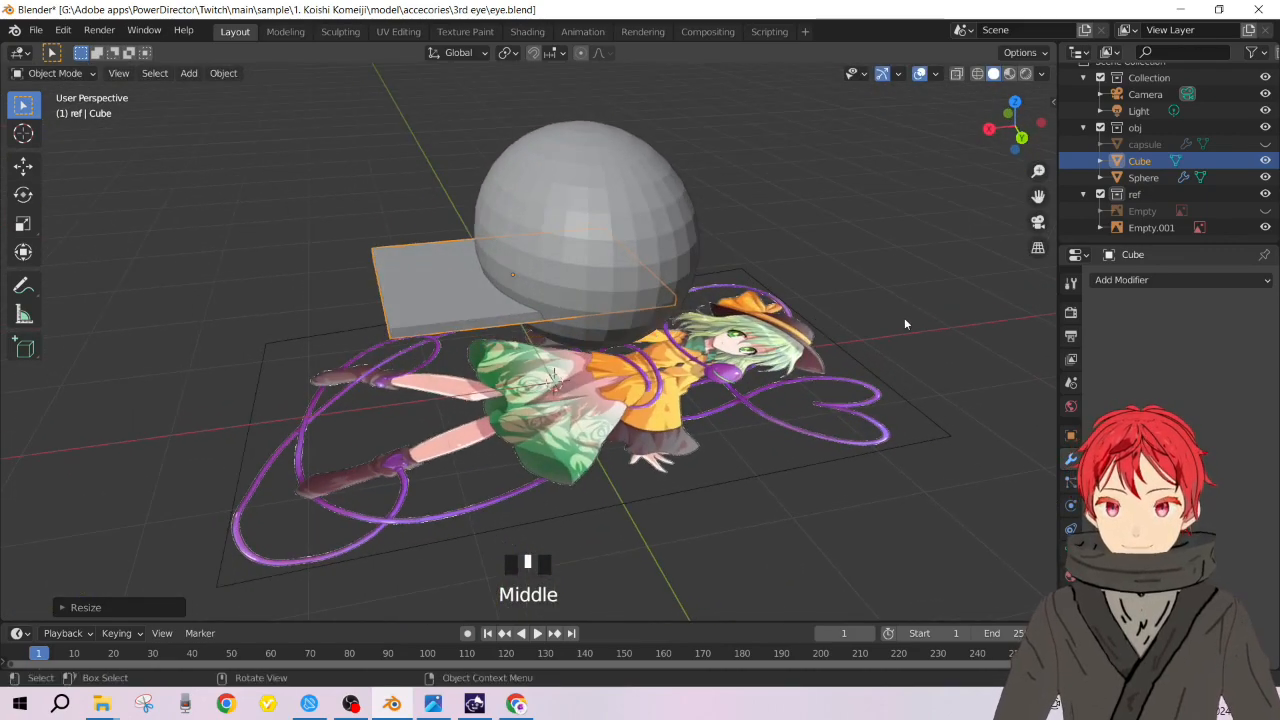
left_click(1166, 281)
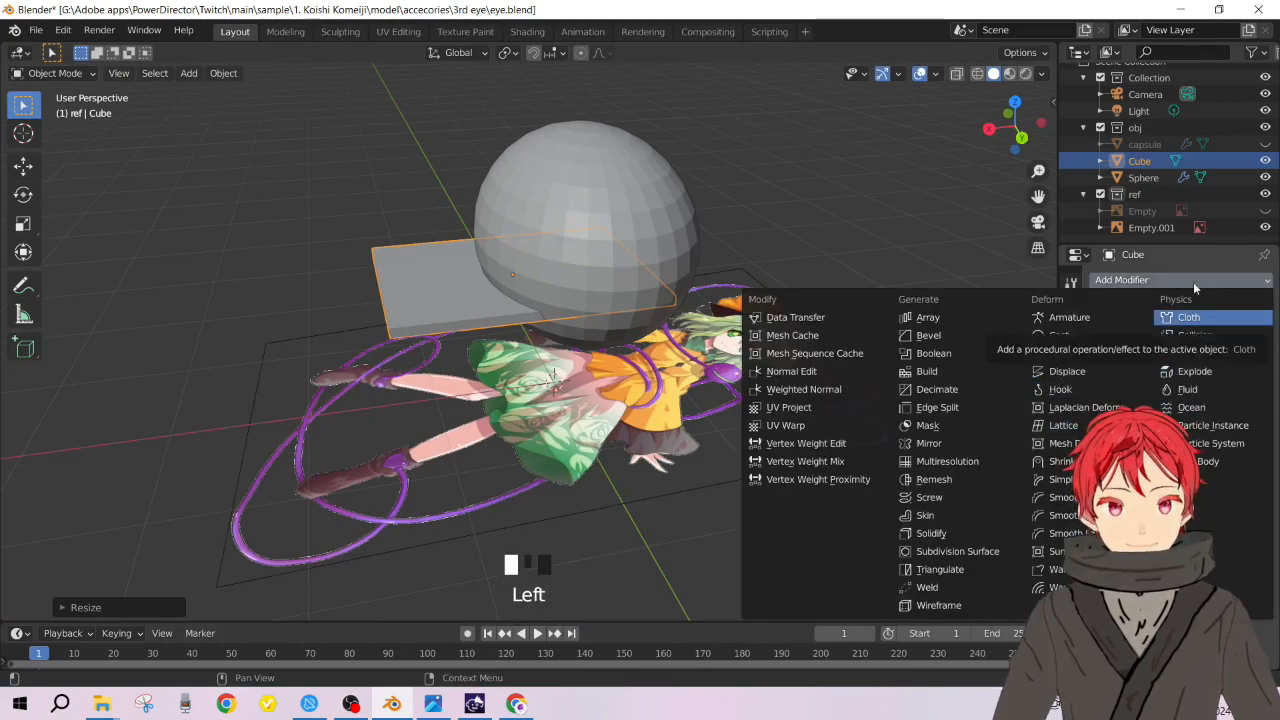
left_click(906, 353)
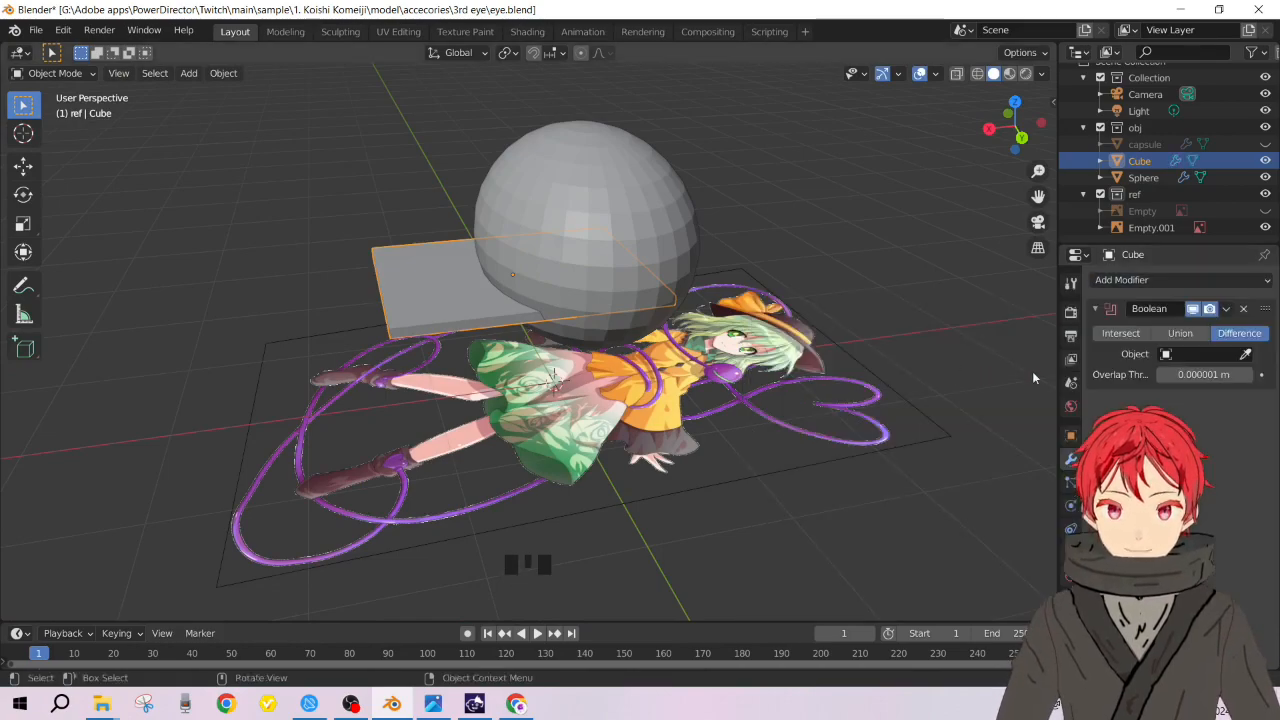
left_click(1245, 356)
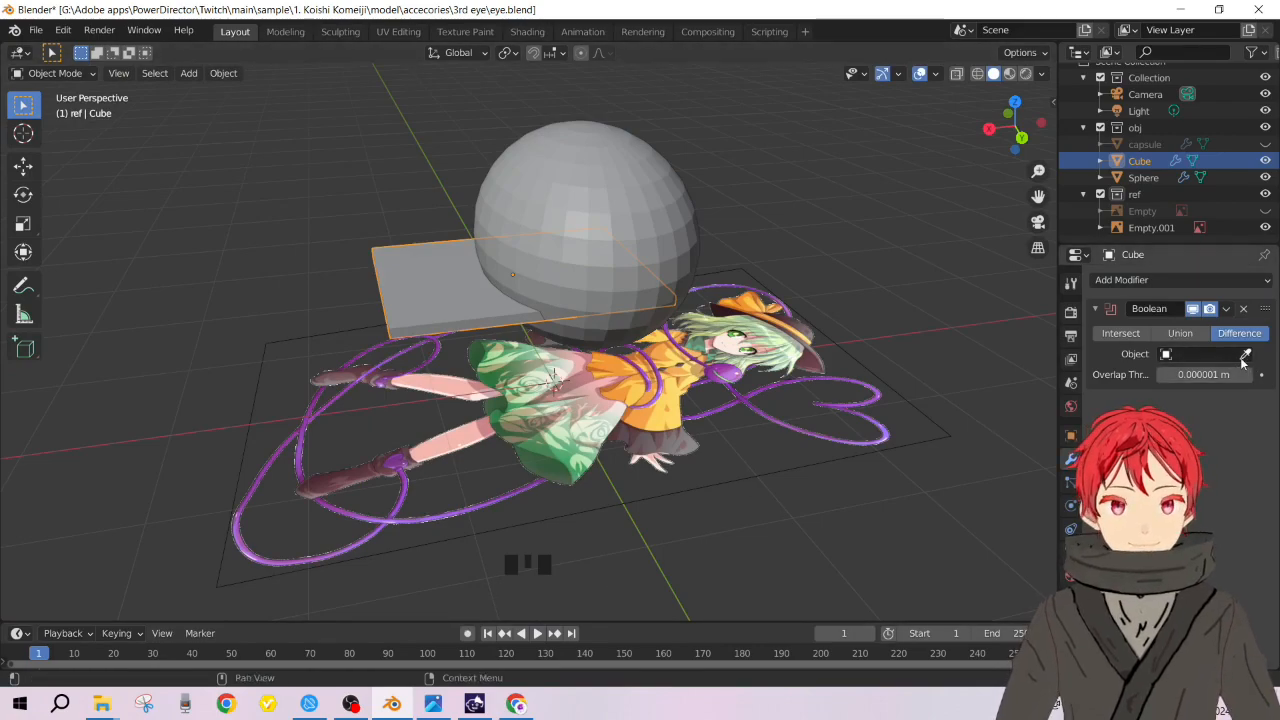
left_click(620, 185)
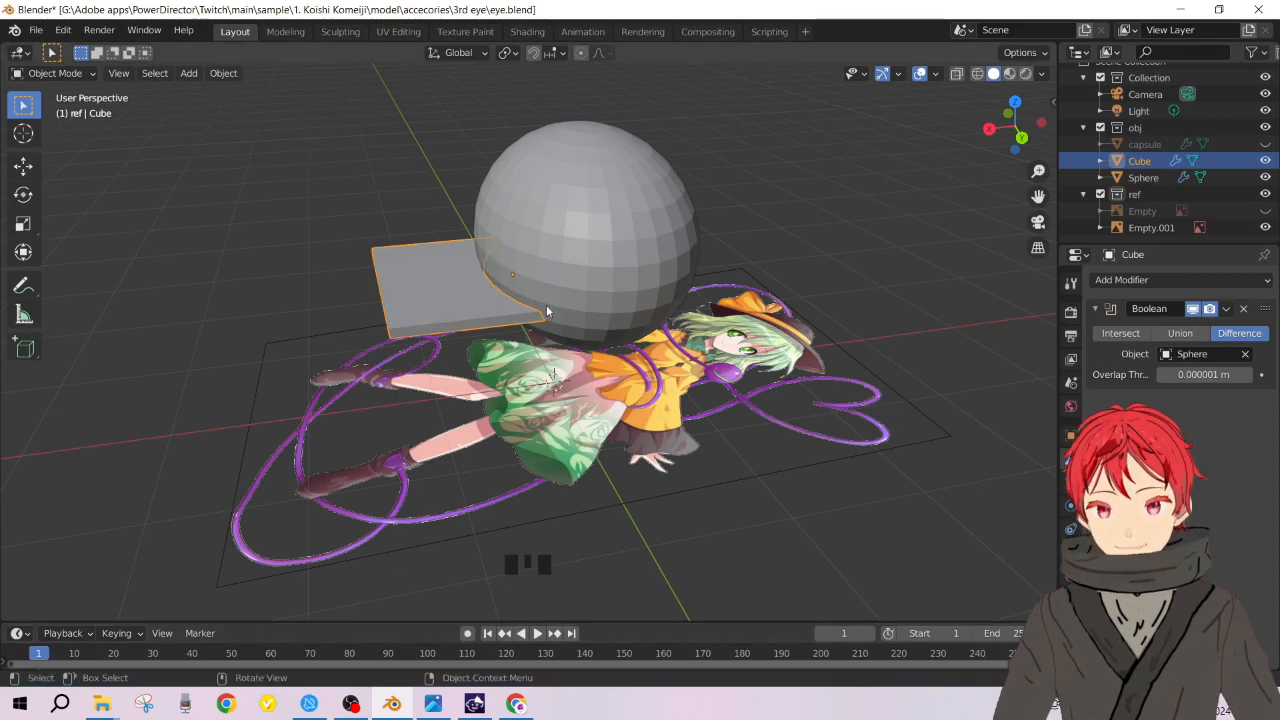
middle_click_drag(575, 349, 621, 419)
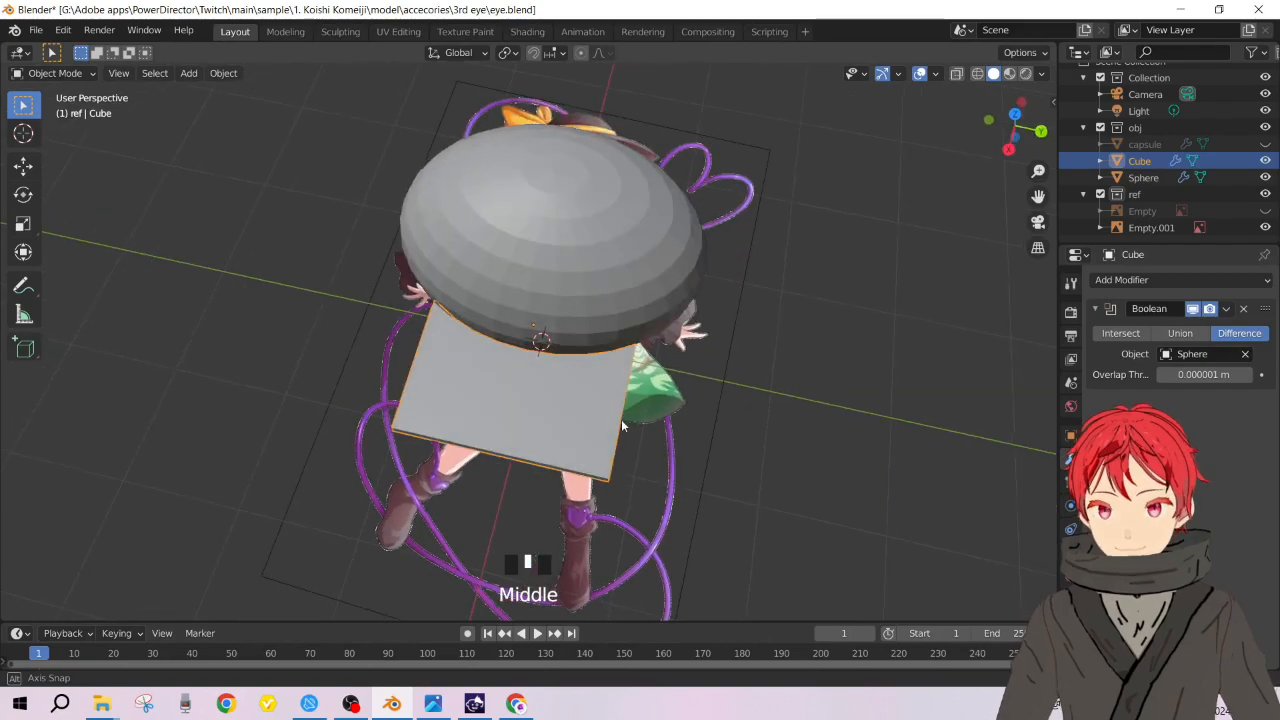
left_click(1265, 177)
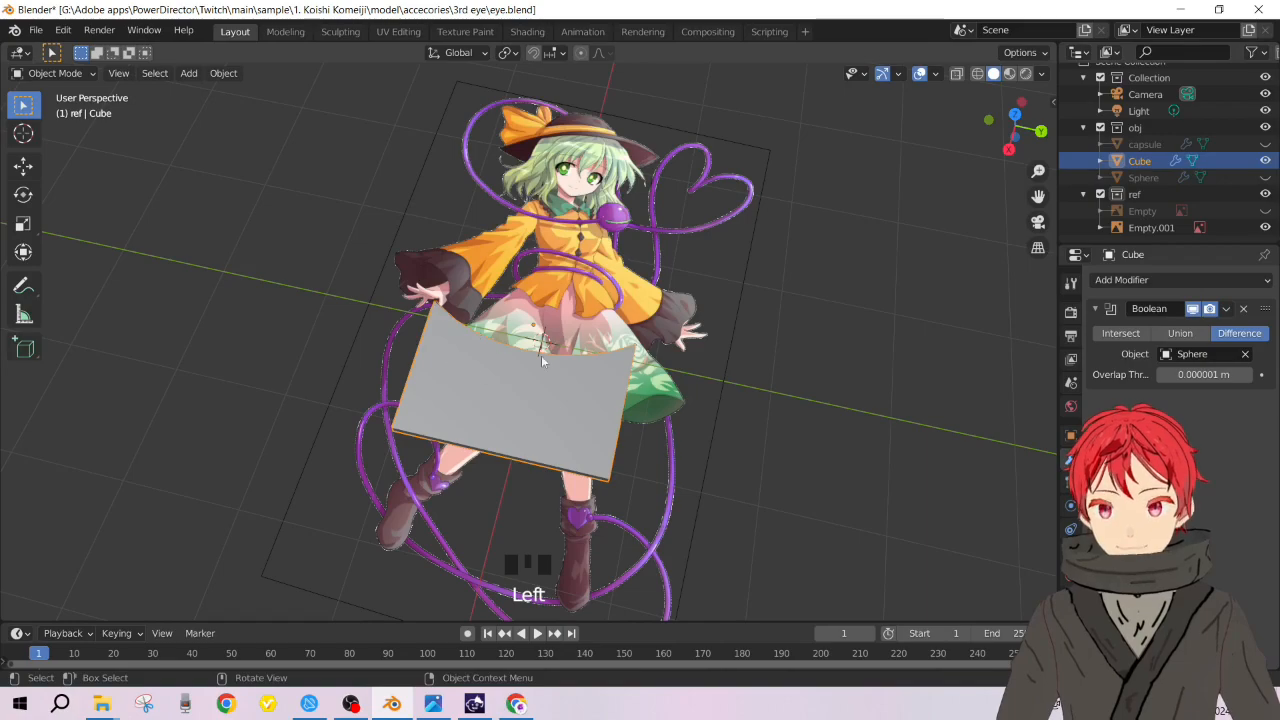
Step: Try deleting the hidden sphere, and undo the deletion
left_click(1212, 179)
key("Delete")
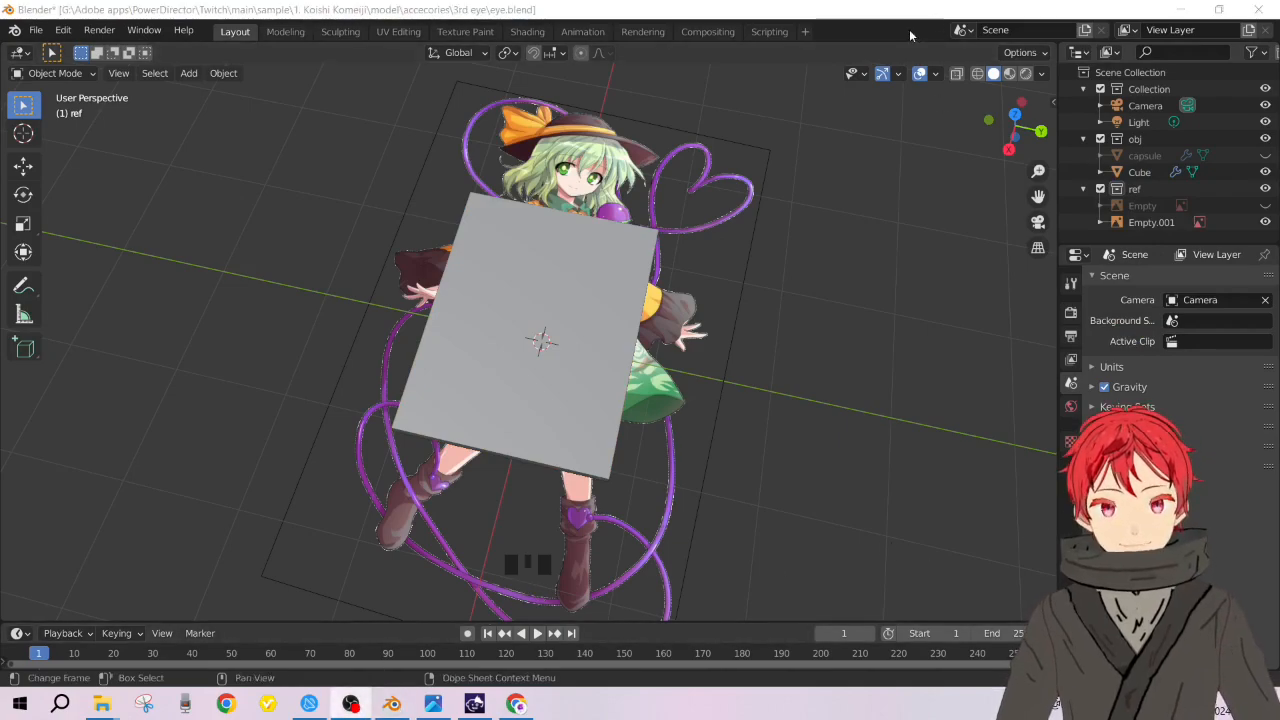
left_click(891, 157)
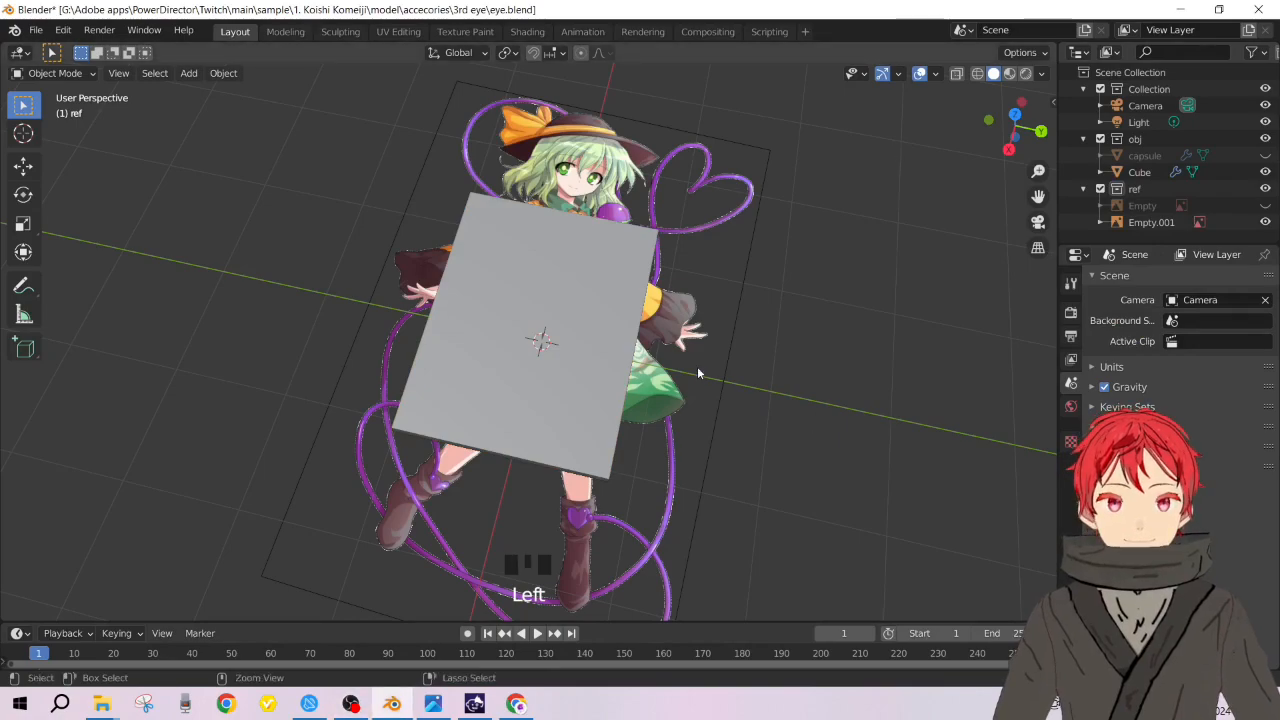
key("ctrl+z")
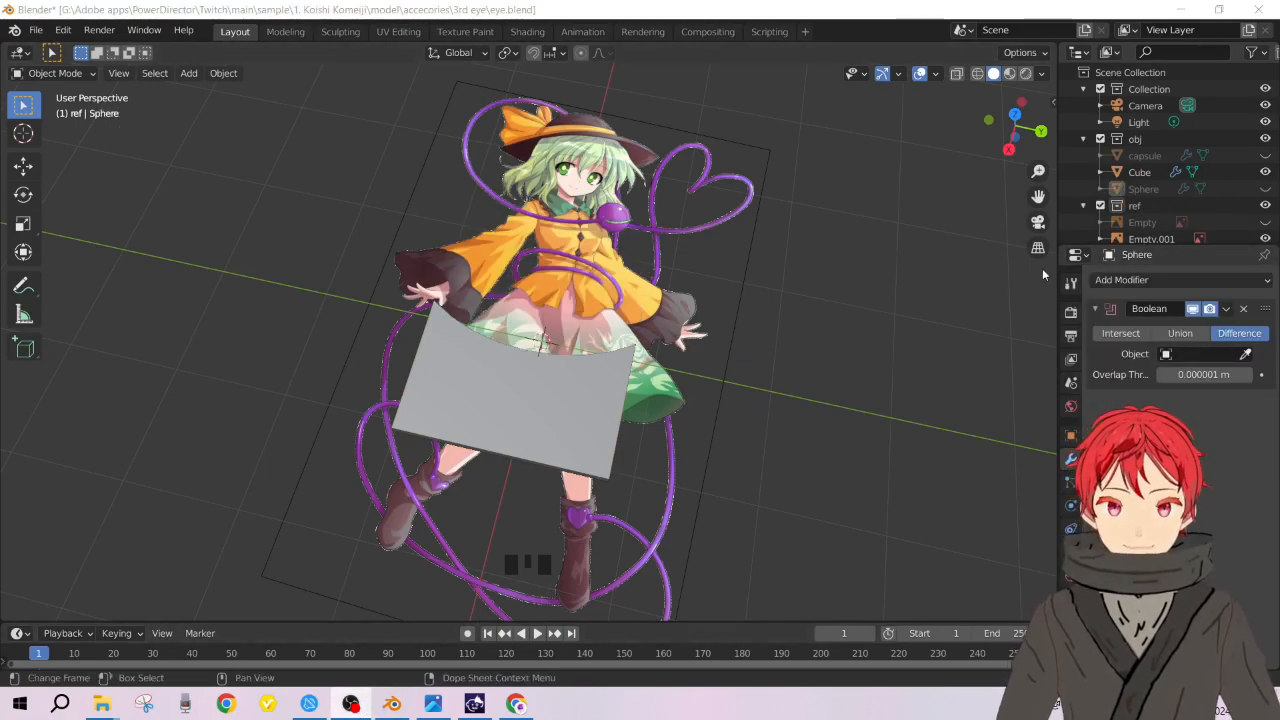
Step: Select the slab and apply its Boolean modifier so the curved cut becomes real geometry
left_click(882, 35)
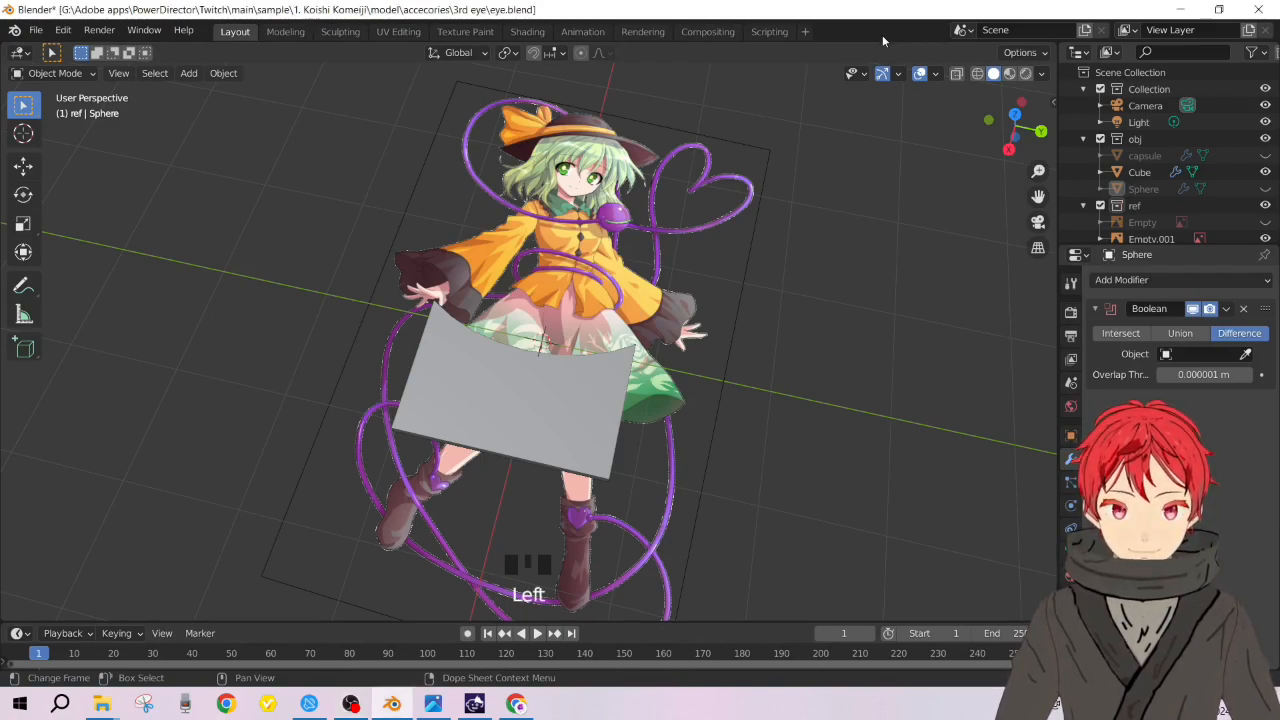
left_click(1227, 309)
left_click(1229, 312)
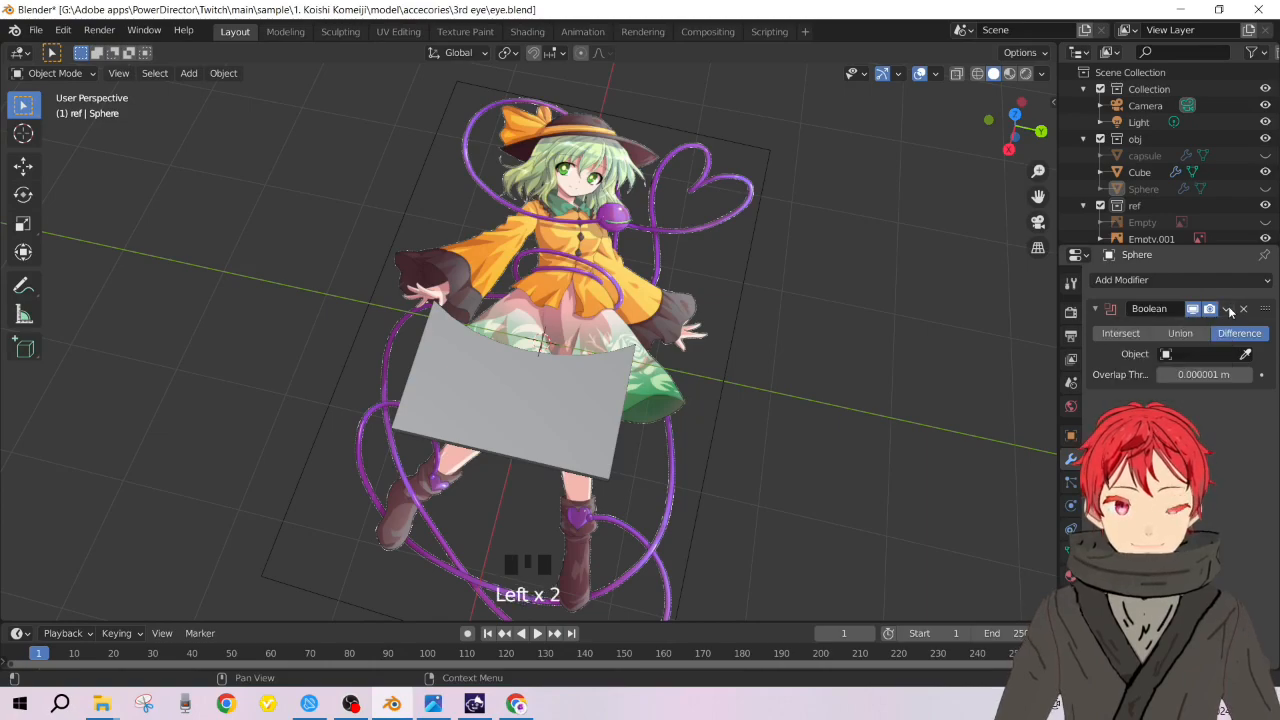
left_click(518, 405)
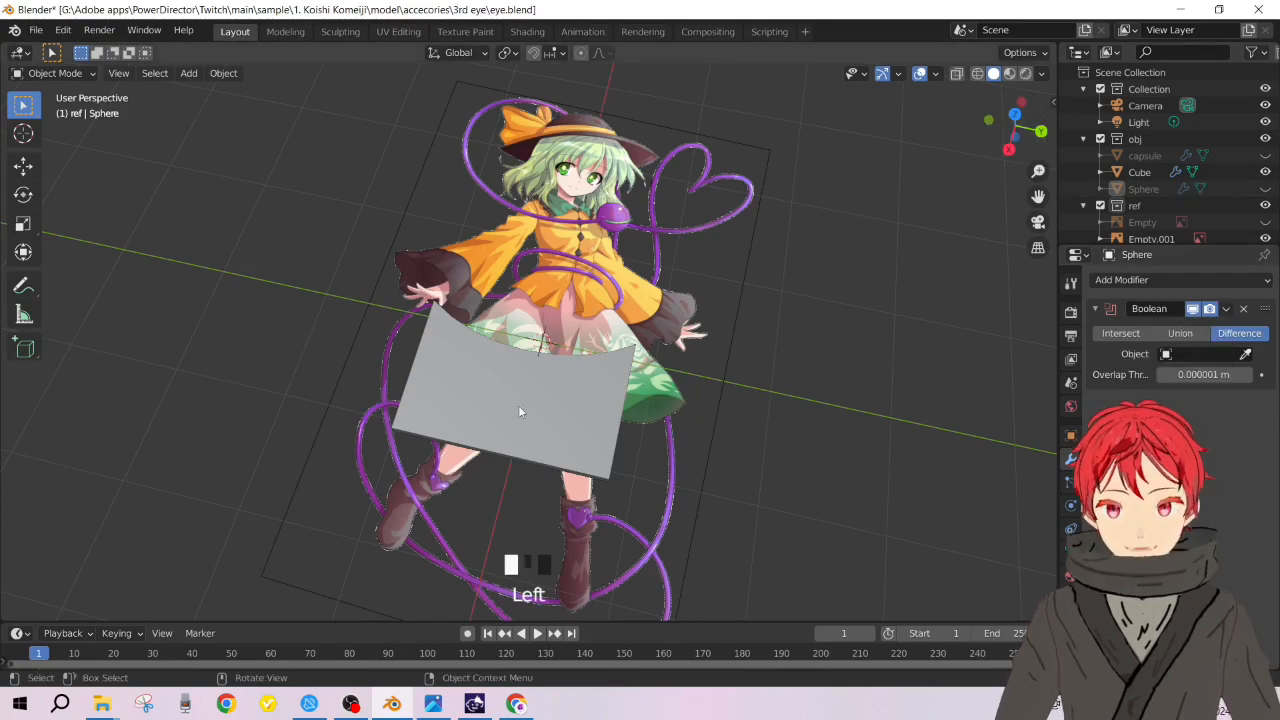
left_click(1229, 312)
left_click(1229, 312)
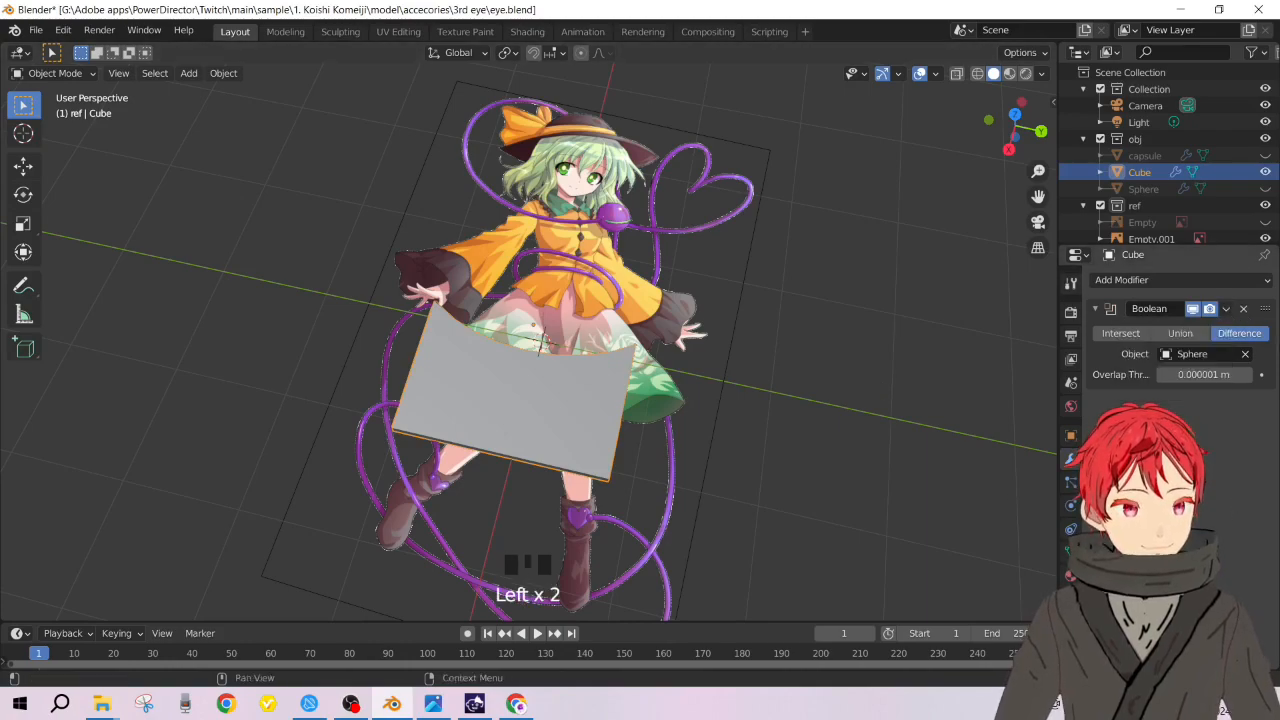
left_click(1229, 311)
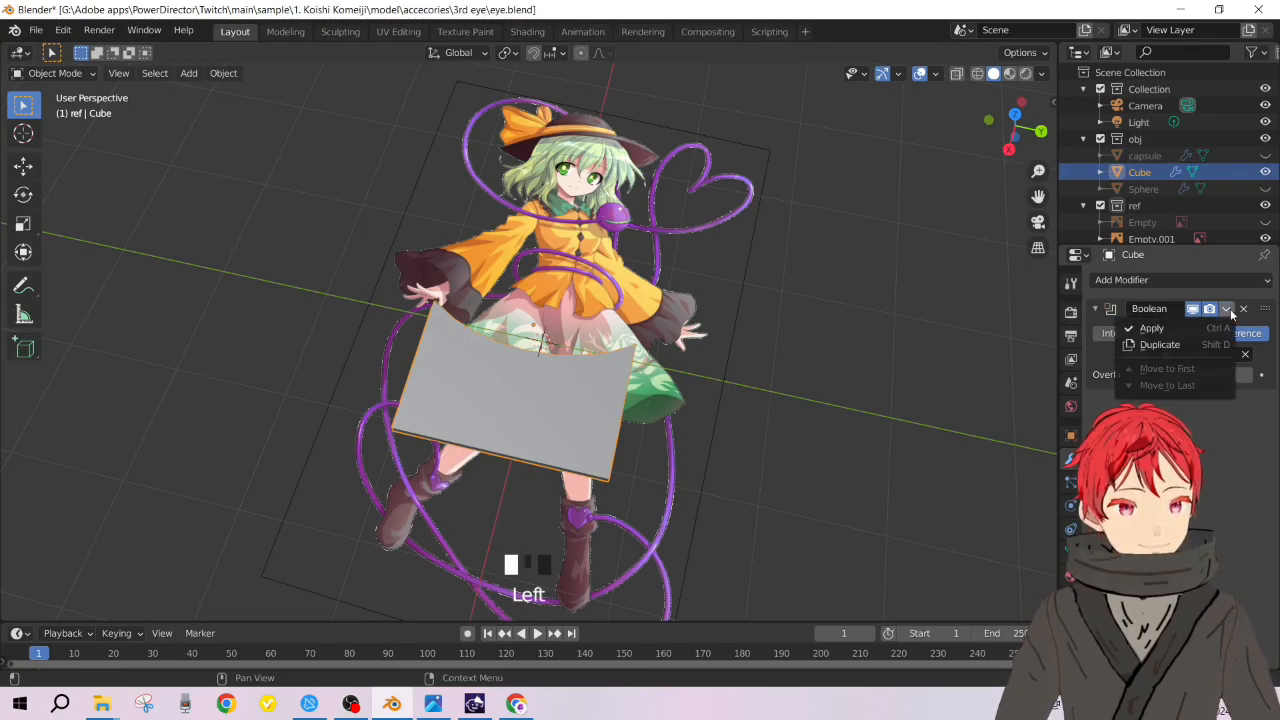
left_click(1198, 328)
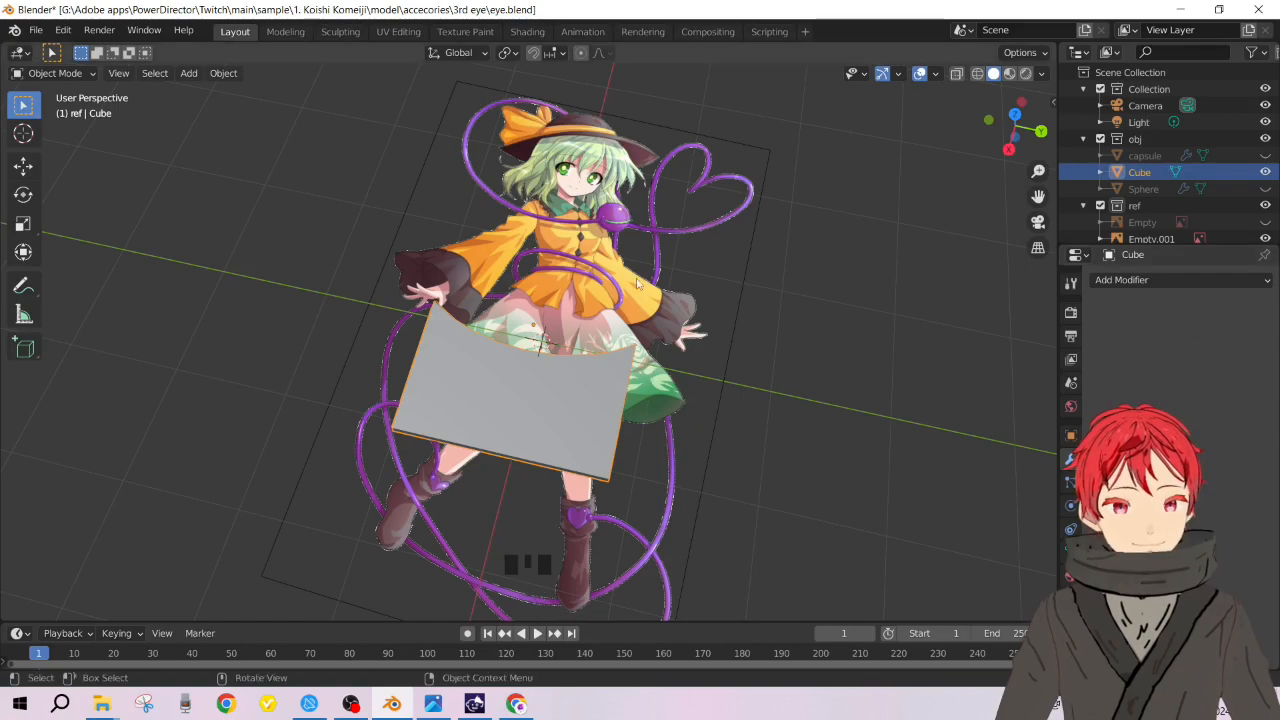
Step: Unhide the stretched sphere used as the cutter and delete it
left_click(1265, 188)
left_click(586, 256)
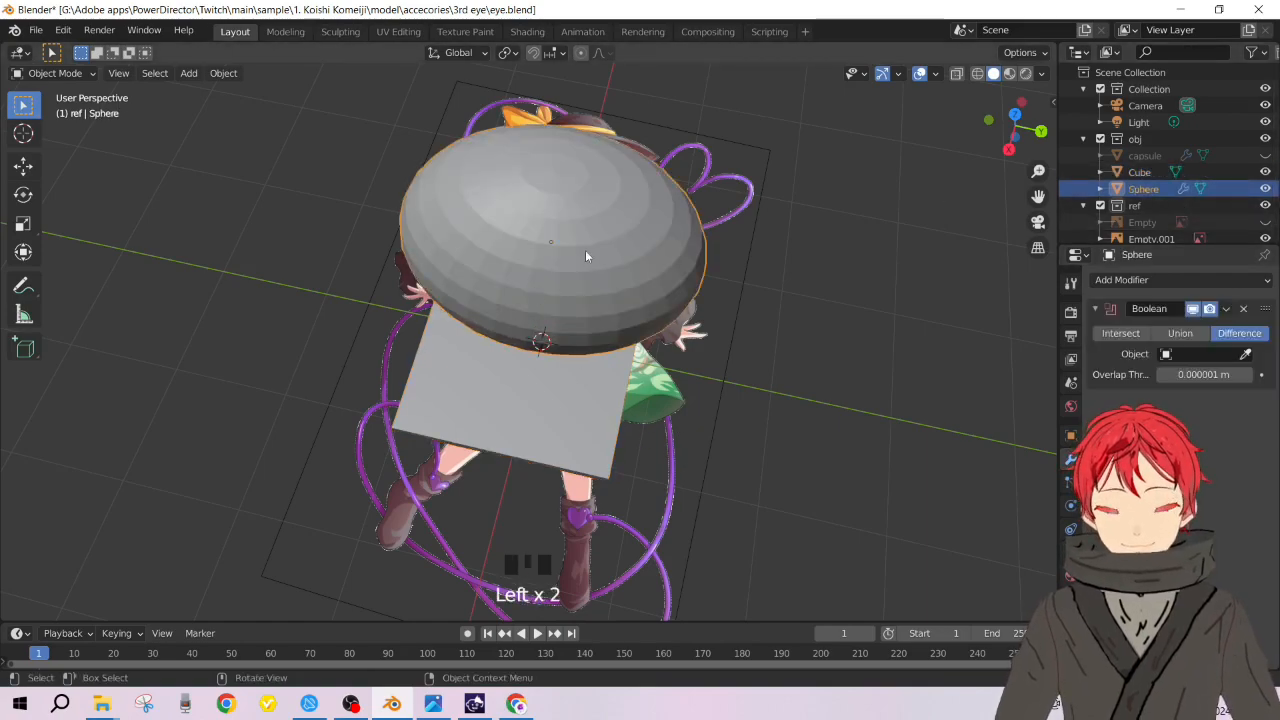
key("Delete")
Step: Select the cut slab and rename the object "eyelashes"
left_click(606, 432)
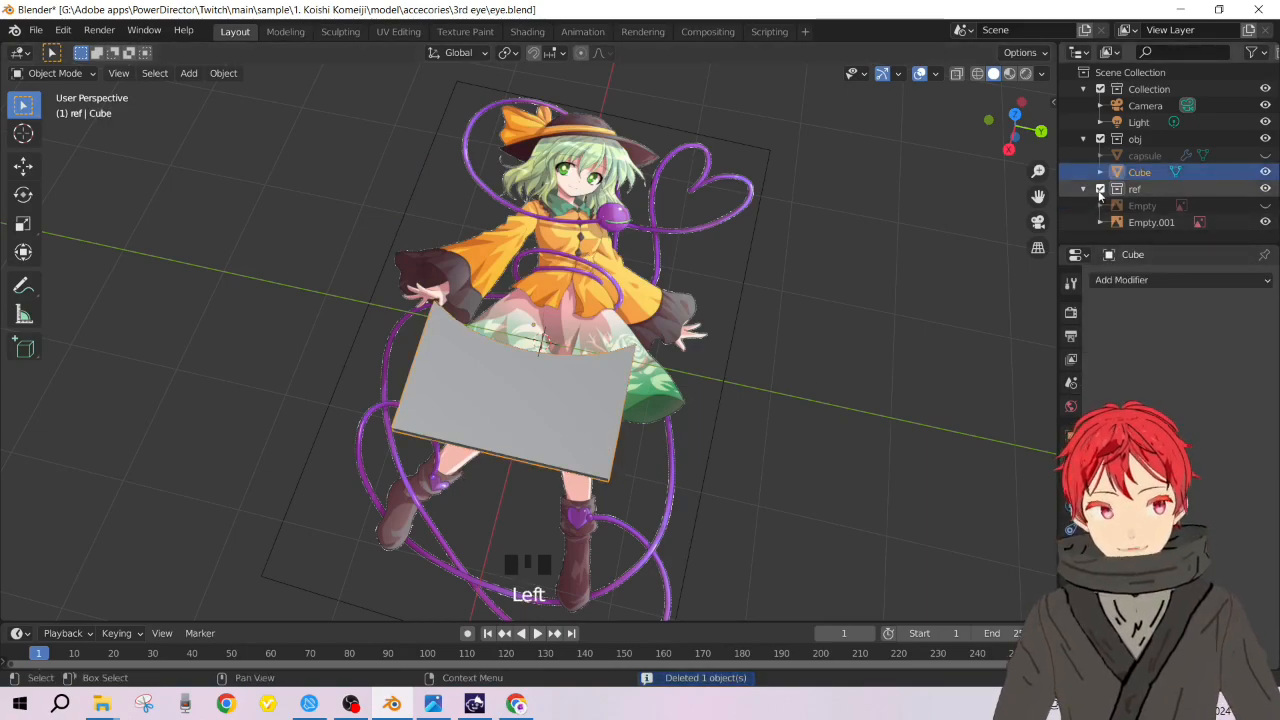
double_click(1160, 173)
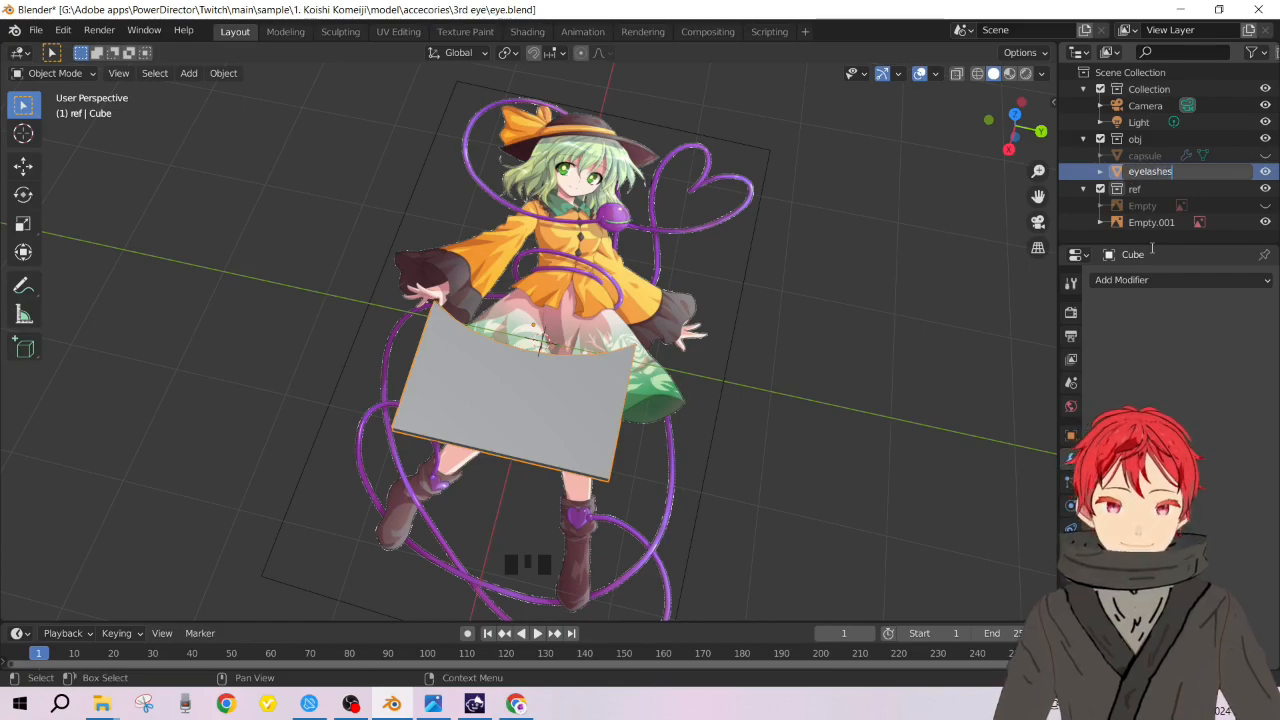
key("Return")
middle_click_drag(446, 443, 514, 443)
key("Tab")
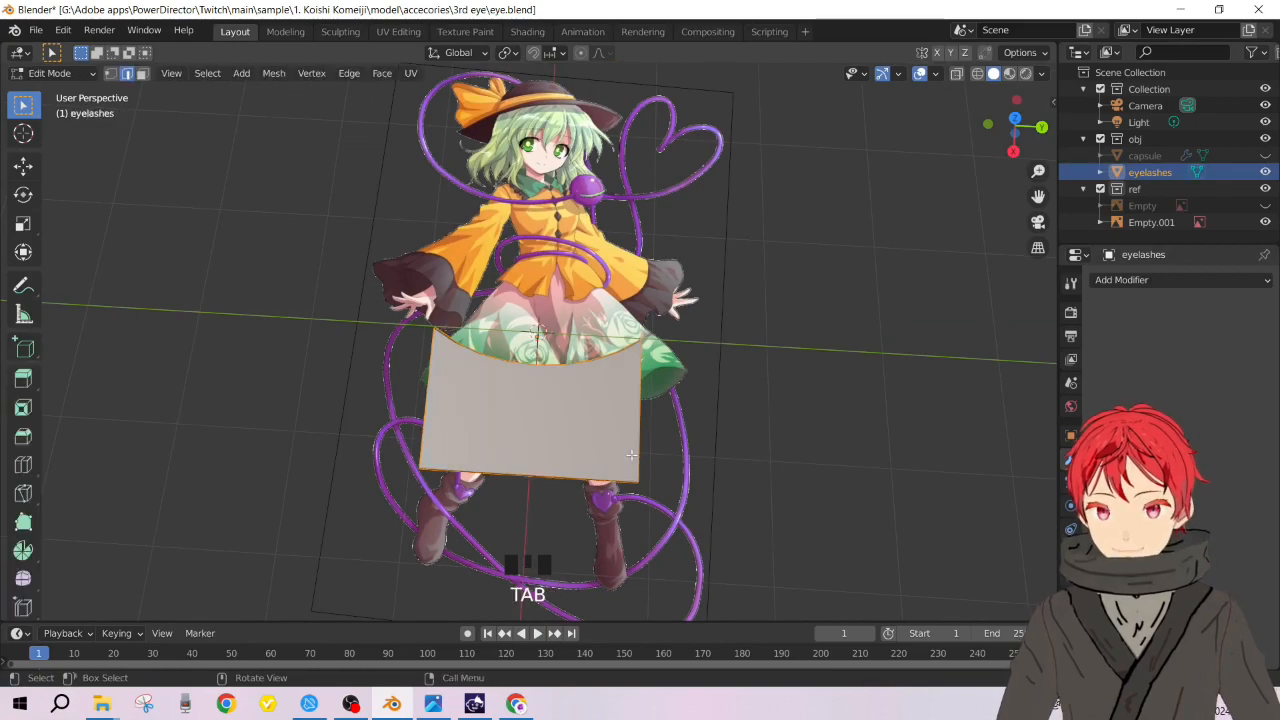
scroll(661, 435, "up", 3)
middle_click_drag(661, 435, 614, 404, "shift")
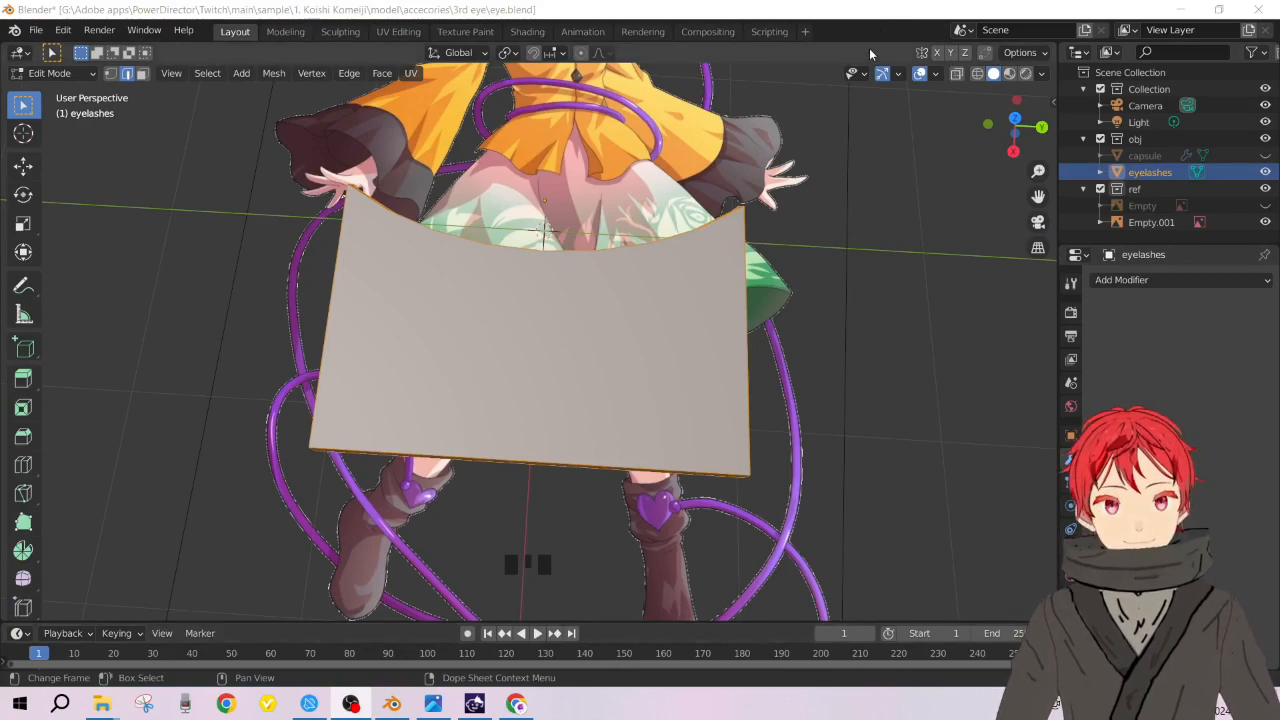
left_click(656, 245)
middle_click_drag(656, 245, 668, 395, "shift")
key("Tab")
Step: Select the character reference image, shift it behind the slab, and scale it up to about 5.03
left_click(772, 210)
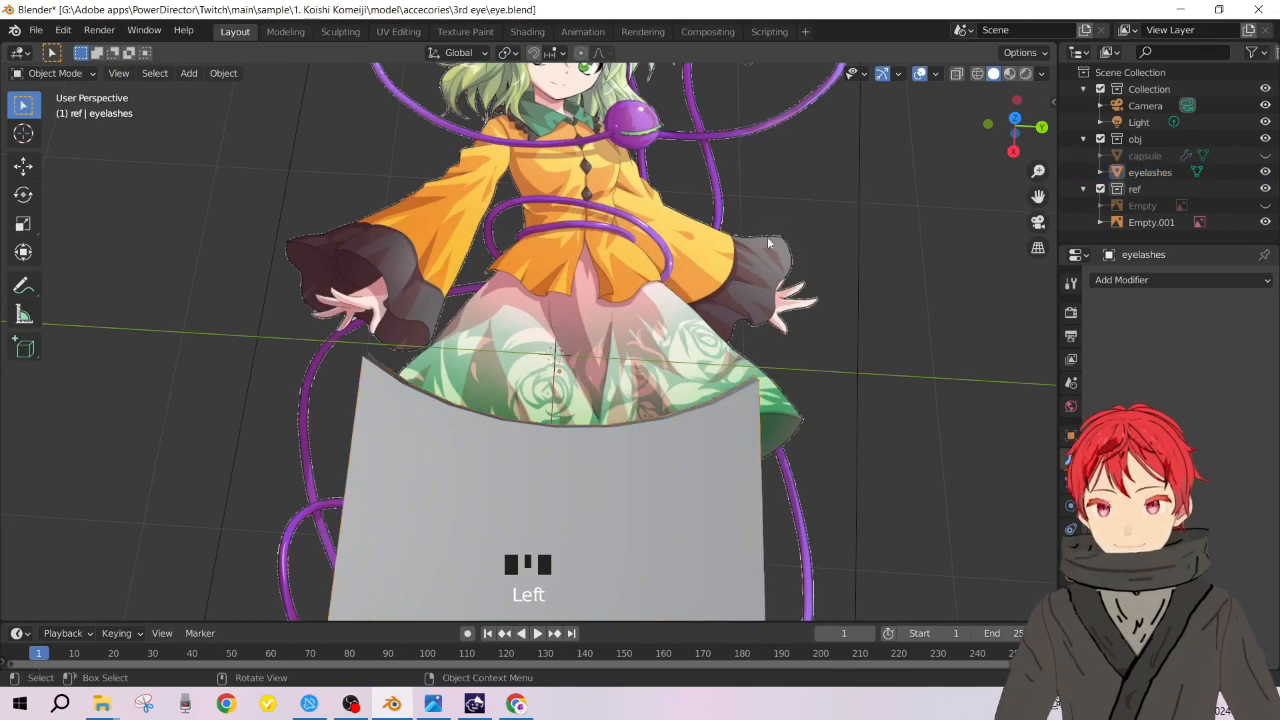
left_click(675, 245)
key("g")
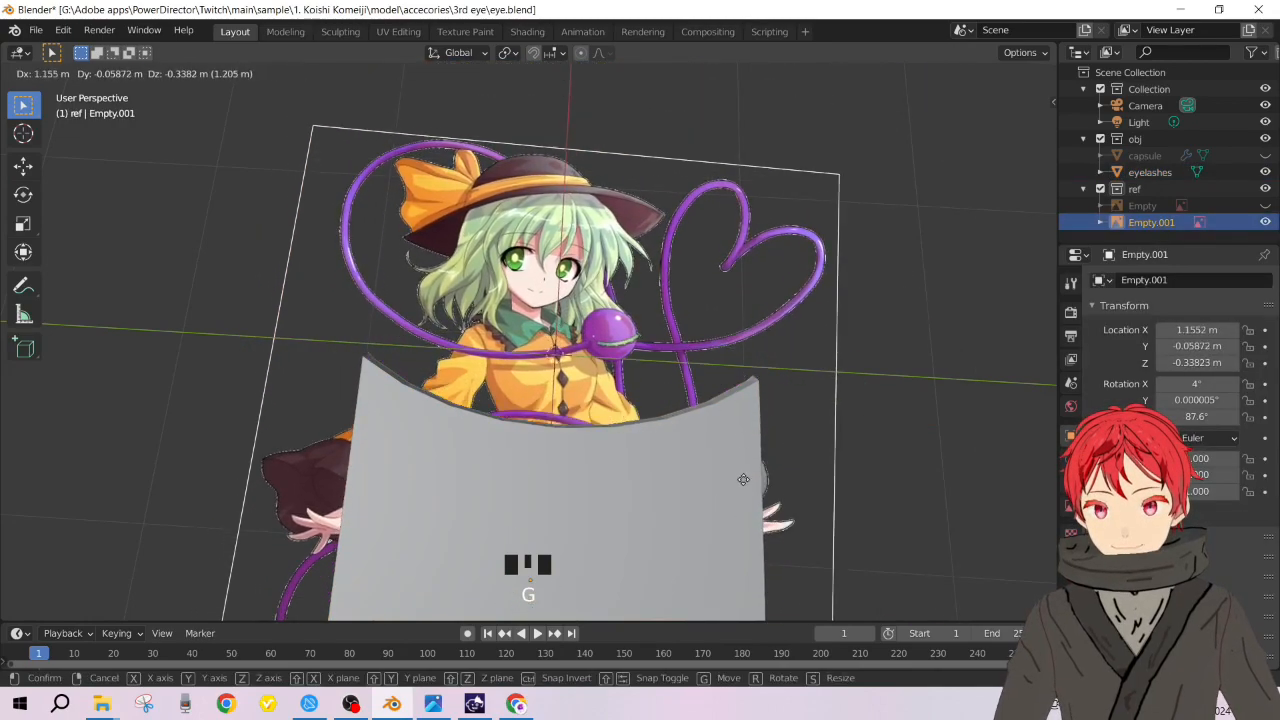
left_click(741, 336)
key("s")
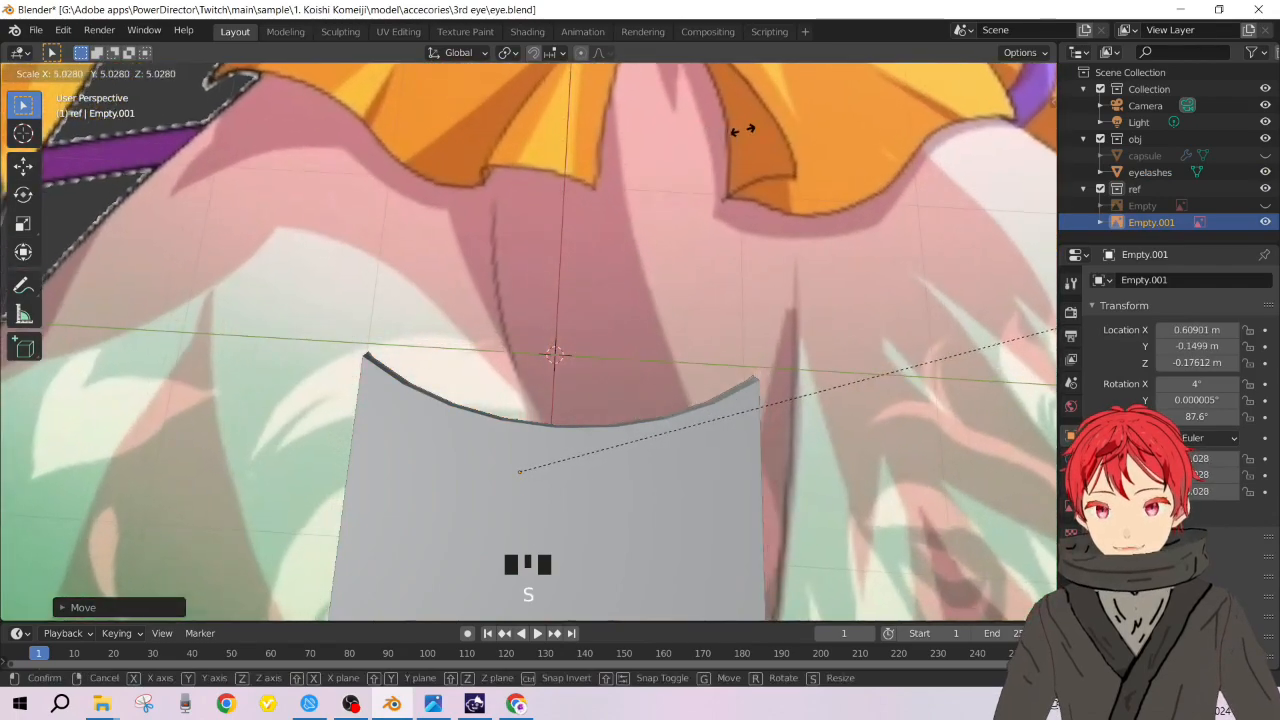
left_click(743, 137)
Step: Move the enlarged reference image about 5.98 m along the X axis to bring the purple third eye near the slab
key("g")
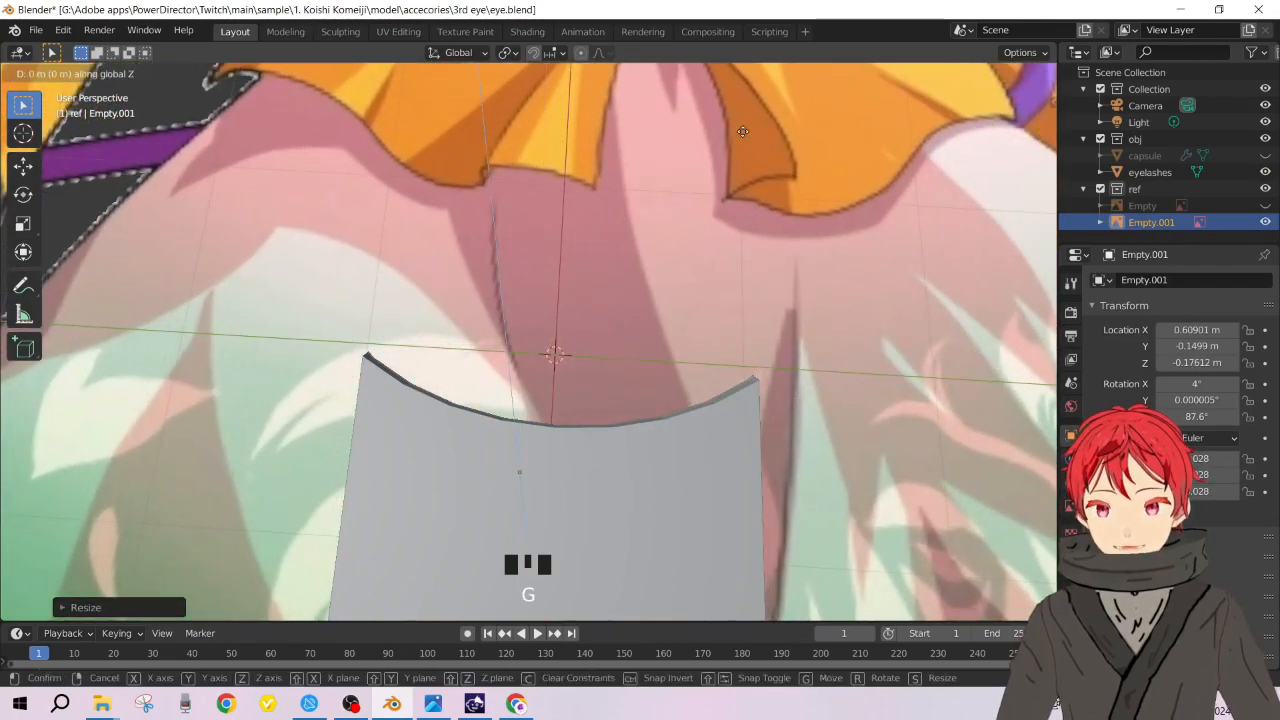
key("x")
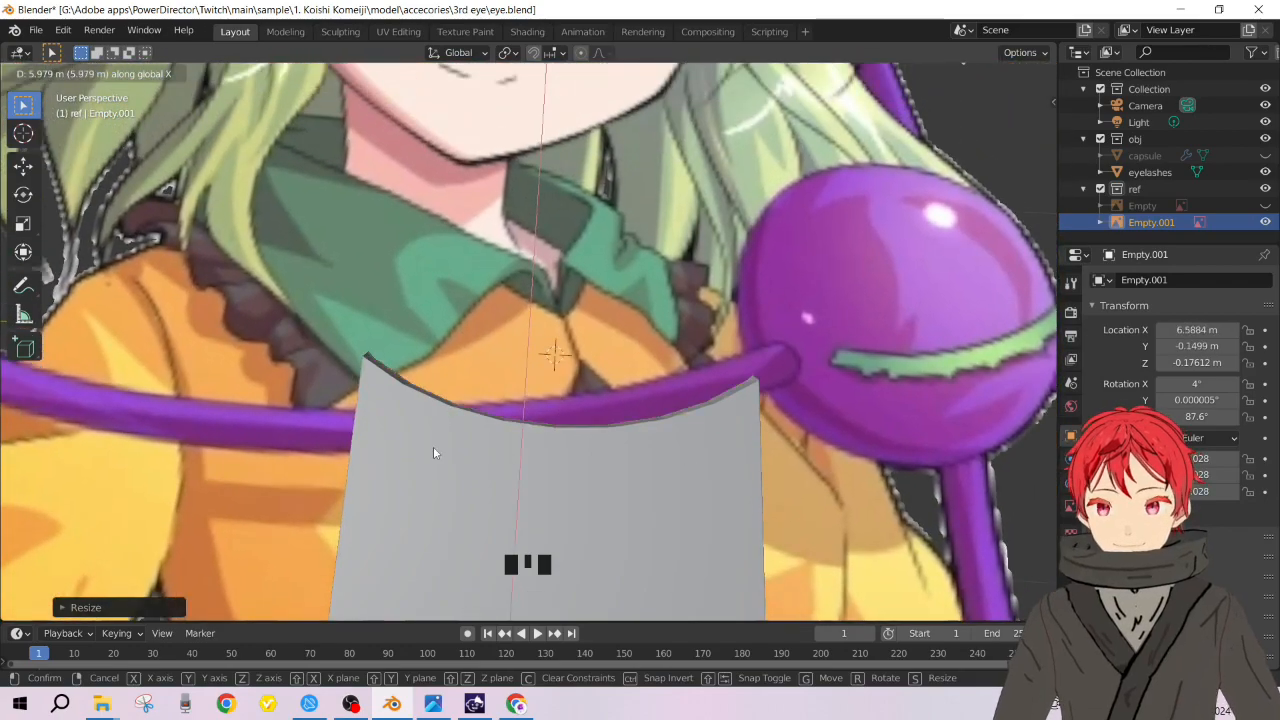
left_click(433, 446)
scroll(704, 488, "down", 5)
scroll(728, 387, "up", 1)
middle_click_drag(728, 387, 808, 381, "shift")
scroll(678, 354, "up", 2)
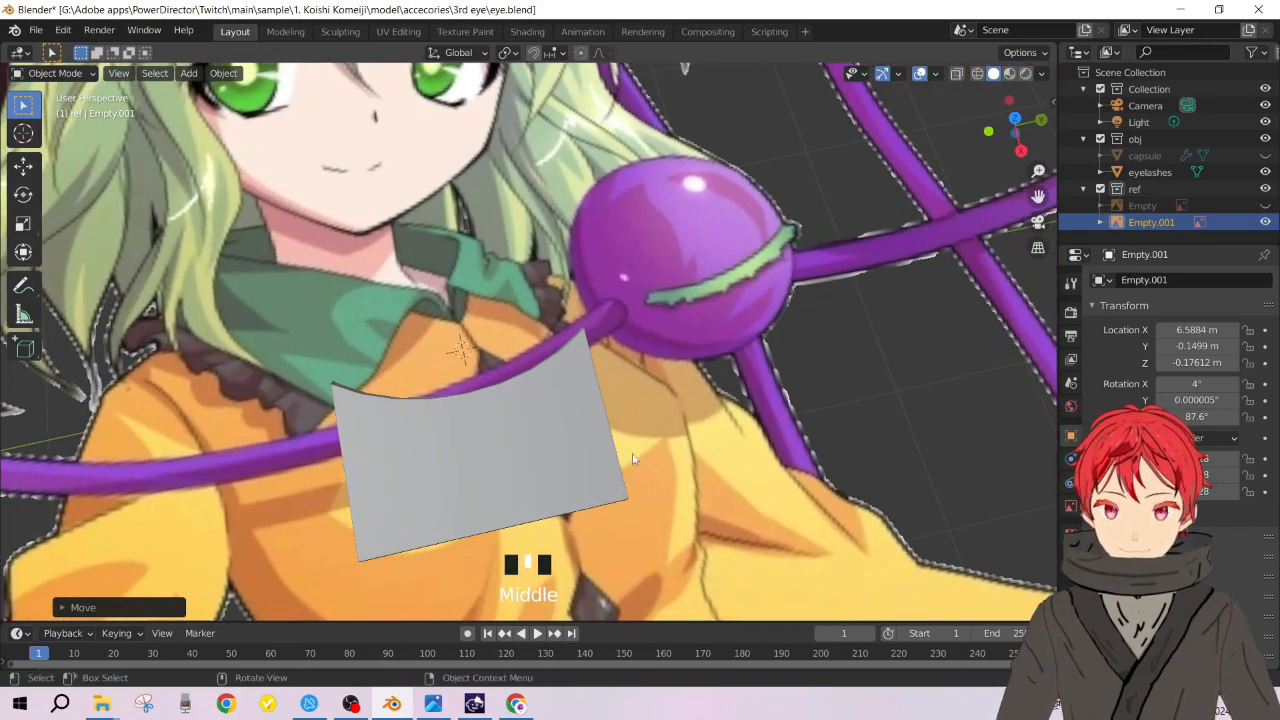
Step: Put the eyelashes slab in Edit Mode and activate the Knife tool
left_click(588, 431)
key("Tab")
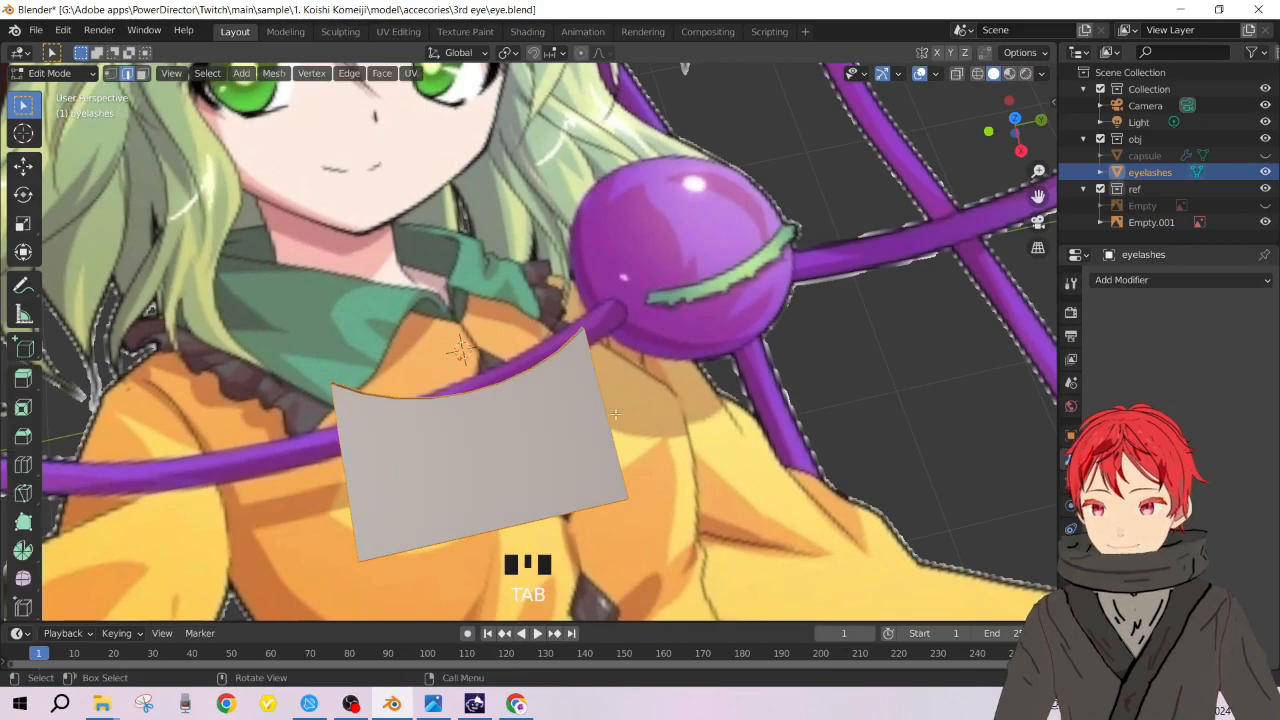
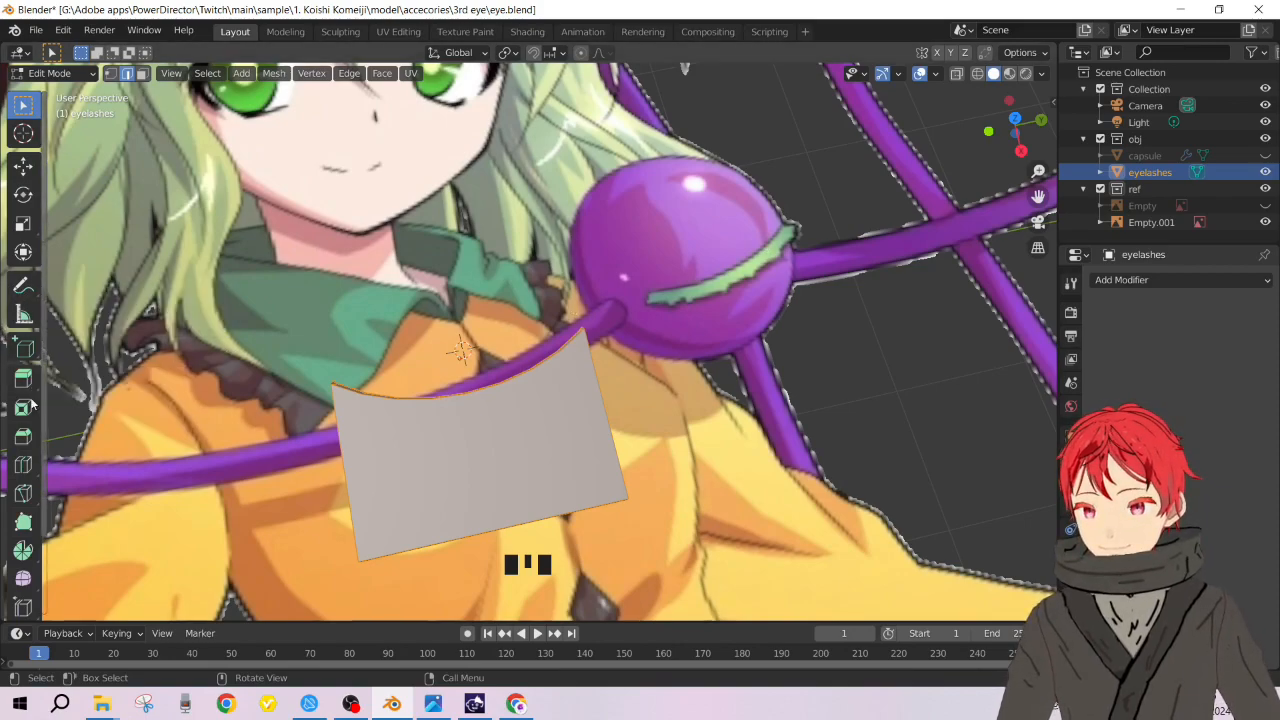
left_click(23, 492)
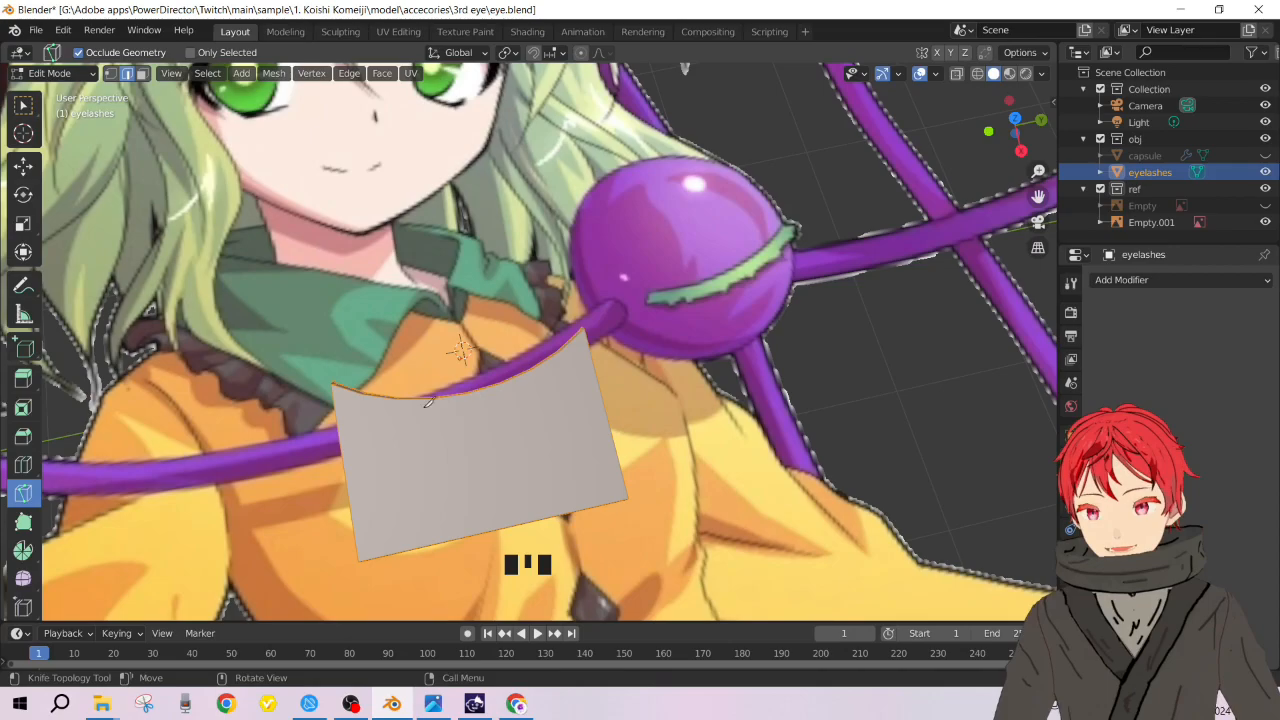
middle_click_drag(597, 455, 517, 385)
scroll(517, 385, "up", 2)
middle_click_drag(425, 233, 306, 229)
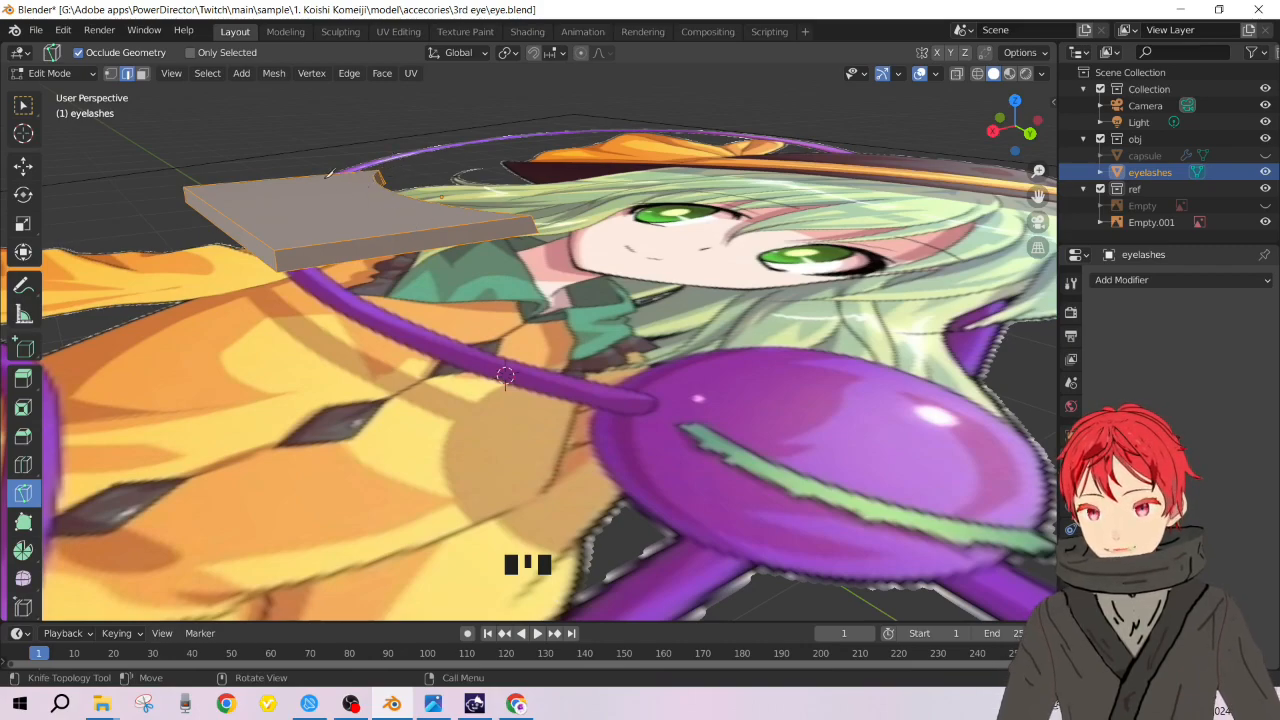
Step: Clear the slab's mesh selection, switch to face selection mode, and pick the slab's large faces to check them
left_click(23, 104)
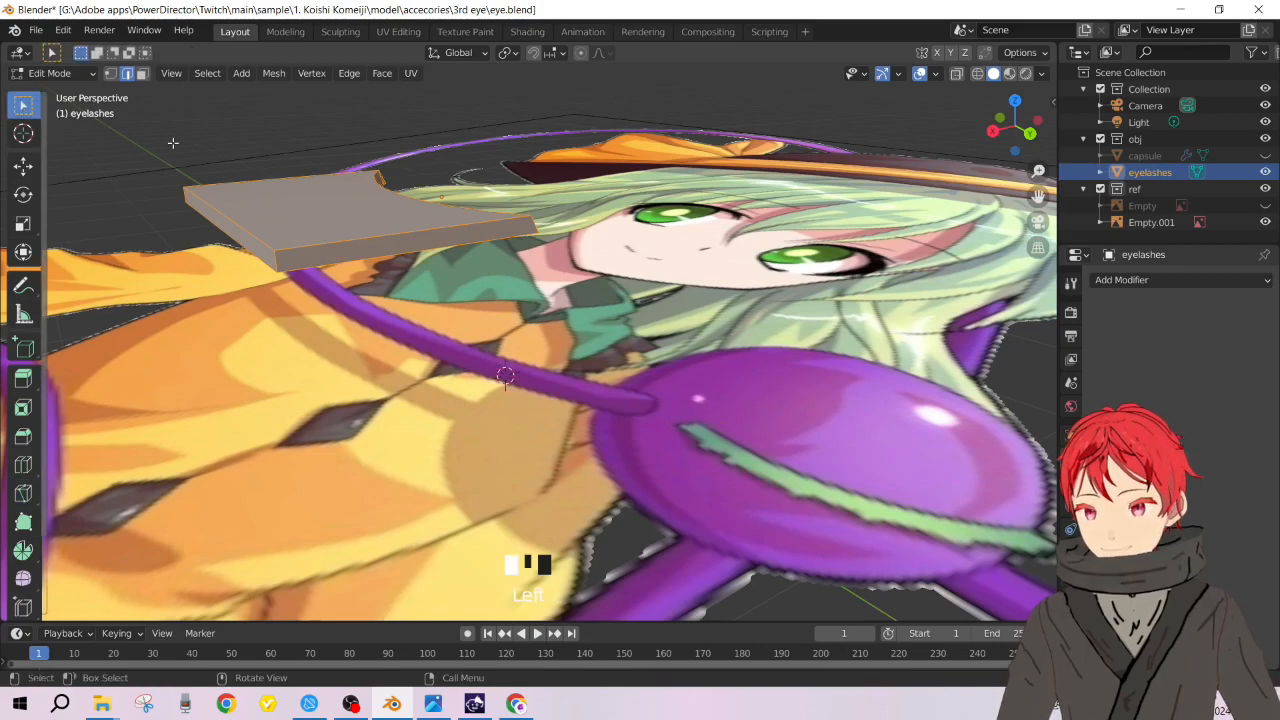
left_click(303, 199)
left_click(339, 215)
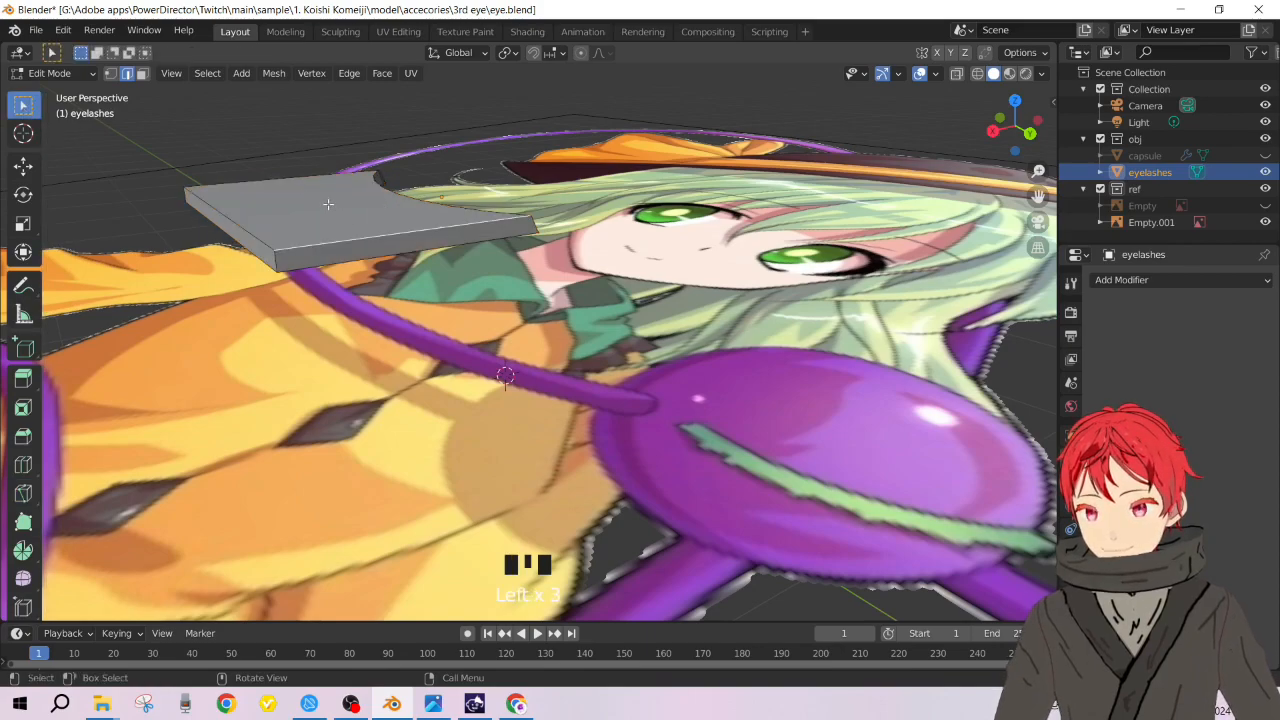
left_click(340, 222)
left_click(141, 73)
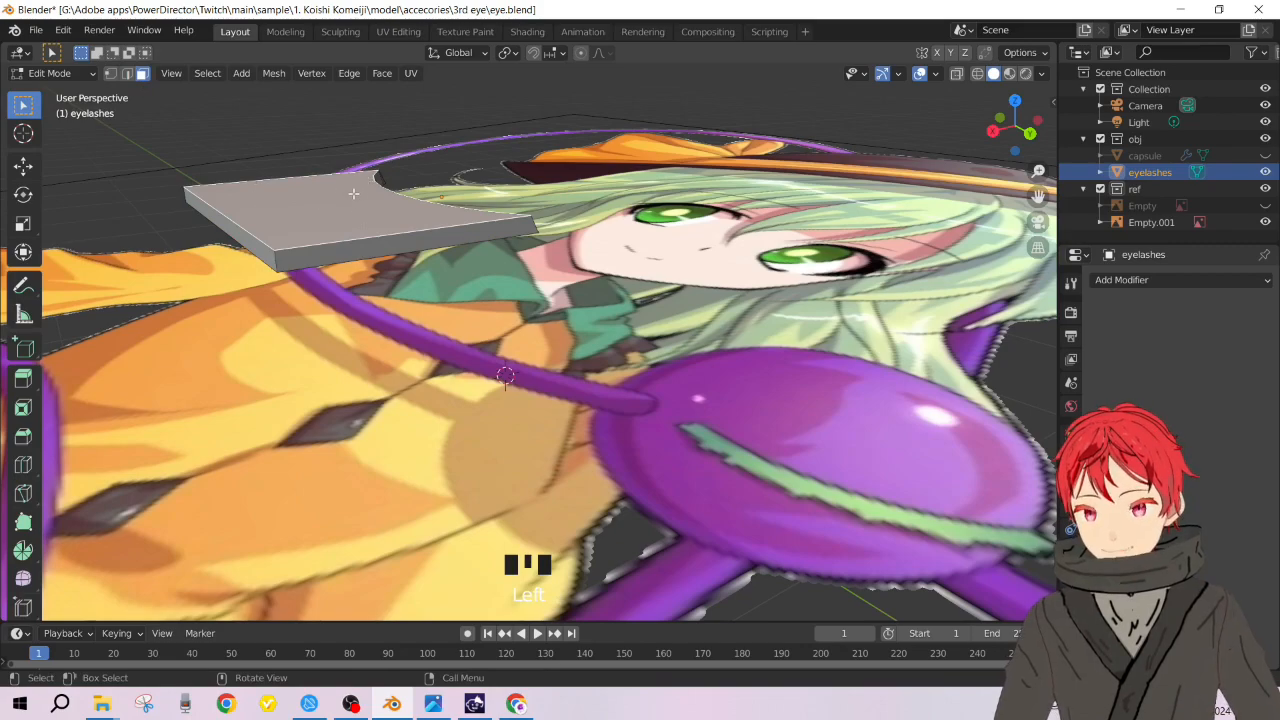
middle_click_drag(480, 218, 406, 209)
left_click(402, 213)
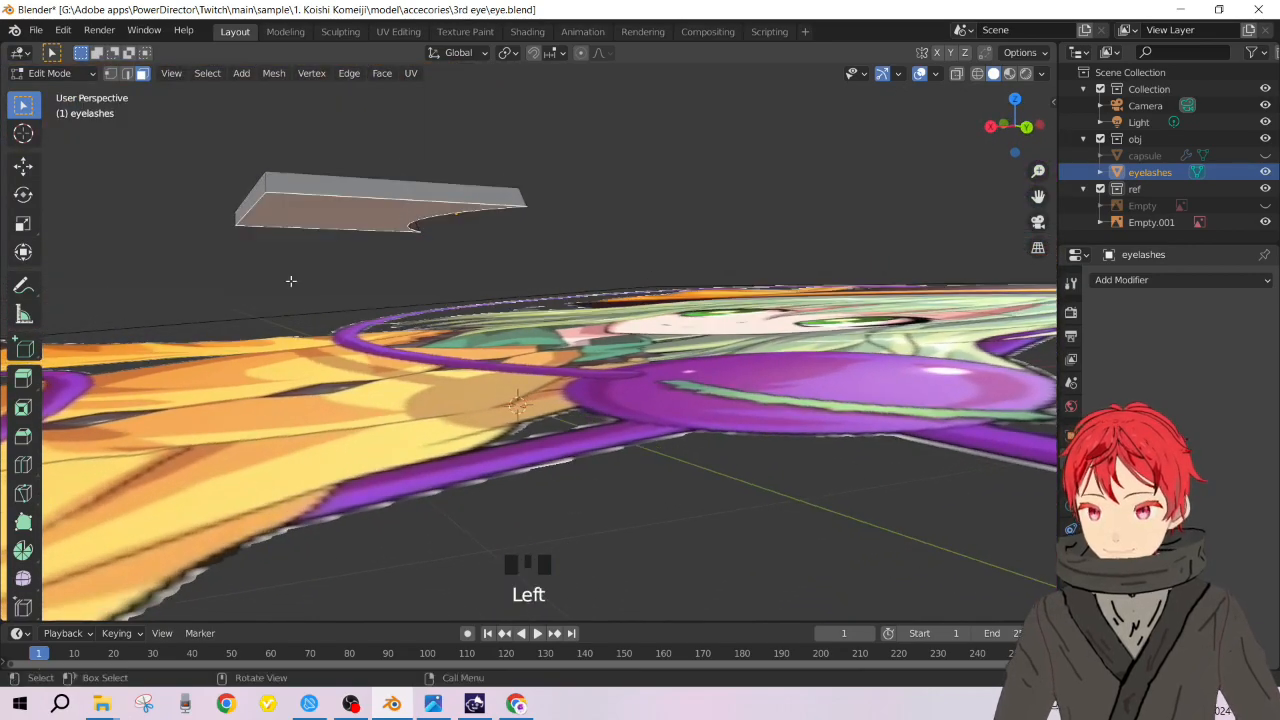
Step: Reactivate the Knife tool and display the slab in wireframe shading over the reference image
middle_click_drag(291, 281, 346, 395)
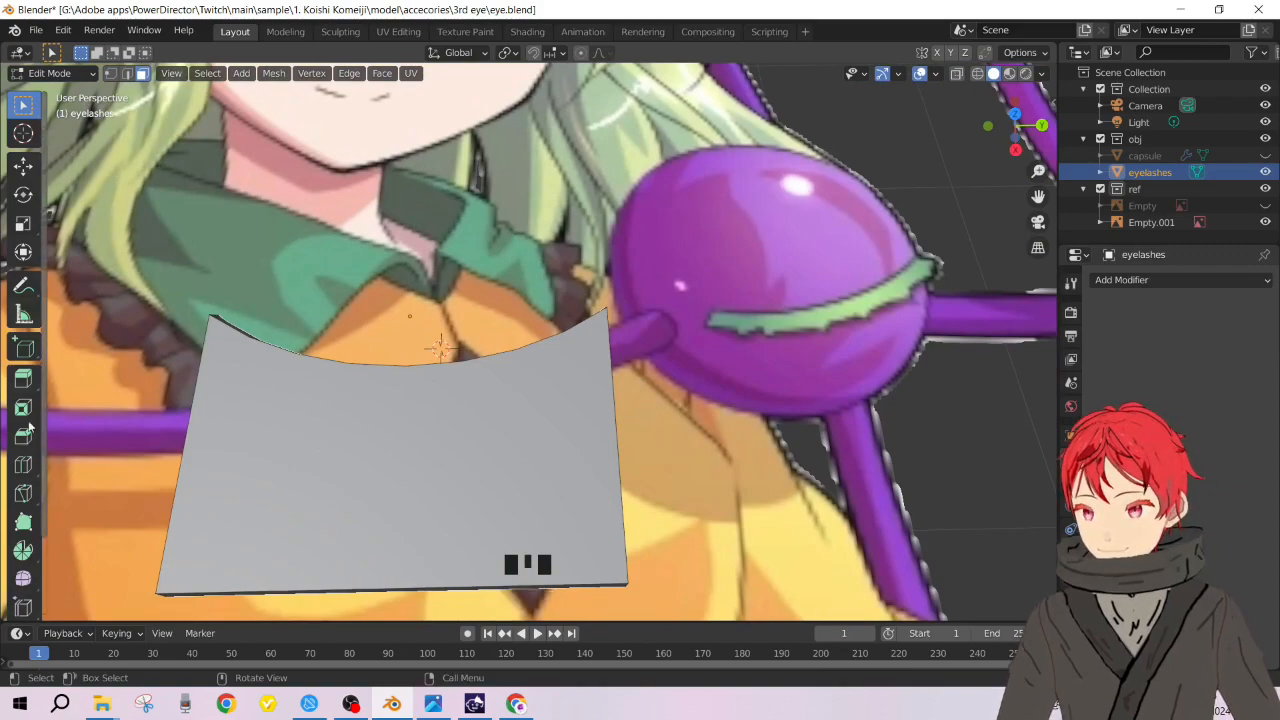
left_click(24, 492)
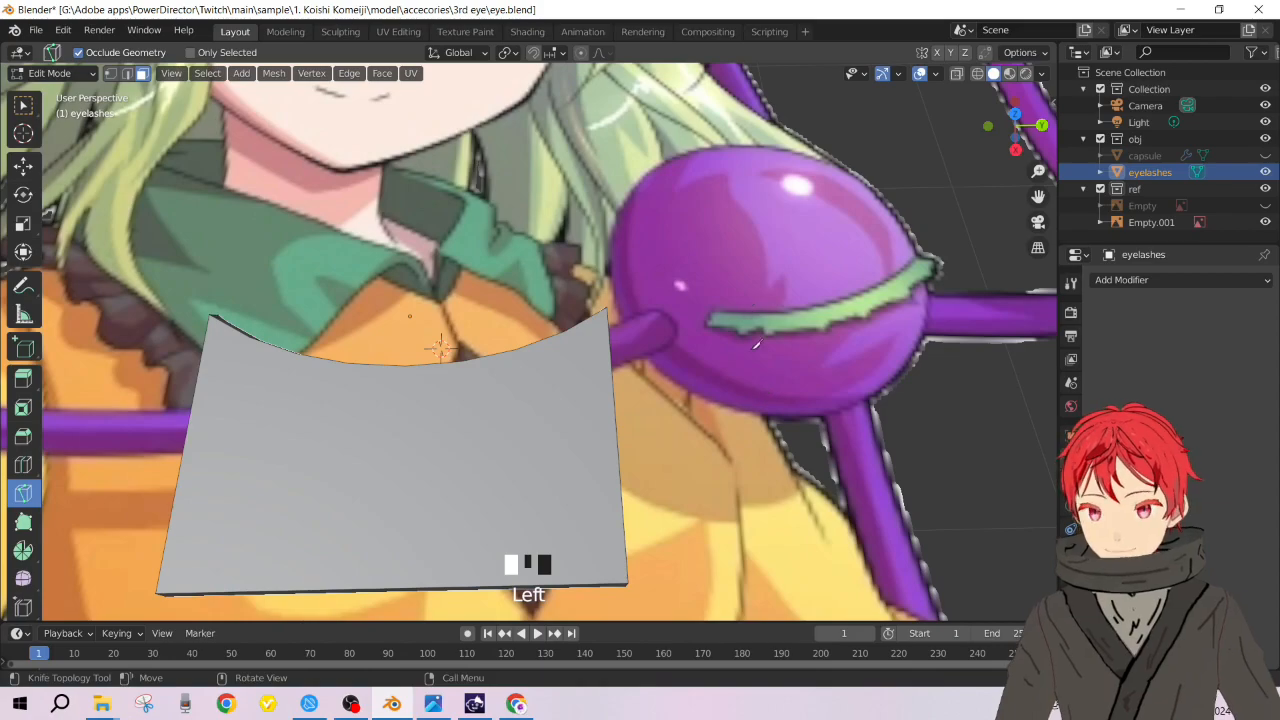
key("z")
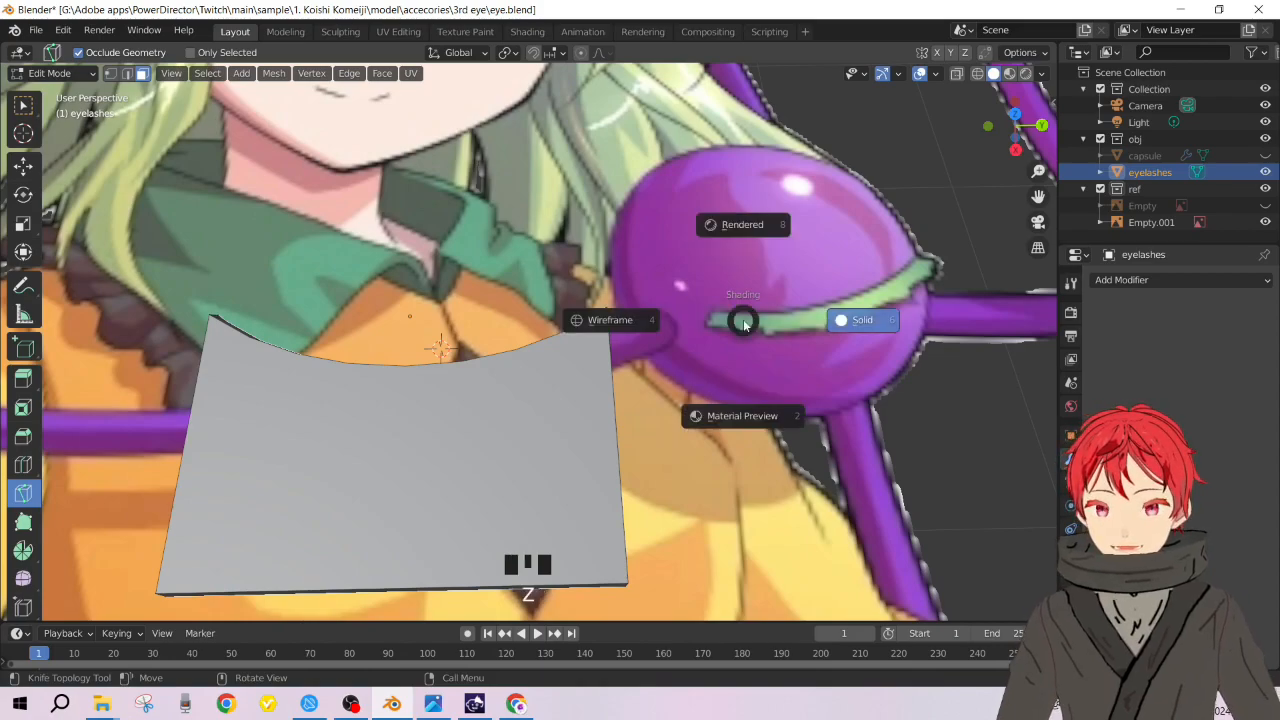
left_click(604, 322)
middle_click_drag(338, 400, 385, 341)
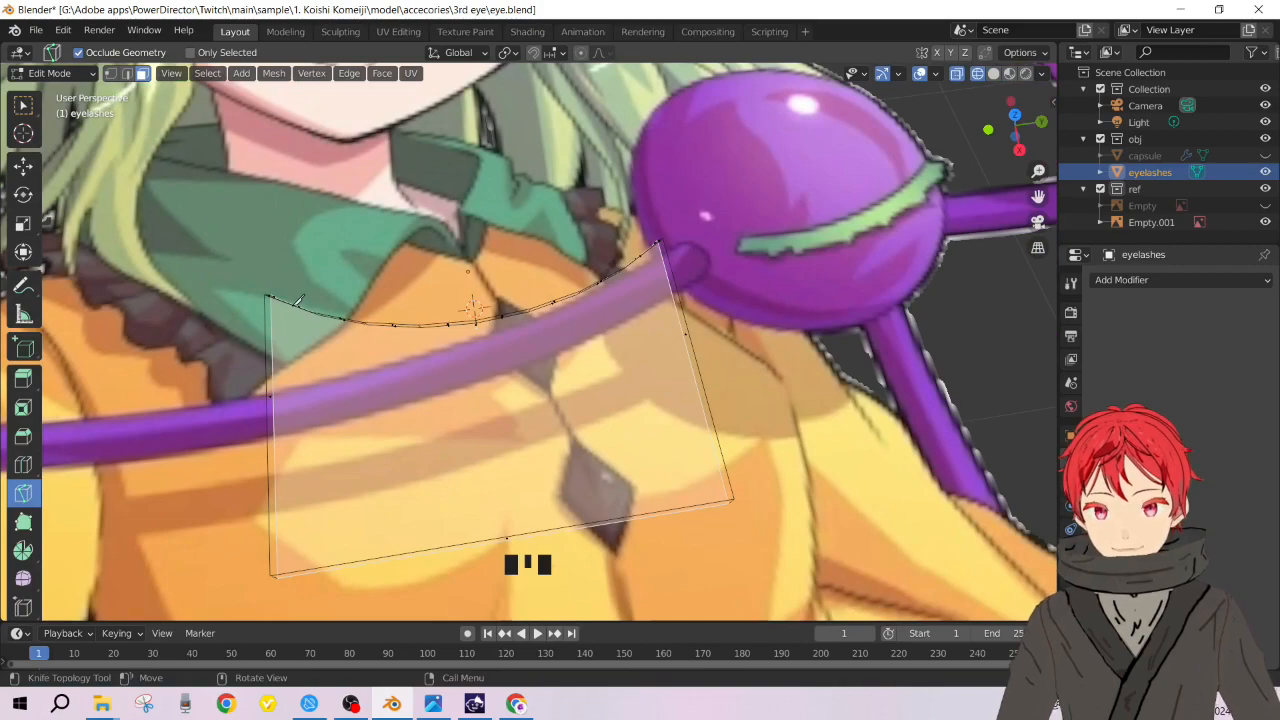
Step: Knife-cut a closed jagged eyelash outline beneath the slab's curved edge, starting and ending near its left corner
left_click(298, 304)
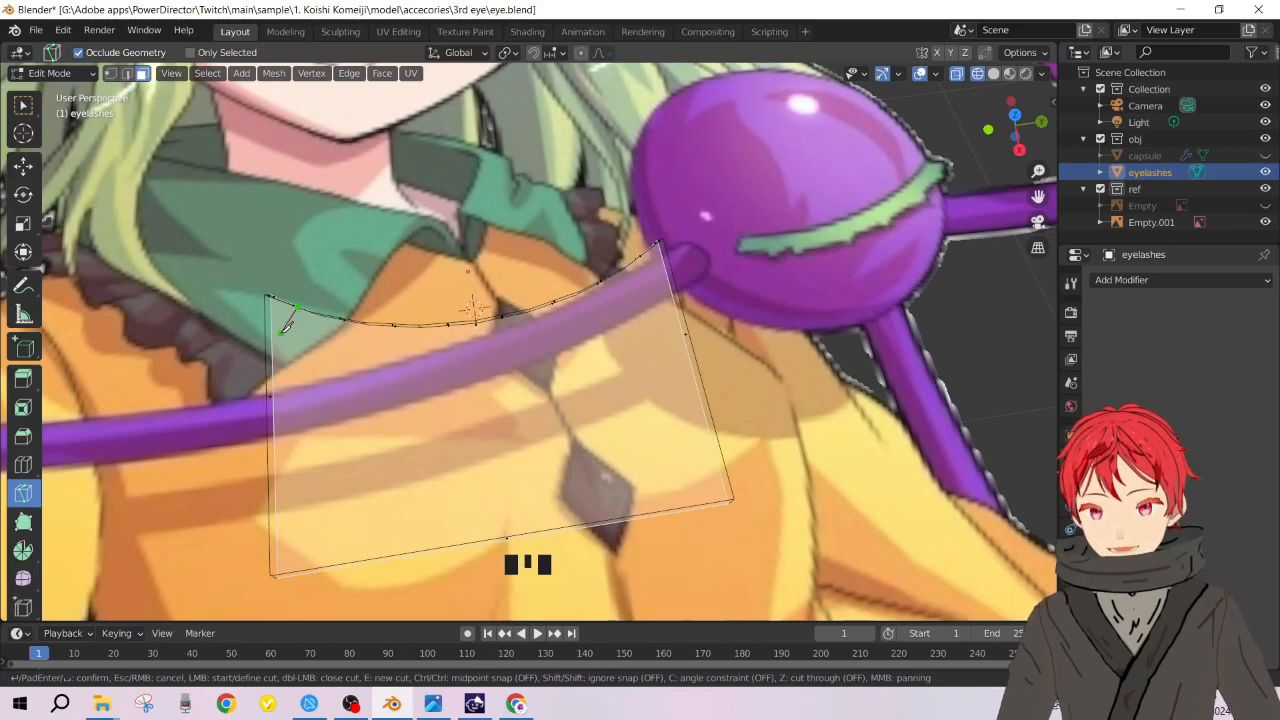
left_click(282, 332)
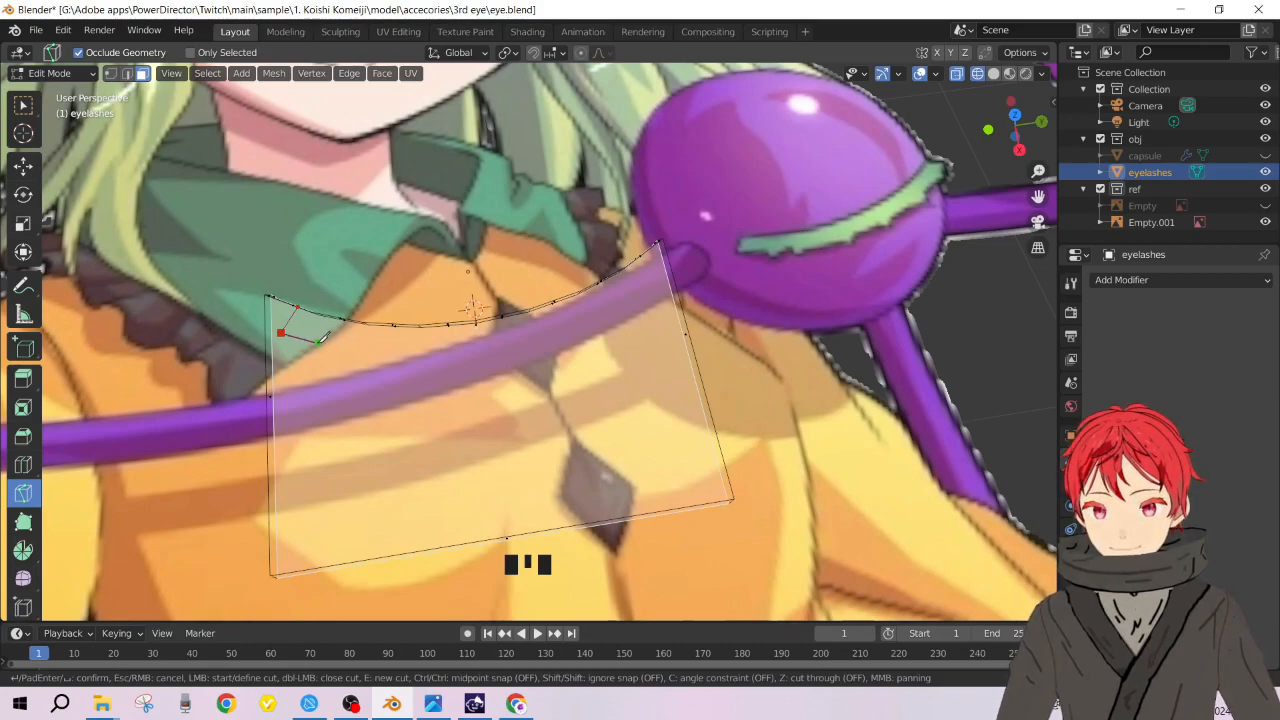
left_click(316, 344)
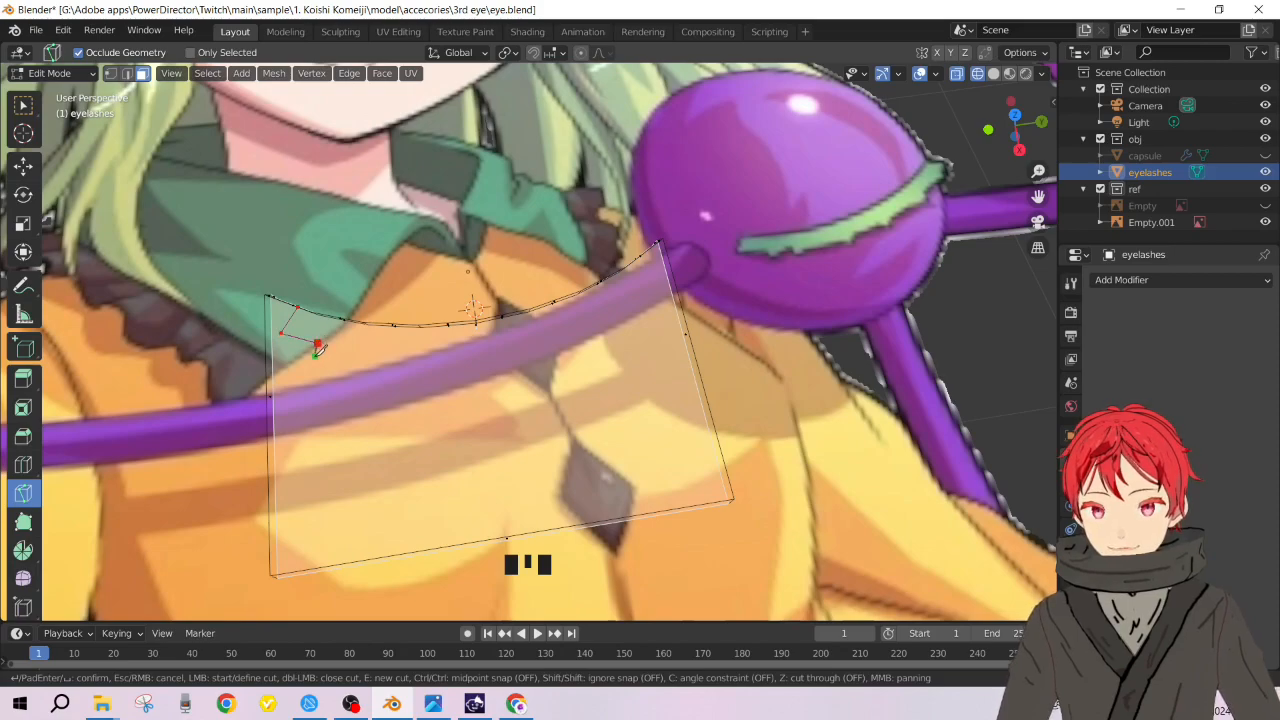
left_click(319, 354)
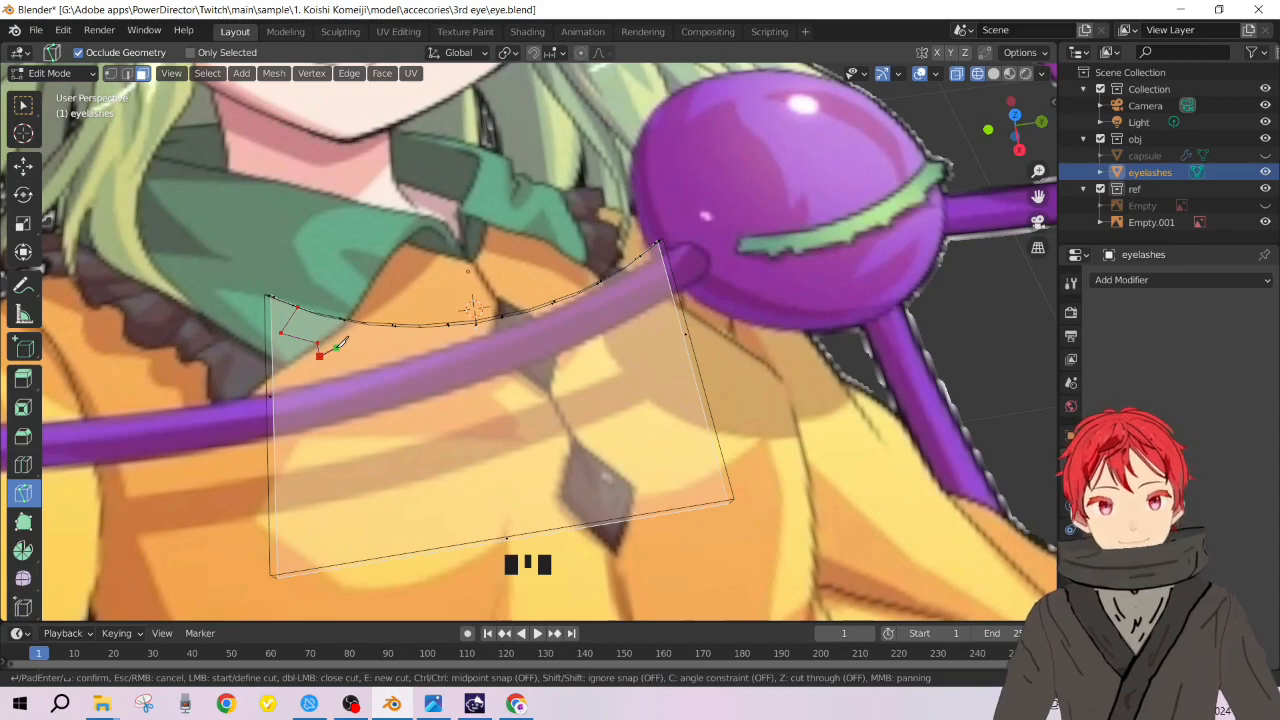
left_click(338, 346)
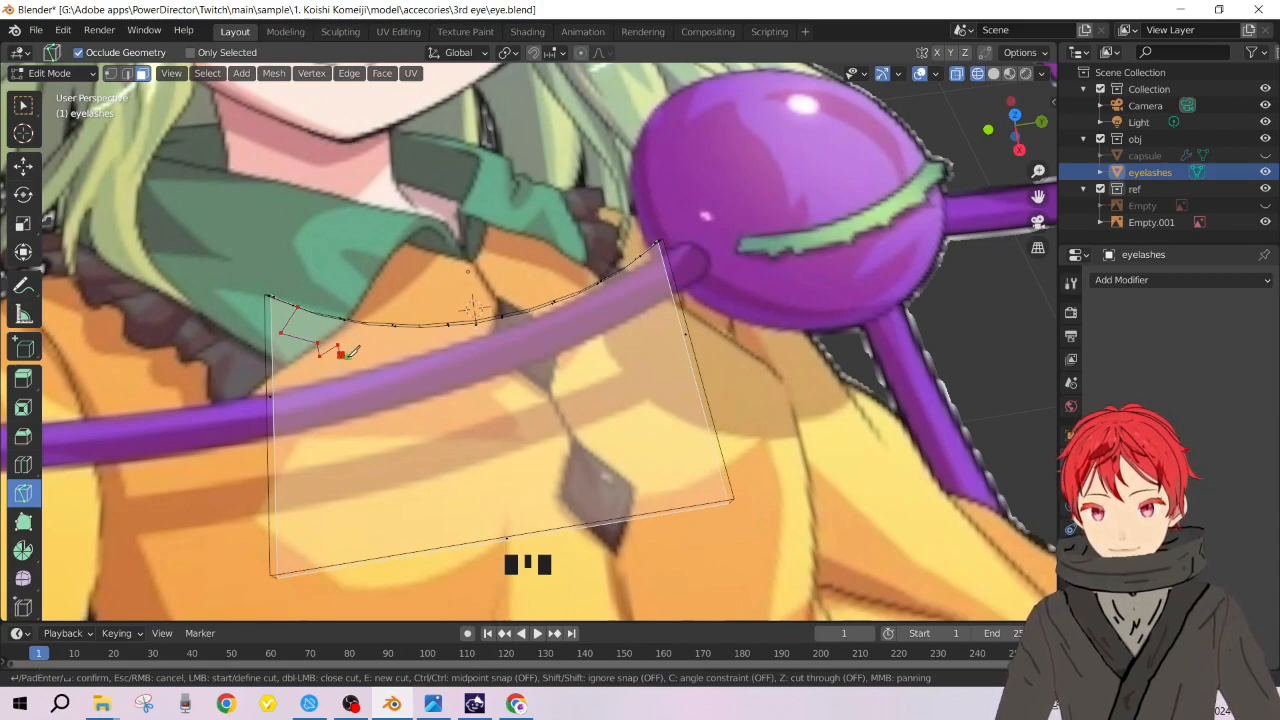
left_click(349, 353)
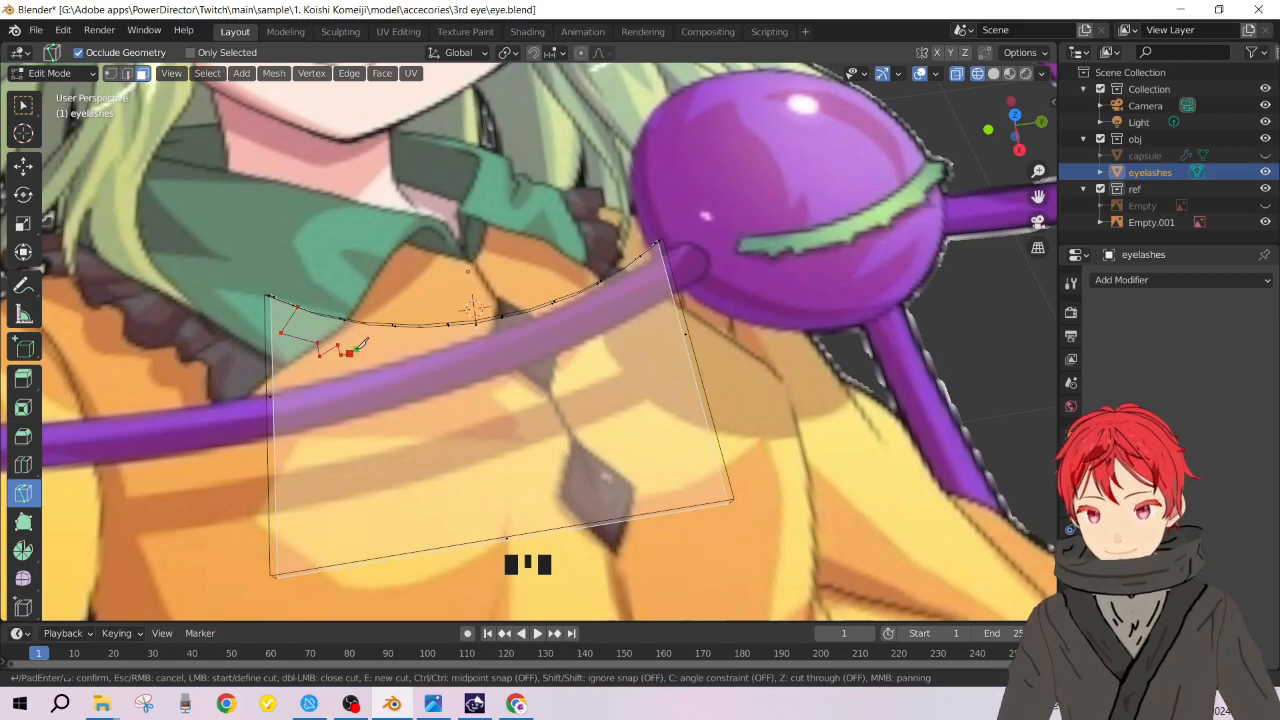
left_click(356, 348)
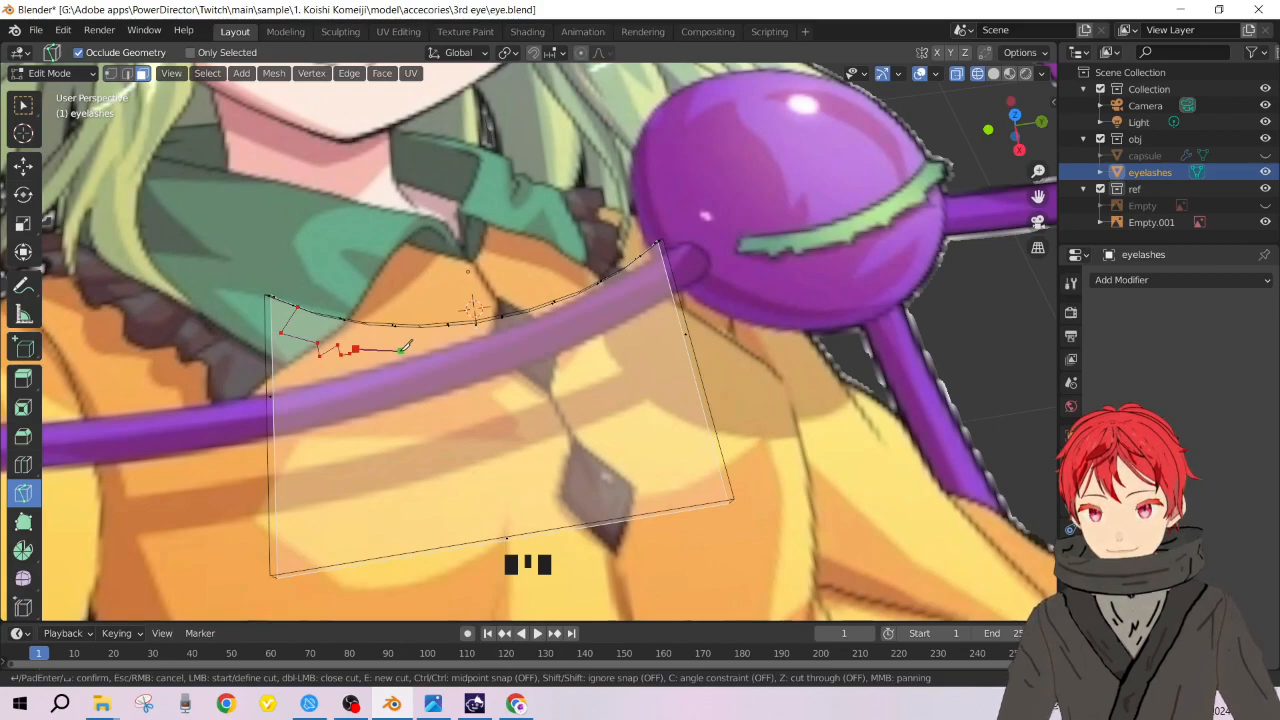
left_click(402, 349)
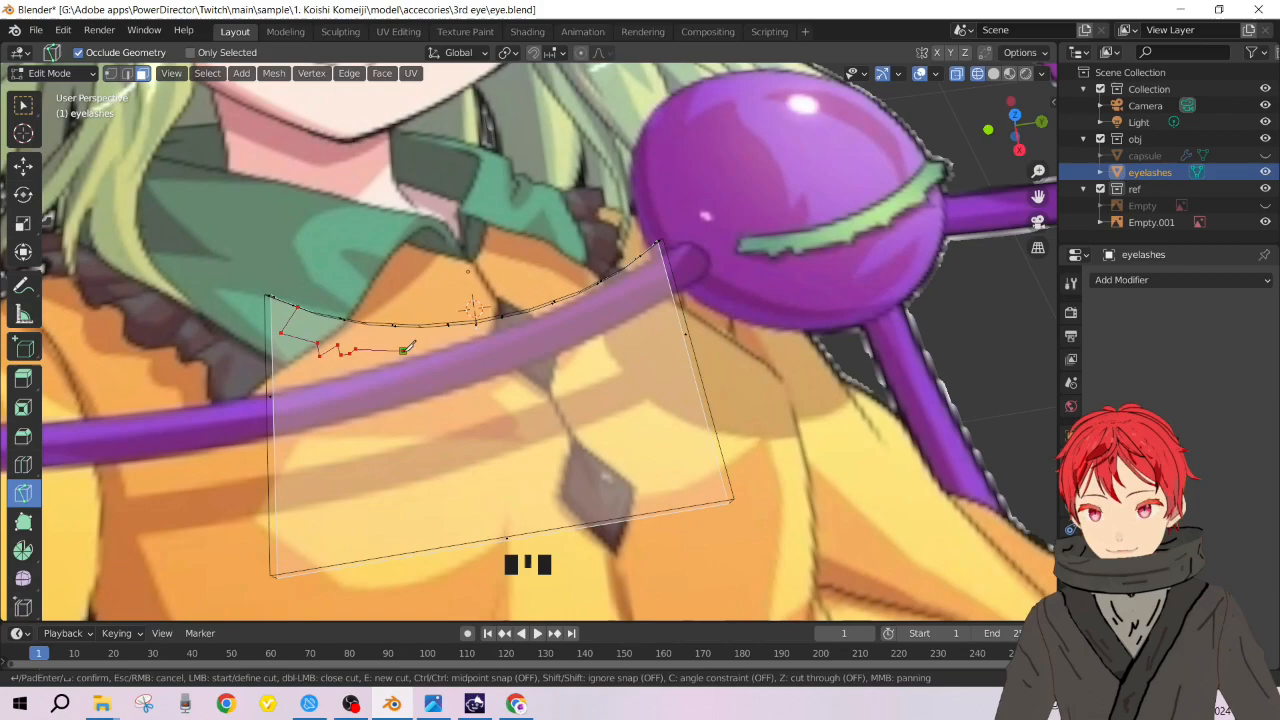
left_click(410, 358)
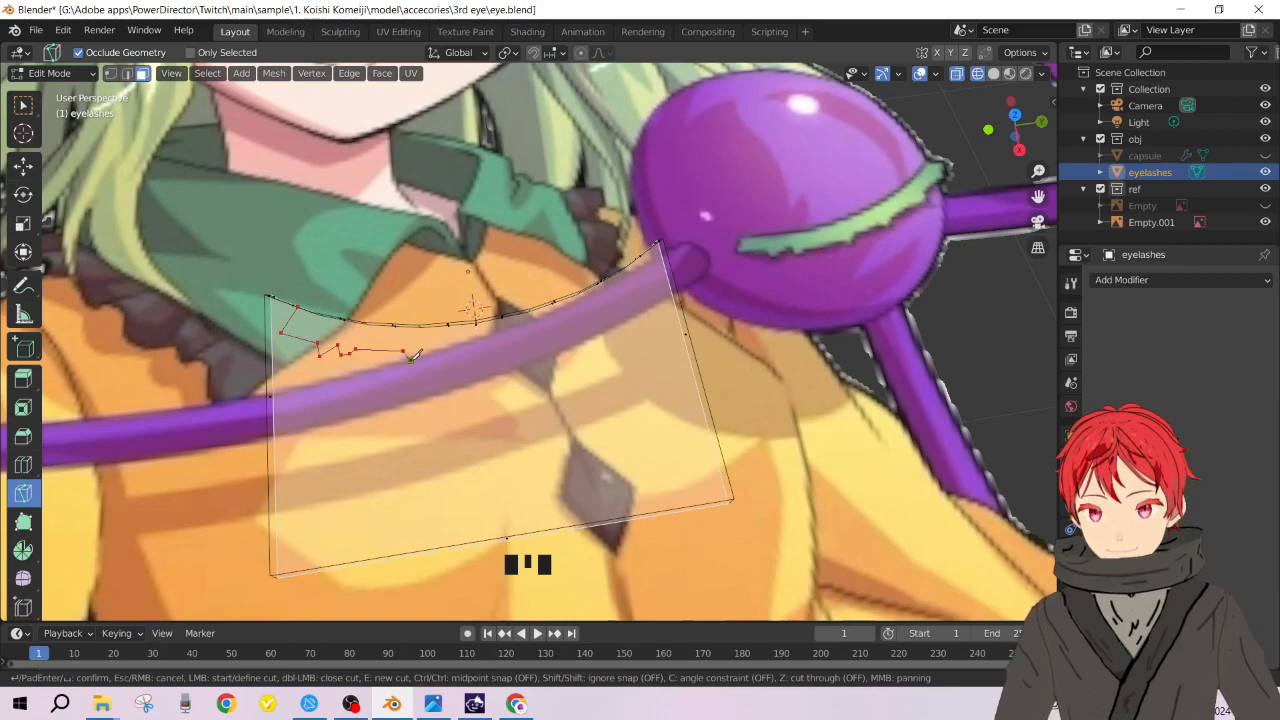
left_click(417, 348)
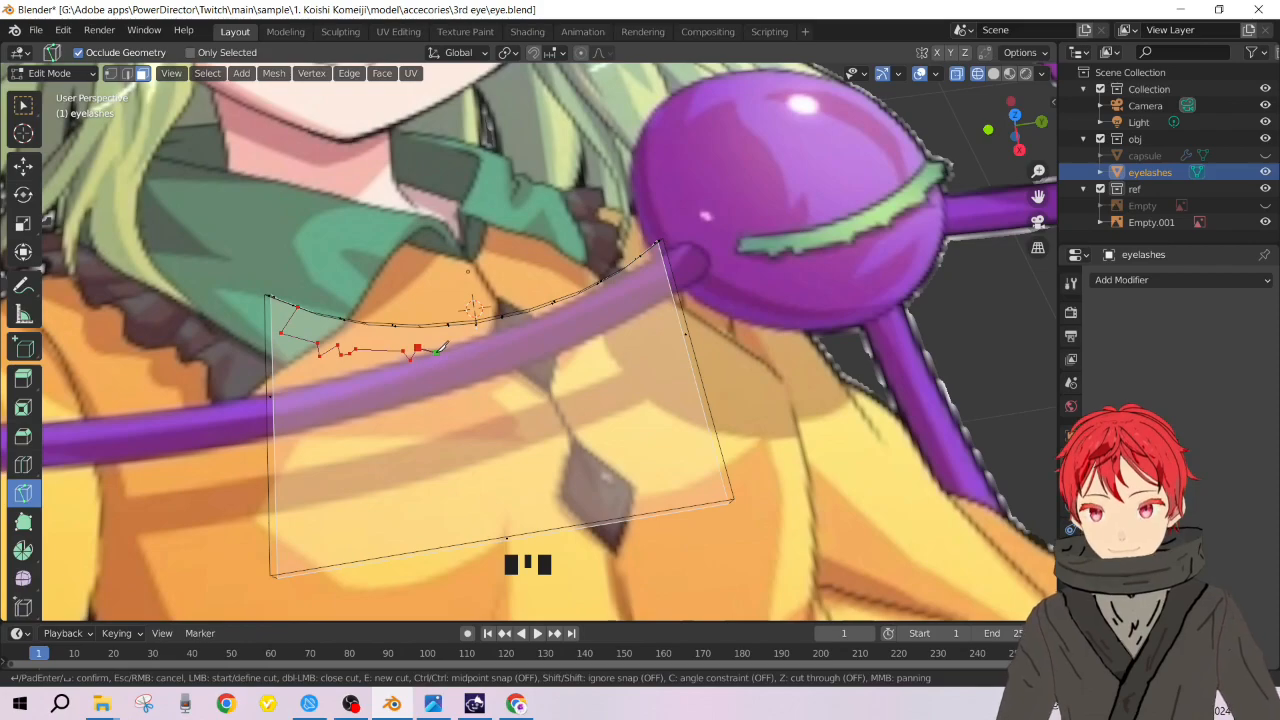
left_click(441, 352)
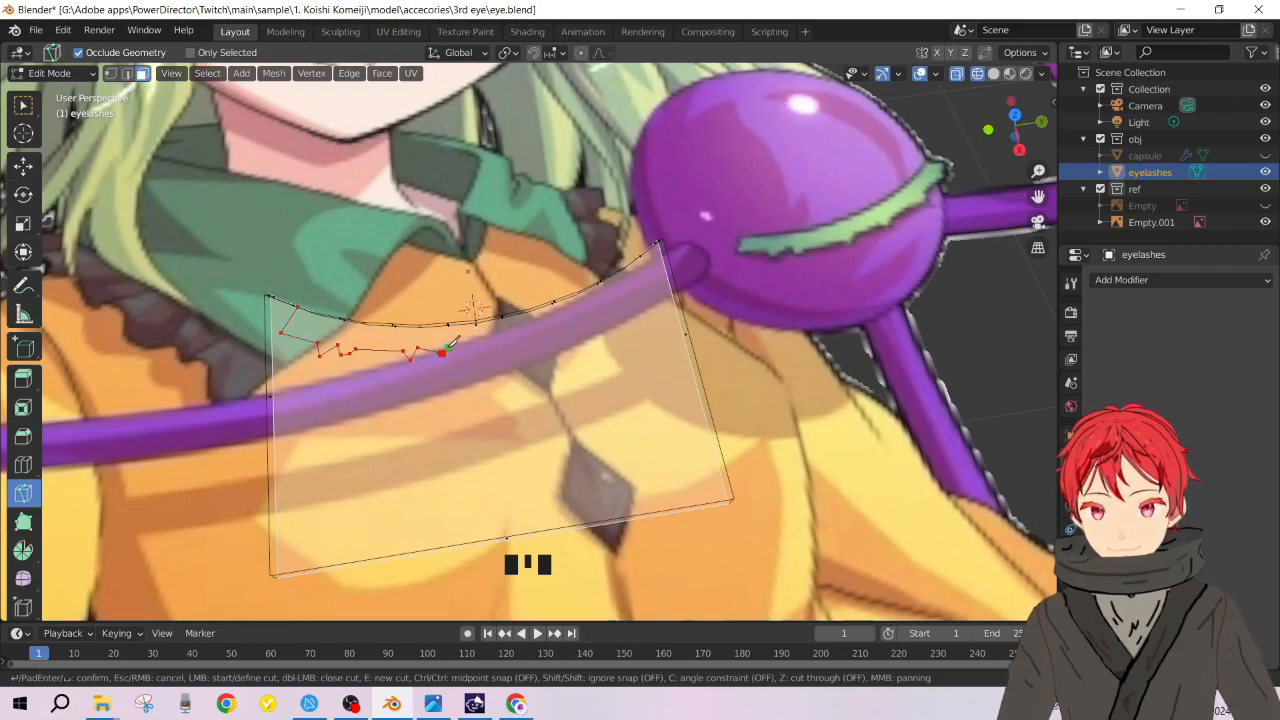
left_click(448, 347)
left_click(455, 351)
left_click(462, 345)
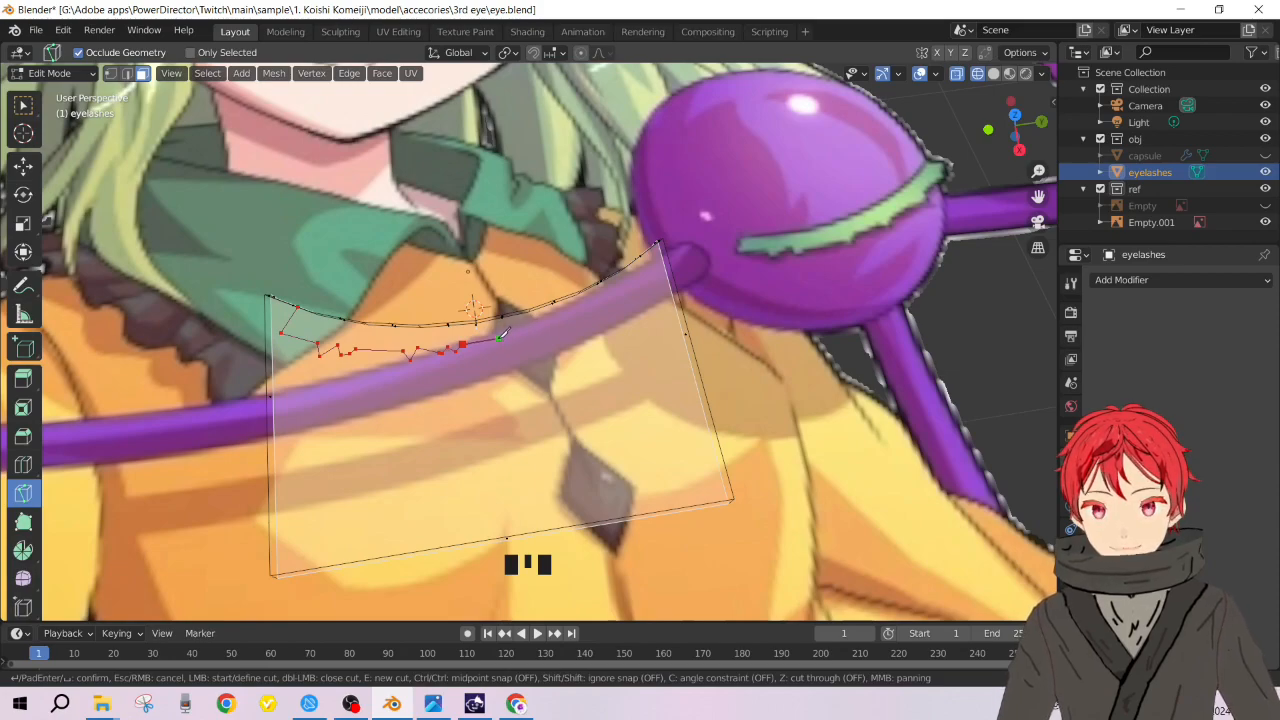
left_click(498, 339)
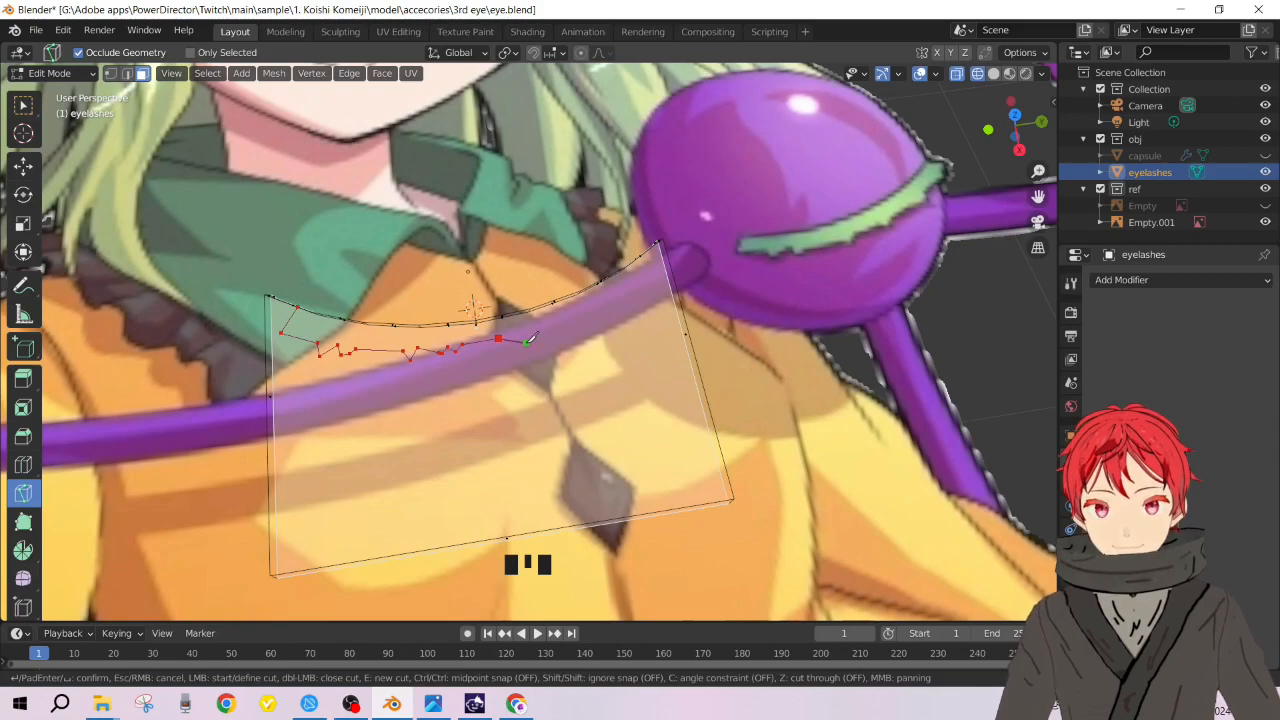
left_click(526, 342)
left_click(532, 328)
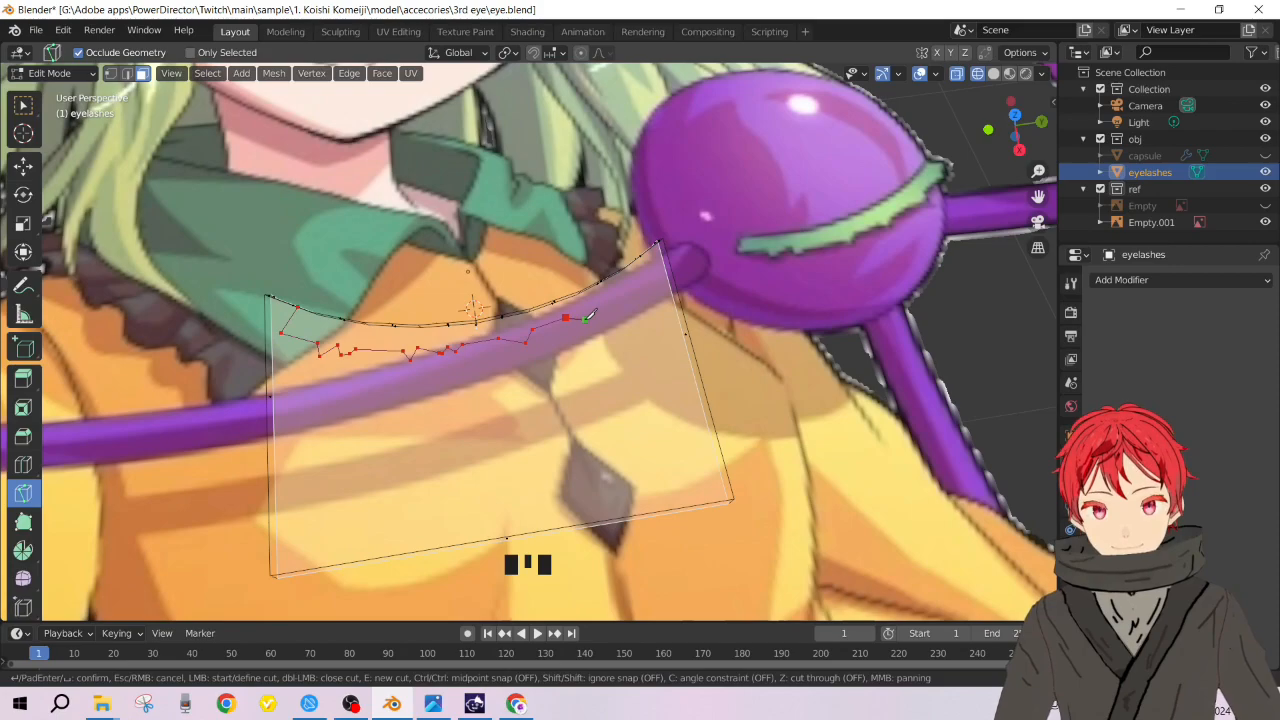
left_click(588, 310)
left_click(616, 294)
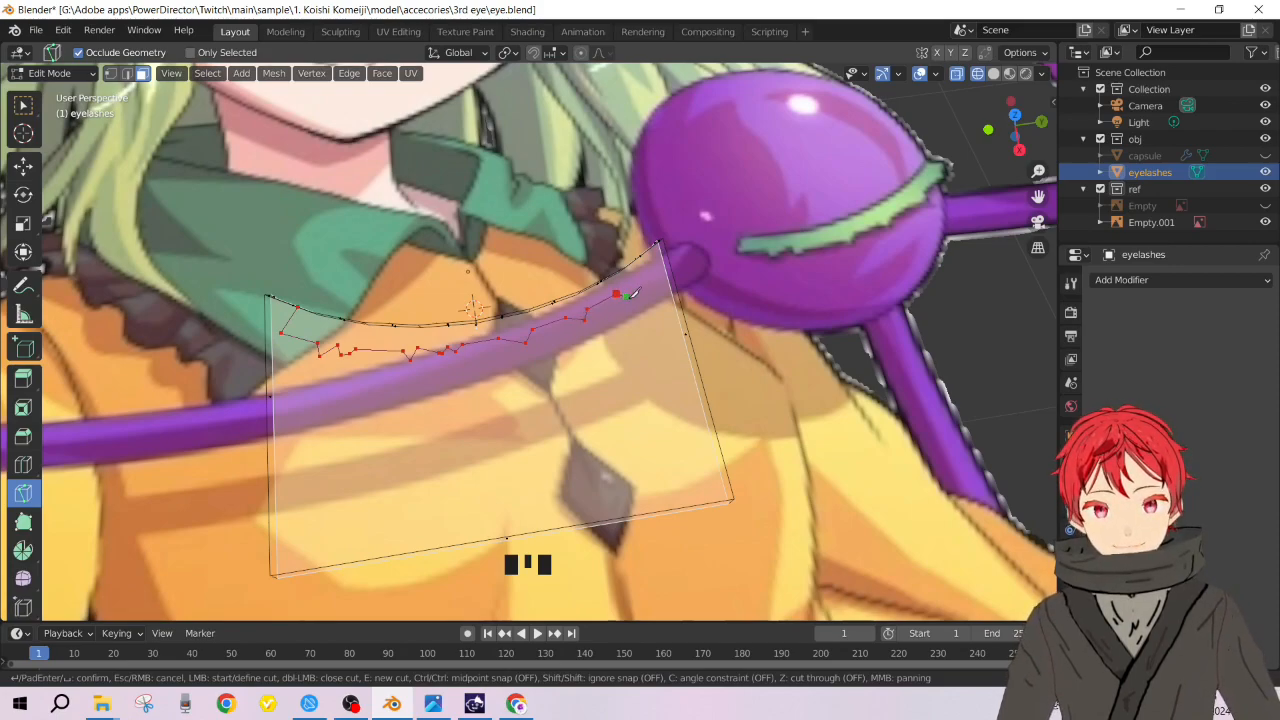
left_click(627, 299)
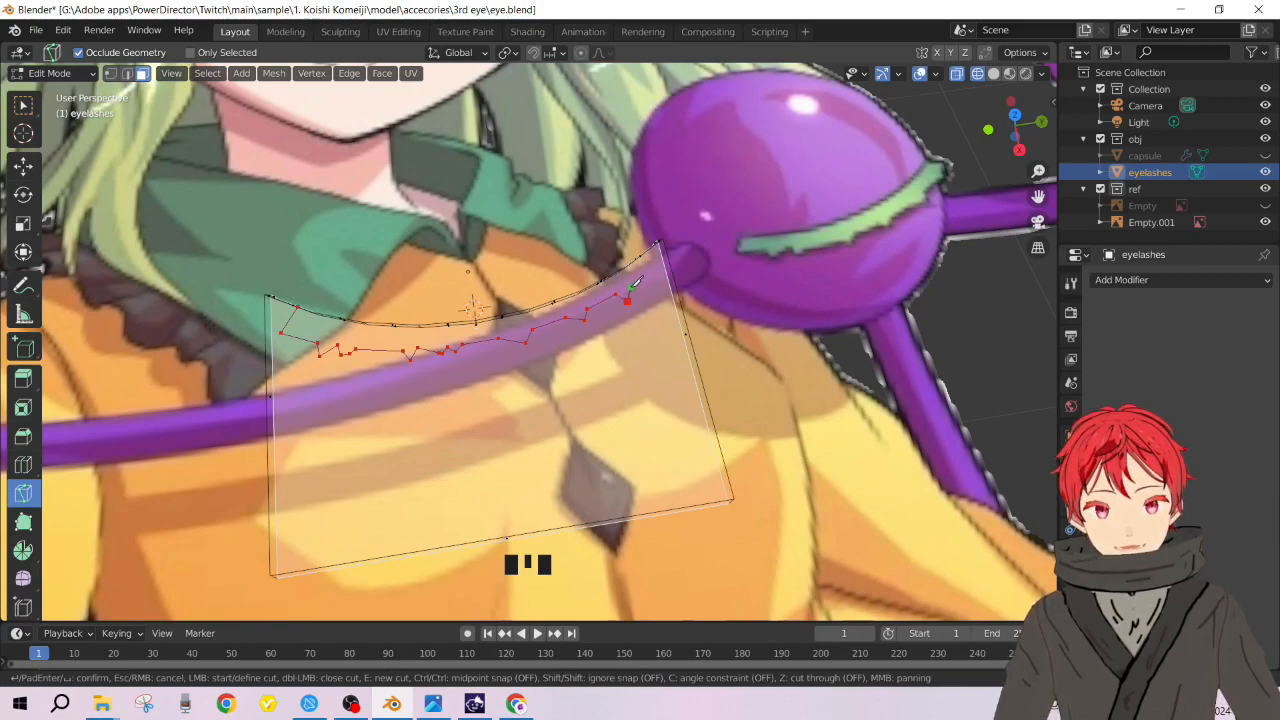
left_click(631, 287)
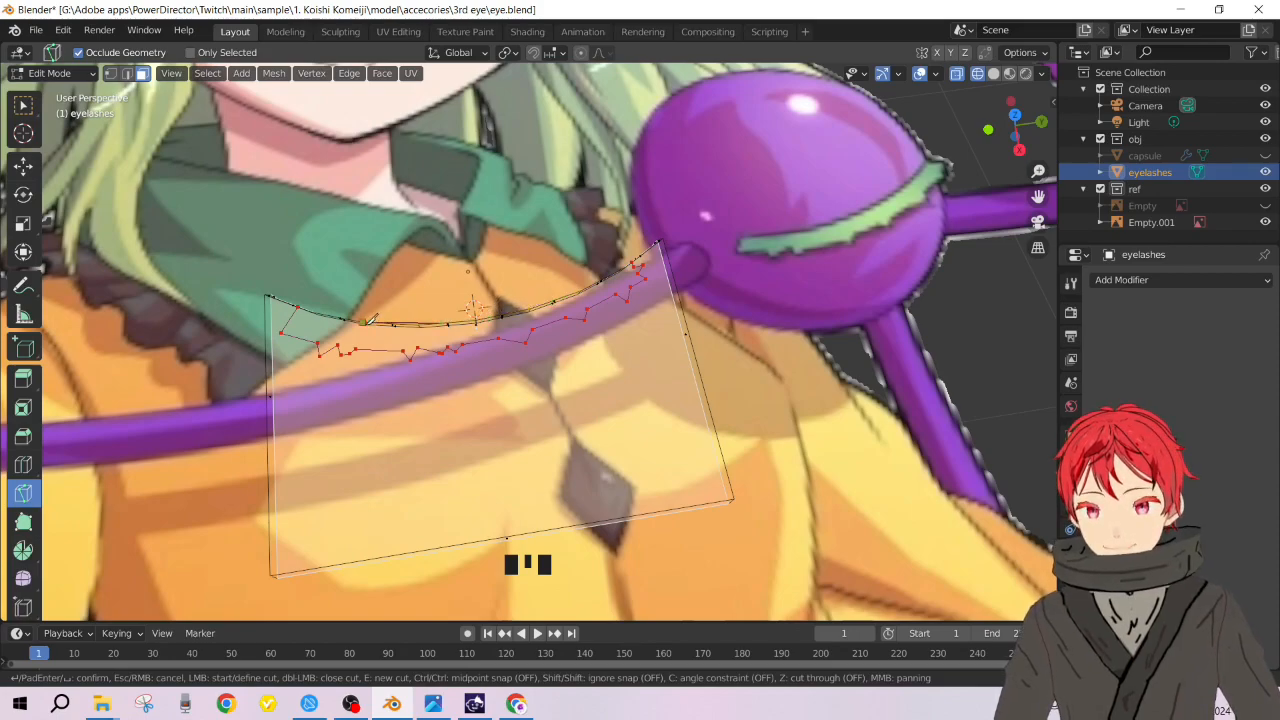
left_click(299, 307)
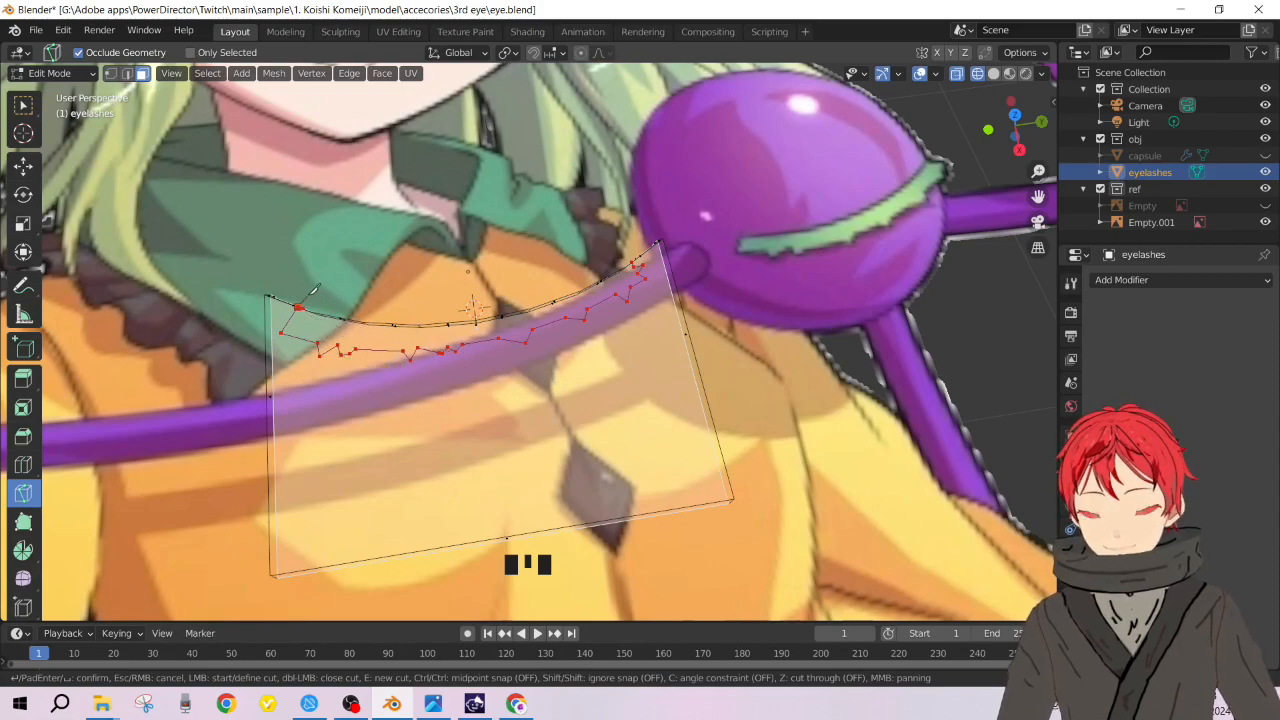
key("Return")
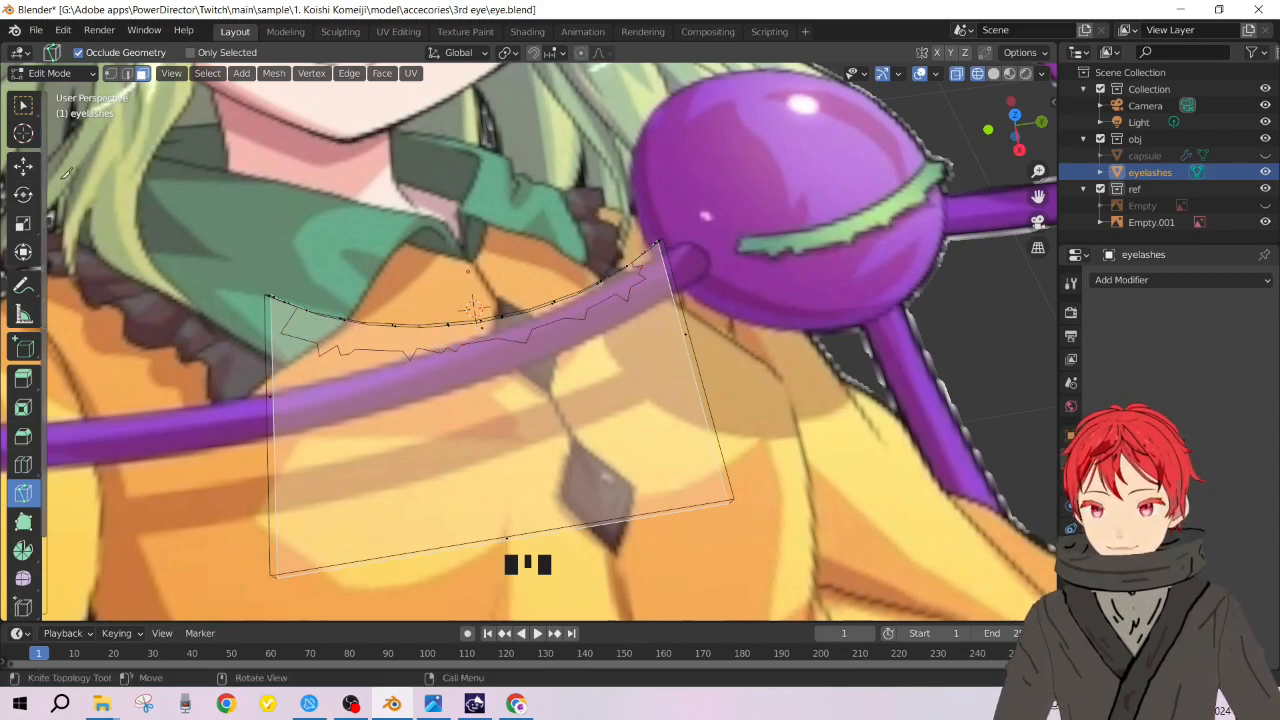
Step: Switch from the Knife to the Select Box tool and try to pick the new jagged face in wireframe
left_click(22, 106)
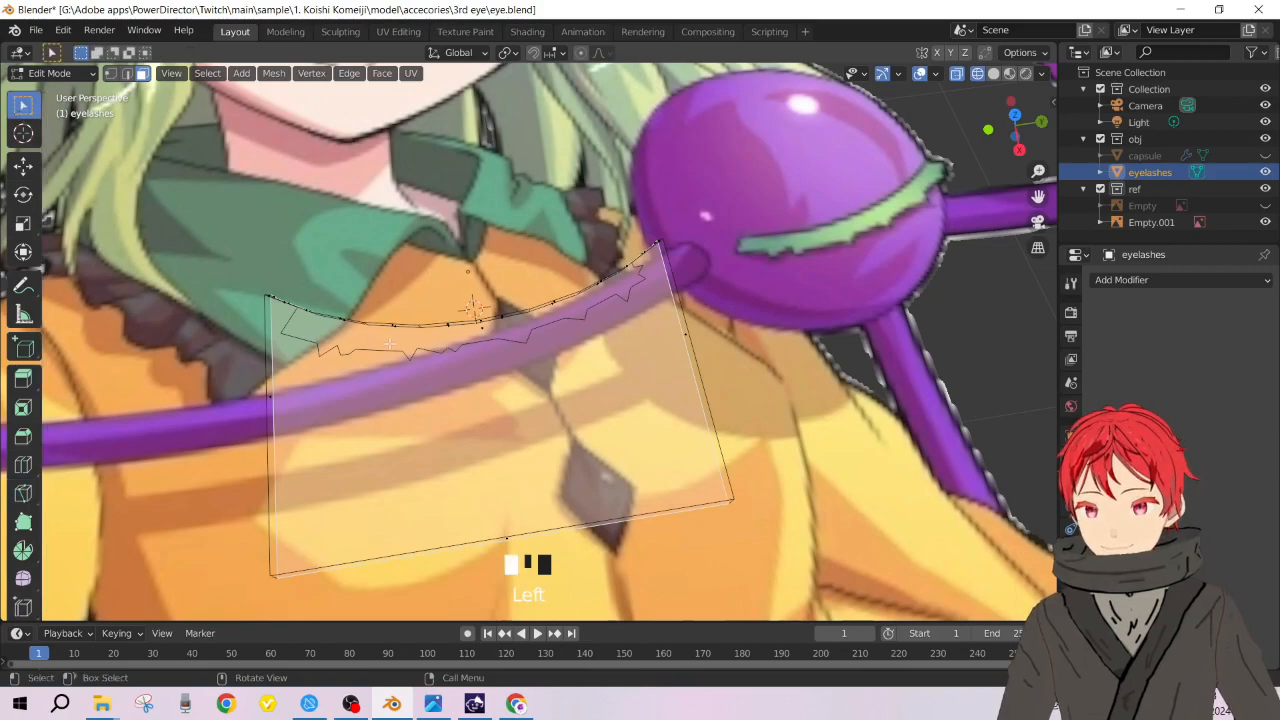
left_click(467, 346)
left_click(398, 345)
left_click(380, 341)
left_click(379, 341)
middle_click_drag(407, 383, 414, 409)
left_click(414, 409)
left_click(418, 437)
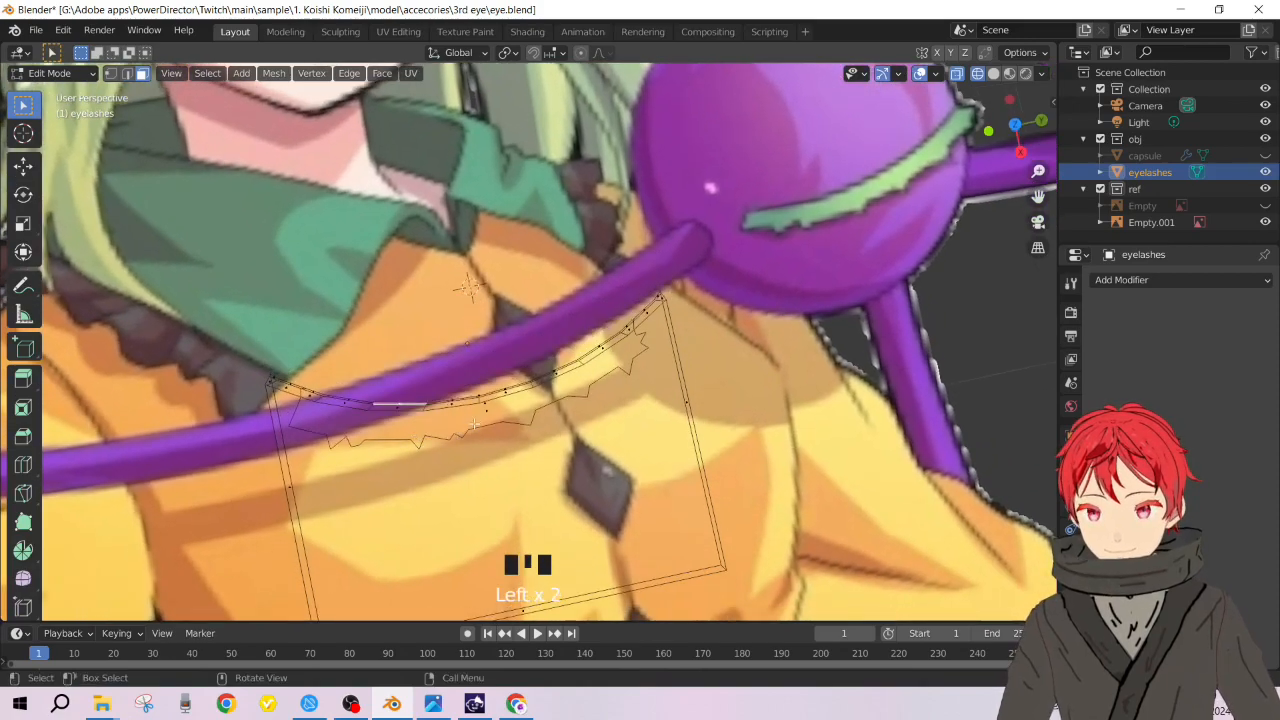
key("Tab")
key("Tab")
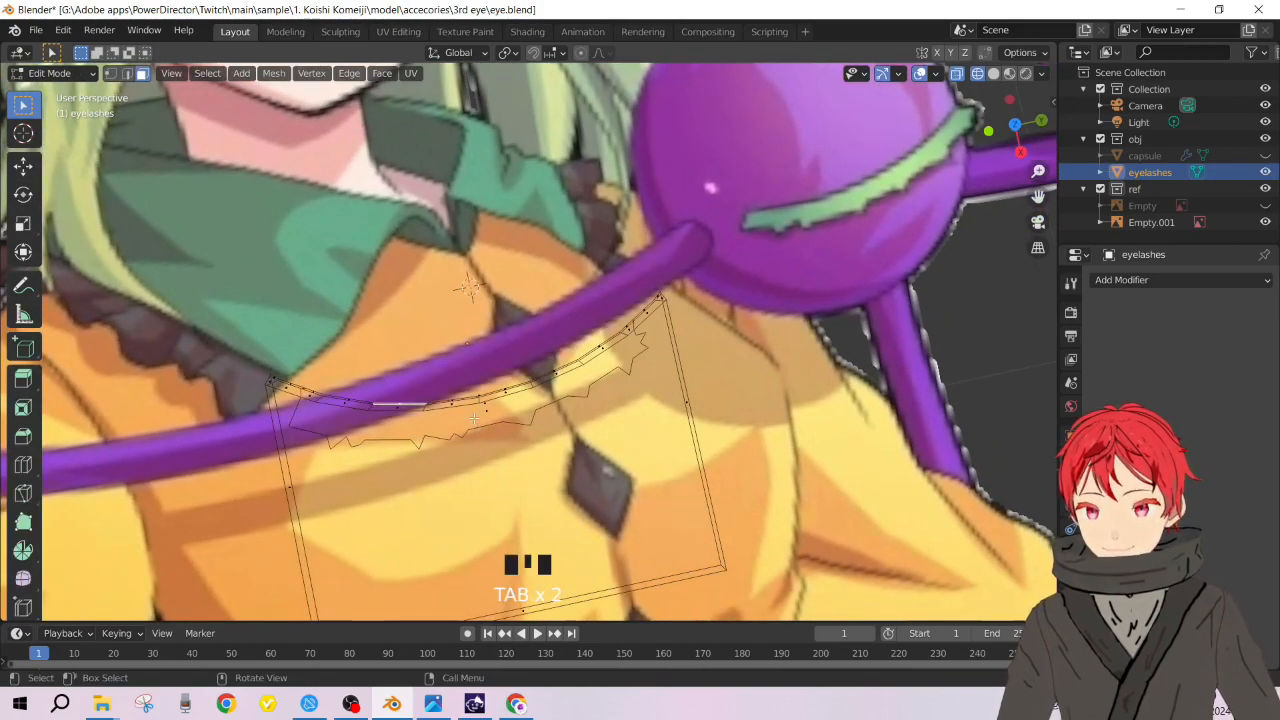
Step: Display the slab in solid shading and select the jagged eyelash face along its curved edge
key("z")
scroll(520, 400, "up", 2)
middle_click_drag(520, 400, 485, 385)
left_click(455, 338)
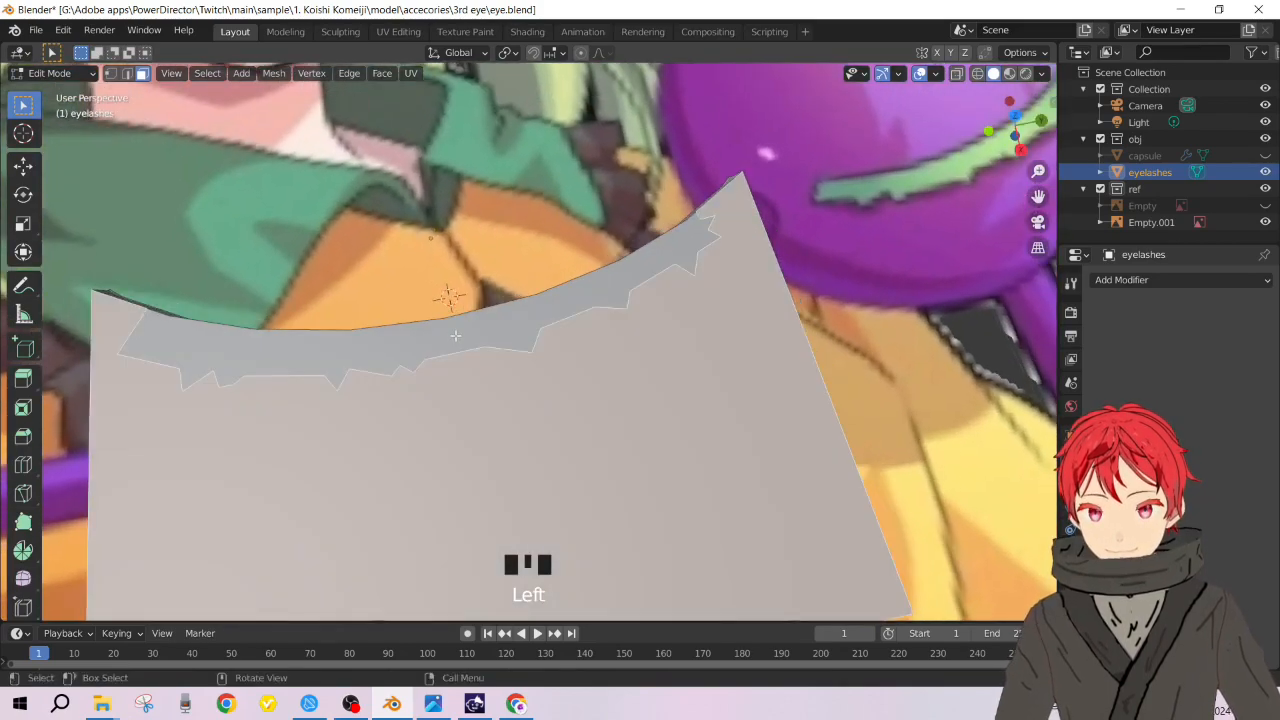
left_click(439, 342)
mouse_move(443, 350)
middle_mouse_down()
mouse_move(414, 366)
mouse_move(486, 491)
mouse_move(700, 263)
mouse_move(638, 364)
mouse_move(434, 434)
mouse_move(447, 358)
middle_mouse_up()
scroll(481, 343, "down", 3)
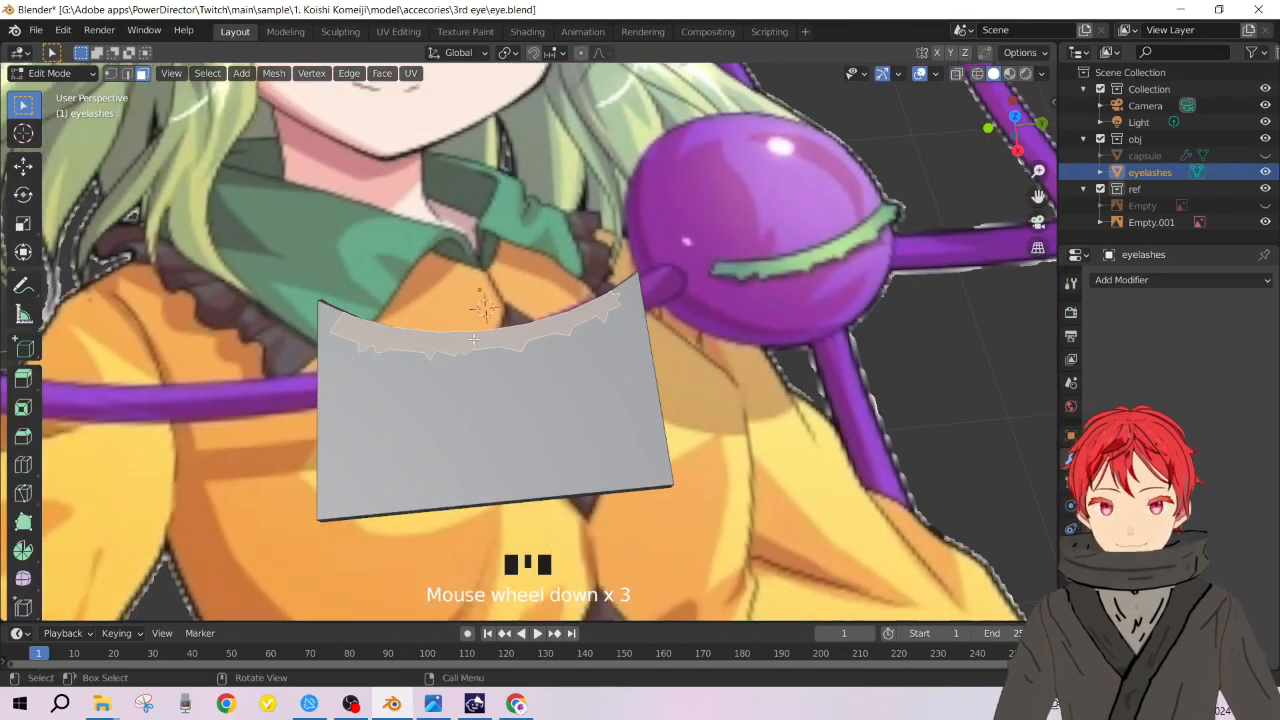
Step: Try to move the jagged eyelash face away from the slab and undo the move
key("g")
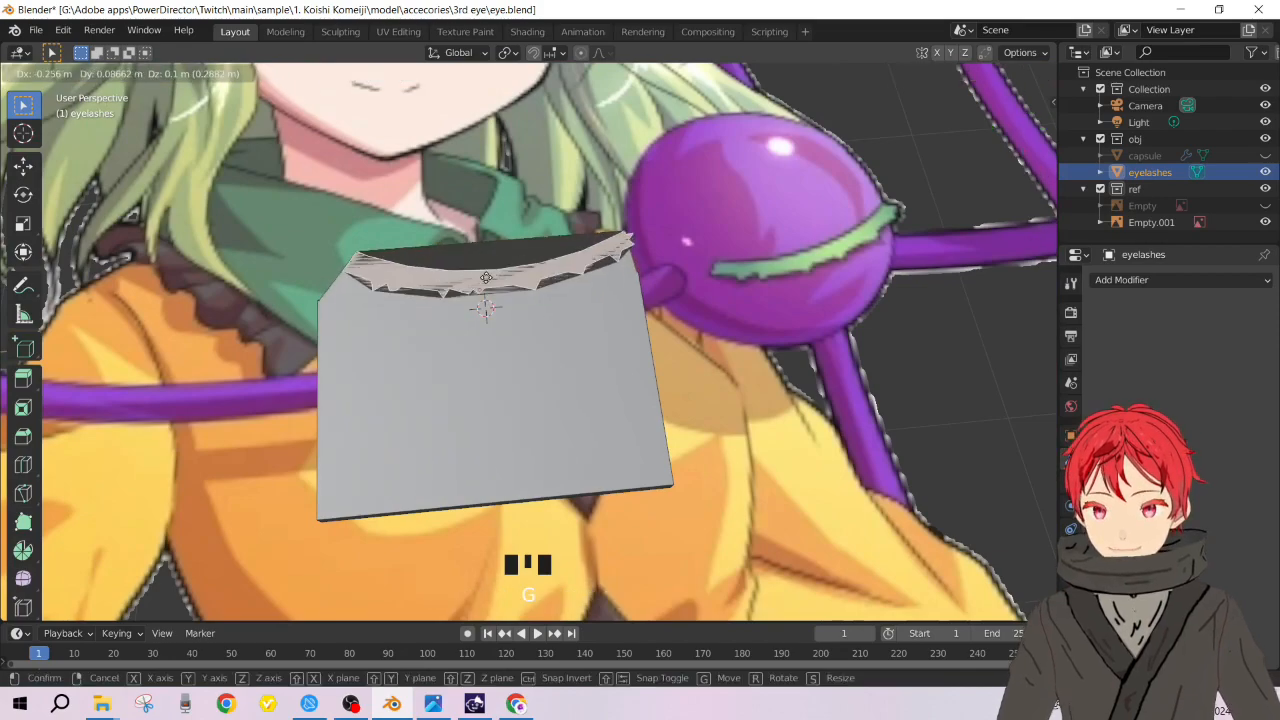
left_click(513, 372)
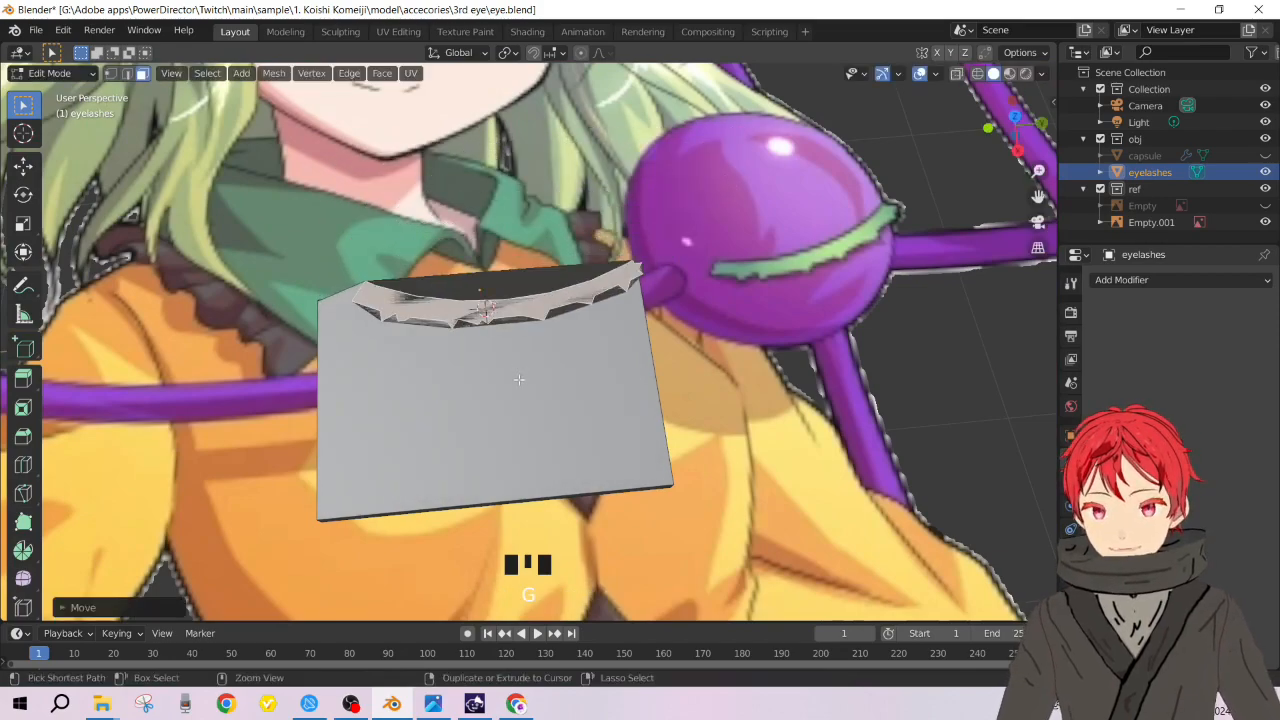
key("ctrl+z")
key("x")
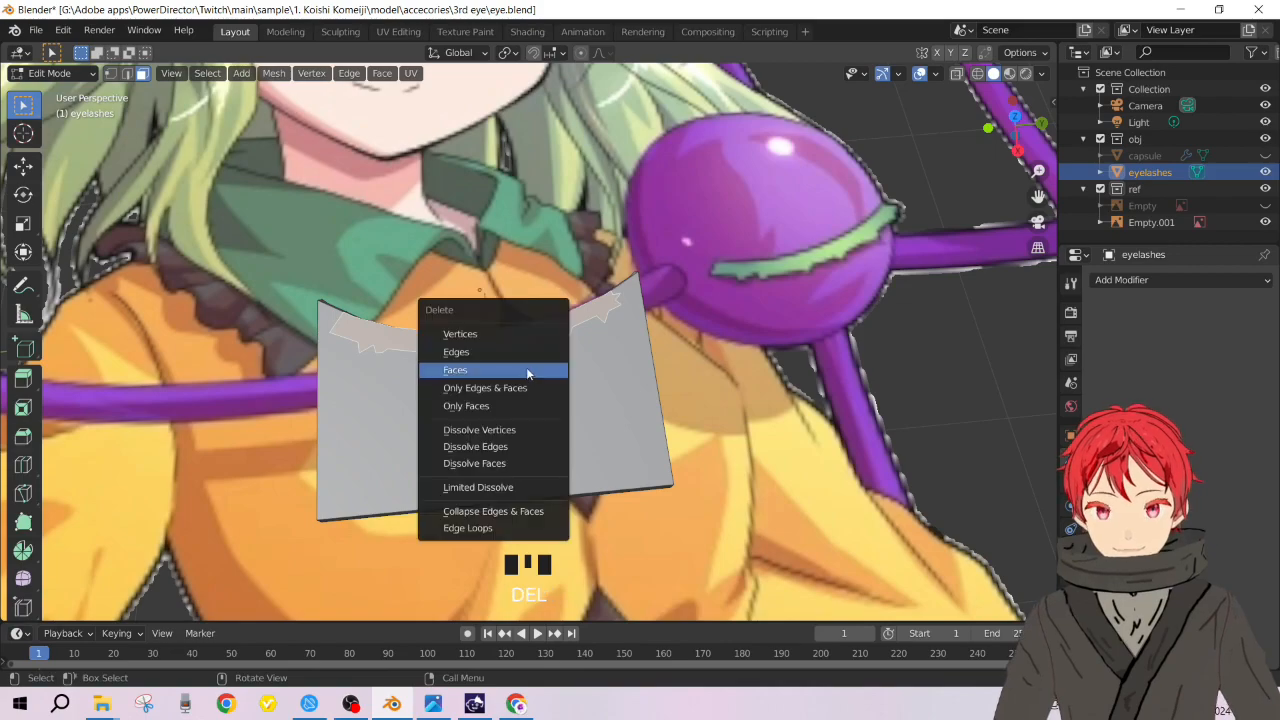
key("Escape")
Step: Reselect the jagged eyelash face along the slab's curved edge and split it from the surrounding mesh
middle_click_drag(526, 369, 440, 161)
left_click(493, 425)
scroll(513, 367, "up", 3)
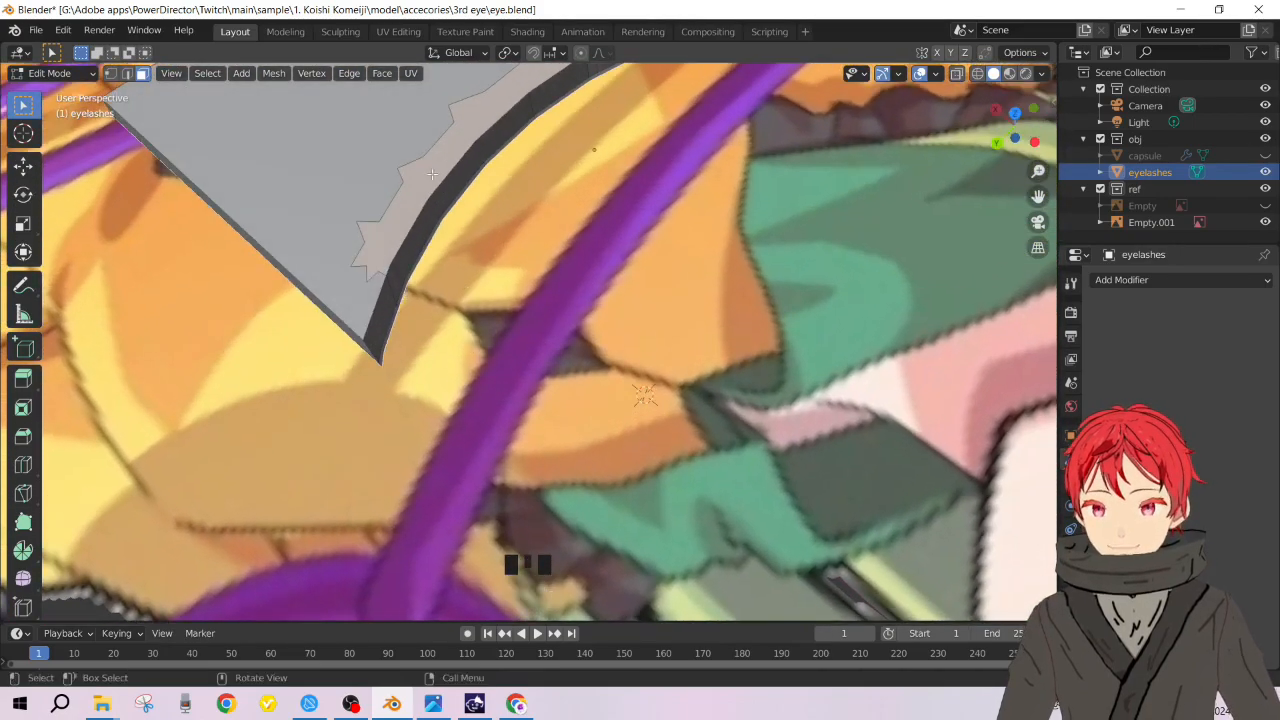
middle_click_drag(432, 174, 689, 324)
key("ctrl+z")
scroll(689, 324, "down", 4)
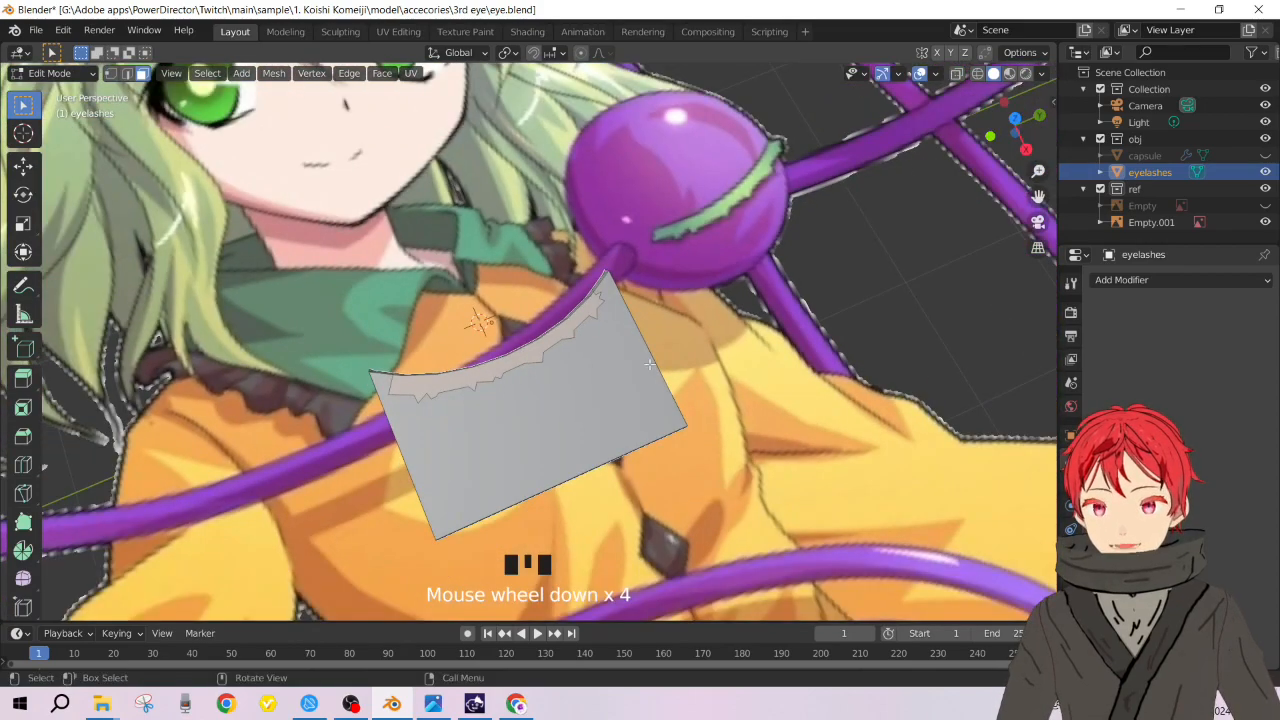
left_click(510, 416)
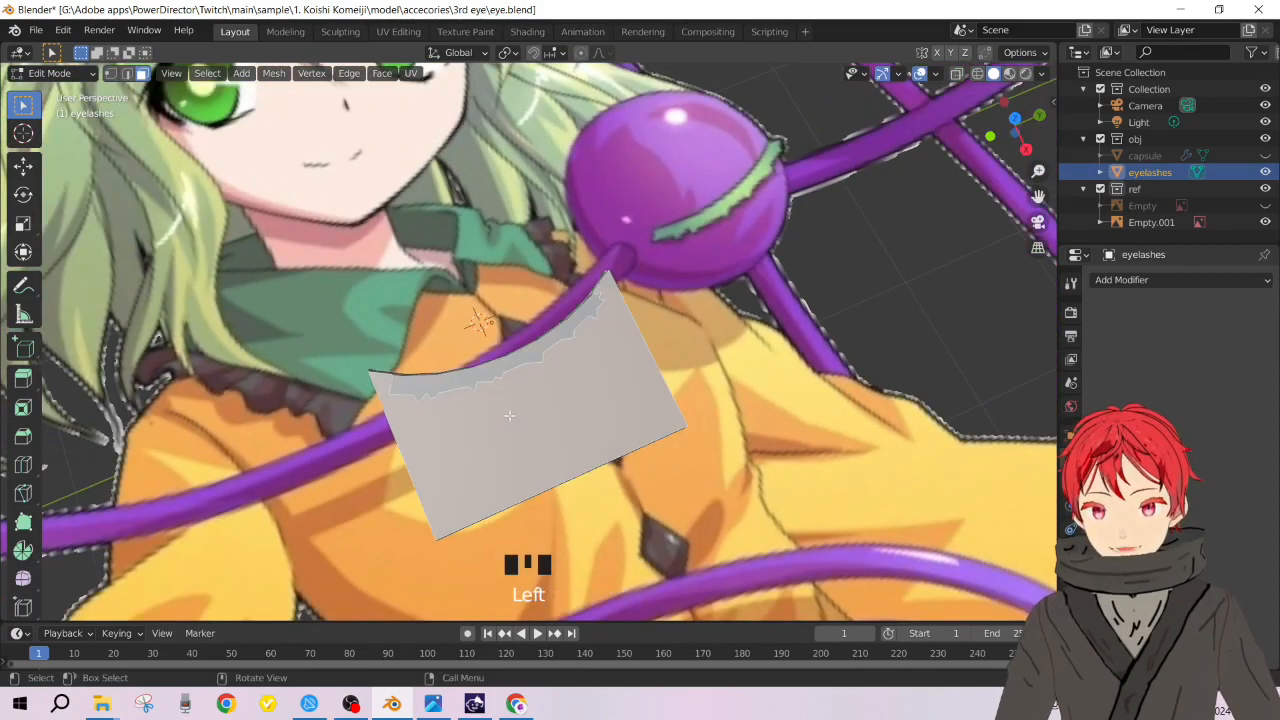
left_click(538, 352)
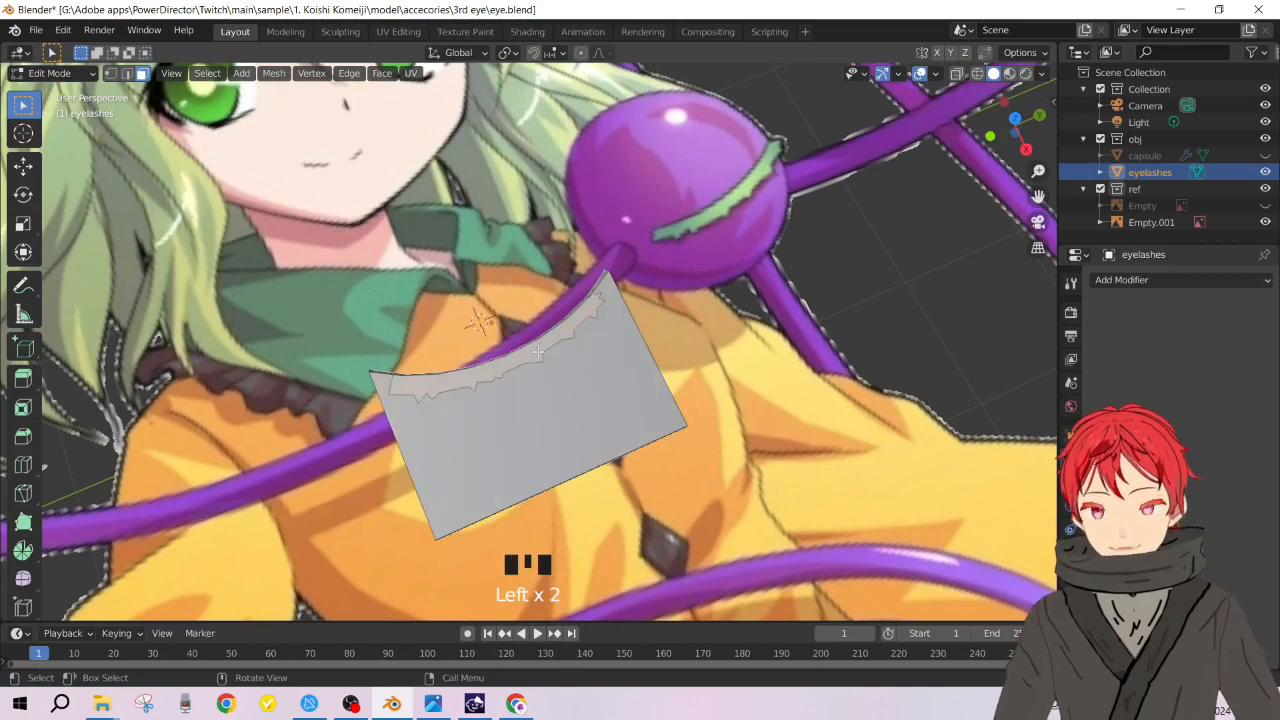
middle_click_drag(529, 381, 610, 337)
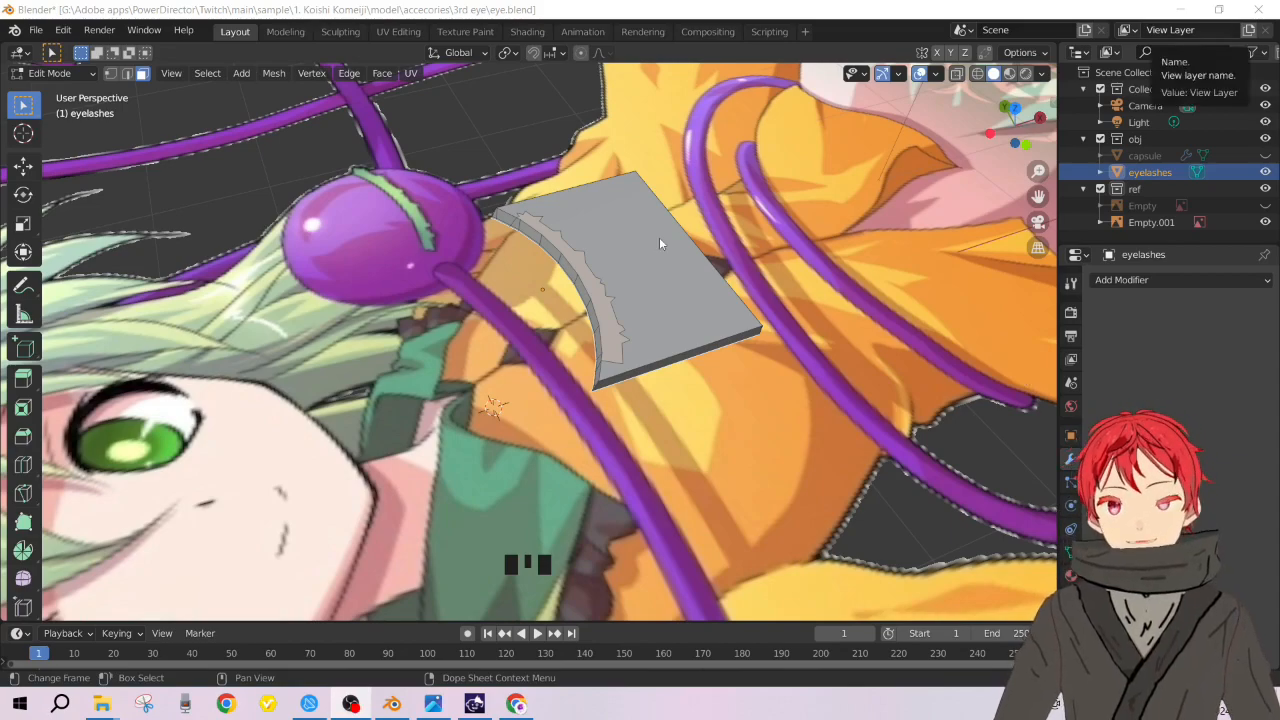
left_click(891, 47)
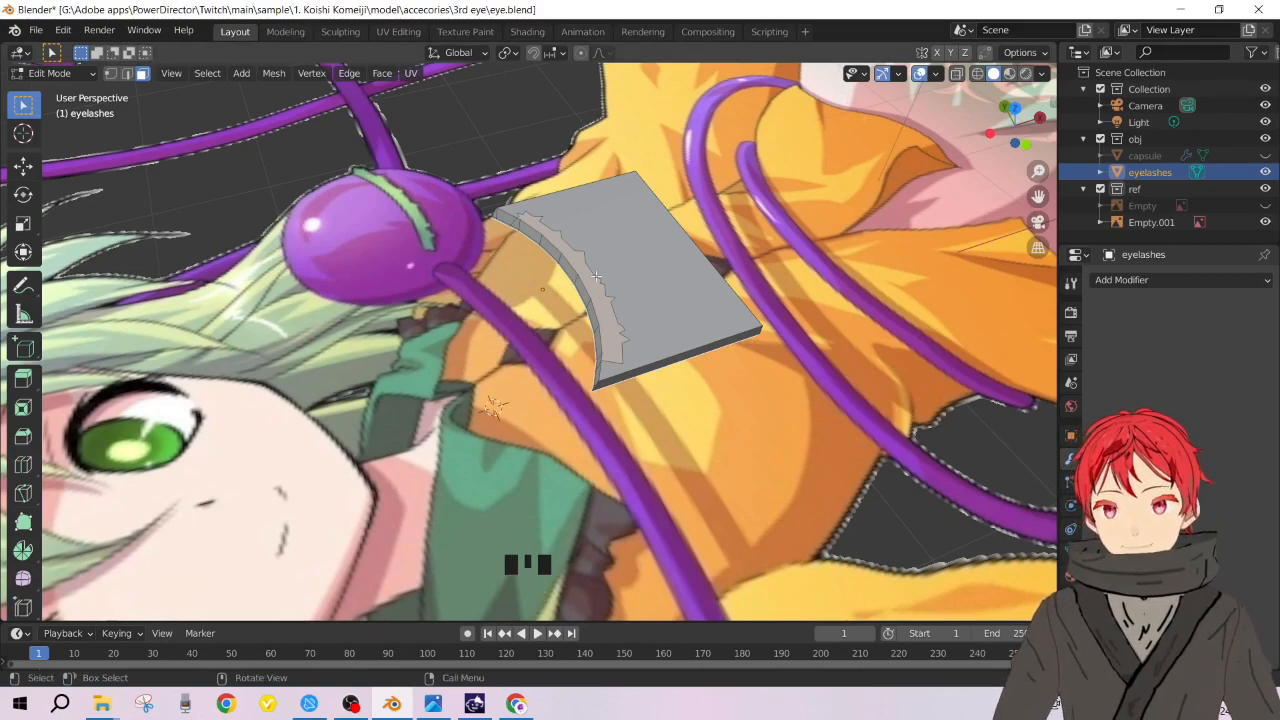
right_click(596, 276)
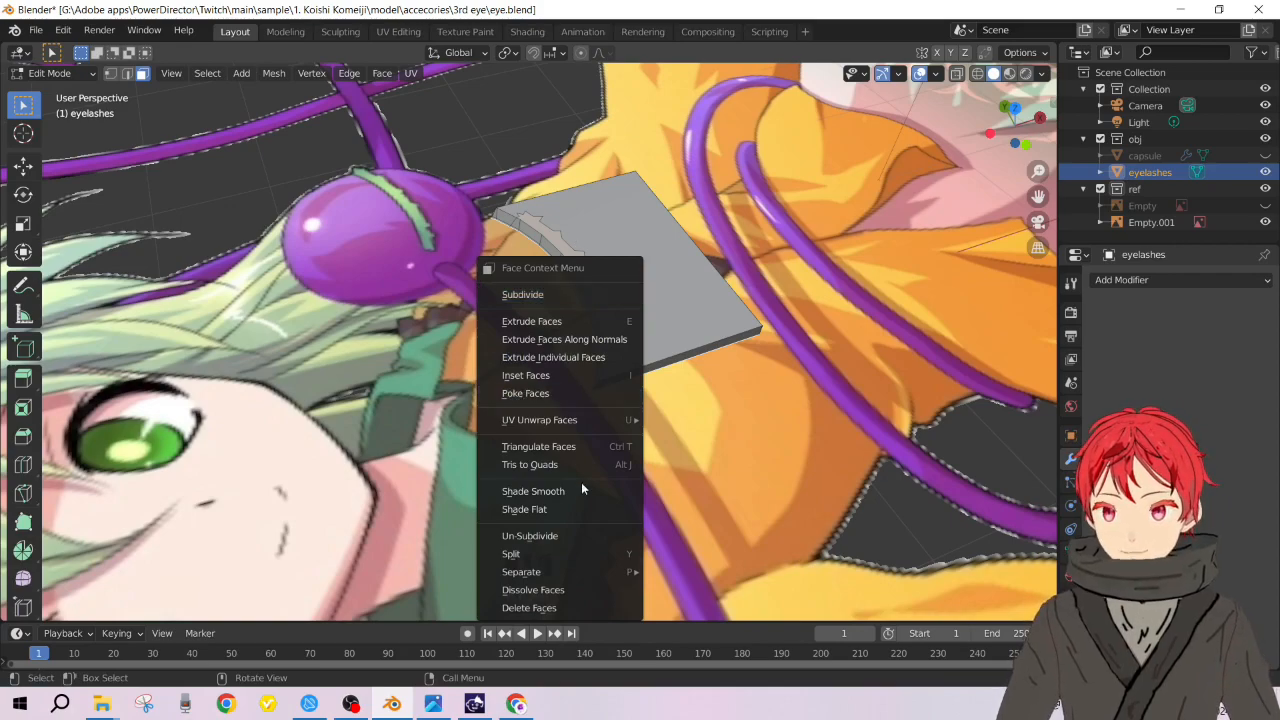
left_click(608, 553)
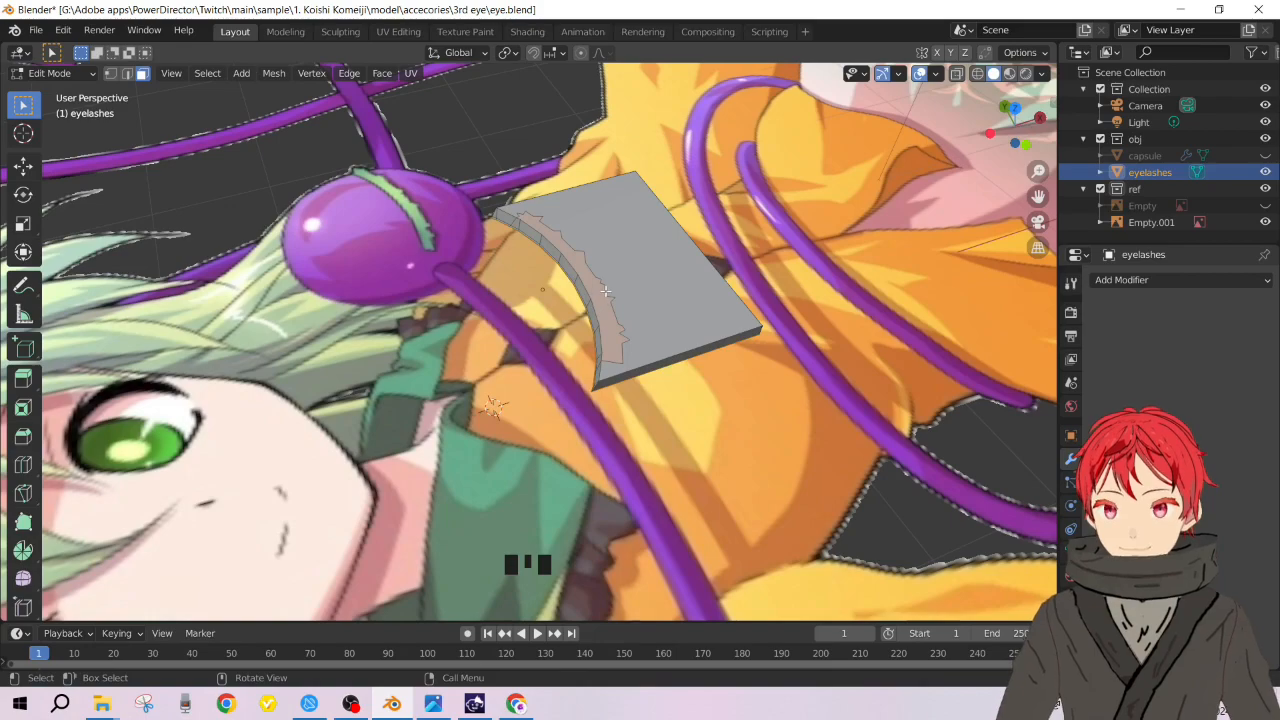
Step: Try to move the split eyelash selection away from the slab, and undo the move and the split
key("g")
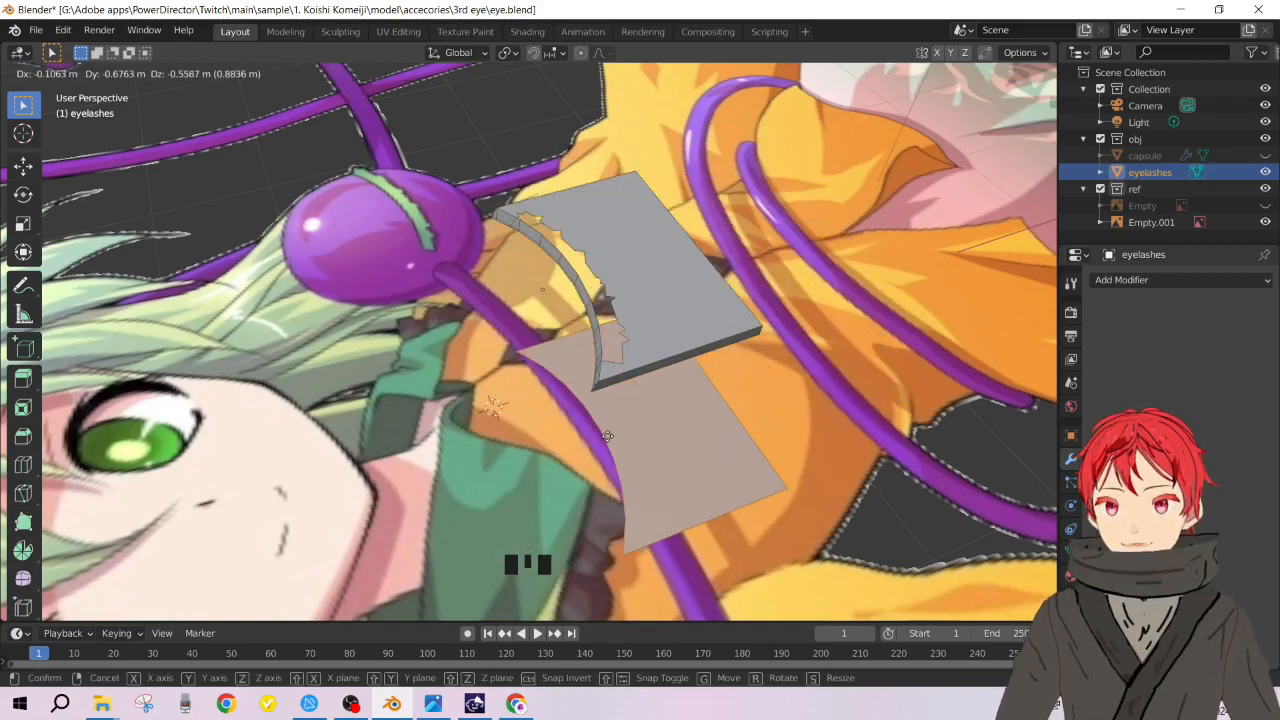
left_click(442, 321)
key("ctrl+z")
key("ctrl+z")
Step: Split the jagged eyelash face again and try to move it well away from the slab, picking the resulting faces
middle_click_drag(646, 310, 617, 236)
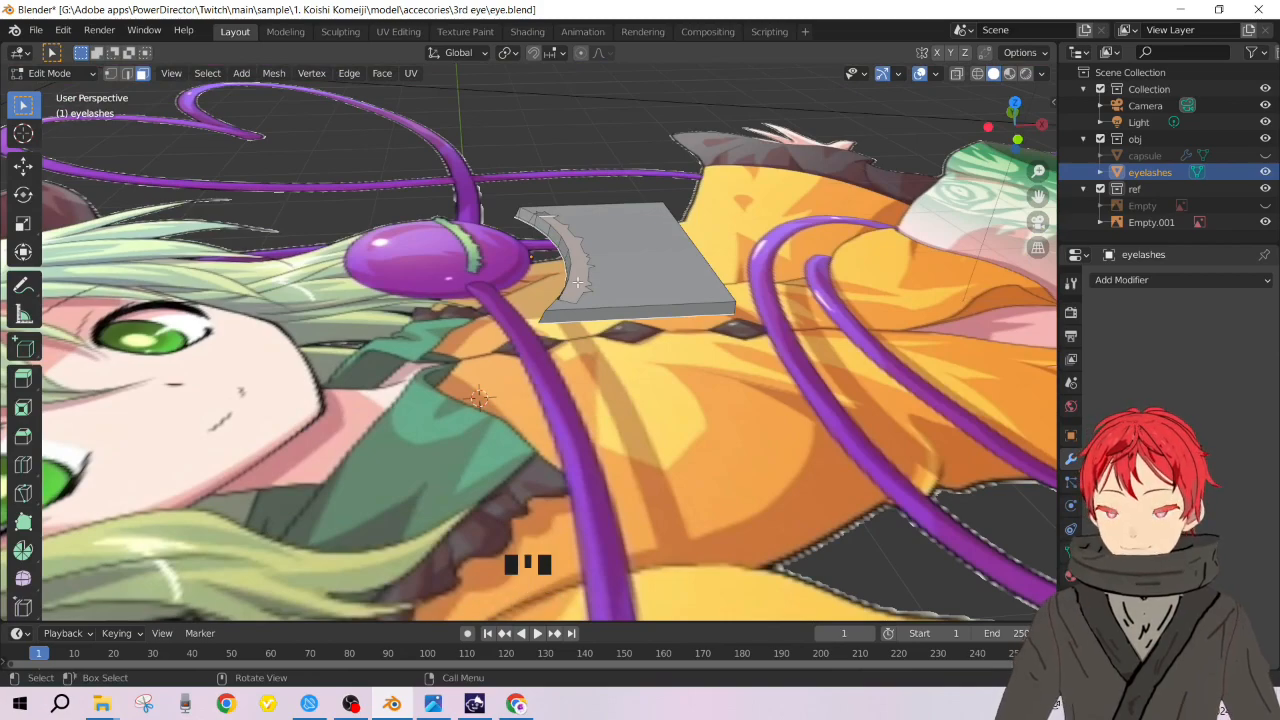
key("y")
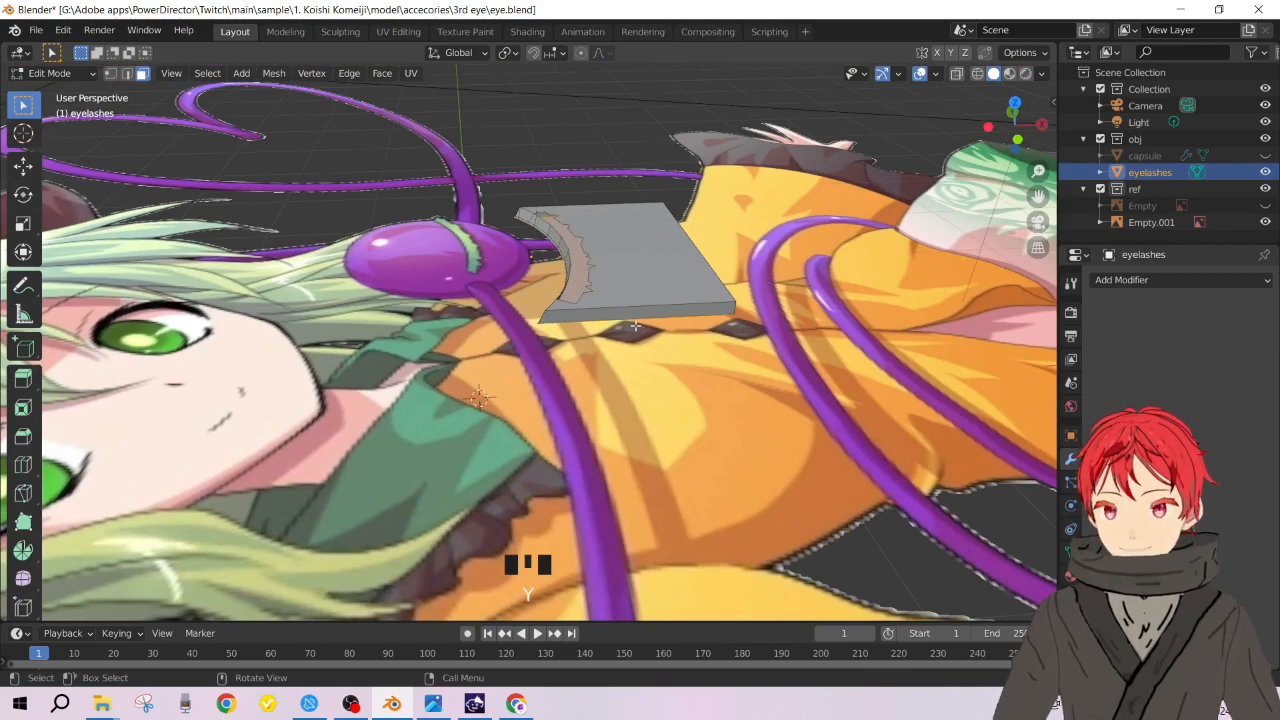
left_click(569, 280)
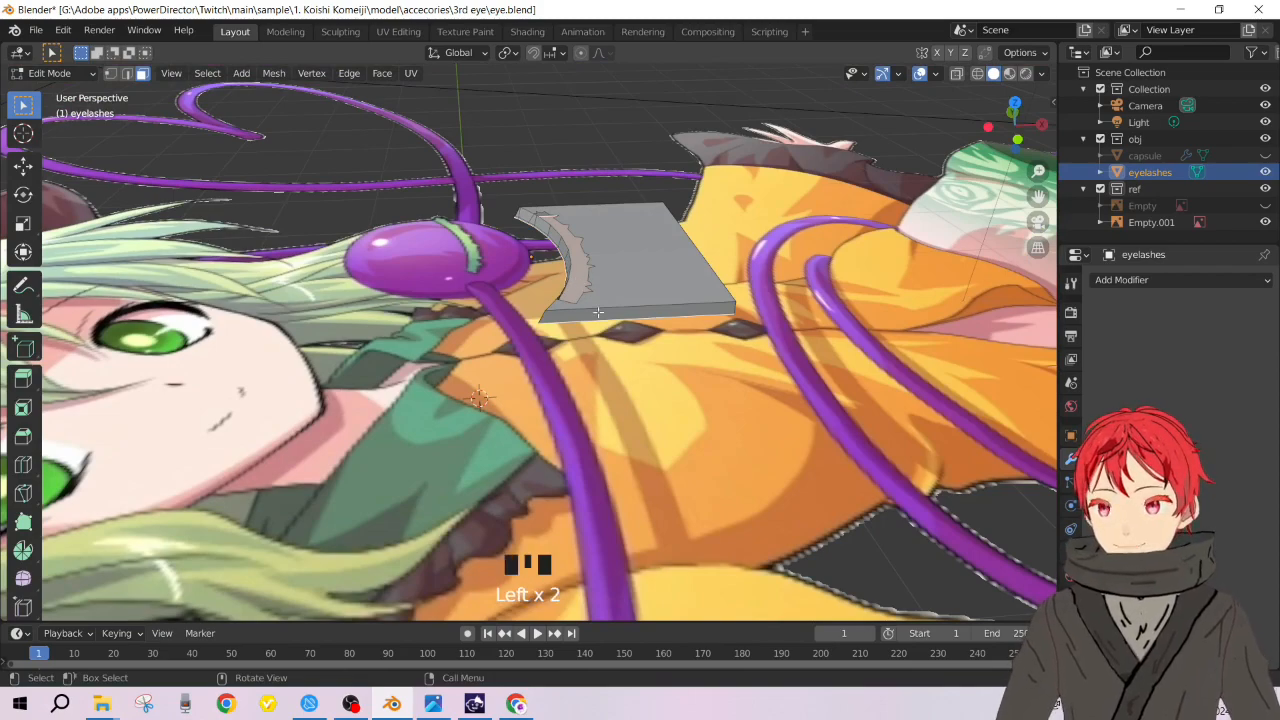
key("g")
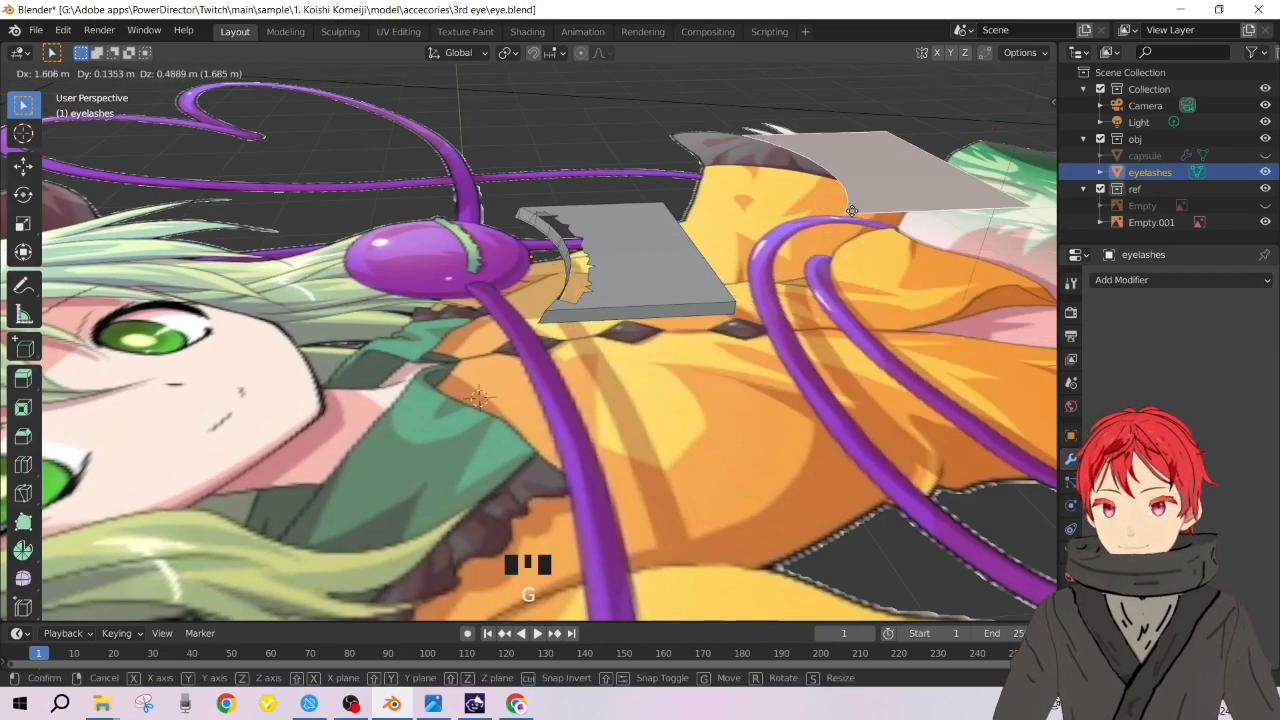
left_click(852, 210)
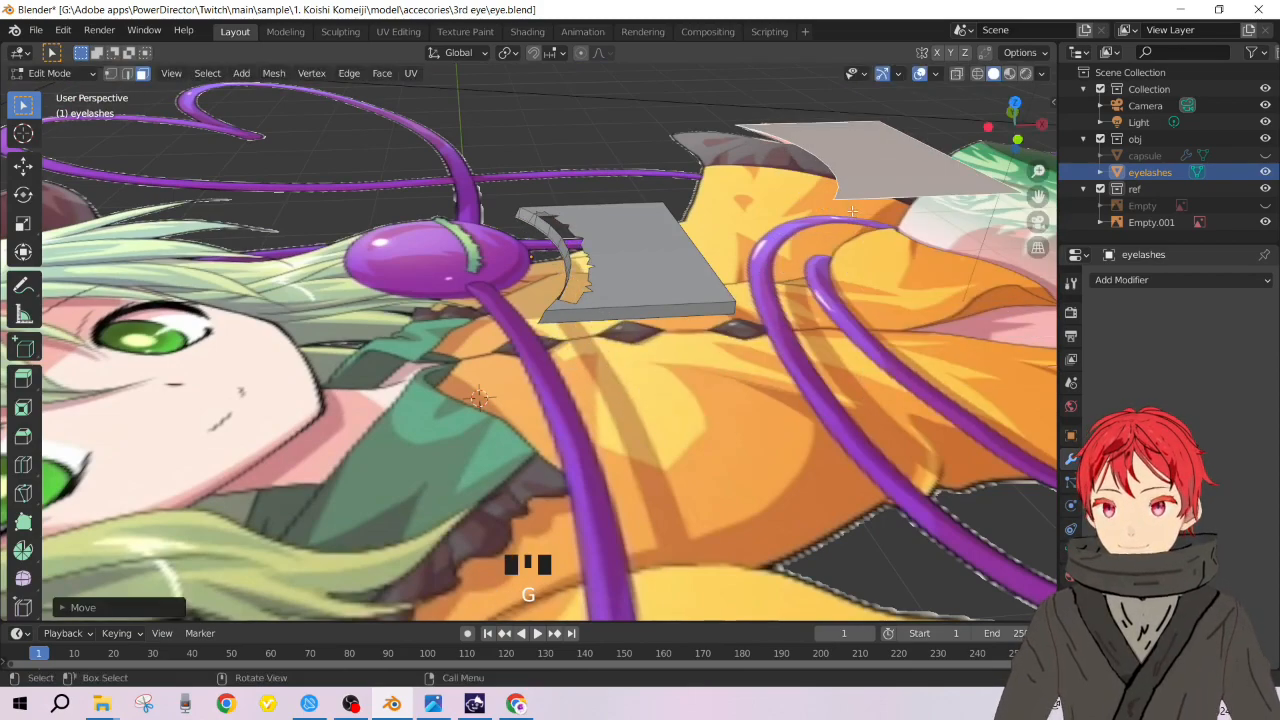
left_click(641, 268)
middle_click_drag(627, 318, 512, 341)
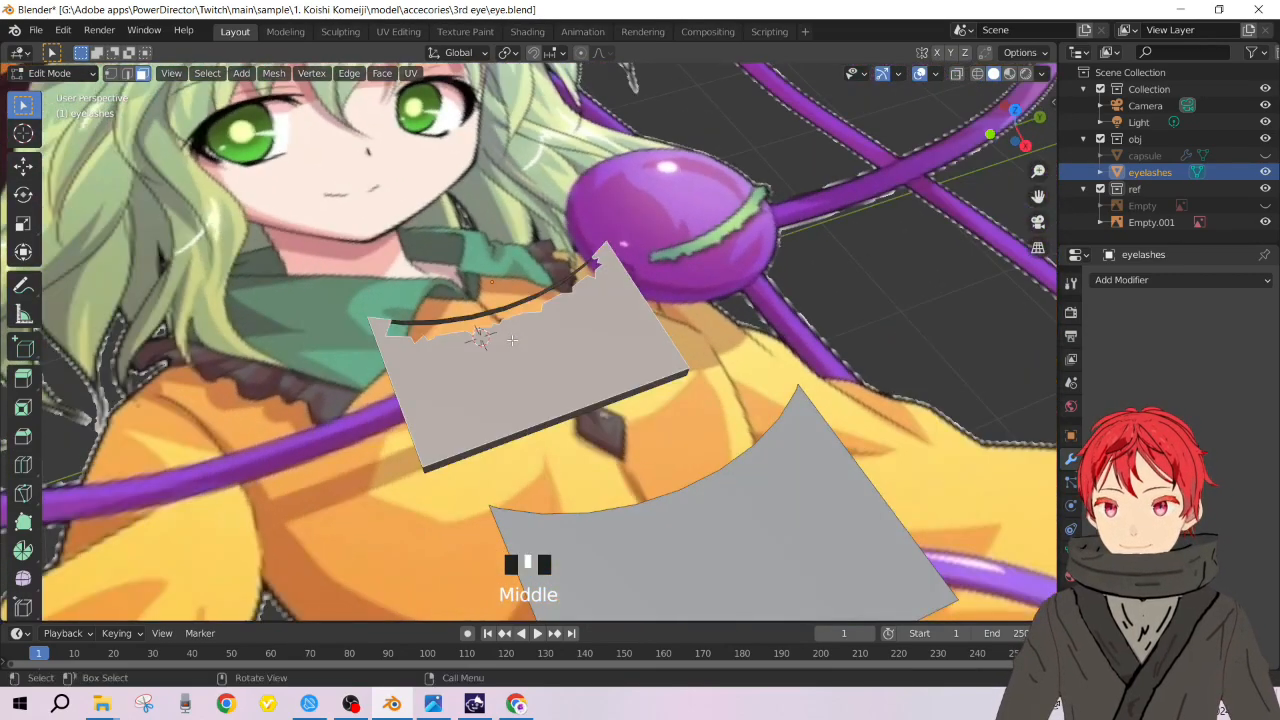
left_click(831, 484)
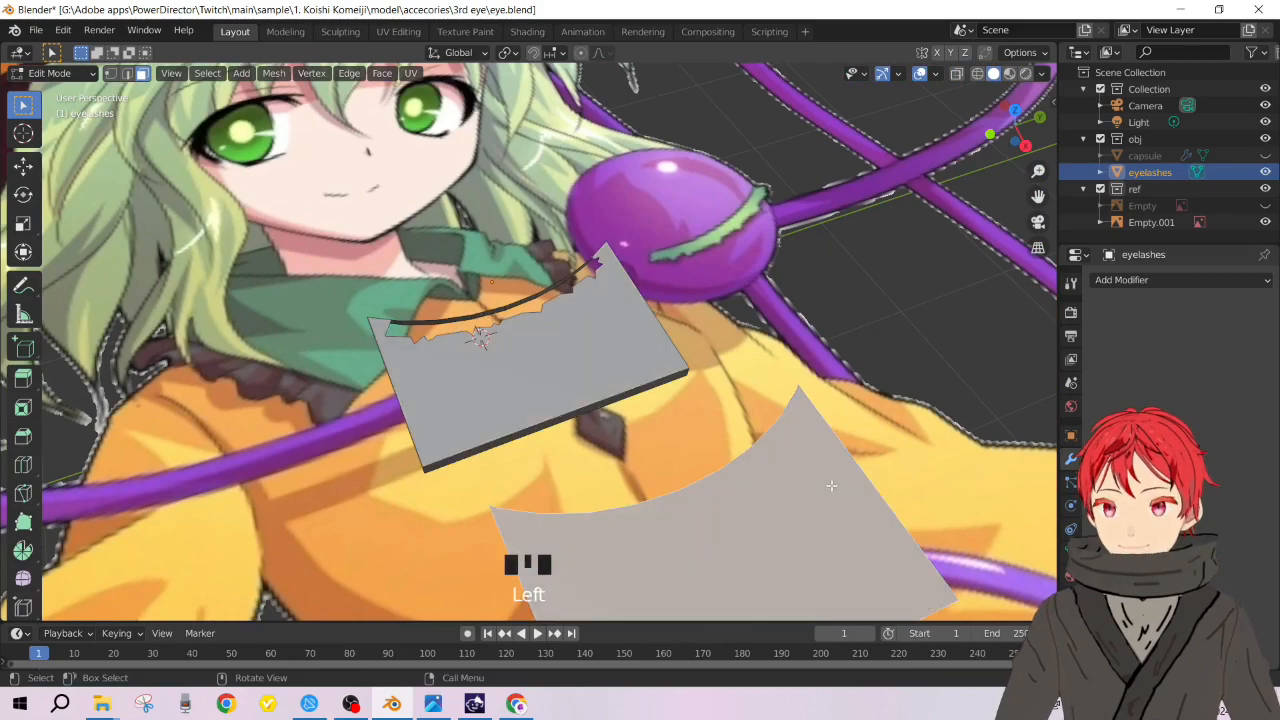
Step: Undo the face moves and splits back to the intact slab with the jagged eyelash outline and nothing selected
key("ctrl+z")
key("ctrl+z")
key("ctrl+z")
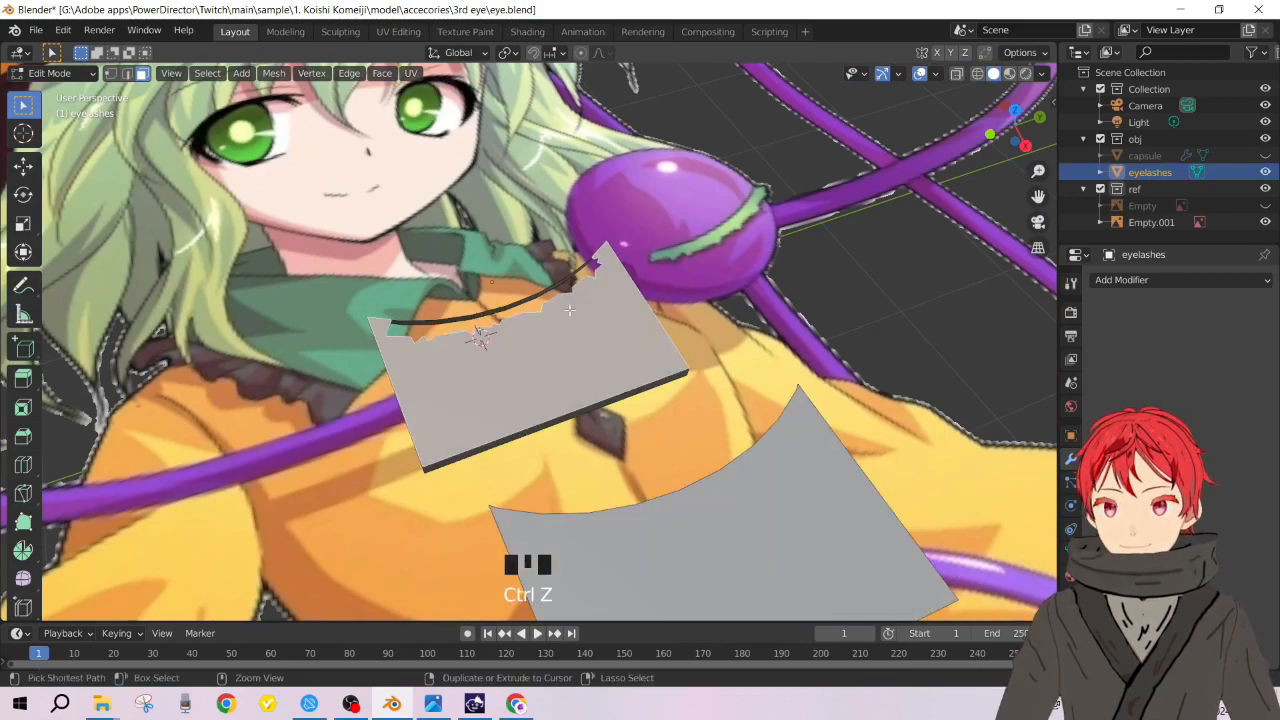
mouse_move(569, 311)
middle_mouse_down()
mouse_move(728, 294)
mouse_move(610, 268)
mouse_move(722, 250)
mouse_move(618, 312)
middle_mouse_up()
scroll(610, 268, "up", 4)
key("ctrl+z")
left_click(630, 316)
key("ctrl+z")
key("ctrl+z")
key("ctrl+z")
key("ctrl+z")
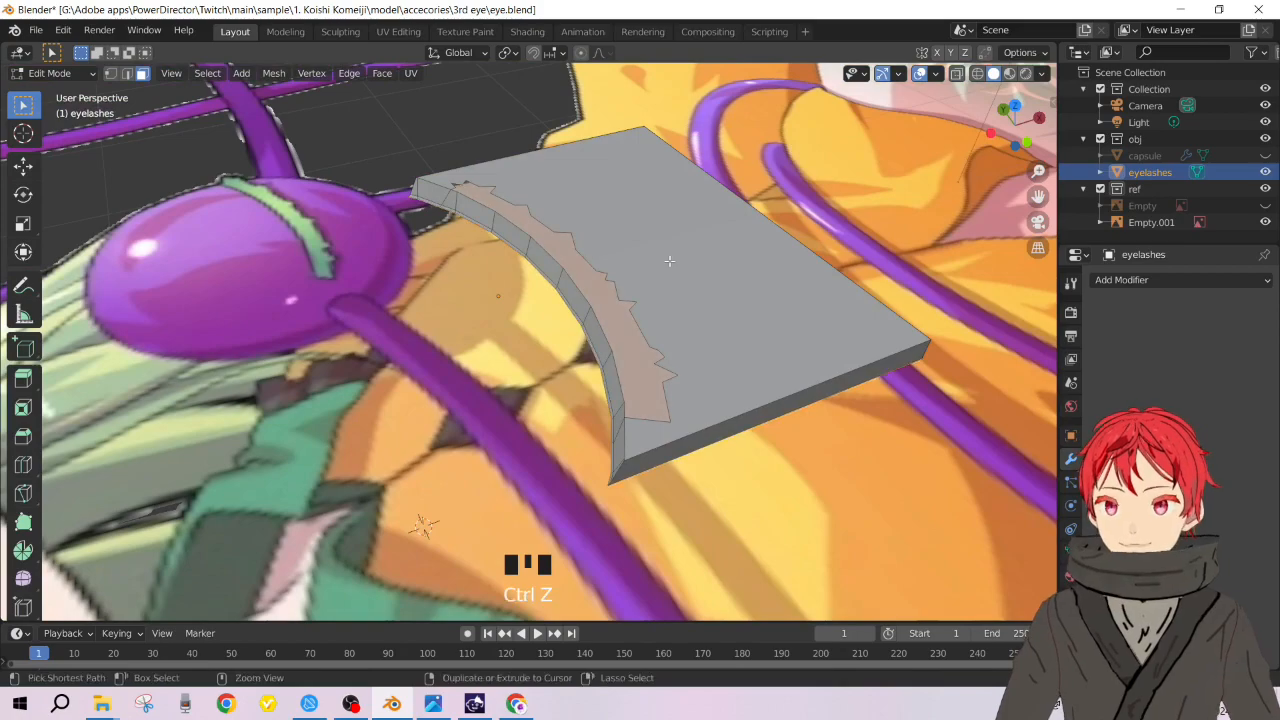
key("ctrl+z")
key("ctrl+z")
key("ctrl+z")
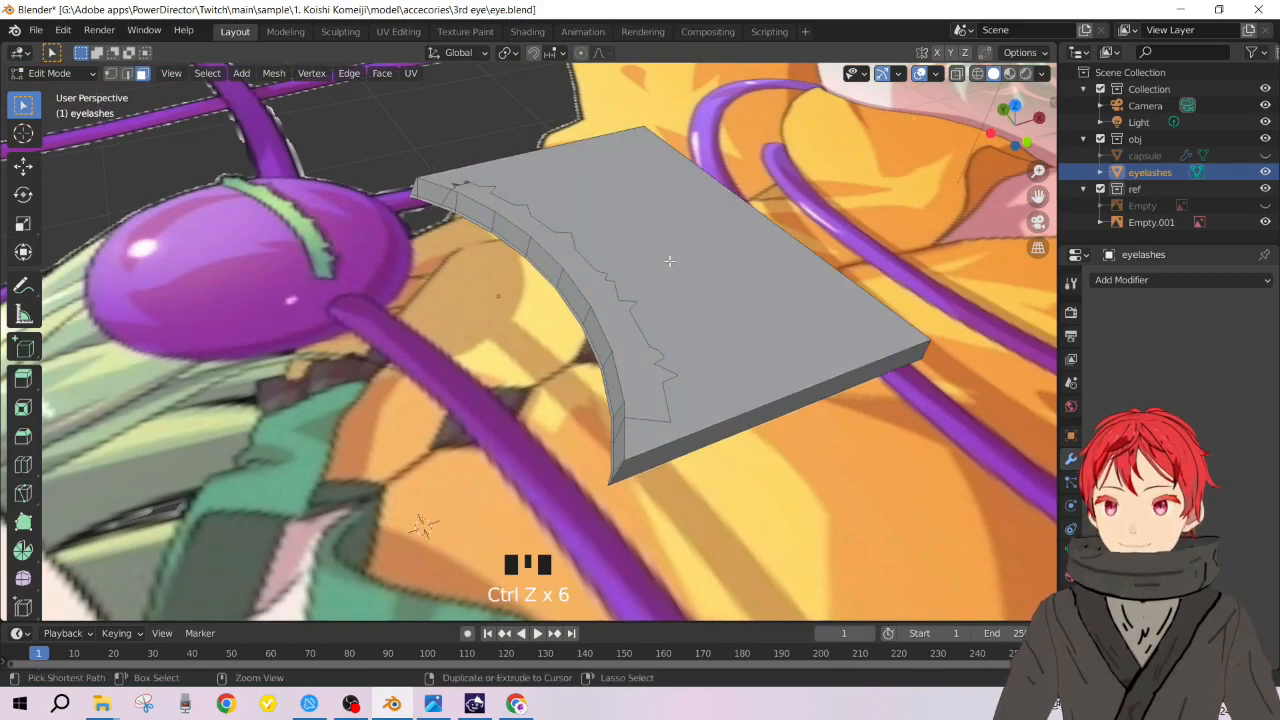
Step: Select only the jagged eyelash face, split it from the slab and move it to the far side of the purple eye
left_click(633, 330)
left_click(597, 390)
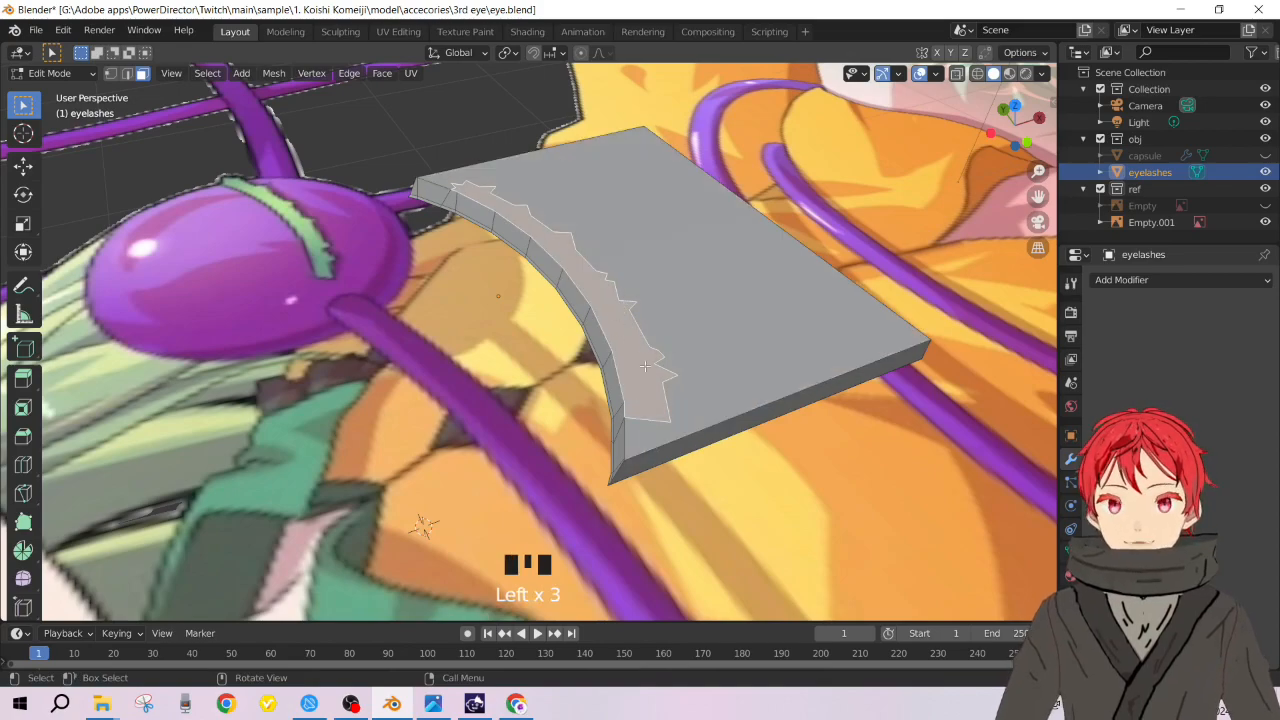
middle_click_drag(645, 353, 589, 268)
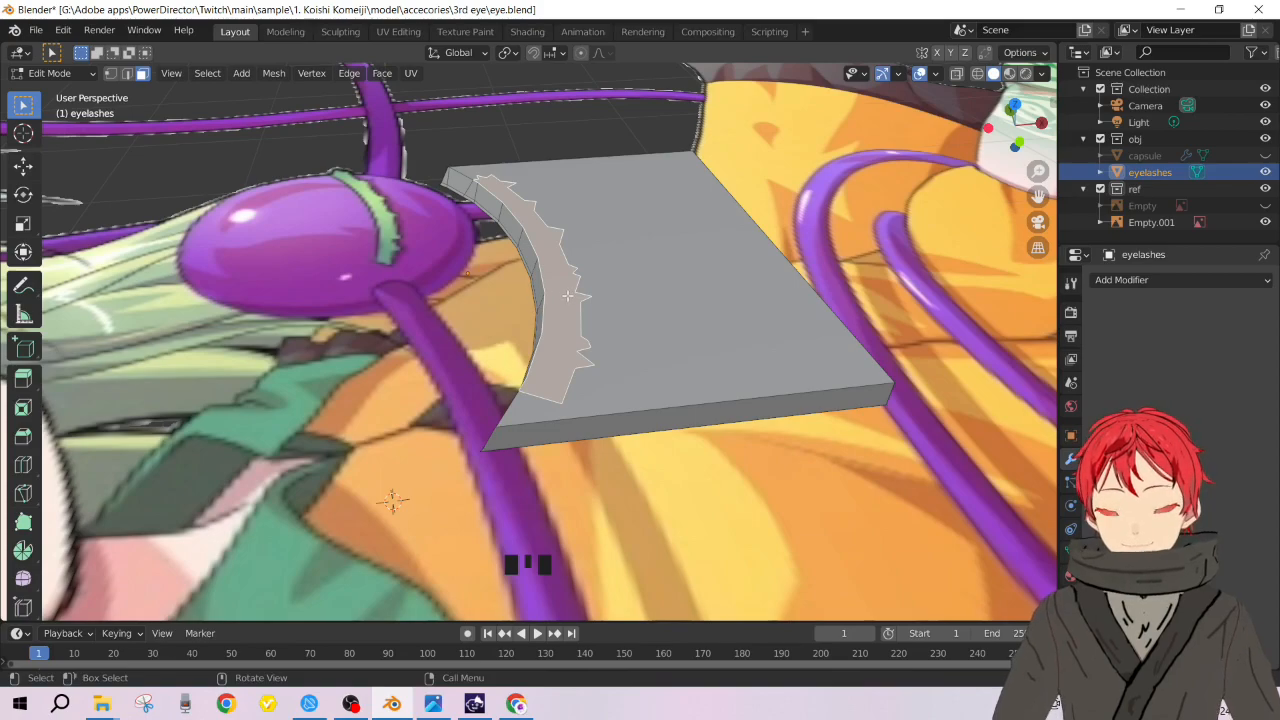
key("y")
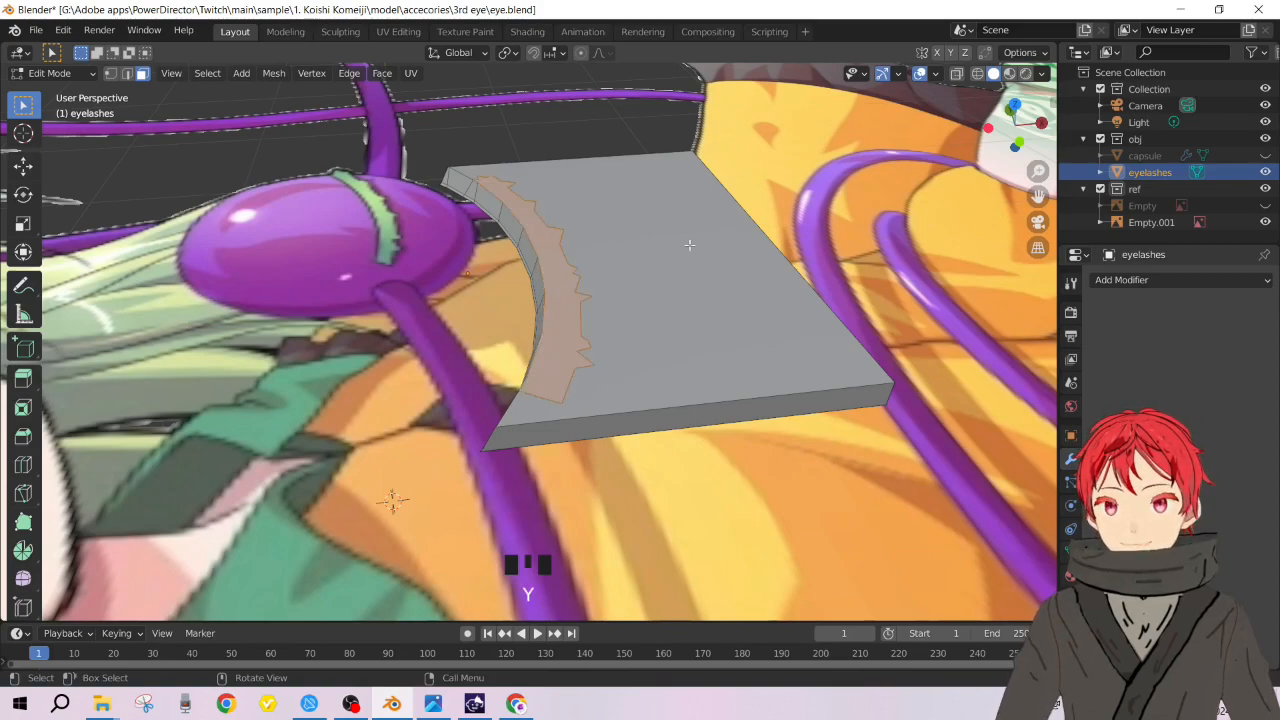
key("g")
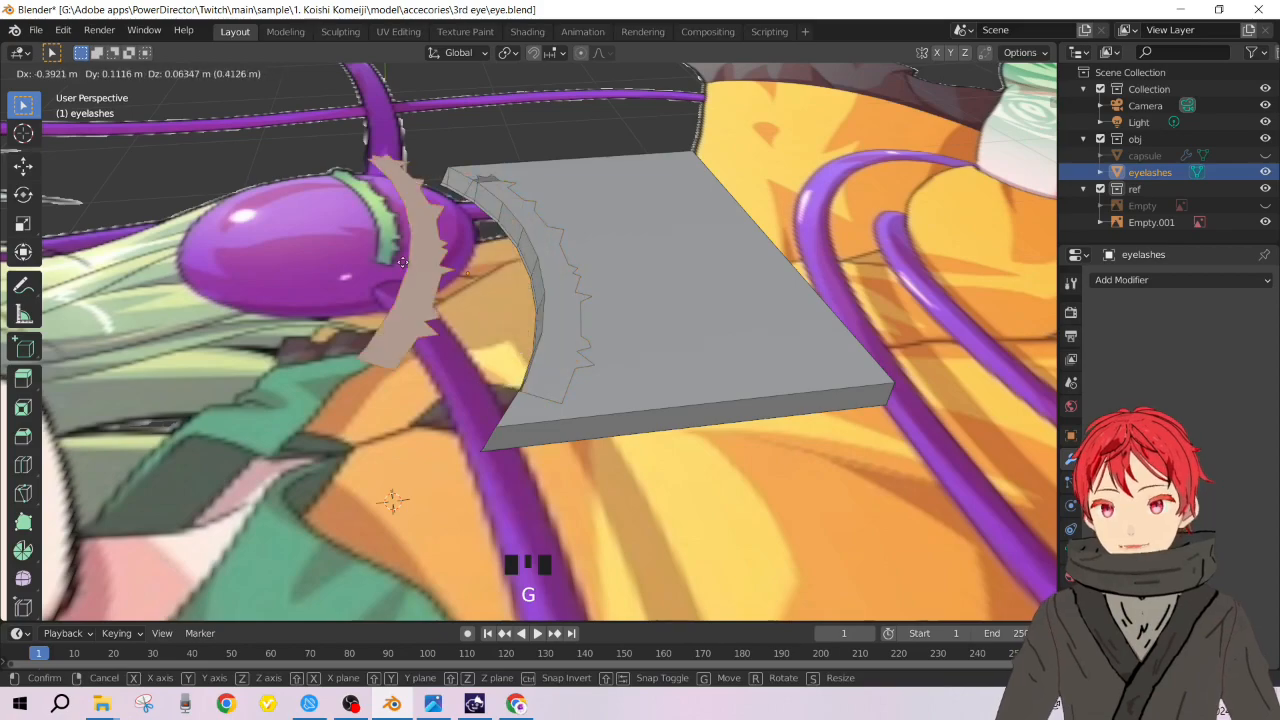
left_click(232, 270)
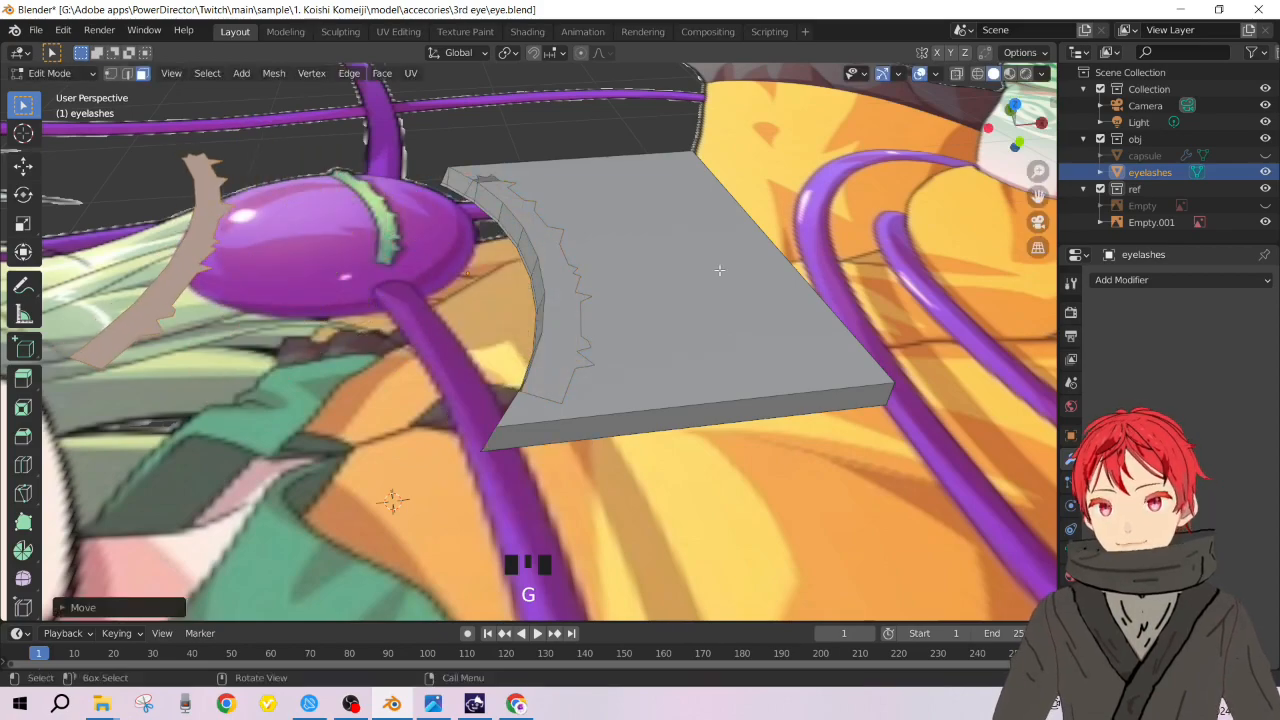
Step: Select the leftover slab around the curved edge and delete its faces
left_click(600, 300)
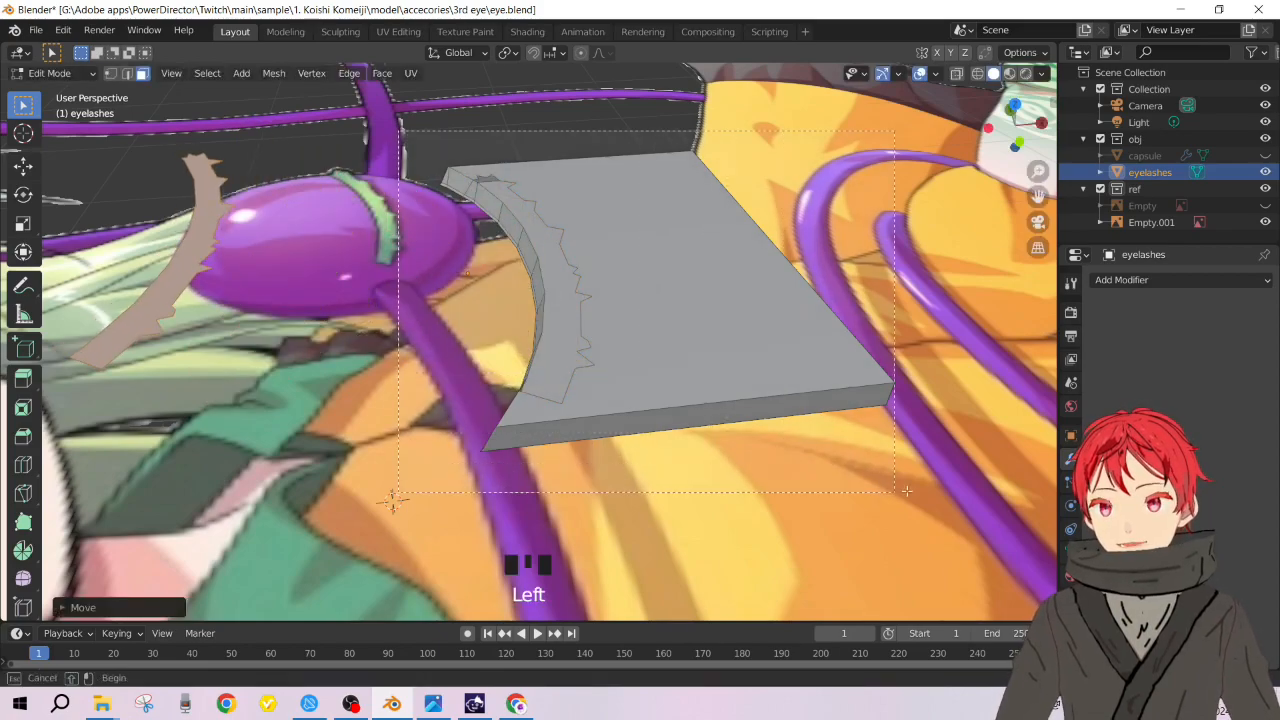
key("Delete")
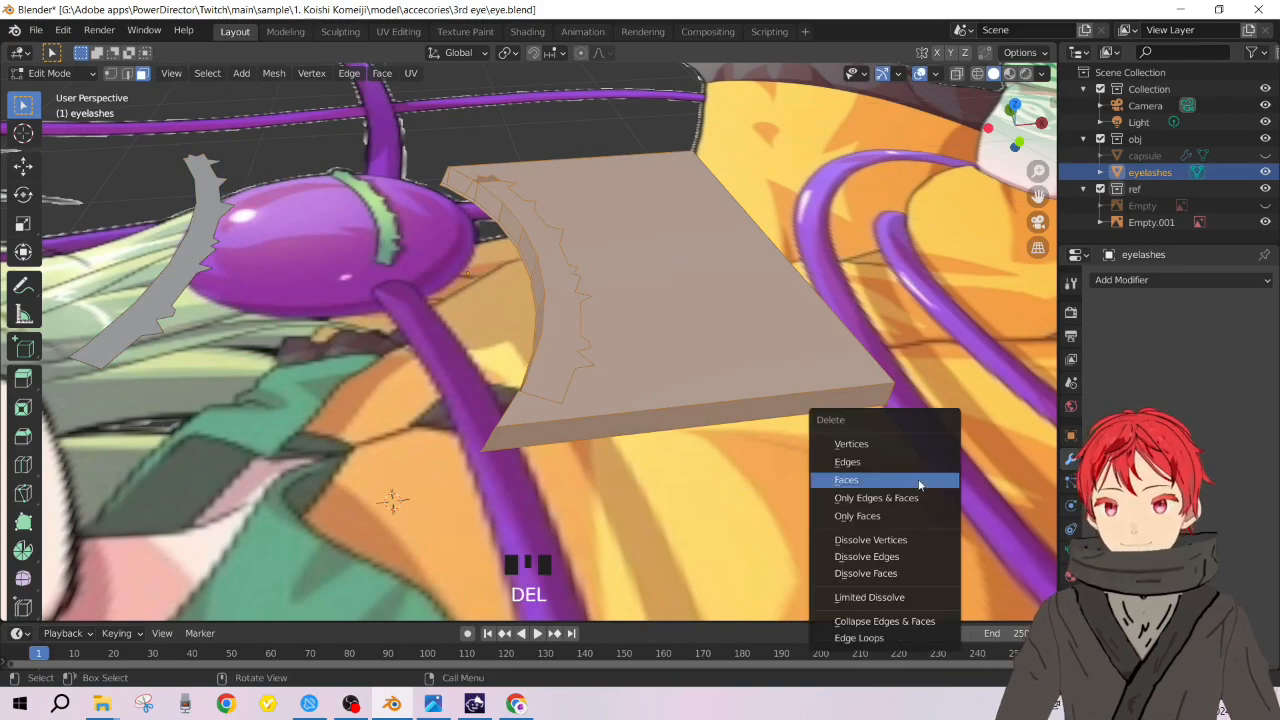
left_click(900, 479)
Step: Move the separated jagged eyelash face next to the purple eye in the reference image
scroll(433, 272, "down", 5)
middle_click_drag(433, 272, 420, 272)
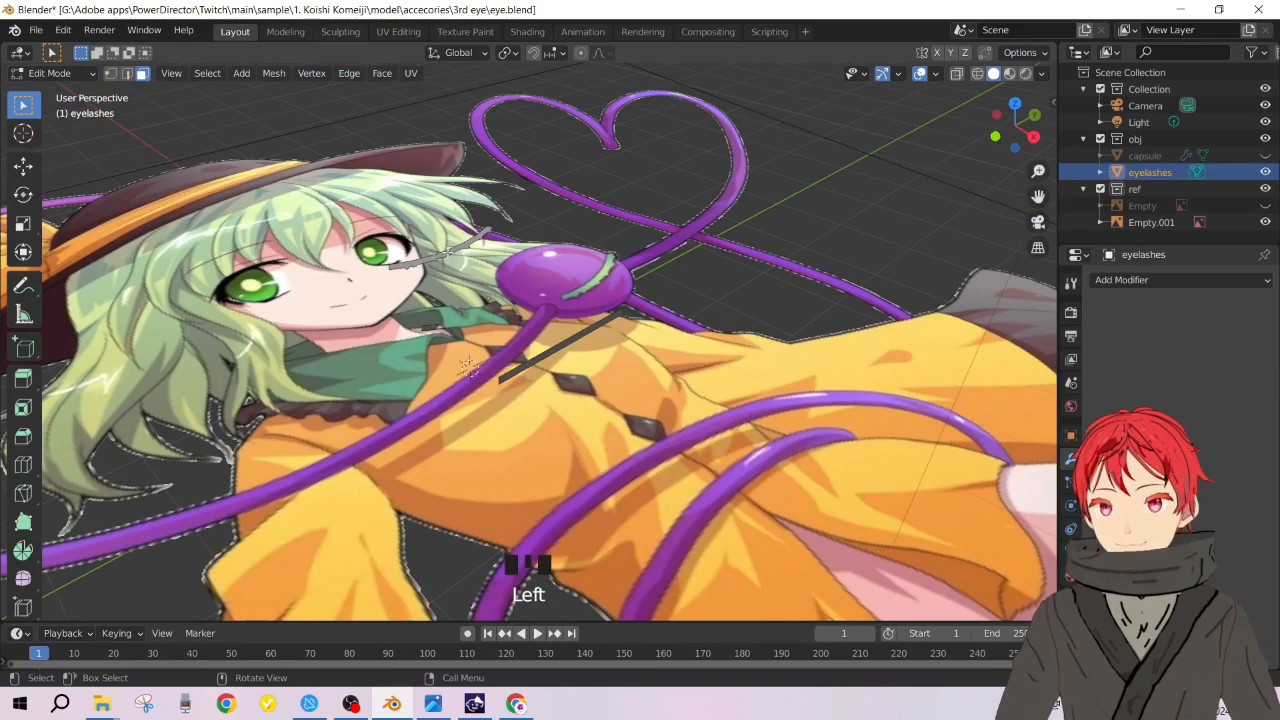
left_click(432, 253)
scroll(432, 253, "up", 2)
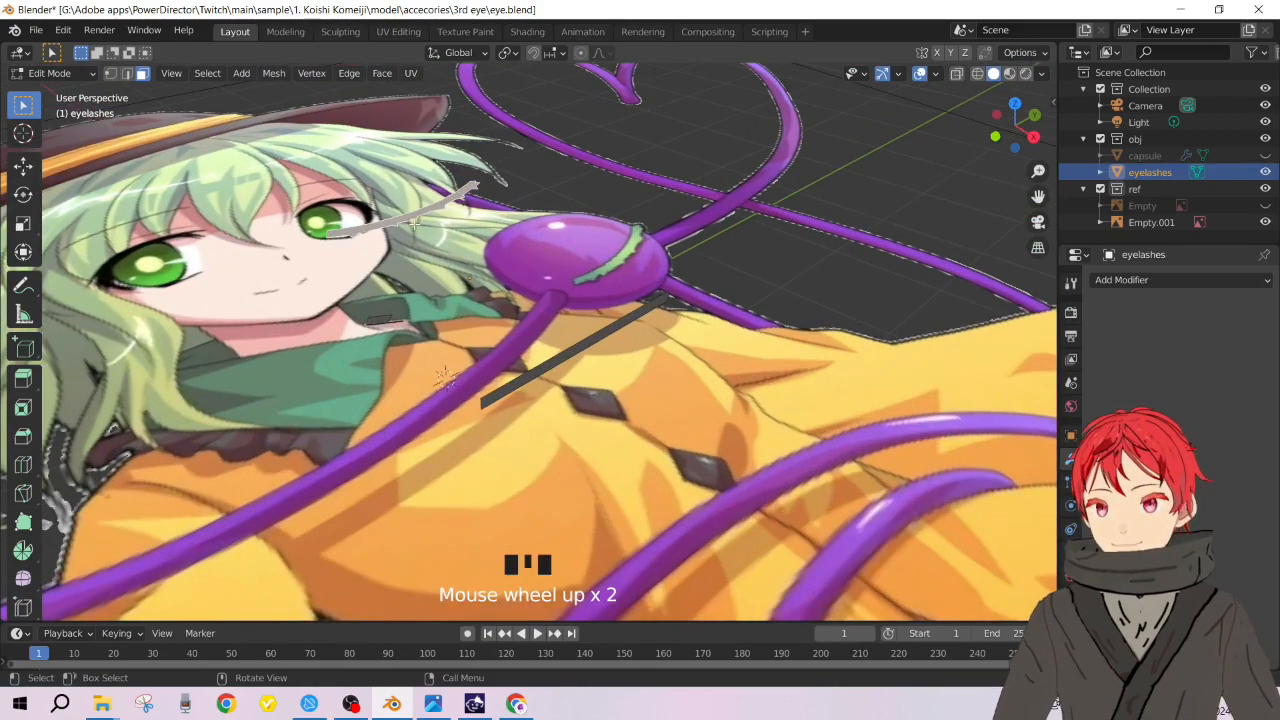
key("g")
left_click(596, 330)
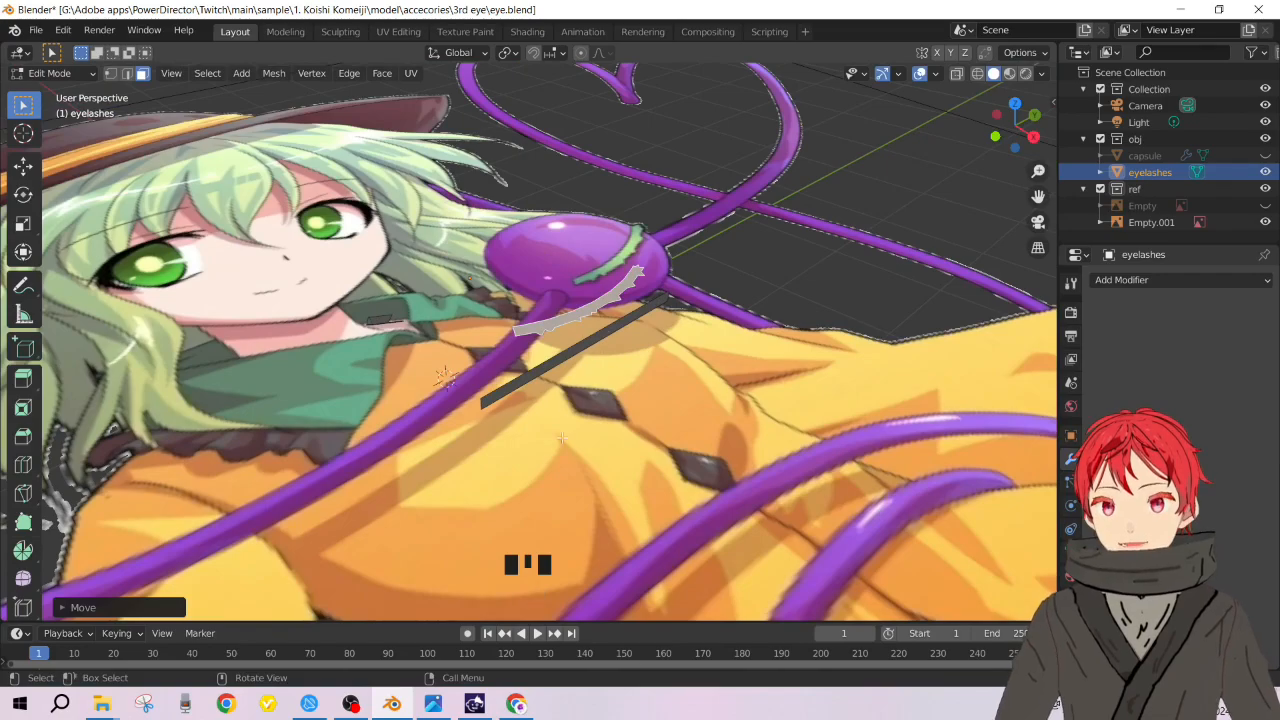
Step: Delete the long narrow side face left over from the slab near the eyelash strip
middle_click_drag(558, 341, 530, 339)
left_click(514, 338)
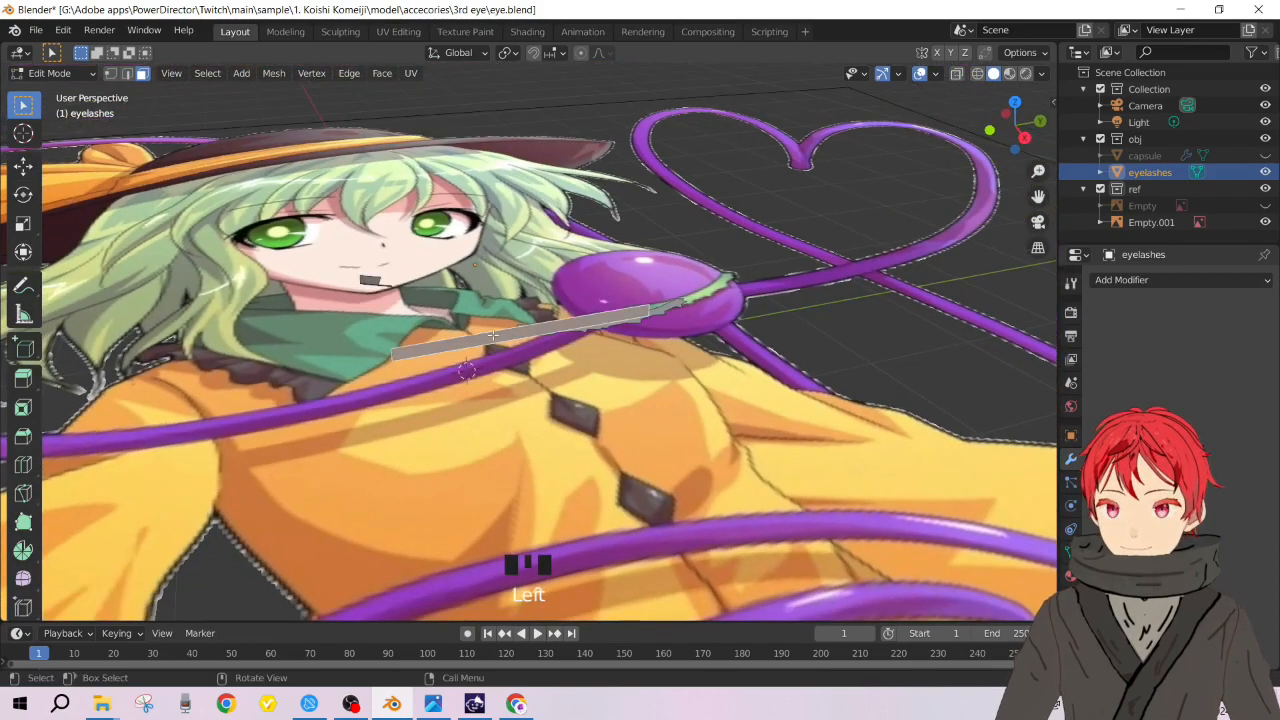
key("Delete")
left_click(484, 338)
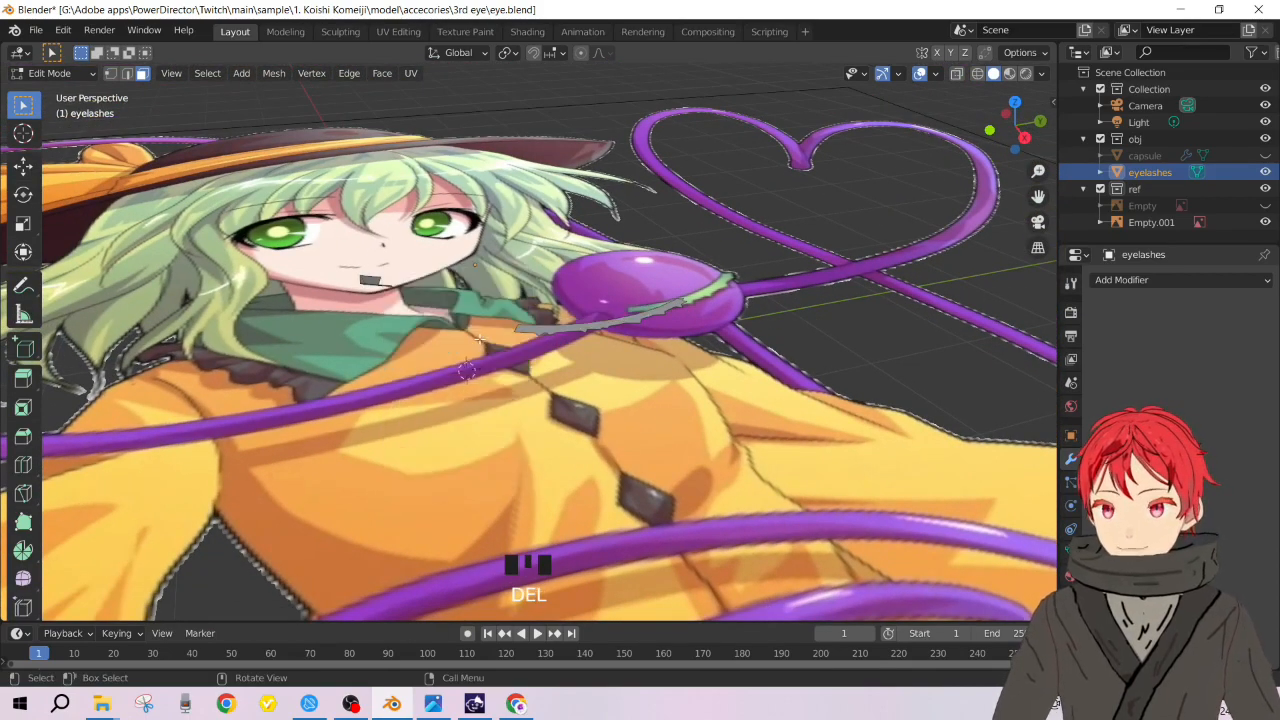
Step: Delete the small leftover slab face and the stray geometry beside it near the character's chin
key("Delete")
left_click(362, 281)
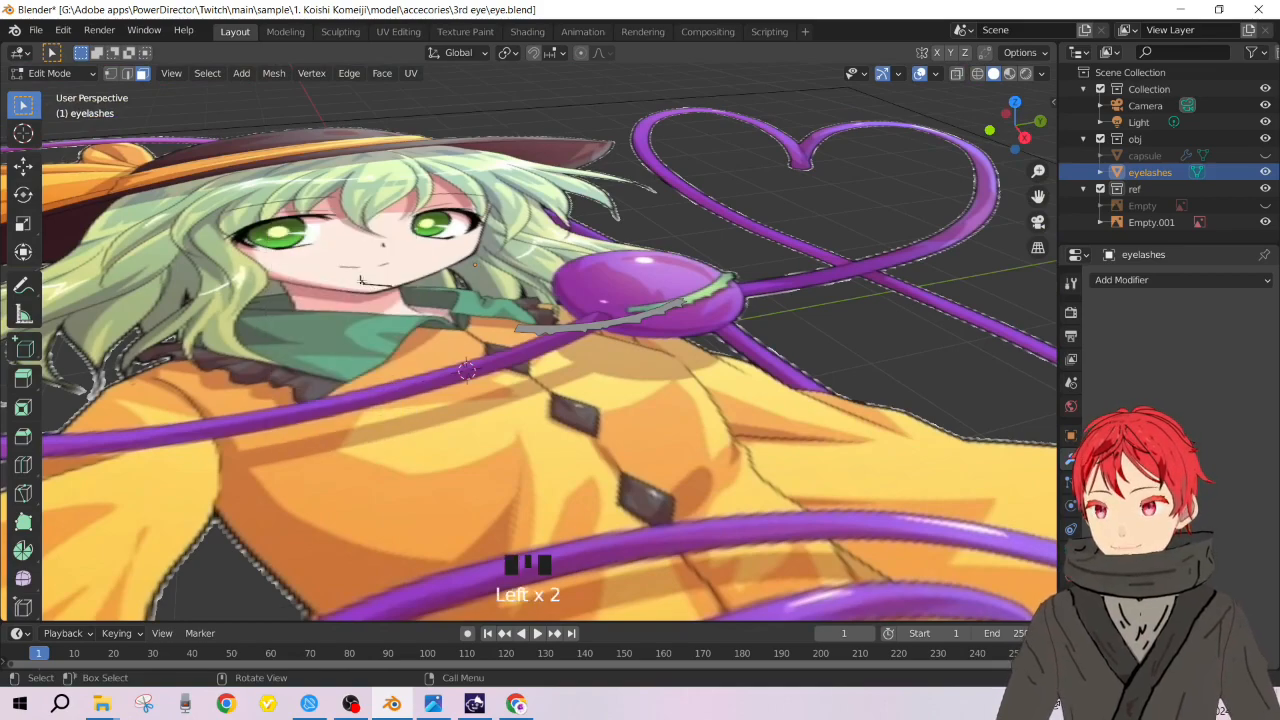
left_click(380, 277)
left_click(380, 277)
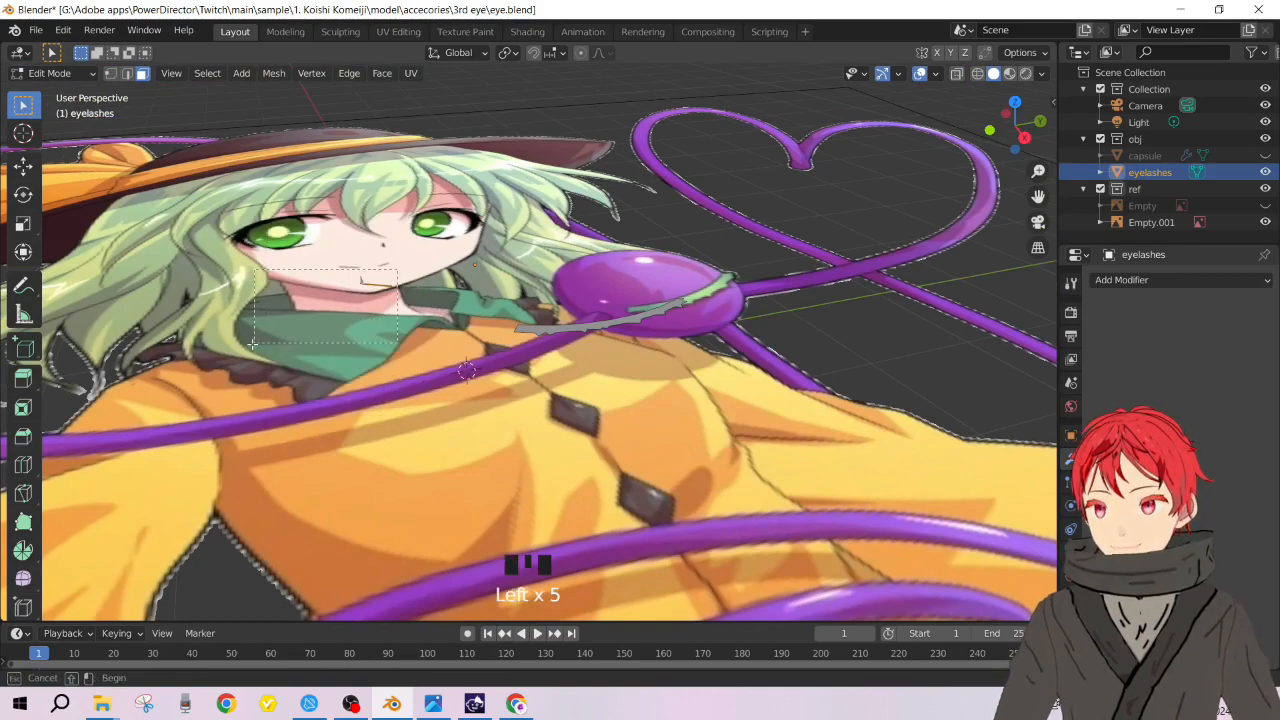
key("Delete")
left_click(380, 281)
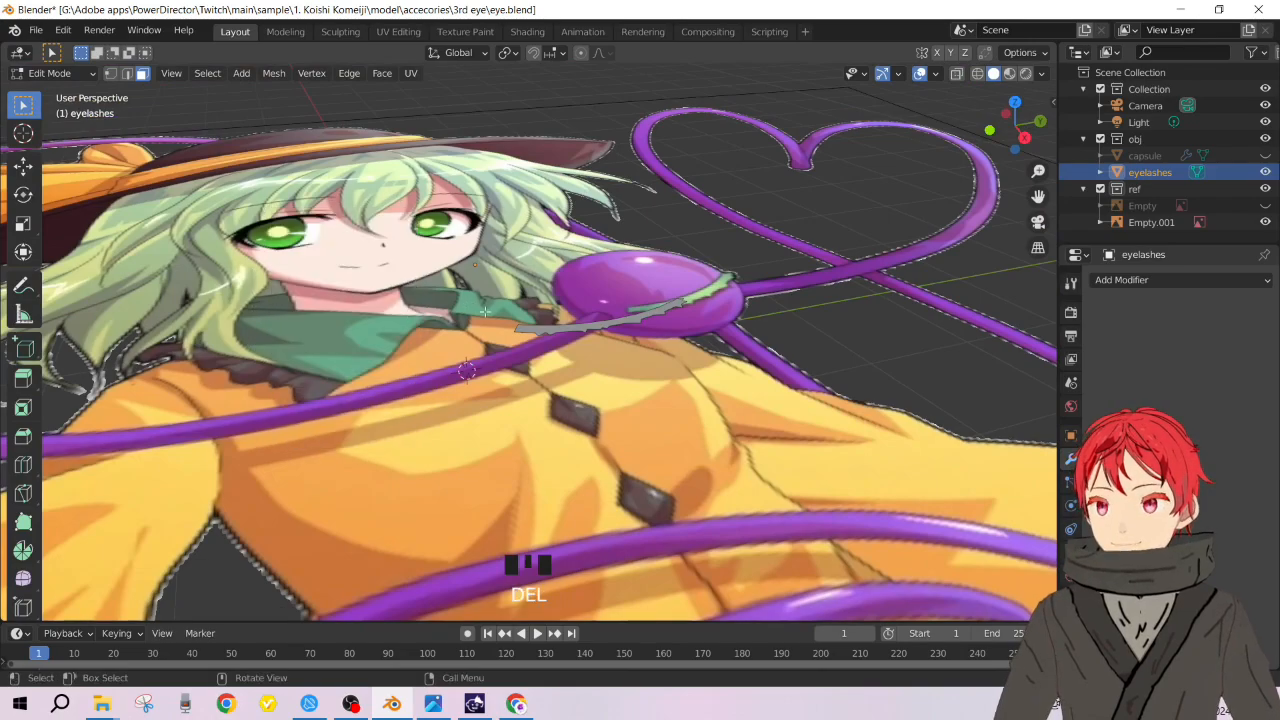
Step: Select the jagged eyelash face and extrude it along its normal to give it thickness
middle_click_drag(380, 281, 440, 320)
mouse_move(573, 358)
middle_mouse_down()
mouse_move(535, 275)
mouse_move(573, 377)
middle_mouse_up()
scroll(586, 295, "down", 3)
scroll(586, 295, "down", 3)
scroll(573, 377, "up", 5)
left_click(607, 336)
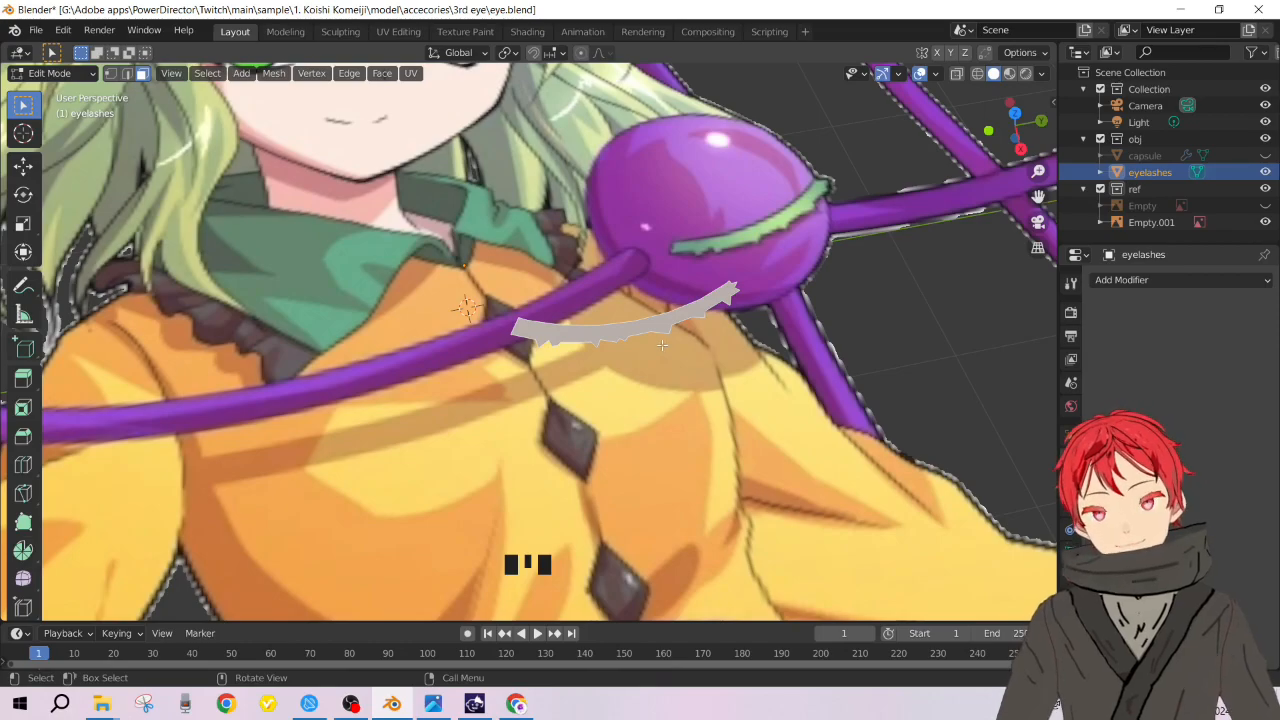
scroll(552, 458, "up", 1)
scroll(695, 364, "down", 6)
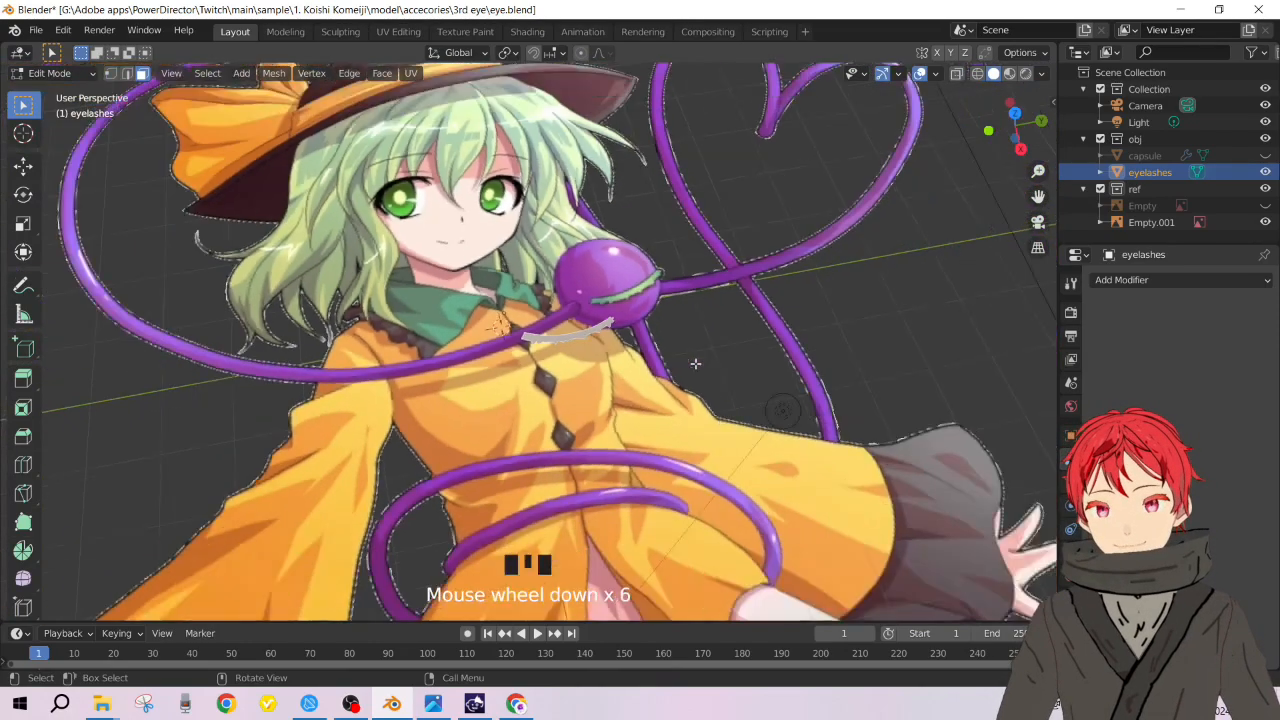
scroll(697, 366, "up", 5)
scroll(715, 374, "down", 3)
scroll(722, 376, "down", 2)
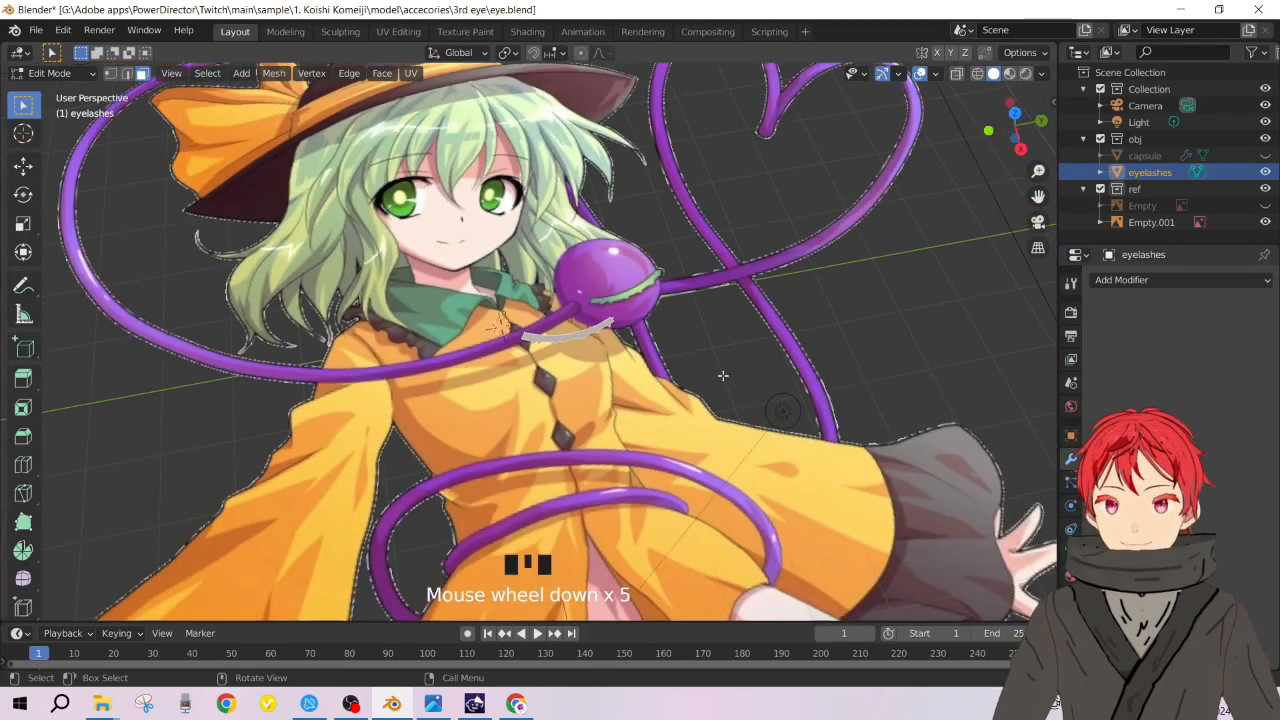
scroll(722, 376, "up", 3)
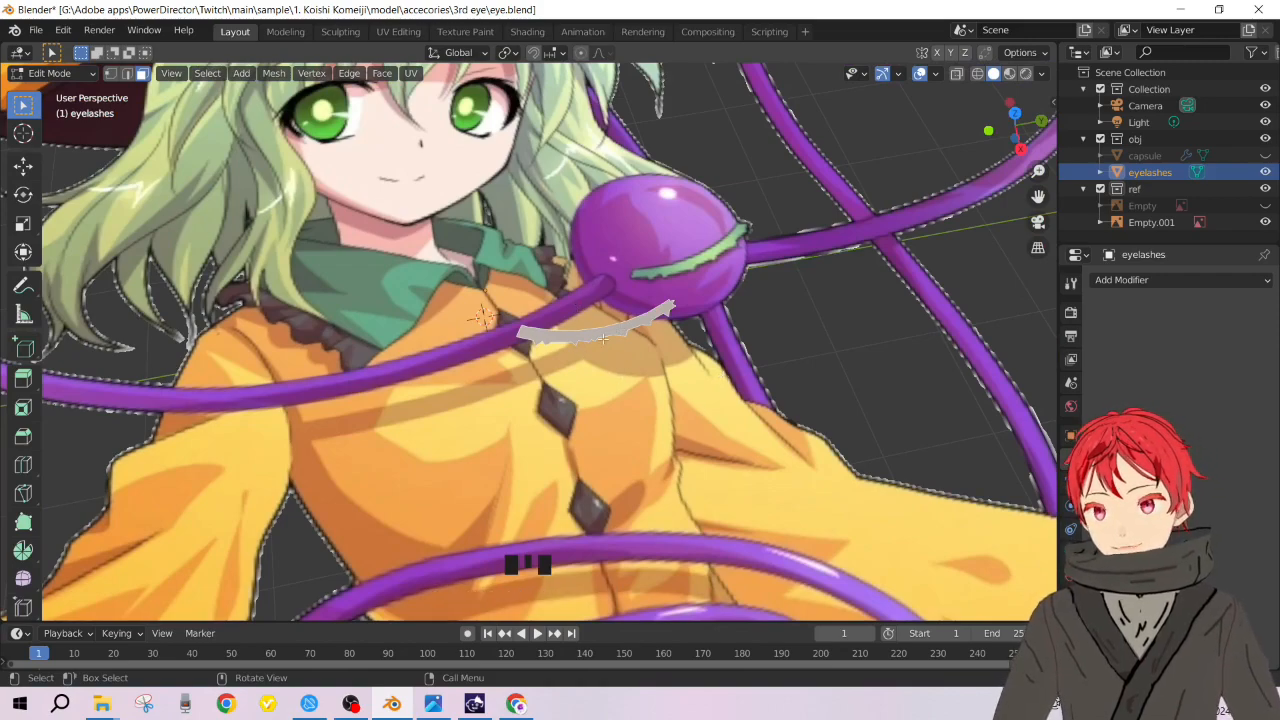
key("e")
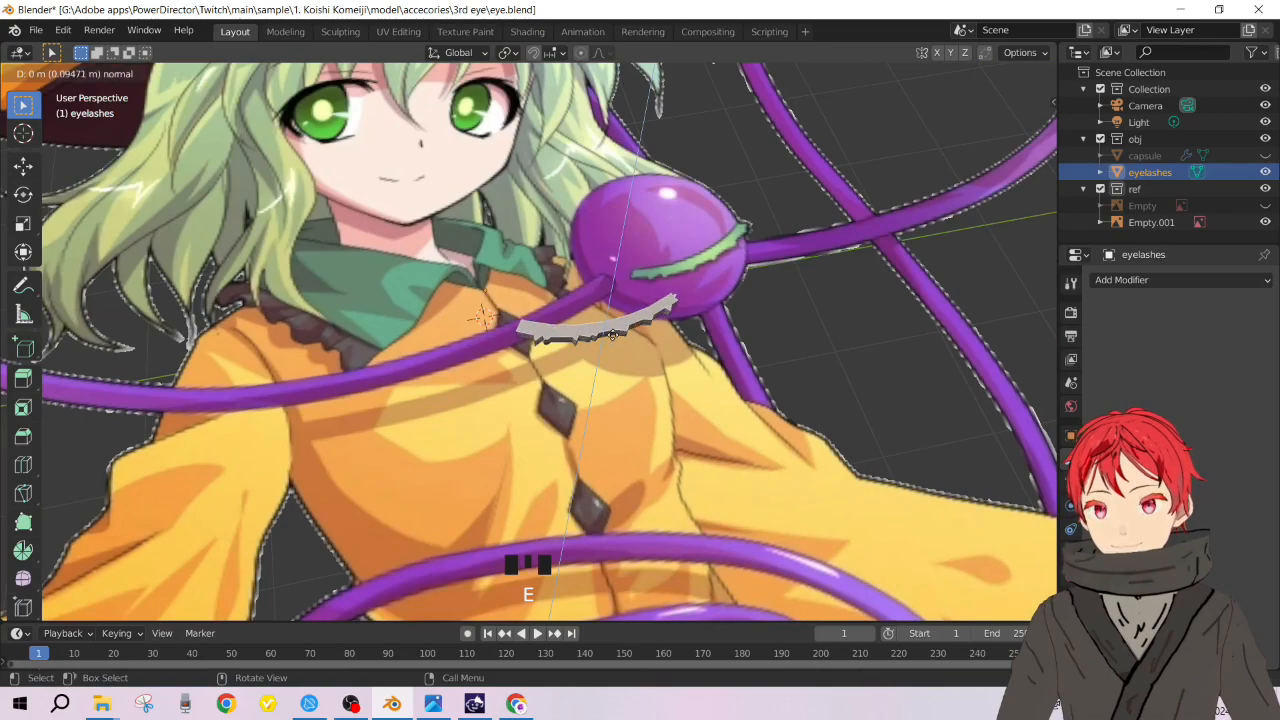
Step: Extrude the eyelashes mesh along its normal to give it thickness, check its shape, and return to Object Mode
left_click(613, 334)
middle_click_drag(628, 362, 660, 185)
scroll(645, 210, "up", 2)
scroll(615, 186, "up", 2)
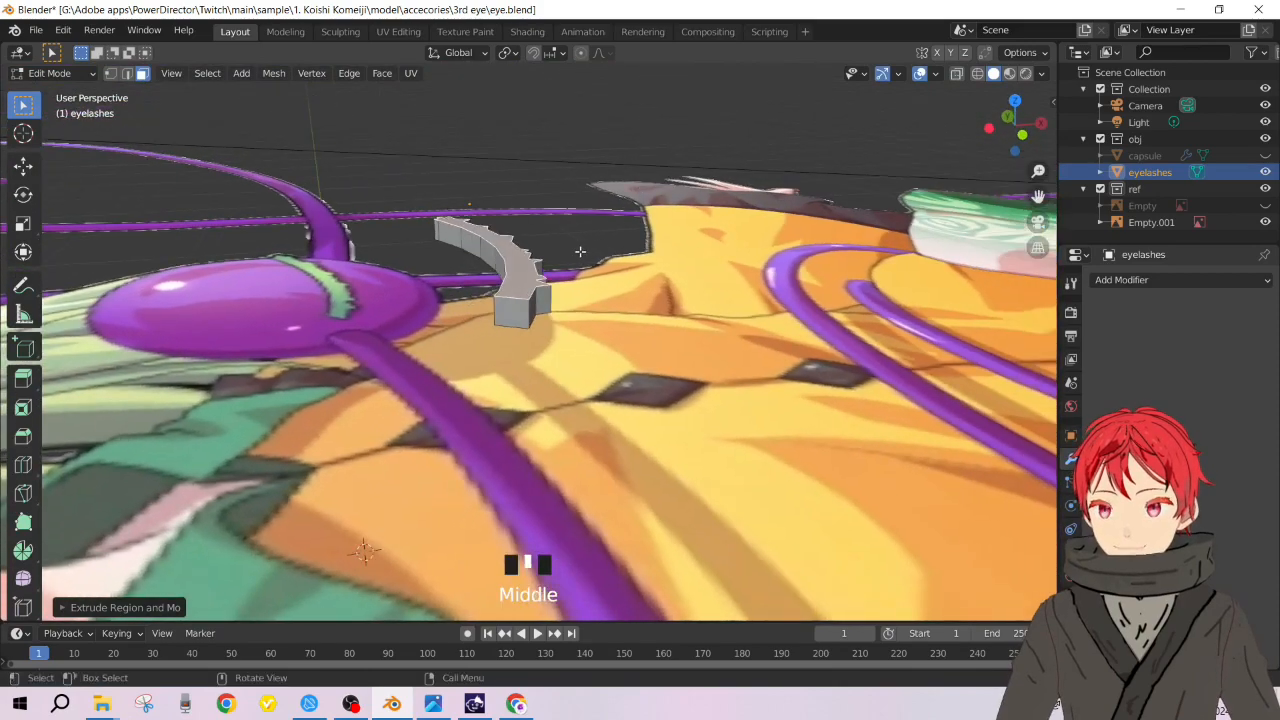
middle_click_drag(580, 252, 522, 314)
scroll(490, 403, "down", 3)
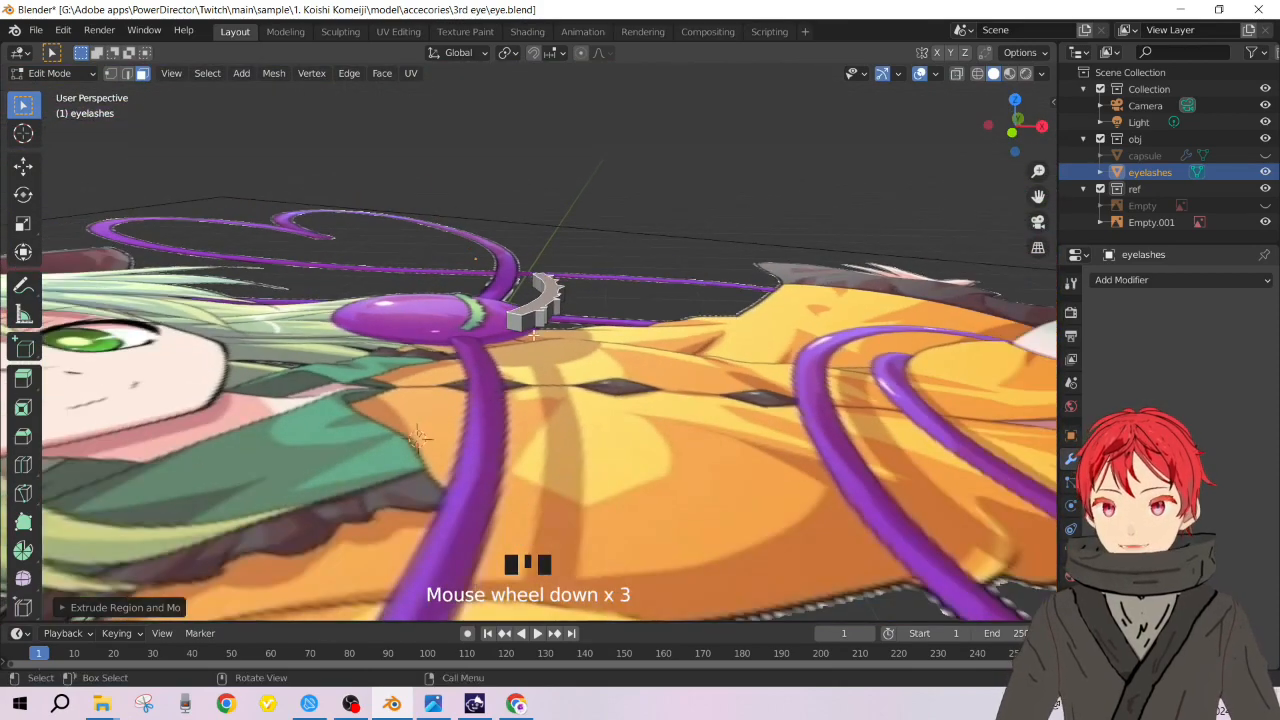
key("Tab")
middle_click_drag(490, 403, 596, 316)
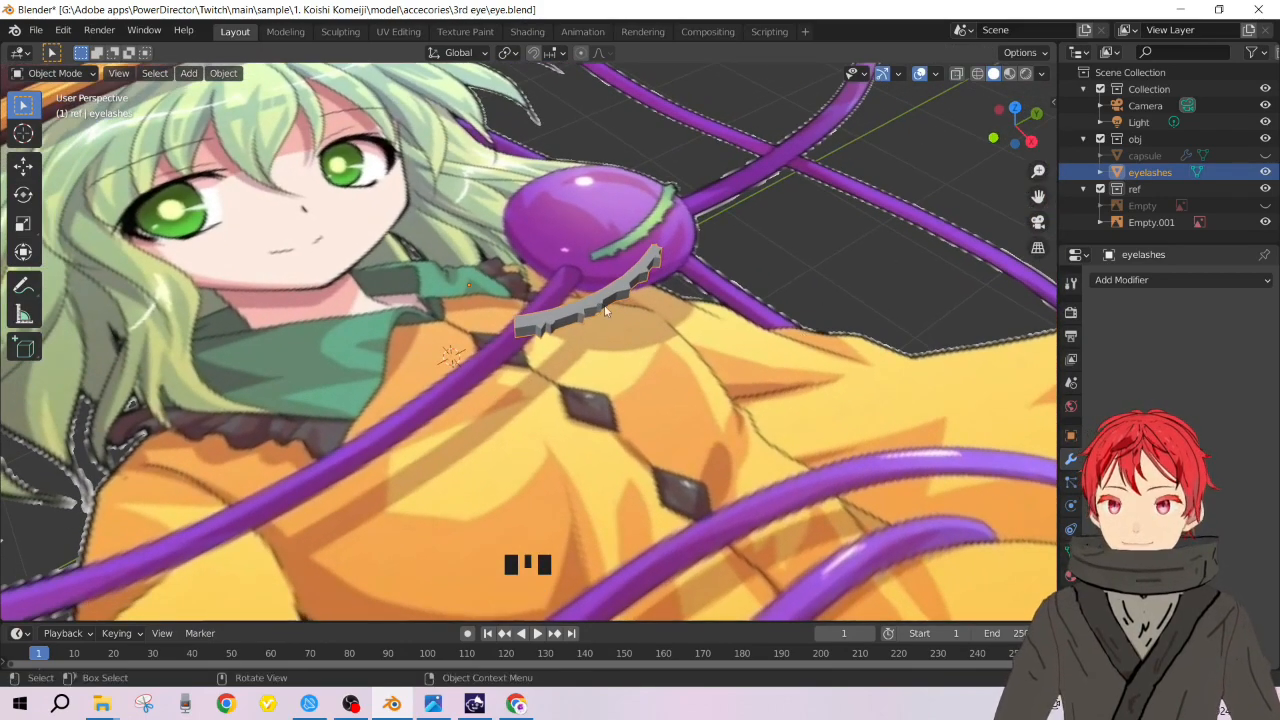
Step: Unhide the capsule and move the eyelashes clear of it, over the purple eye in the reference image
left_click(1265, 155)
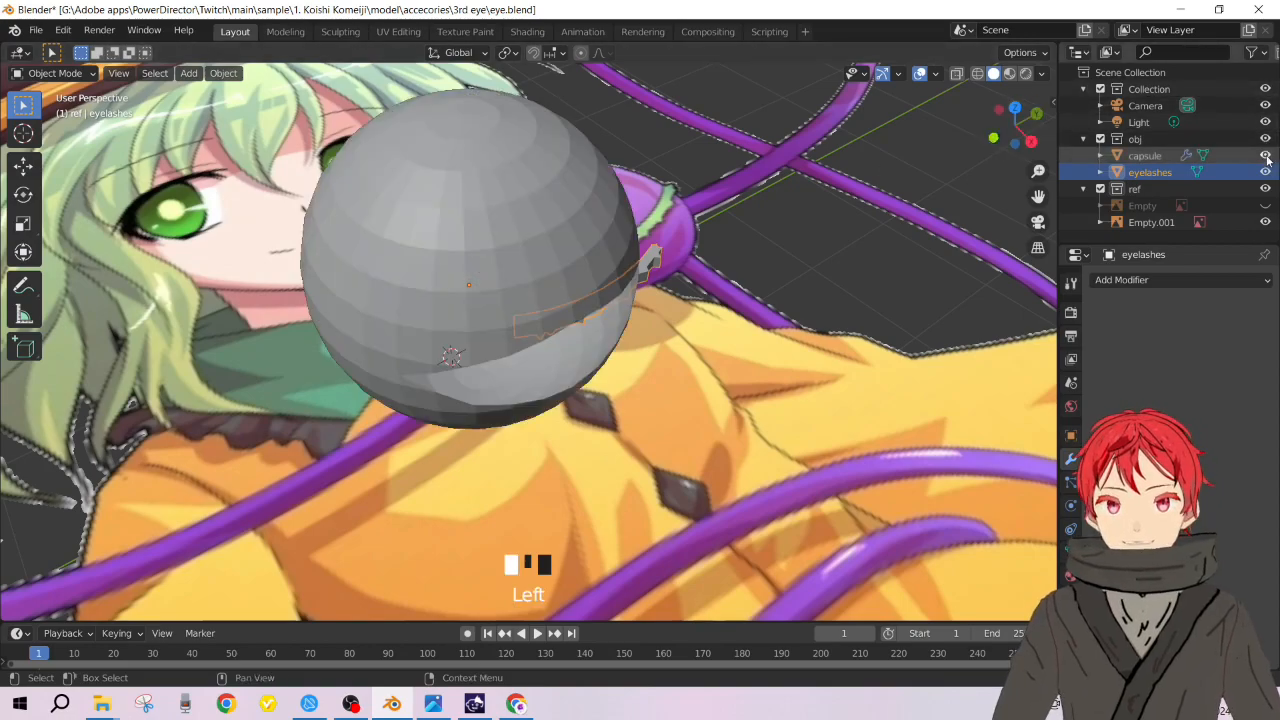
middle_click_drag(631, 326, 665, 337)
key("g")
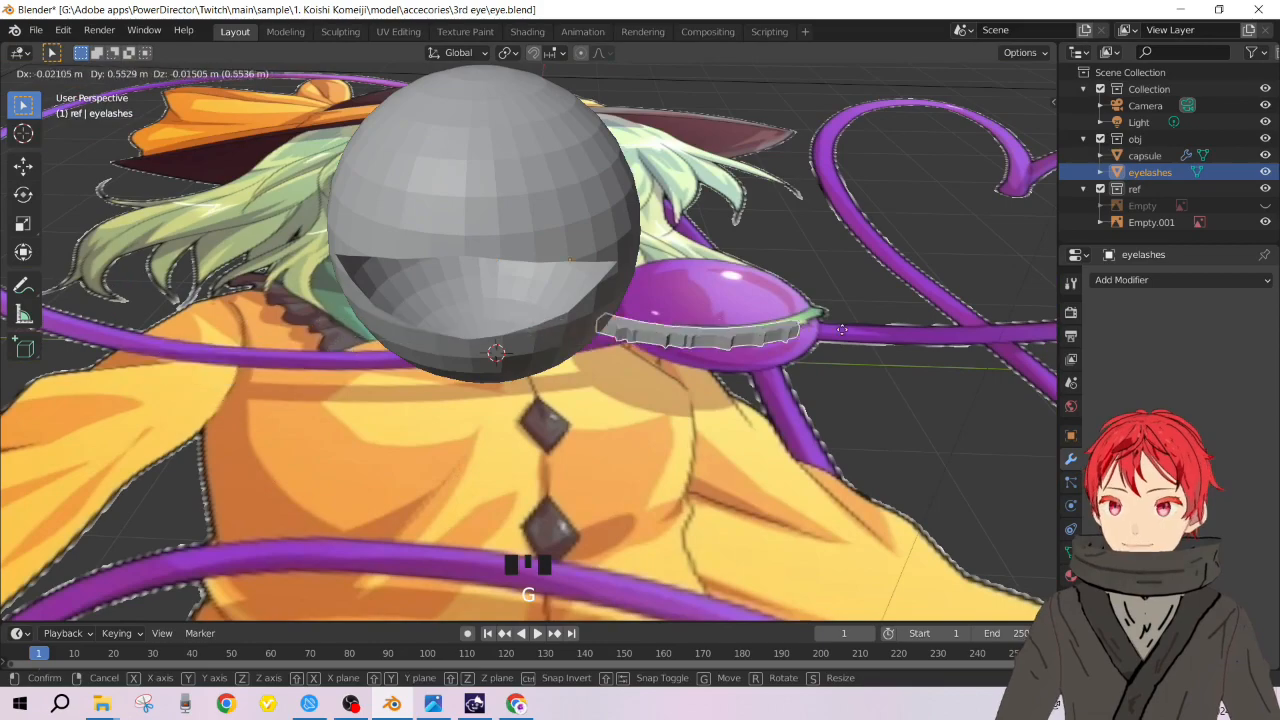
left_click(786, 293)
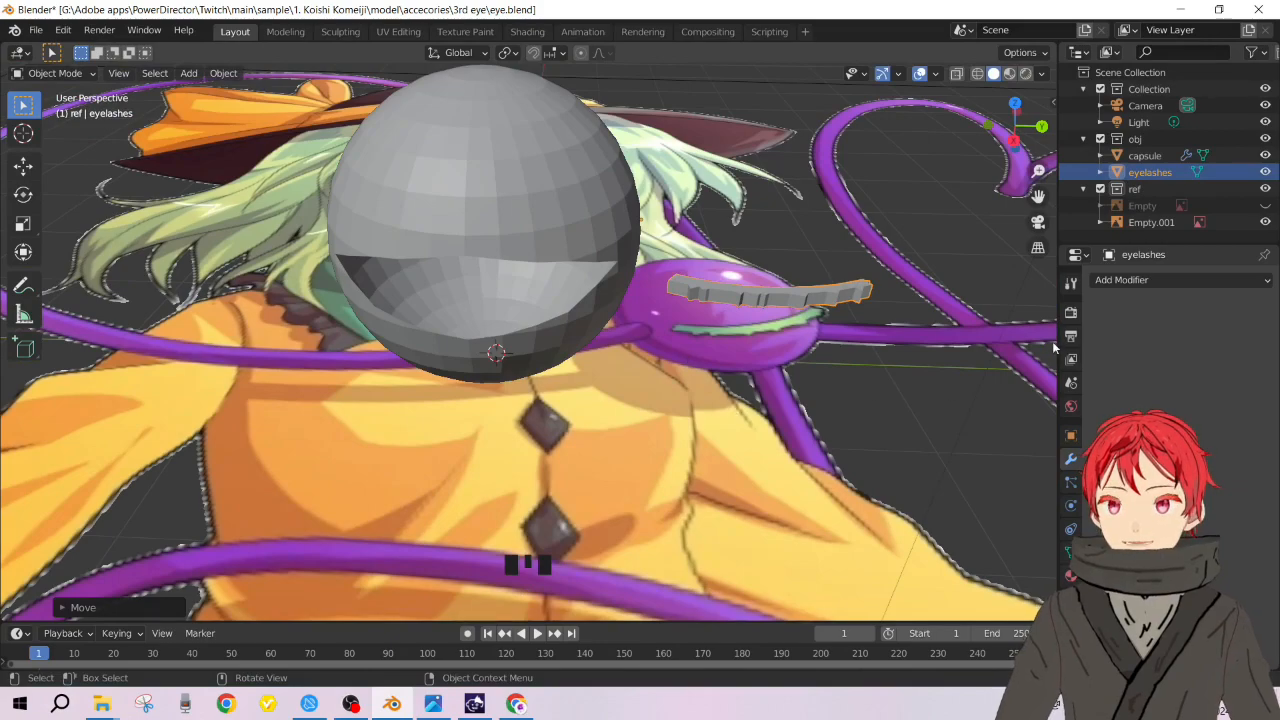
Step: Hide the eyelashes and add a UV sphere to the scene
left_click(1265, 172)
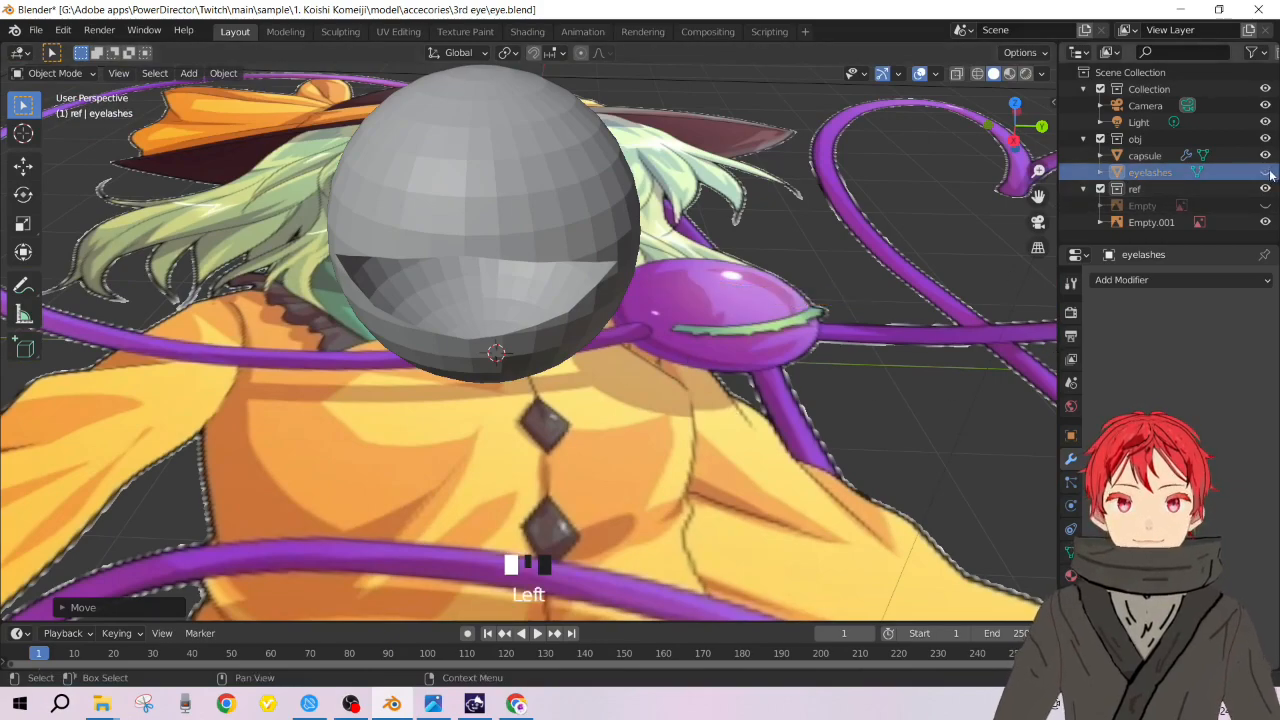
left_click(350, 704)
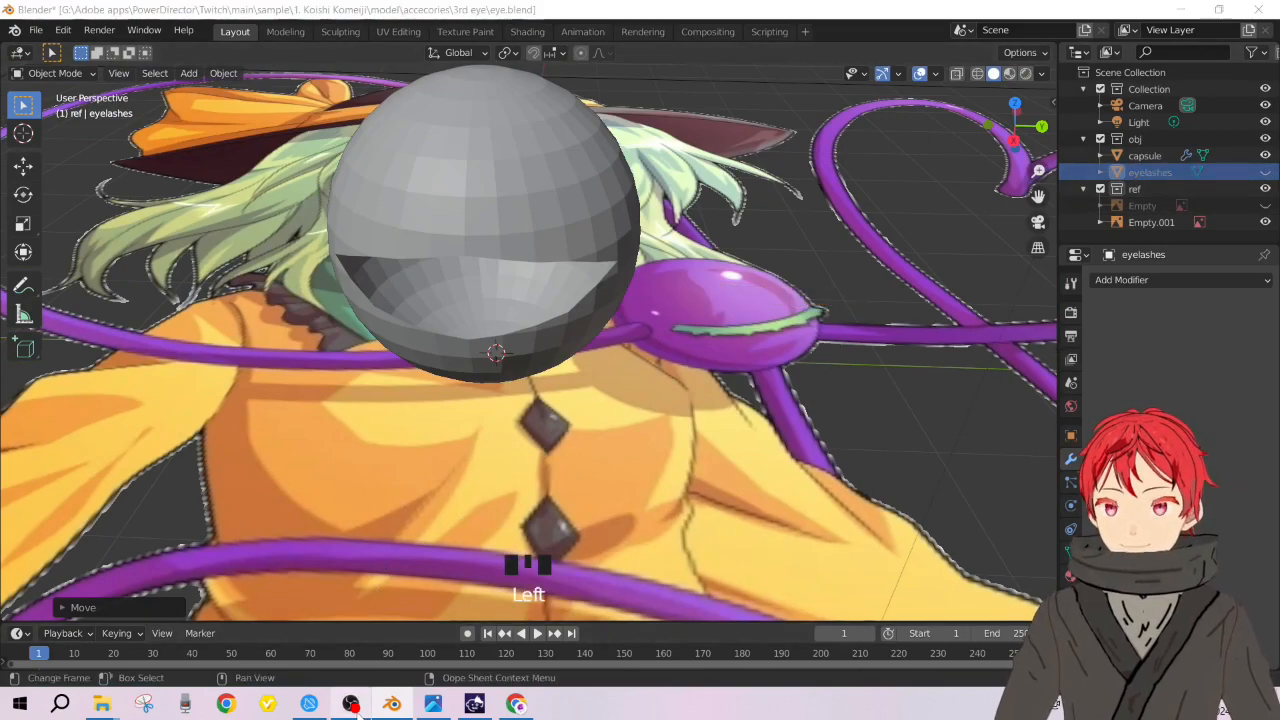
left_click(890, 34)
key("shift+a")
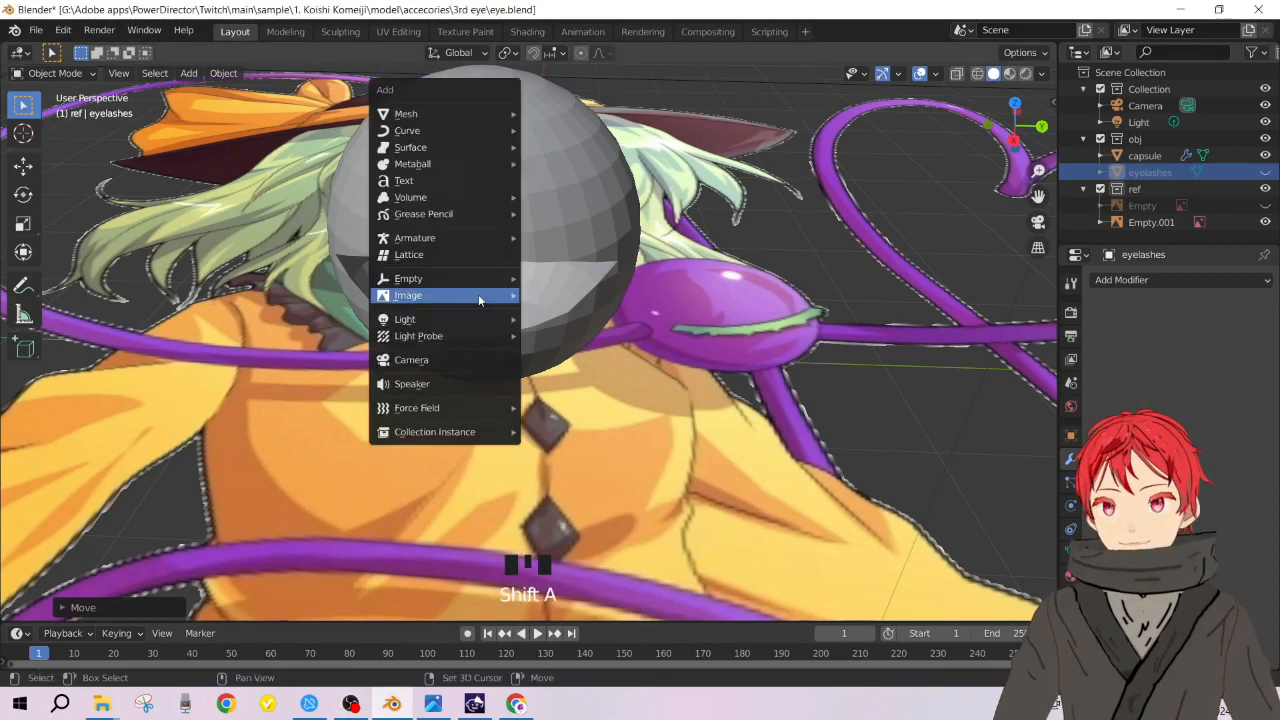
mouse_move(466, 118)
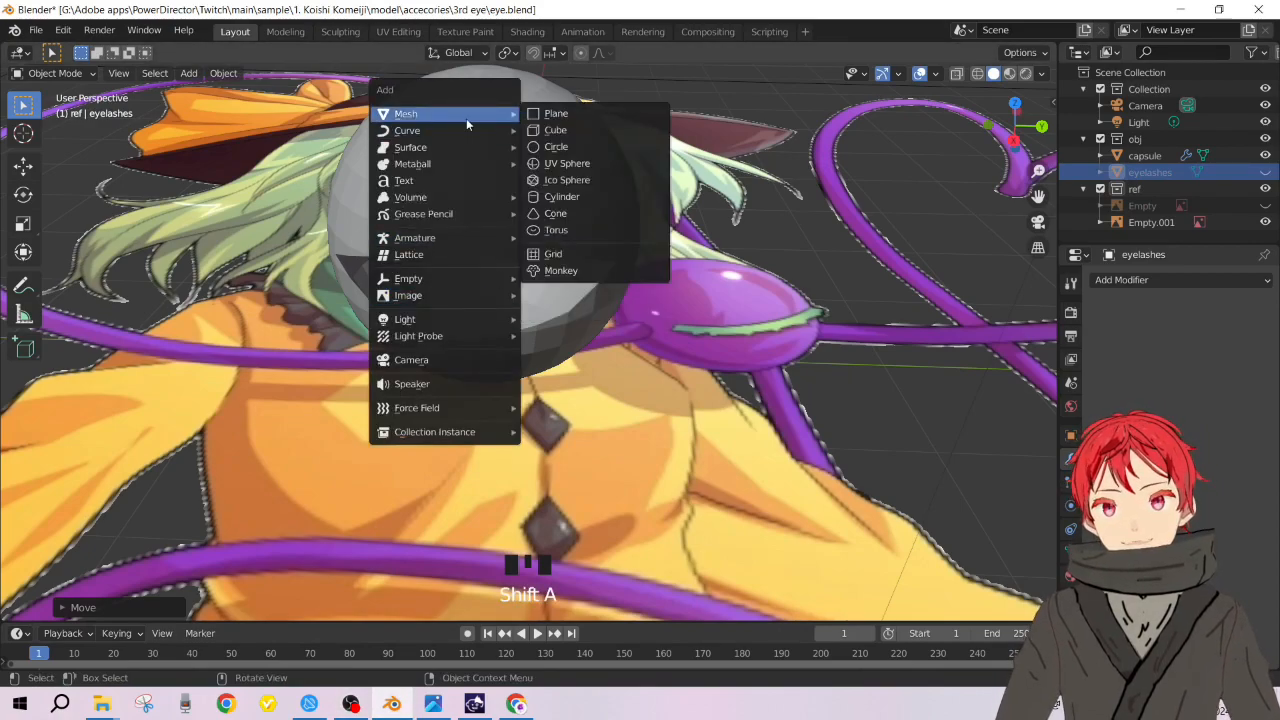
left_click(596, 167)
Step: Raise the new sphere and shift it so it sits inside the capsule
key("g")
key("z")
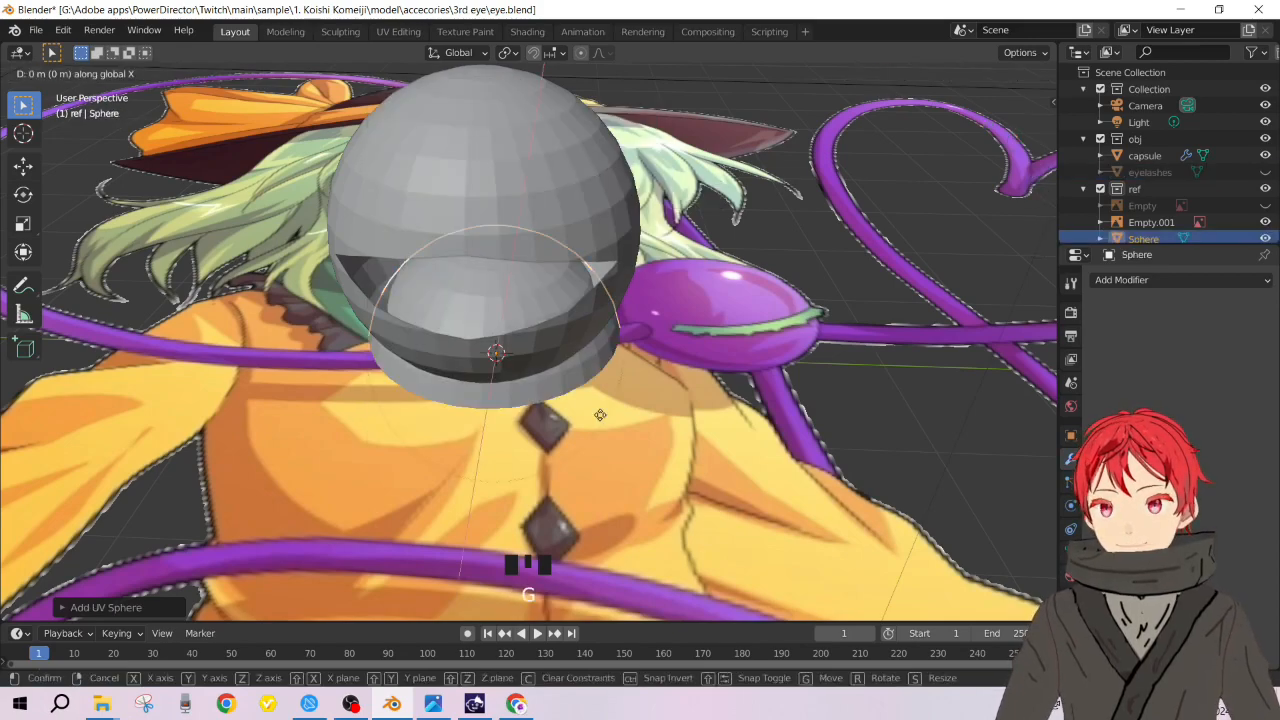
left_click(519, 282)
key("g")
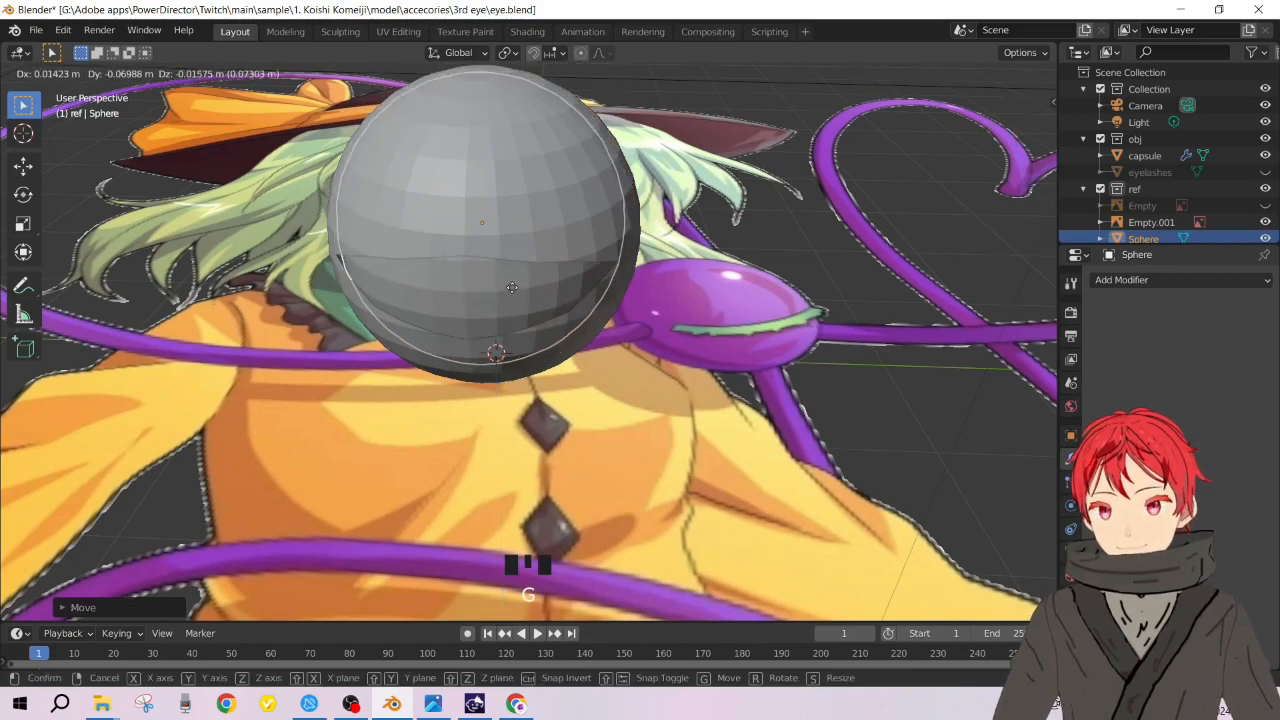
left_click(528, 285)
Step: Scale the sphere down to about 0.65 and reposition it inside the capsule, towards the eye opening
middle_click_drag(528, 285, 727, 262)
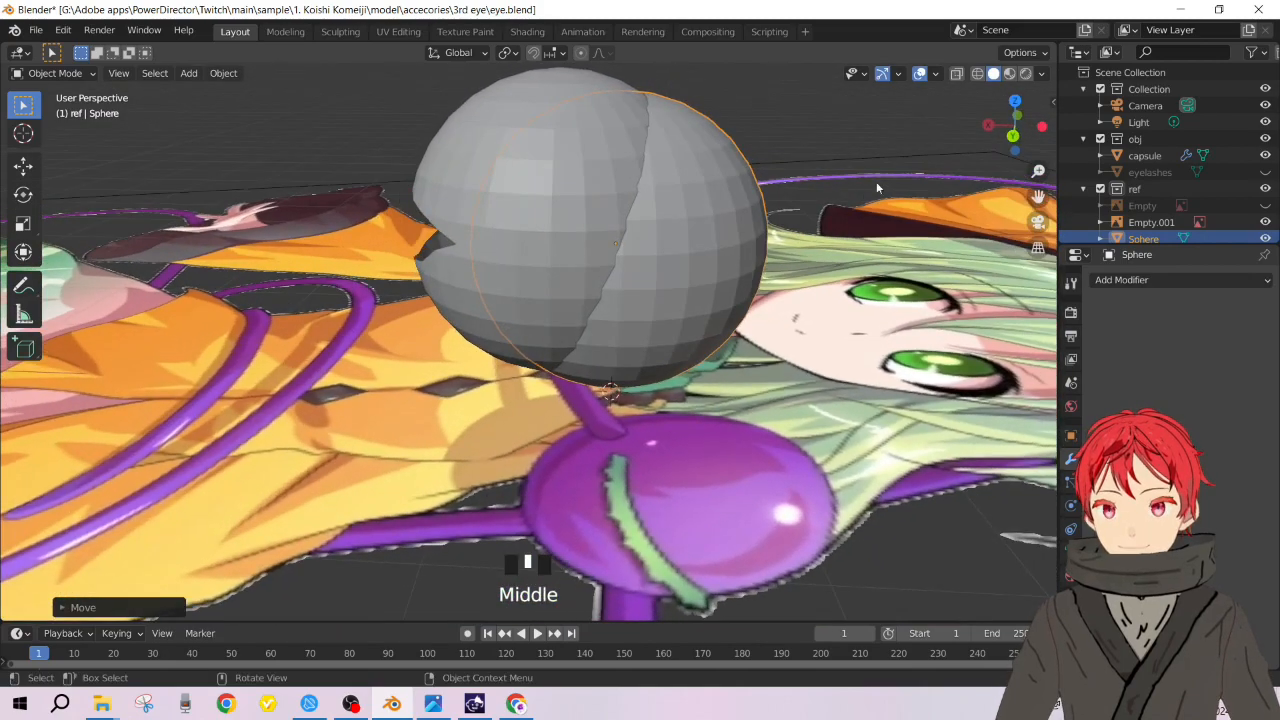
key("s")
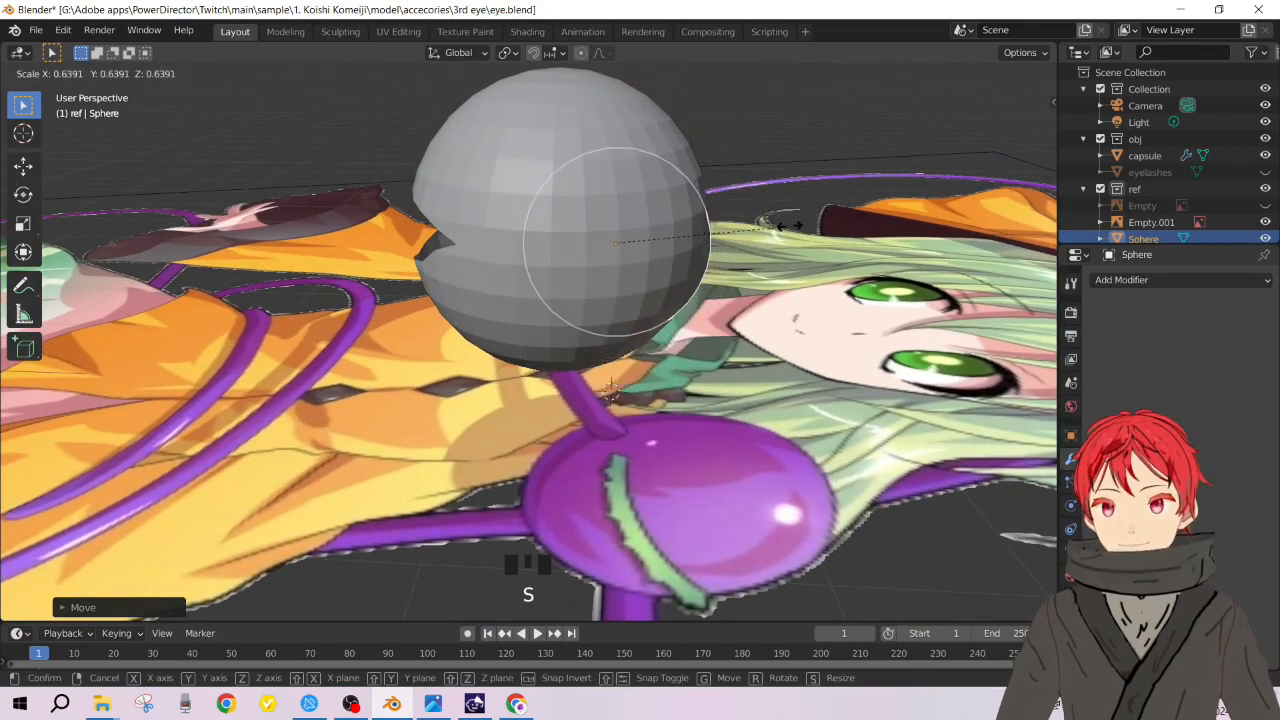
left_click(795, 227)
key("g")
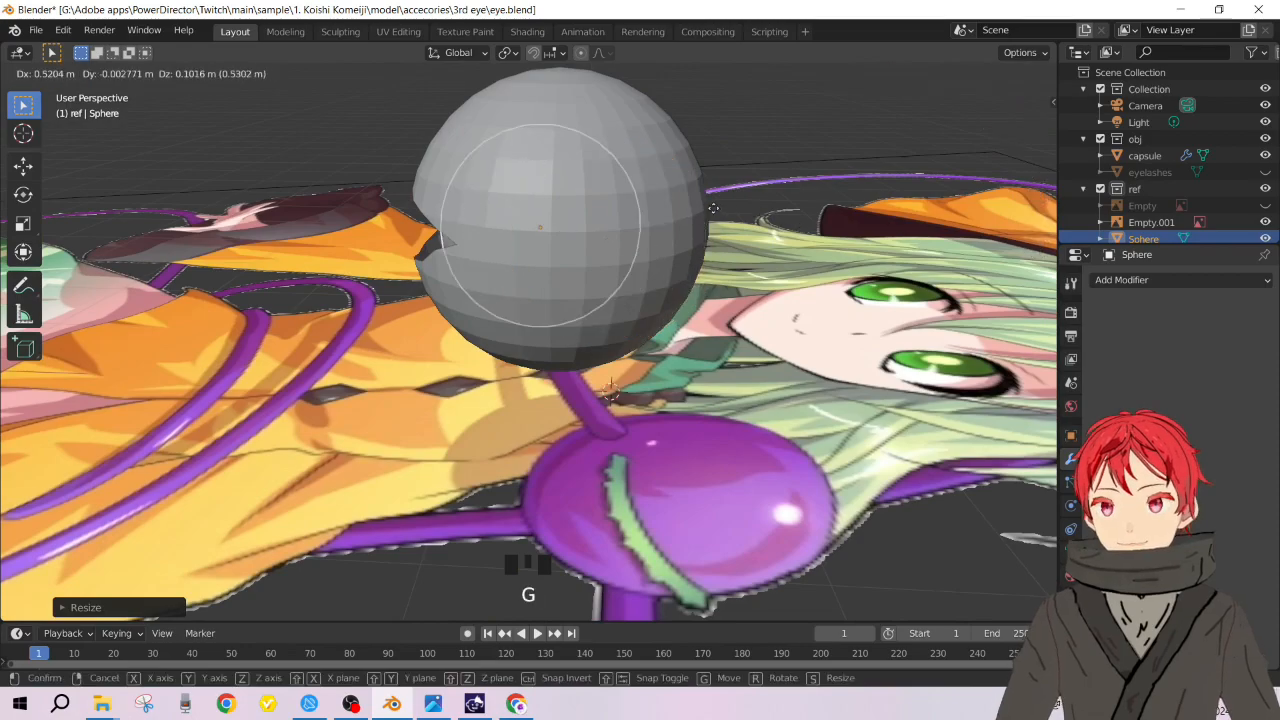
left_click(694, 214)
Step: Center the sphere sideways behind the capsule's eye opening
middle_click_drag(694, 214, 850, 190)
key("g")
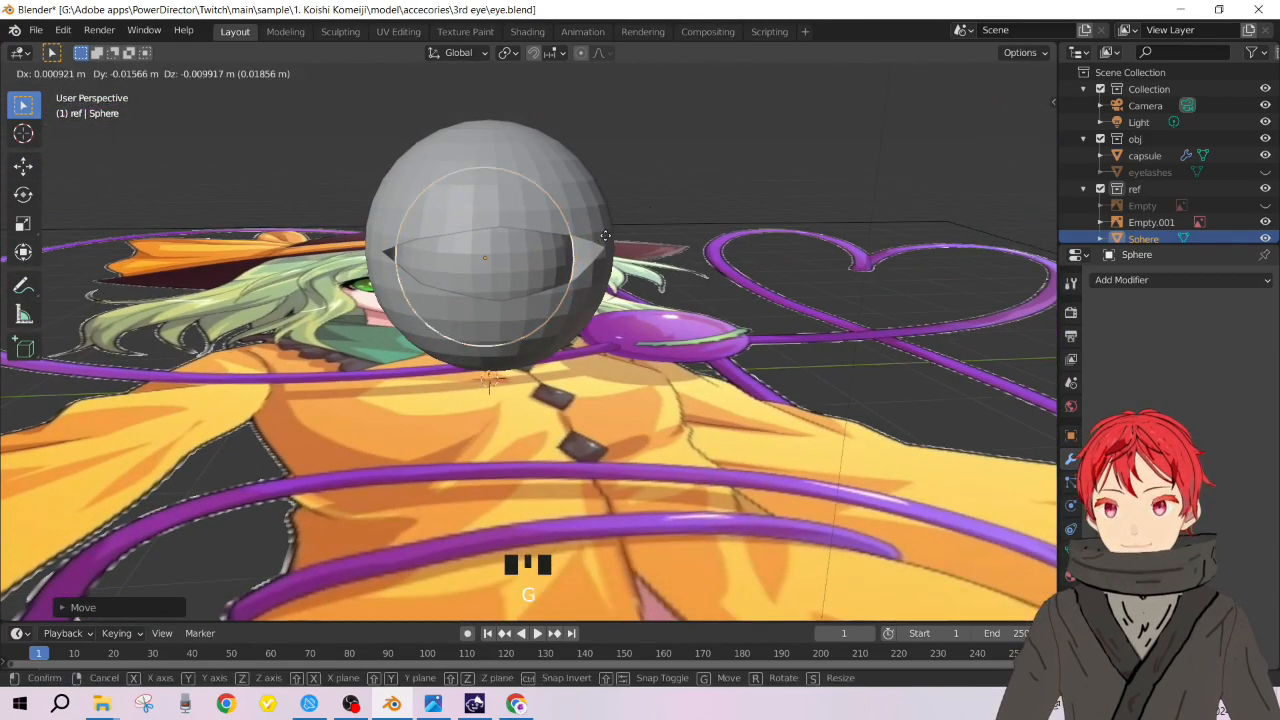
left_click(590, 252)
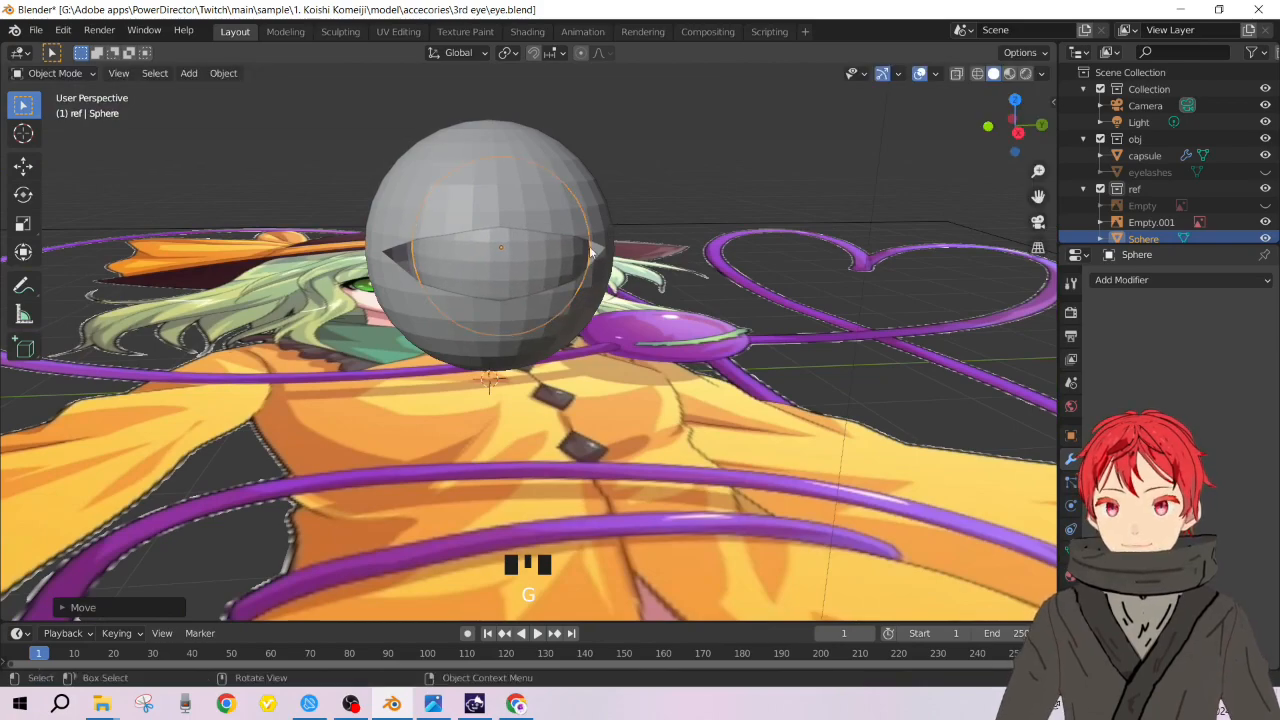
middle_click_drag(590, 252, 562, 240)
middle_click_drag(550, 300, 562, 425)
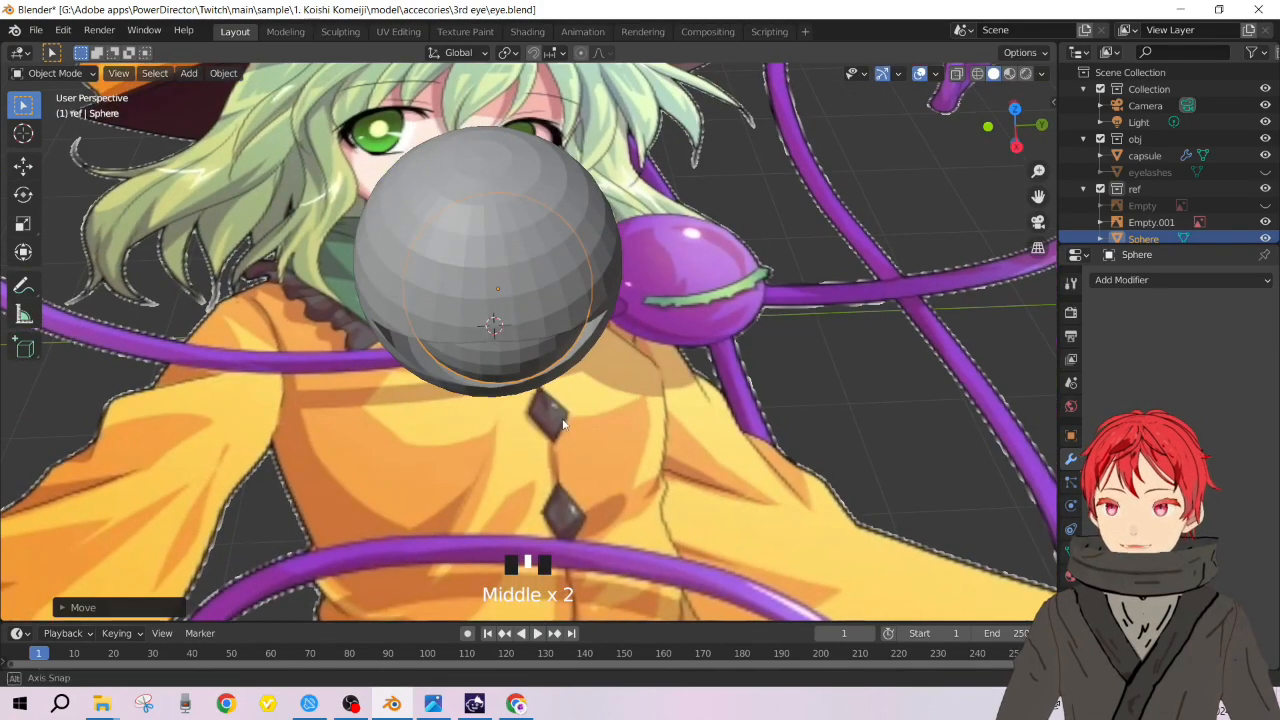
Step: Fine-tune the sphere's depth along the X axis and its height along the Z axis inside the capsule
key("KP_8")
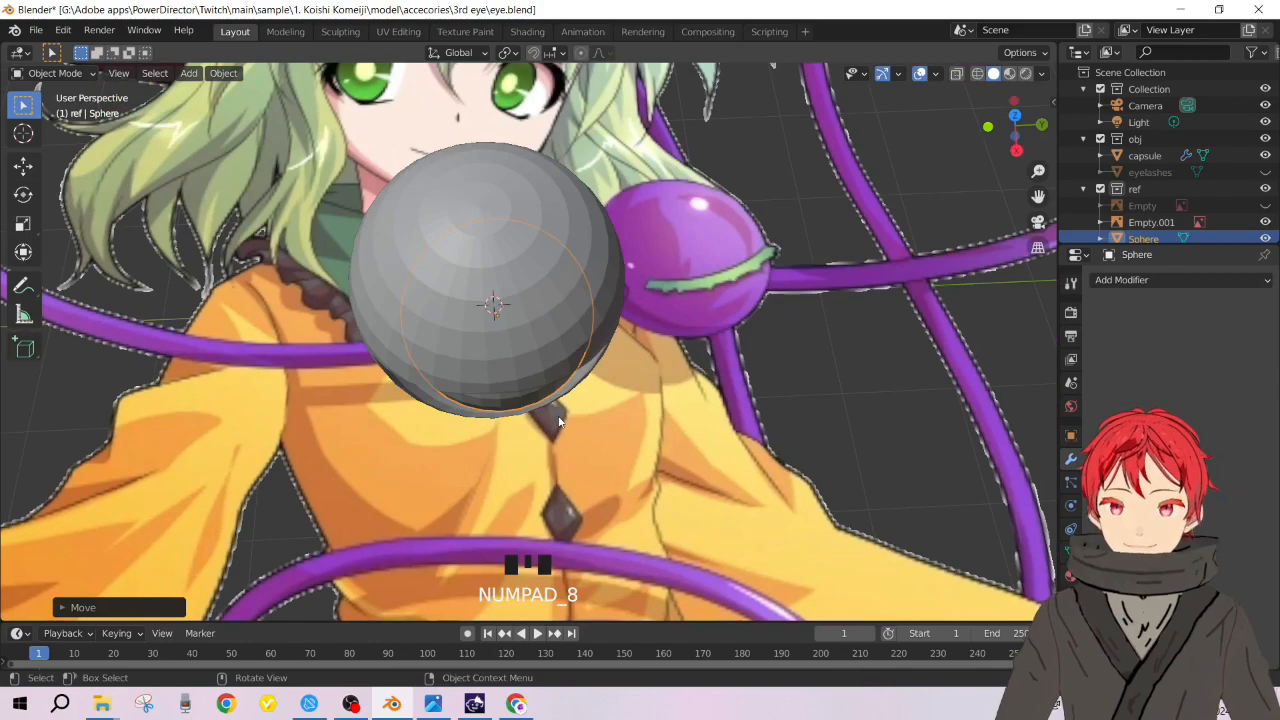
key("KP_7")
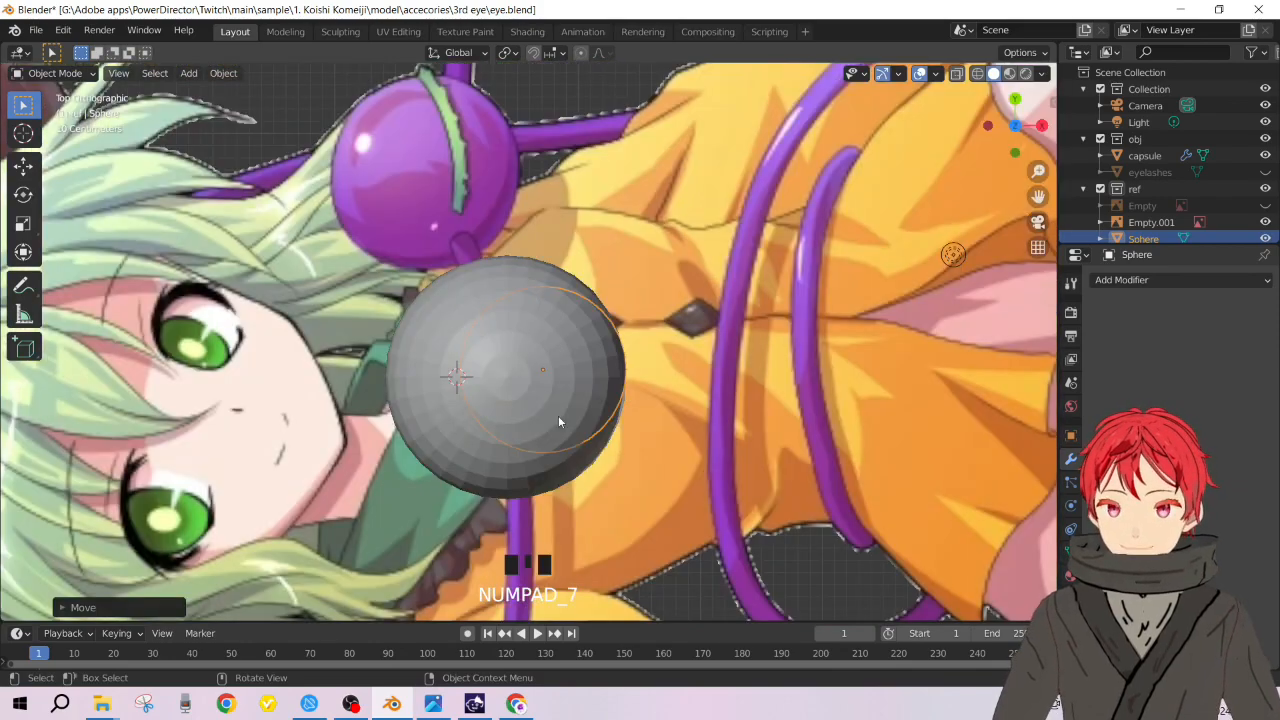
key("g")
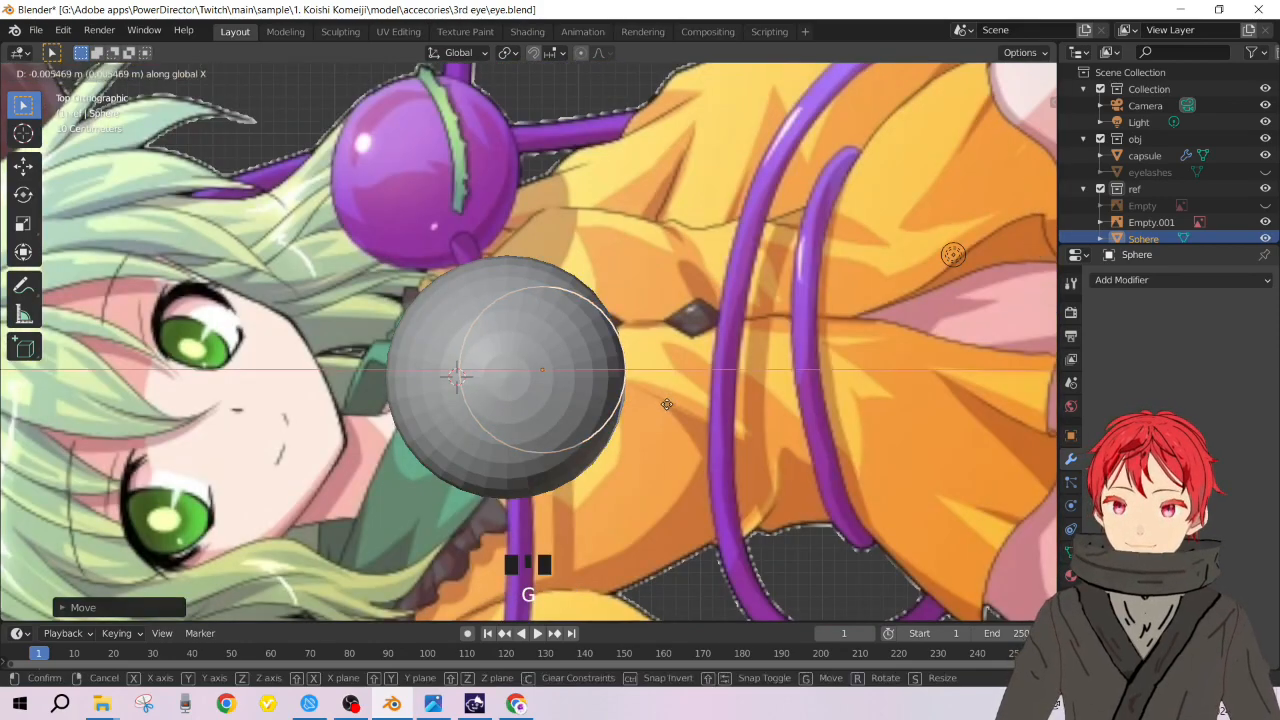
left_click(662, 412)
key("g")
key("x")
key("z")
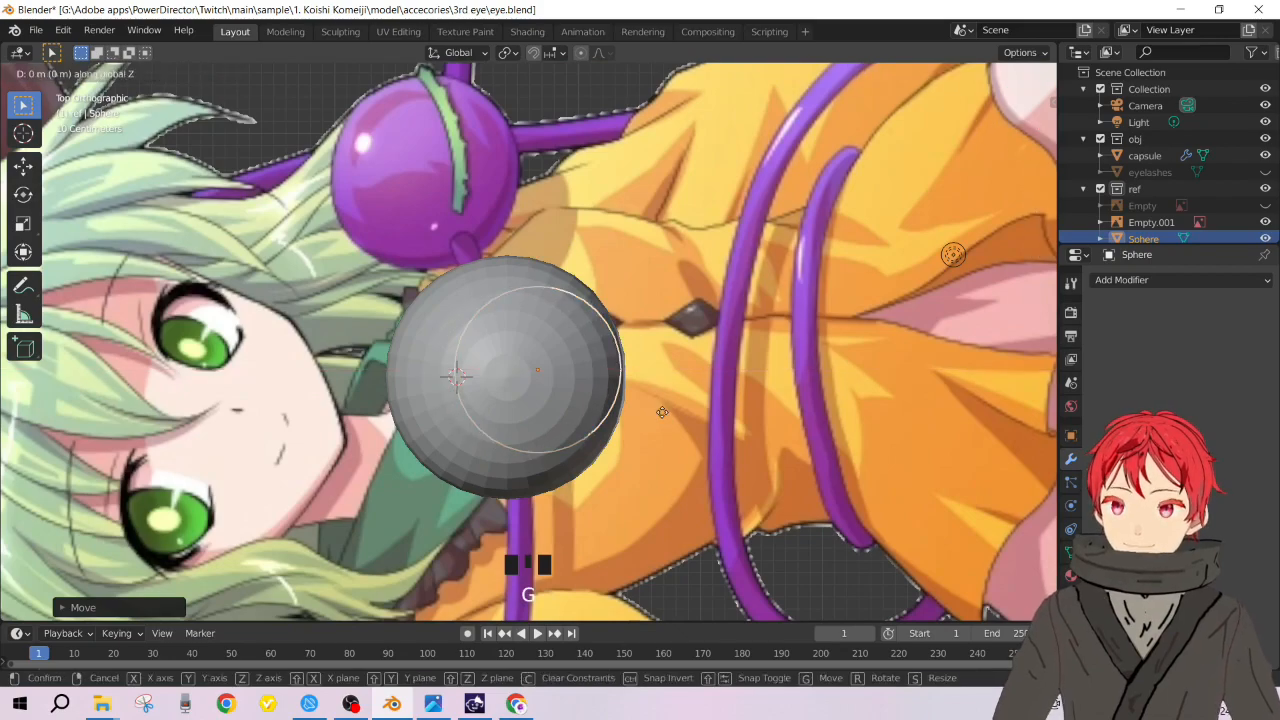
left_click(663, 422)
middle_click_drag(663, 418, 455, 247)
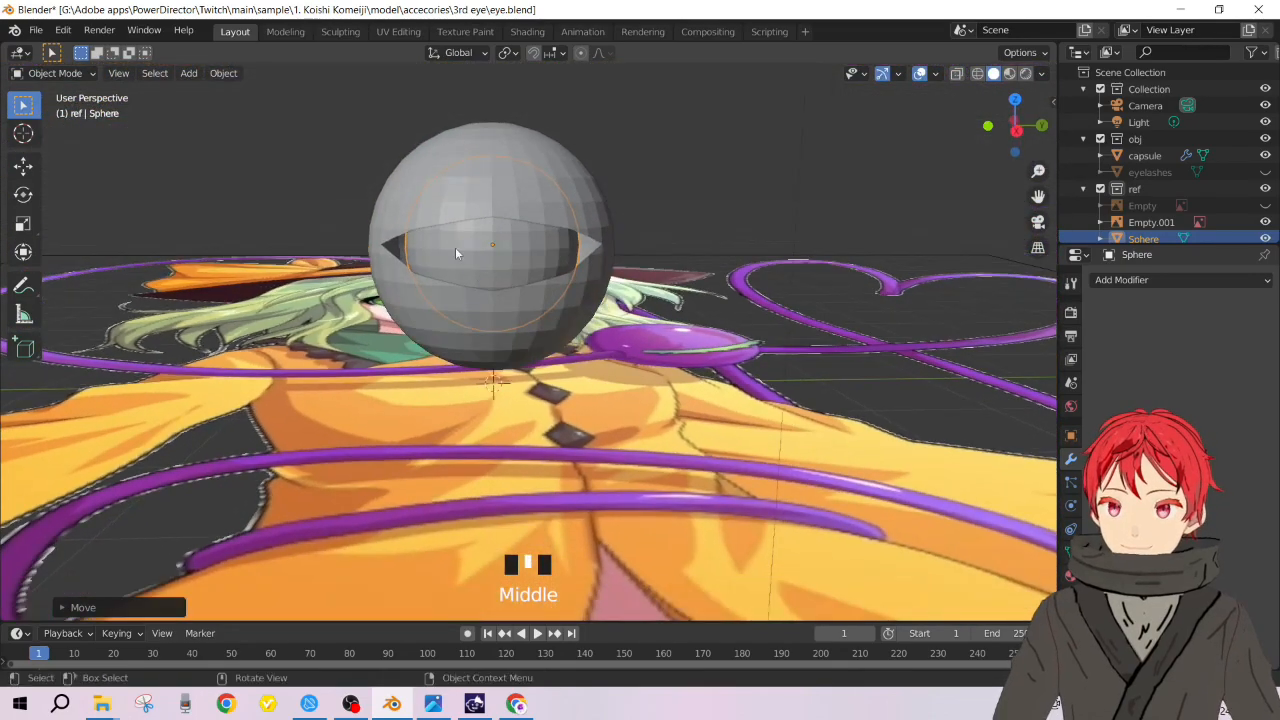
Step: Stretch the sphere along the Y axis by about 1.3 so it spans the width of the eye opening
key("s")
key("z")
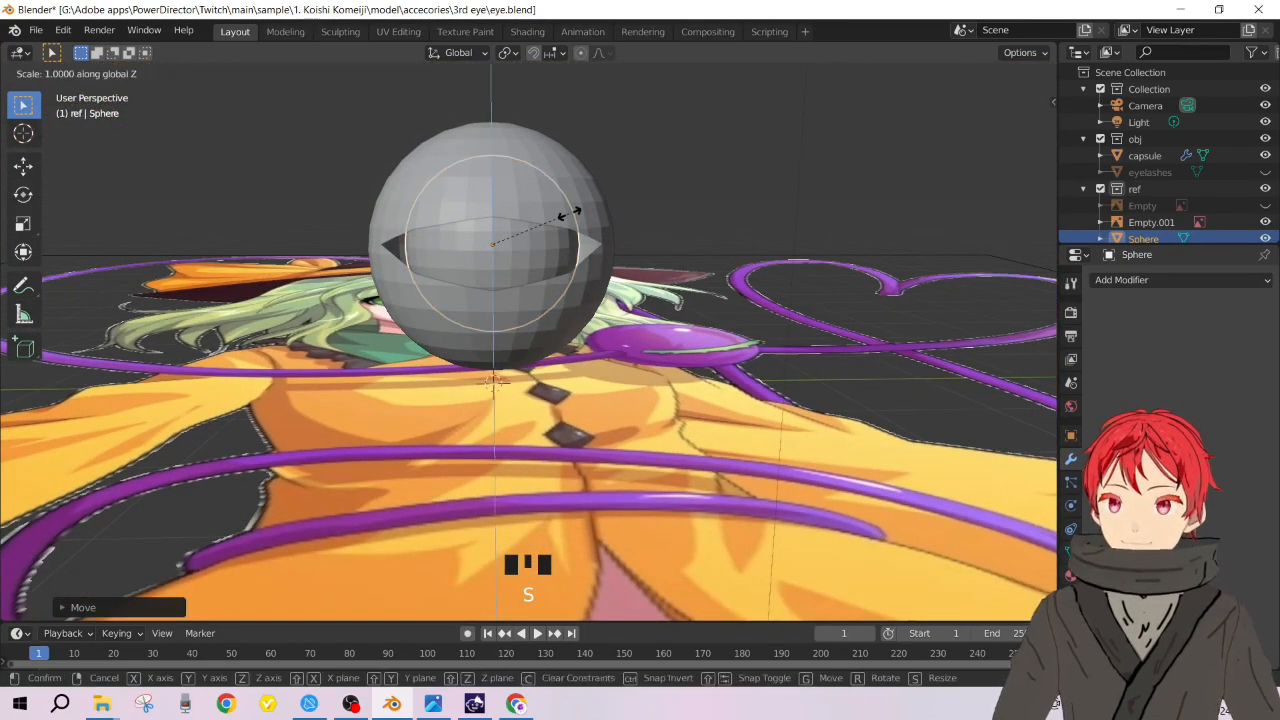
key("y")
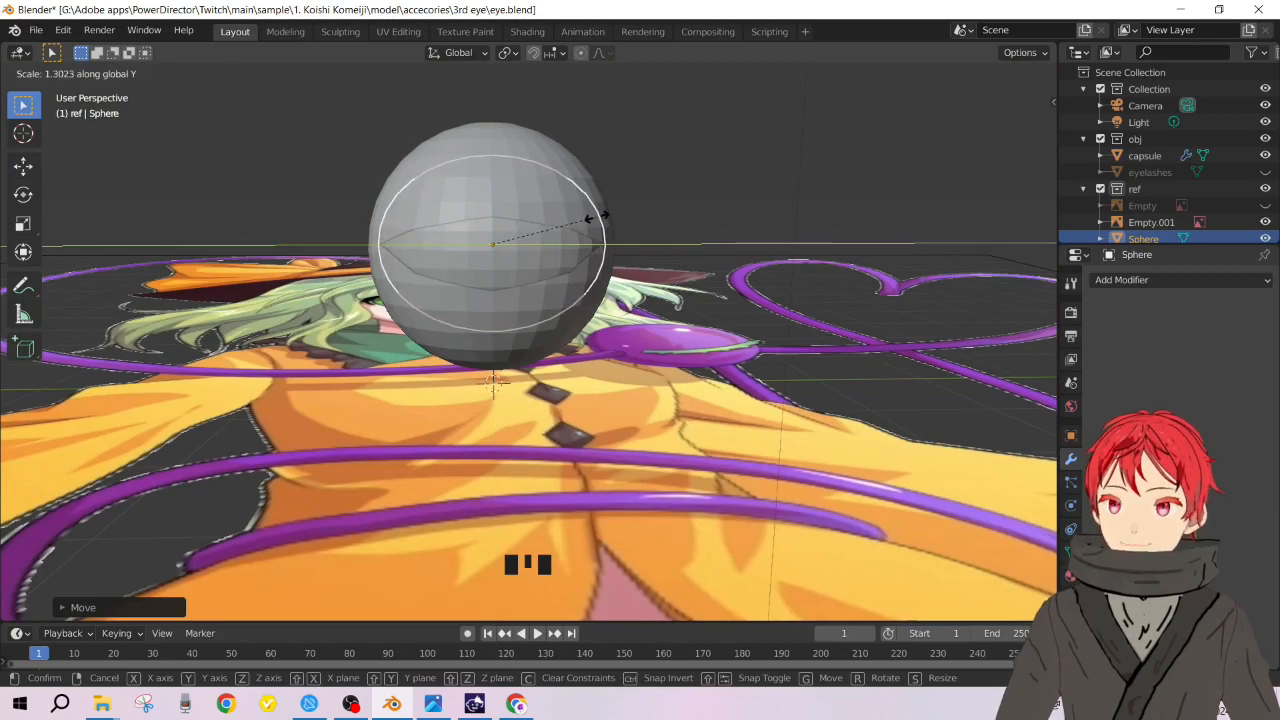
left_click(591, 219)
middle_click_drag(591, 220, 492, 195)
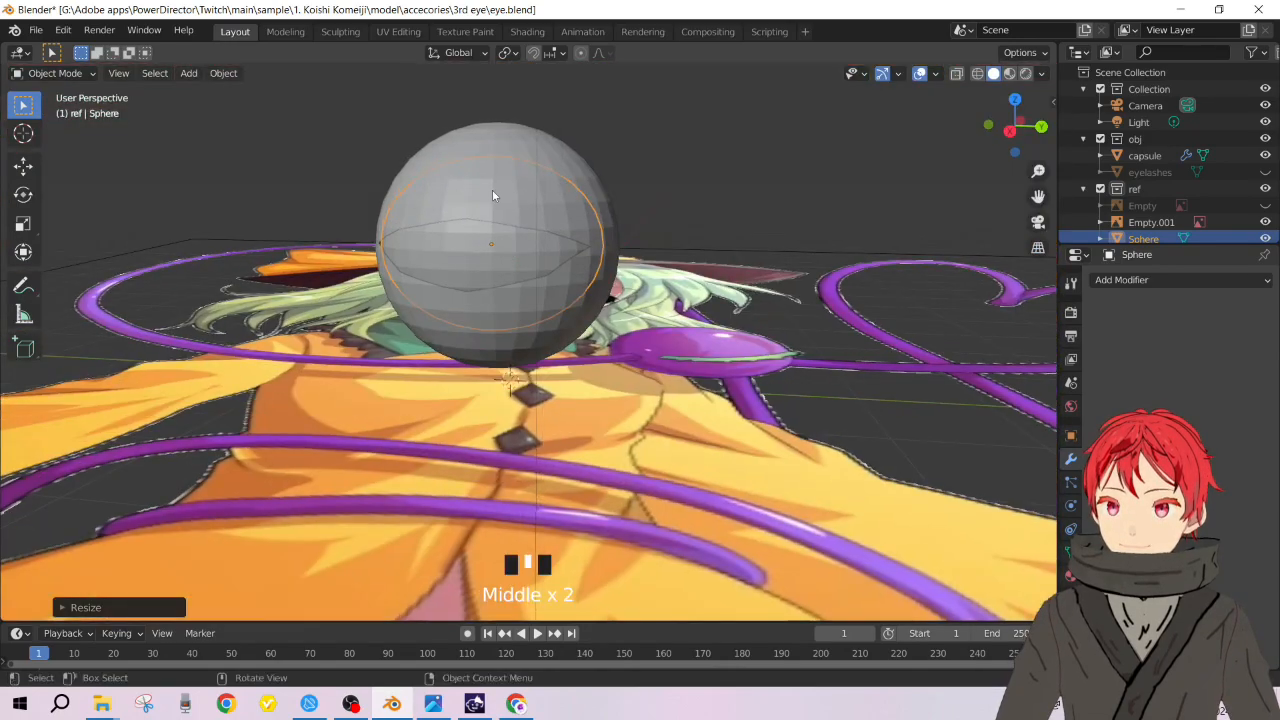
Step: Hide the Empty.001 reference image and examine how the sphere fits the capsule's eye opening
scroll(497, 86, "up", 5)
middle_click_drag(497, 86, 462, 95)
scroll(486, 109, "down", 2)
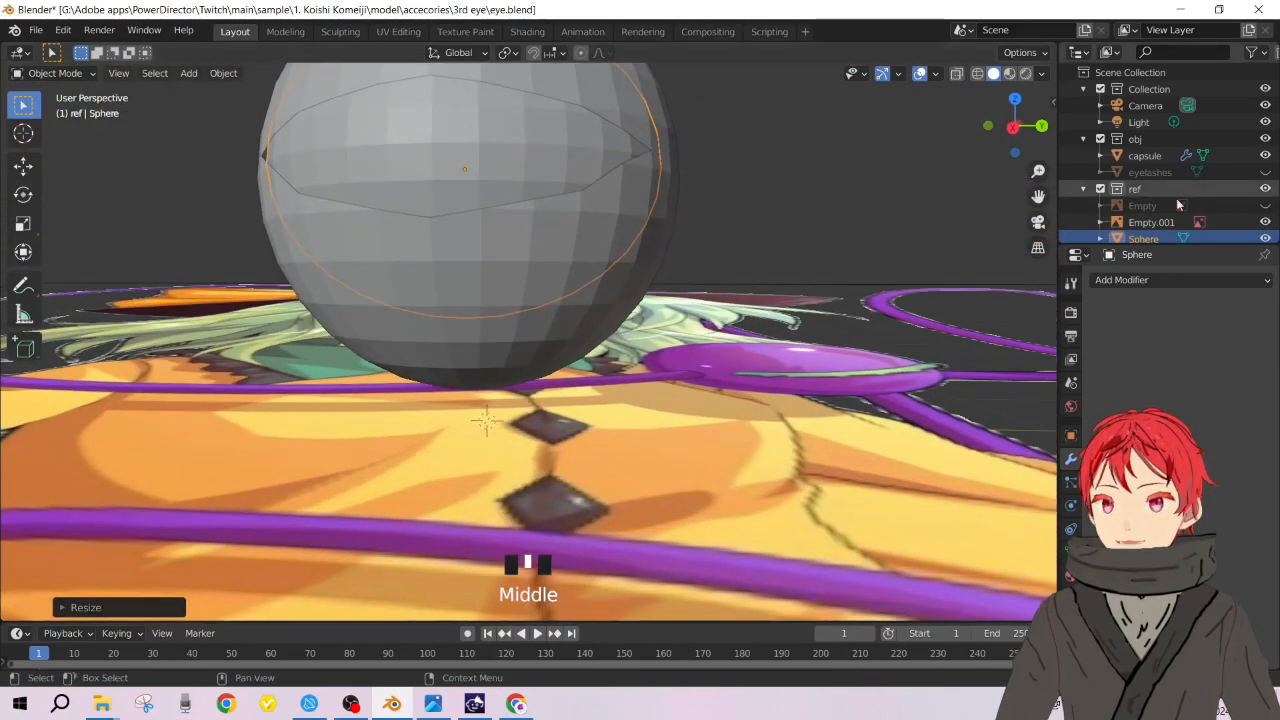
left_click(1266, 224)
scroll(473, 94, "up", 2)
middle_click_drag(473, 94, 520, 122, "shift")
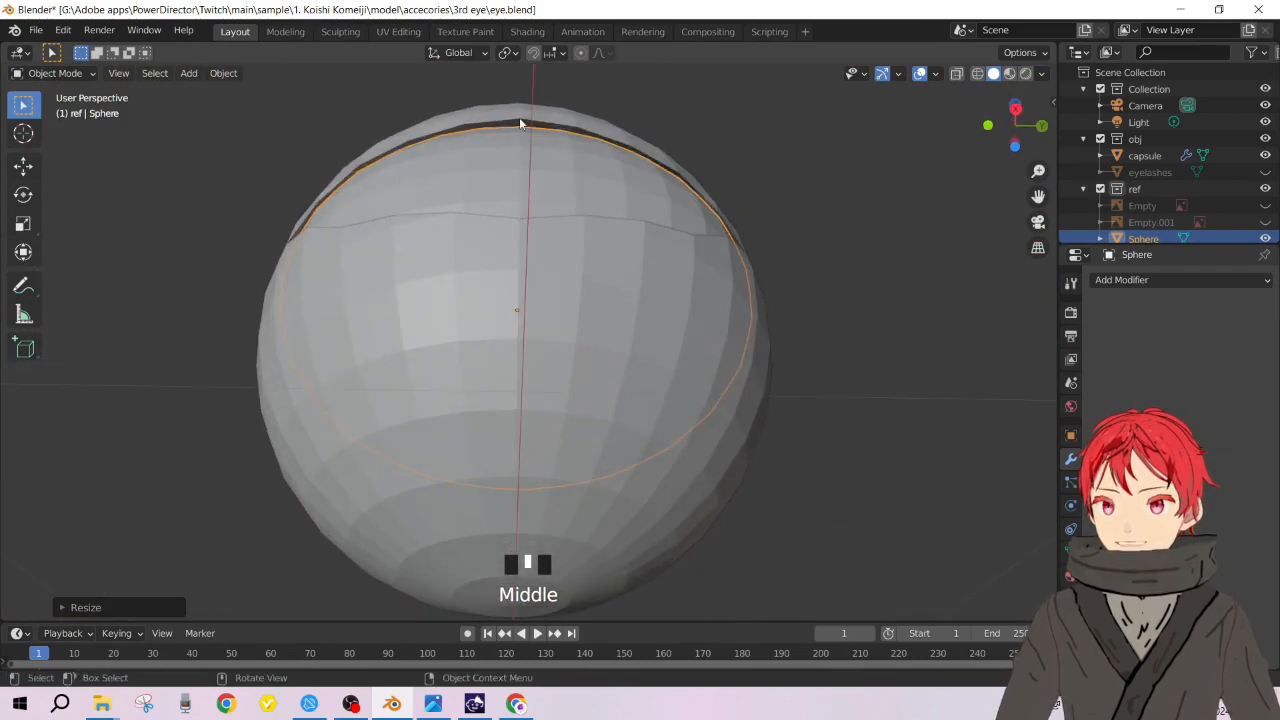
middle_click_drag(548, 198, 503, 203)
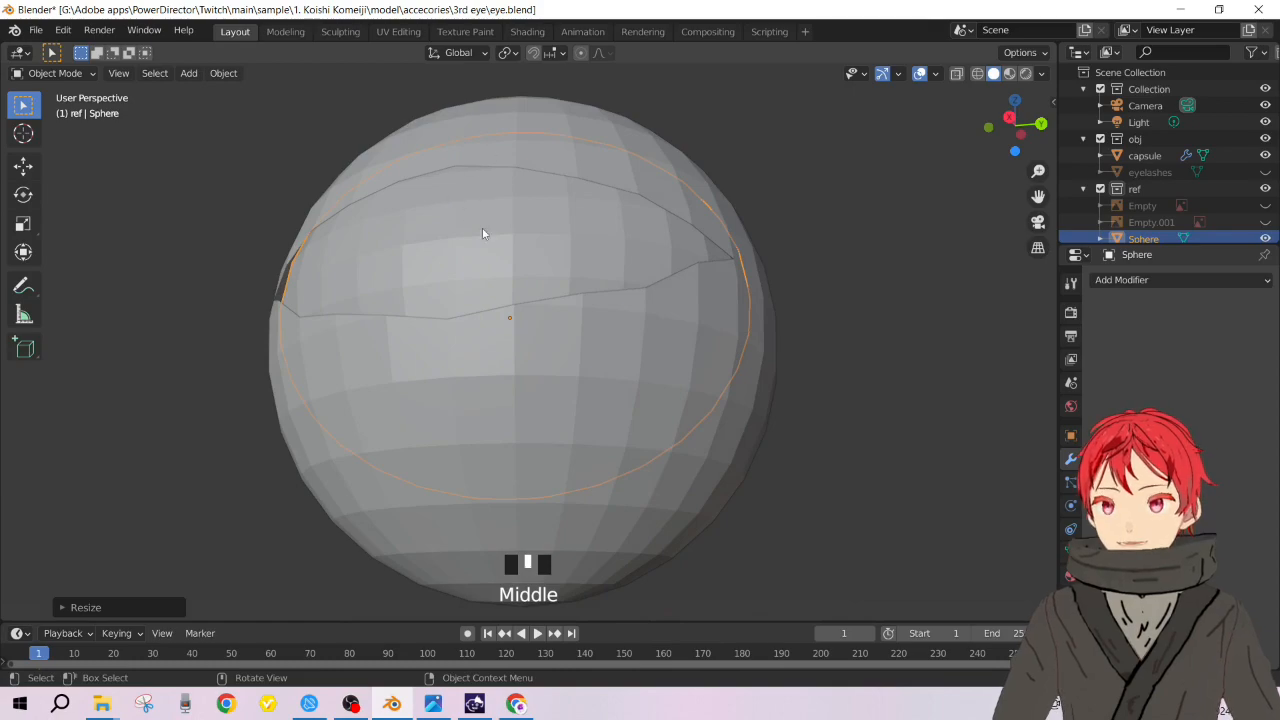
middle_click_drag(465, 211, 477, 257)
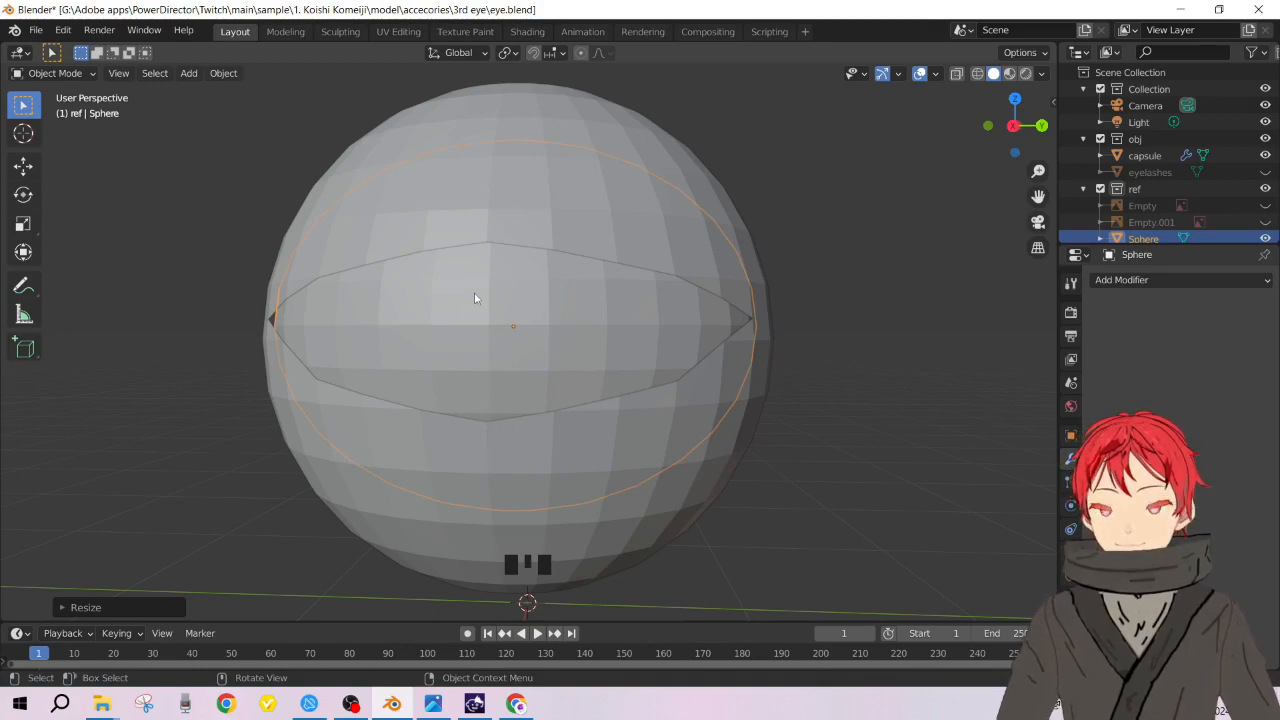
scroll(921, 472, "down", 5)
scroll(515, 295, "up", 2)
middle_click_drag(515, 295, 530, 310)
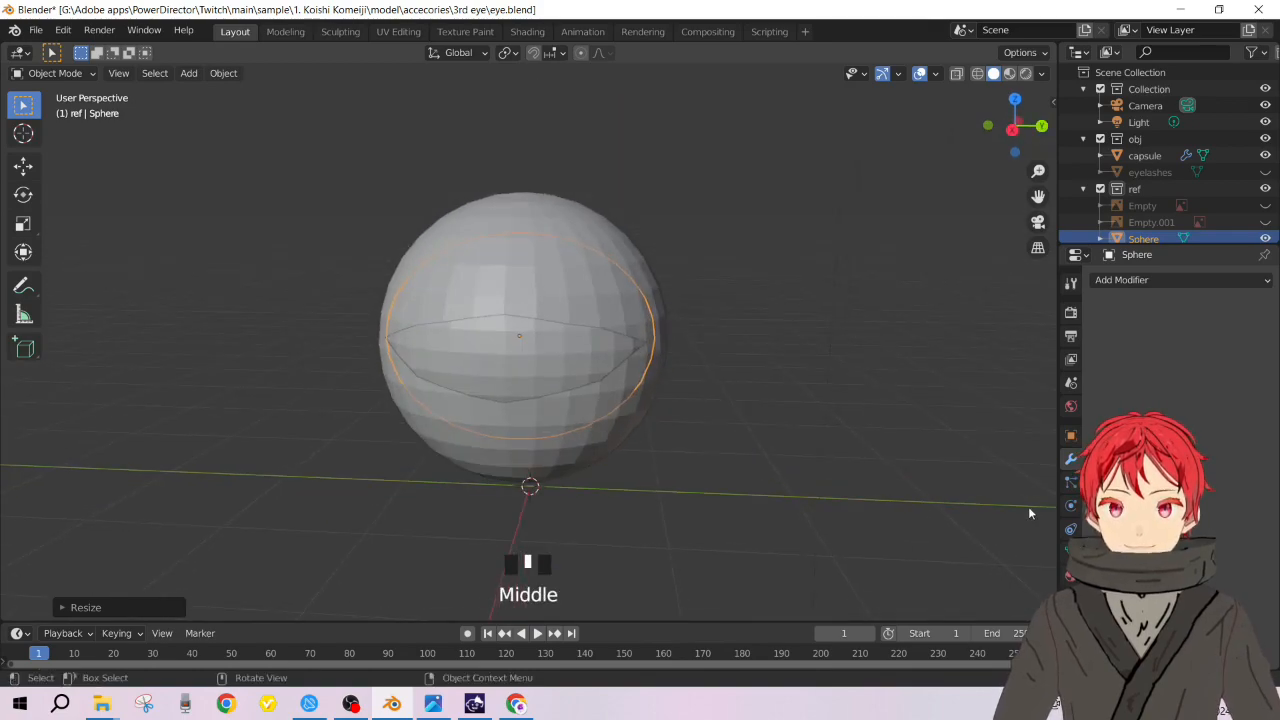
Step: Move the Sphere object from the ref collection into the obj collection
left_click(612, 240)
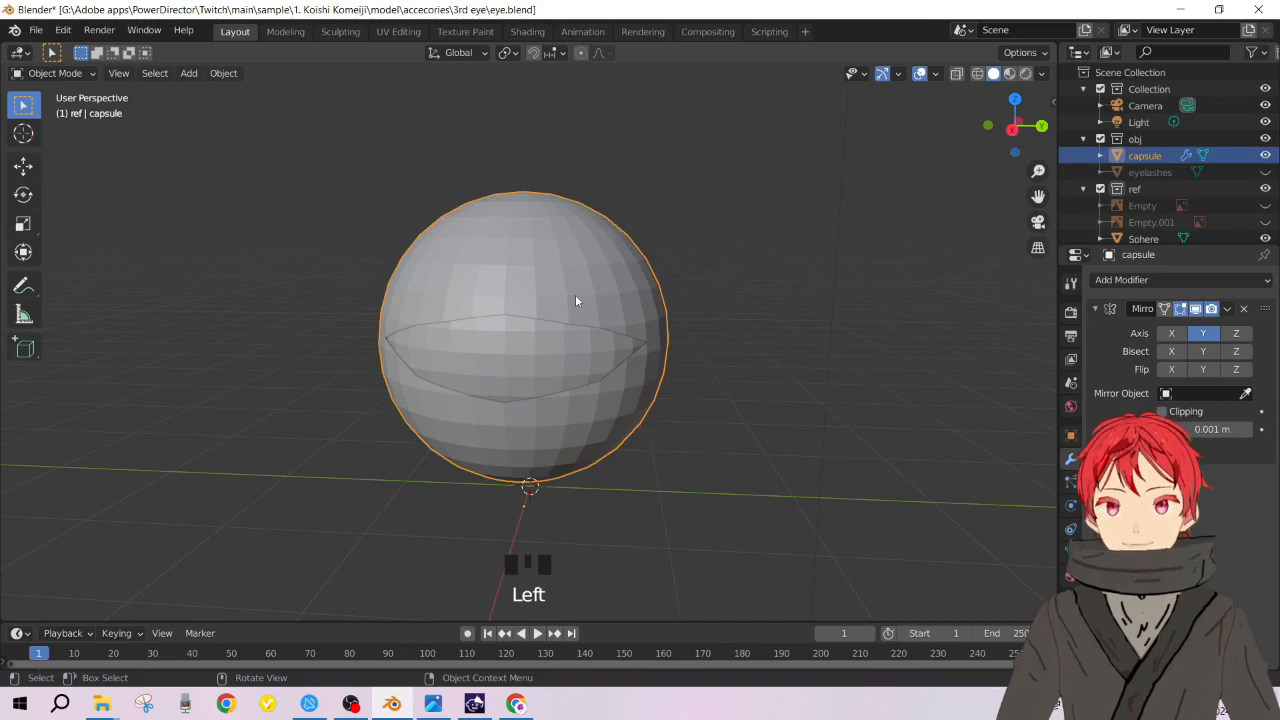
scroll(1150, 232, "down", 4)
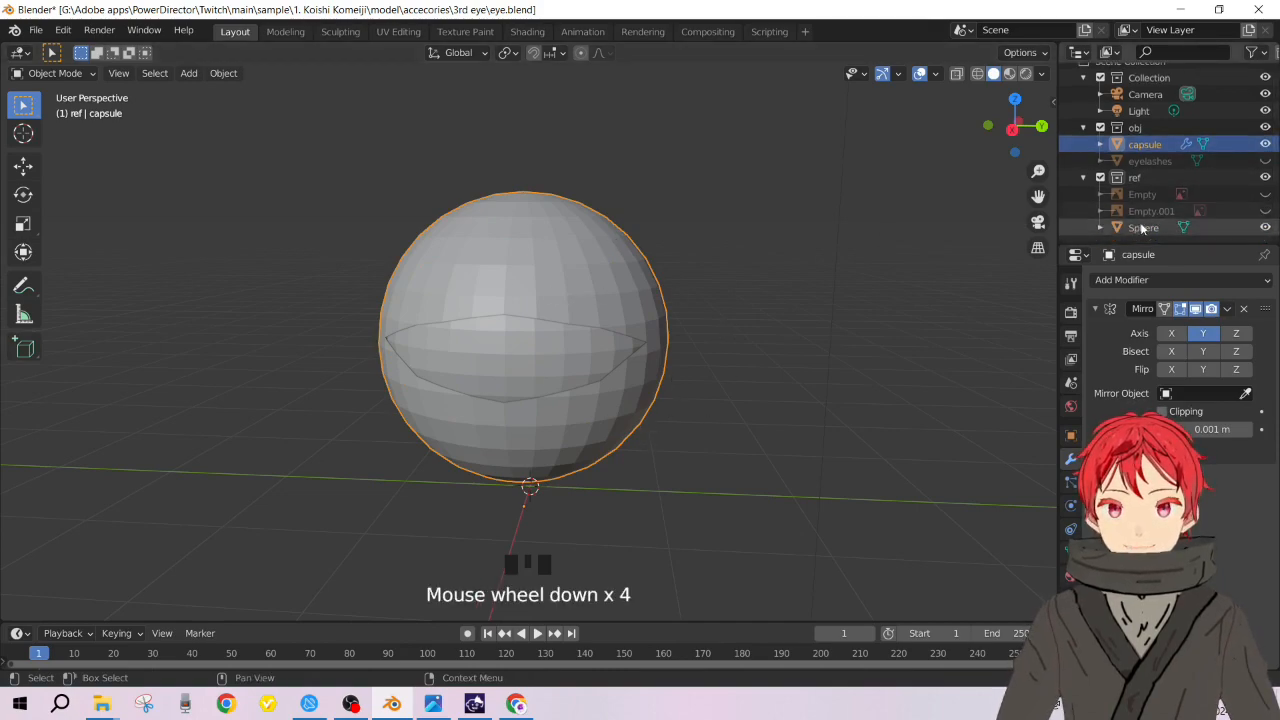
left_click(1150, 232)
left_click_drag(1150, 232, 1150, 162)
Step: Rename the Sphere object as eyeball
double_click(1150, 176)
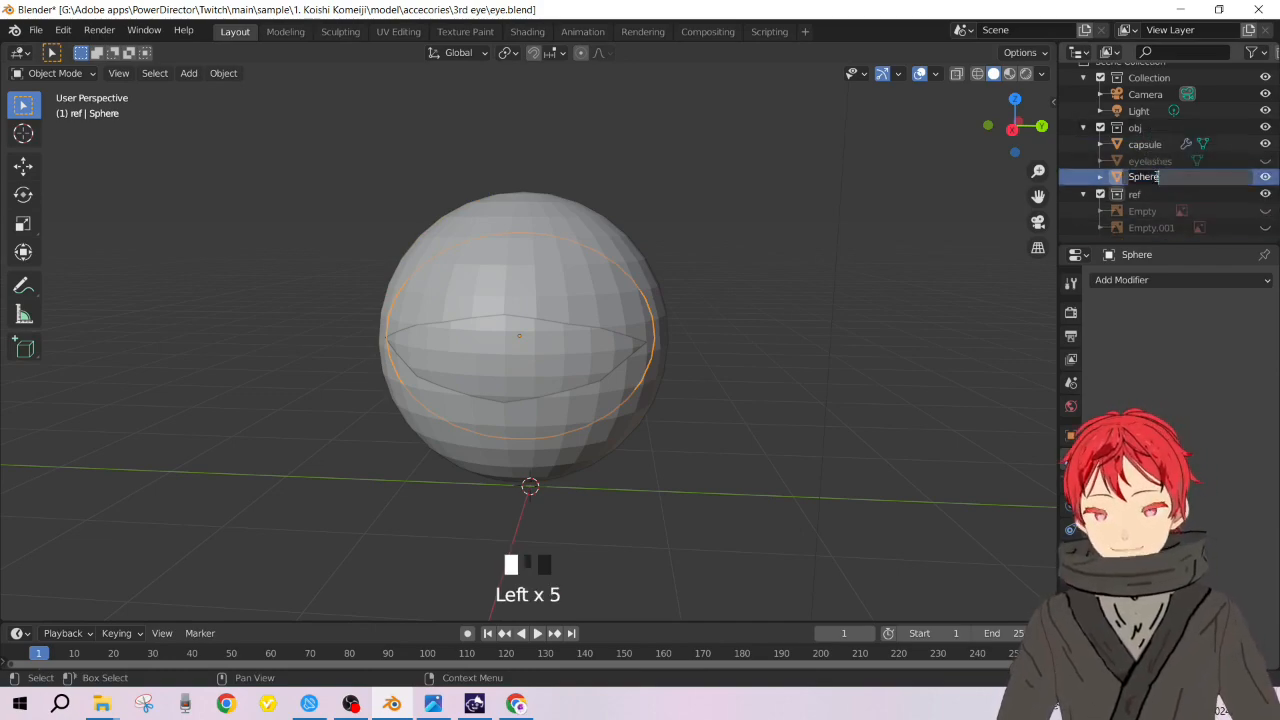
key("ctrl+a")
type("eyeball")
key("Return")
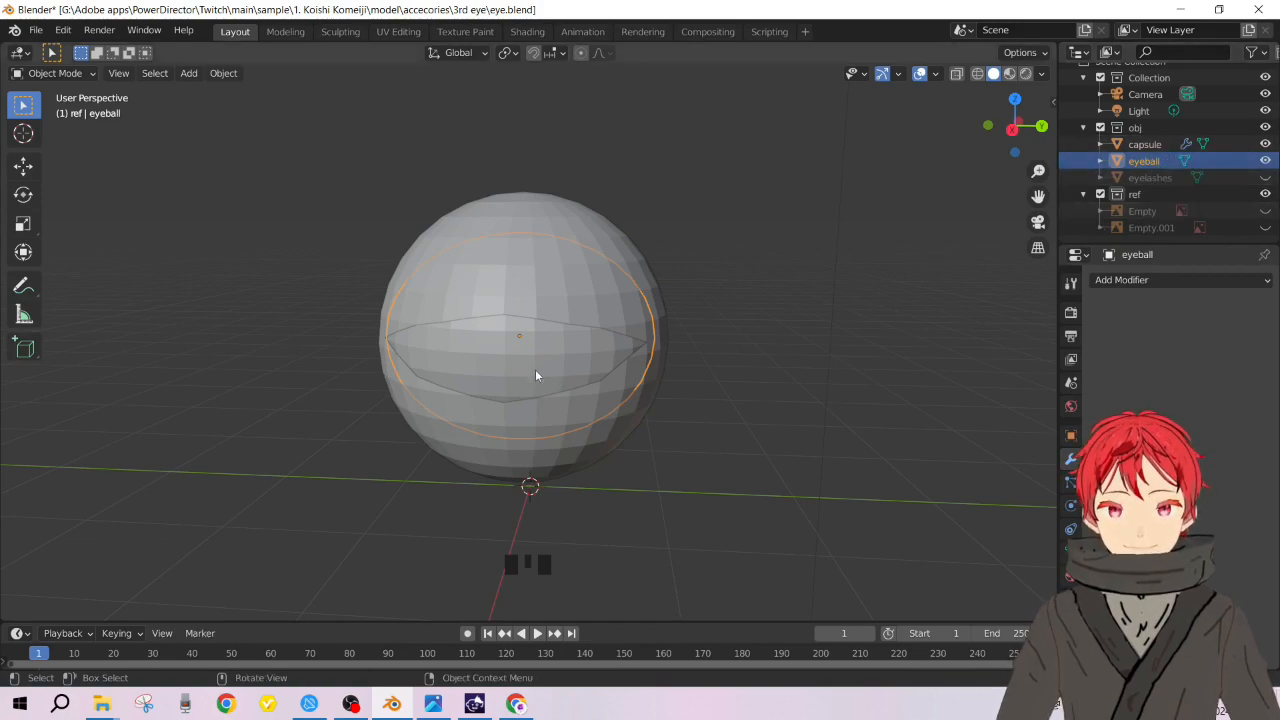
Step: Create a new material for the eyeball and set its base color to blue
scroll(1070, 560, "down", 3)
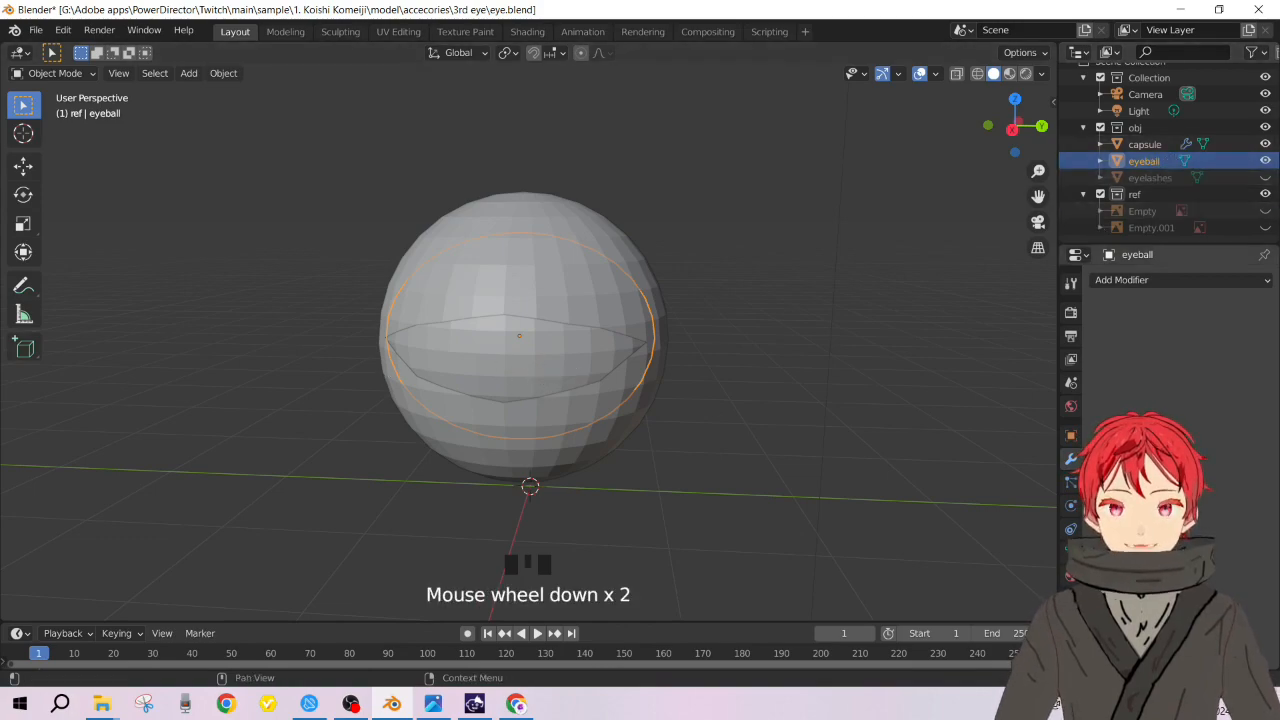
left_click(1070, 576)
left_click(1176, 346)
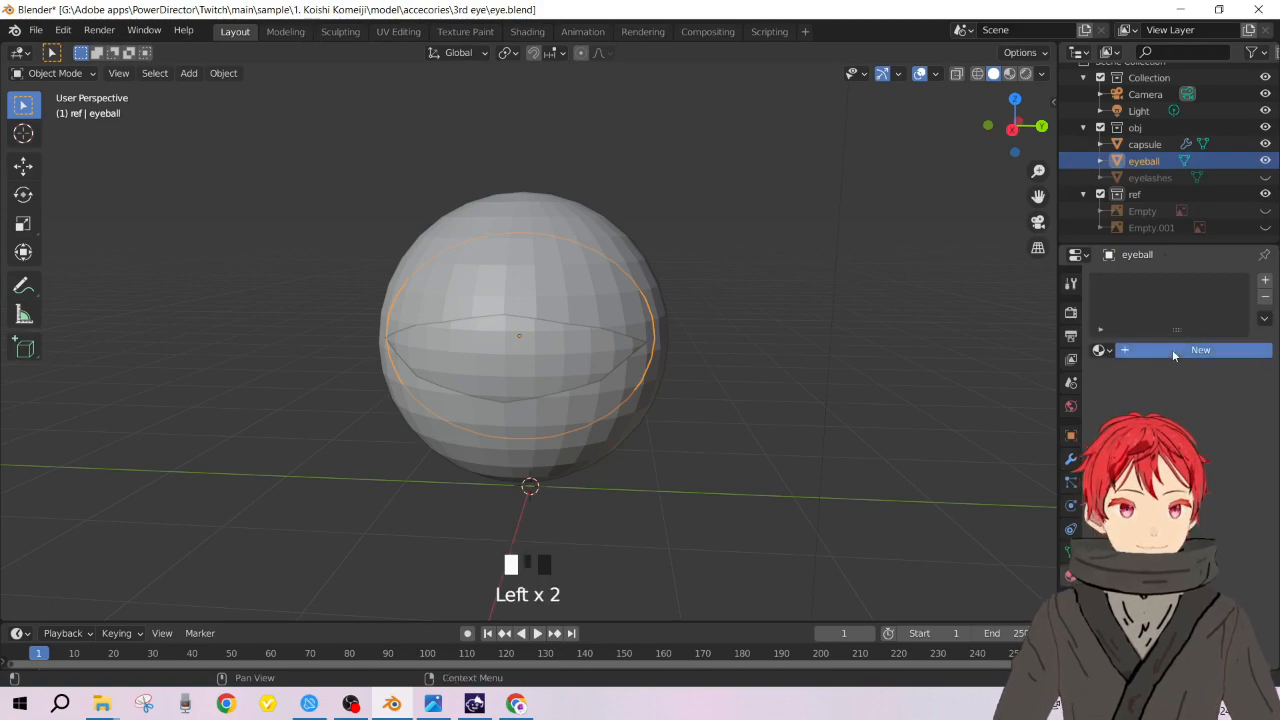
left_click(1213, 524)
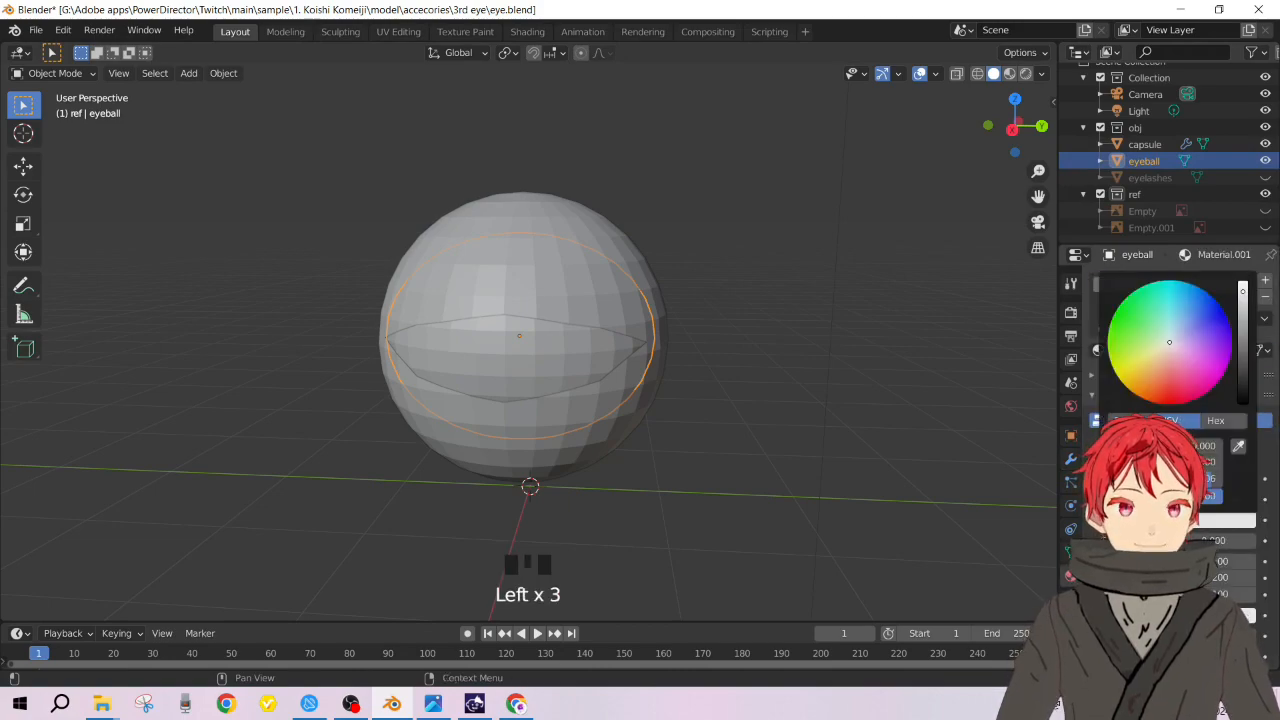
left_click_drag(1167, 344, 1207, 314)
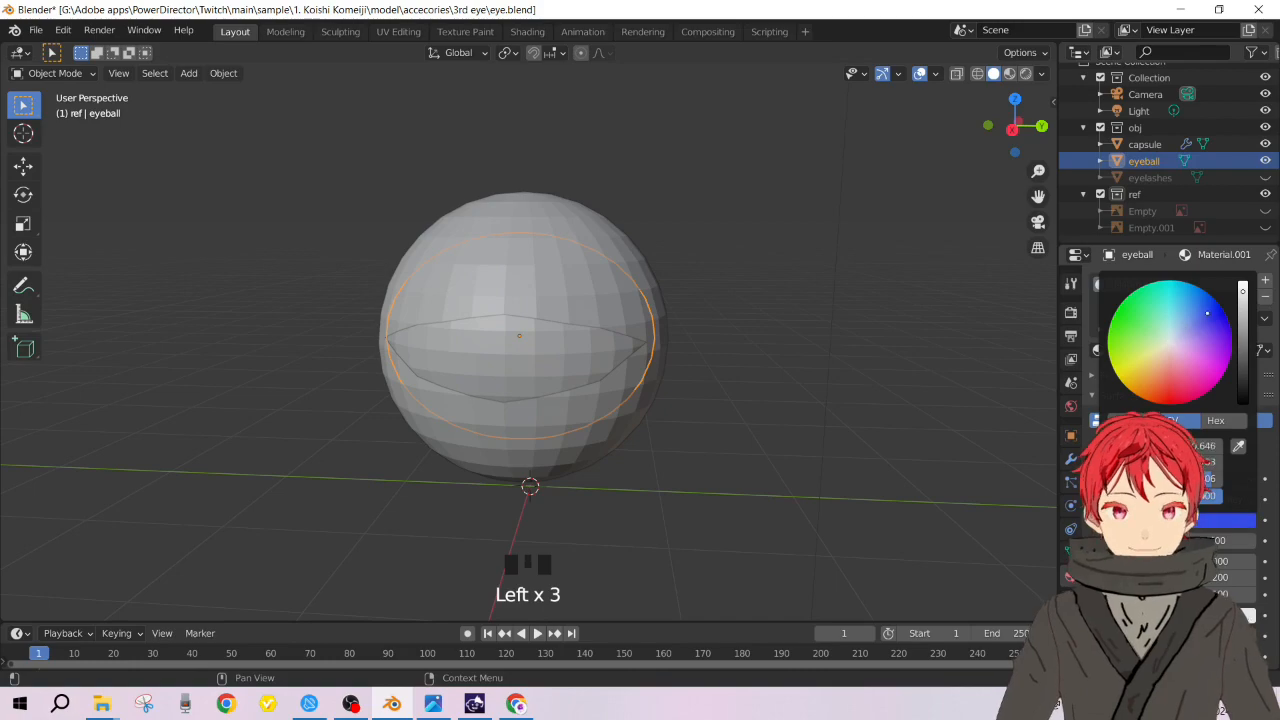
Step: Set the solid shading's lighting to MatCap and switch the viewport to Material Preview to inspect the blue eyeball
left_click(1025, 74)
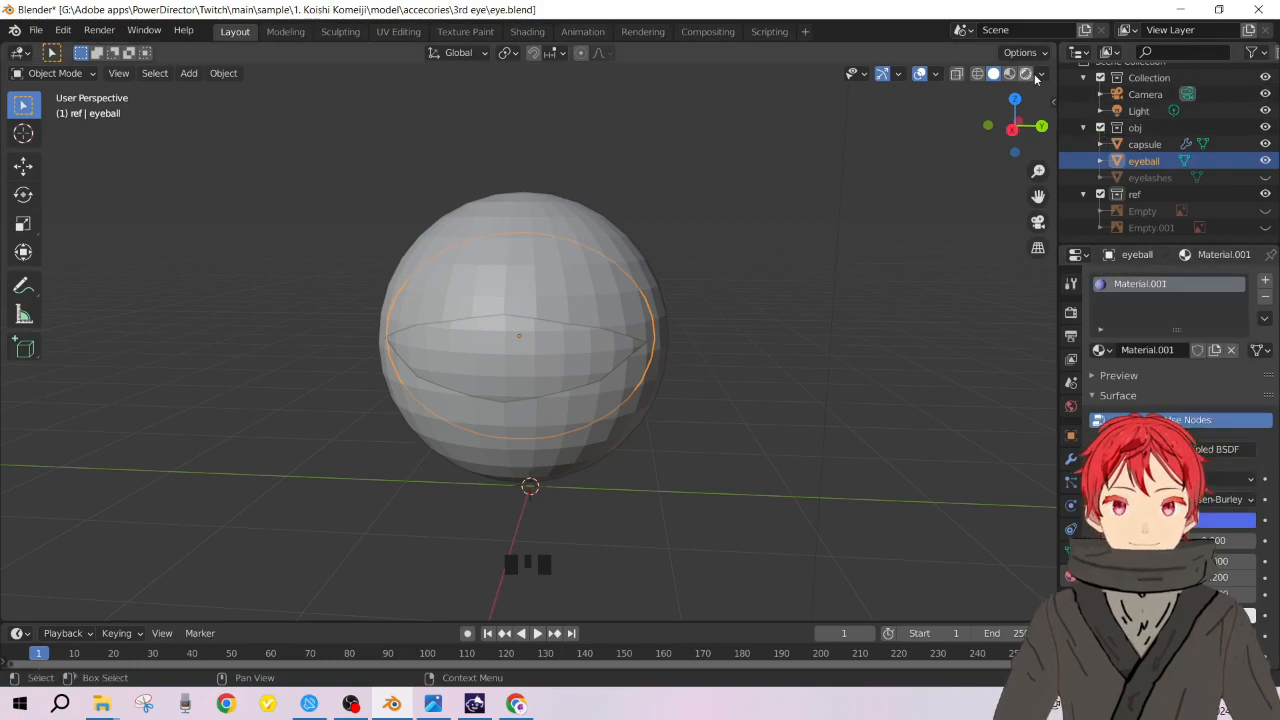
left_click(996, 75)
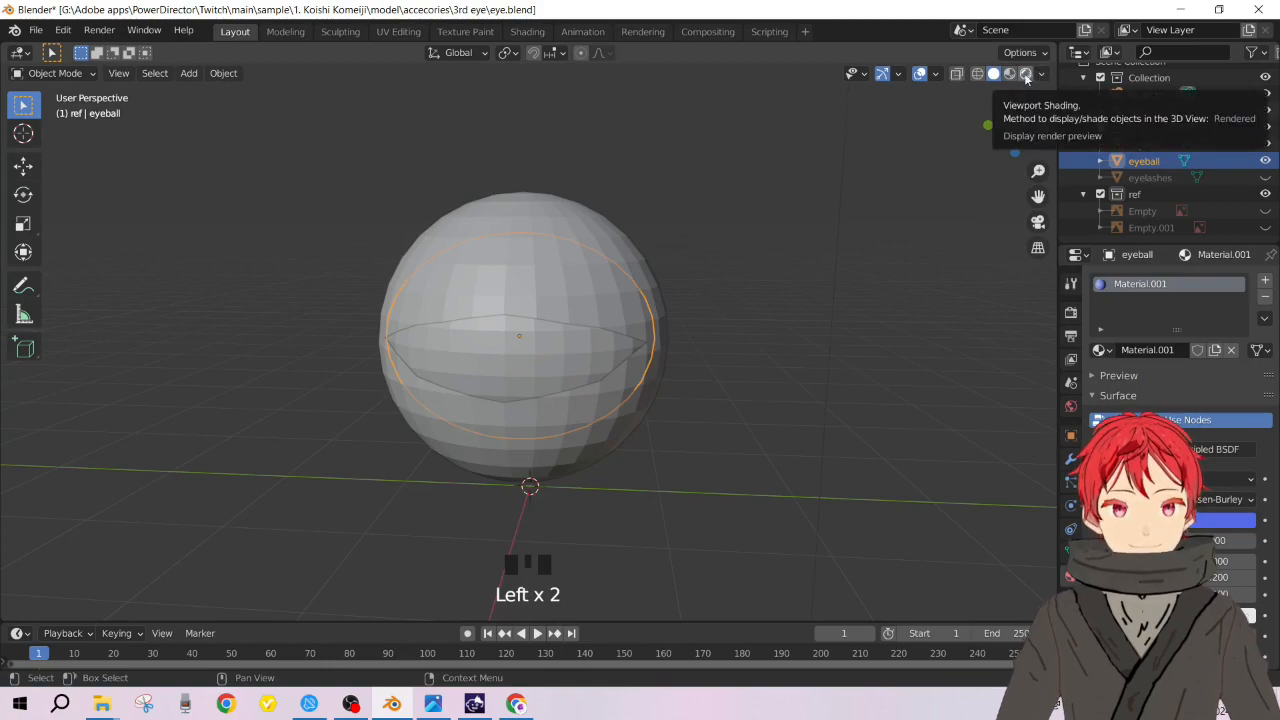
left_click(1040, 74)
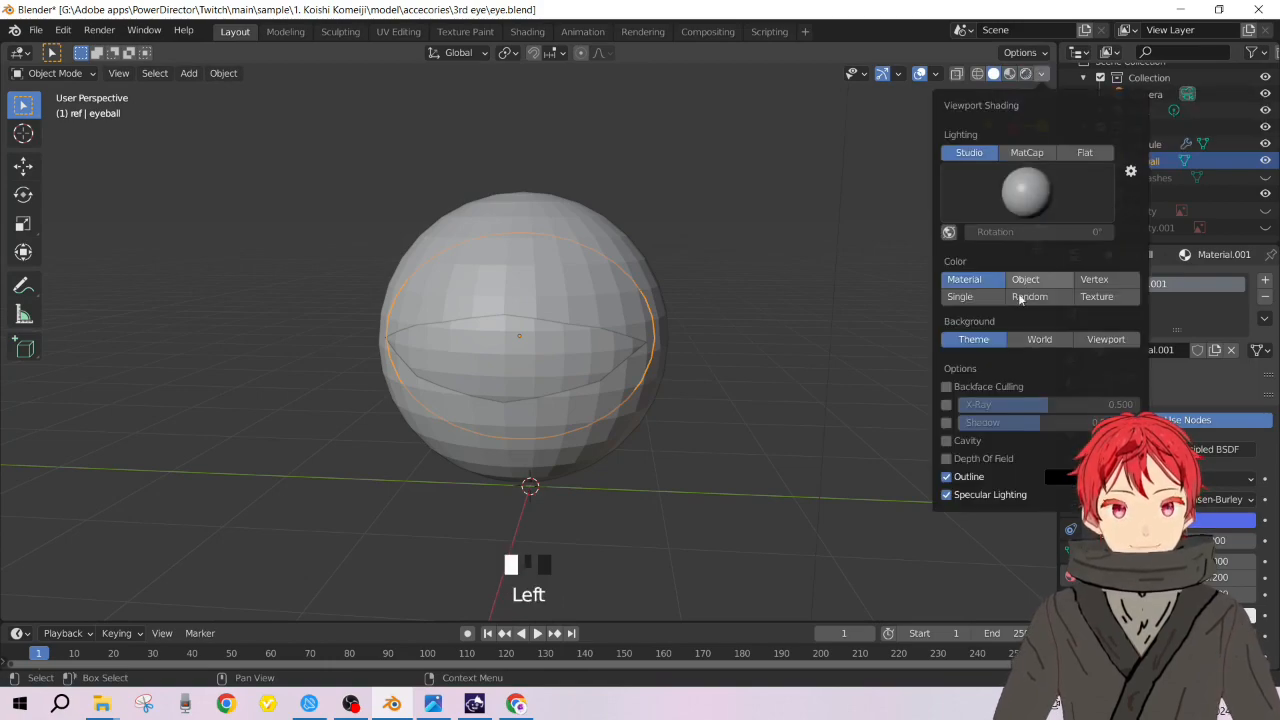
left_click(1026, 152)
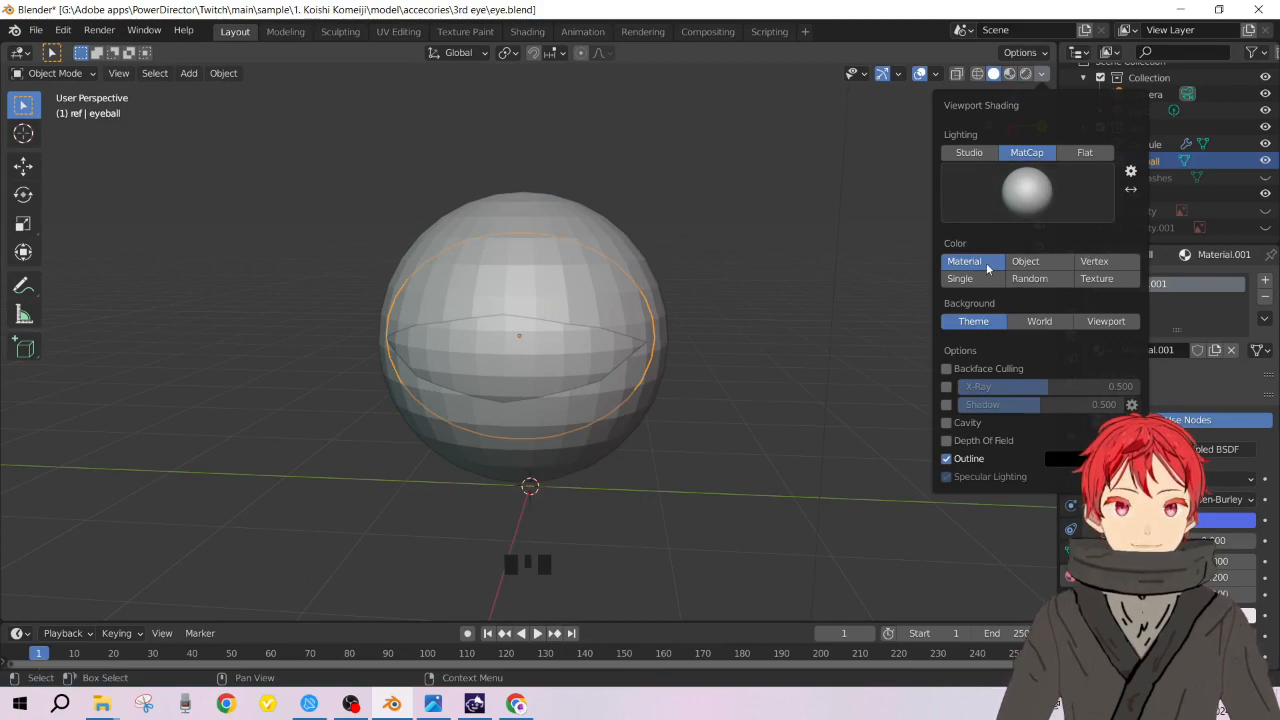
left_click(1026, 195)
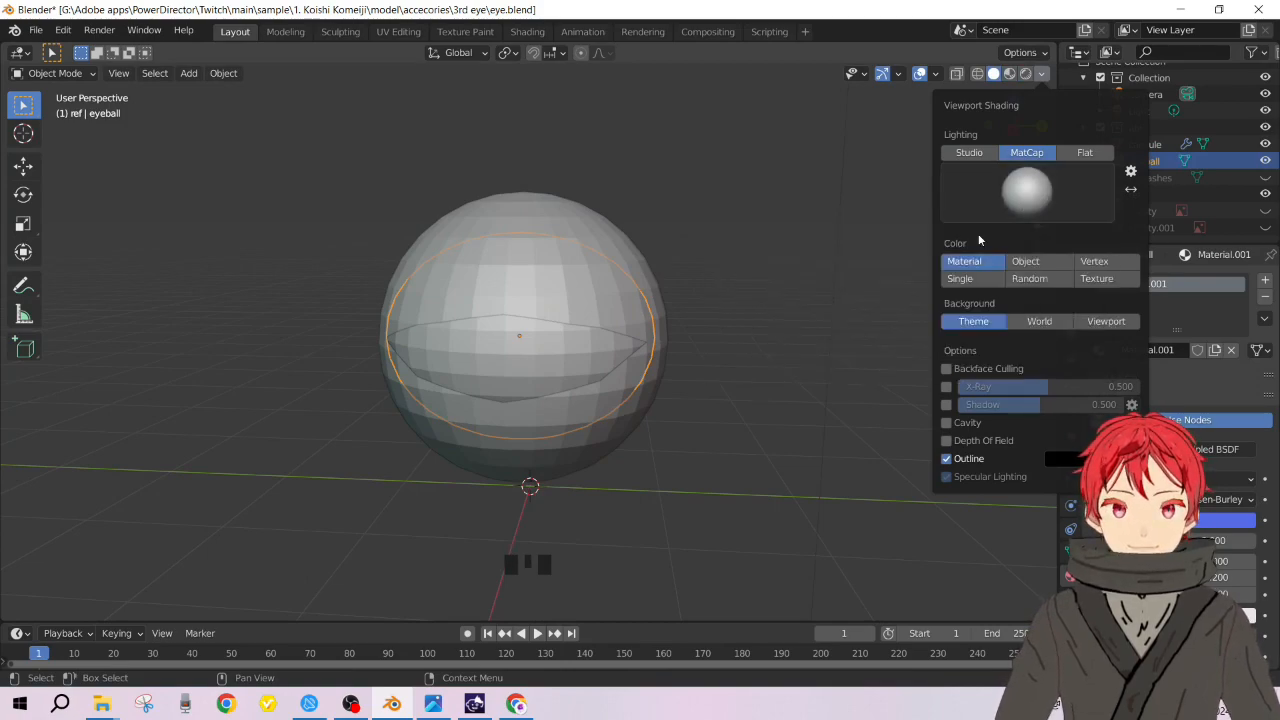
left_click(1009, 74)
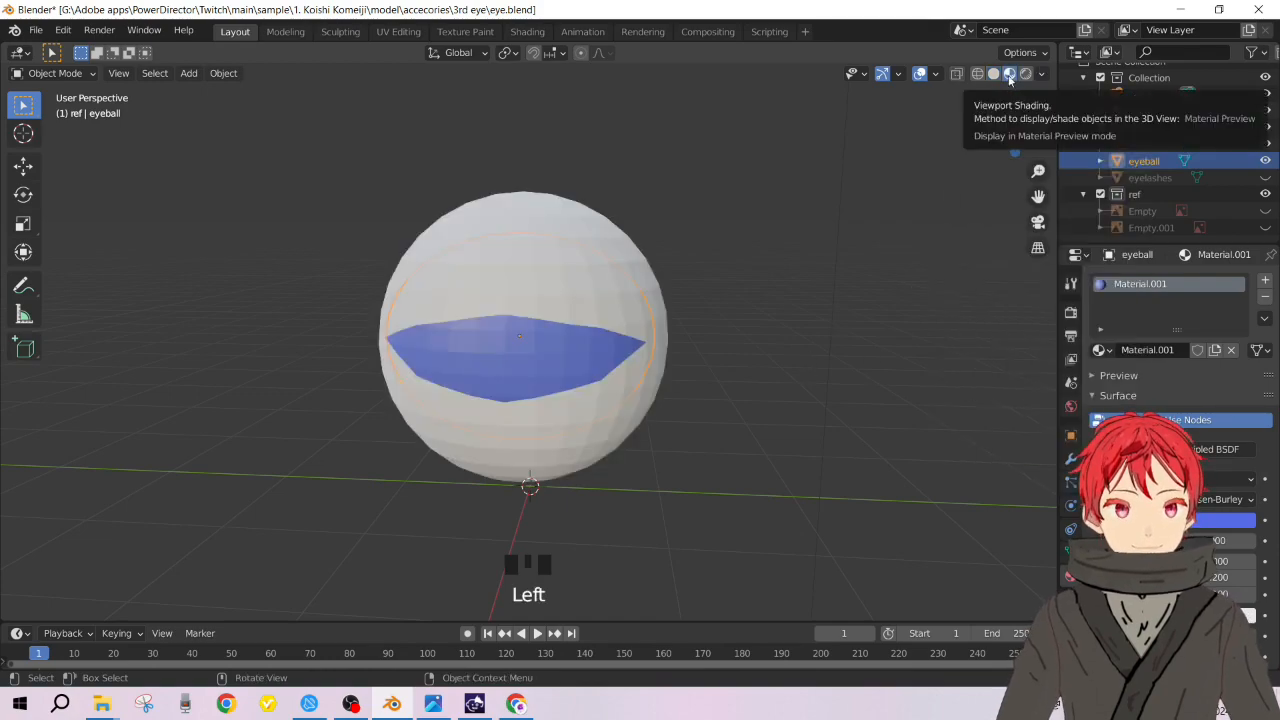
scroll(534, 331, "up", 3)
scroll(575, 338, "down", 1)
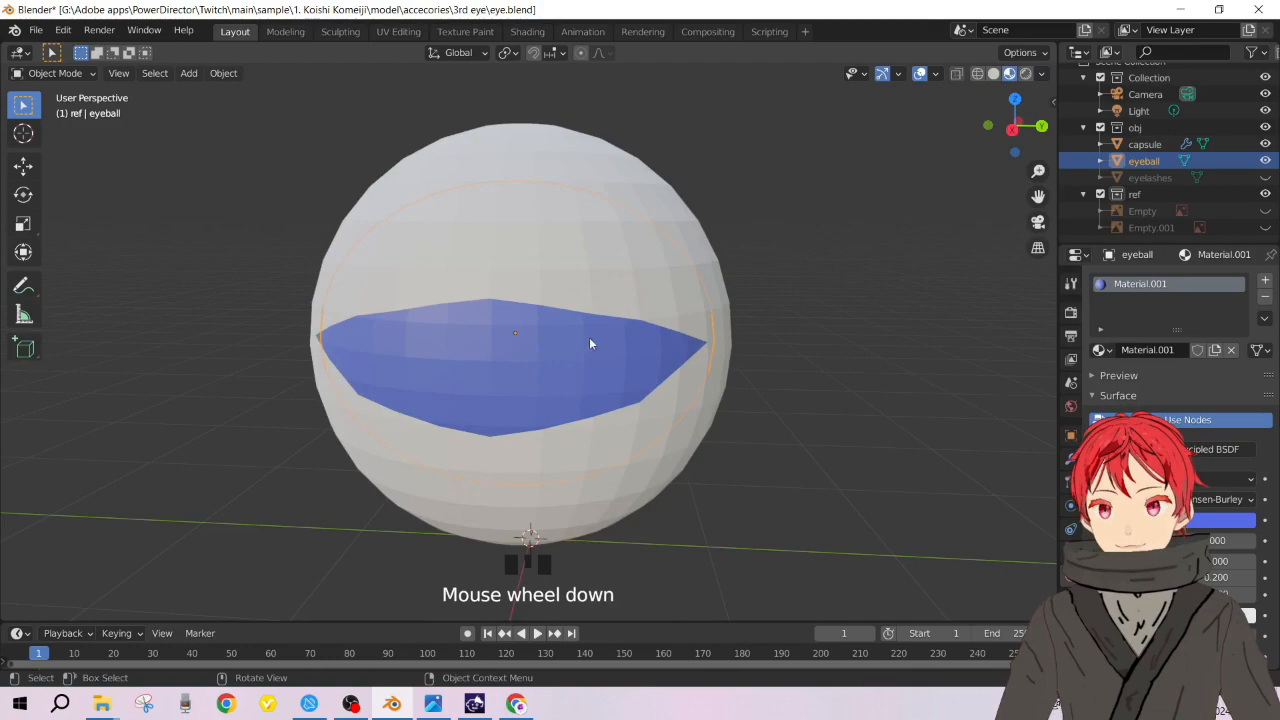
middle_click_drag(611, 360, 601, 370)
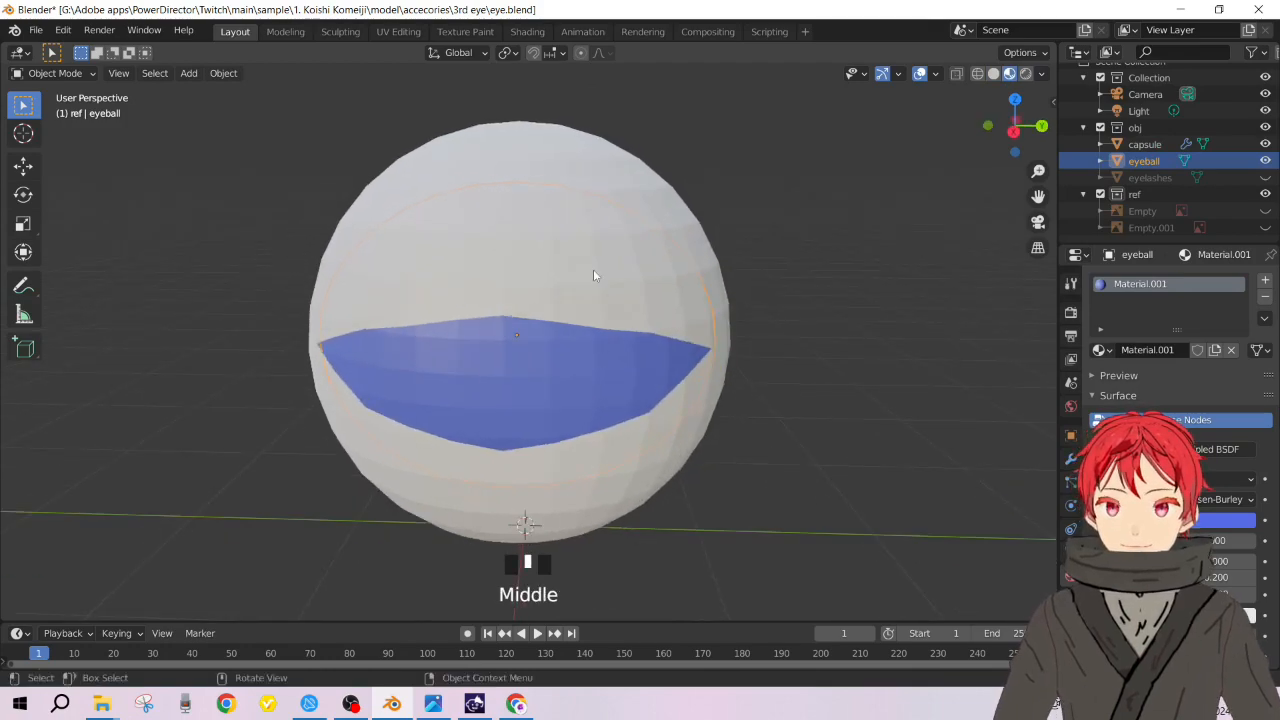
Step: Select the capsule and add a Basis shape key in its mesh data properties
left_click(622, 252)
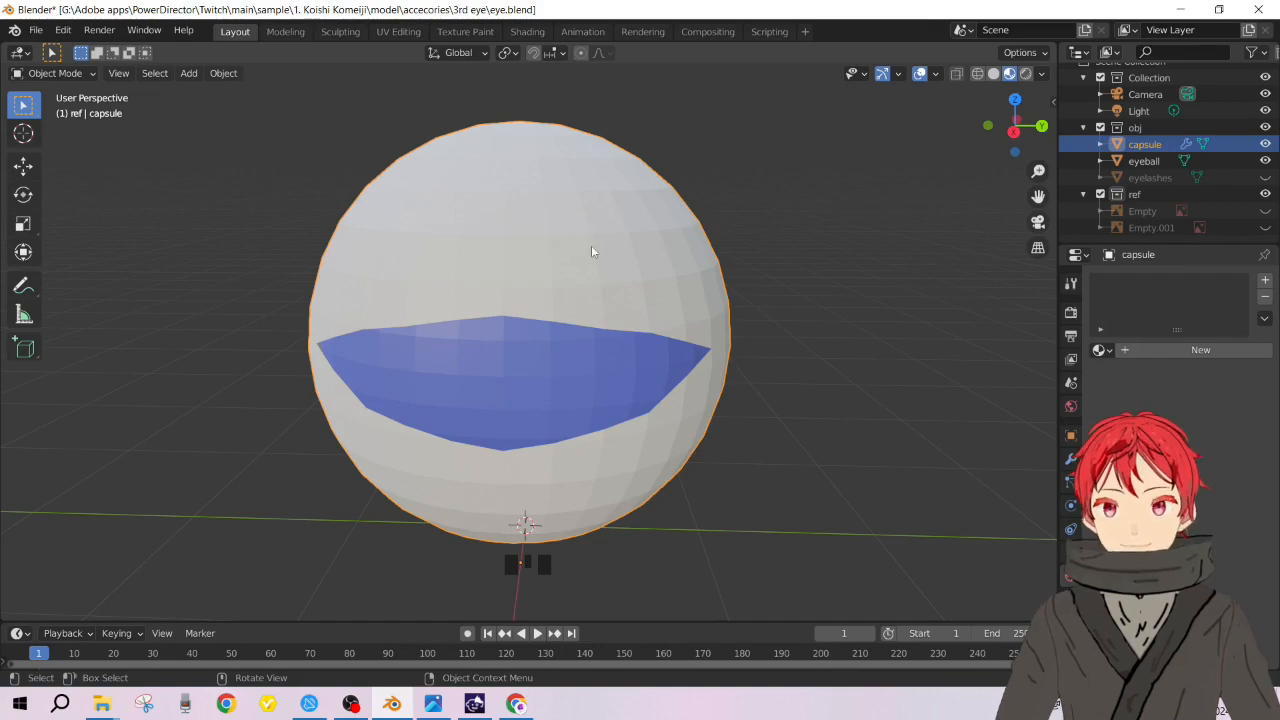
left_click(1069, 486)
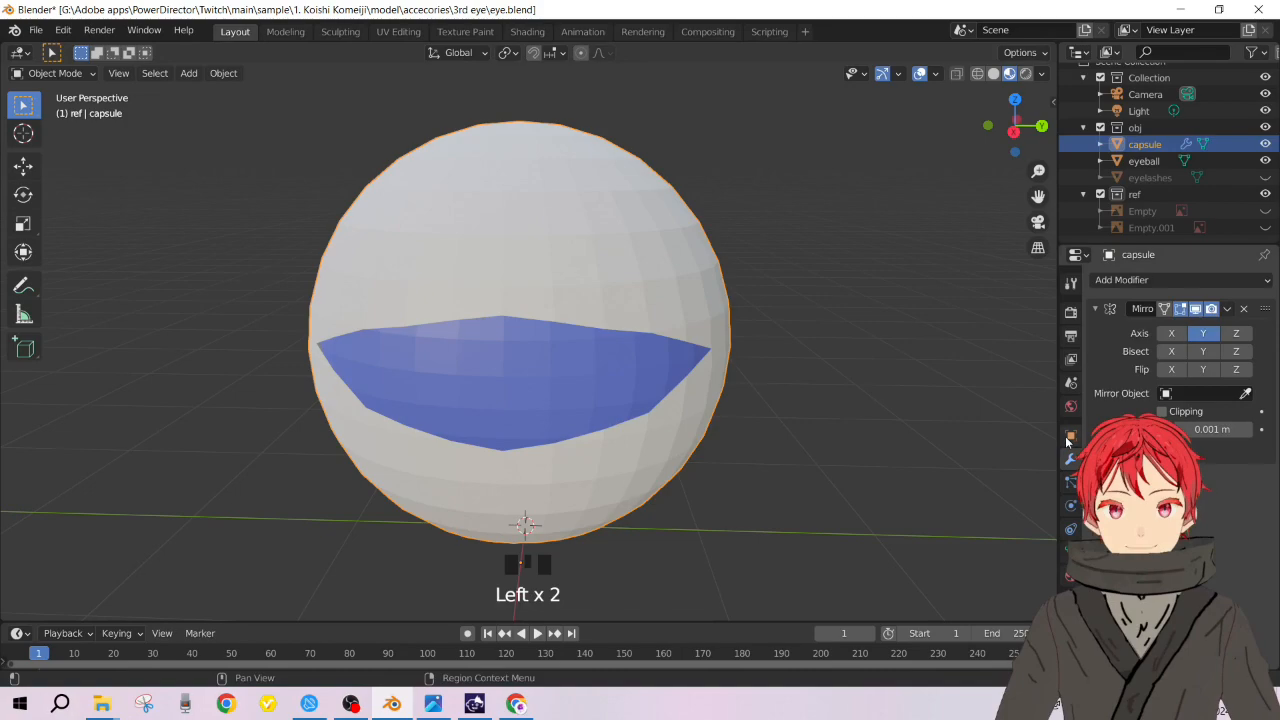
left_click(1070, 437)
left_click(1071, 506)
left_click(1071, 529)
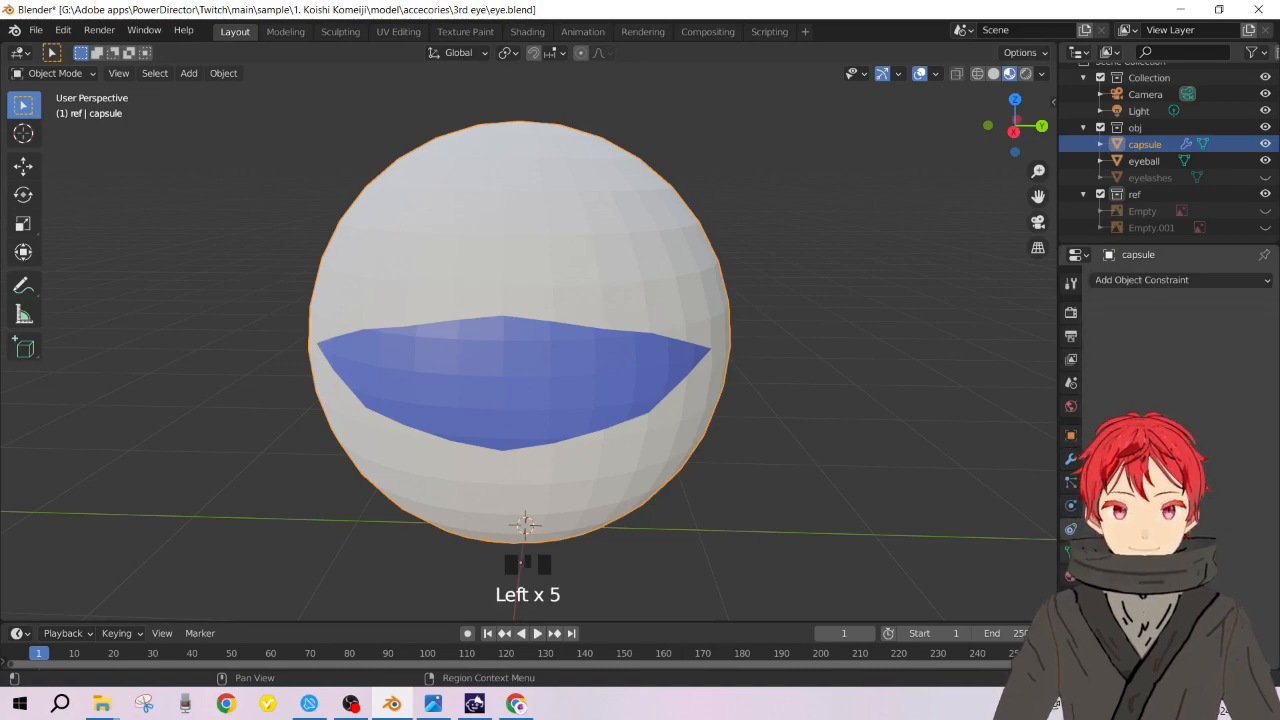
left_click(1071, 551)
left_click(1071, 575)
left_click(1071, 551)
left_click(1071, 575)
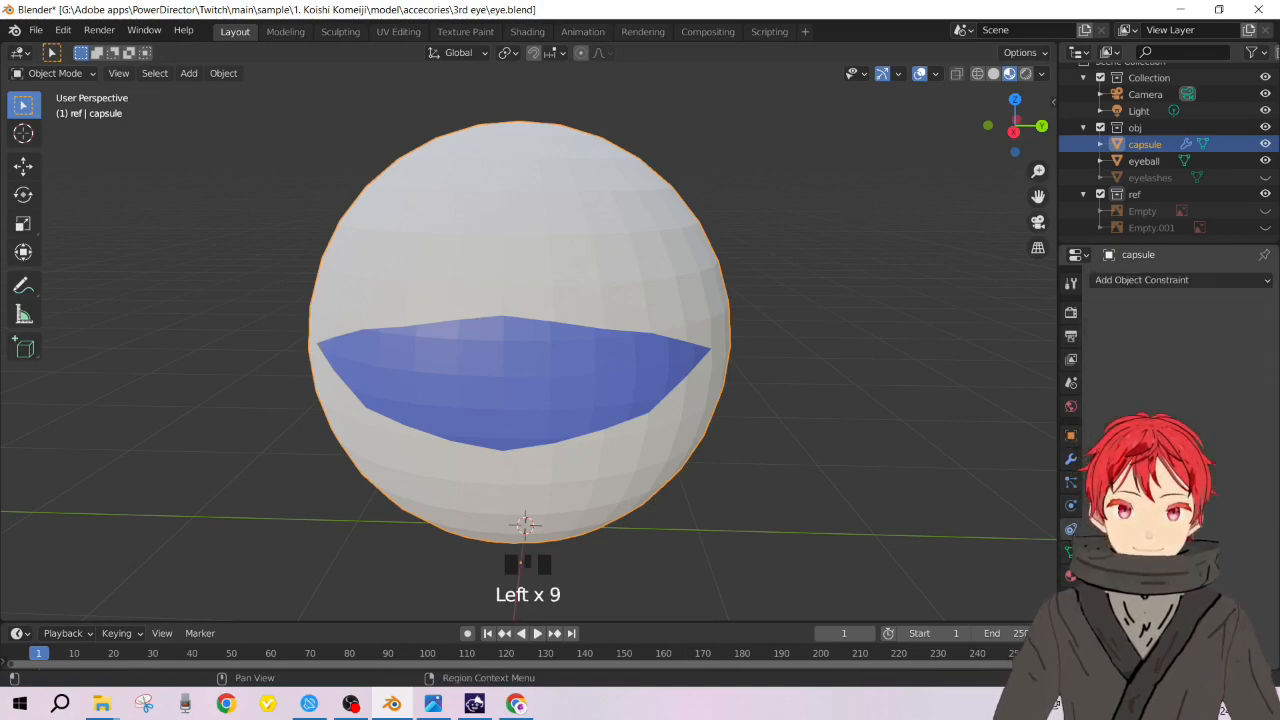
left_click(1071, 551)
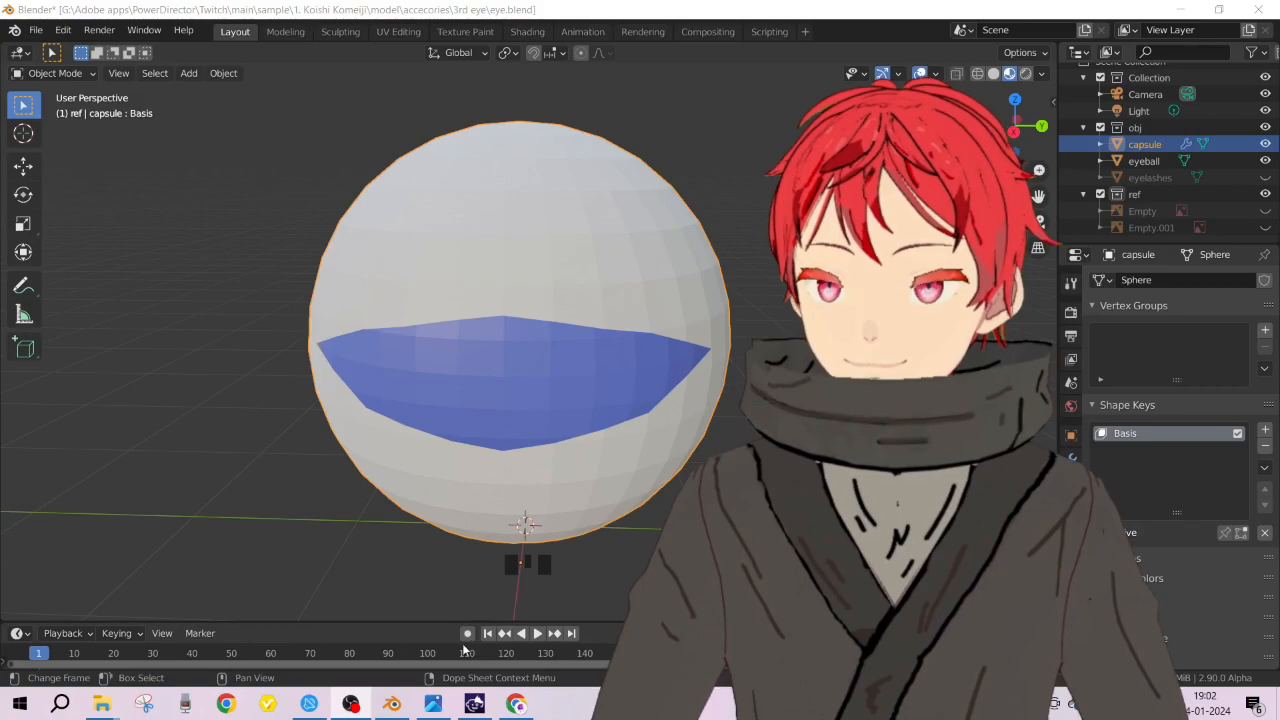
Step: Switch to the image viewer to examine the reference picture, and minimize it
left_click(433, 704)
left_click_drag(643, 287, 707, 320)
left_click(1182, 14)
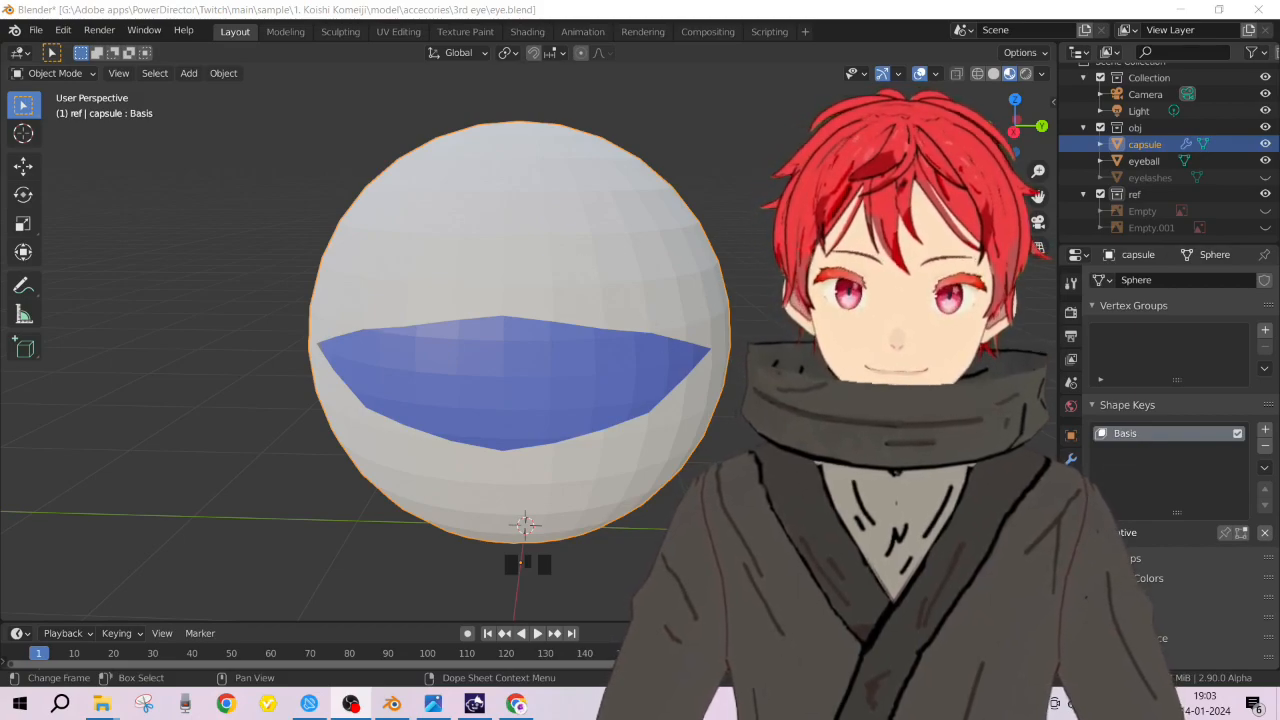
Step: Return to Blender and remove the Basis shape key from the capsule
left_click(917, 42)
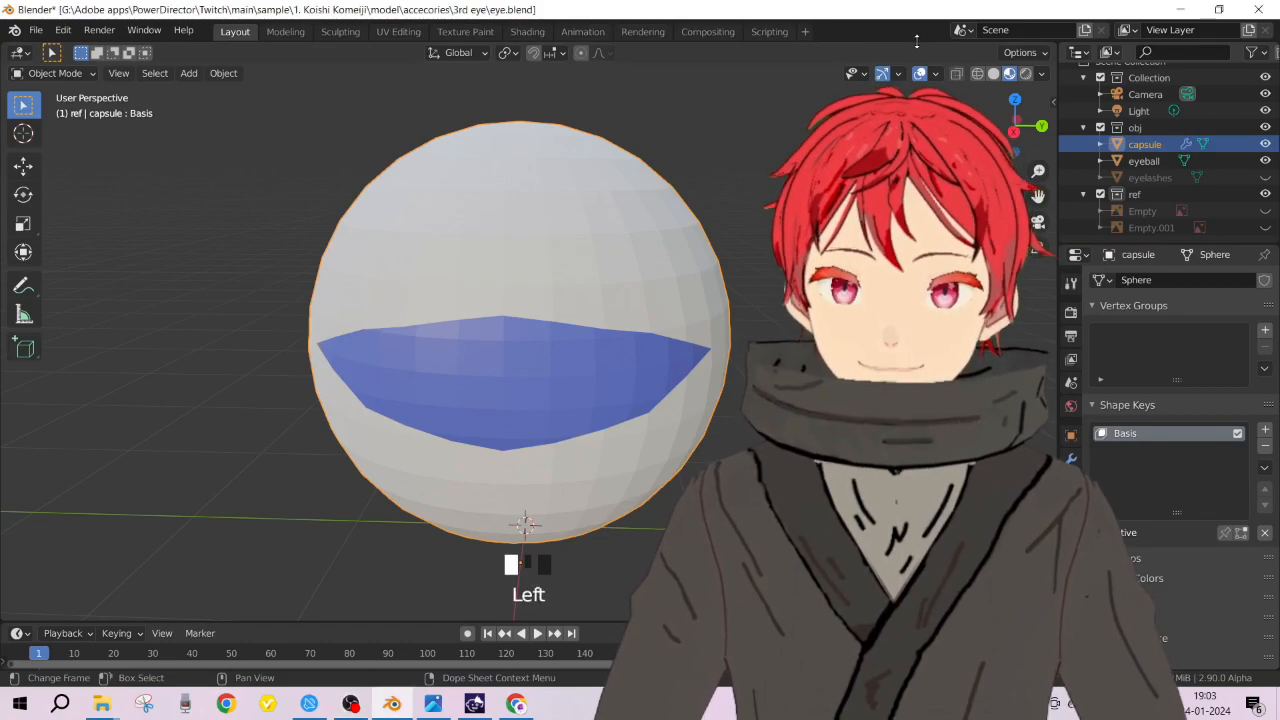
left_click(917, 42)
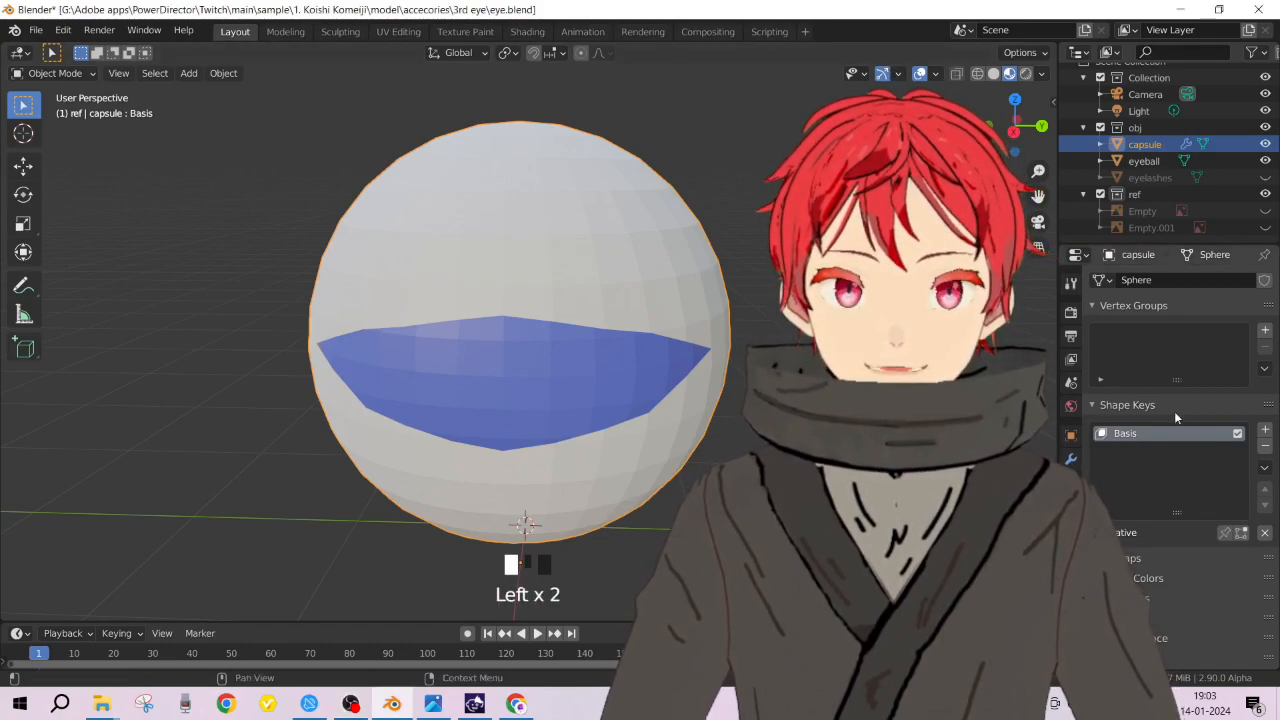
left_click(1265, 446)
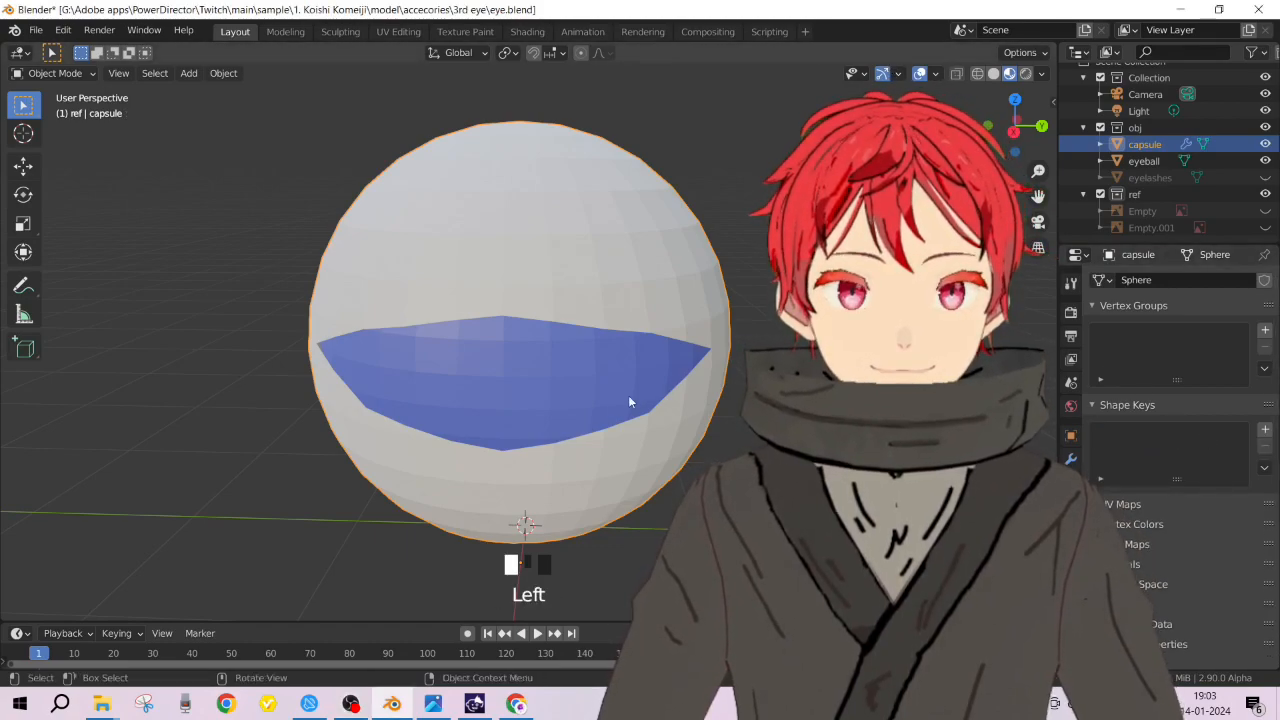
Step: In Edit Mode, select the edge loop around the capsule's eye opening and fill it with a face
key("Tab")
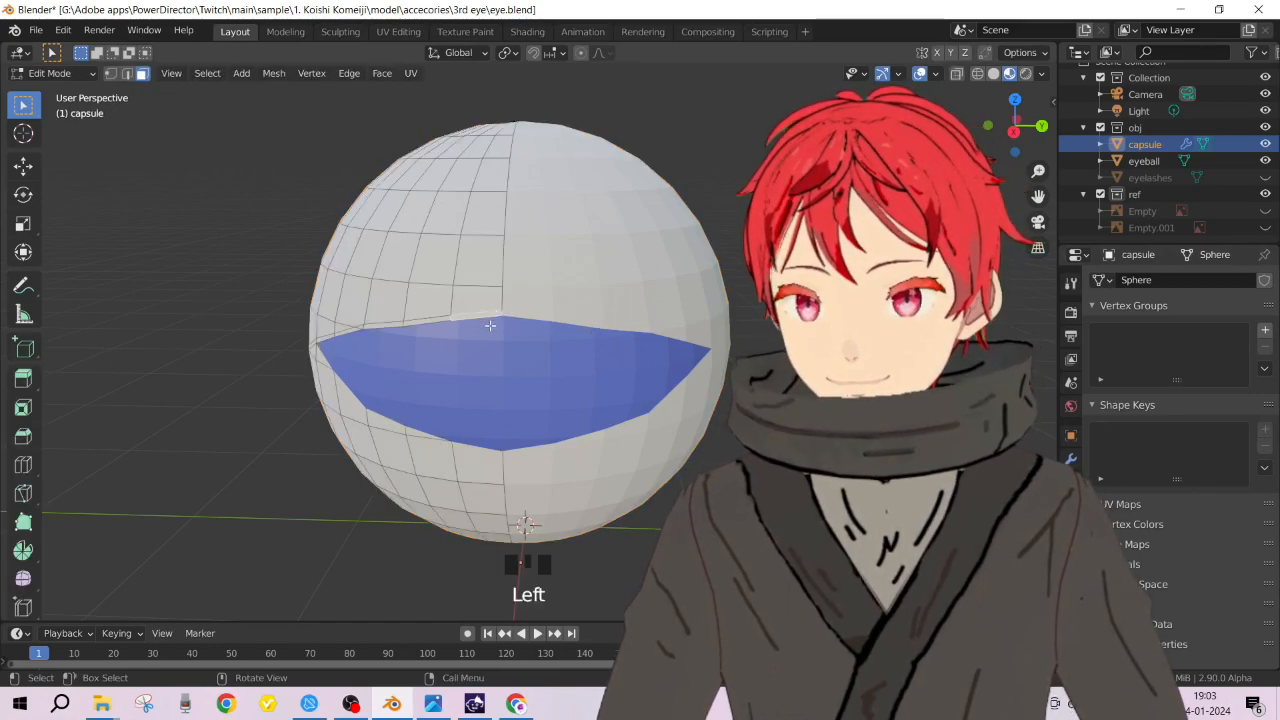
key("2")
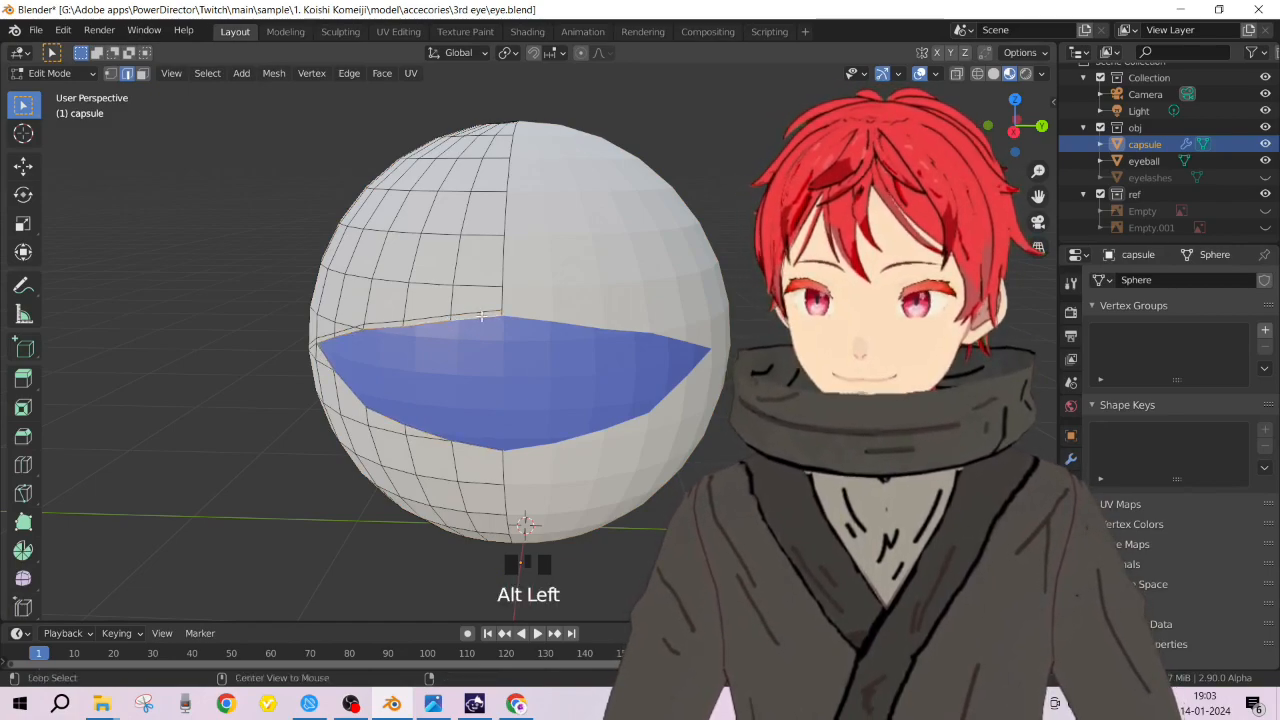
middle_click_drag(484, 327, 445, 320)
scroll(441, 319, "up", 2)
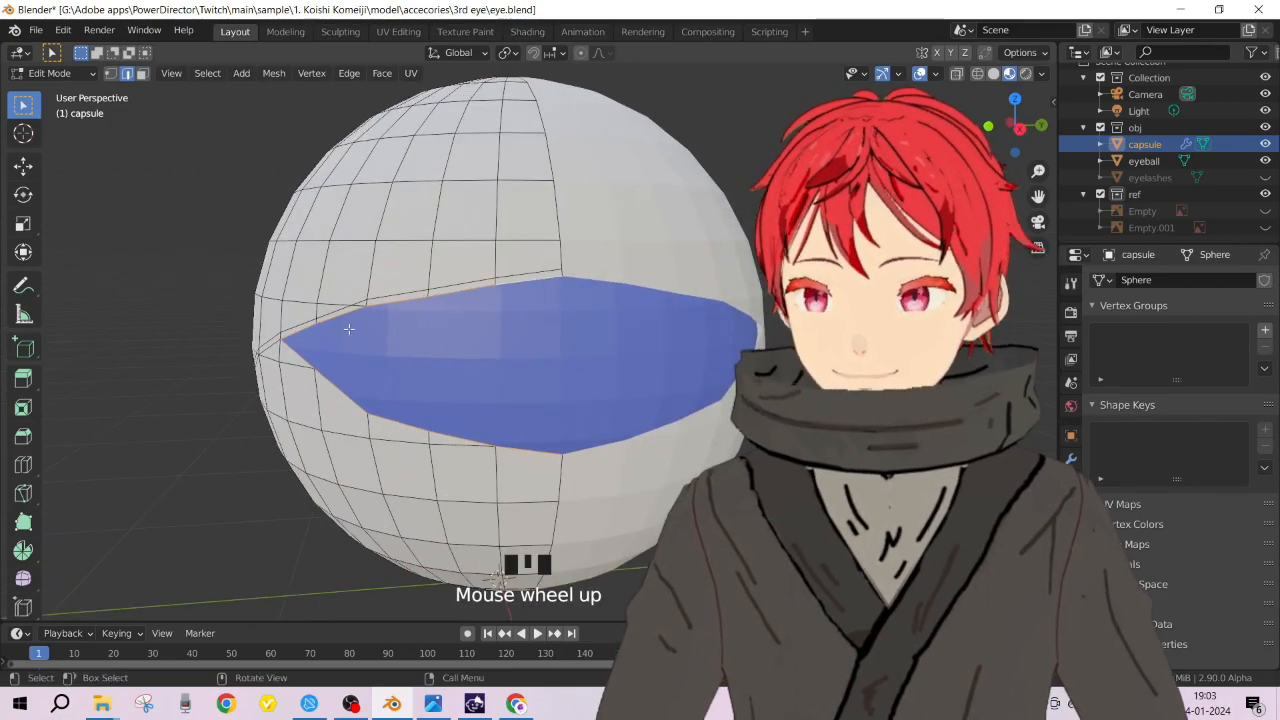
key("f")
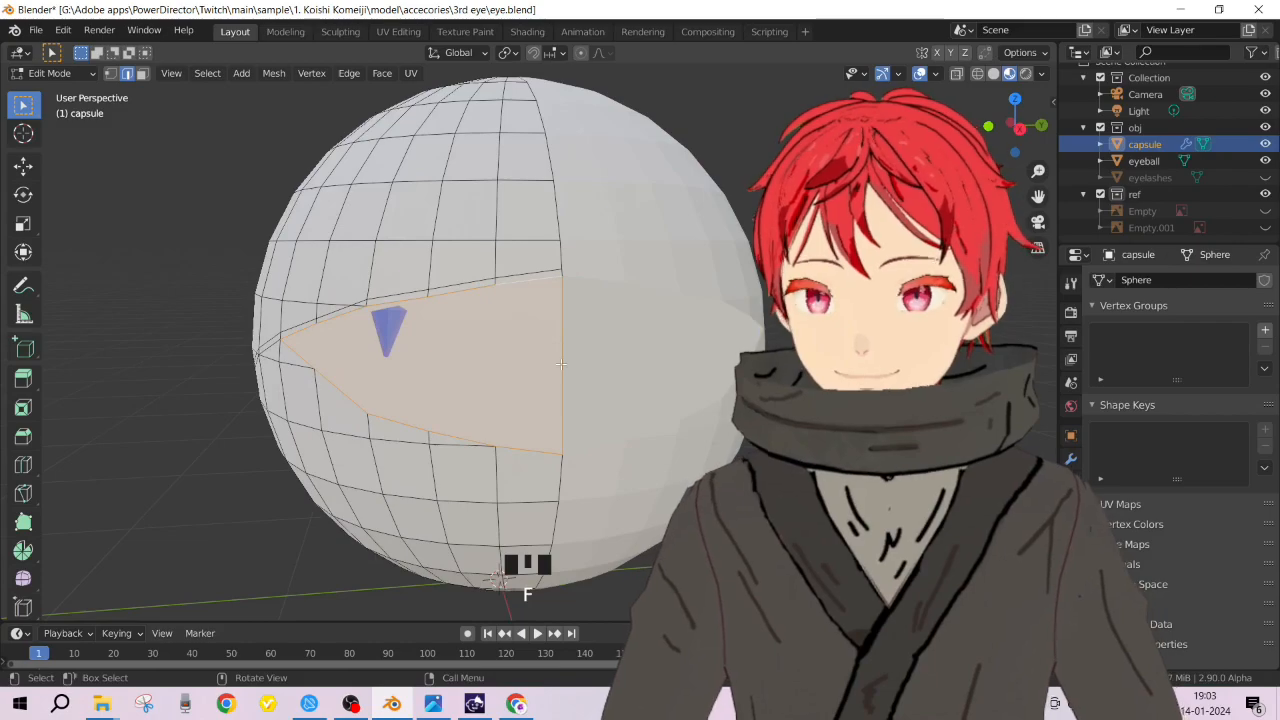
scroll(567, 415, "down", 2)
middle_click_drag(521, 409, 455, 394)
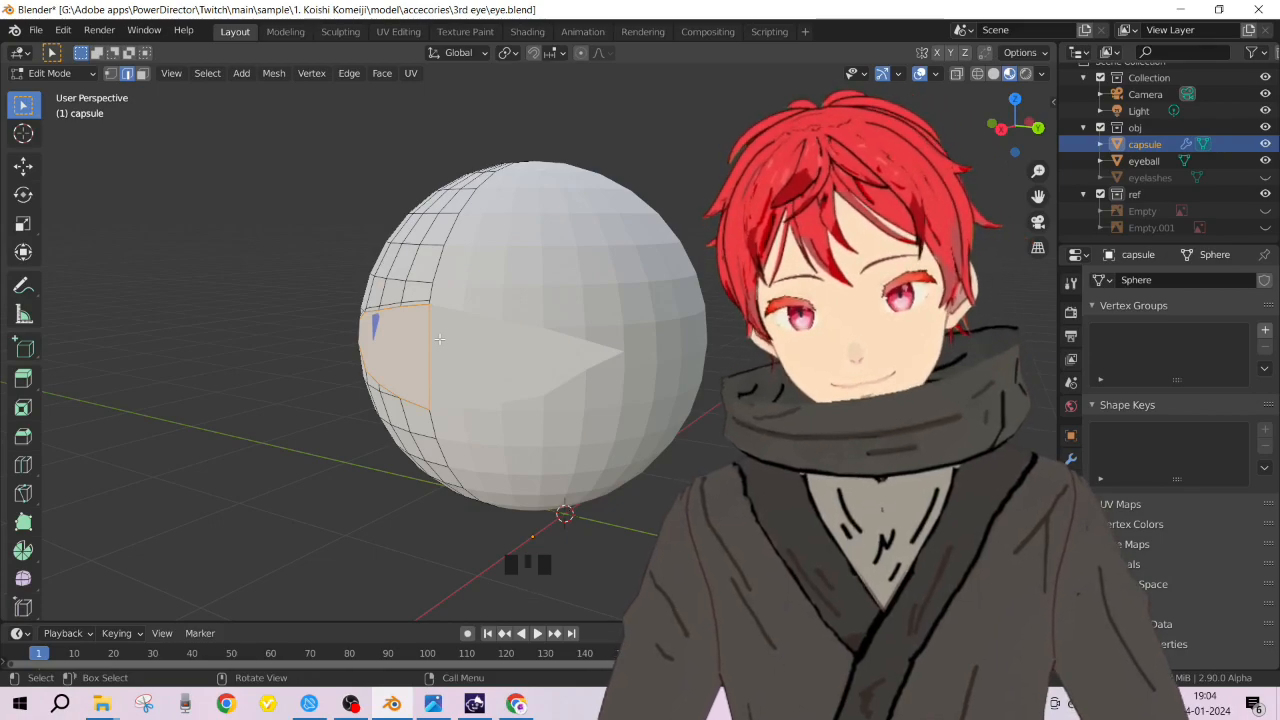
left_click(439, 339)
middle_click_drag(439, 339, 687, 361)
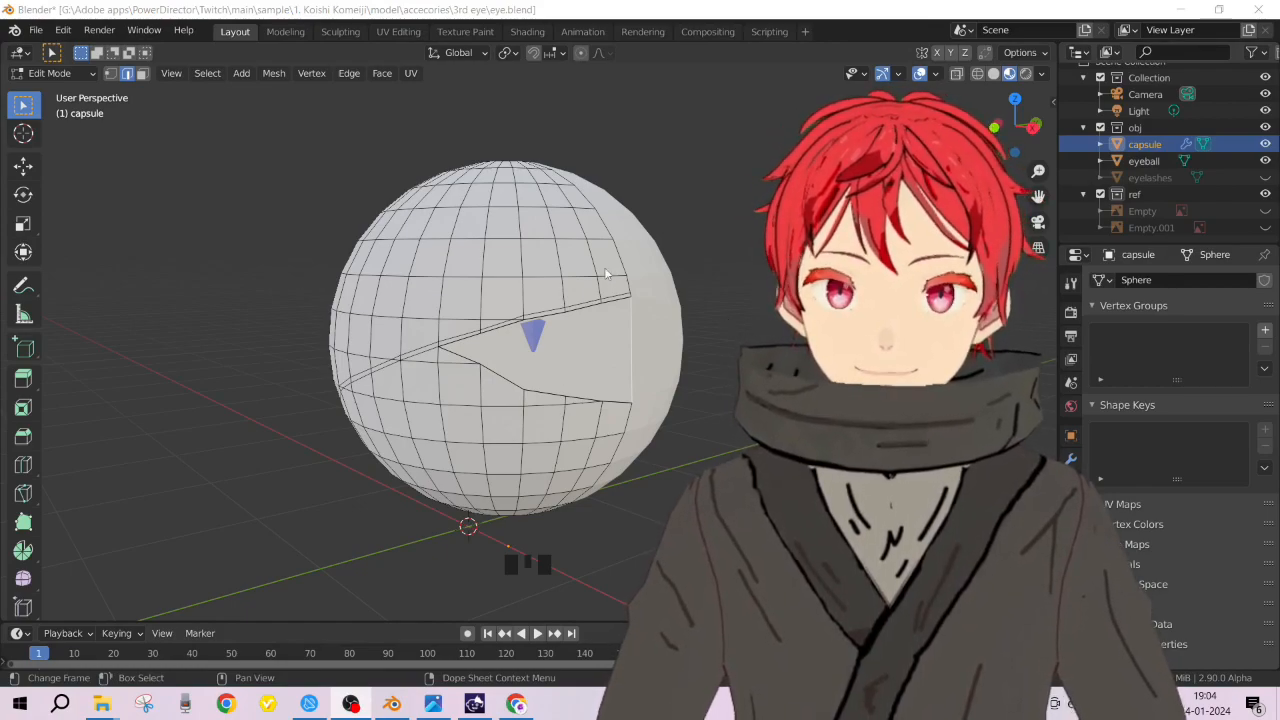
left_click(150, 265)
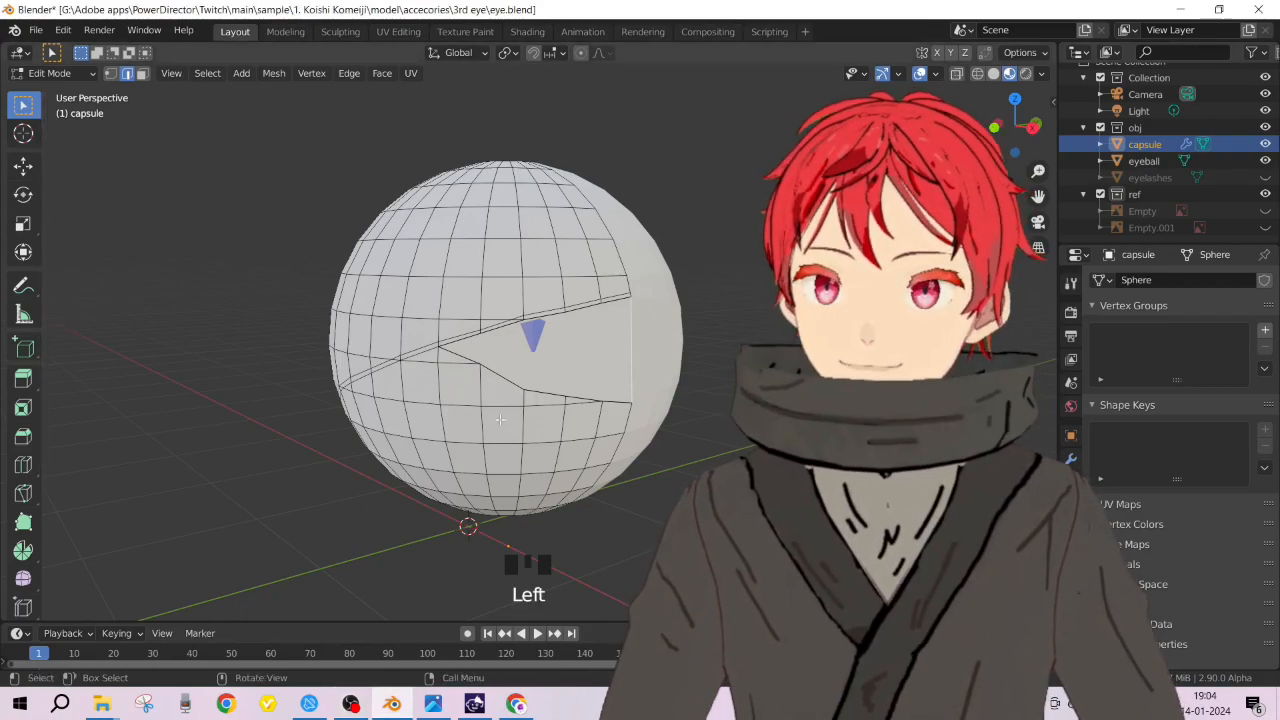
Step: Move the eyeball slightly inward along the X axis so it stays behind the face filling the eye opening
key("Tab")
left_click(533, 330)
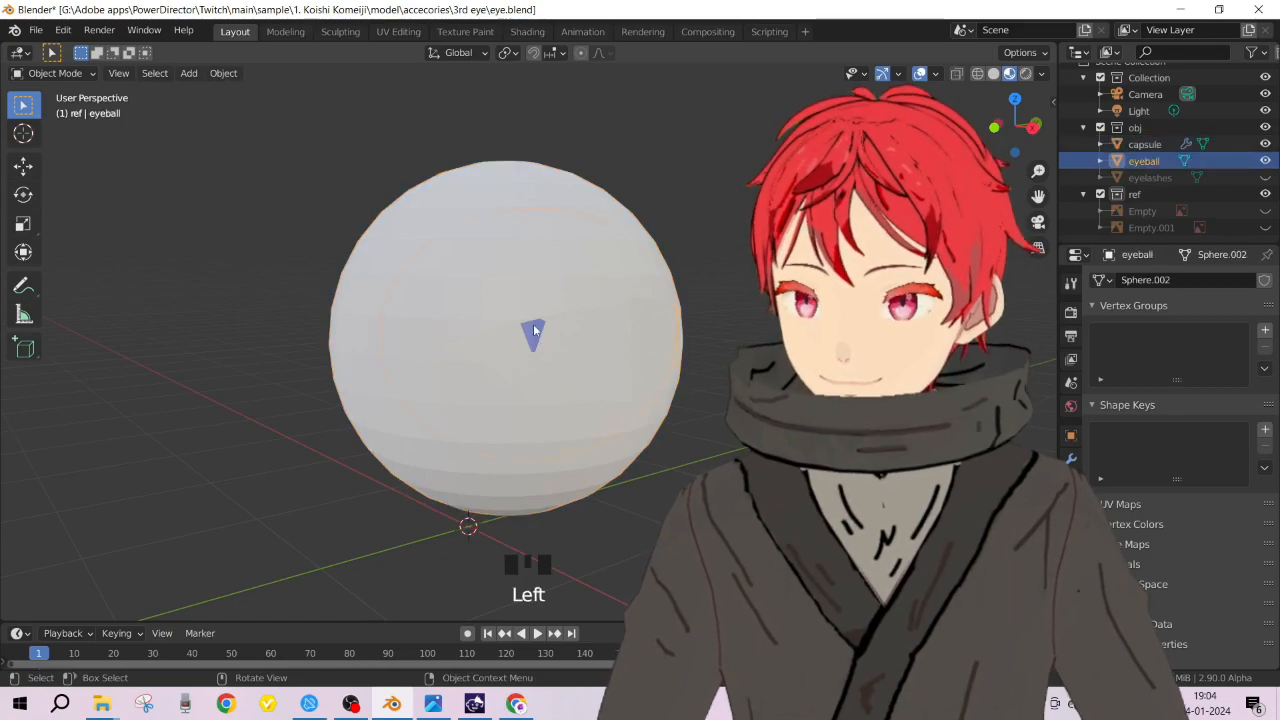
key("g")
key("x")
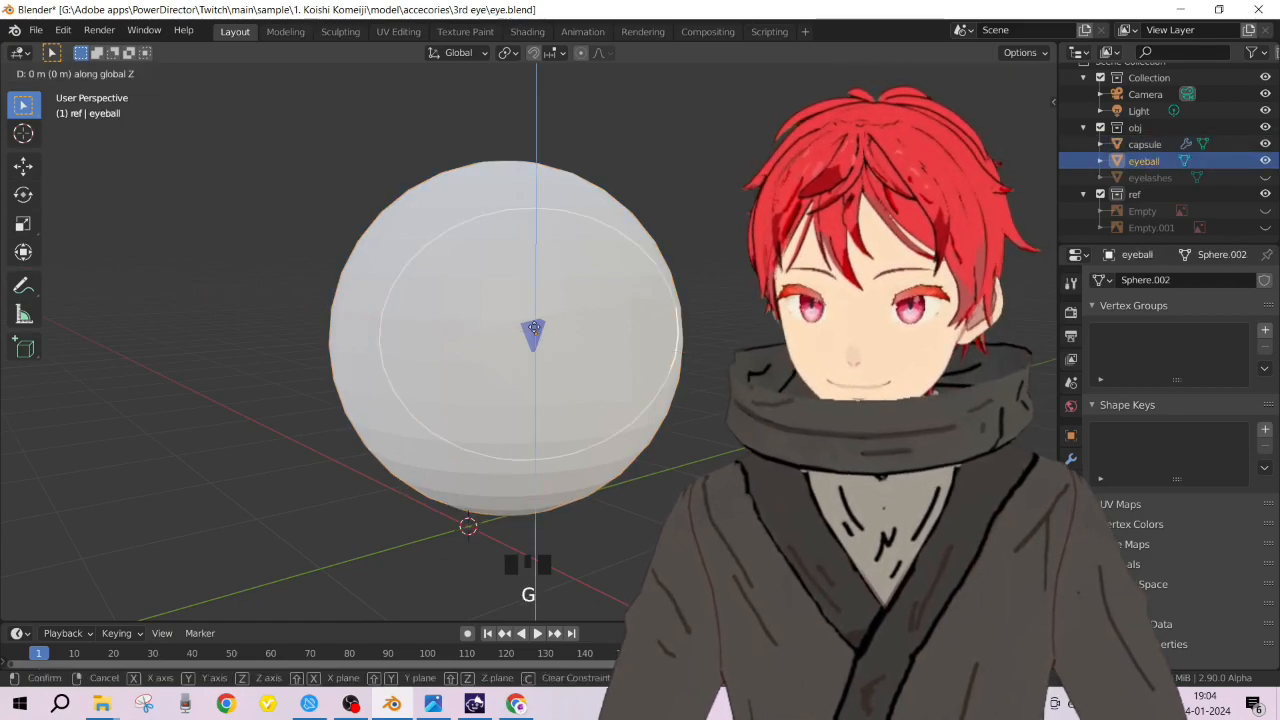
left_click(530, 325)
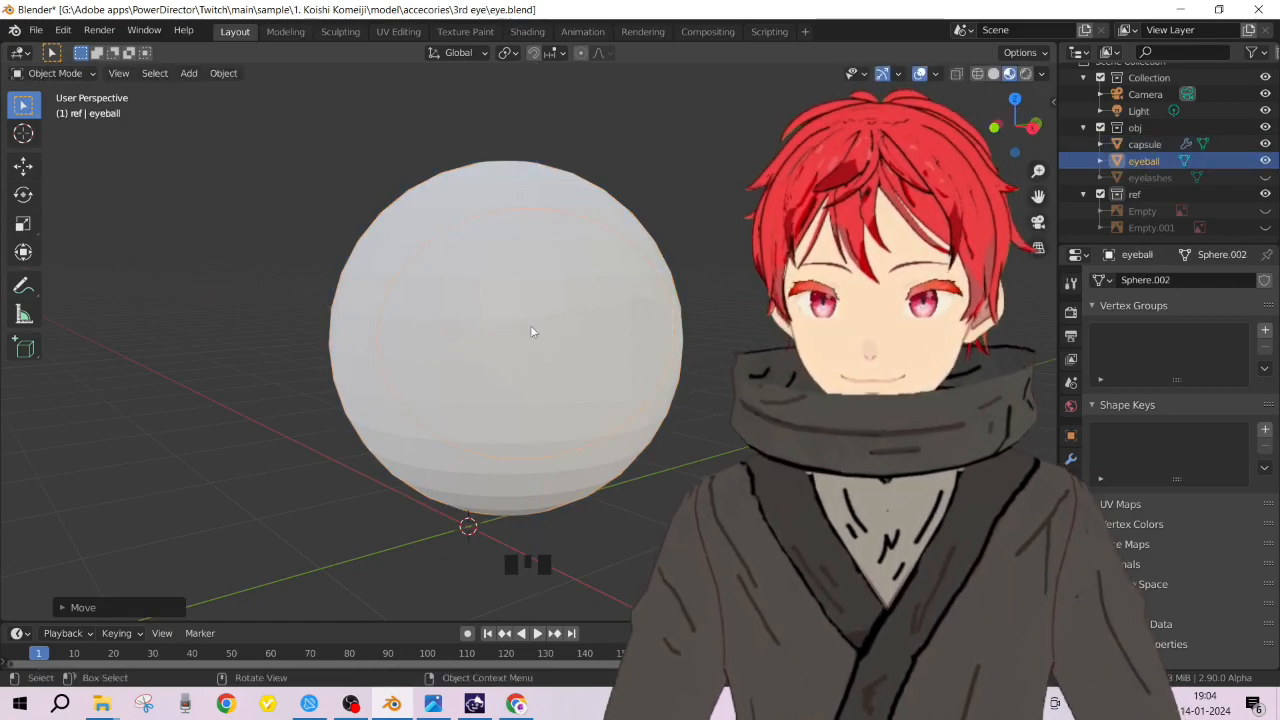
Step: Edit the capsule mesh and hide the face that fills the eye opening
middle_click_drag(480, 319, 409, 323)
left_click(543, 343)
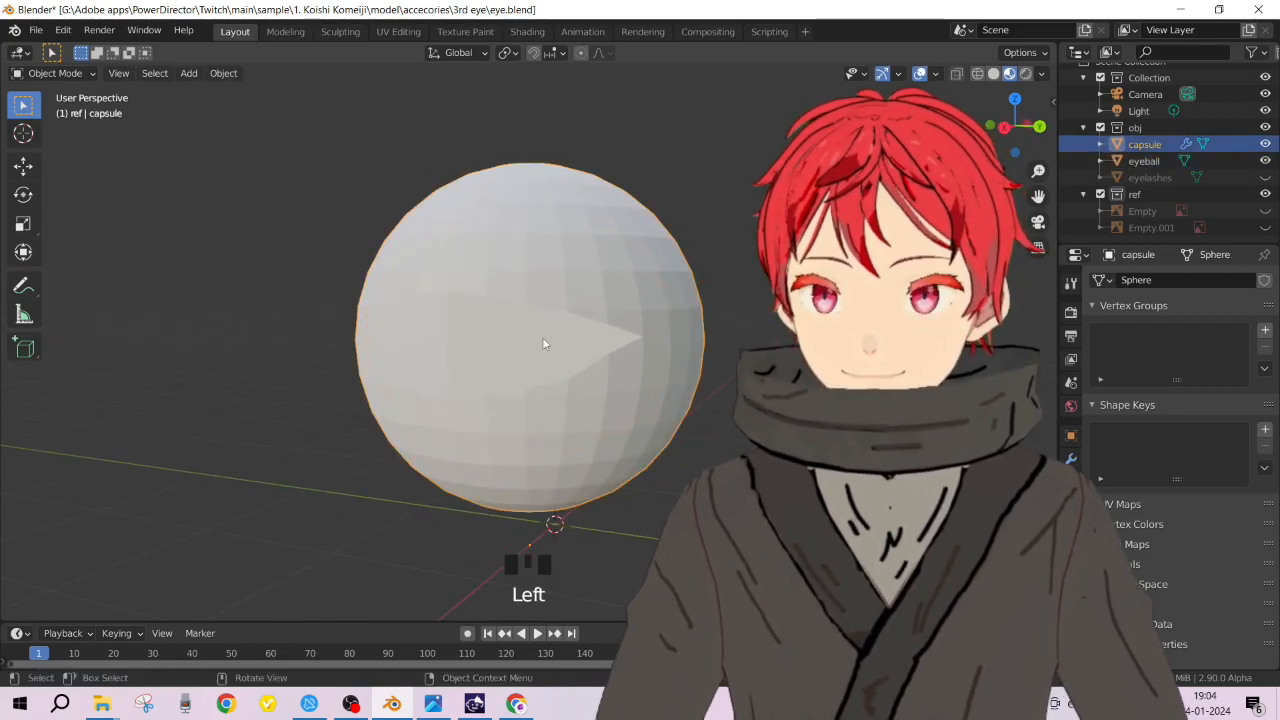
key("Tab")
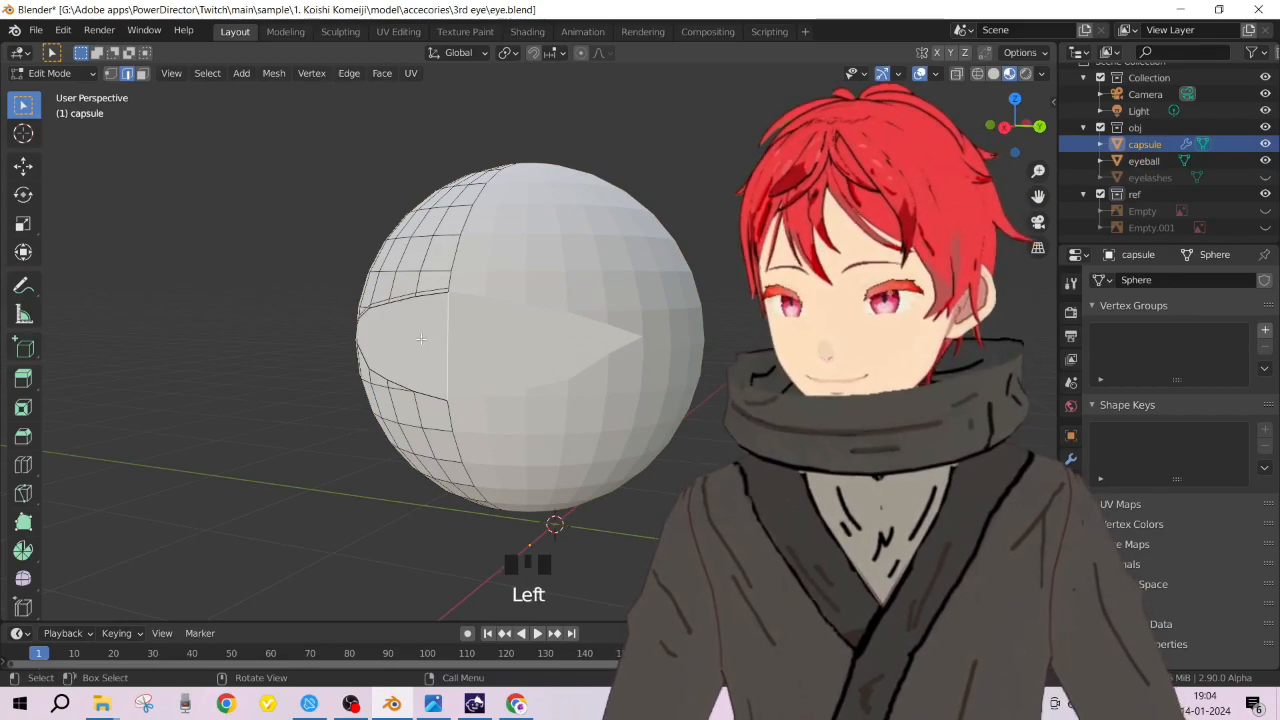
key("3")
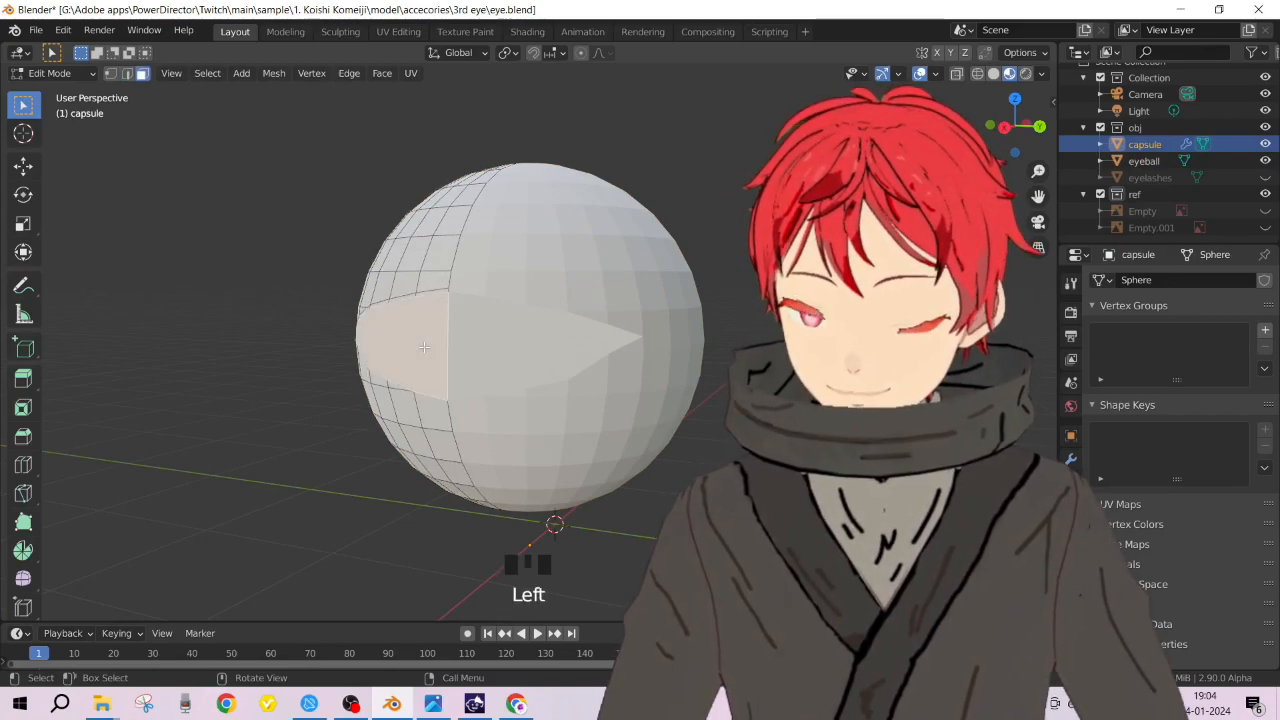
key("h")
middle_click_drag(430, 345, 516, 323)
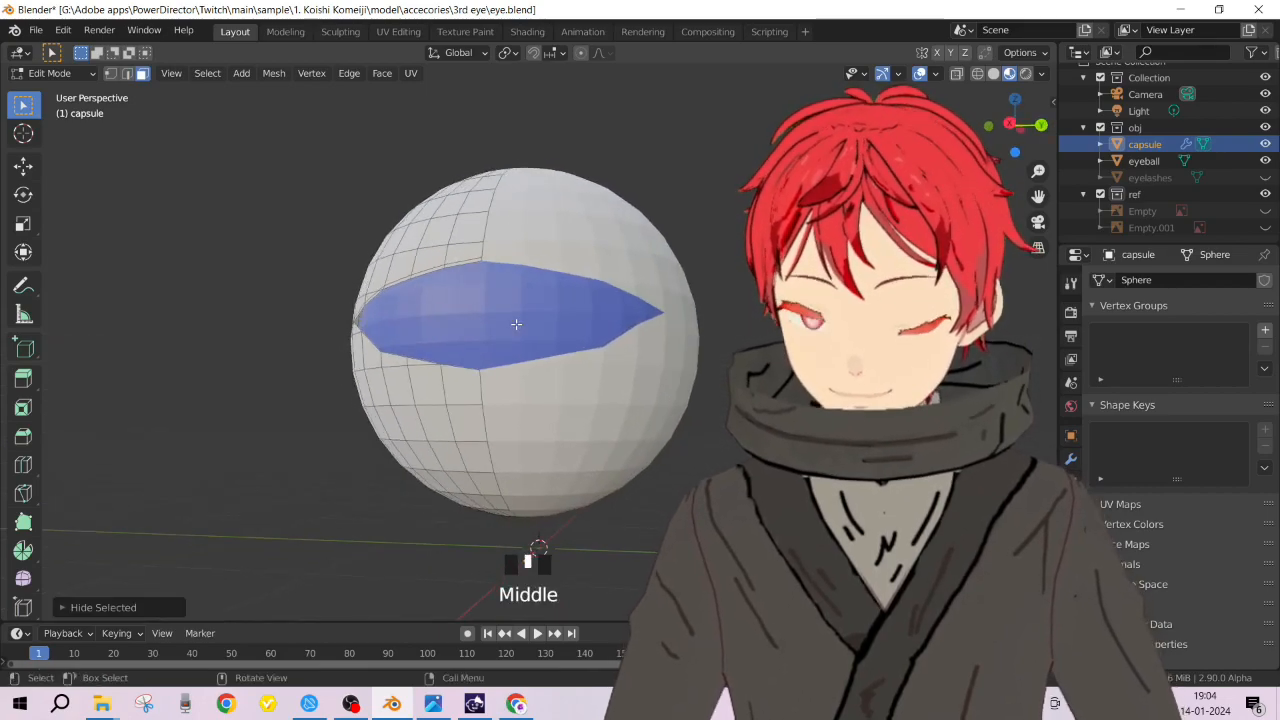
Step: Reveal the hidden face over the capsule's eye opening, return to Object Mode, and add a Basis shape key to the capsule
key("alt+h")
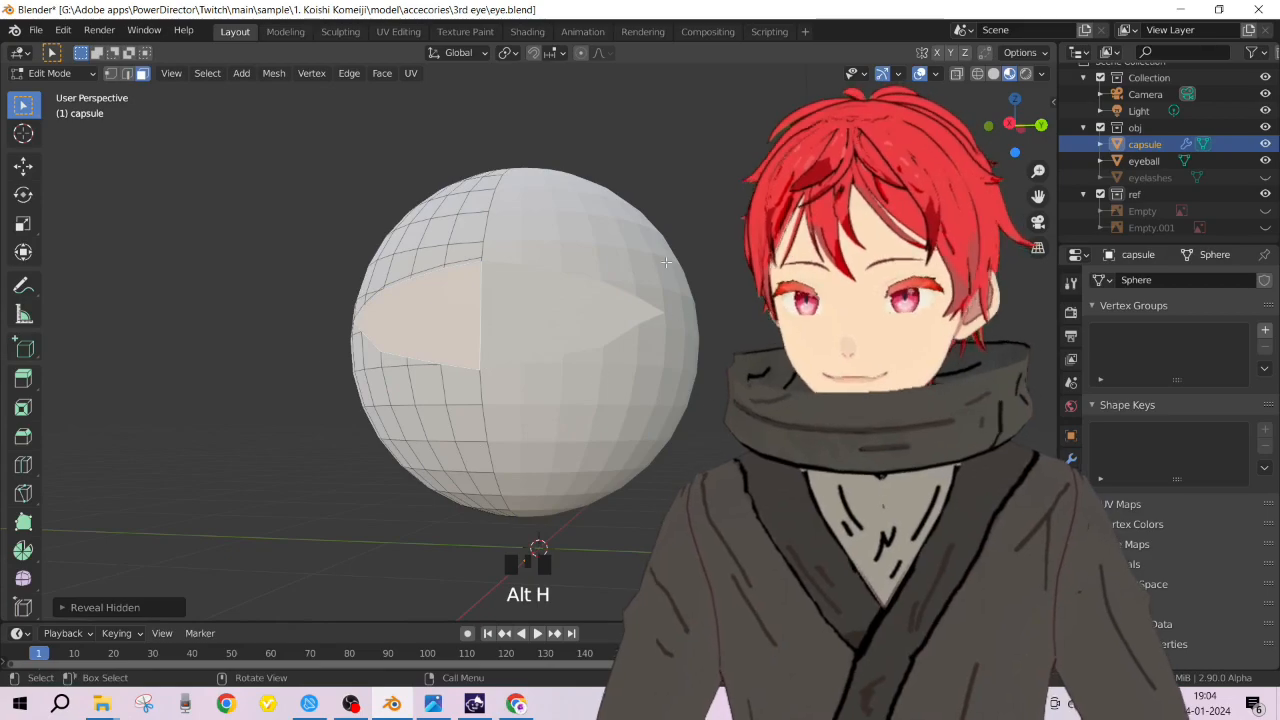
key("Tab")
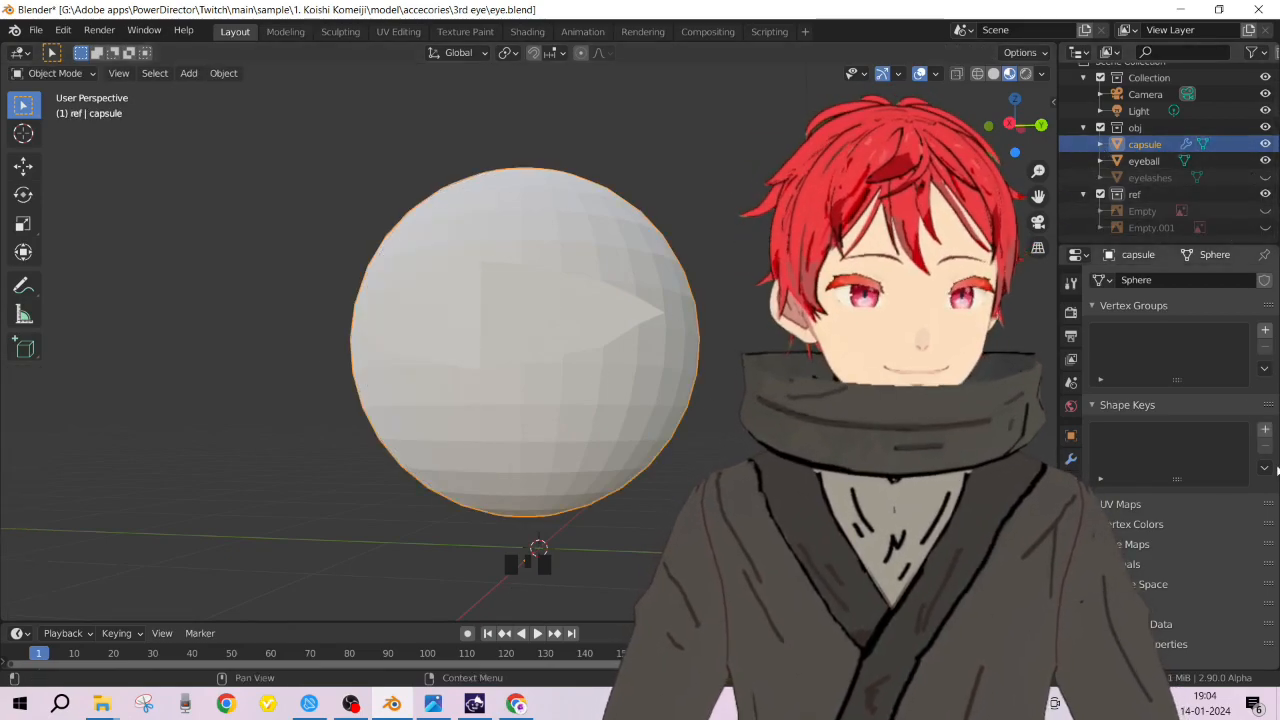
left_click(1266, 429)
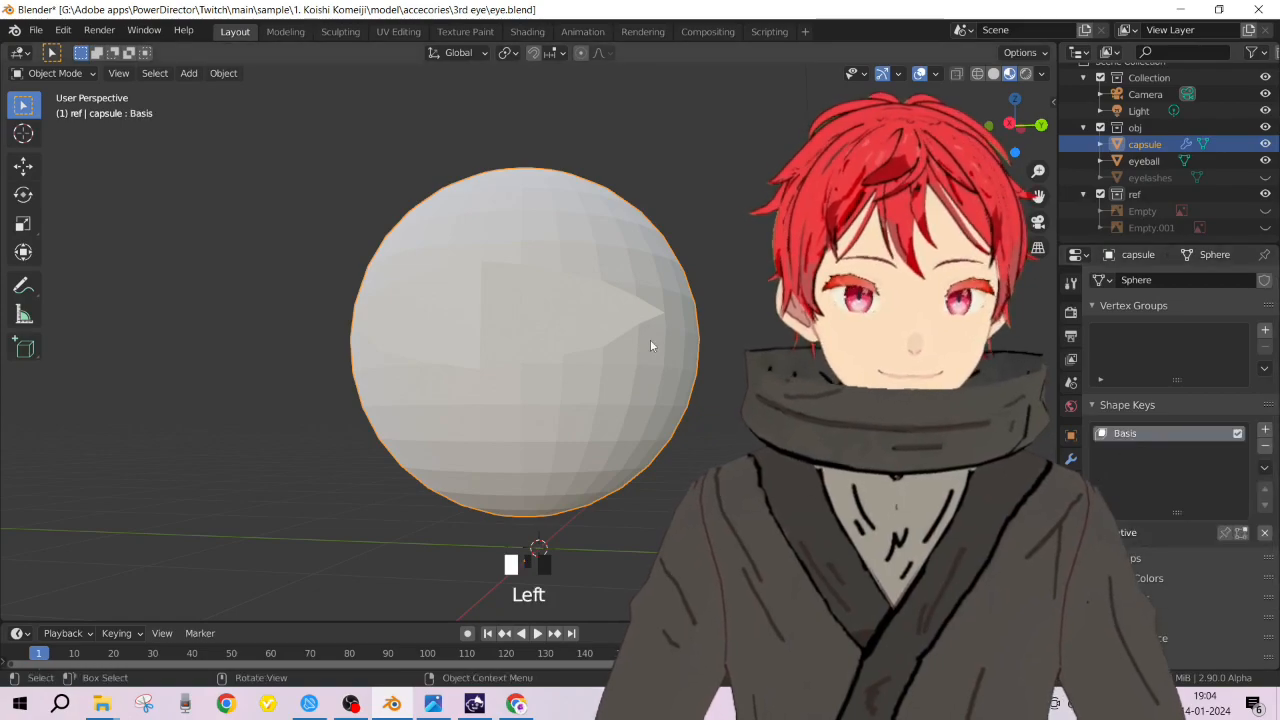
middle_click_drag(450, 350, 485, 365)
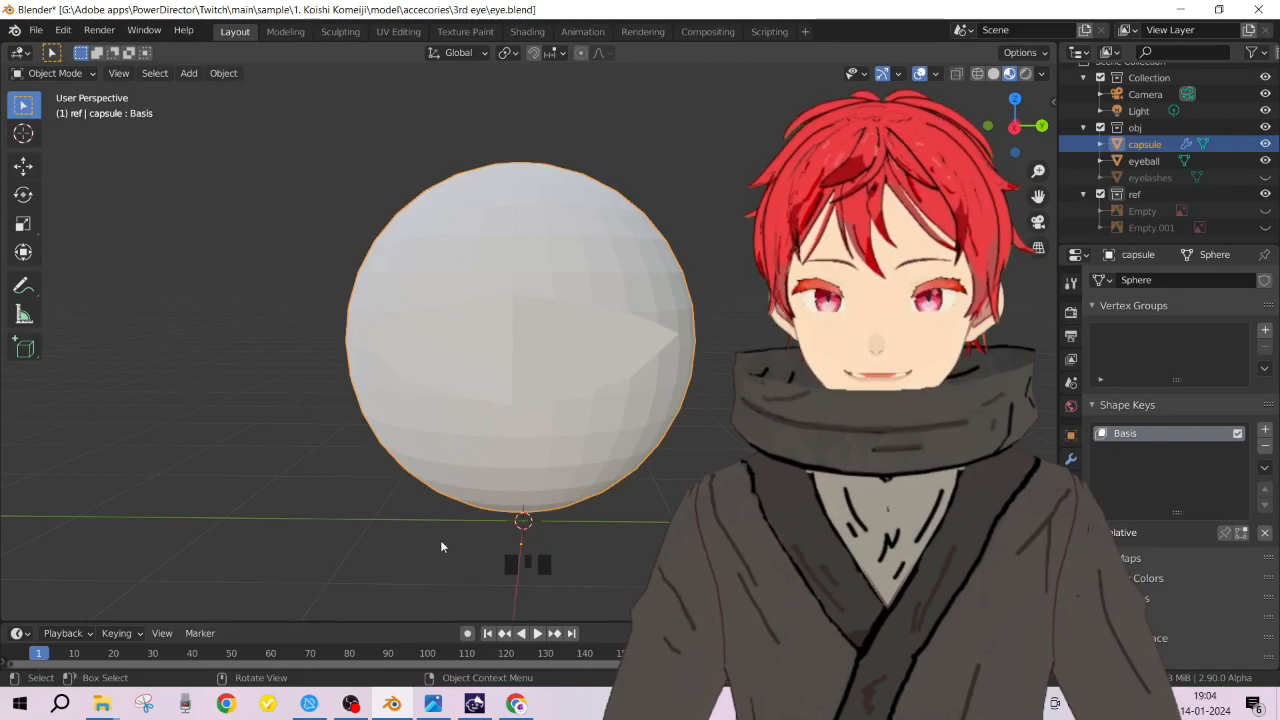
Step: Switch to the image viewer and examine the closed and open third eye in KoishiSmile.jpg and 3rd eye.jpg
left_click(433, 704)
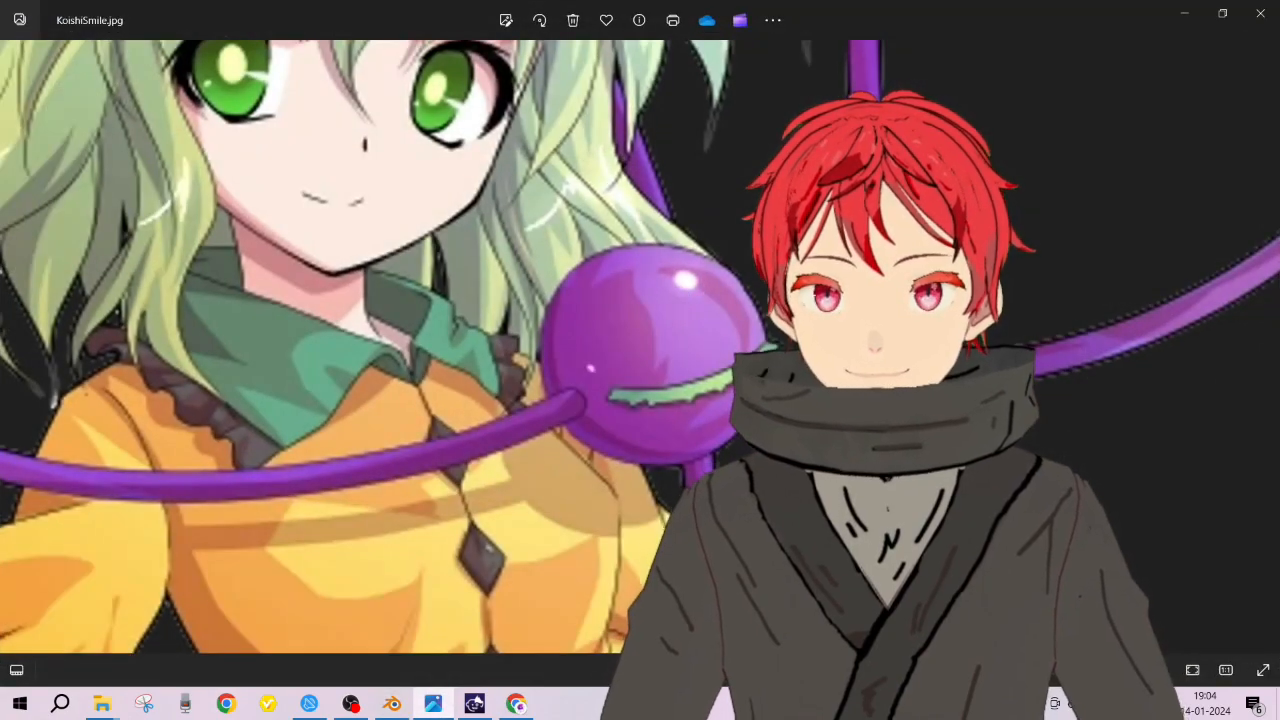
left_click(1170, 20)
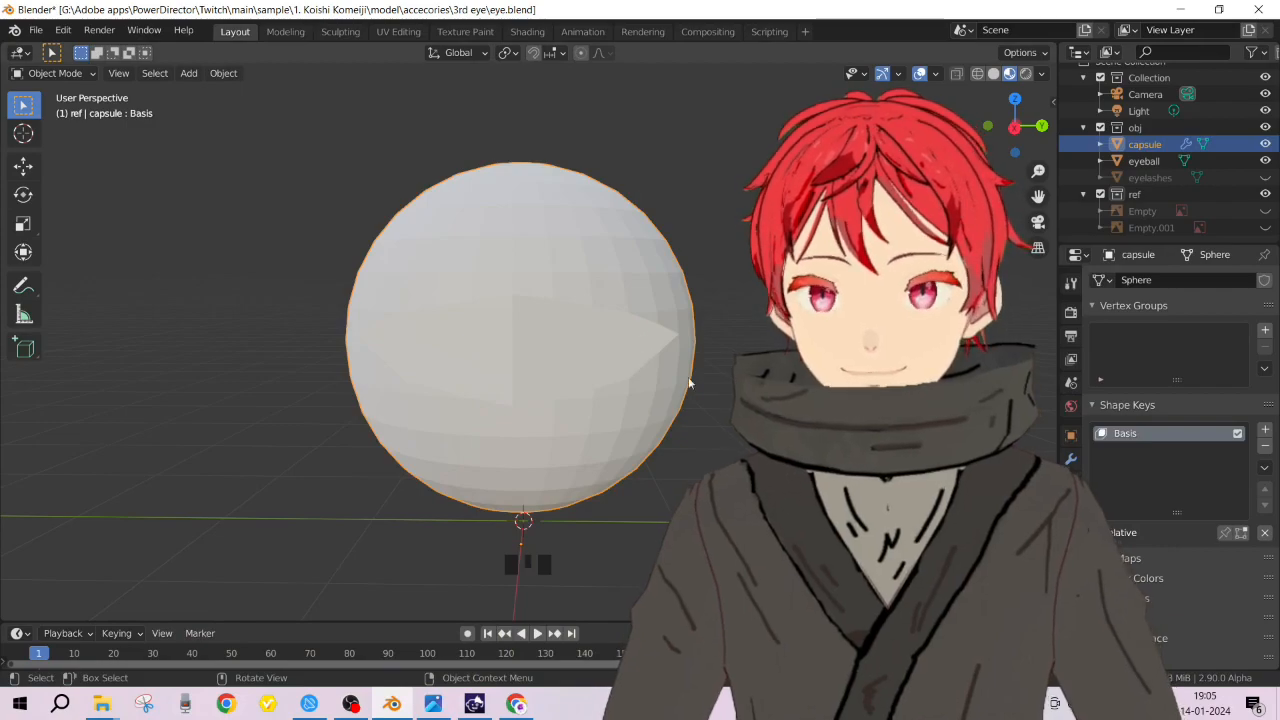
left_click(433, 704)
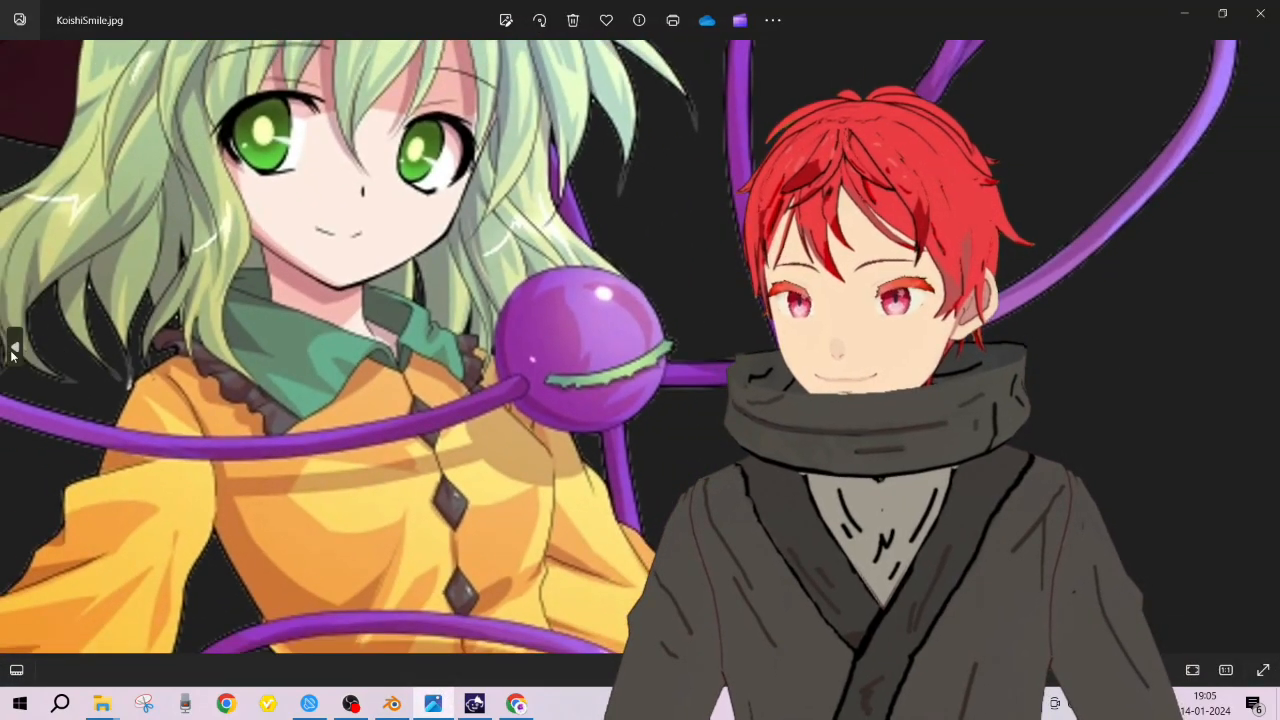
left_click(15, 346)
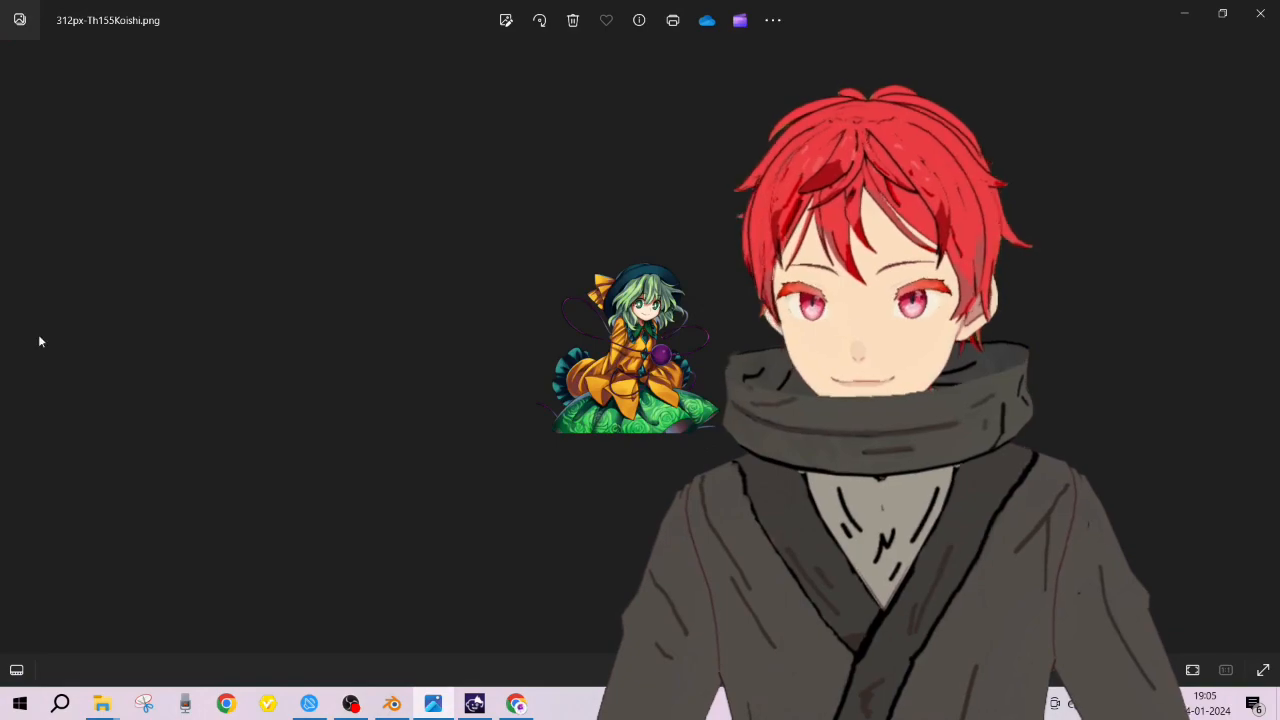
left_click(12, 352)
scroll(780, 160, "up", 5)
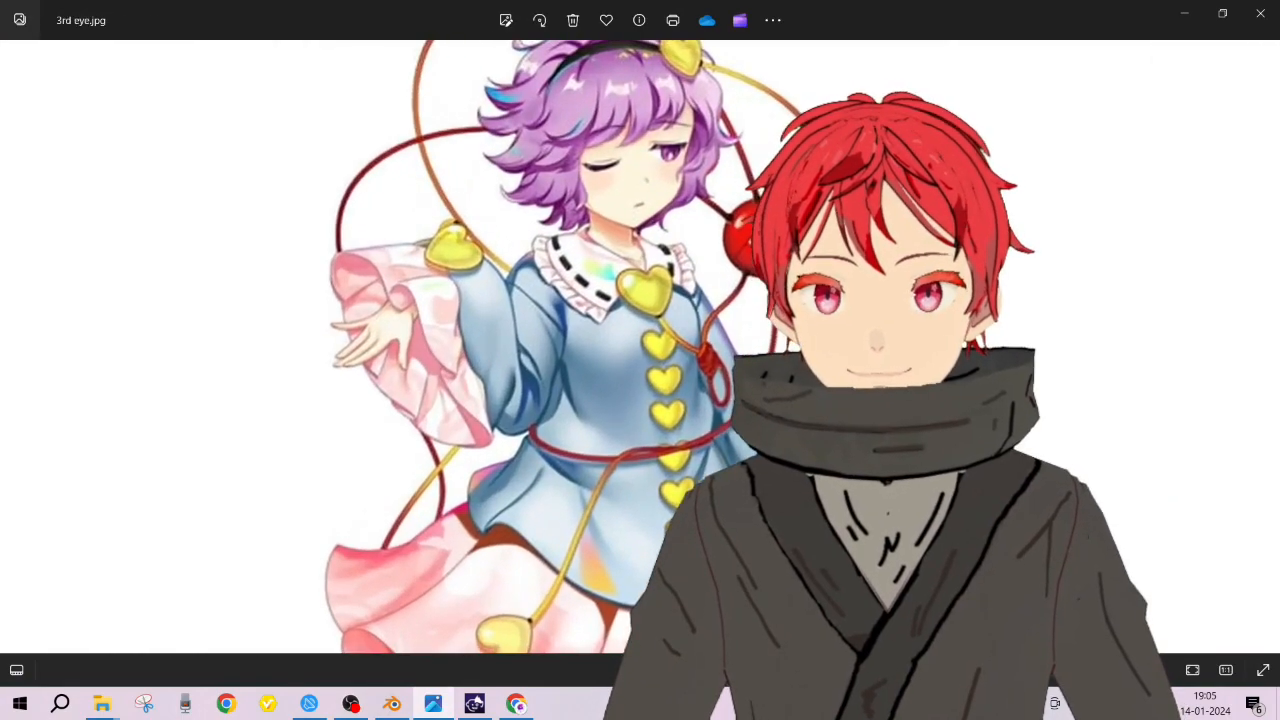
scroll(706, 309, "up", 3)
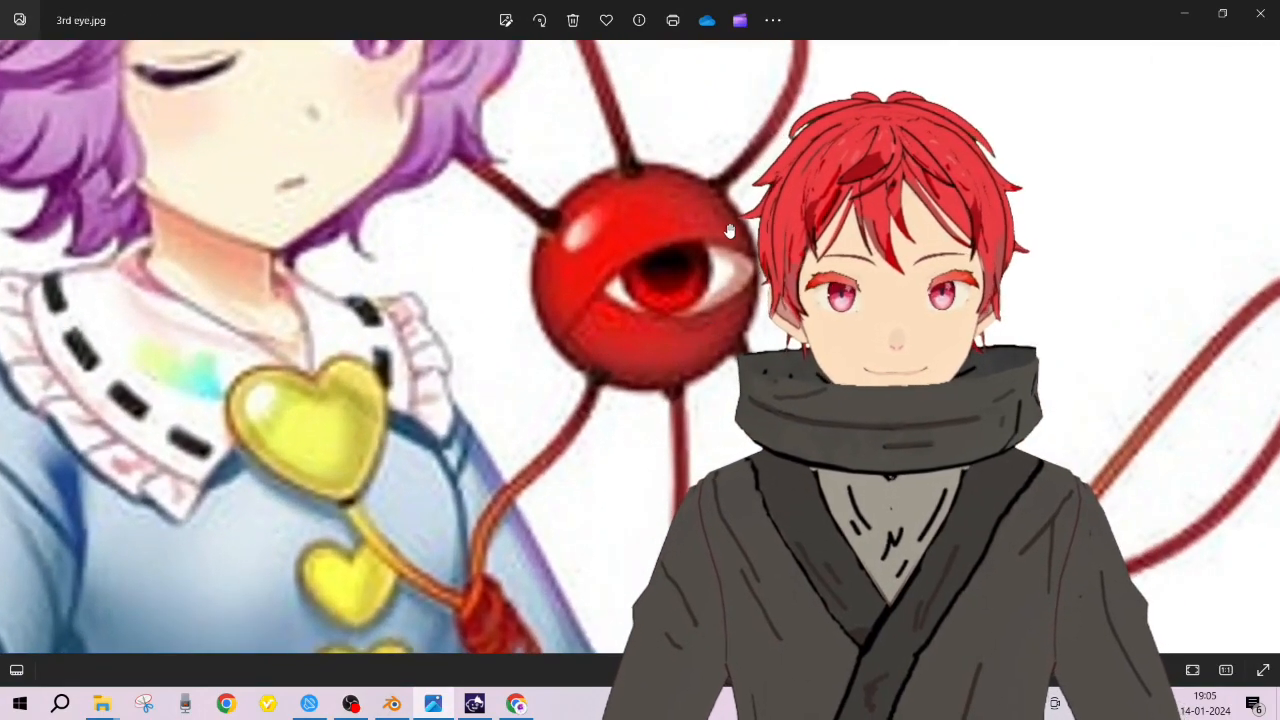
left_click(1190, 22)
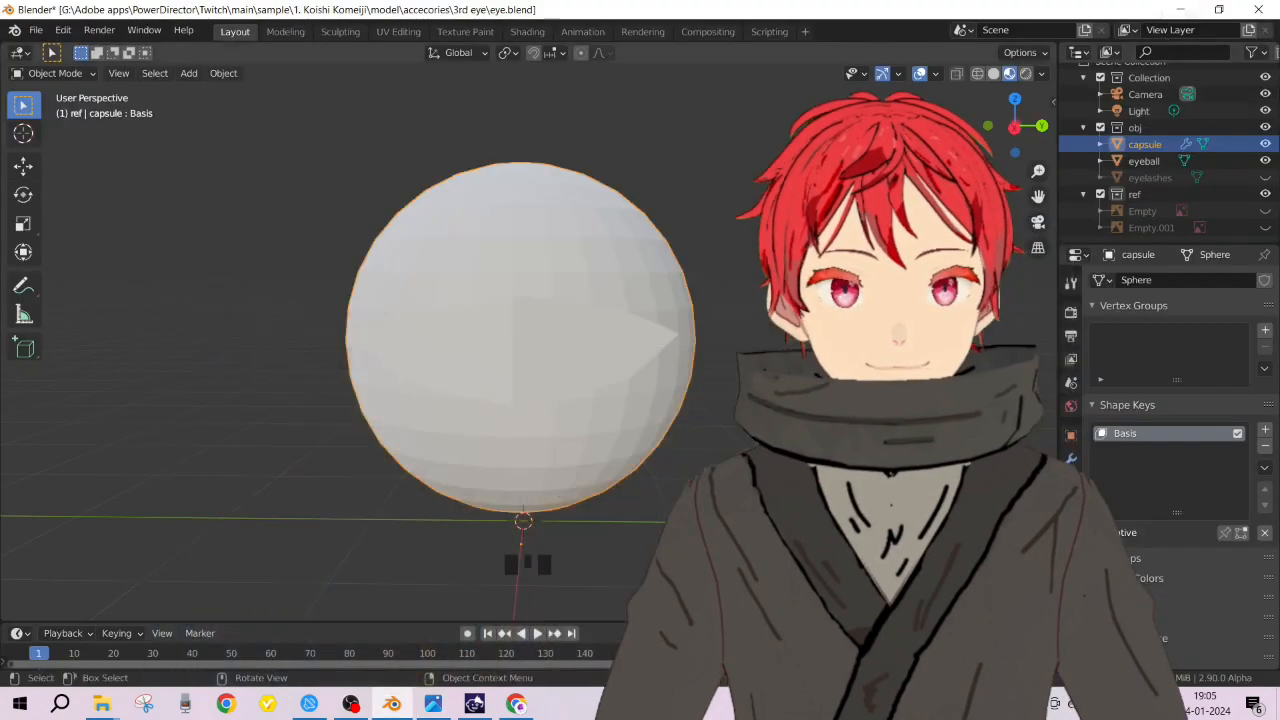
Step: Unhide the eyelashes object, select it, and move it away from its current place beside the capsule
left_click(1266, 177)
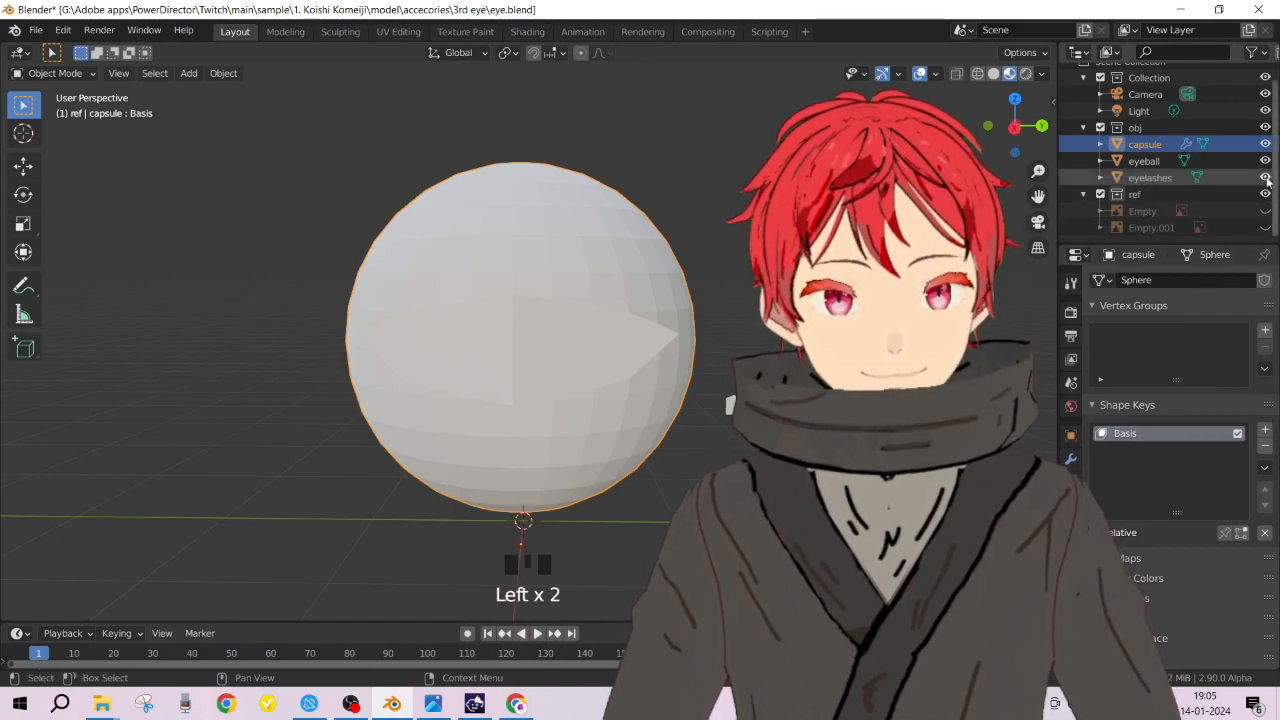
left_click(1266, 177)
left_click(731, 404)
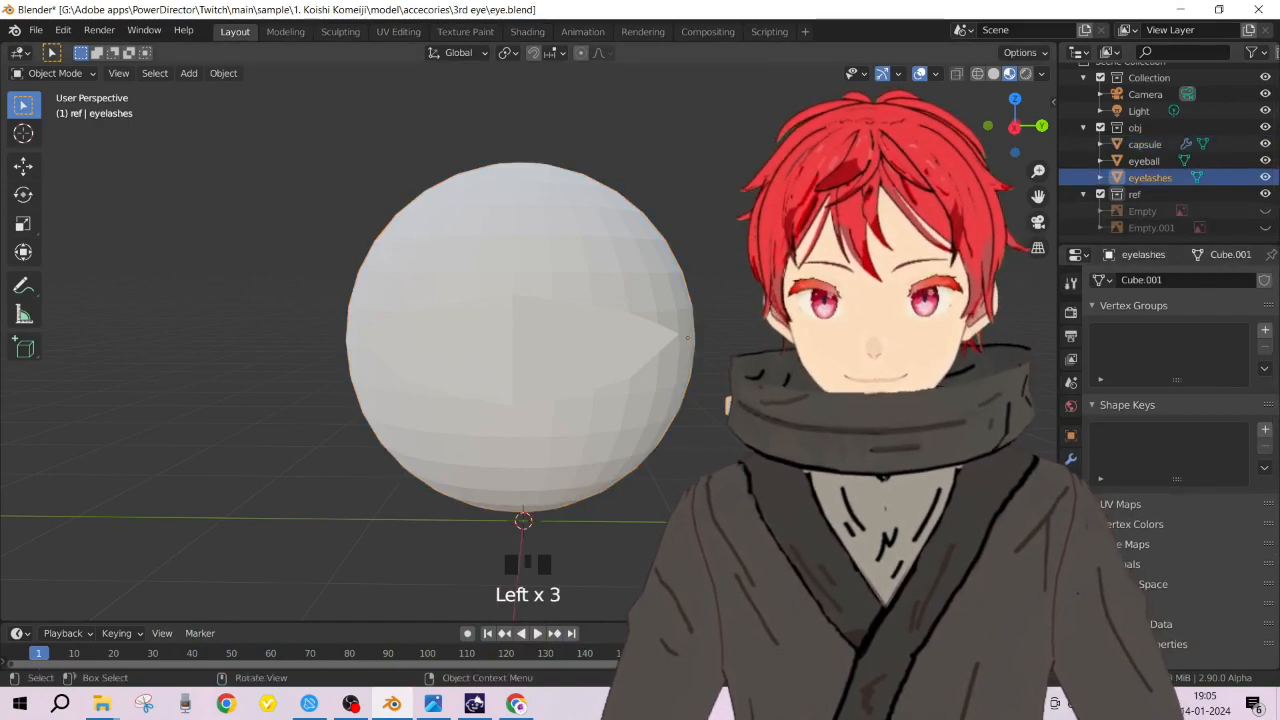
left_click(605, 248)
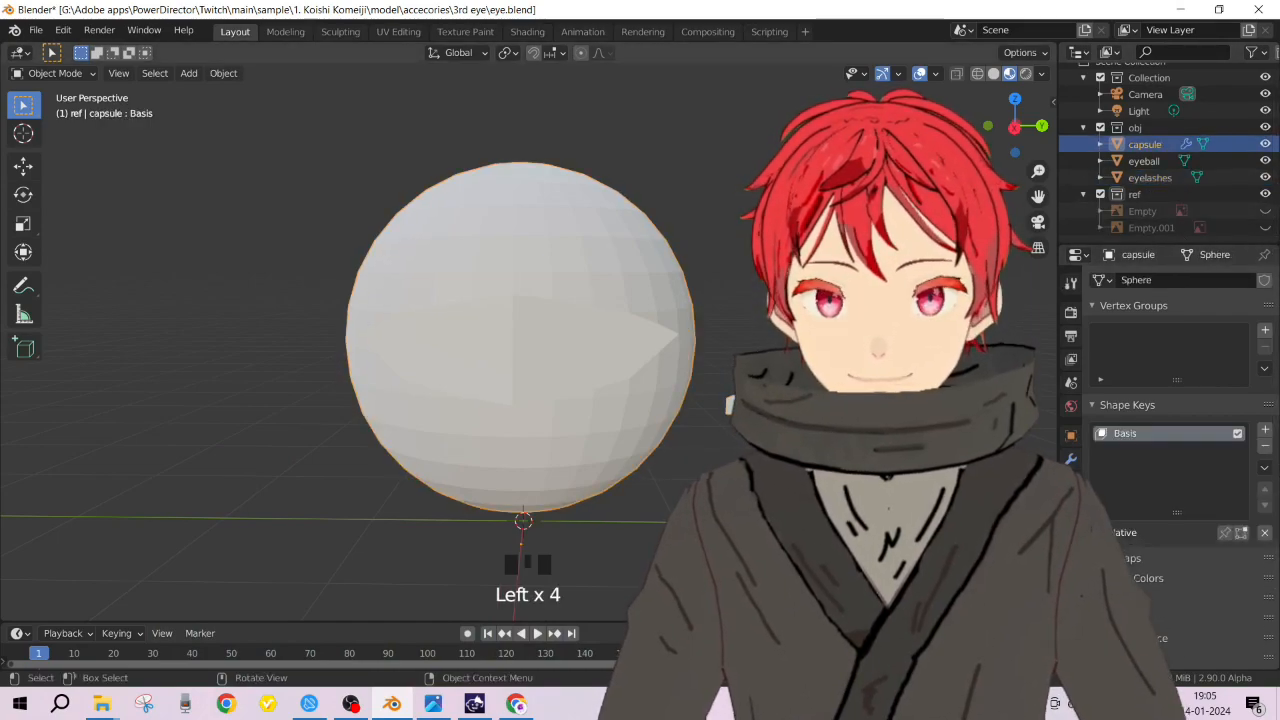
left_click(605, 248)
key("g")
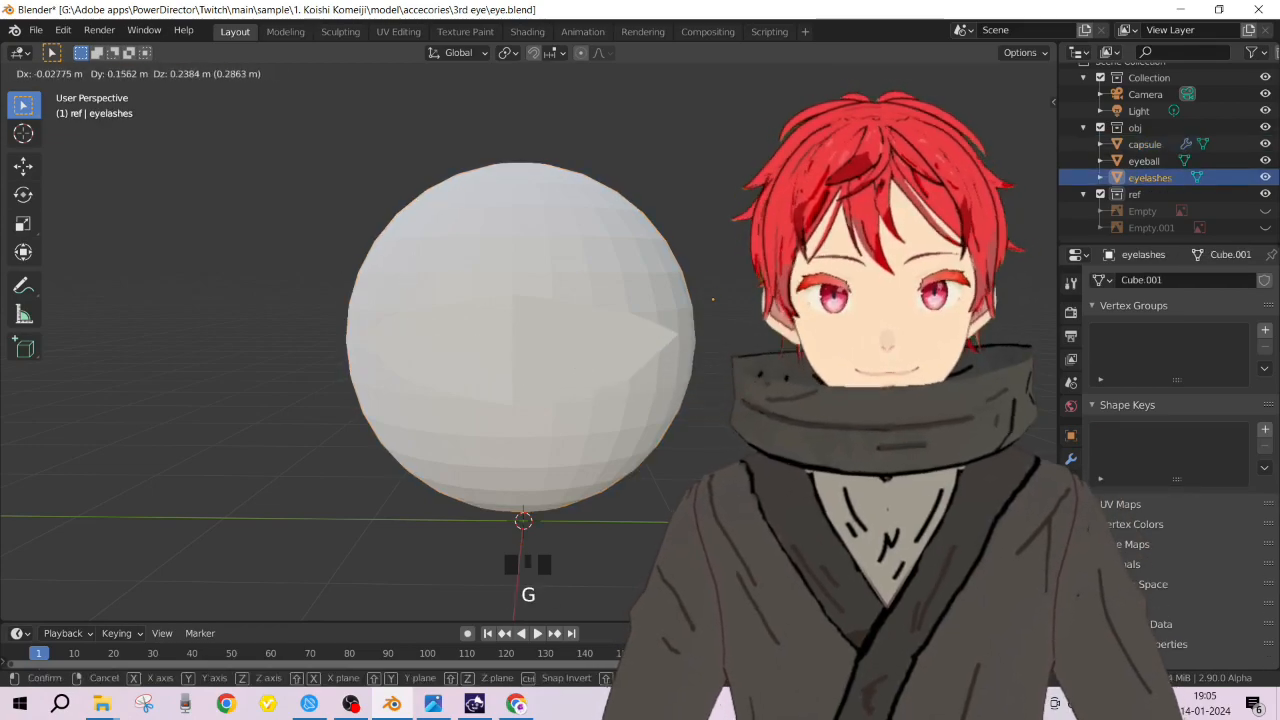
left_click(892, 385)
Step: Hide the eyeball object and move the eyelashes closer to the front of the capsule
left_click(1265, 161)
middle_click_drag(700, 330, 560, 345)
key("g")
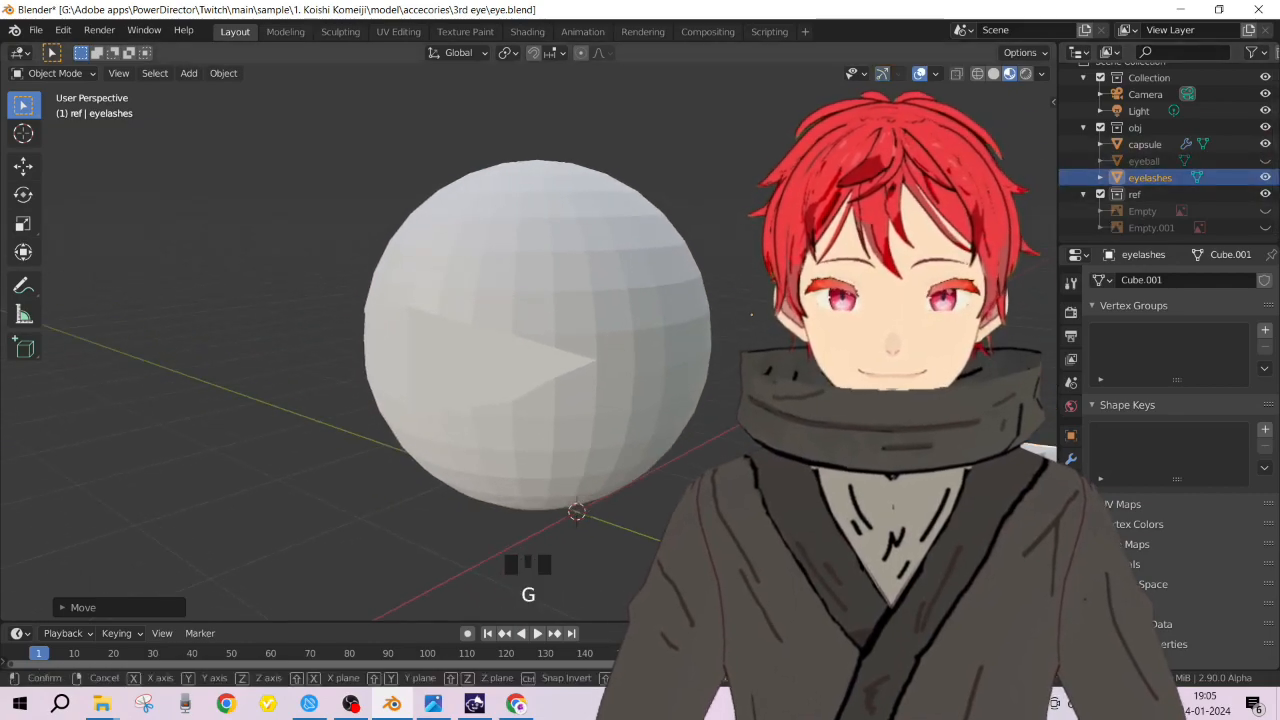
left_click(492, 356)
middle_click_drag(492, 356, 606, 351)
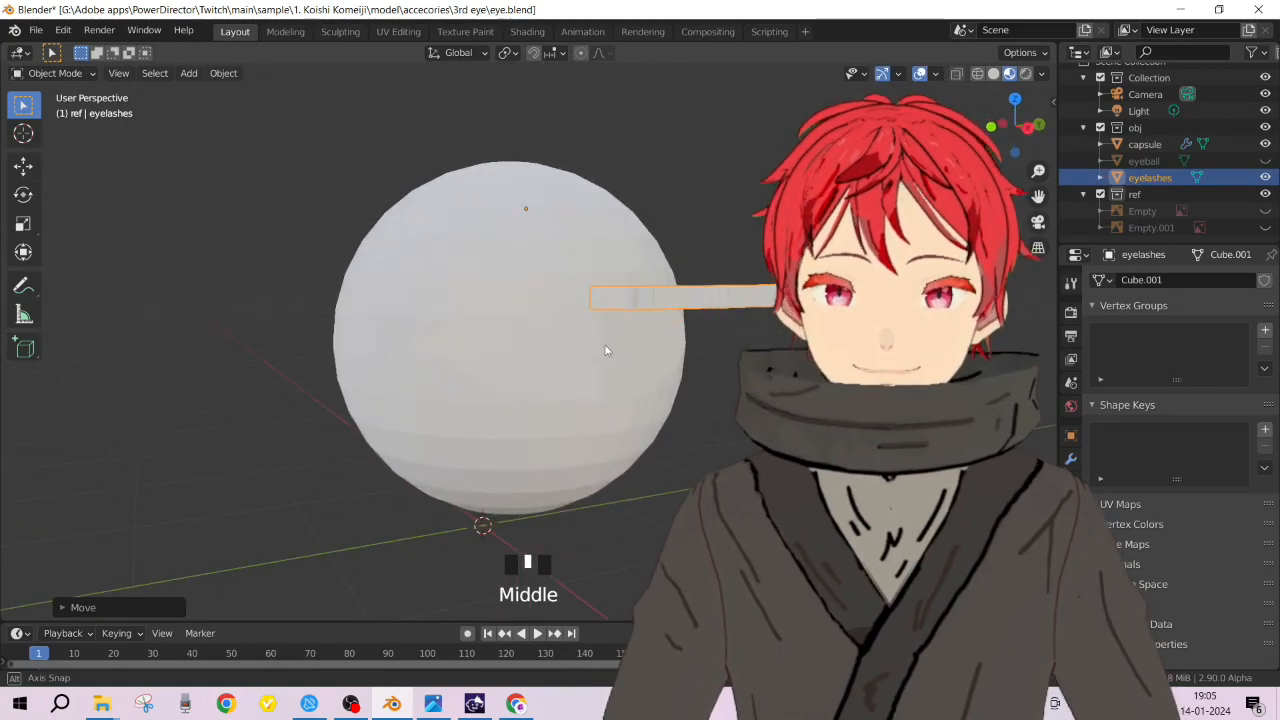
scroll(606, 351, "up", 1)
Step: Switch to the image viewer, examine the green eyelashes on the closed third eye in KoishiSmile.jpg, and return to Blender
left_click(433, 703)
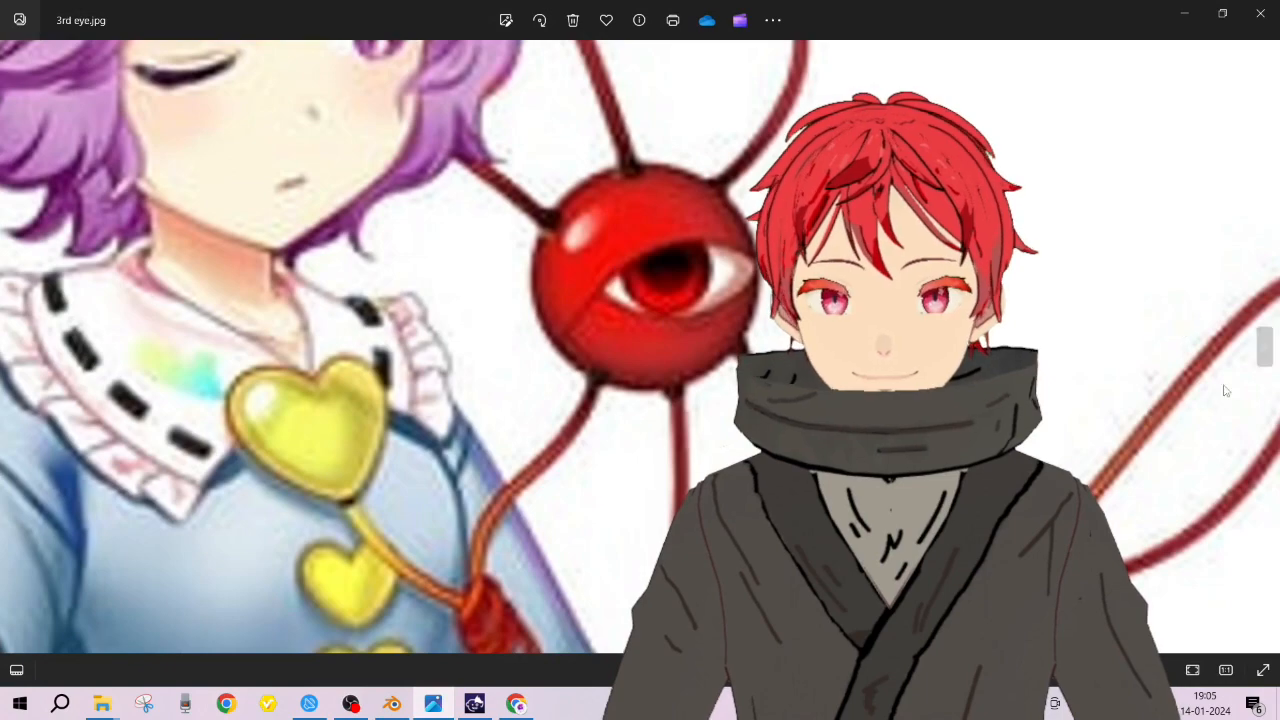
left_click(1264, 347)
scroll(718, 316, "up", 5)
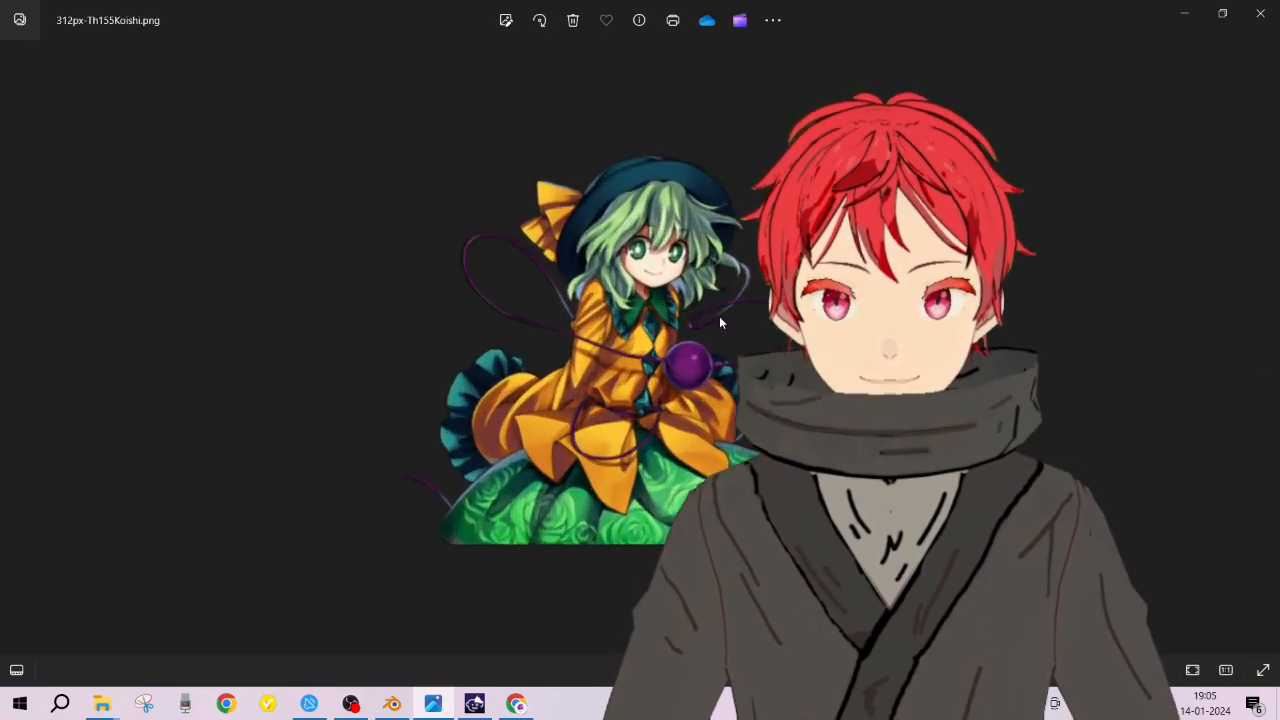
left_click(1250, 348)
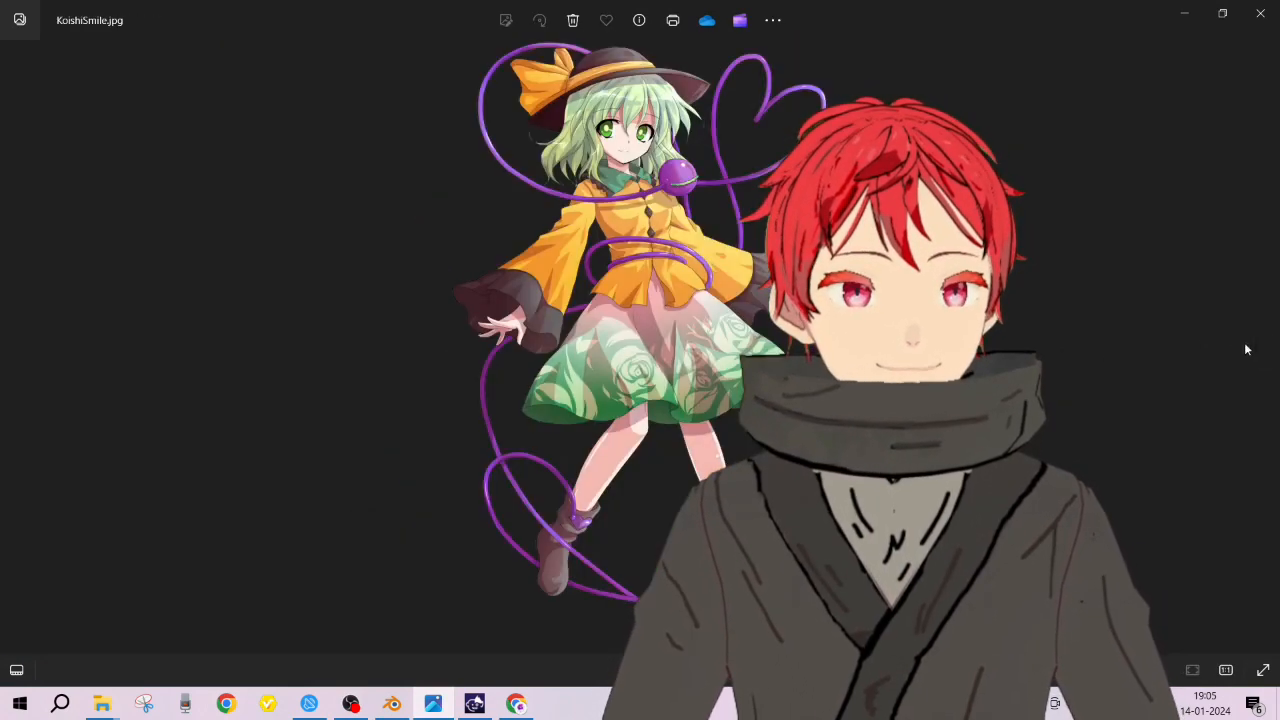
scroll(737, 143, "up", 5)
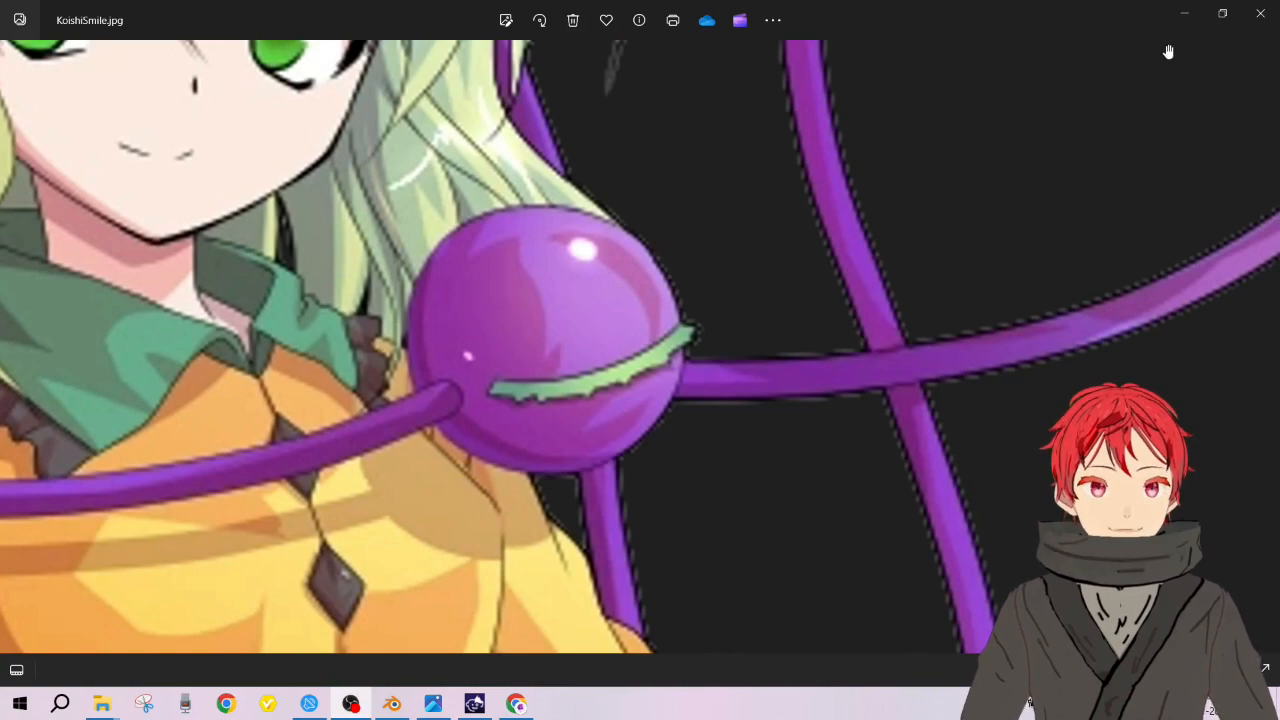
left_click(1183, 17)
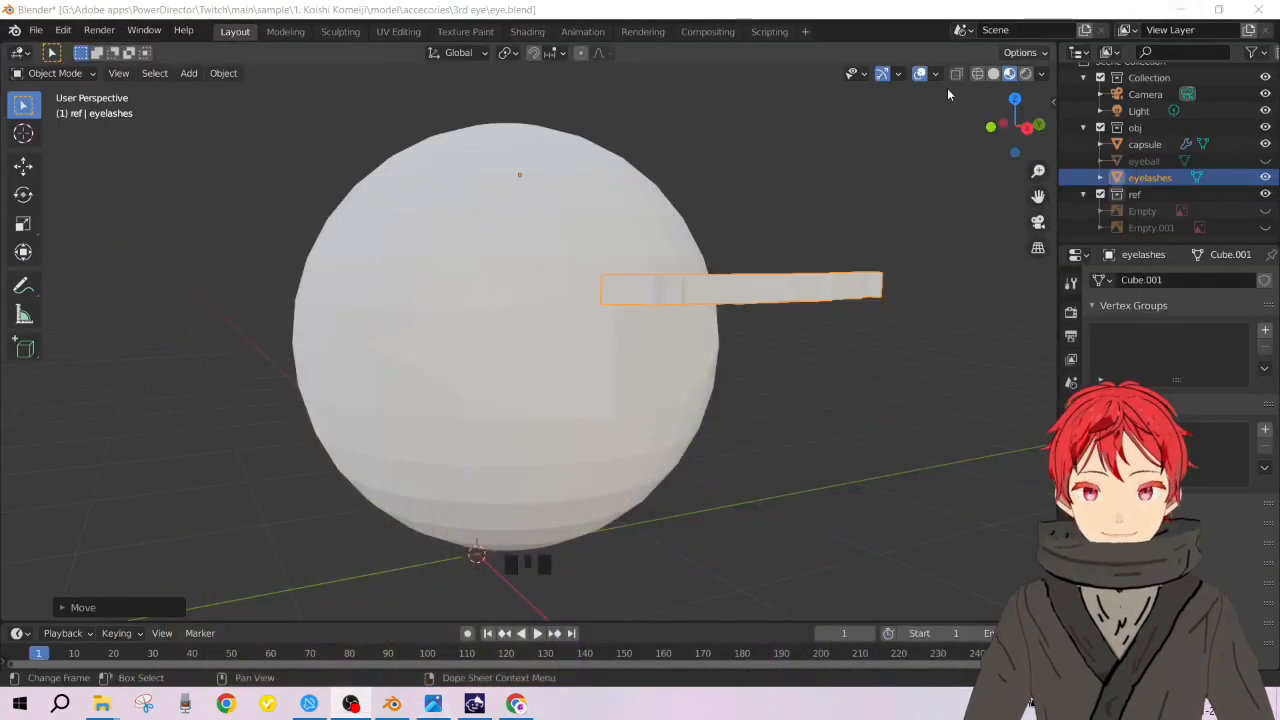
key("Left")
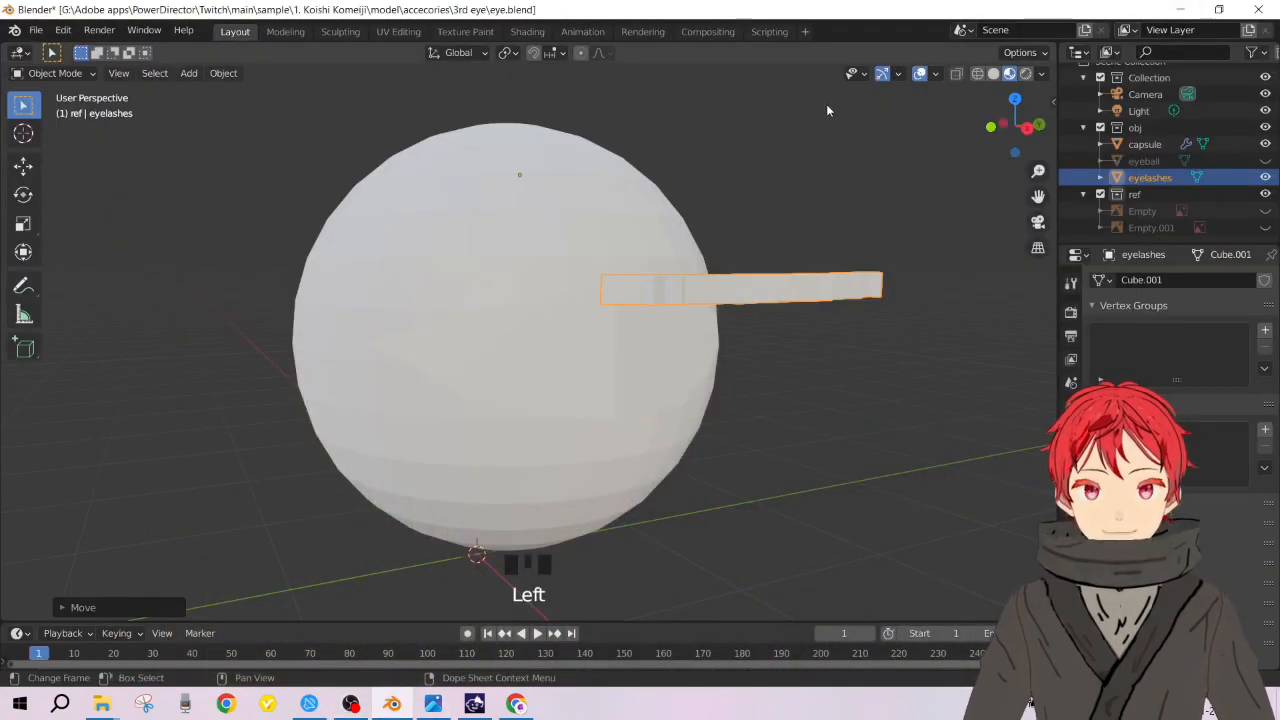
Step: Move the eyelashes against the capsule's front, along the upper edge of the eye opening
key("g")
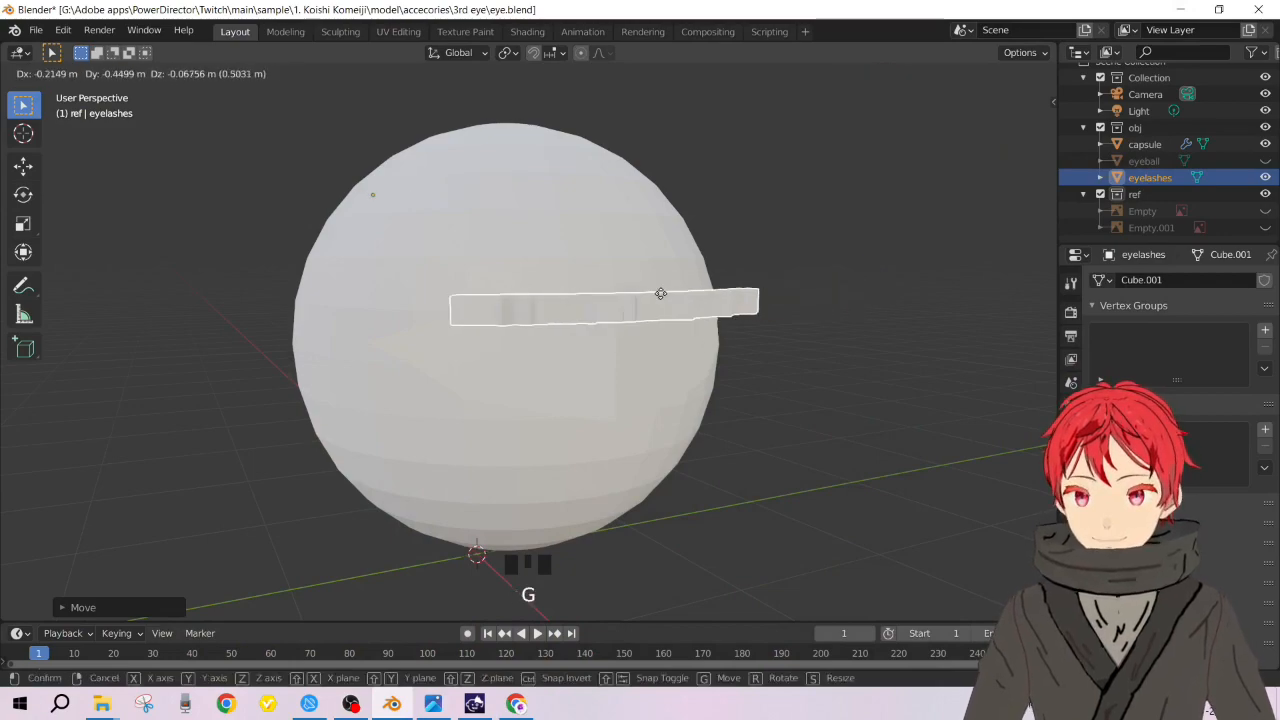
left_click(687, 290)
middle_click_drag(687, 290, 581, 291)
left_click(635, 320)
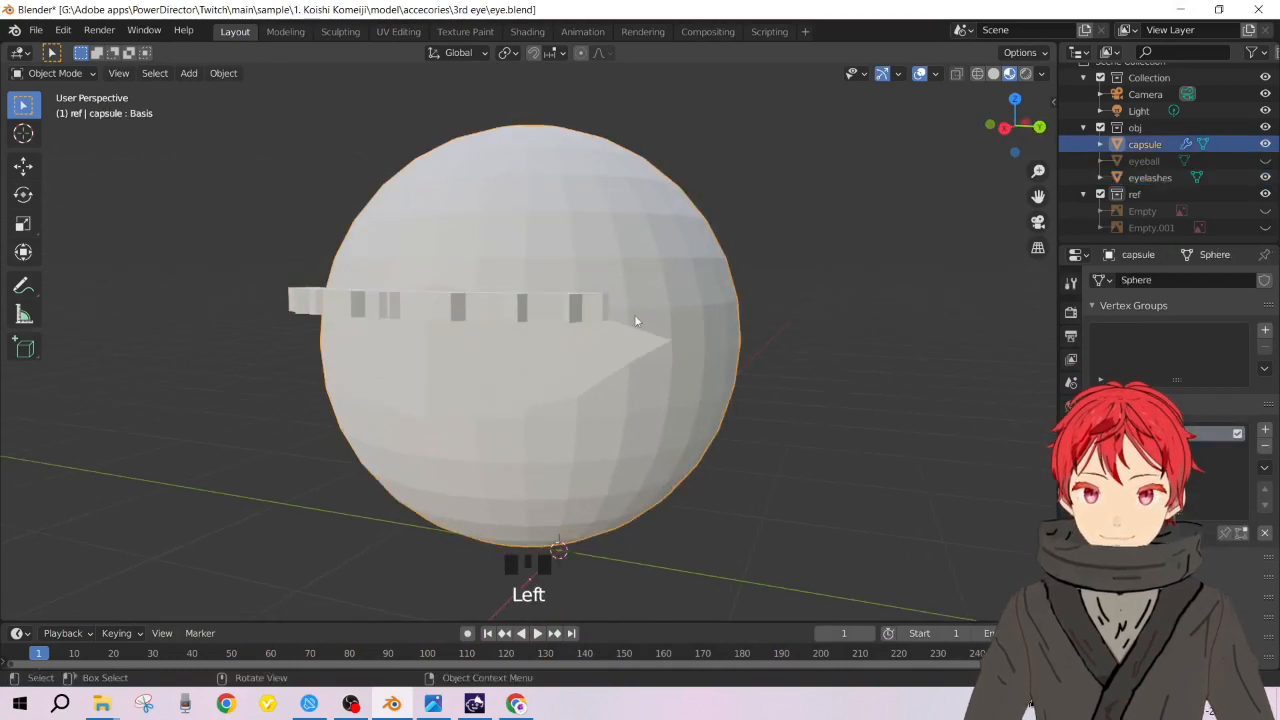
left_click(574, 308)
middle_click_drag(574, 308, 711, 314)
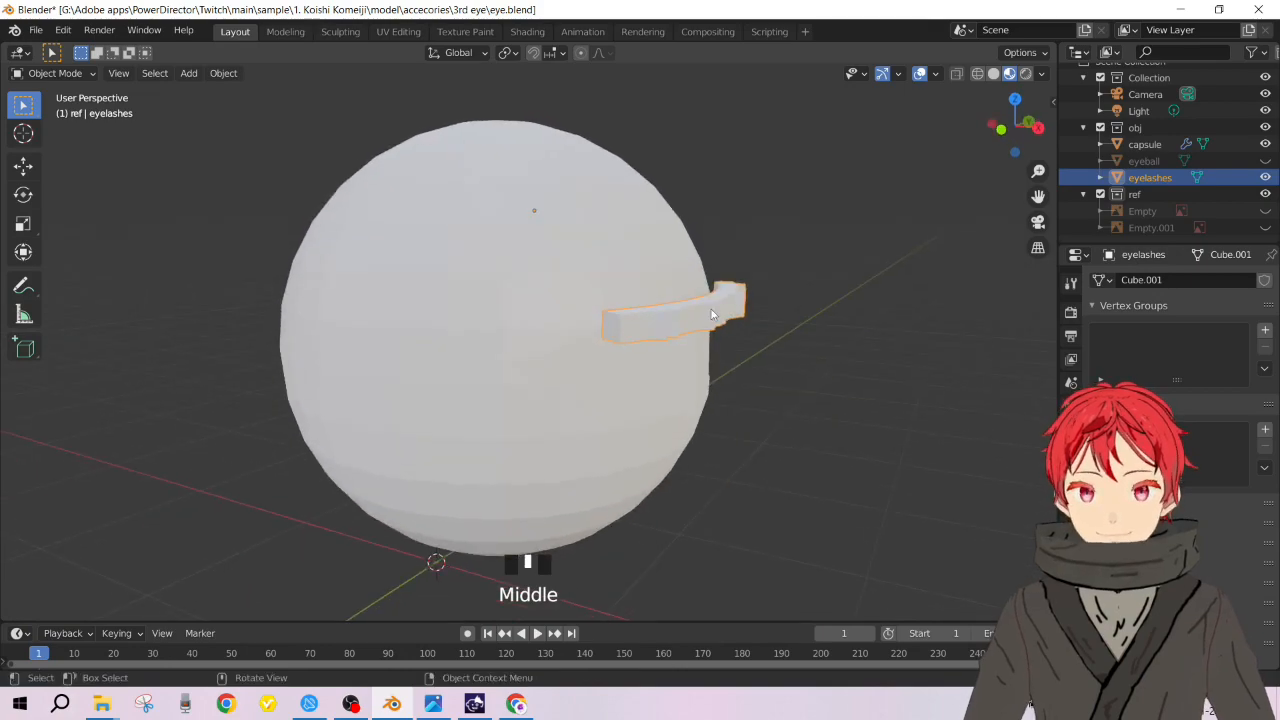
Step: In the capsule's Edit Mode, hide the face filling the eye opening, reveal it for comparison, and hide it again
left_click(641, 369)
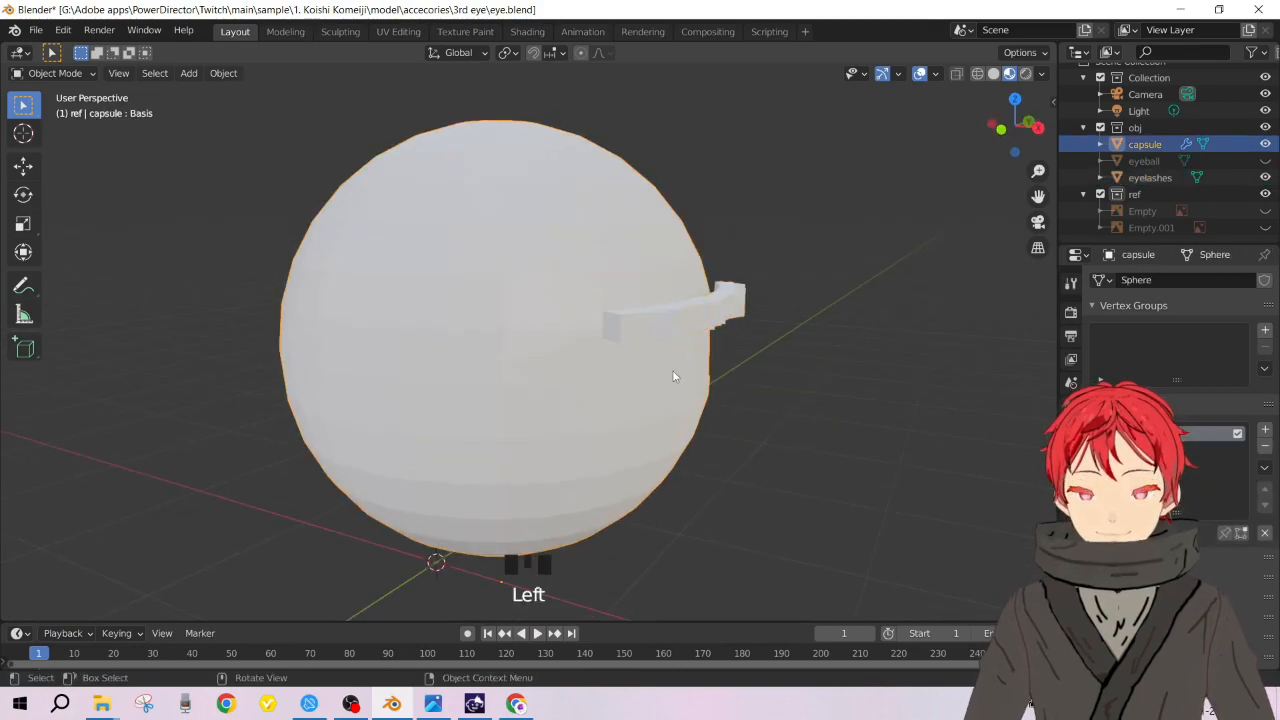
key("Tab")
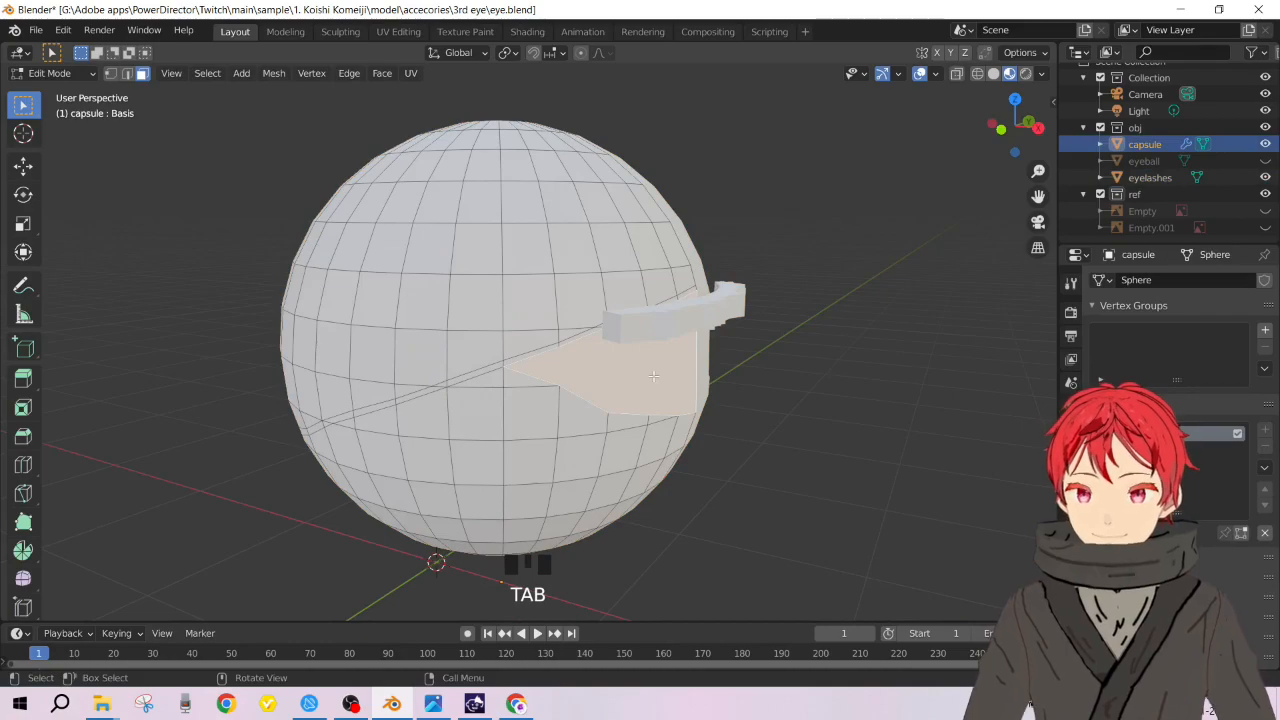
key("h")
middle_click_drag(670, 349, 621, 332)
left_click(690, 278)
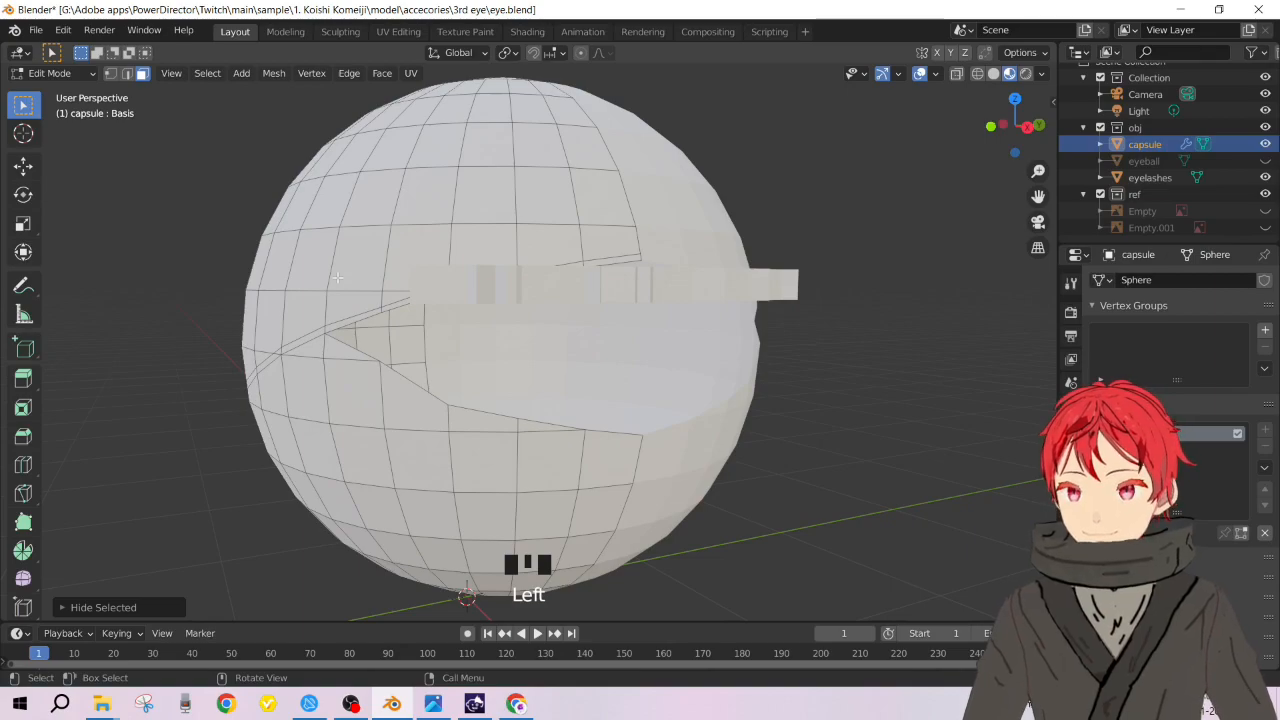
key("Tab")
key("Tab")
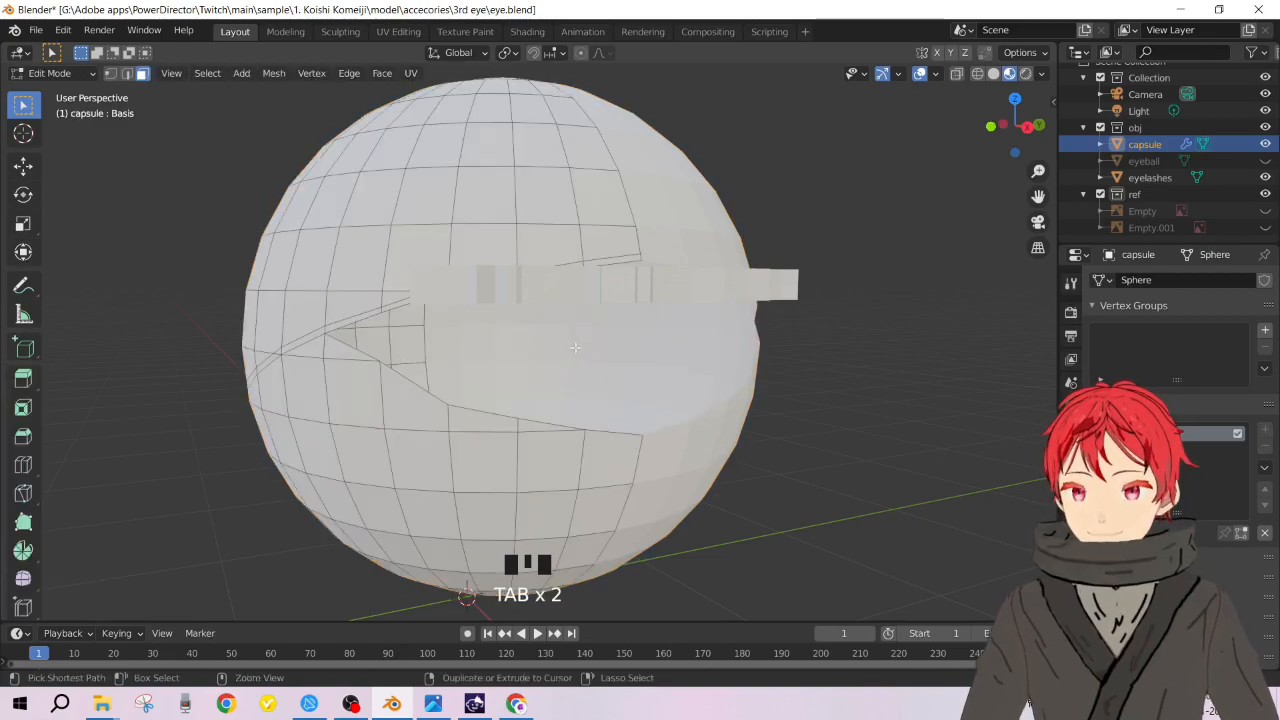
key("alt+h")
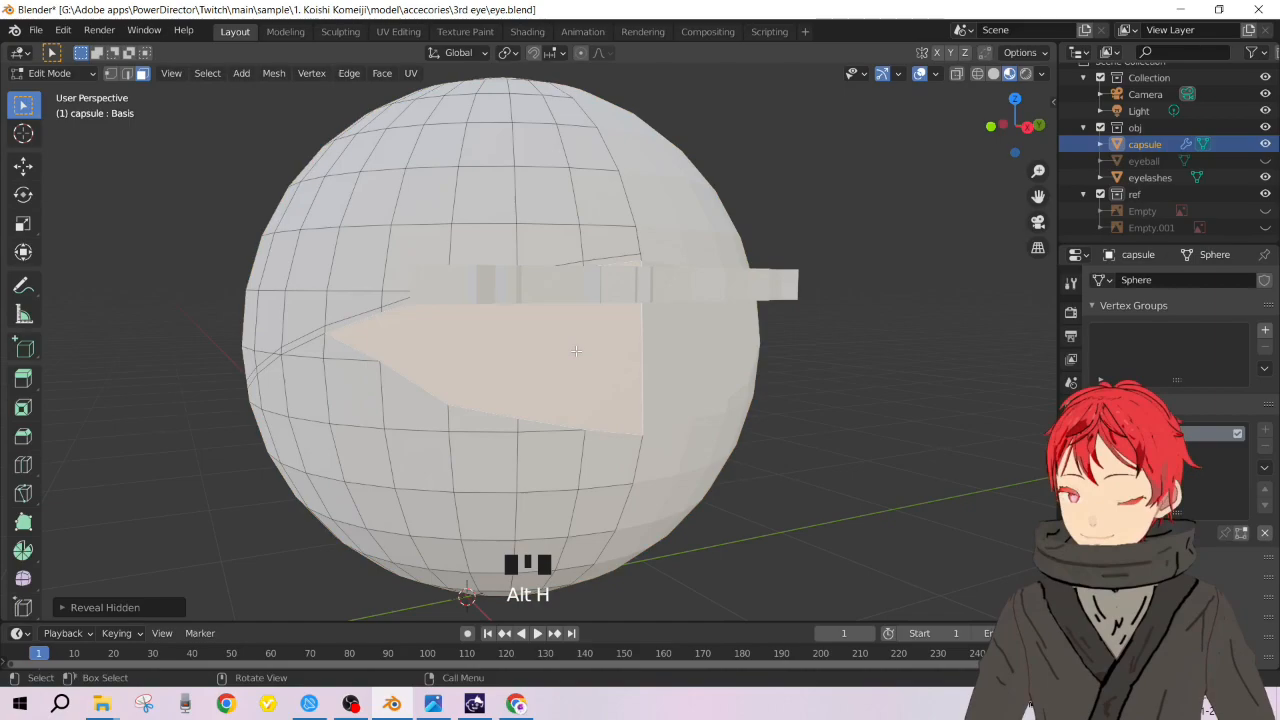
key("h")
key("Tab")
Step: Add a new material to the capsule
middle_click_drag(659, 305, 582, 334)
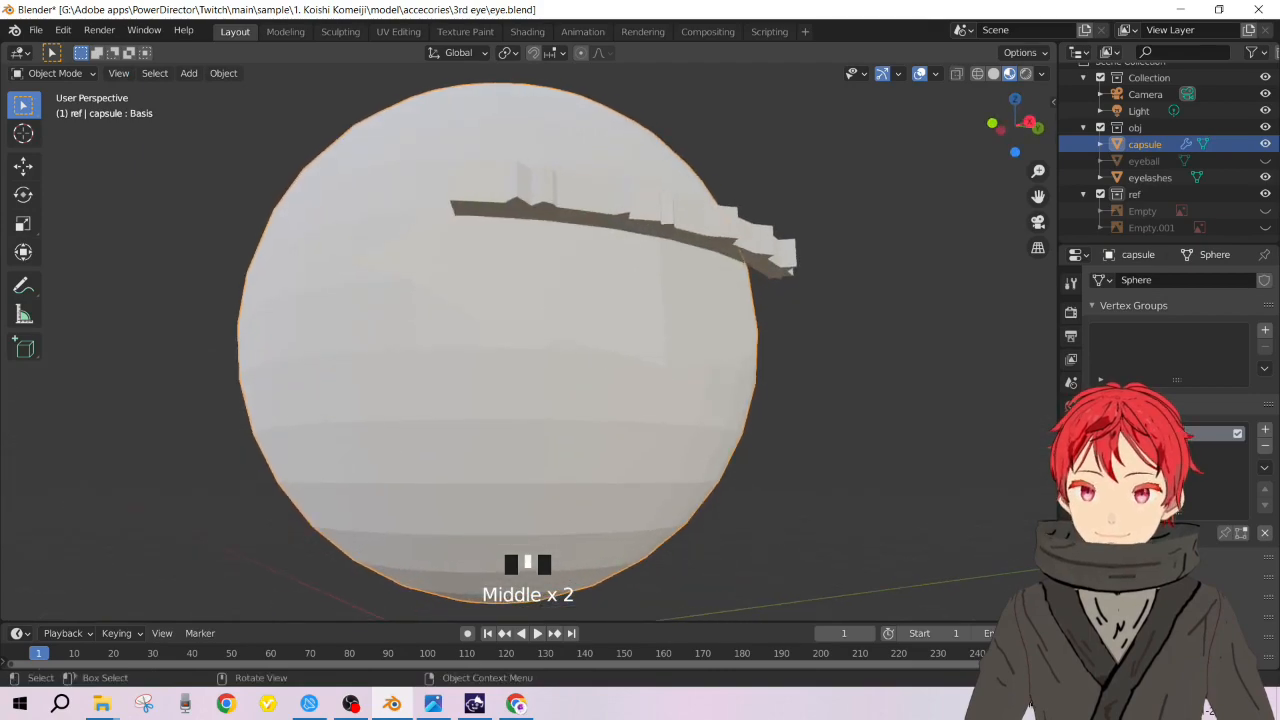
scroll(1170, 330, "down", 2)
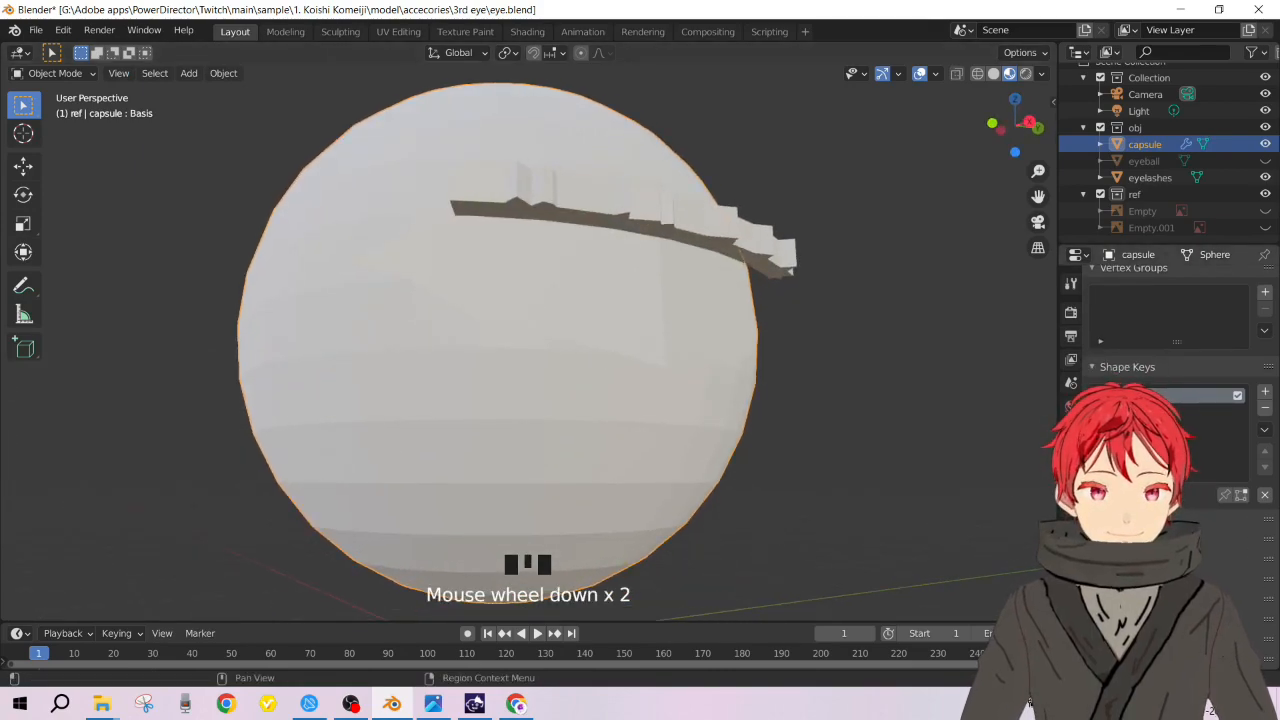
left_click(1070, 577)
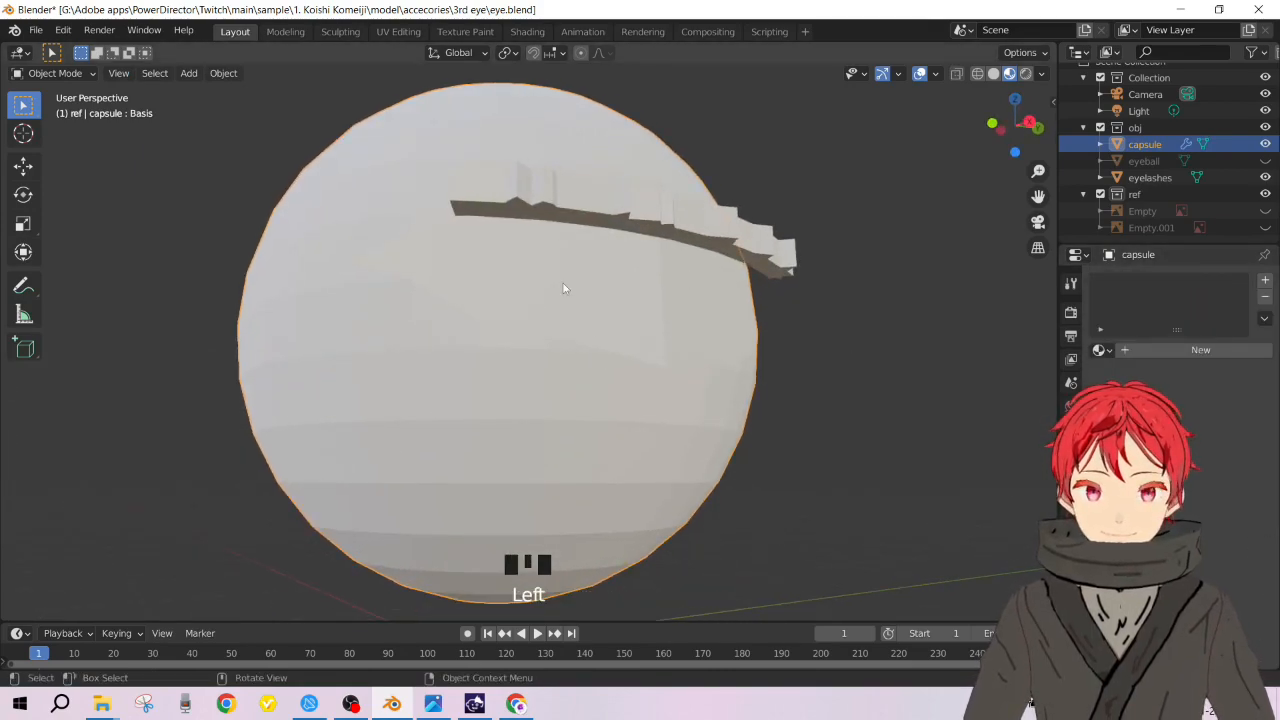
left_click(1146, 352)
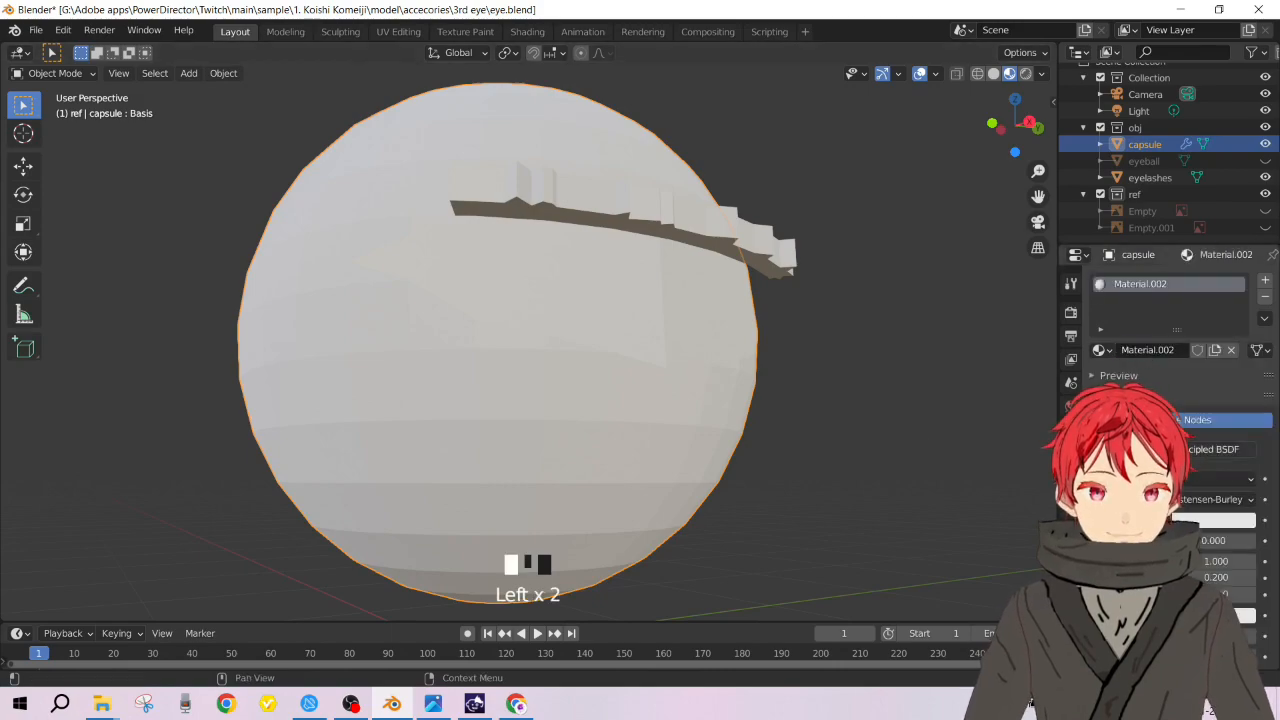
Step: Set the base color of the capsule's material to pink
left_click(1215, 520)
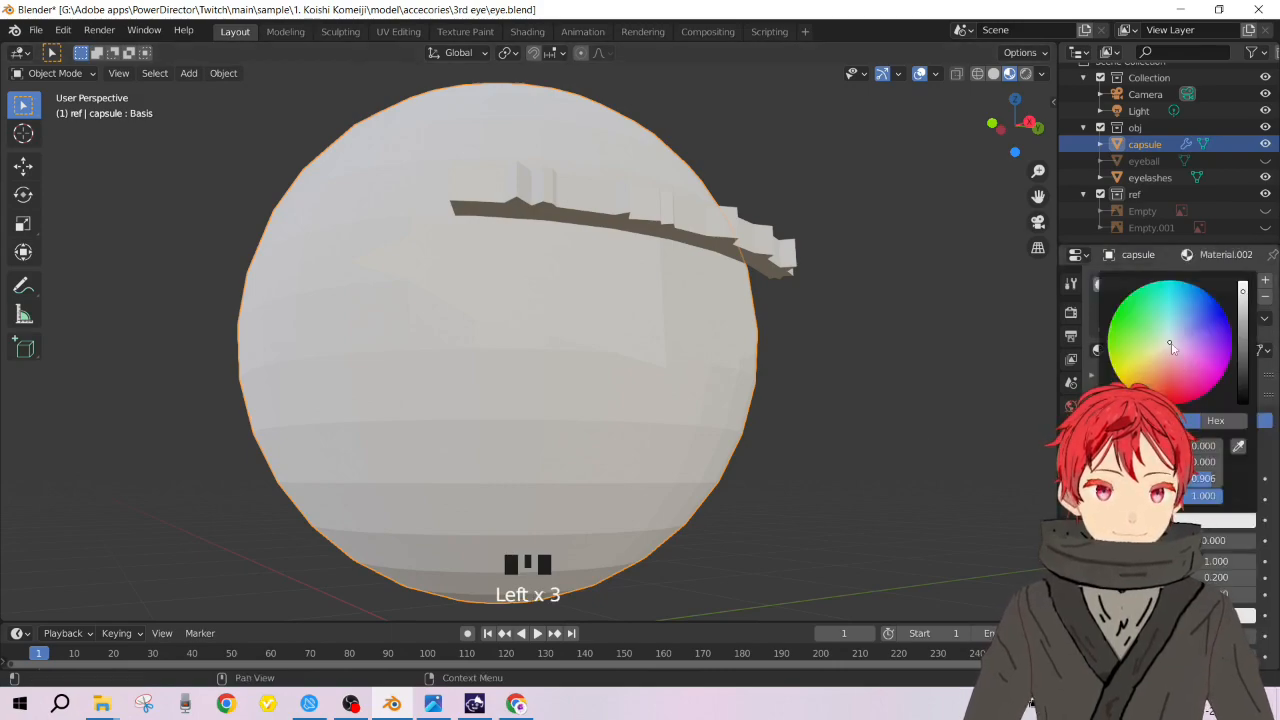
mouse_move(608, 334)
middle_mouse_down()
mouse_move(627, 316)
mouse_move(614, 305)
mouse_move(615, 333)
middle_mouse_up()
left_click(591, 343)
Step: Move the eyelashes over the upper edge of the eye opening and centre them against the capsule's front in top view
left_click(626, 260)
key("g")
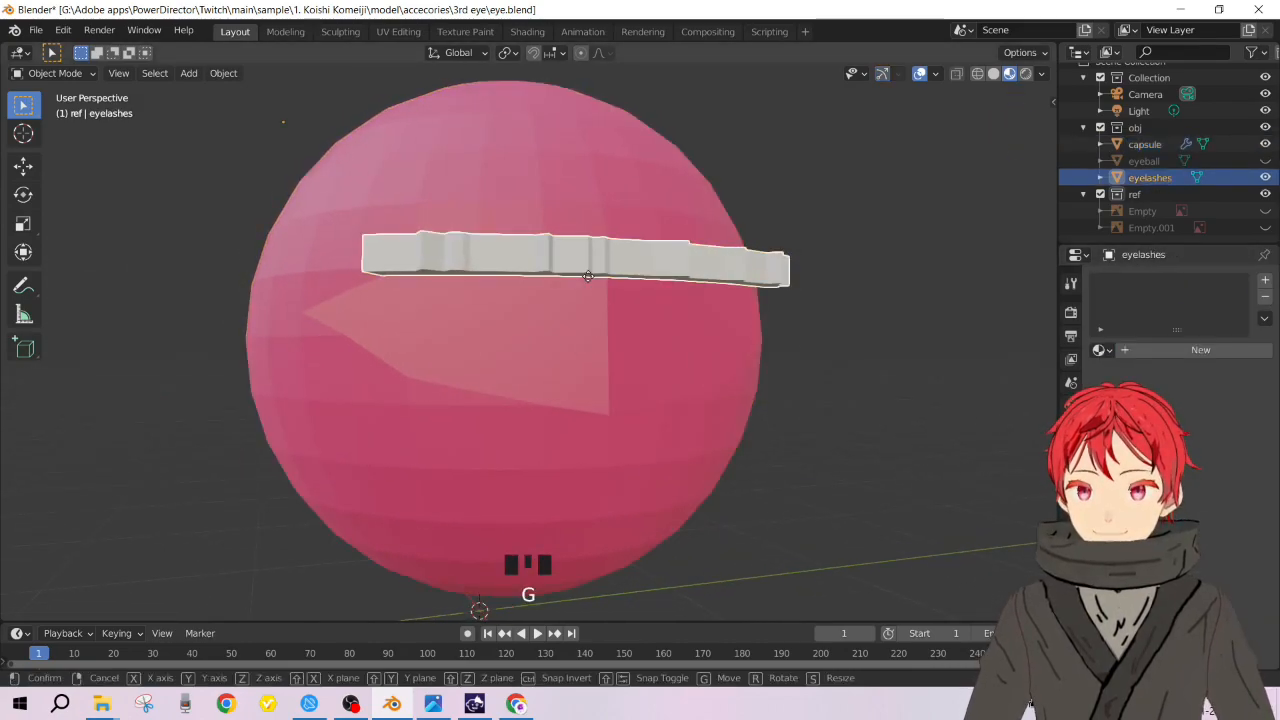
left_click(536, 266)
middle_click_drag(536, 266, 553, 335)
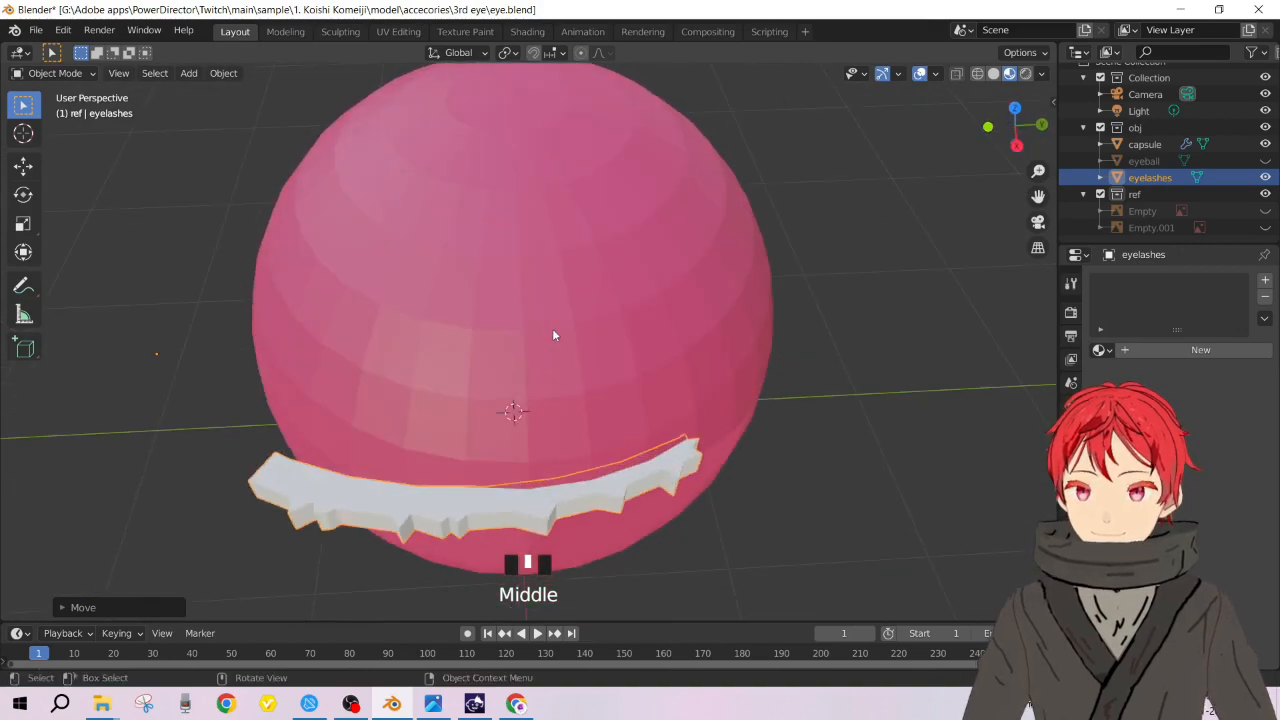
key("KP_7")
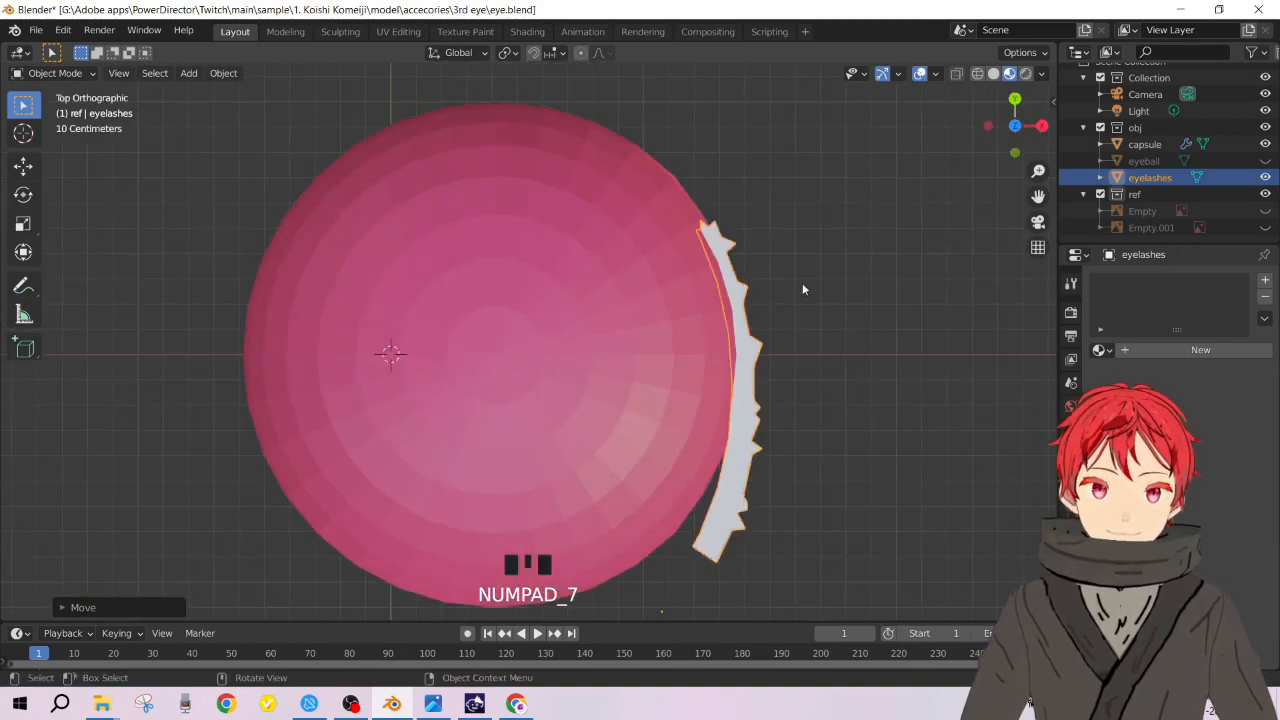
key("g")
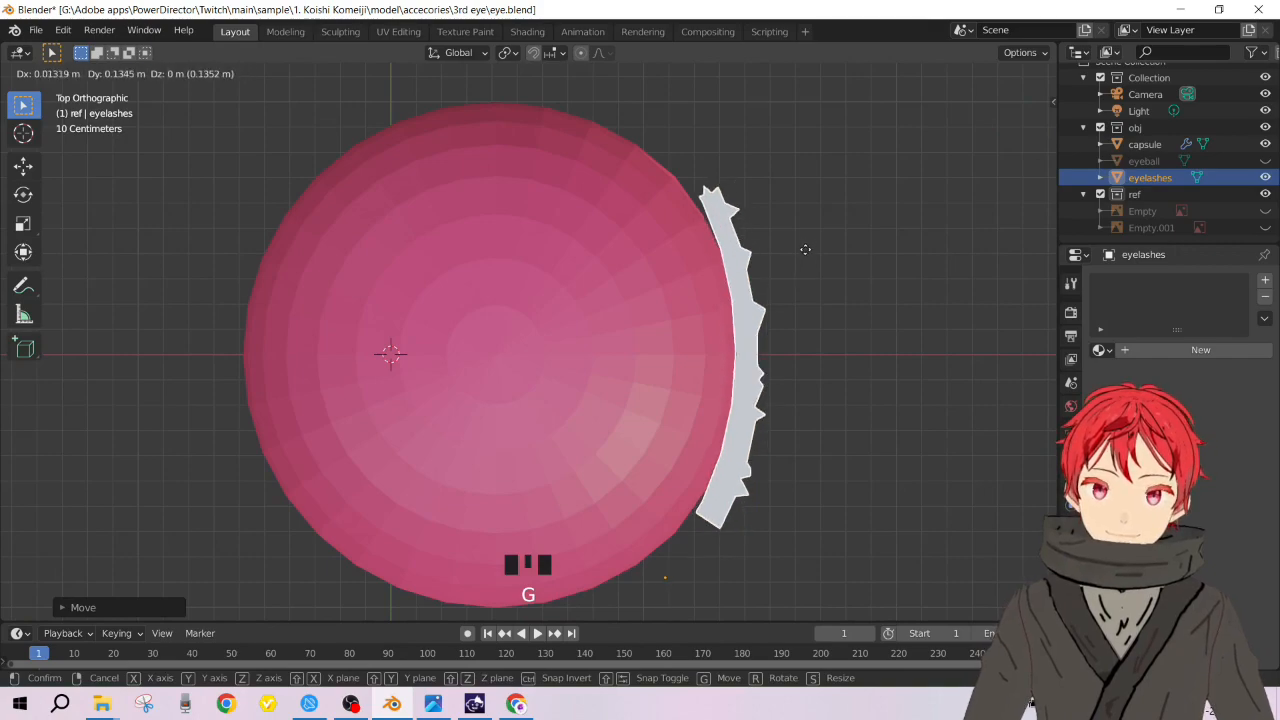
left_click(805, 249)
Step: In front view, tilt the eyelashes upward by about 9° and shift them back against the capsule above the eye opening
middle_click_drag(803, 332, 722, 164)
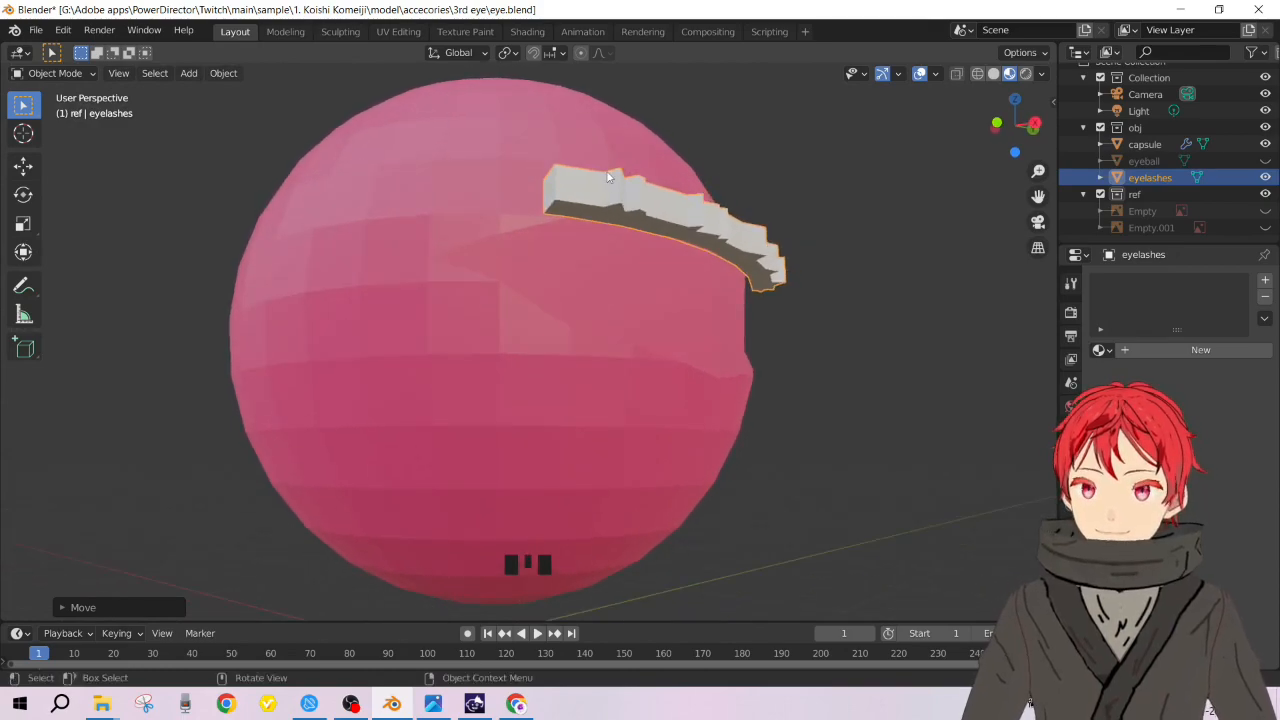
key("Tab")
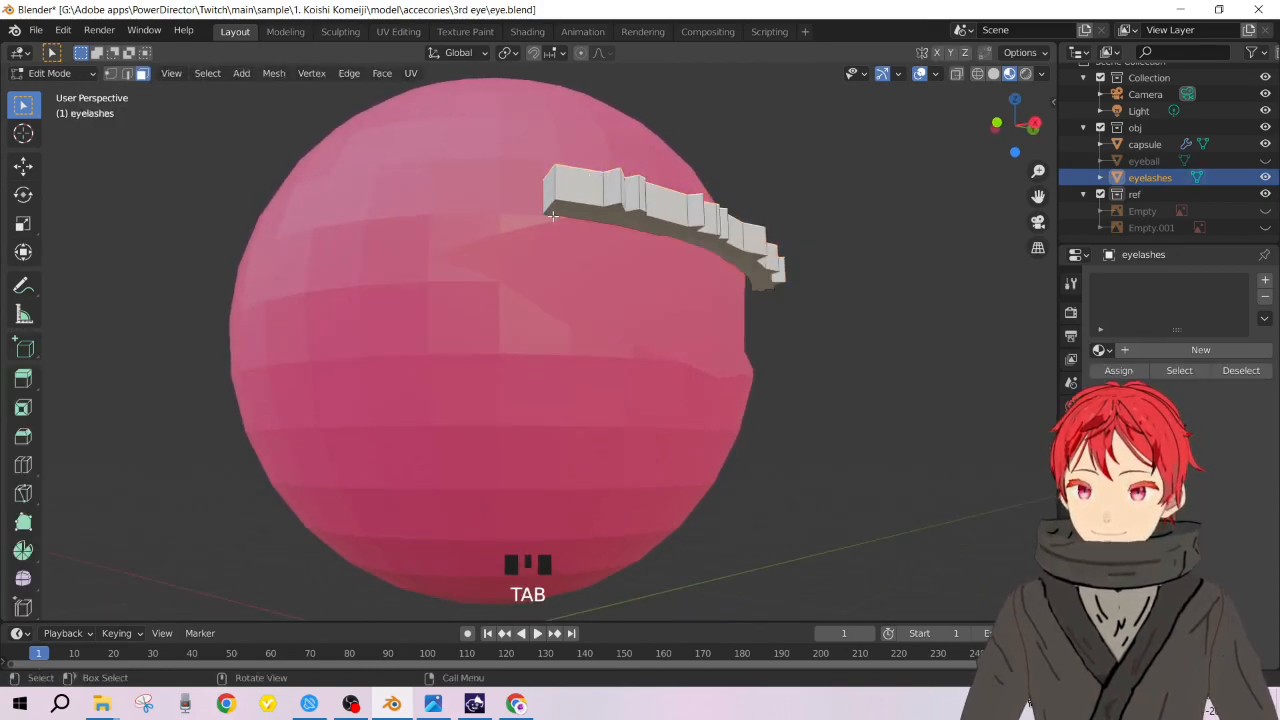
key("Tab")
middle_click_drag(710, 250, 858, 304)
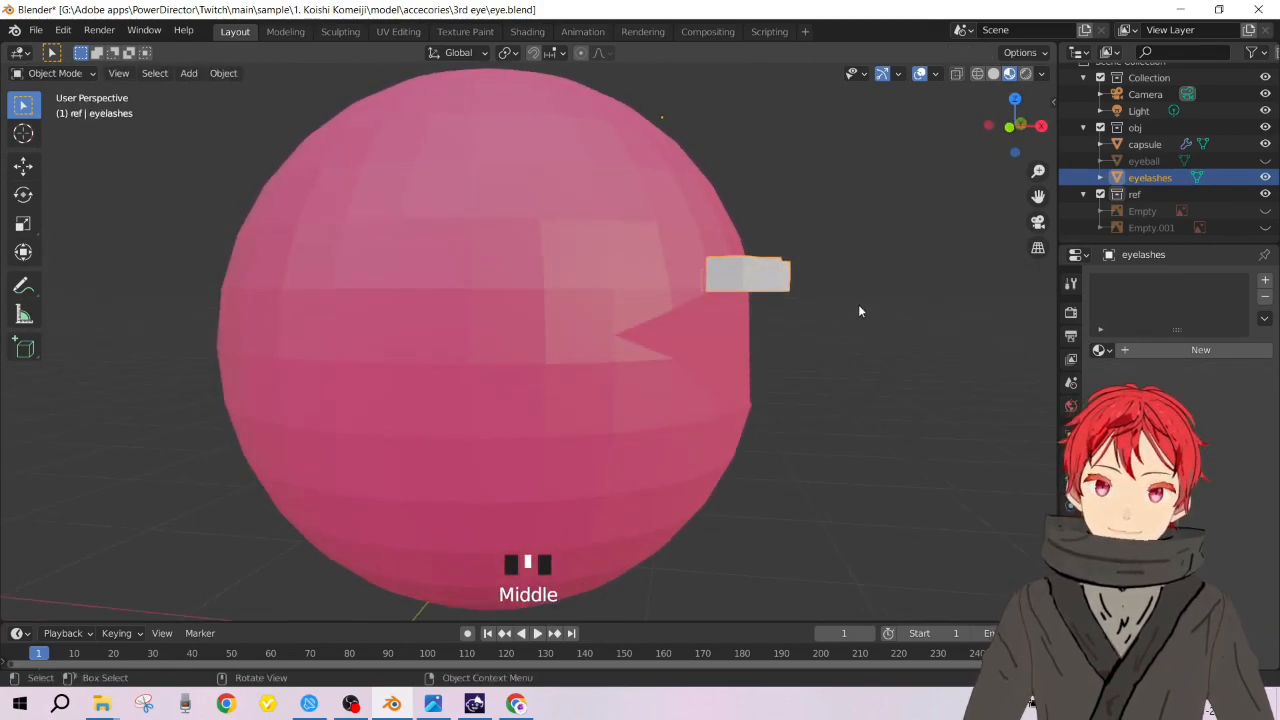
key("KP_1")
key("r")
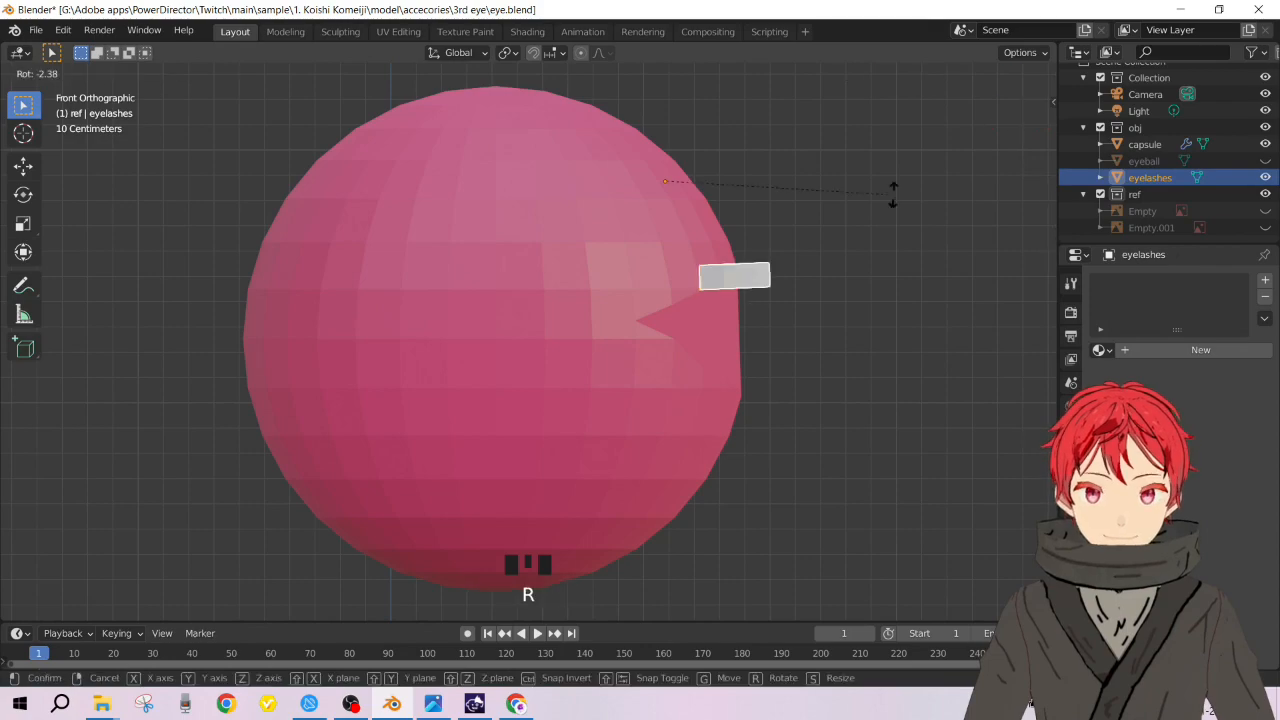
left_click(862, 177)
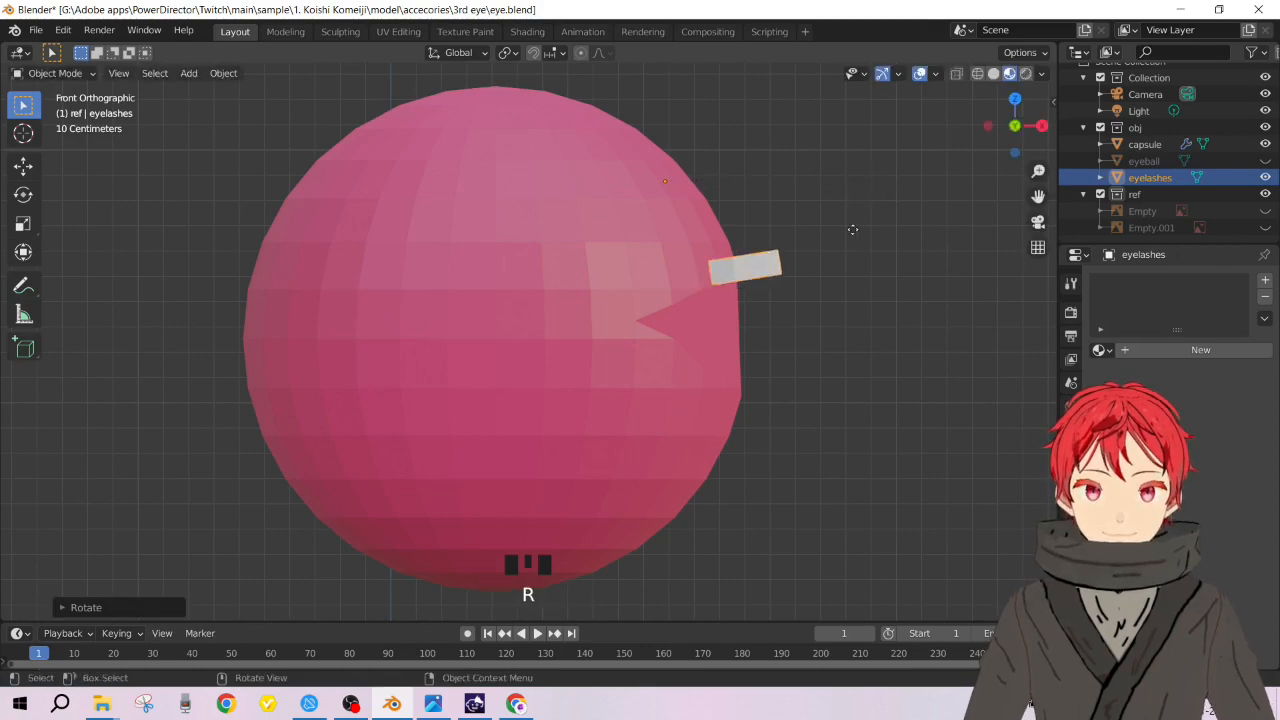
key("g")
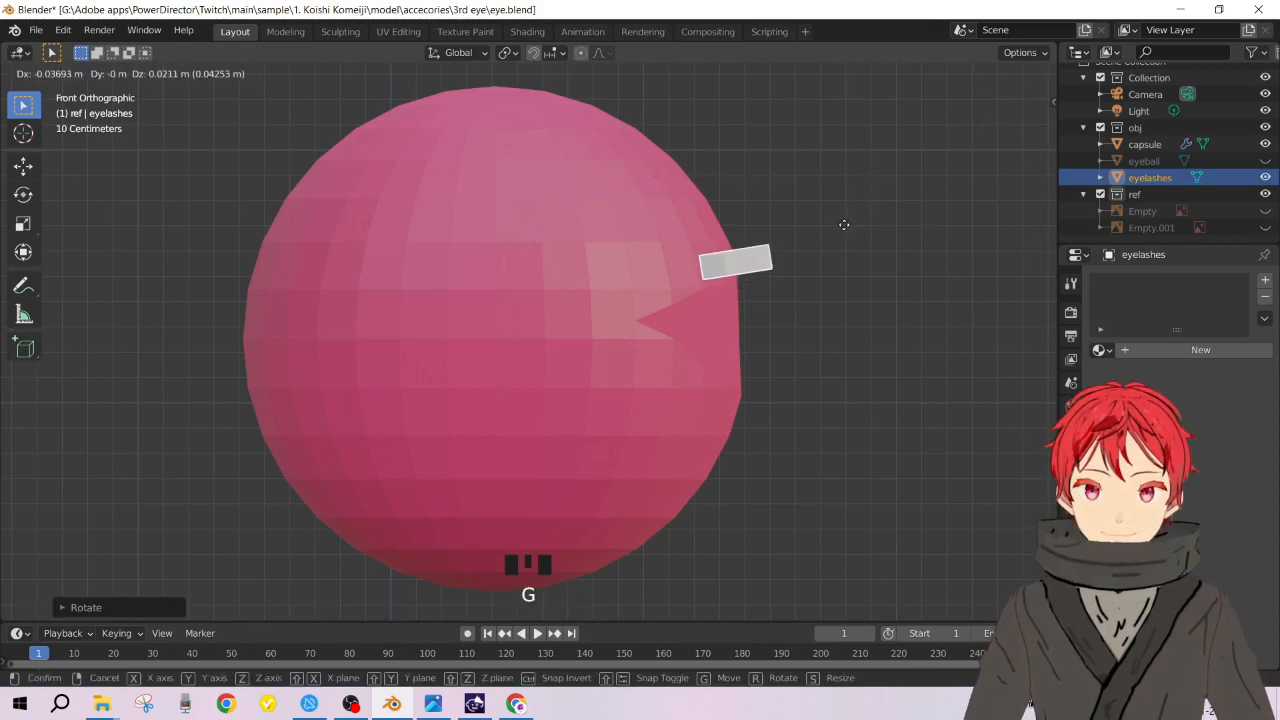
left_click(845, 228)
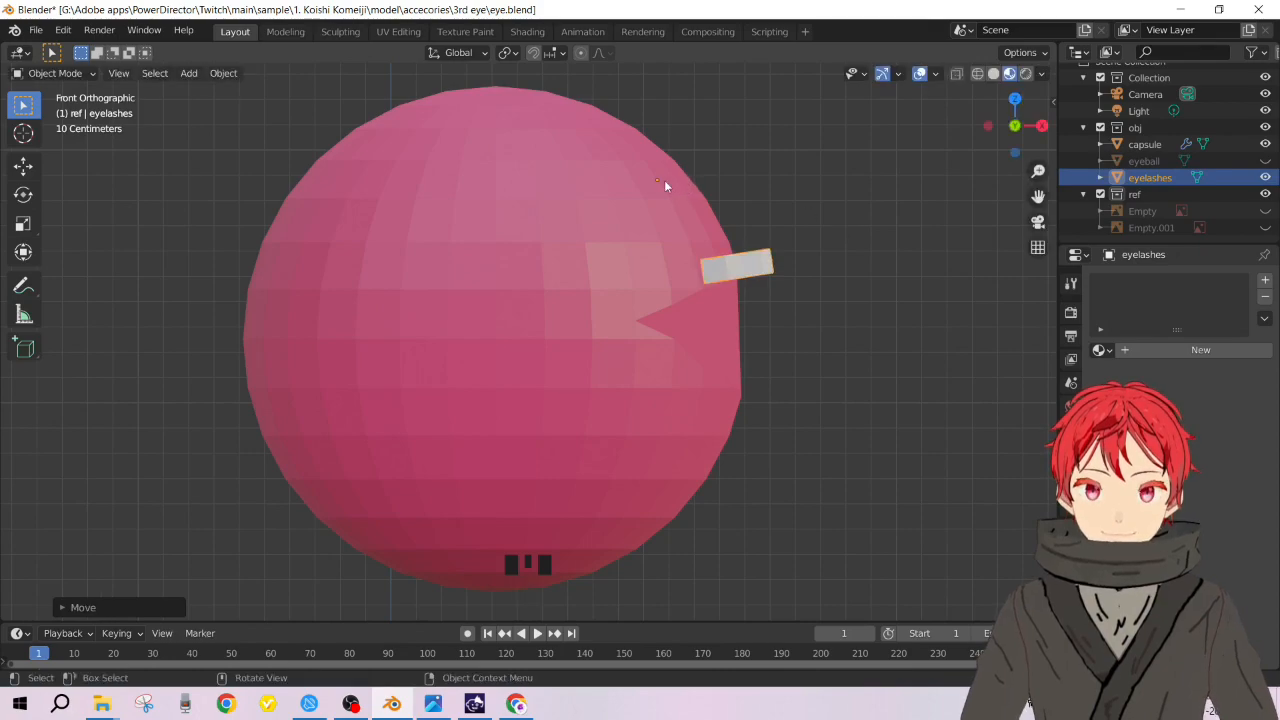
Step: Try scaling the eyelashes in Object Mode and undo it
middle_click_drag(729, 277, 480, 335)
scroll(474, 335, "down", 2)
scroll(475, 335, "up", 1)
key("s")
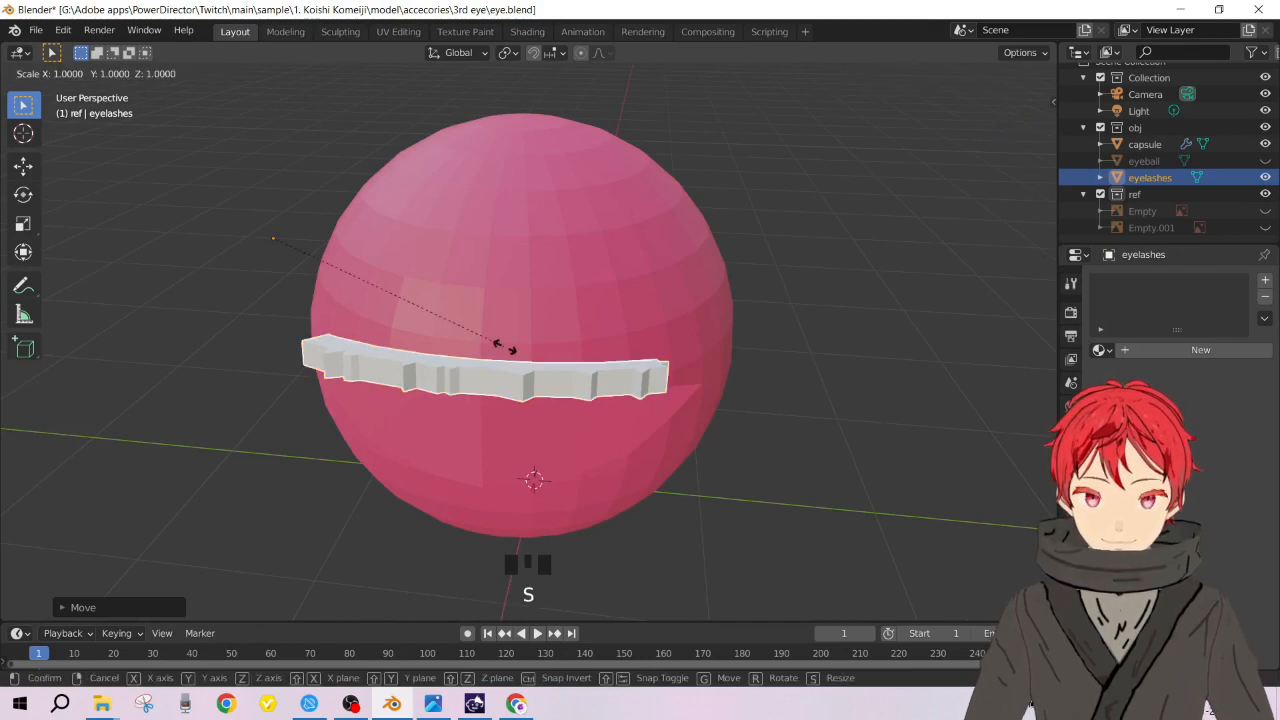
left_click(652, 357)
key("ctrl+z")
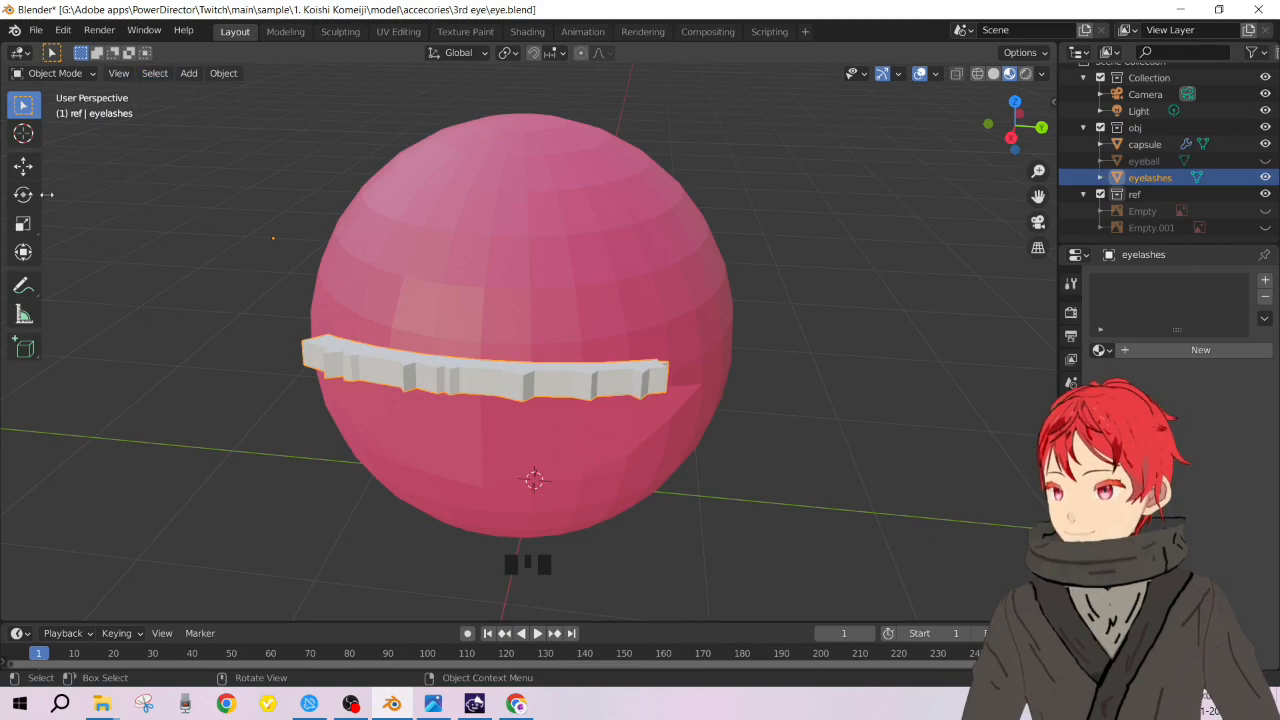
Step: In the eyelashes' Edit Mode, place the 3D cursor on the capsule's surface and show the eyelashes' object transform properties
key("Tab")
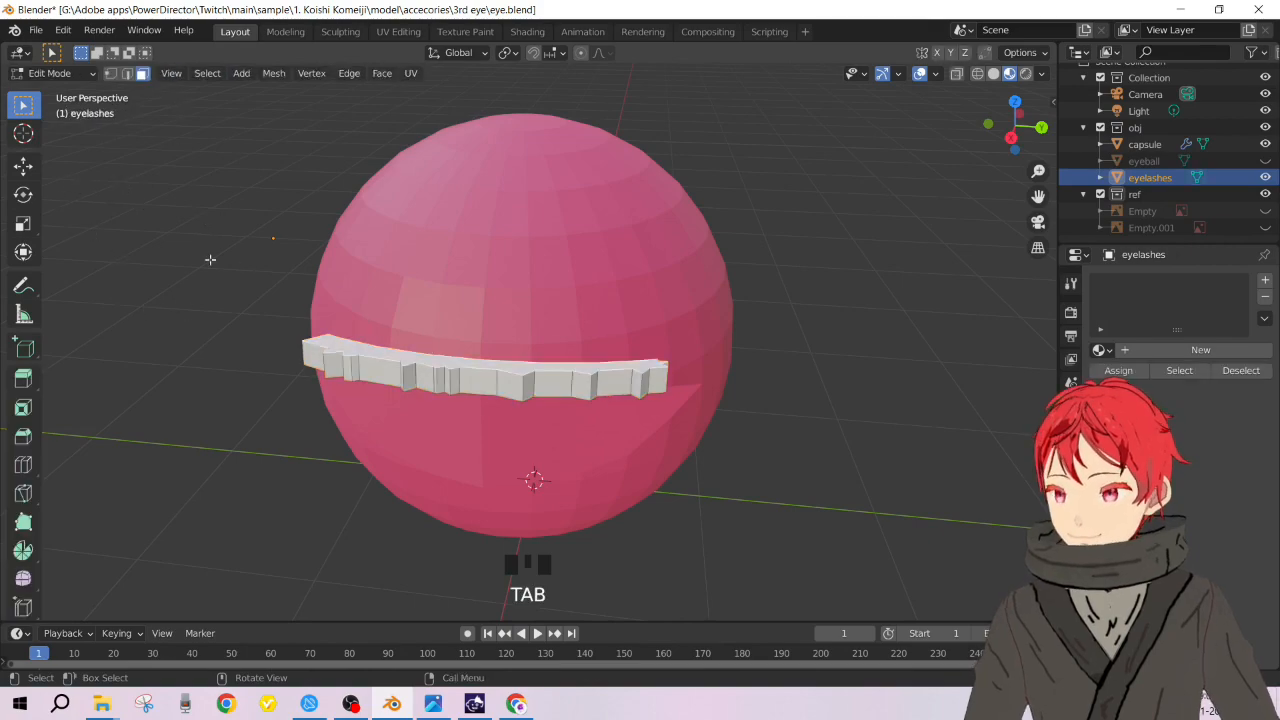
left_click(24, 133)
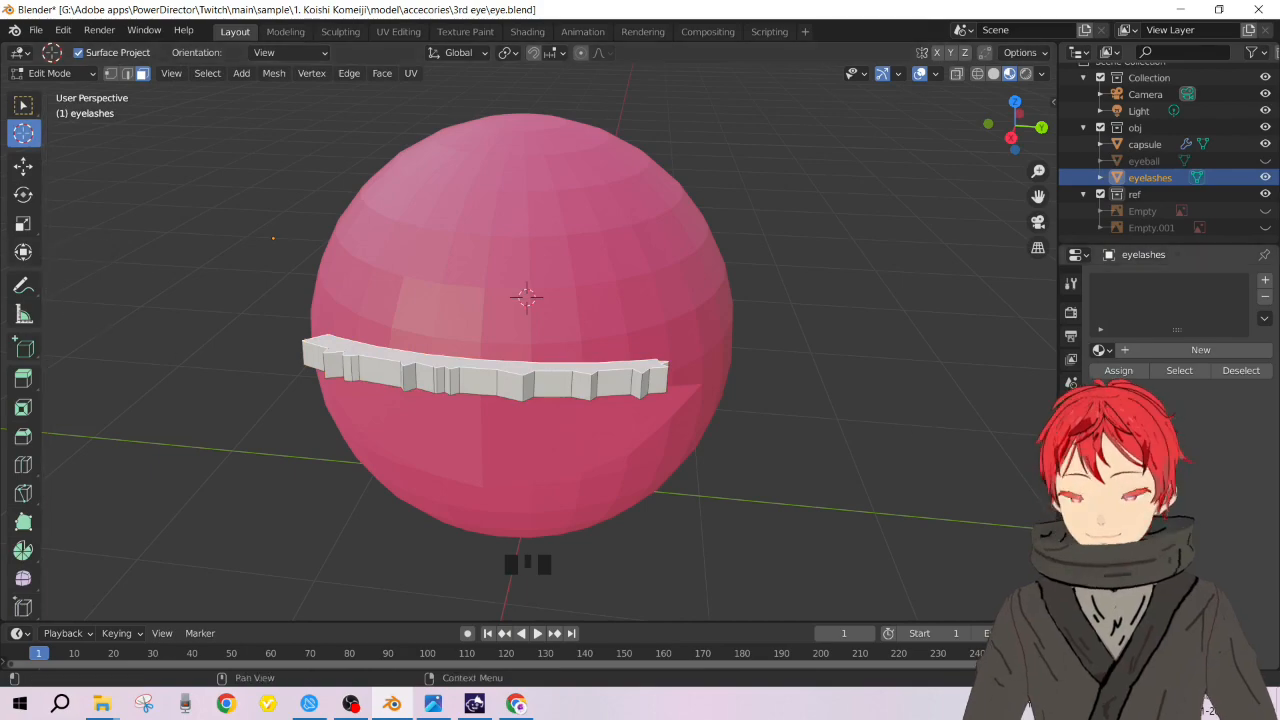
left_click(1073, 512)
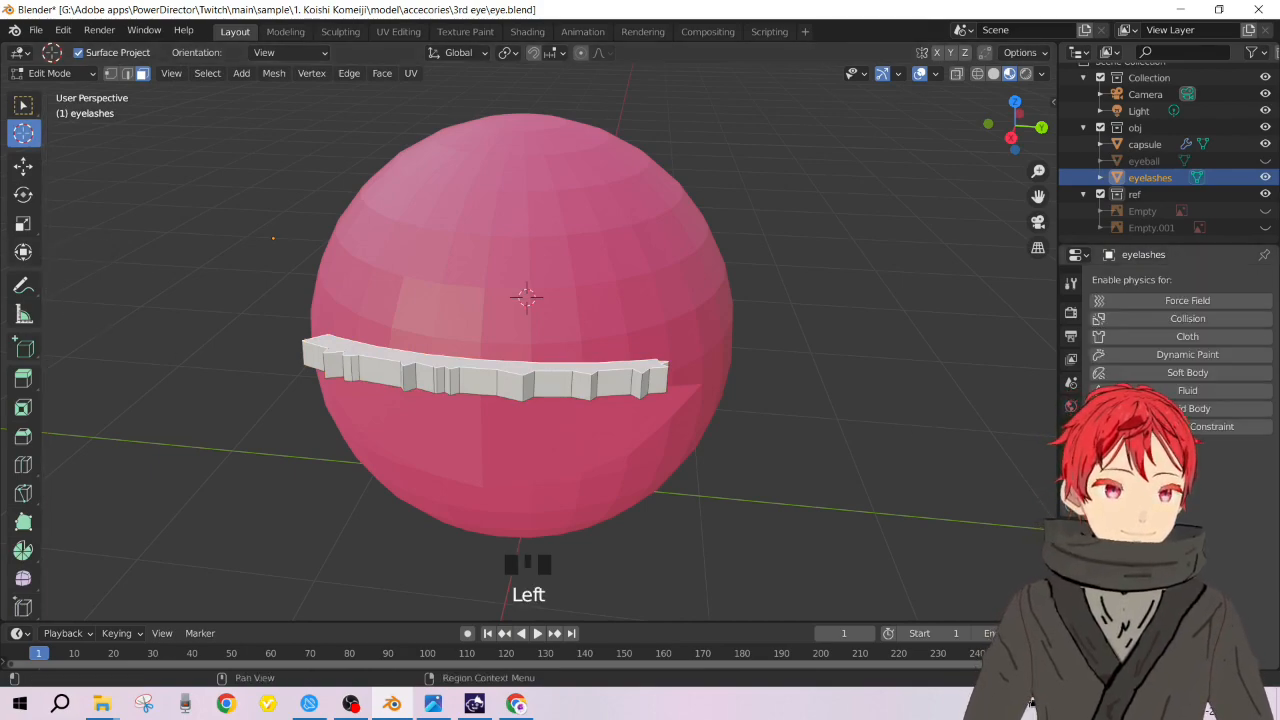
left_click(1071, 430)
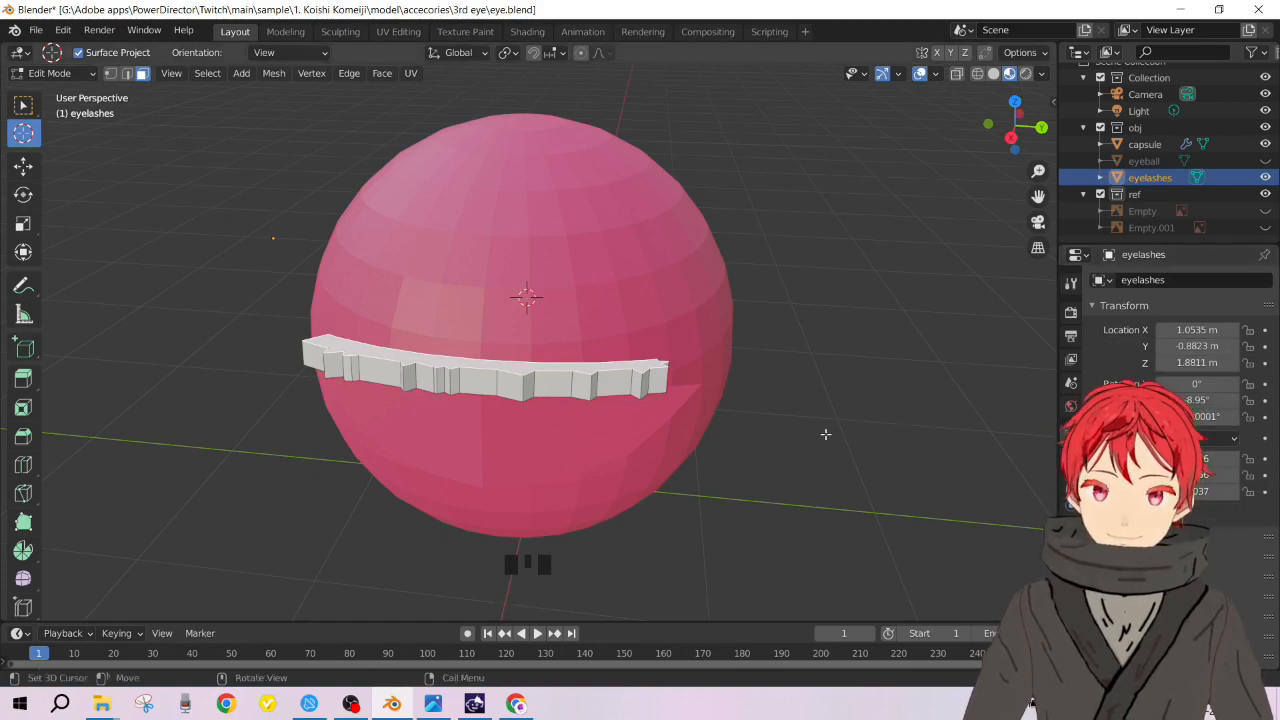
Step: Scale the eyelashes mesh up by about 1.1 in Edit Mode
middle_click_drag(599, 431, 524, 324)
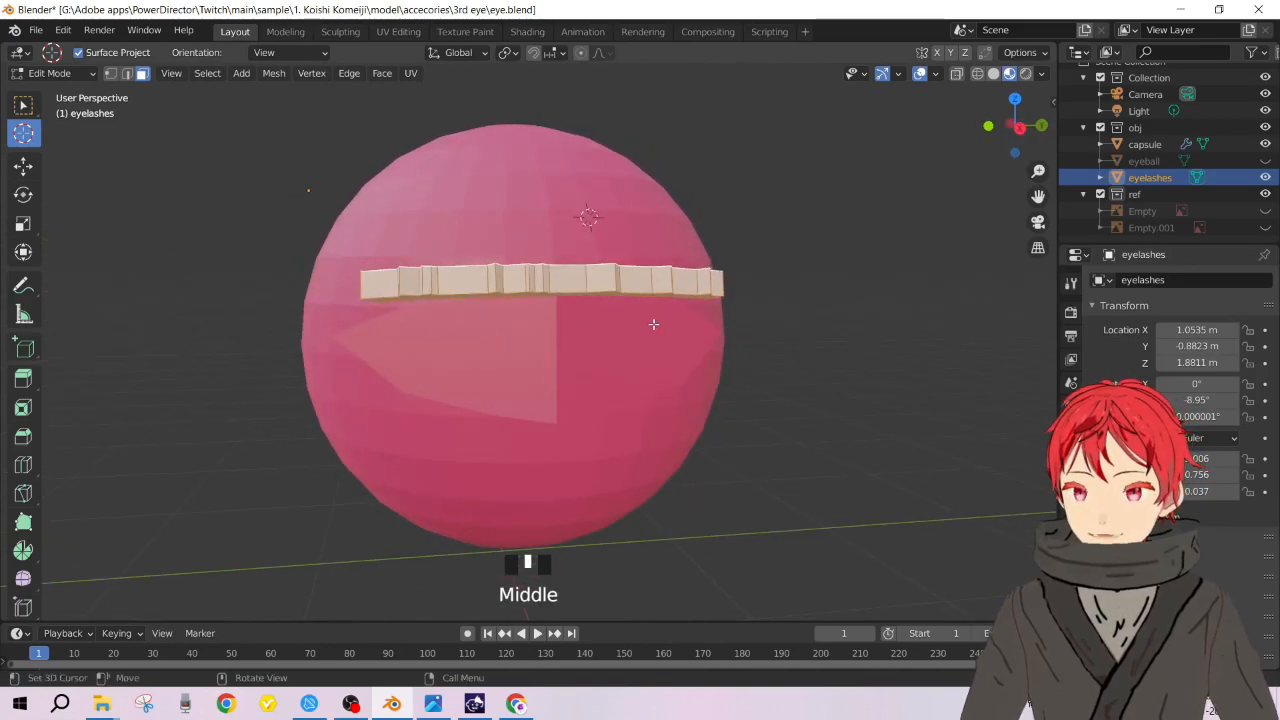
key("s")
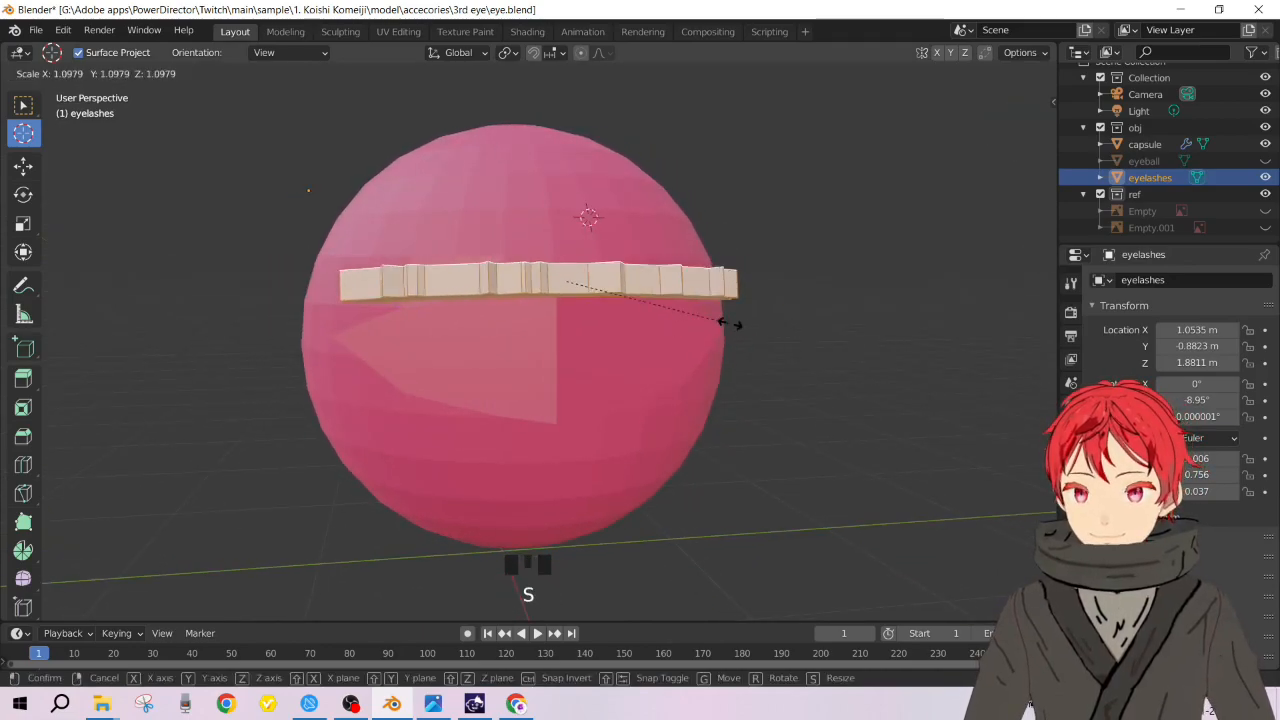
left_click(743, 323)
Step: Rotate the eyelashes mesh slightly in side view and move it back against the capsule's front
middle_click_drag(600, 363, 728, 363)
key("r")
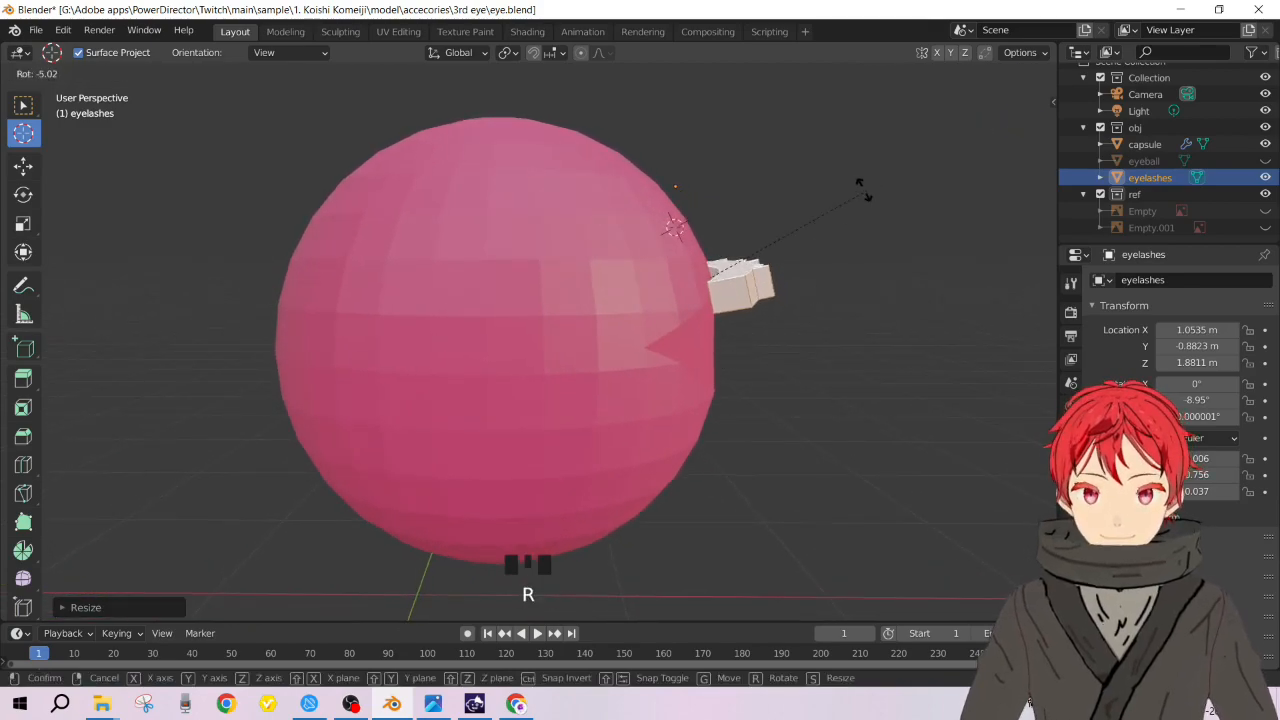
left_click(838, 188)
mouse_move(834, 320)
middle_mouse_down()
mouse_move(789, 294)
mouse_move(823, 305)
middle_mouse_up()
key("g")
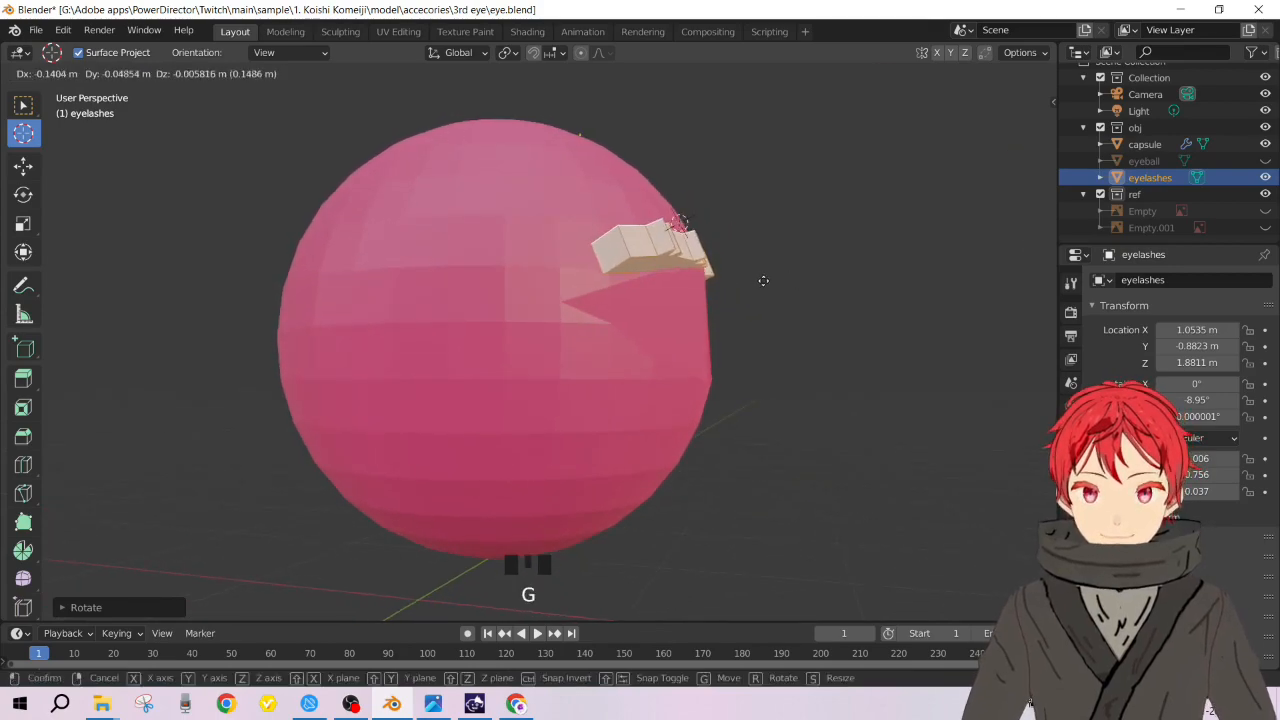
left_click(752, 280)
Step: Enlarge the eyelashes mesh by about 1.2 and check its fit around the capsule
middle_click_drag(752, 280, 560, 320)
key("s")
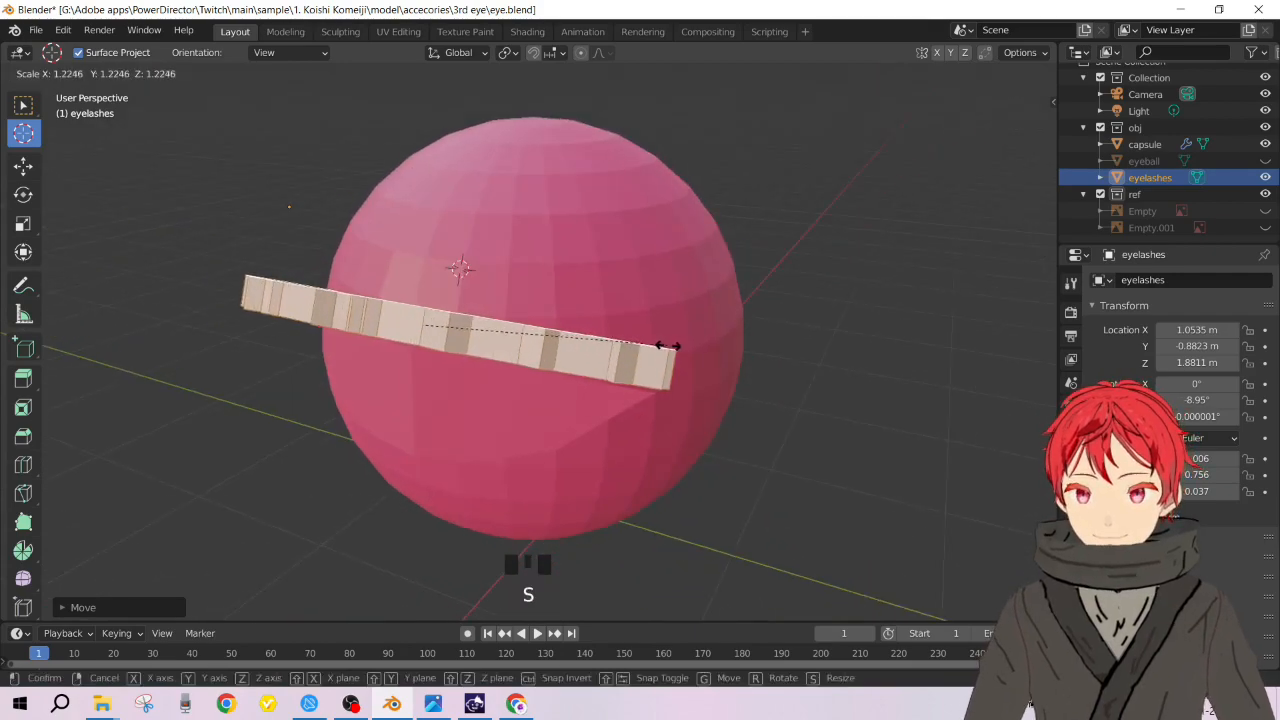
left_click(655, 345)
middle_click_drag(655, 345, 701, 463)
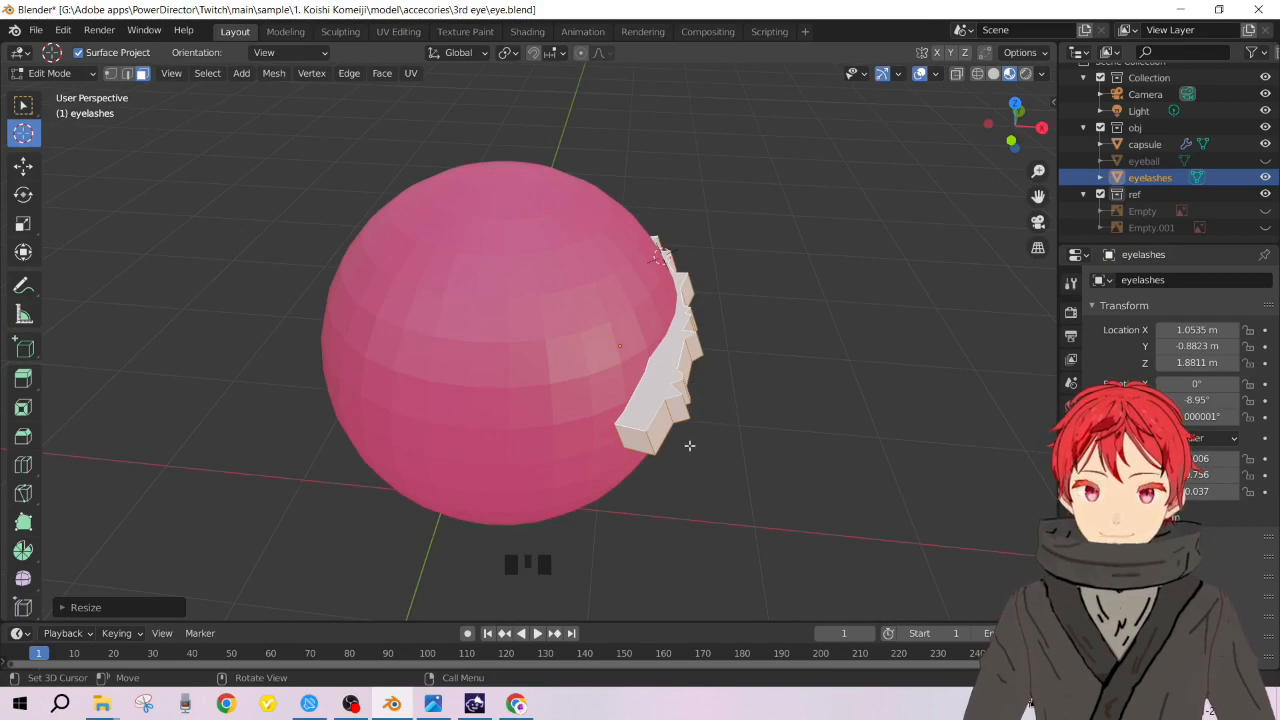
middle_click_drag(675, 427, 679, 407)
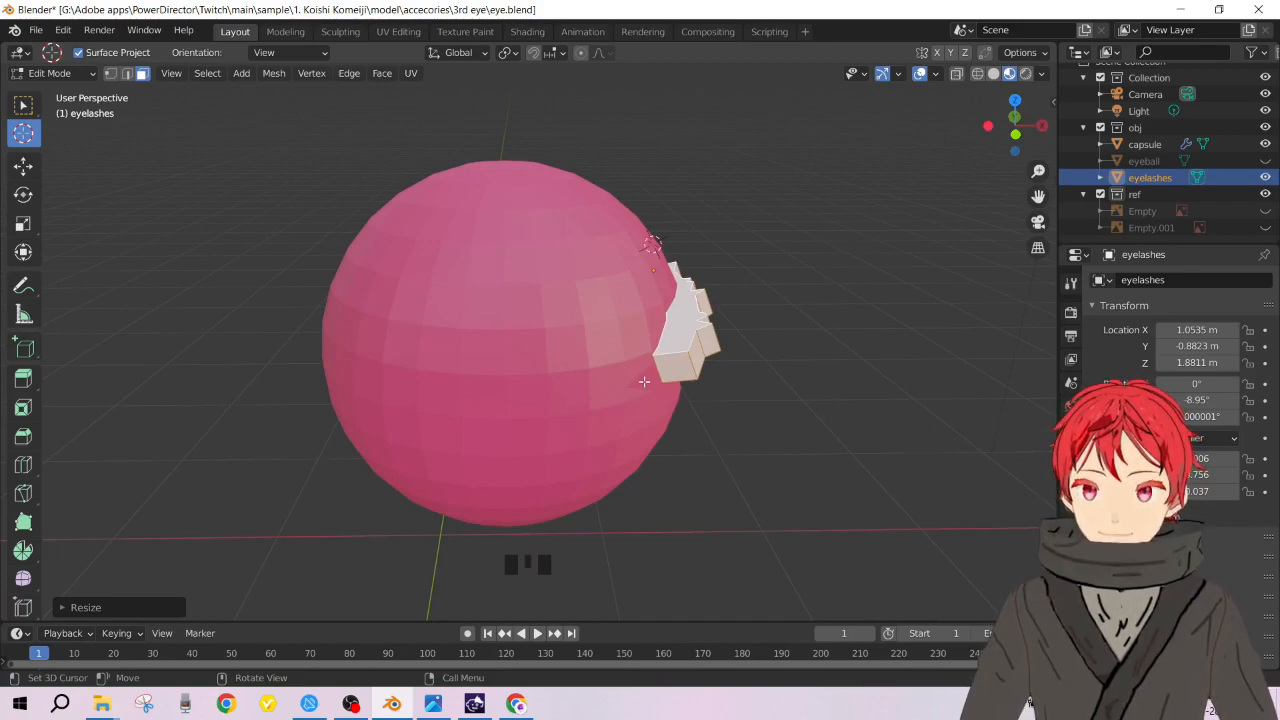
middle_click_drag(711, 371, 689, 333)
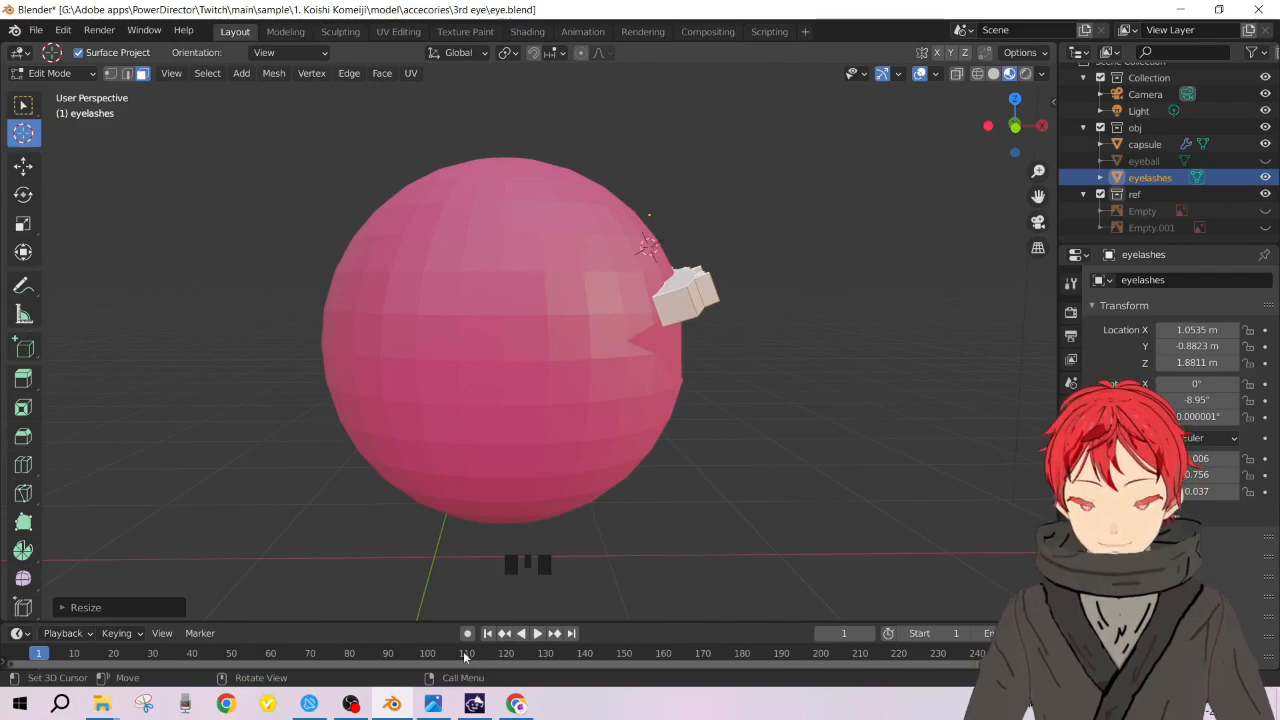
Step: Switch to the image viewer, compare the green eyelashes in KoishiSmile.jpg, and return to Blender to view the capsule's far side
key("alt+Tab")
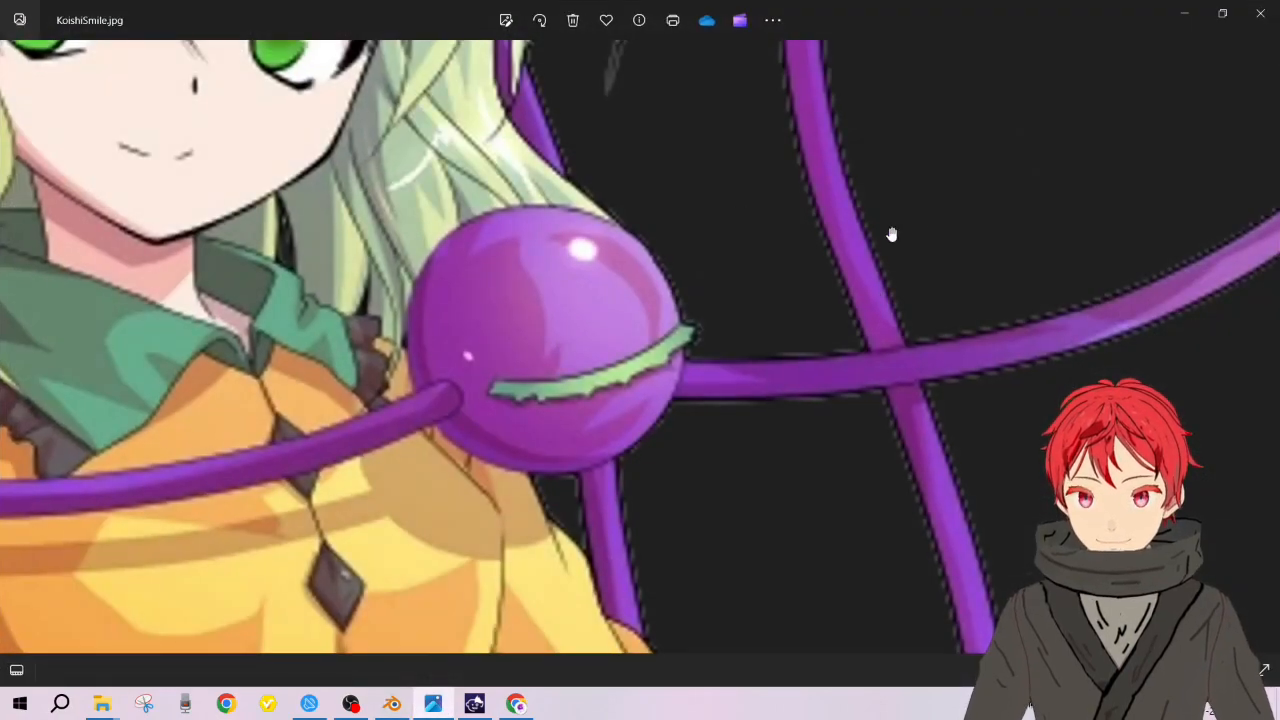
left_click(1196, 14)
middle_click_drag(753, 295, 419, 316)
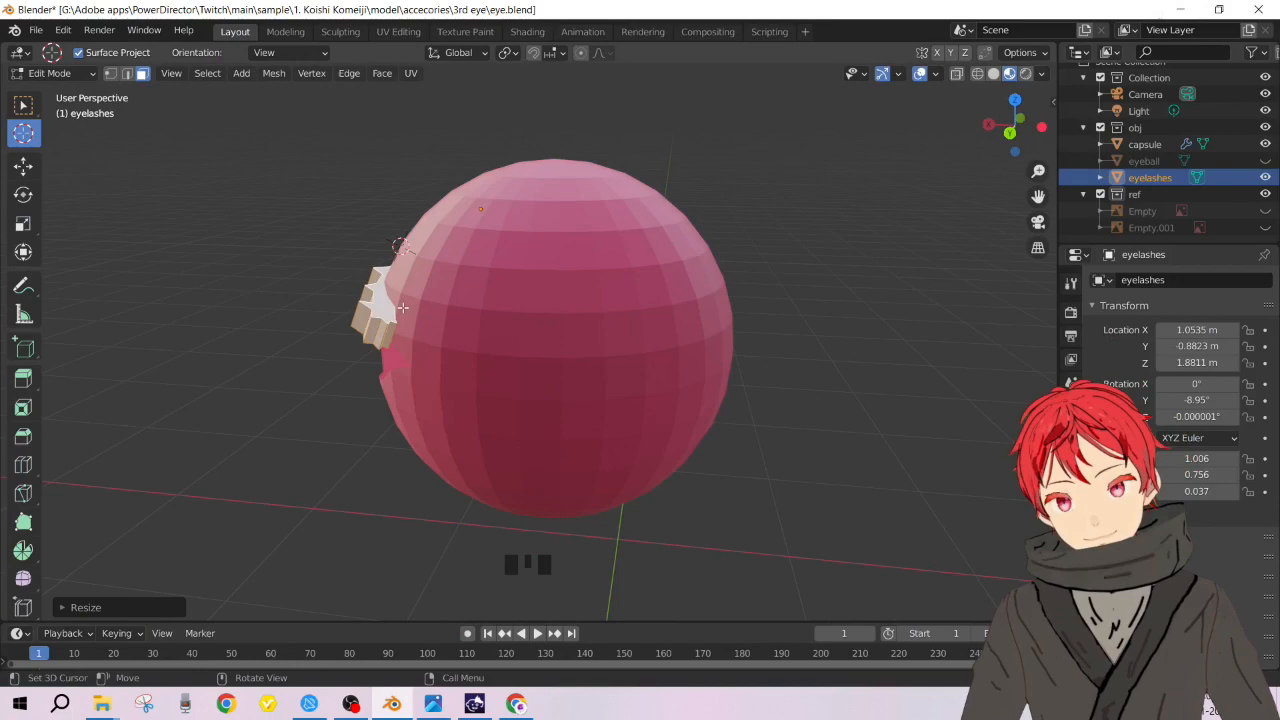
left_click(350, 704)
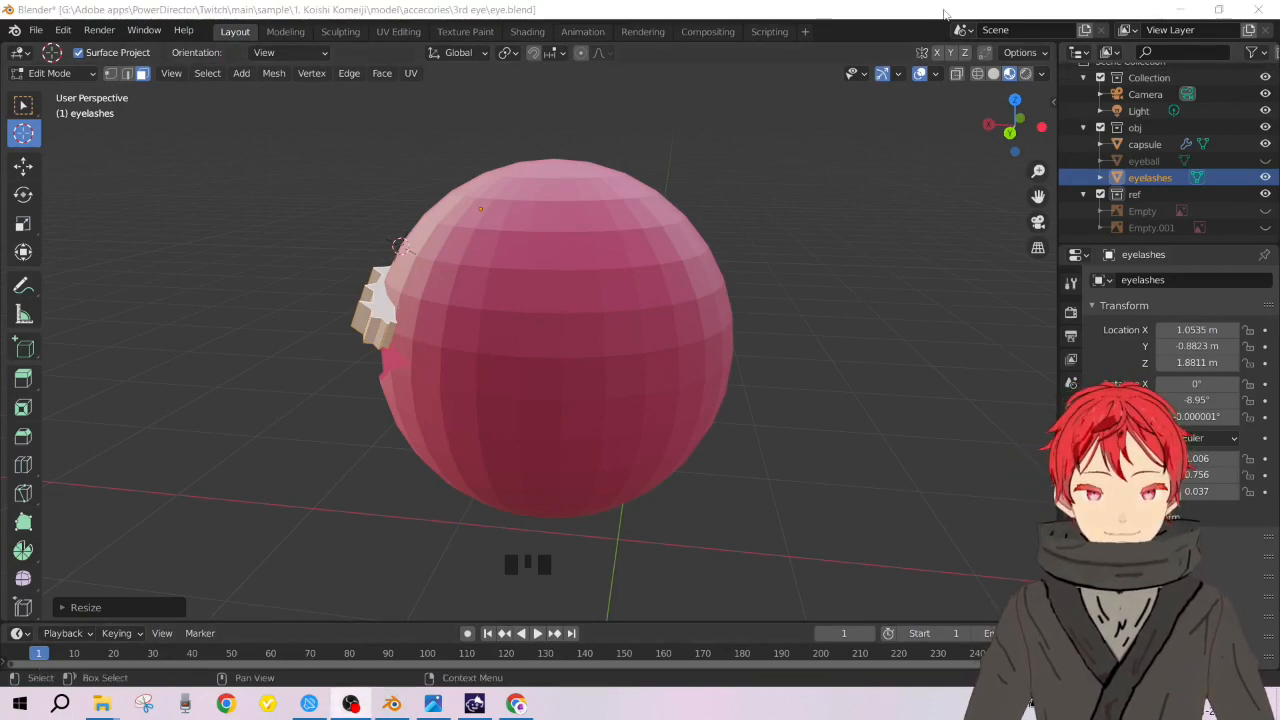
left_click(890, 35)
Step: Try scaling the eyelashes mesh along the global X axis and undo it
middle_click_drag(223, 380, 826, 259)
key("s")
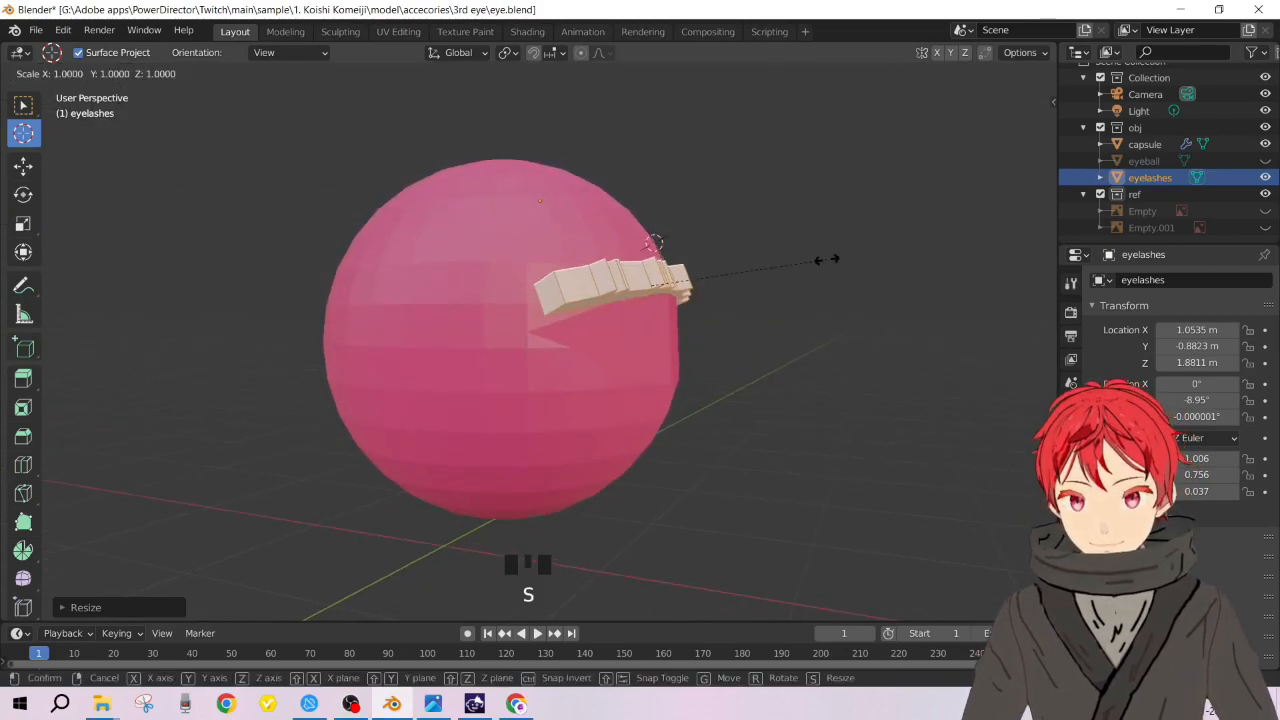
key("x")
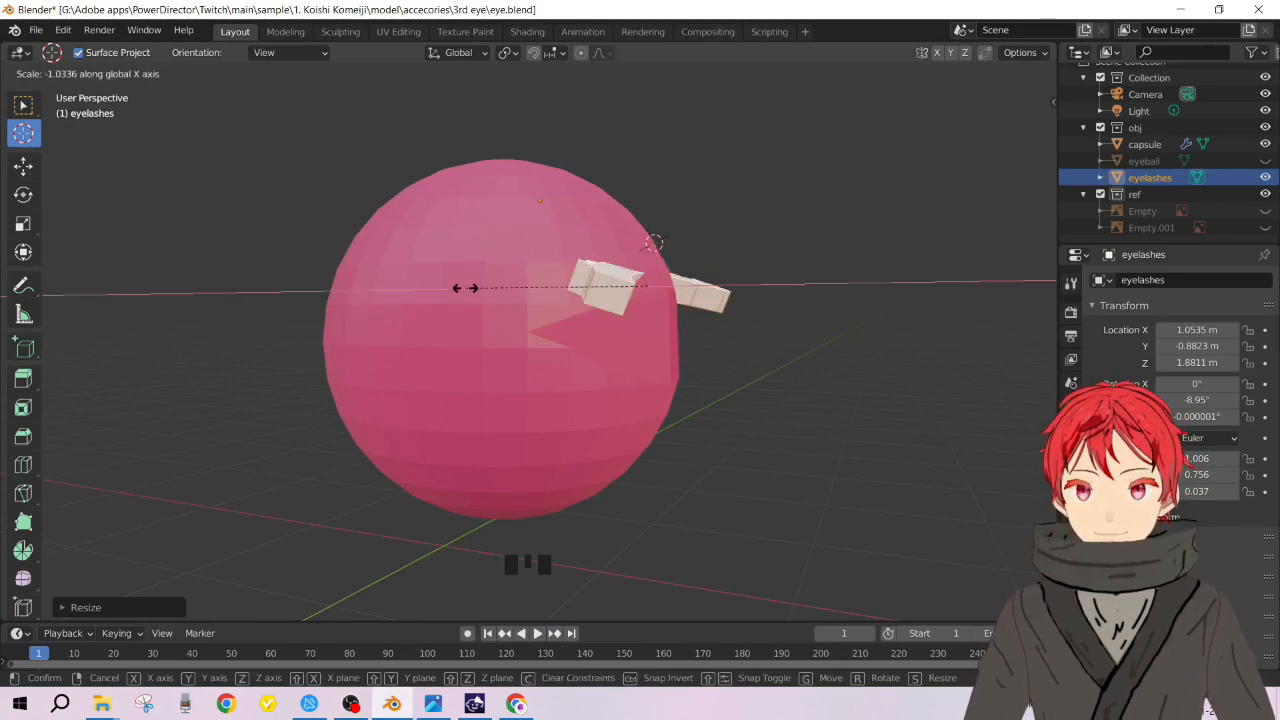
left_click(309, 352)
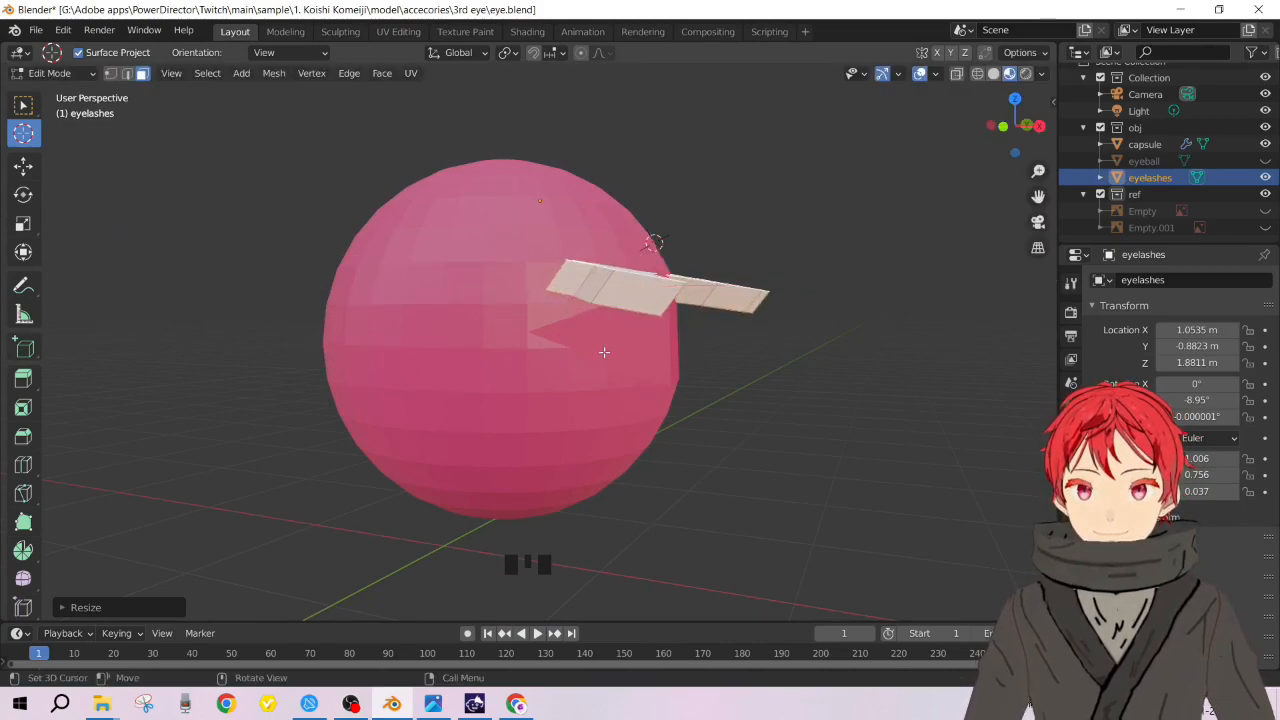
key("ctrl+z")
Step: Try stretching the eyelashes mesh by about 2.2 along the global Z axis and undo it
middle_click_drag(604, 352, 624, 441)
scroll(624, 441, "down", 2)
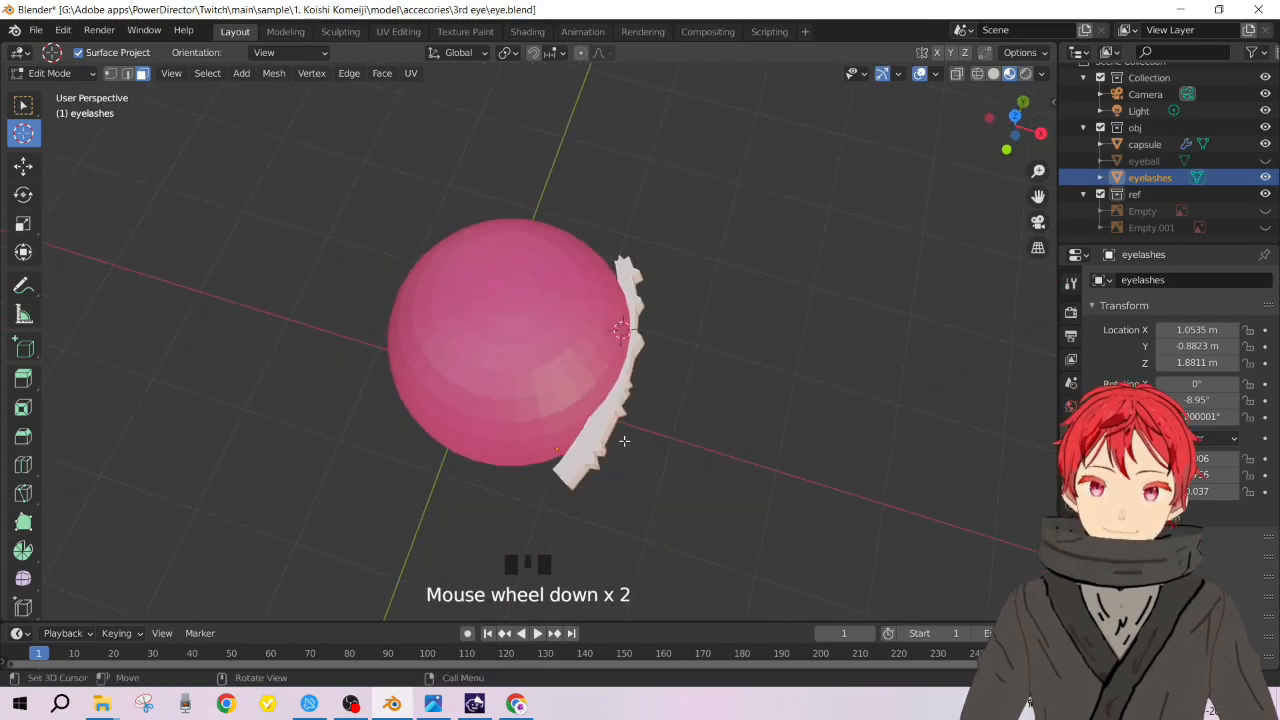
key("s")
key("x")
key("z")
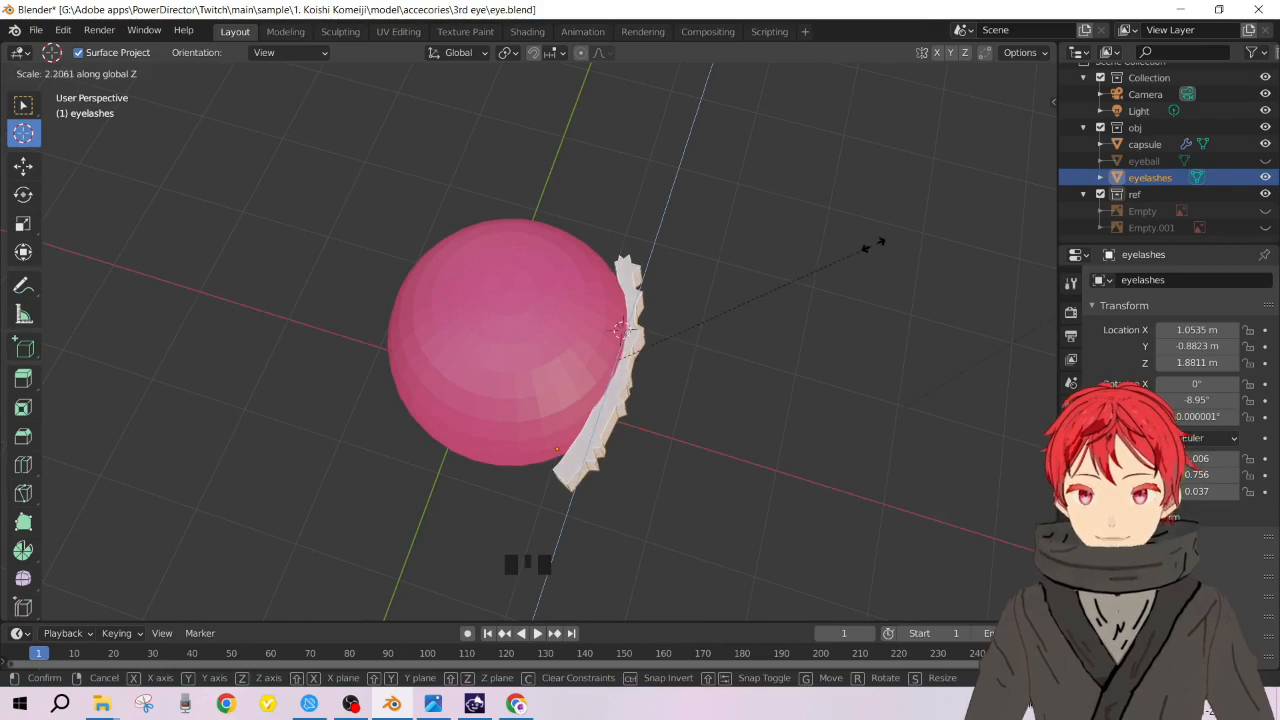
left_click(870, 240)
middle_click_drag(886, 229, 720, 217)
key("ctrl+z")
Step: Scale the eyelashes mesh by about 1.05 along its local Y axis
mouse_move(681, 316)
middle_mouse_down()
mouse_move(640, 355)
mouse_move(666, 317)
middle_mouse_up()
key("s")
key("x")
key("z")
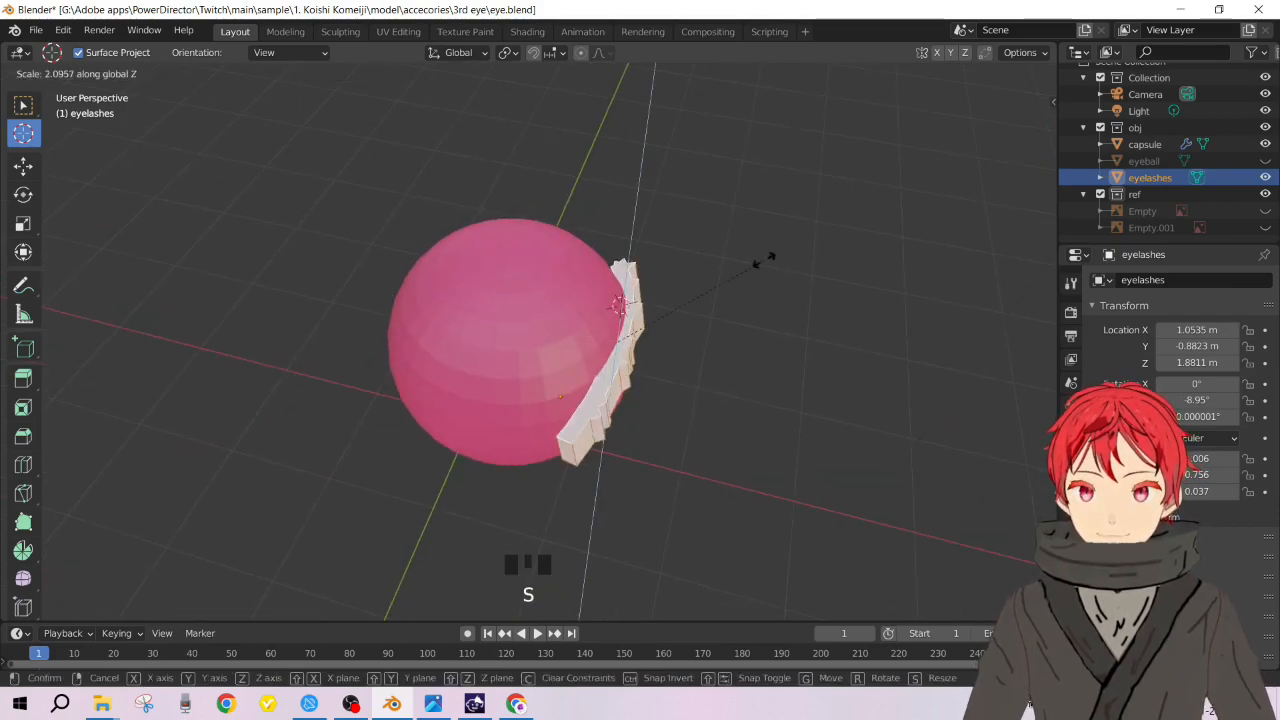
key("z")
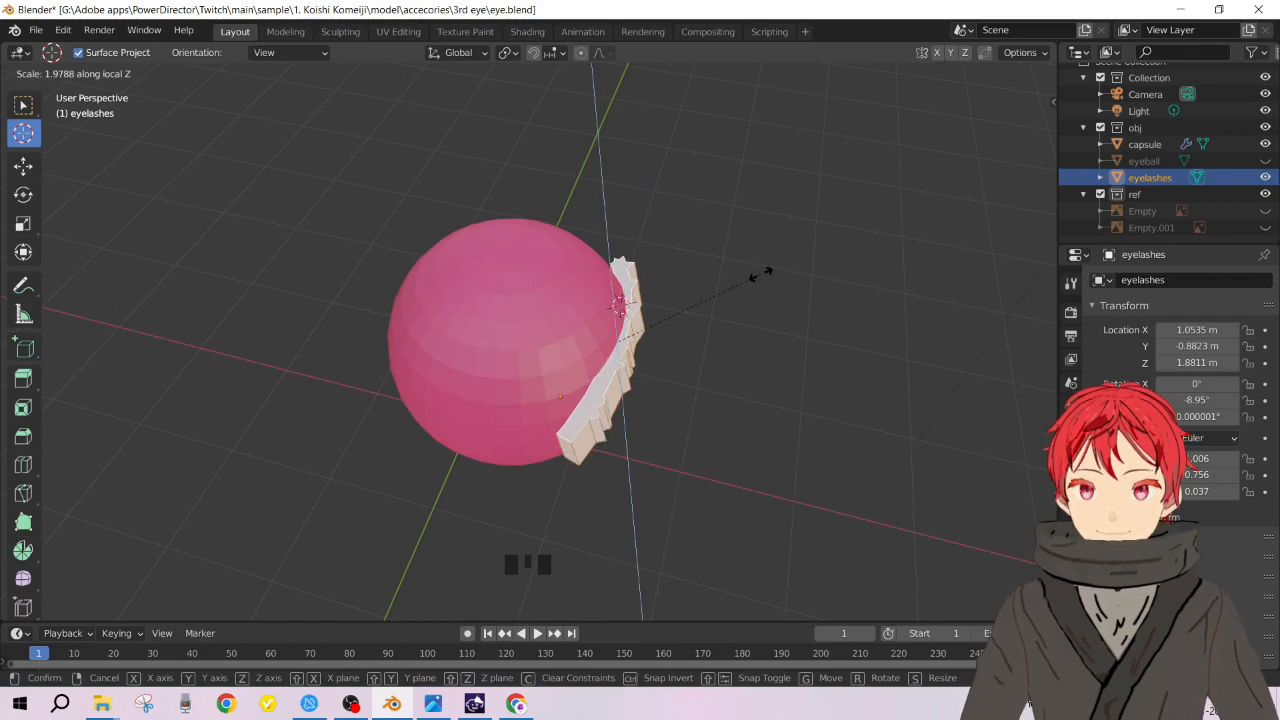
key("y")
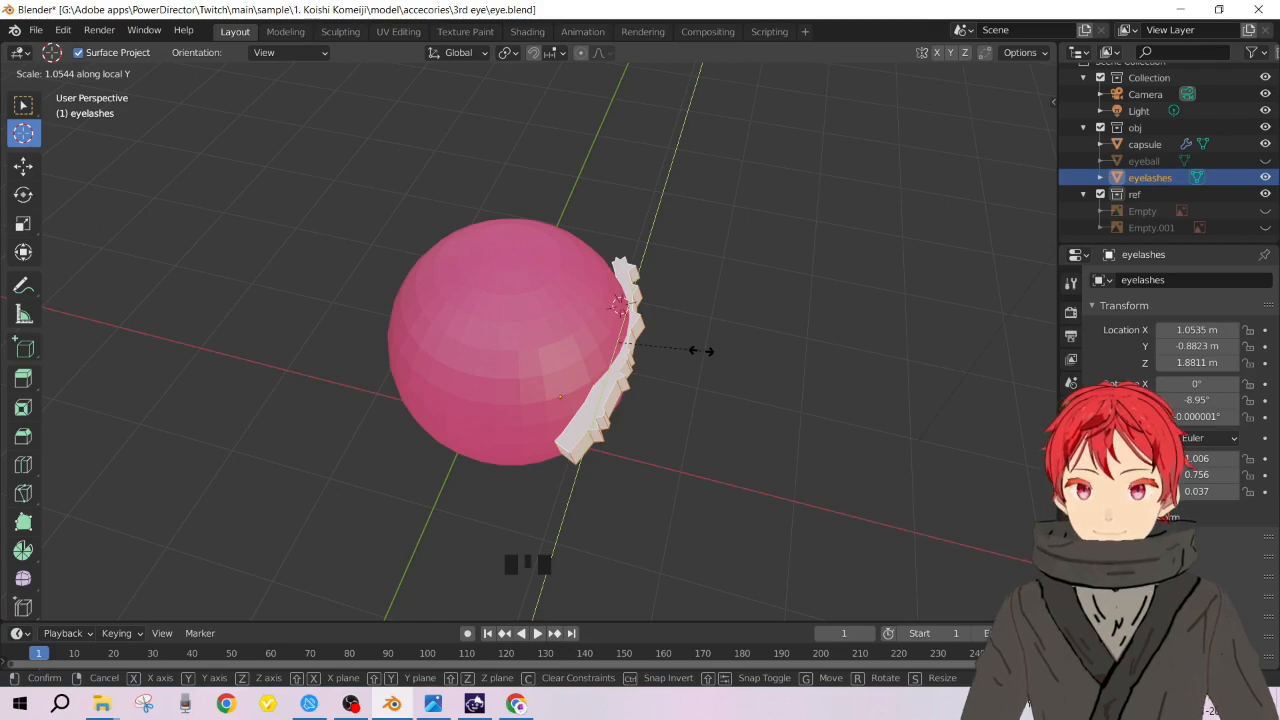
left_click(700, 350)
Step: Switch to vertex selection and activate the Select Box tool near the eyelashes' end
middle_click_drag(700, 352, 743, 283)
scroll(790, 282, "up", 4)
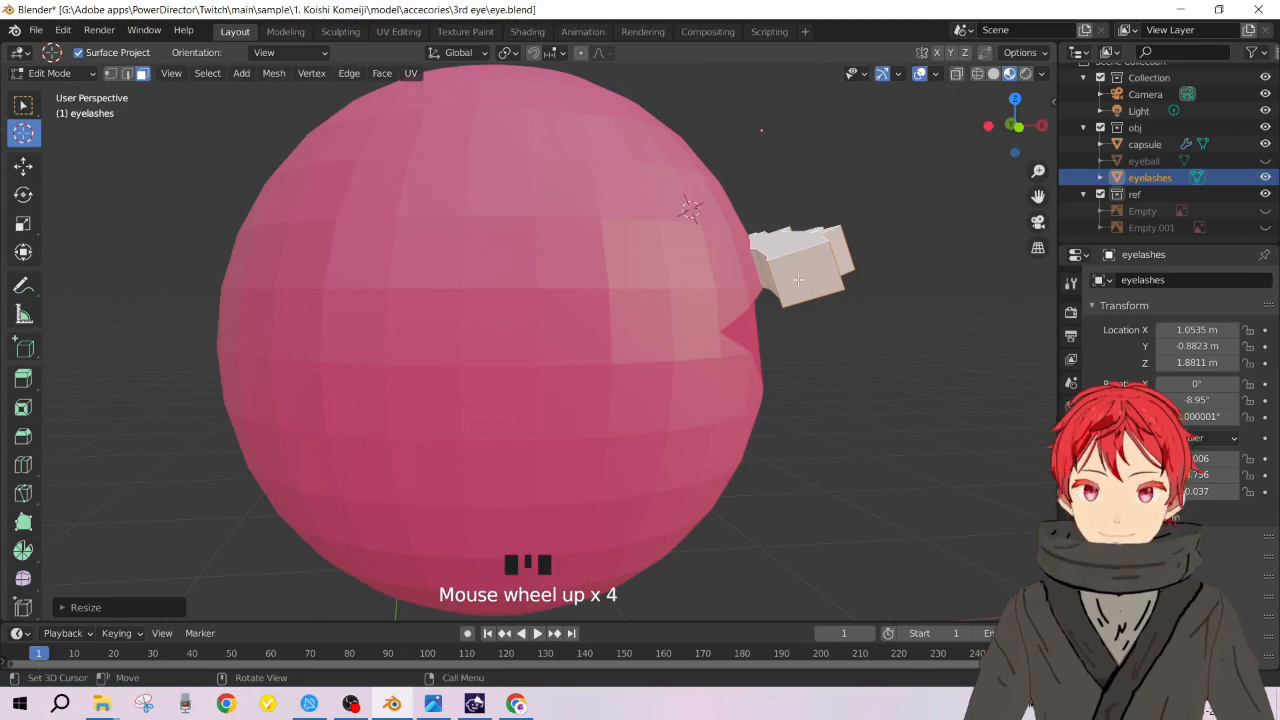
key("1")
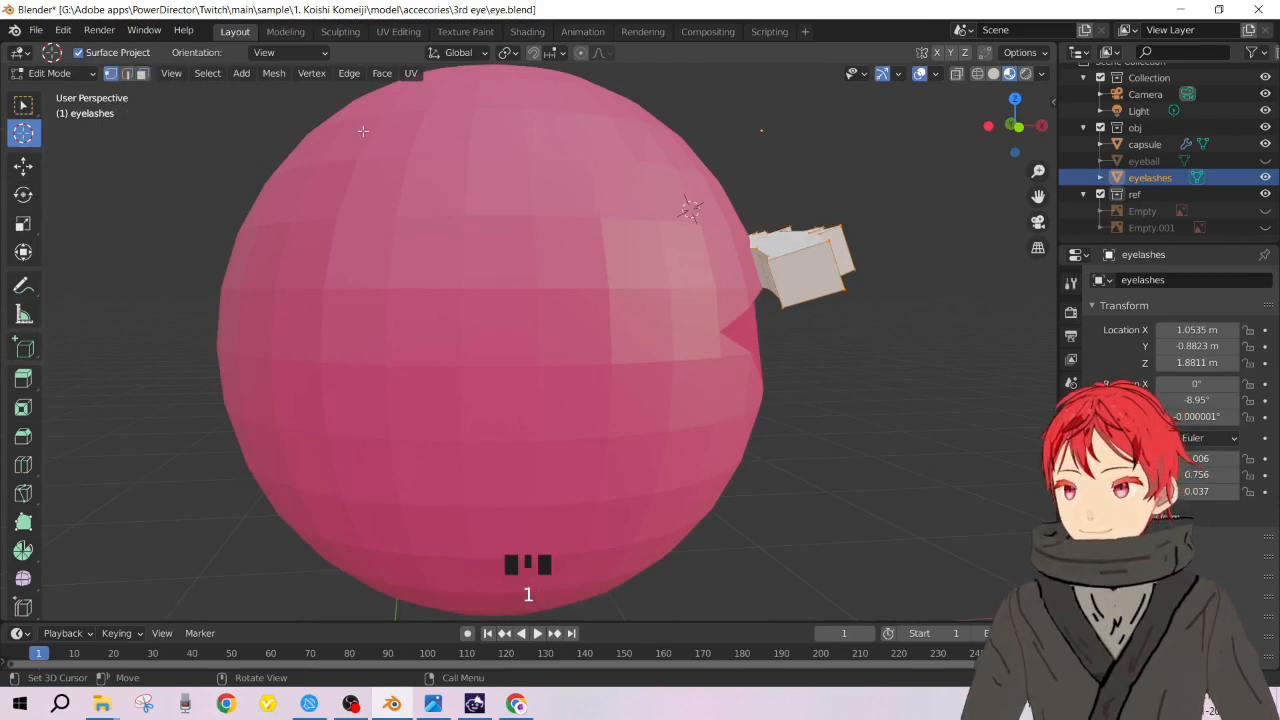
left_click(776, 256)
left_click_drag(777, 262, 764, 272)
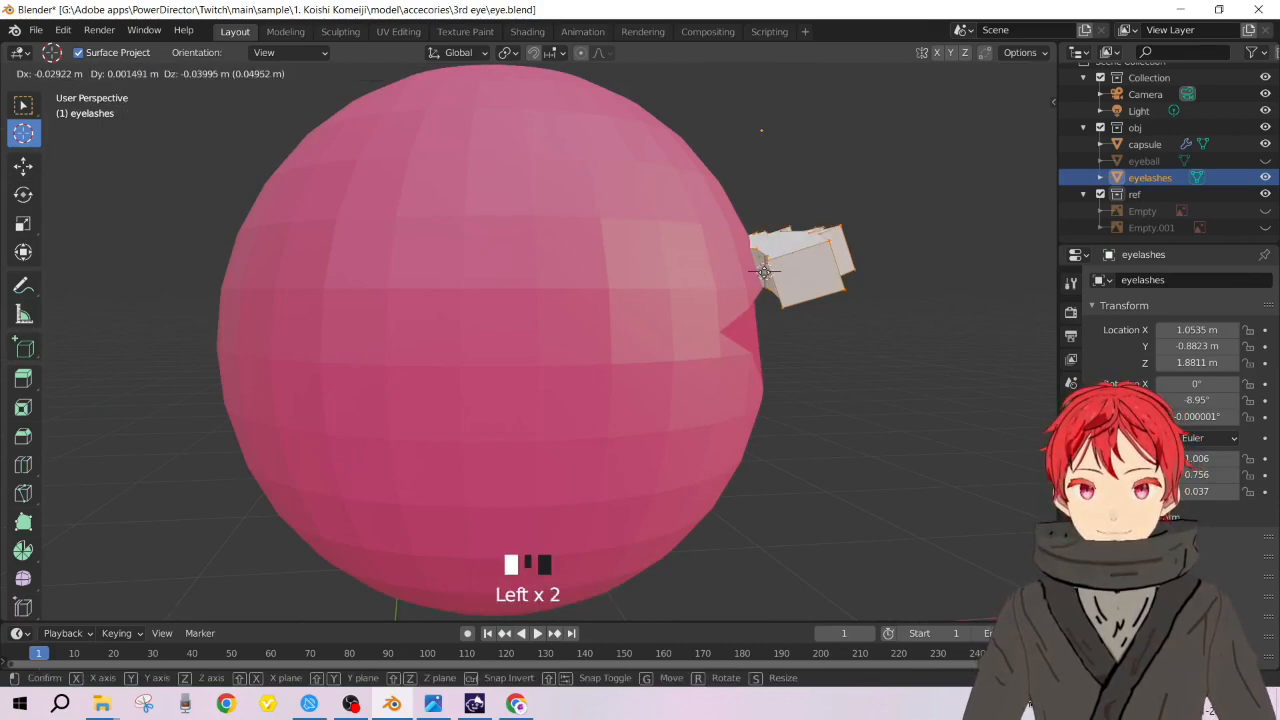
left_click_drag(676, 275, 466, 334)
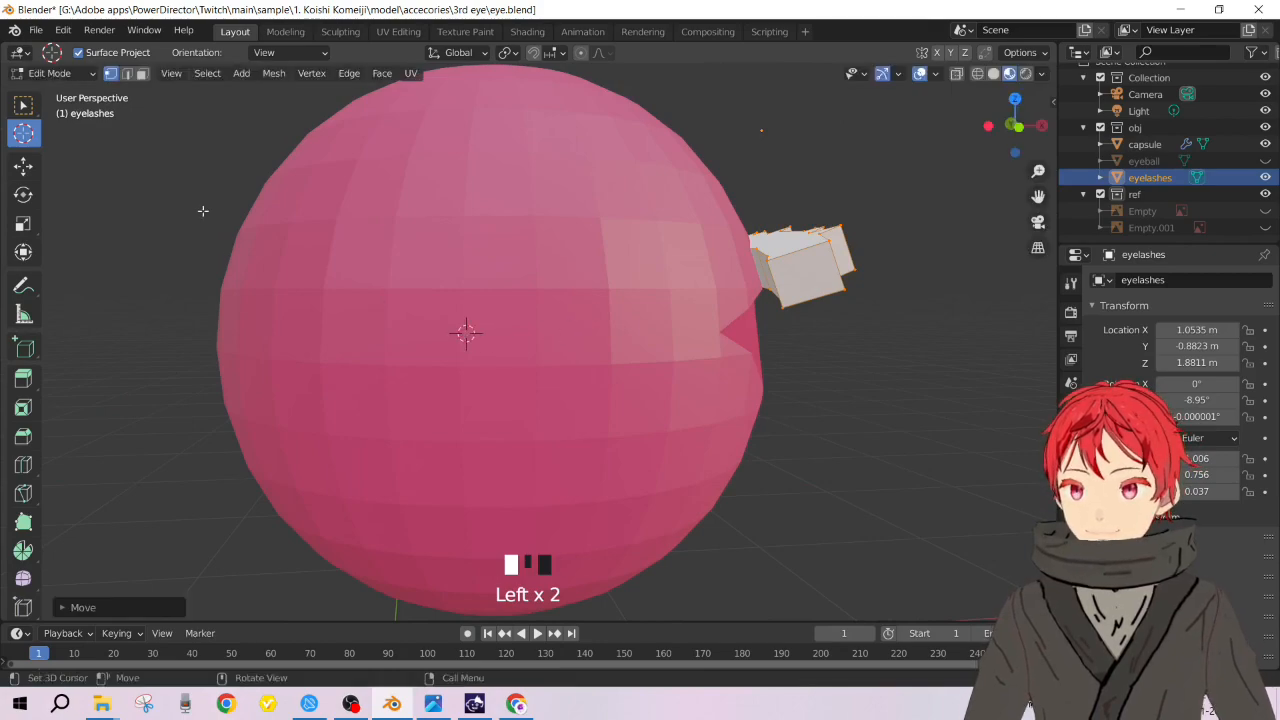
left_click(25, 105)
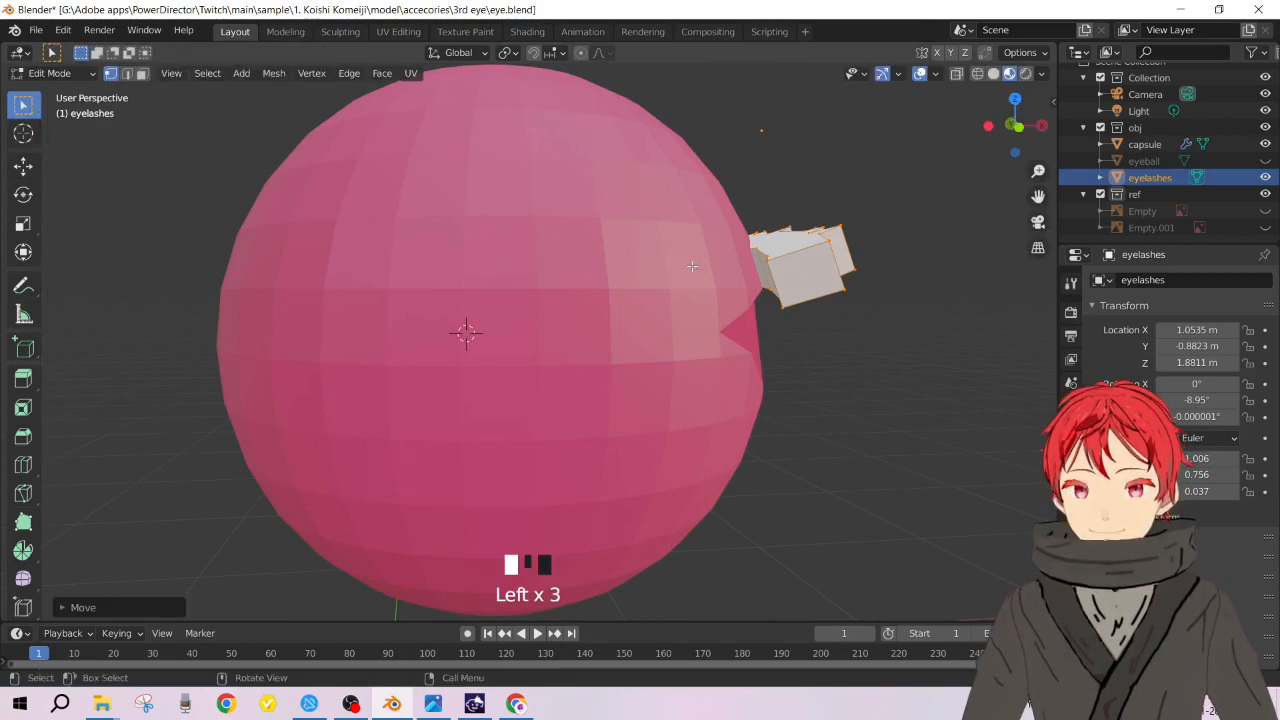
Step: Try moving the inner corner vertex of the eyelashes' end onto the capsule's eye corner and undo it
left_click(782, 258)
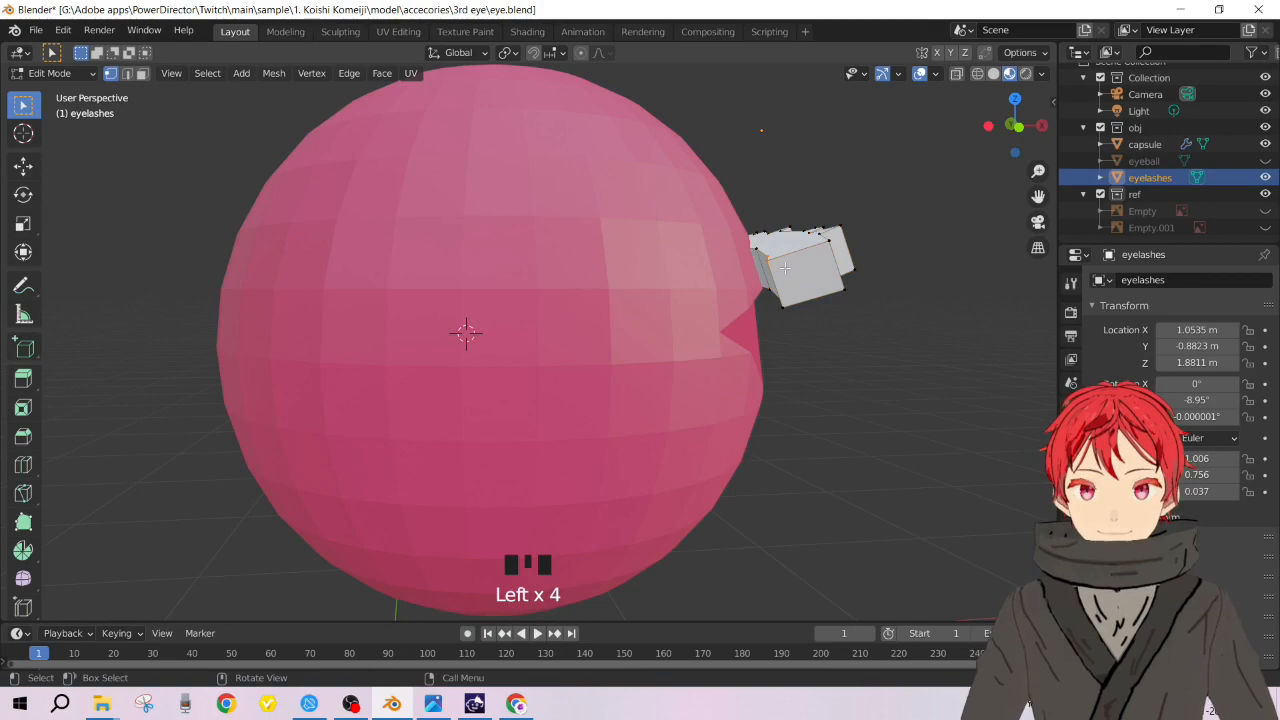
key("g")
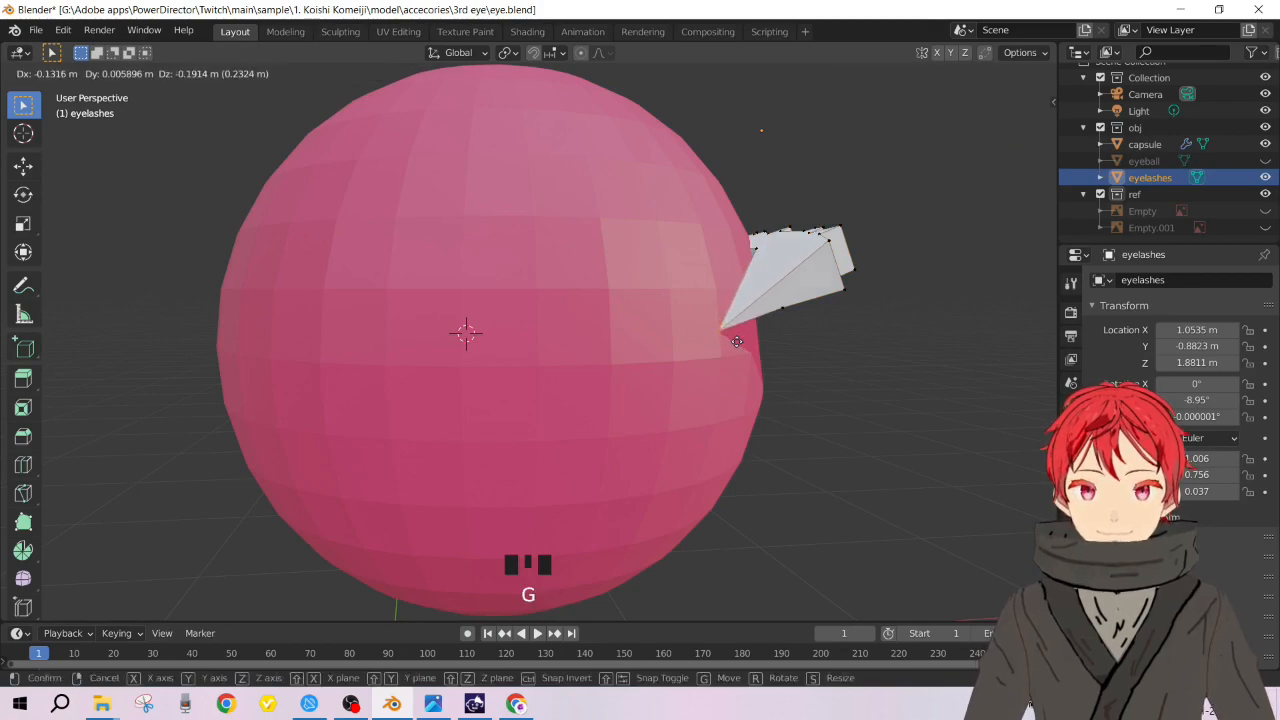
left_click(736, 341)
key("ctrl+z")
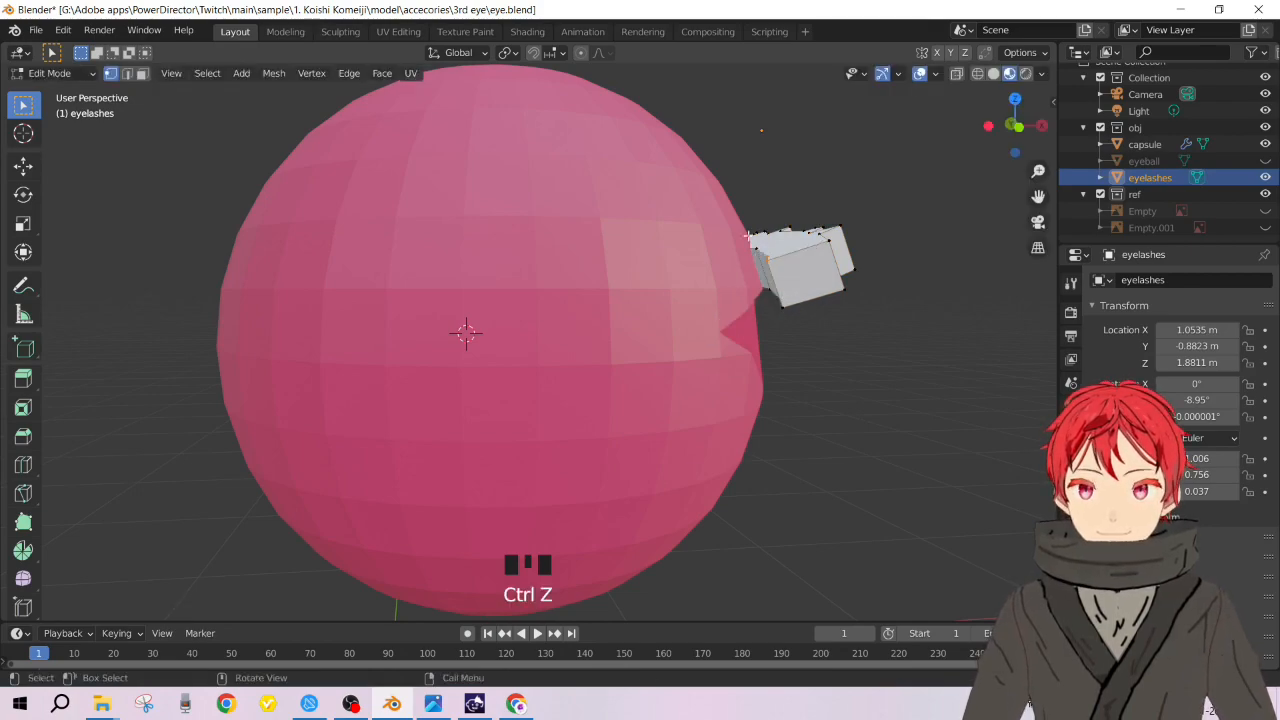
Step: Select the whole eyelashes mesh and reposition it in two moves in front of the capsule's eye opening
middle_click_drag(830, 316, 530, 285)
key("a")
key("g")
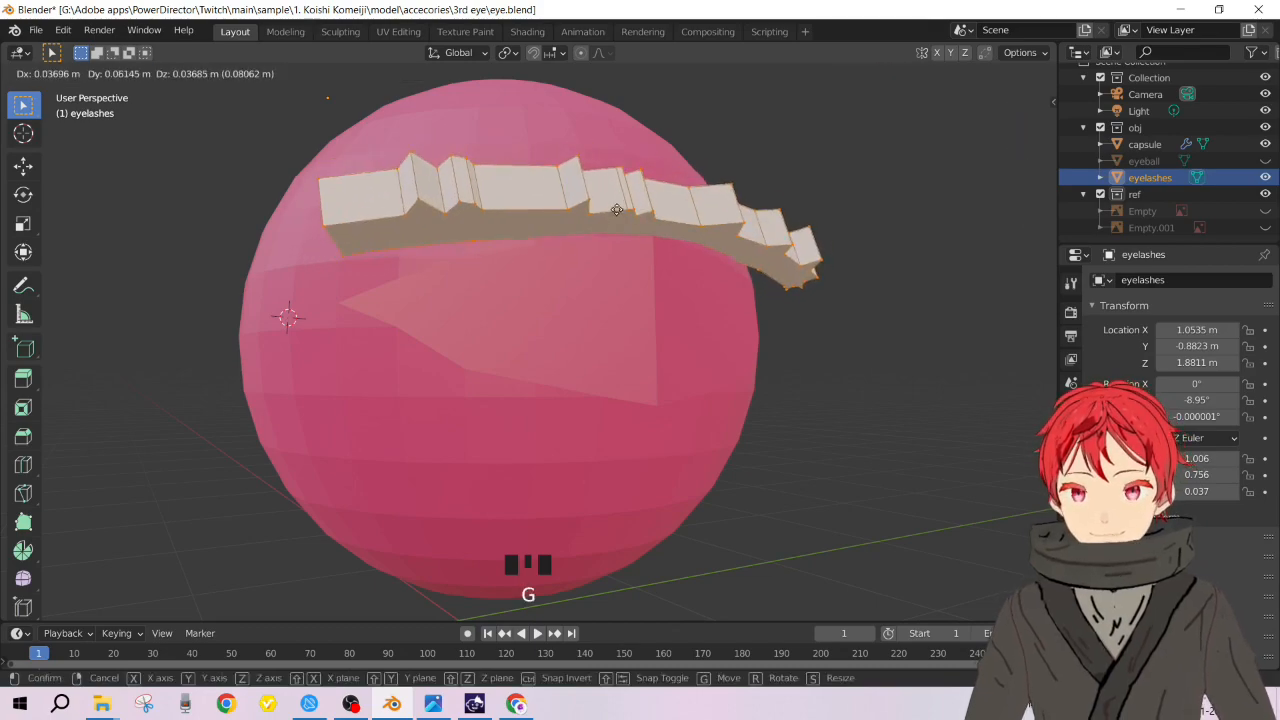
left_click(618, 211)
middle_click_drag(618, 211, 745, 282)
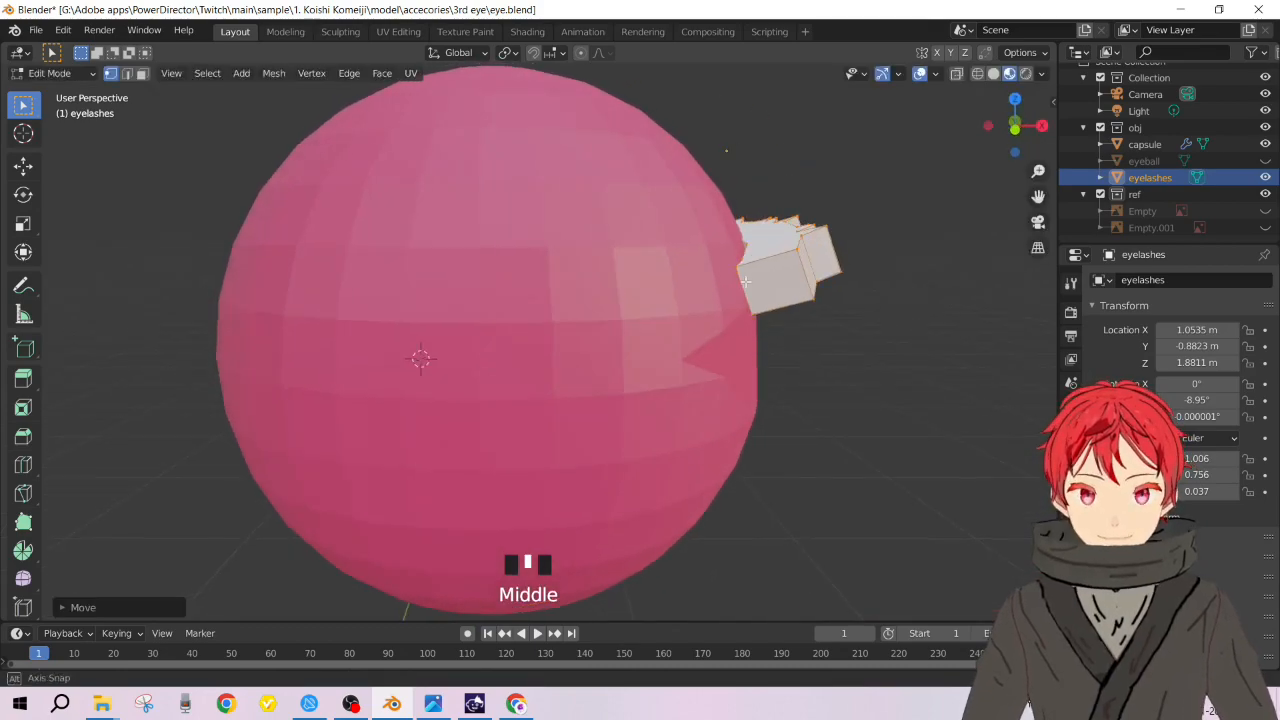
scroll(746, 283, "down", 1)
scroll(855, 268, "up", 3)
middle_click_drag(837, 271, 623, 420, "shift")
key("g")
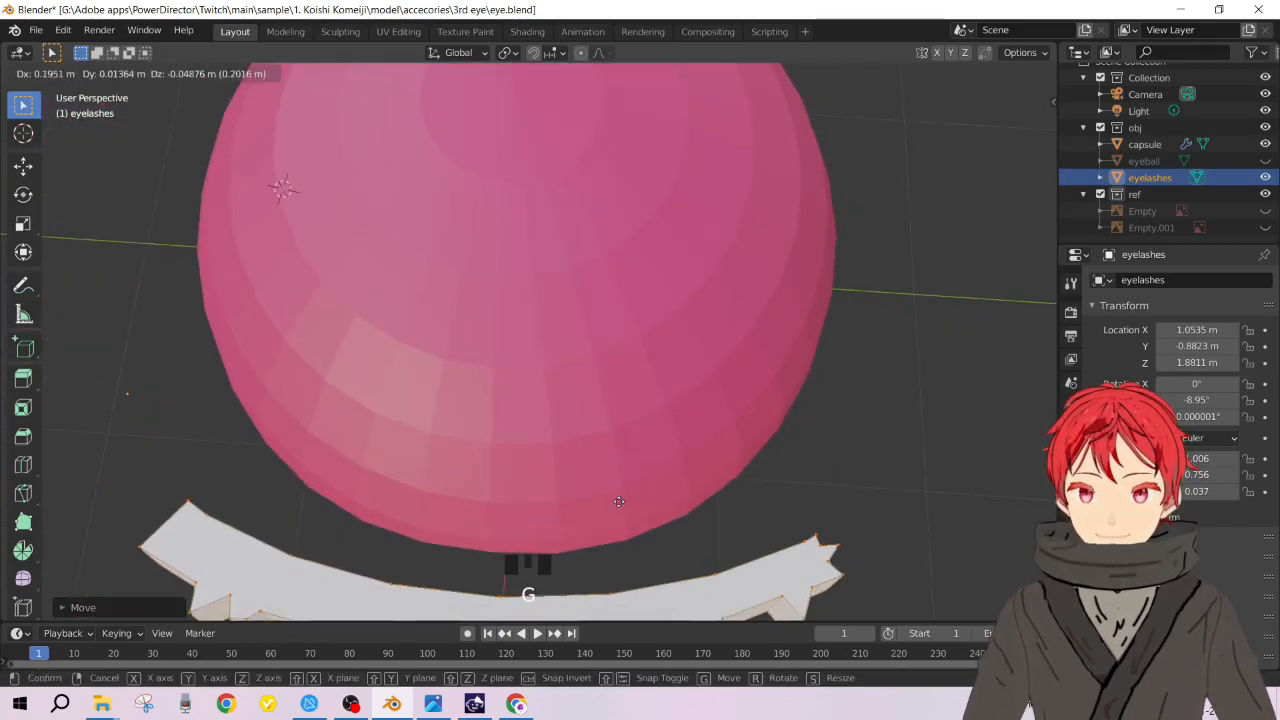
left_click(609, 468)
middle_click_drag(606, 472, 644, 420)
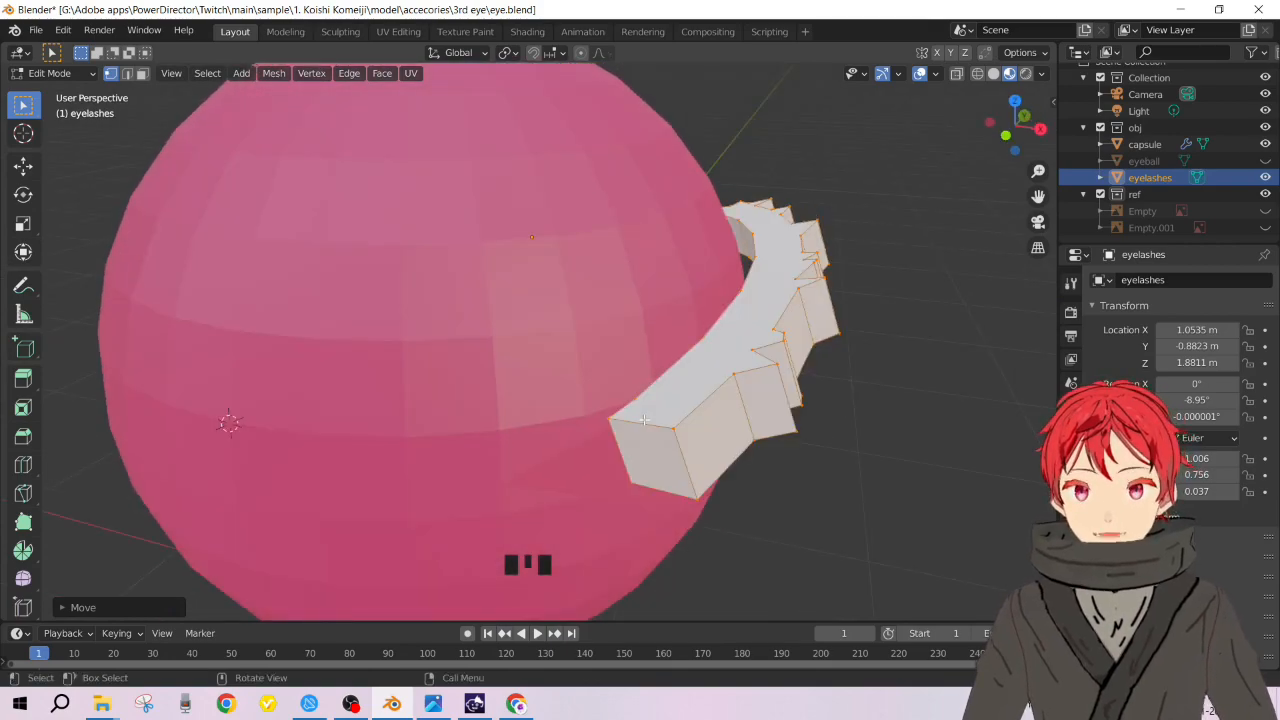
Step: Enable snapping and try to move the inner corner vertex of the eyelashes' end onto the capsule's eye corner
left_click(534, 53)
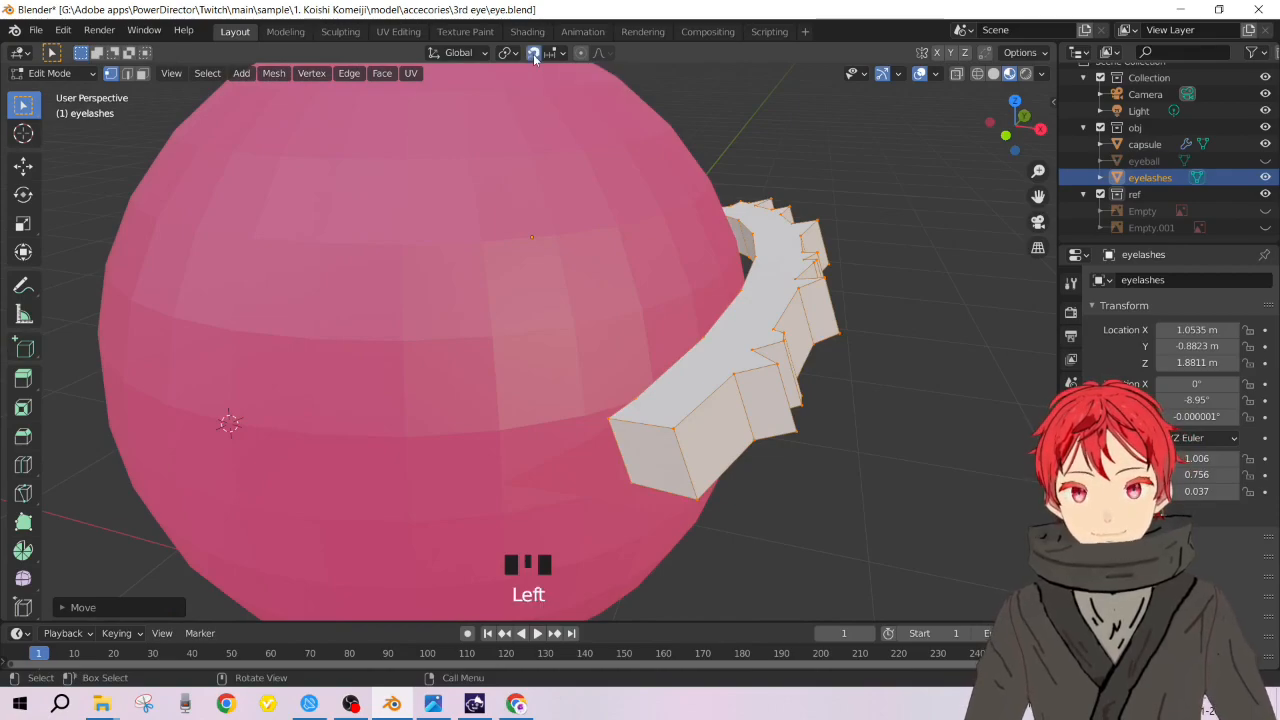
middle_click_drag(636, 412, 771, 321)
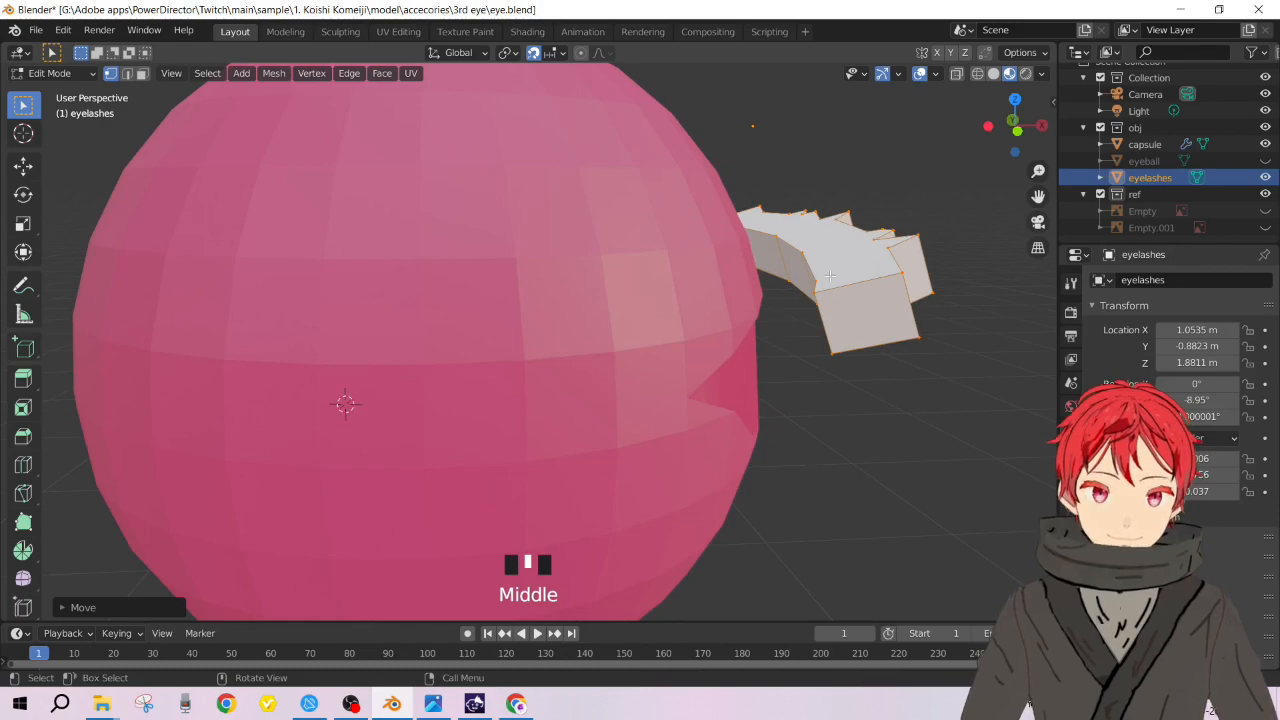
left_click(870, 288)
key("g")
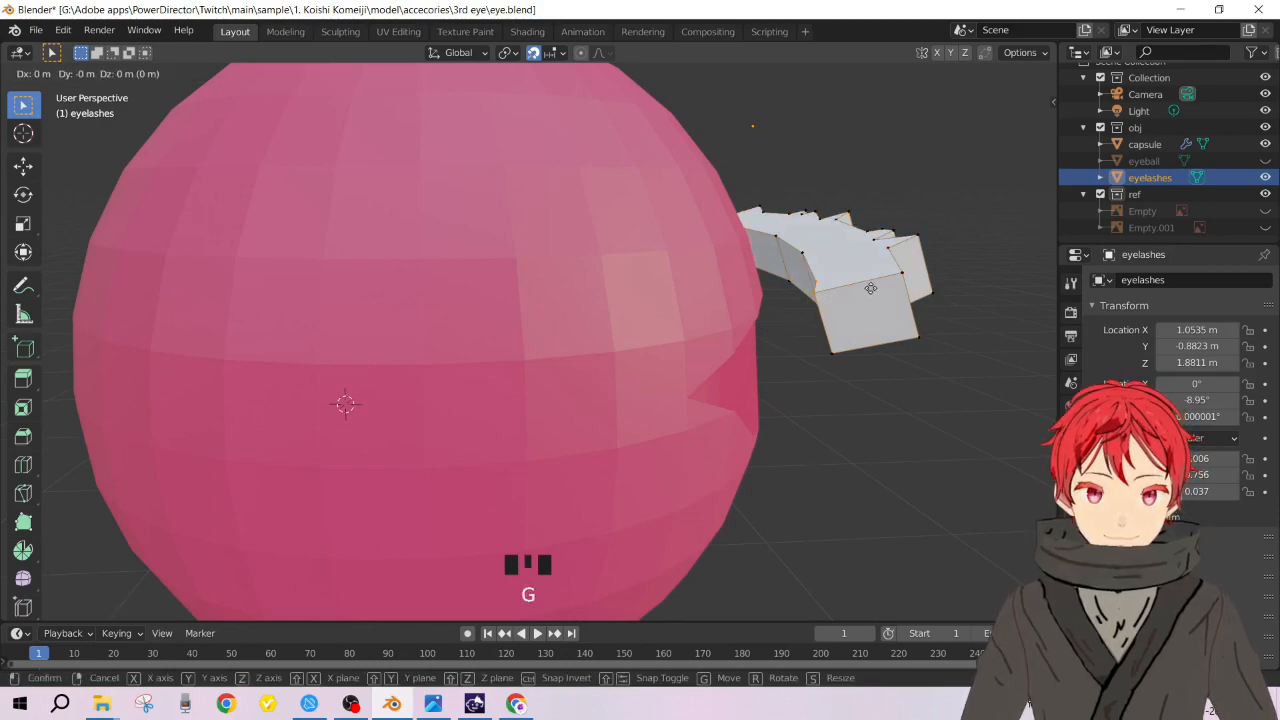
left_click(822, 293)
left_click(818, 288)
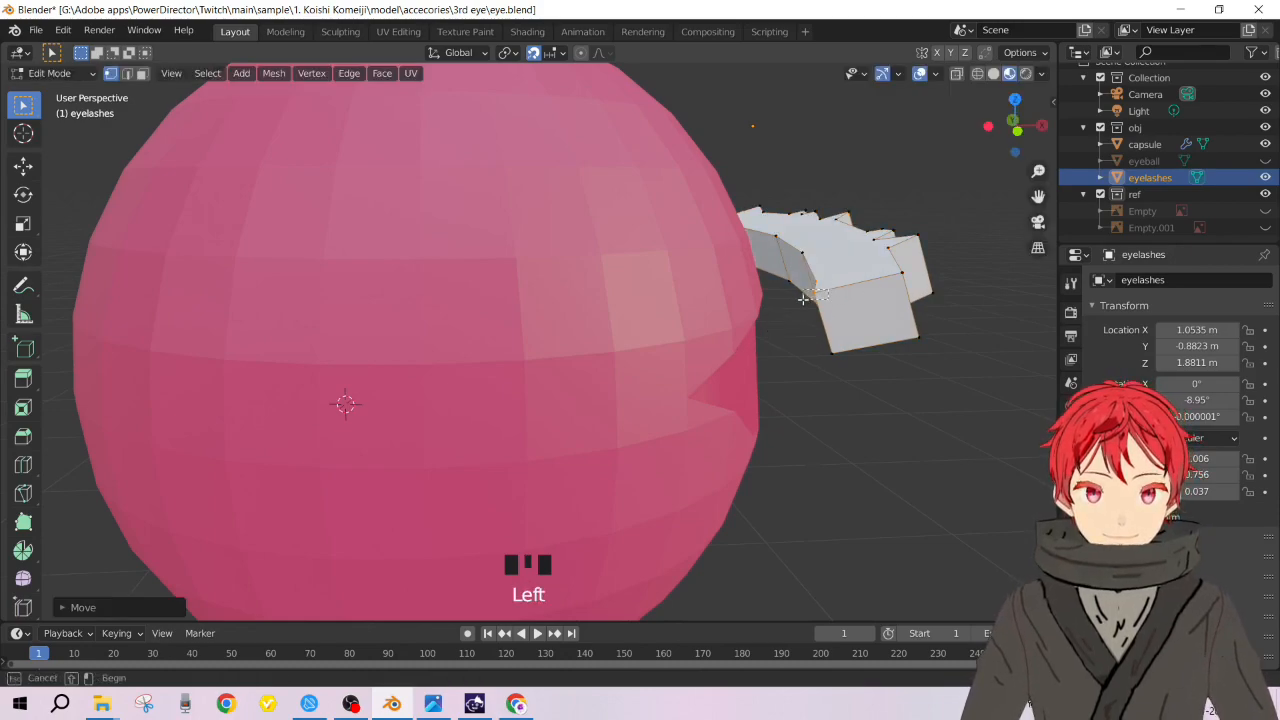
key("g")
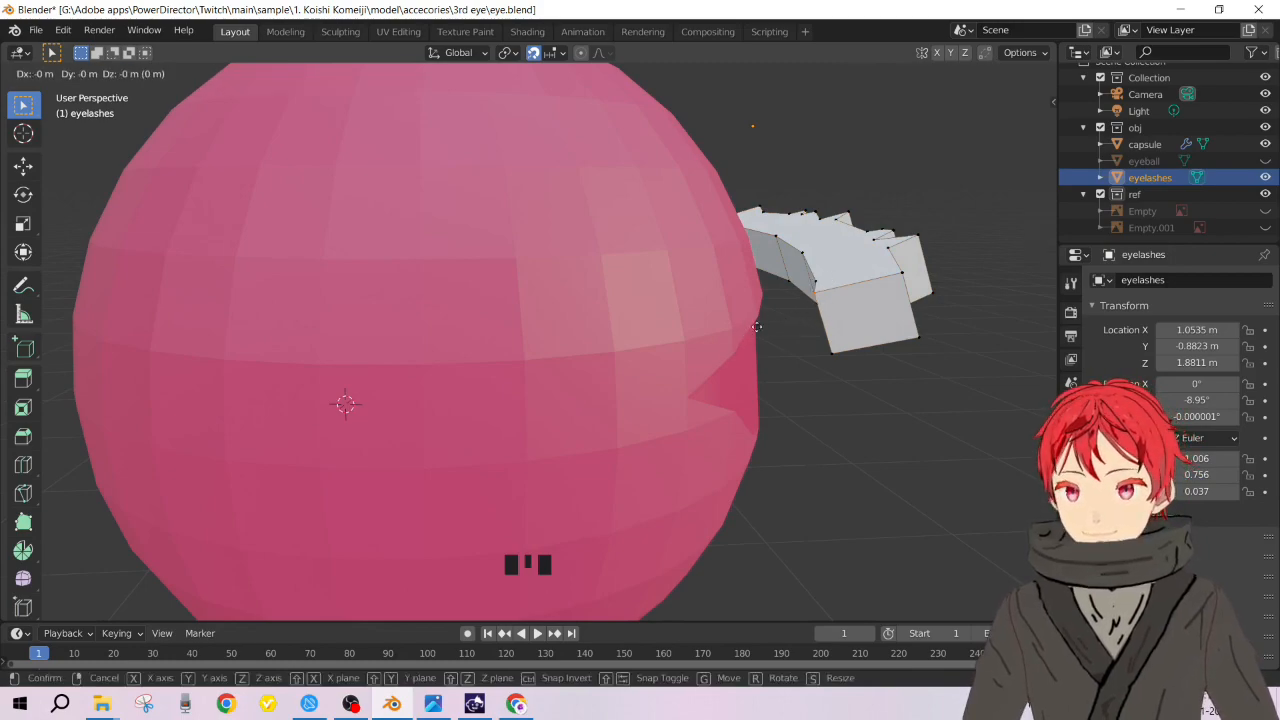
left_click(709, 347)
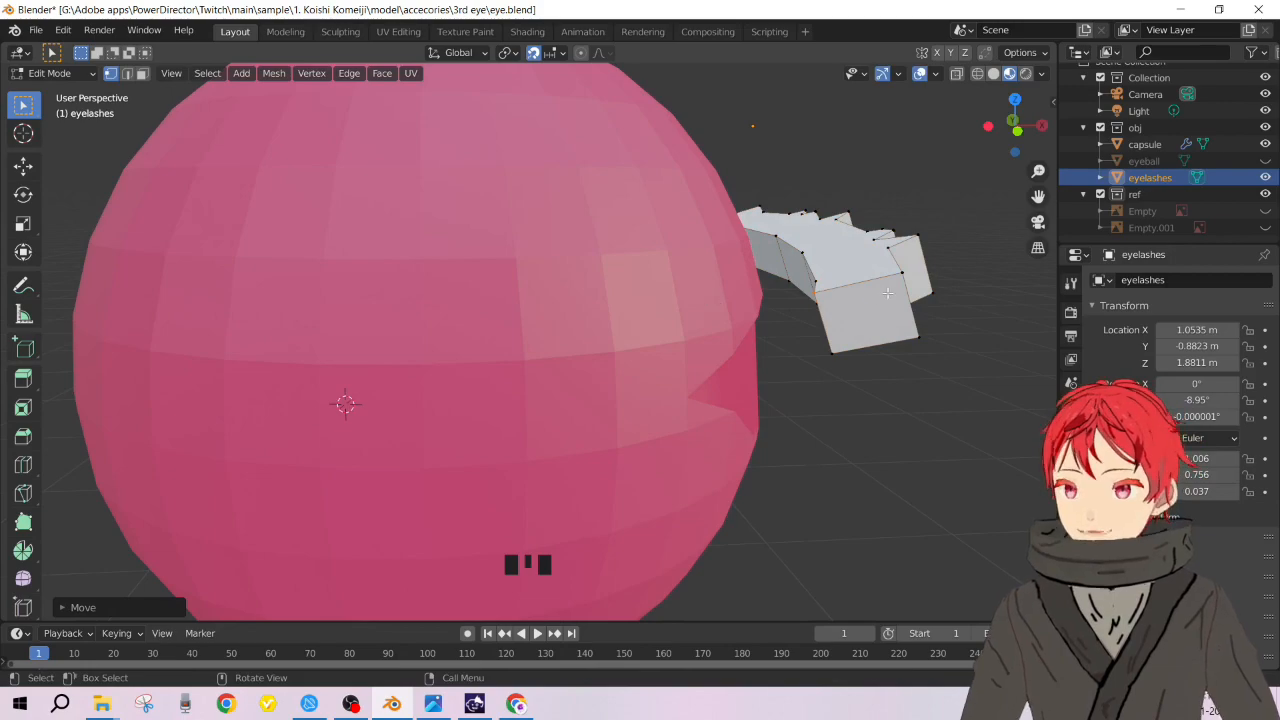
key("g")
right_click(740, 325)
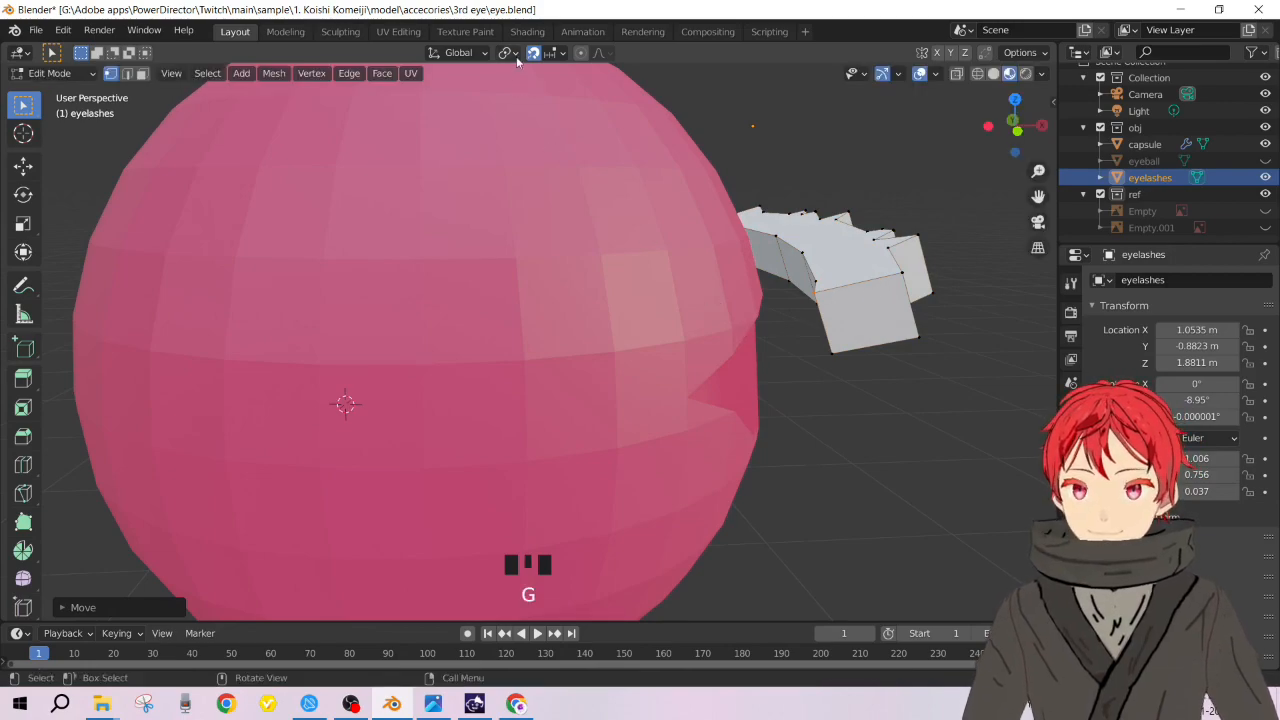
Step: Try moving the eyelashes' corner vertex with the transform pivot point set to Individual Origins
left_click(510, 53)
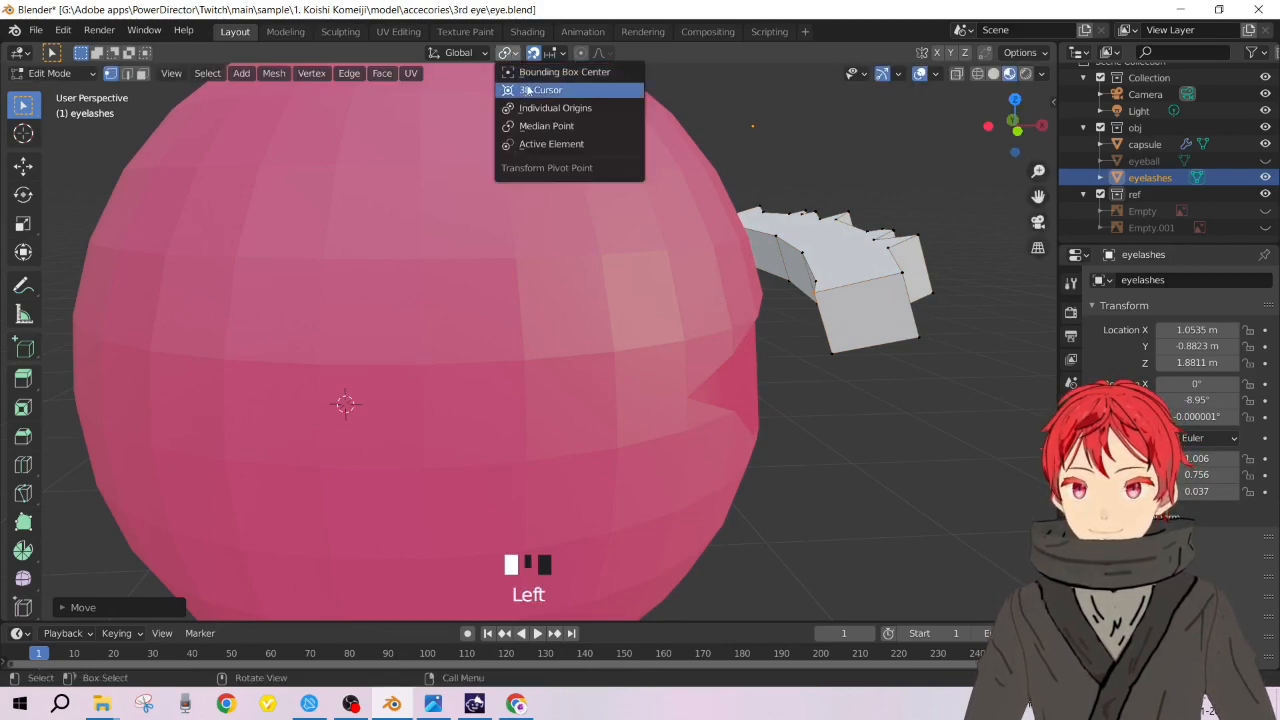
left_click(593, 110)
key("g")
right_click(769, 333)
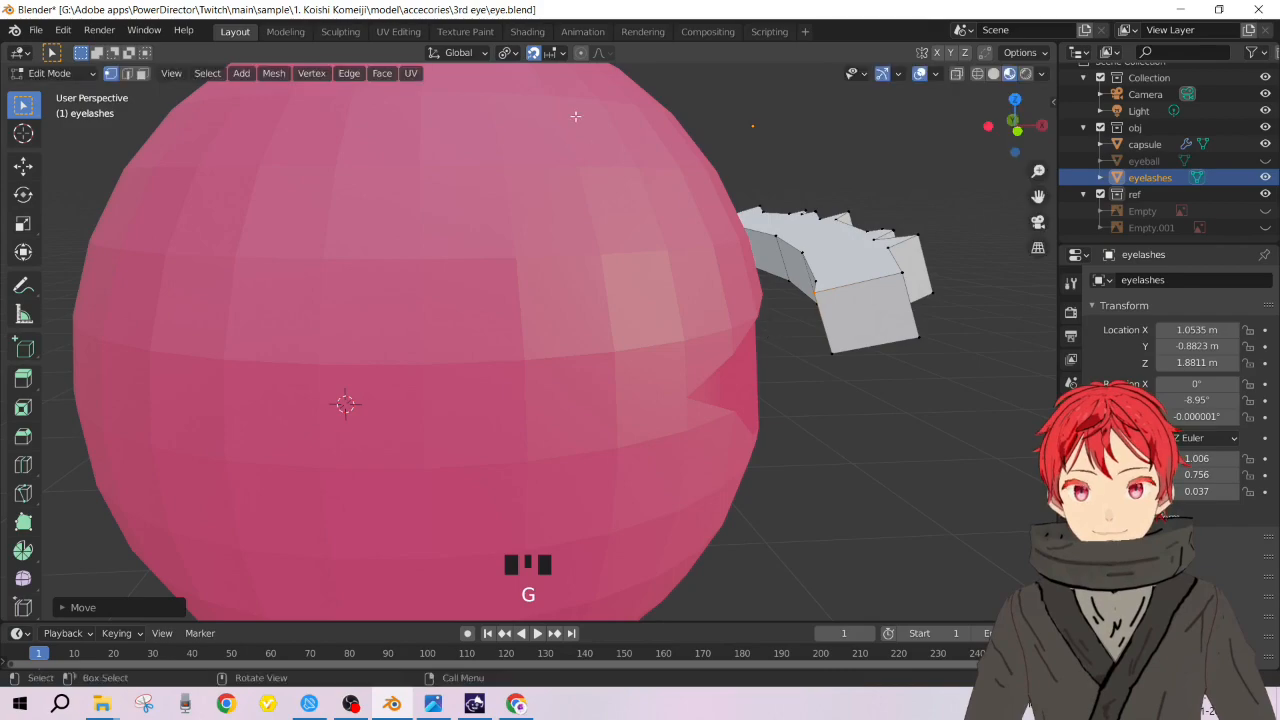
Step: Set the transform pivot point to Bounding Box Center
left_click(506, 52)
left_click(530, 74)
middle_click_drag(654, 216, 766, 237)
scroll(762, 296, "down", 2)
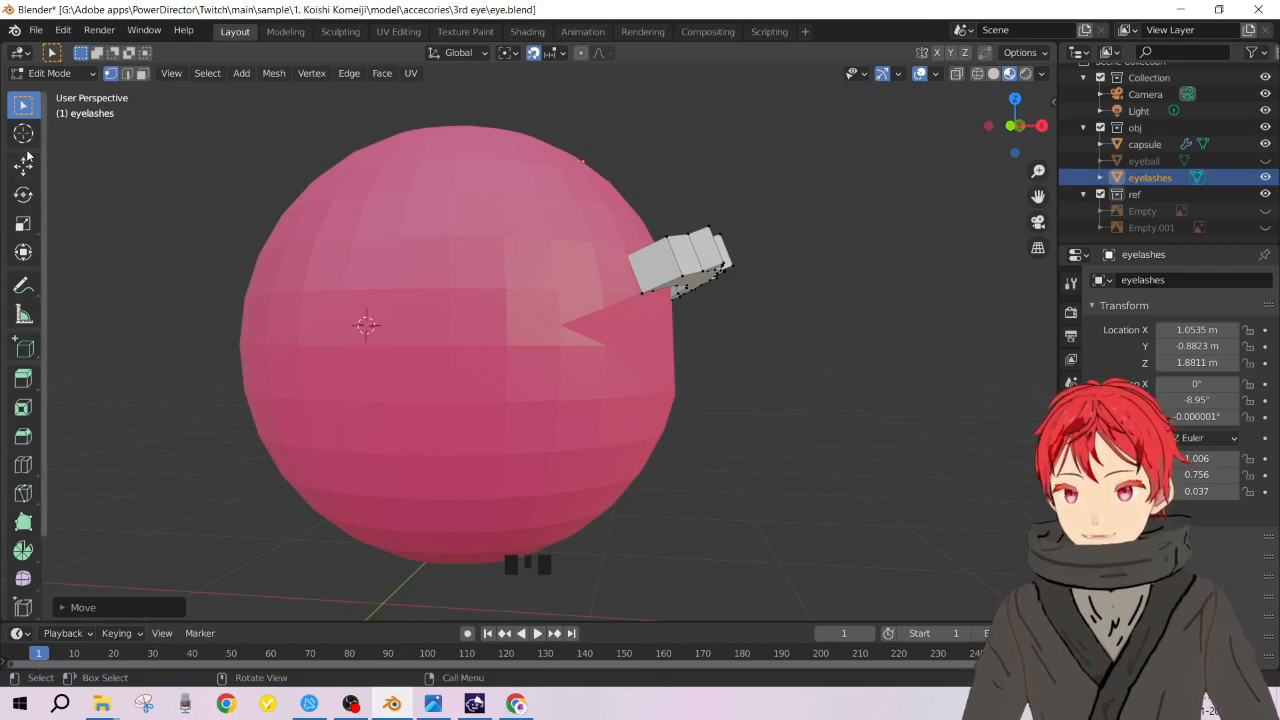
middle_click_drag(558, 316, 573, 361)
Step: Save eye.blend in Object Mode and join the eyelashes into the capsule object
key("Tab")
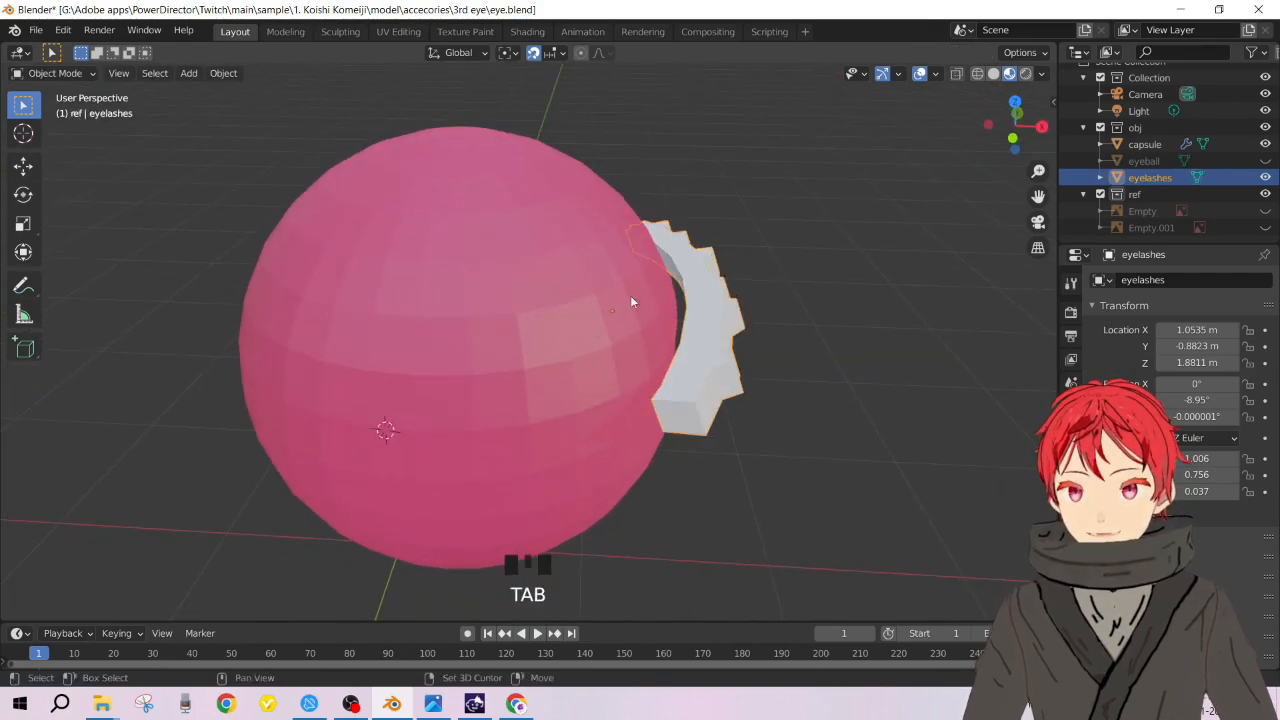
key("ctrl+s")
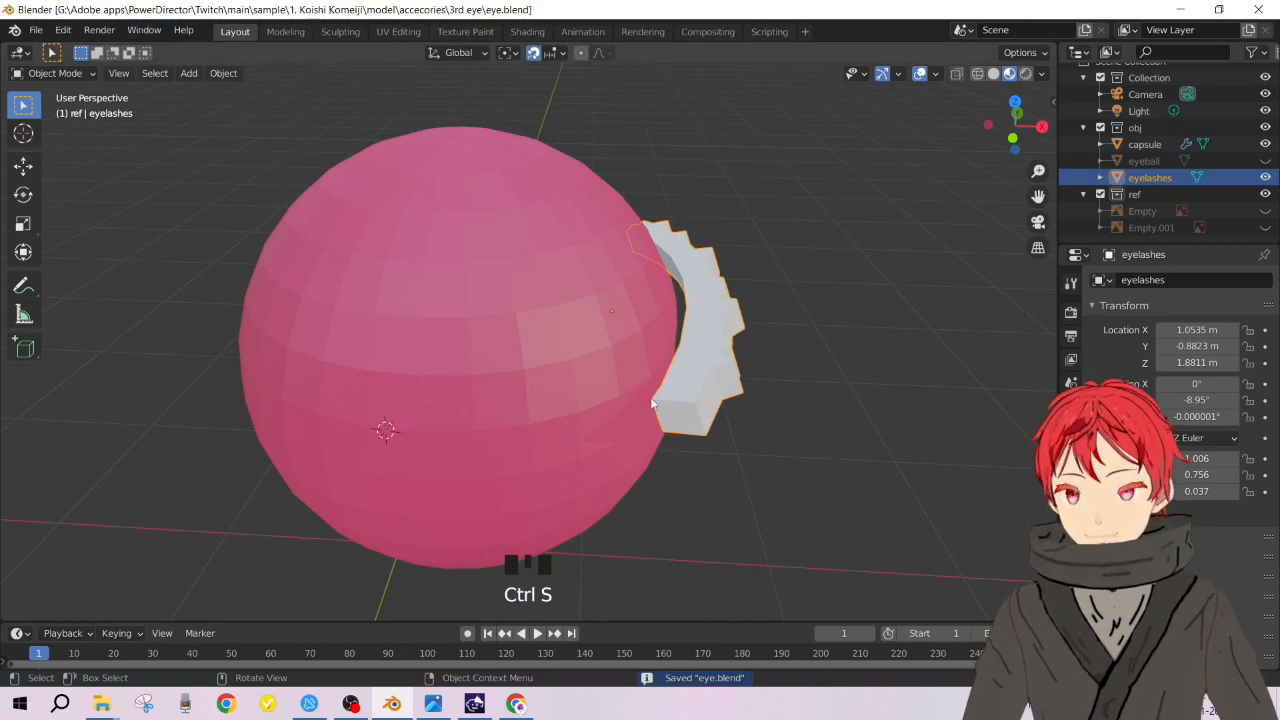
left_click(513, 477, "shift")
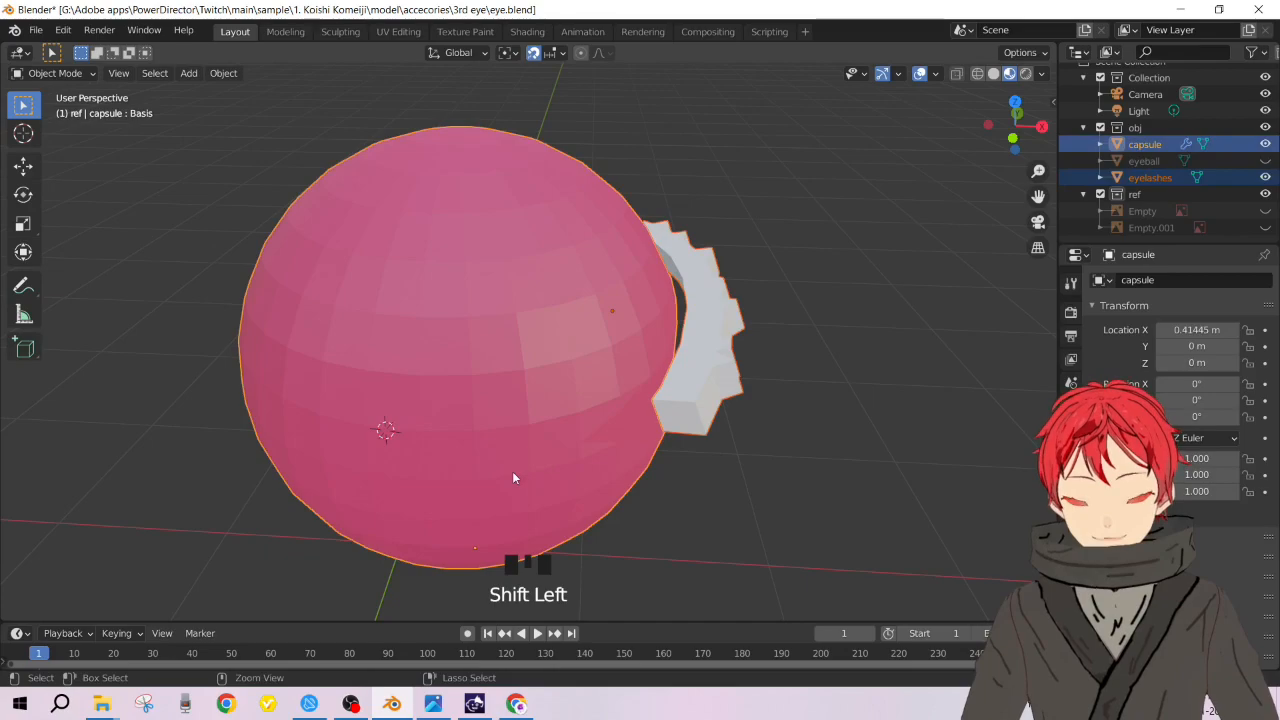
key("ctrl+j")
middle_click_drag(808, 528, 764, 433)
Step: Enter Edit Mode on the joined capsule and check how the eyelashes' end sits against the eye opening
key("Tab")
mouse_move(683, 297)
middle_mouse_down()
mouse_move(700, 305)
mouse_move(683, 316)
middle_mouse_up()
scroll(683, 316, "up", 1)
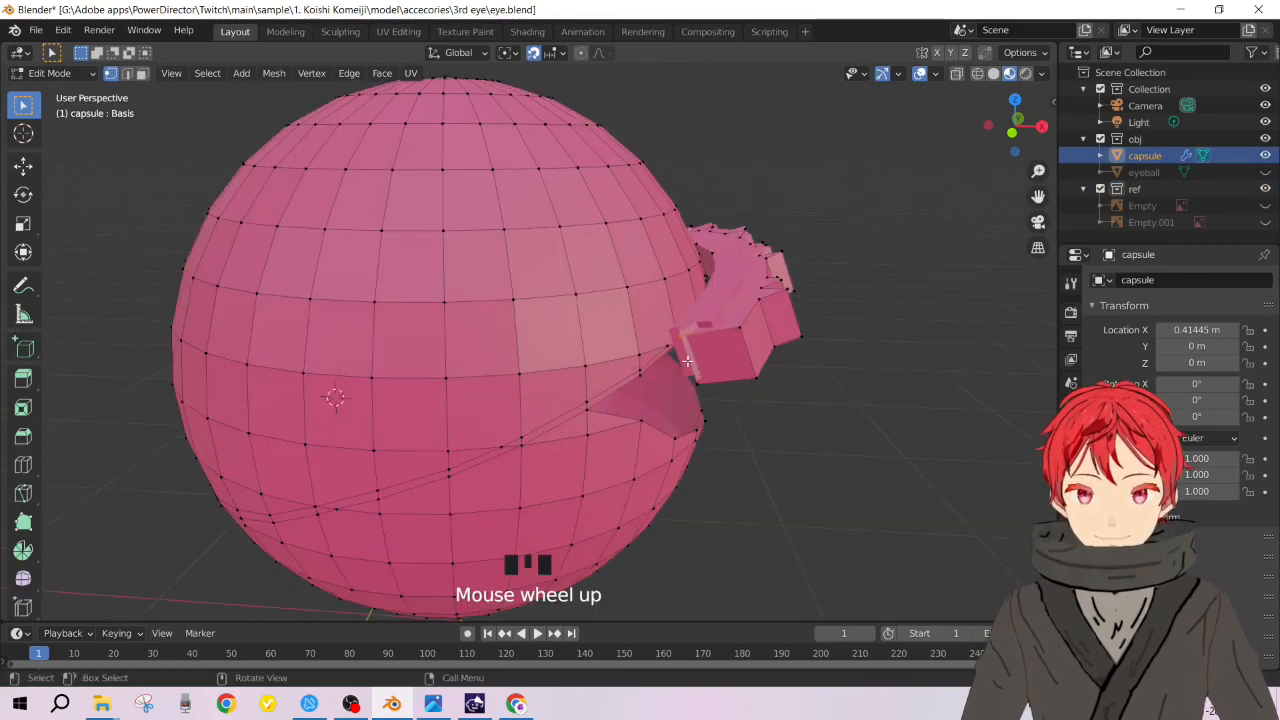
left_click(688, 346)
middle_click_drag(690, 346, 793, 432)
left_click(773, 408)
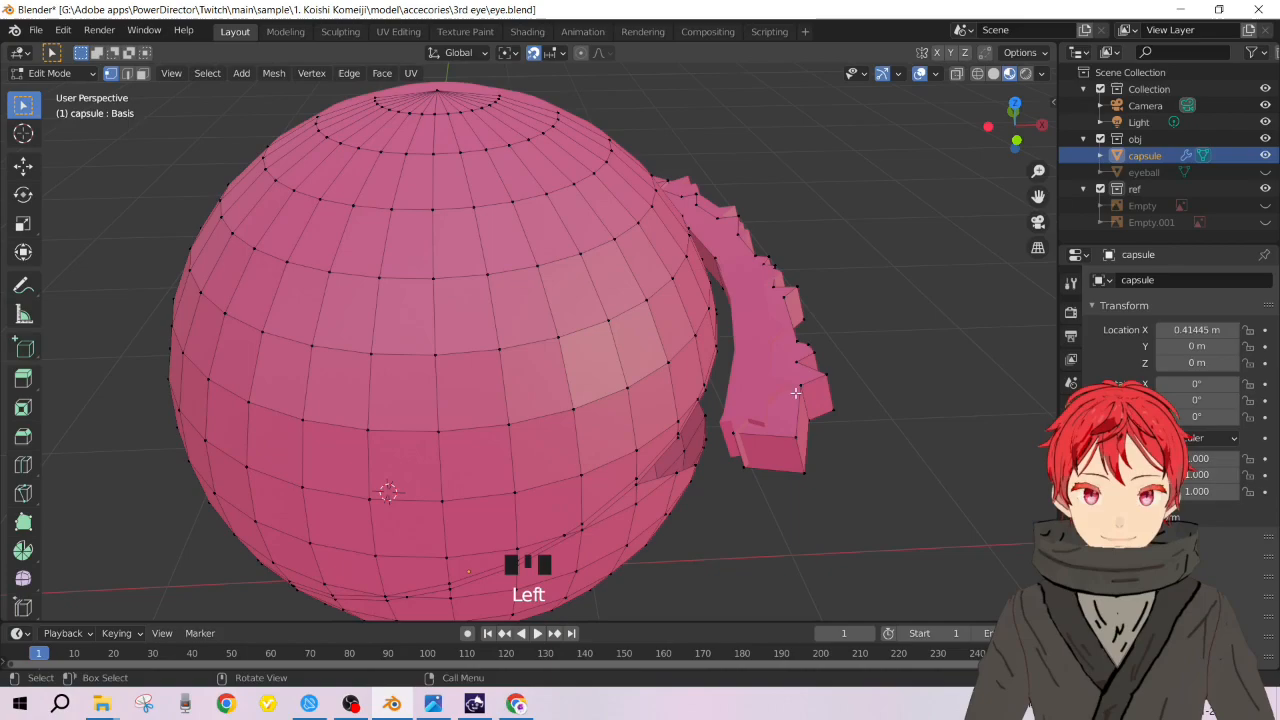
key("a")
middle_click_drag(856, 399, 790, 374)
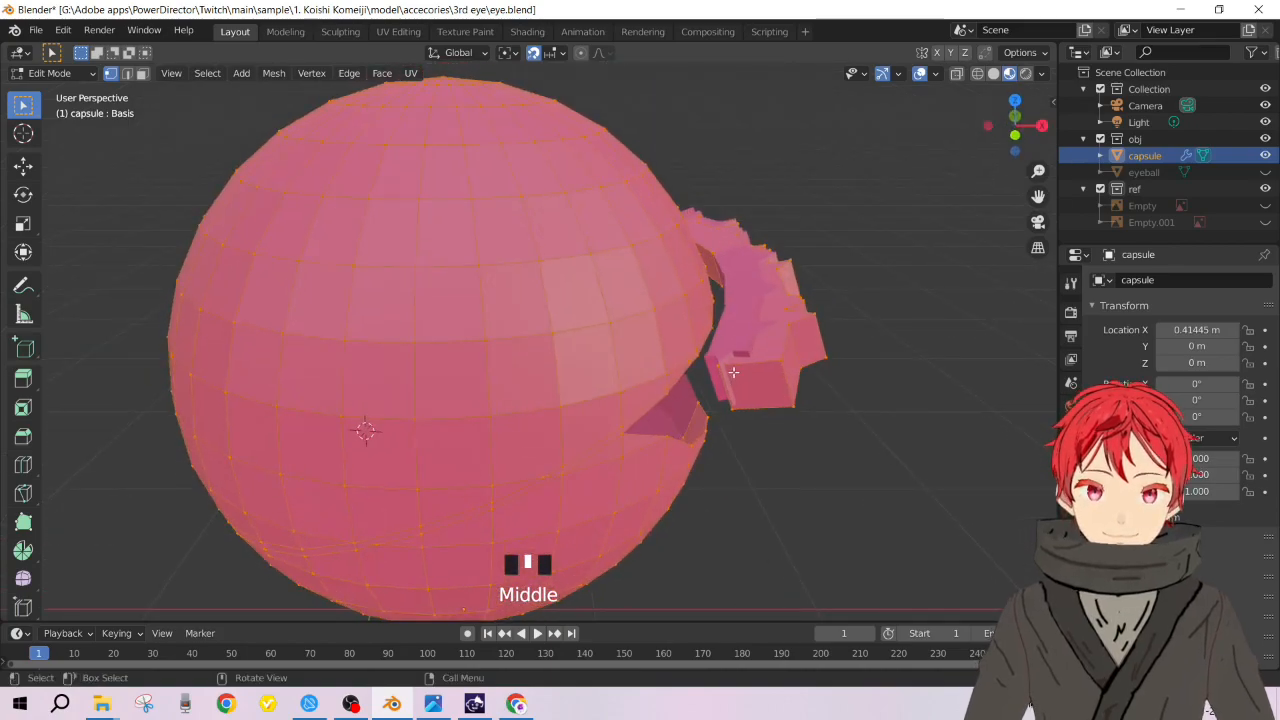
Step: Try to snap the eyelashes' end vertex onto the capsule's eye corner and undo the attempt
left_click(720, 372)
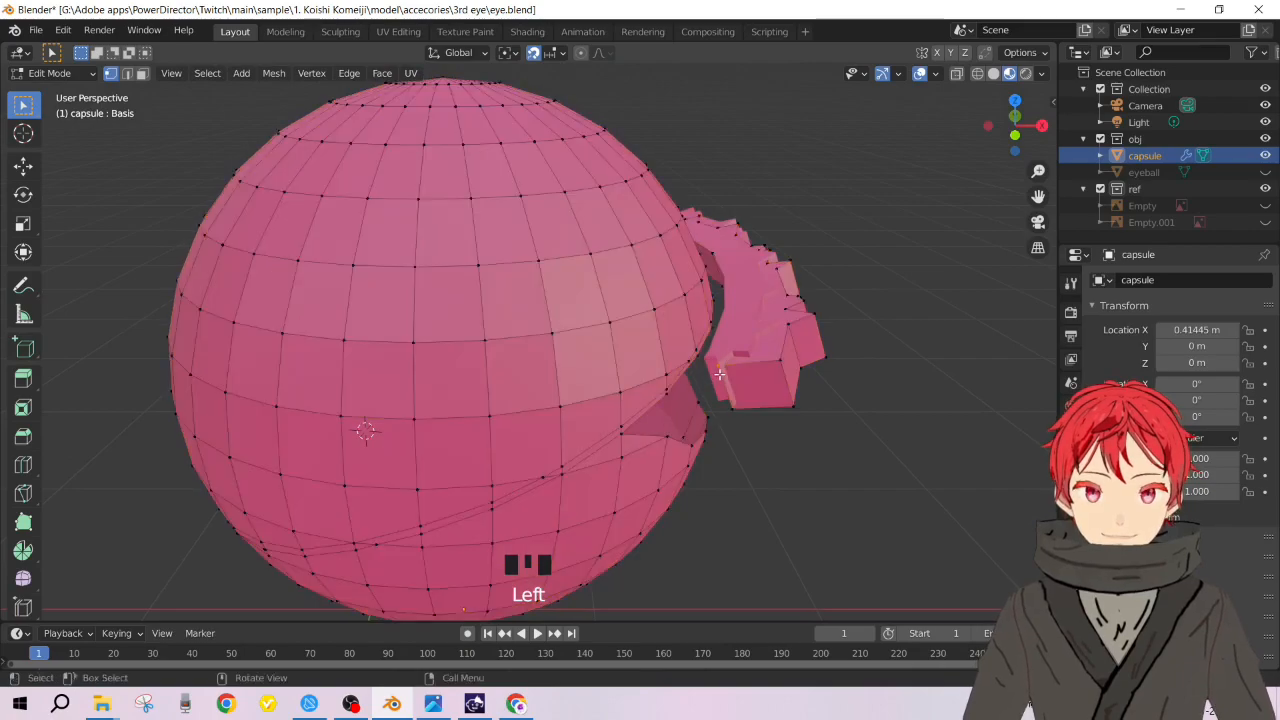
key("g")
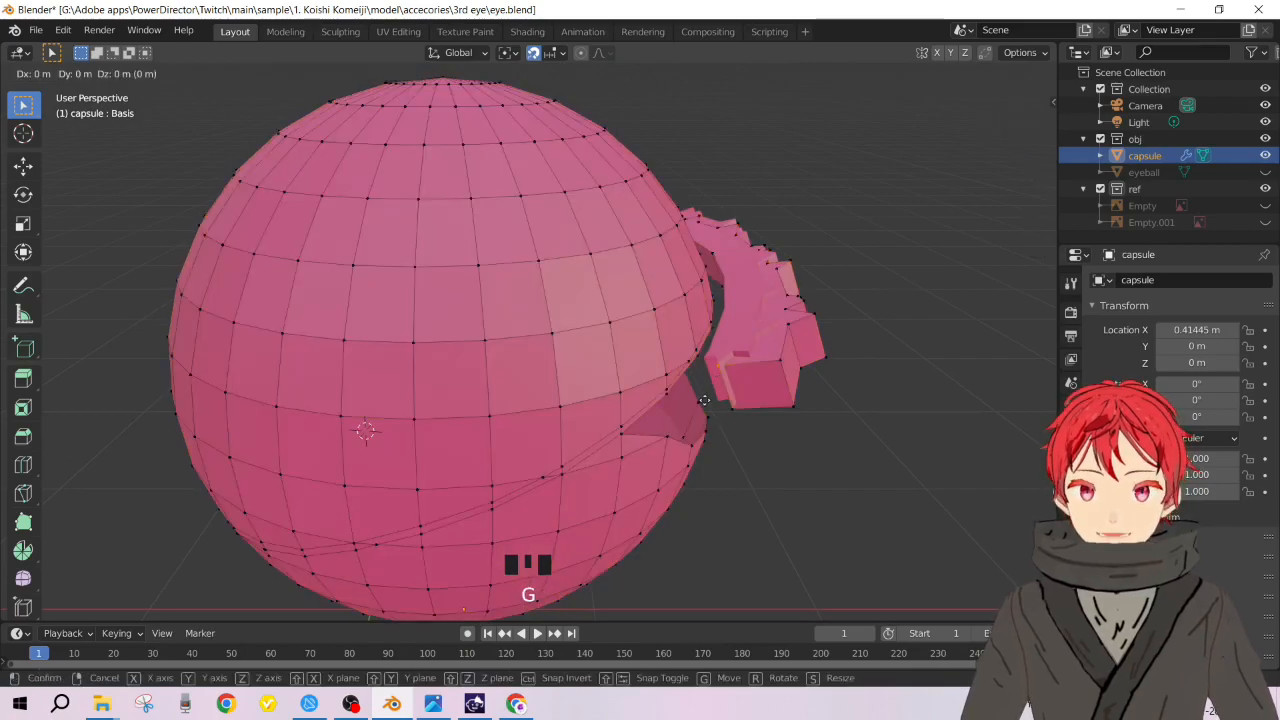
left_click(638, 413)
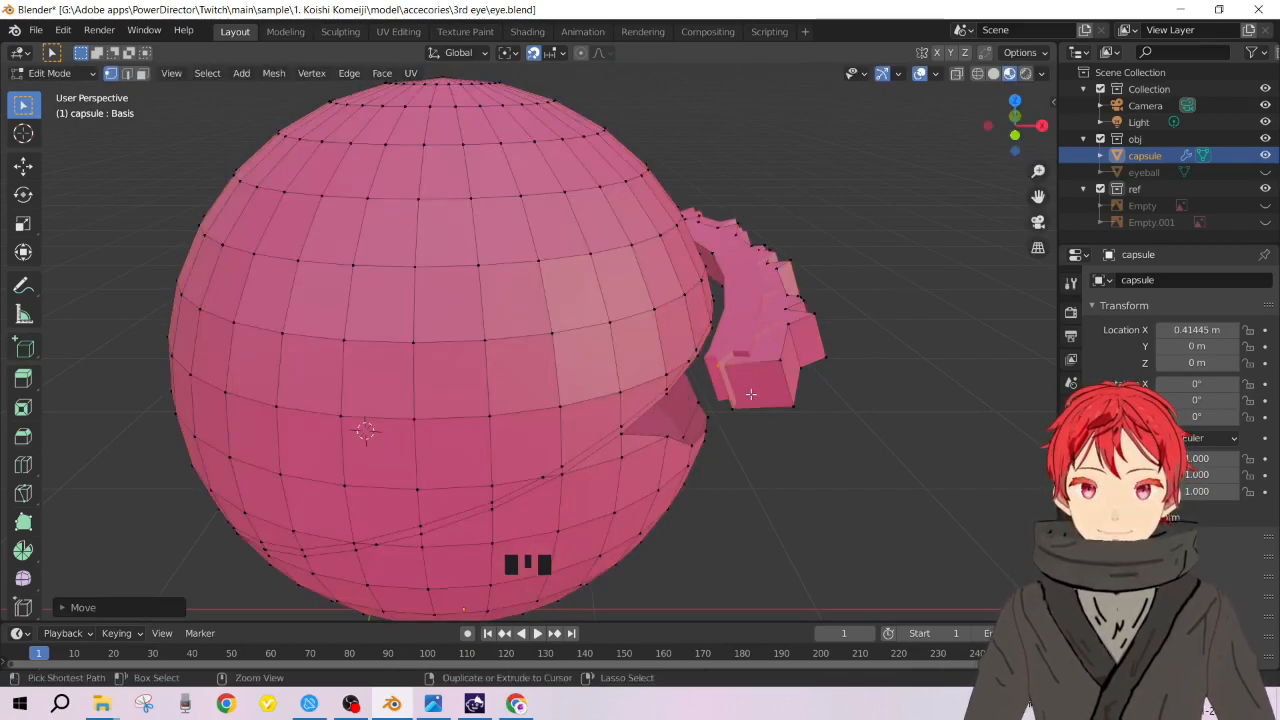
key("ctrl+z")
key("ctrl+z")
key("ctrl+z")
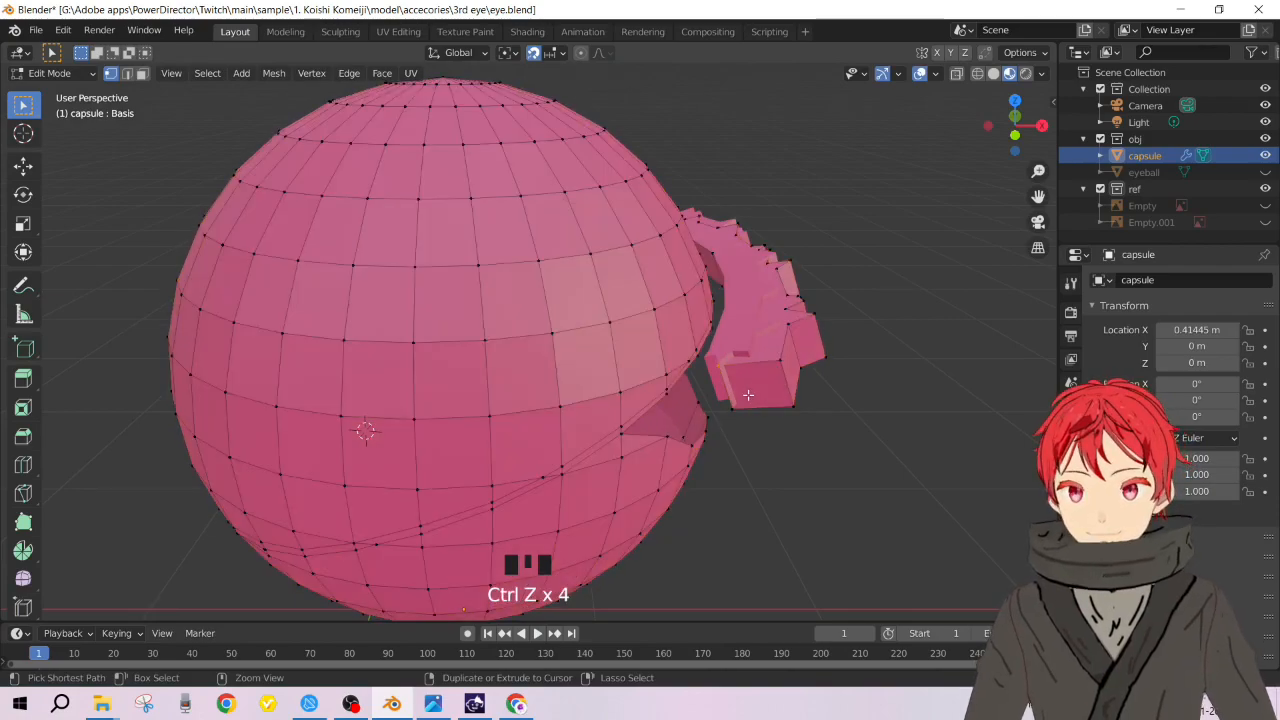
Step: Undo back to before the join so the eyelashes are a separate object from the capsule again
key("ctrl+z")
key("ctrl+z")
key("ctrl+z")
key("ctrl+z")
key("ctrl+z")
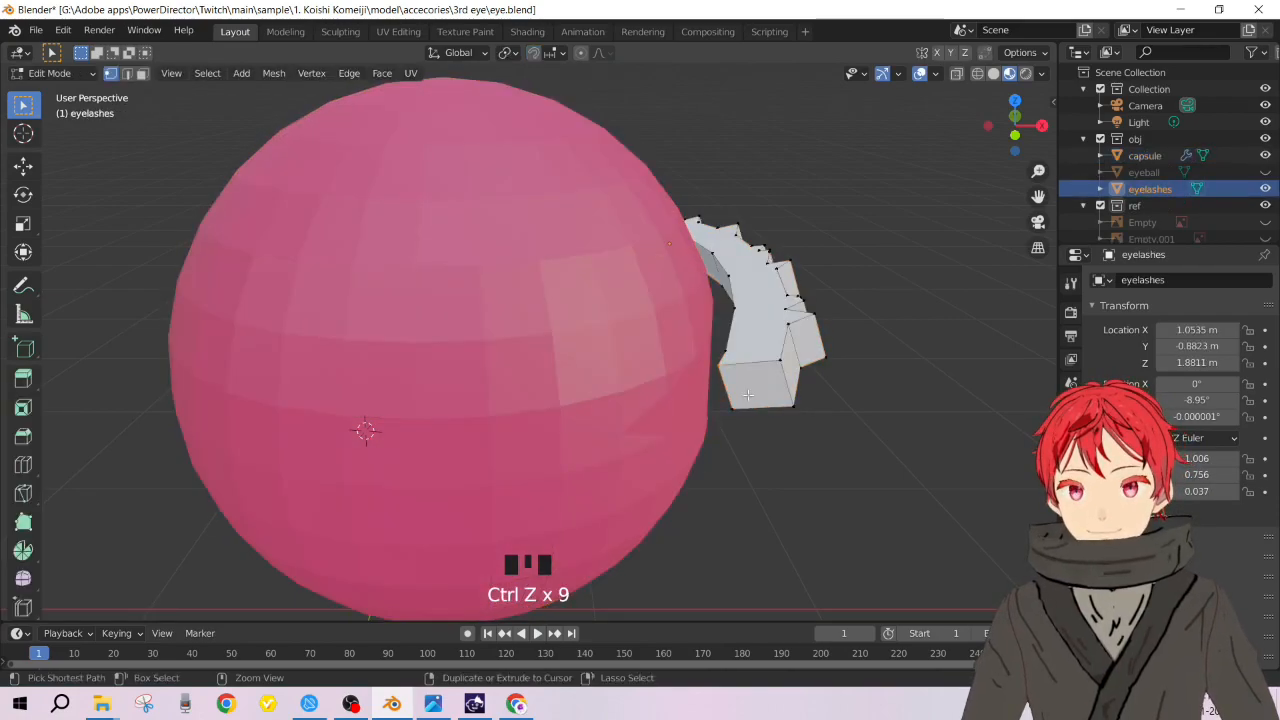
Step: Try moving the eyelashes' end vertex freely toward the capsule's eye corner, undoing each move
key("g")
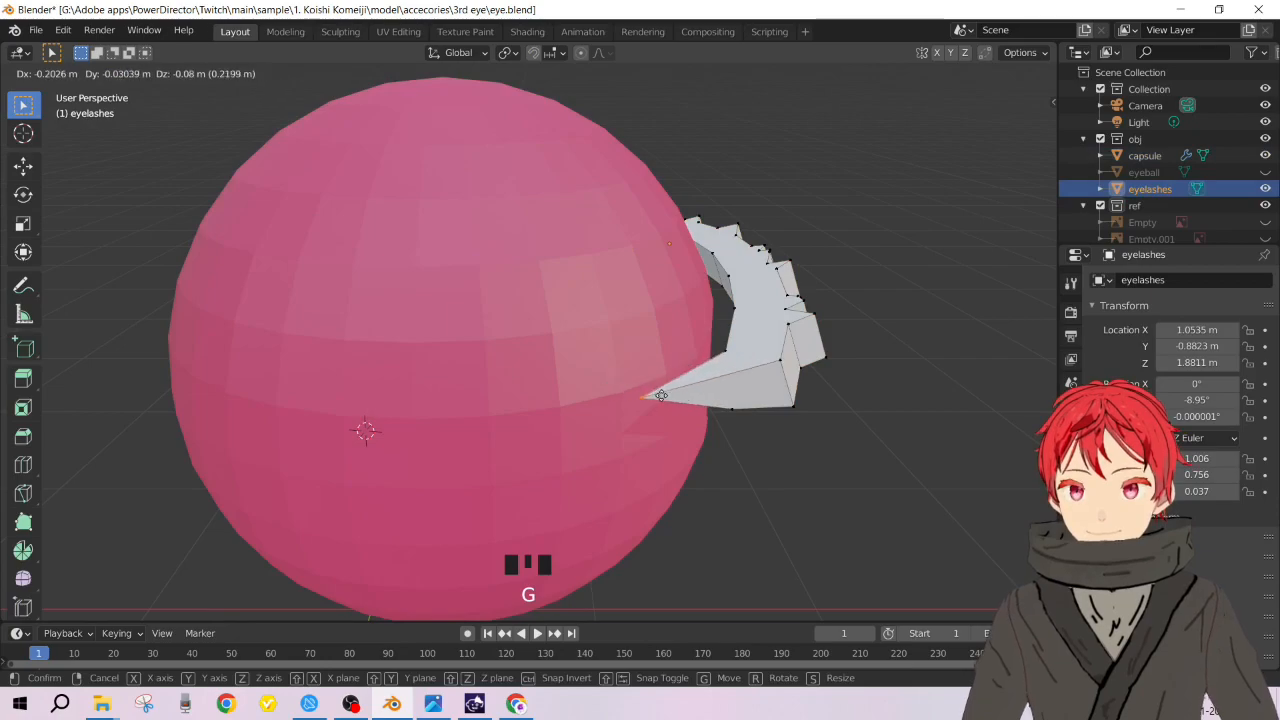
left_click(650, 418)
key("ctrl+z")
left_click(559, 125)
key("g")
left_click(638, 454)
key("ctrl+z")
Step: Try pulling the eyelashes' end toward the eye corner with proportional editing and a reduced influence radius, and undo it
left_click(580, 53)
key("g")
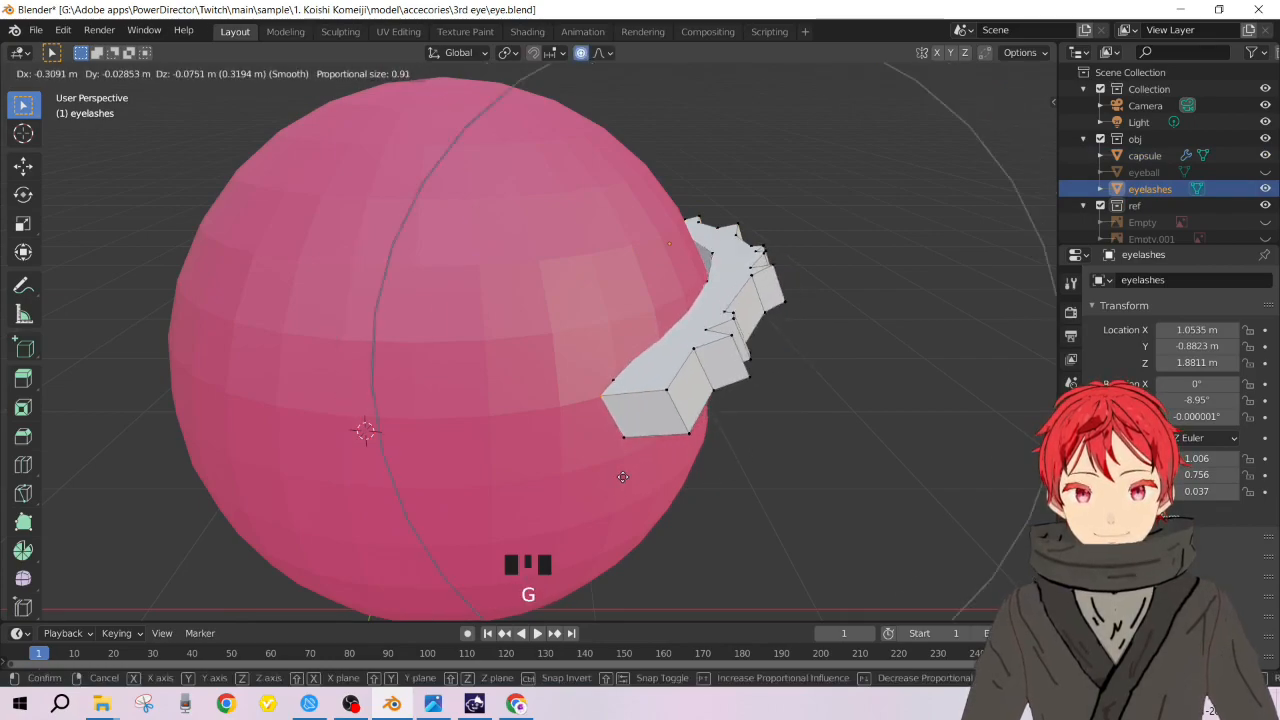
scroll(622, 477, "up", 11)
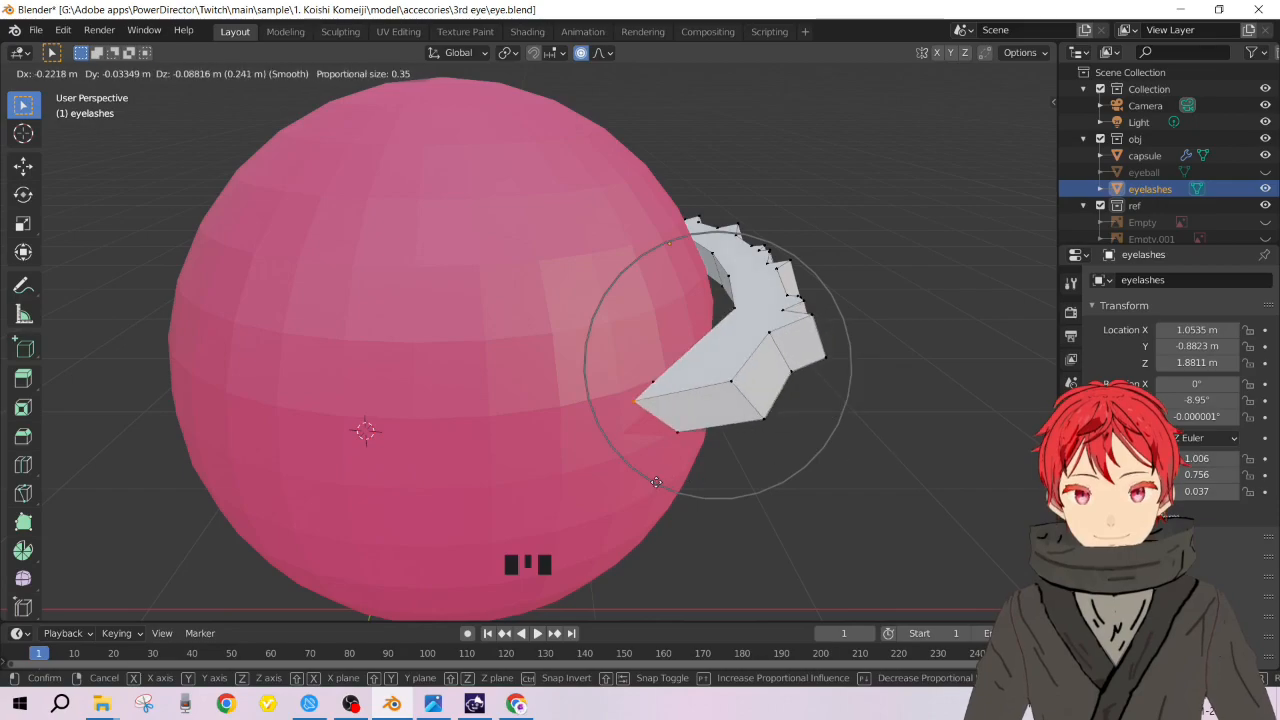
left_click(605, 462)
middle_click_drag(799, 388, 779, 405)
key("ctrl+z")
Step: Try moving the eyelashes' end vertex with snapping and proportional editing enabled, then turn proportional editing off
left_click(580, 52)
left_click(530, 55)
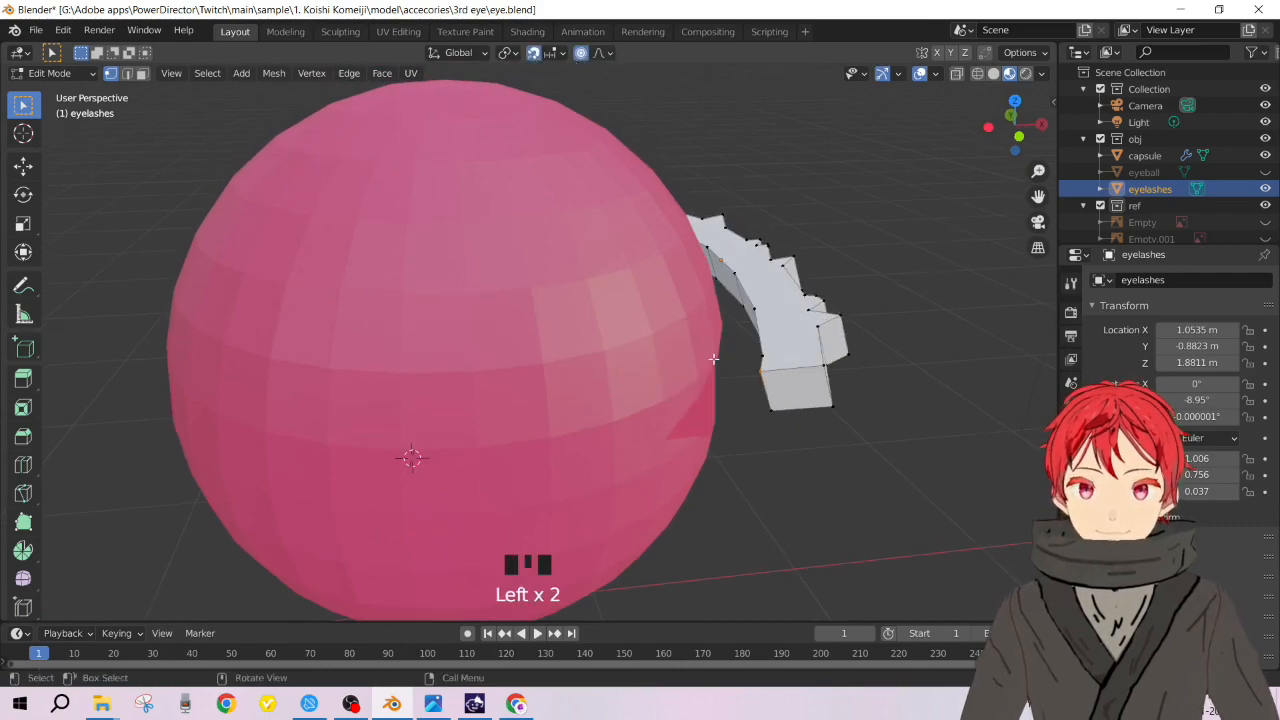
key("g")
scroll(680, 405, "up", 17)
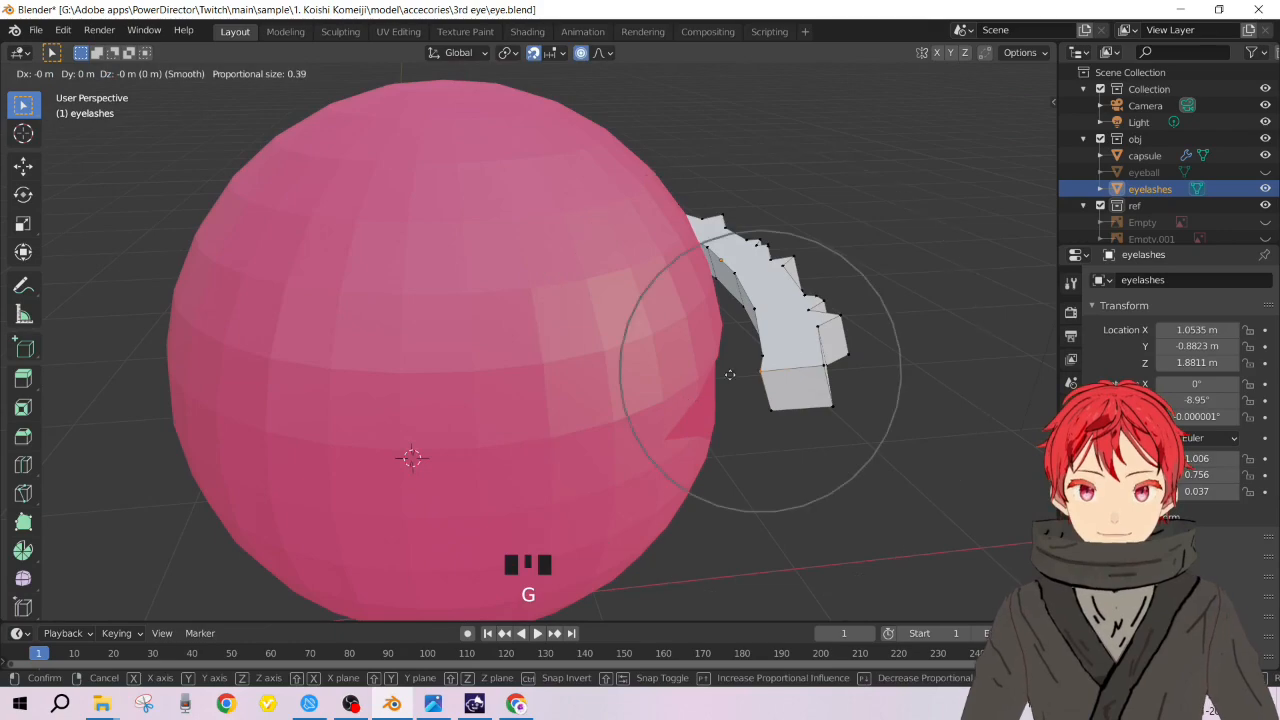
left_click(767, 404)
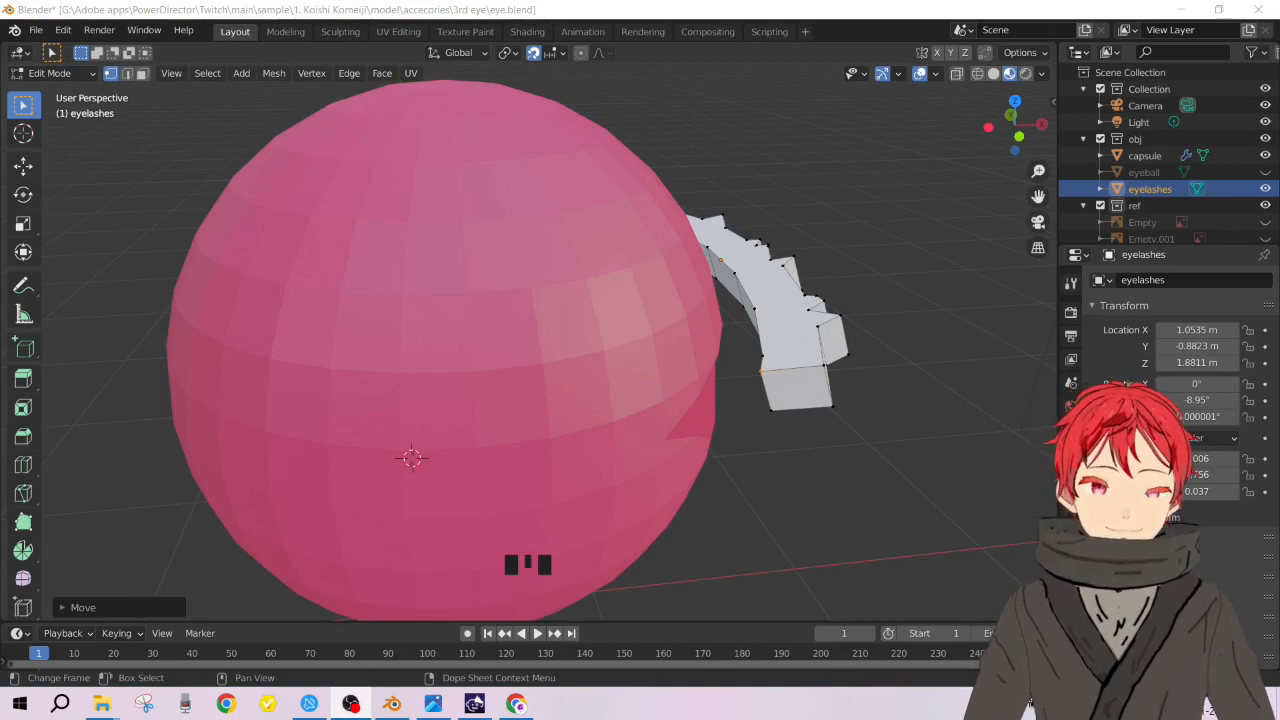
left_click(869, 43)
left_click(828, 188)
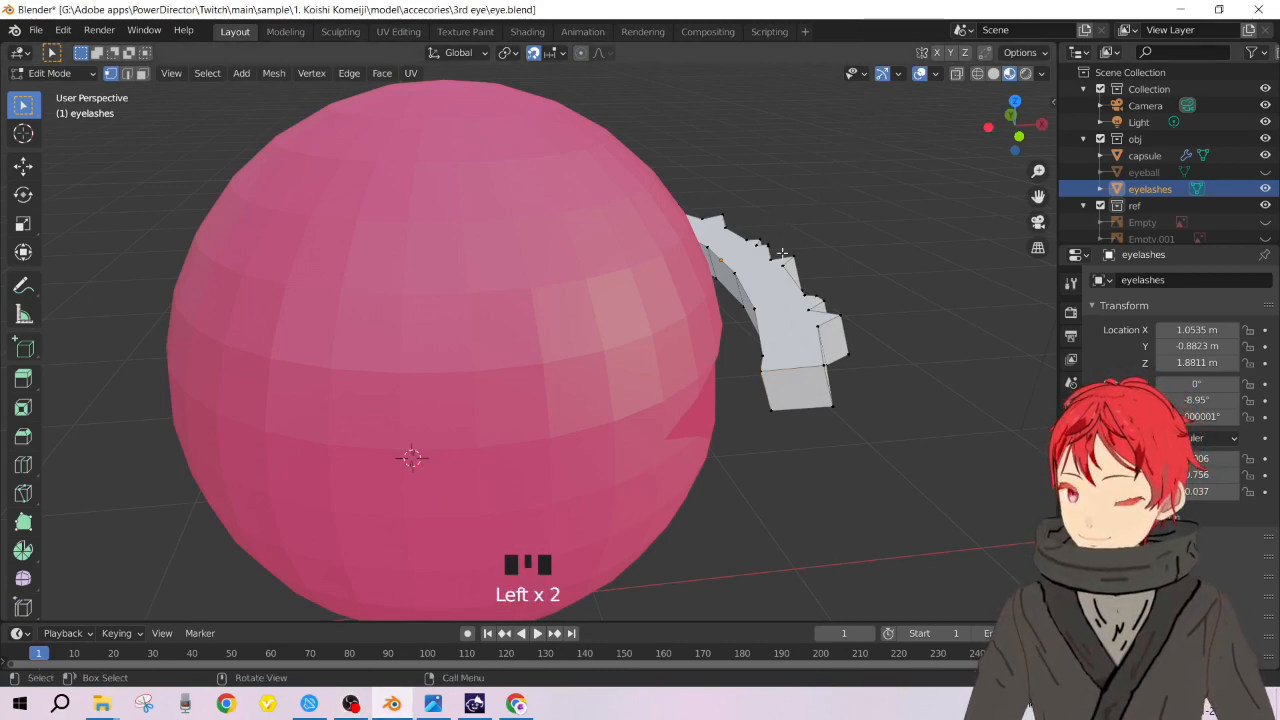
Step: Try moving the whole eyelashes object in Object Mode with snapping on, and open the snap target options
key("Tab")
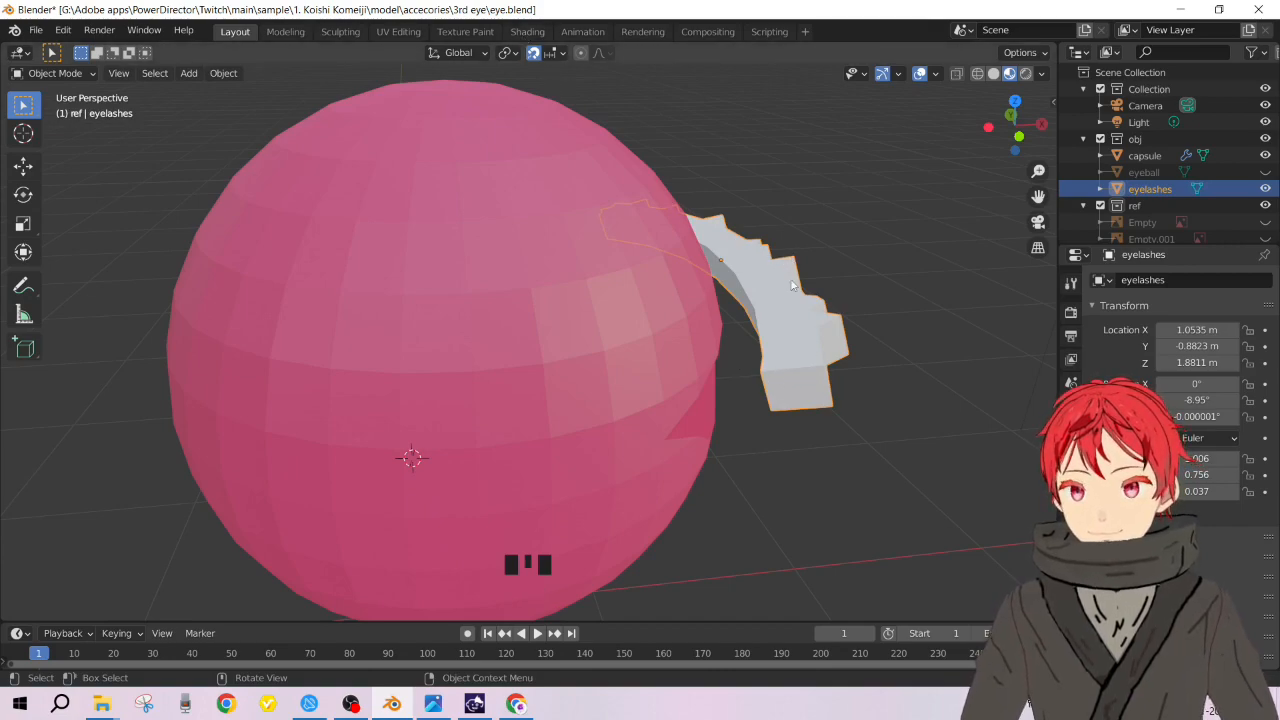
key("g")
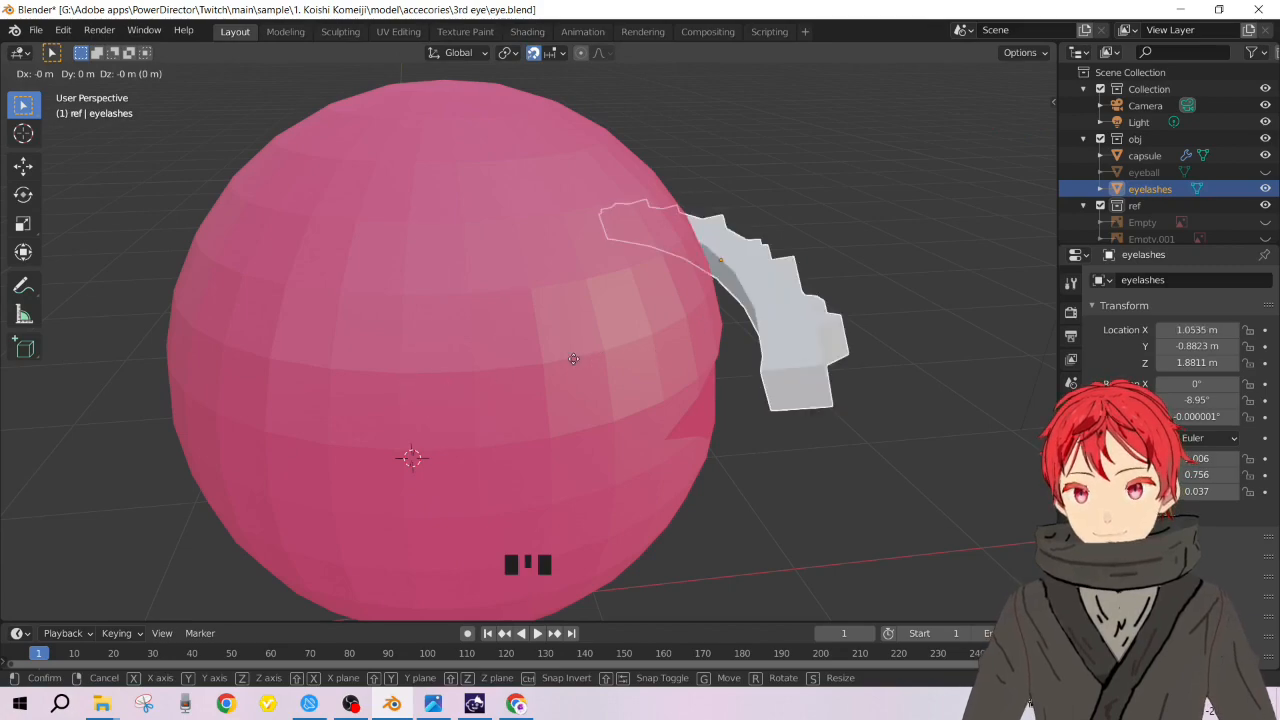
left_click(696, 340)
middle_click_drag(763, 358, 586, 166)
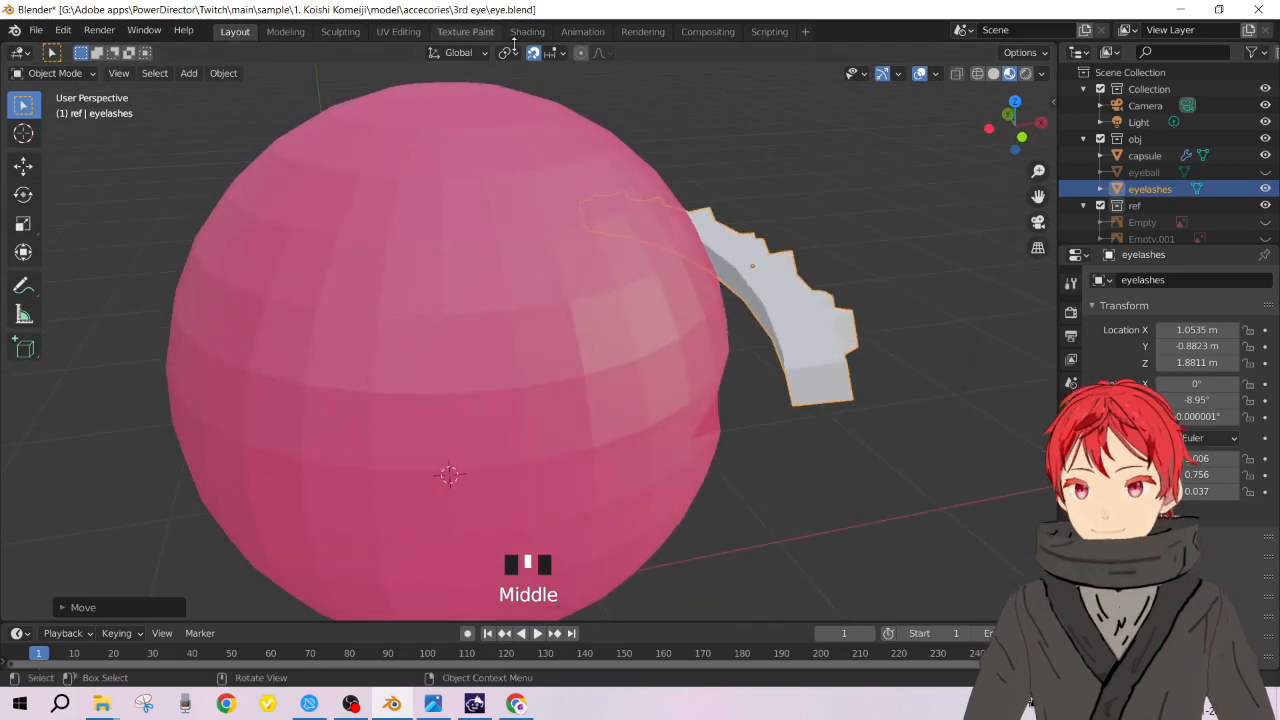
left_click(550, 52)
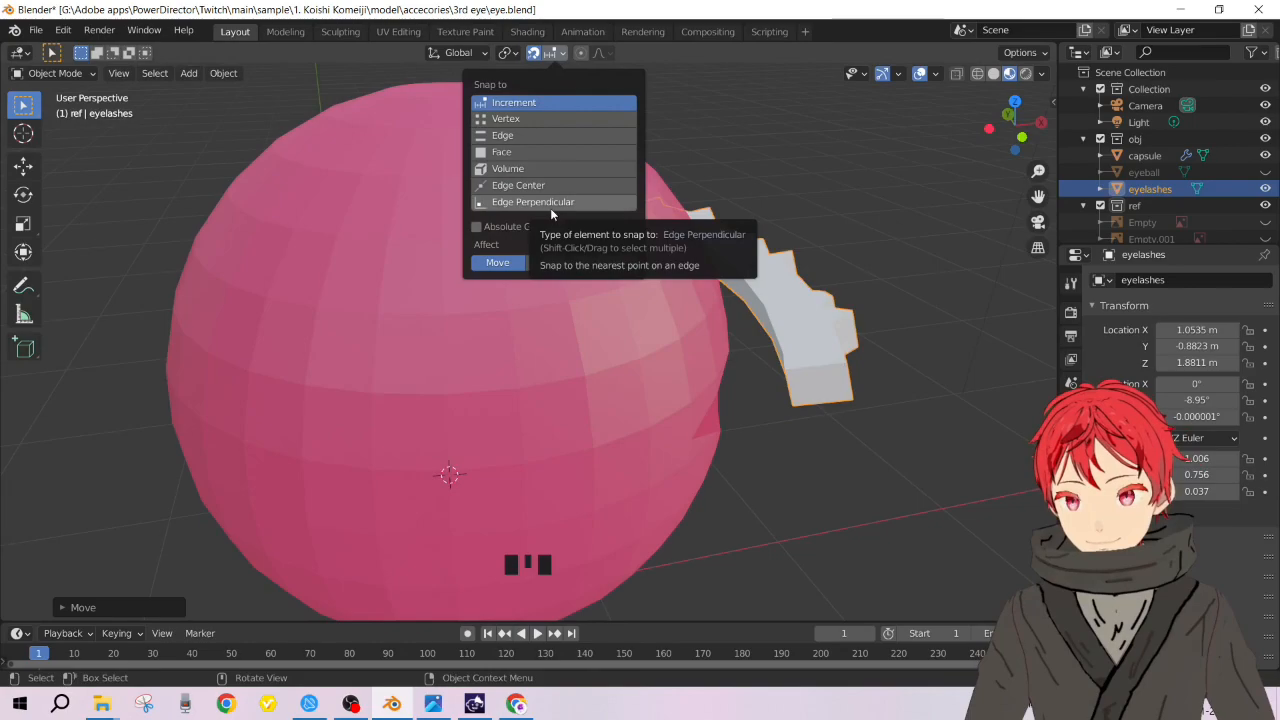
Step: Try moving the eyelashes' end vertex in Edit Mode with increment snapping still enabled
key("Tab")
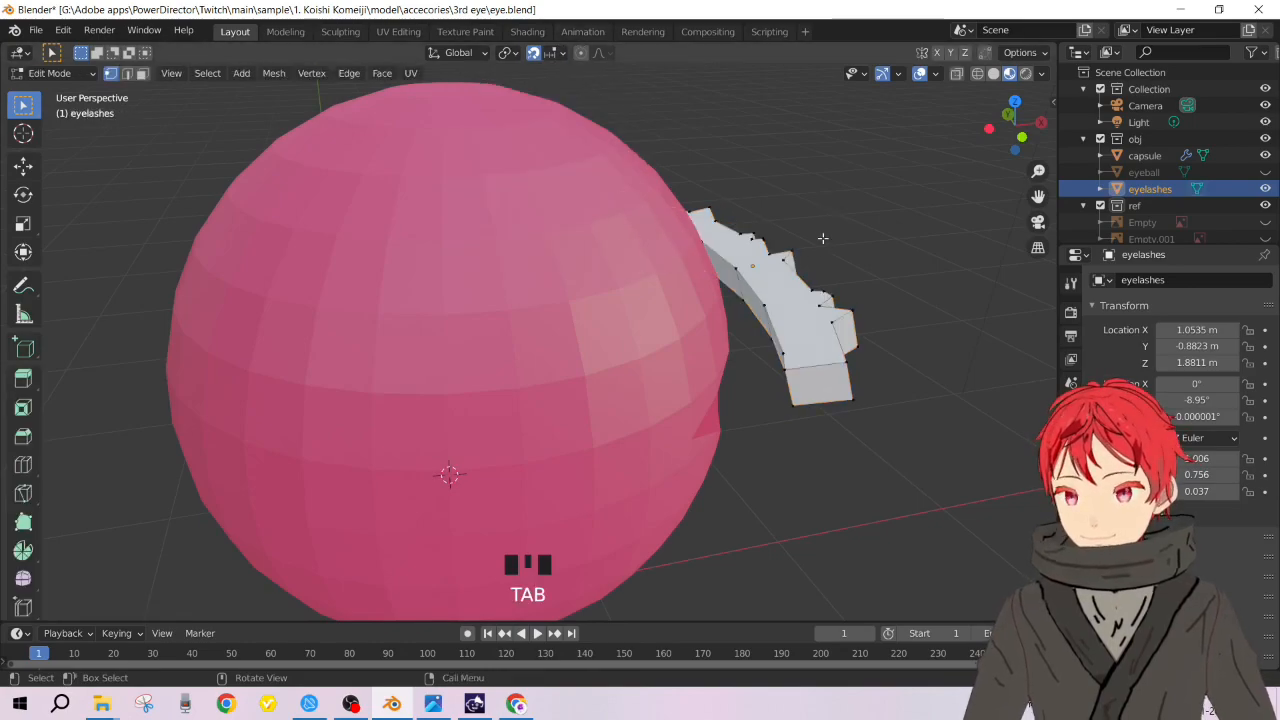
left_click(749, 371)
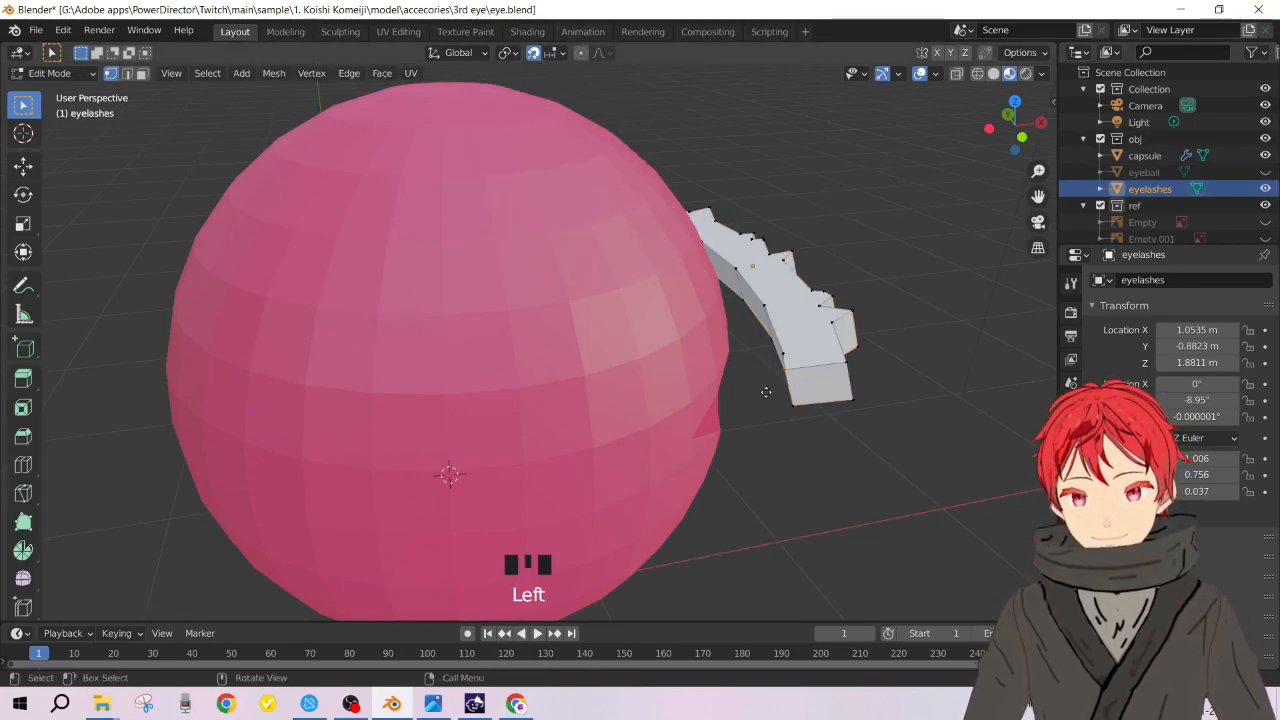
key("g")
left_click(638, 424)
scroll(850, 402, "down", 4)
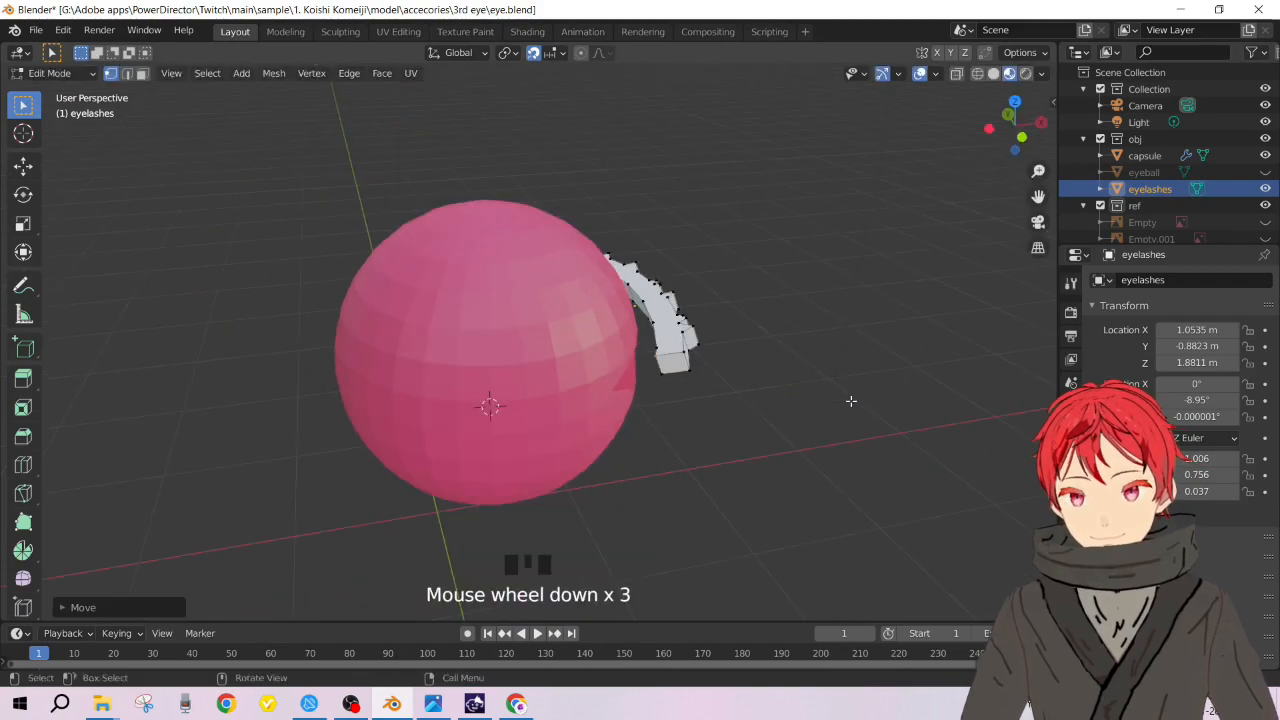
middle_click_drag(791, 377, 737, 378)
Step: Add a cube mesh in Object Mode and move it above the capsule with increment snapping
key("Tab")
middle_click_drag(479, 285, 697, 269)
key("shift+a")
mouse_move(551, 254)
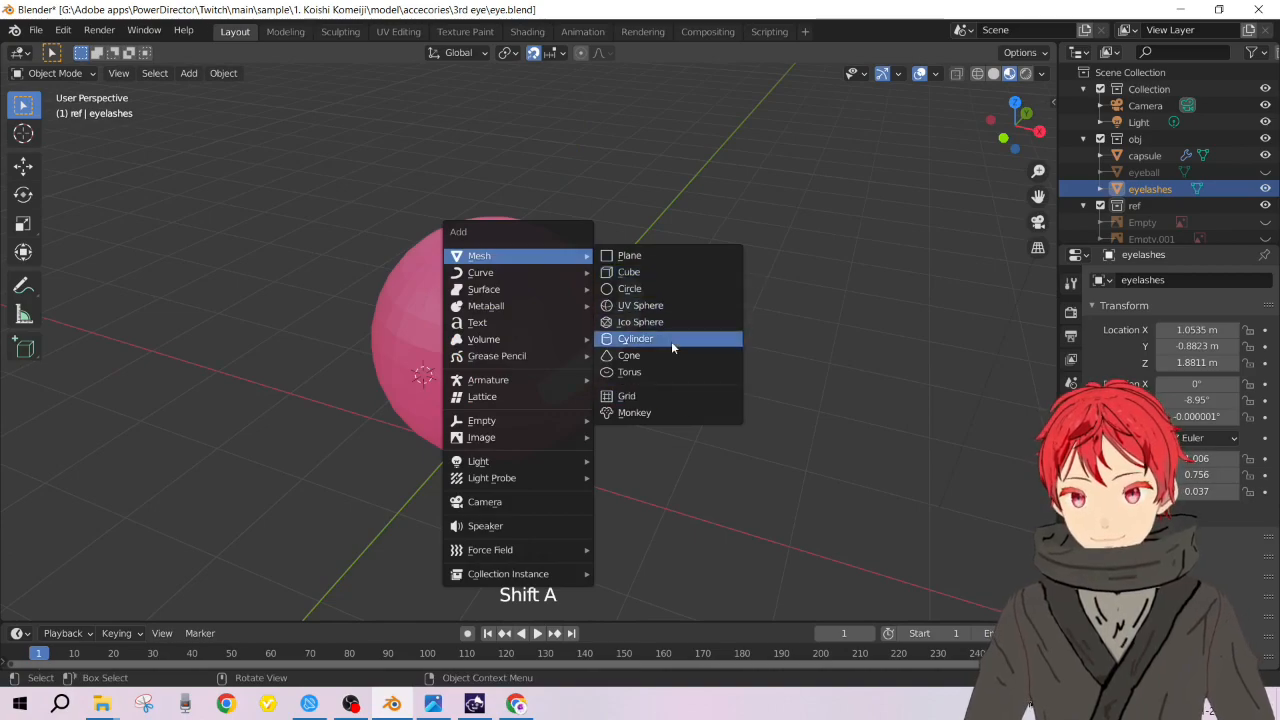
left_click(660, 274)
key("g")
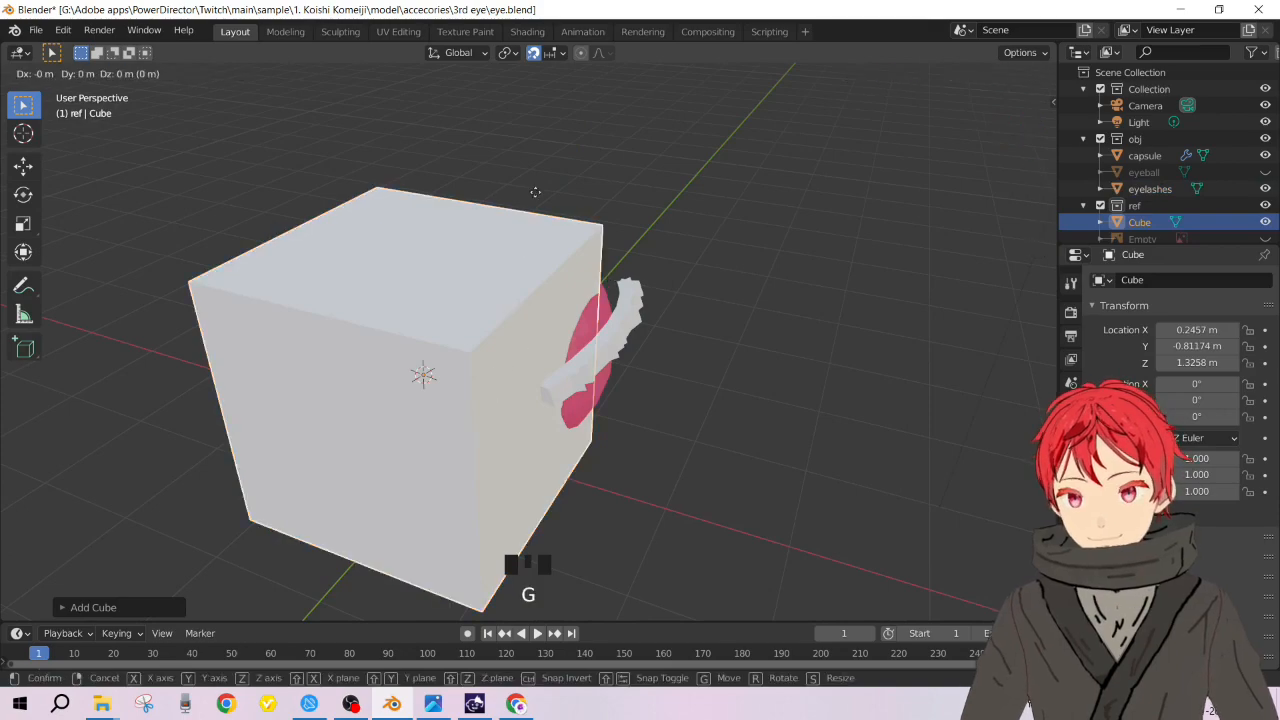
left_click(523, 79)
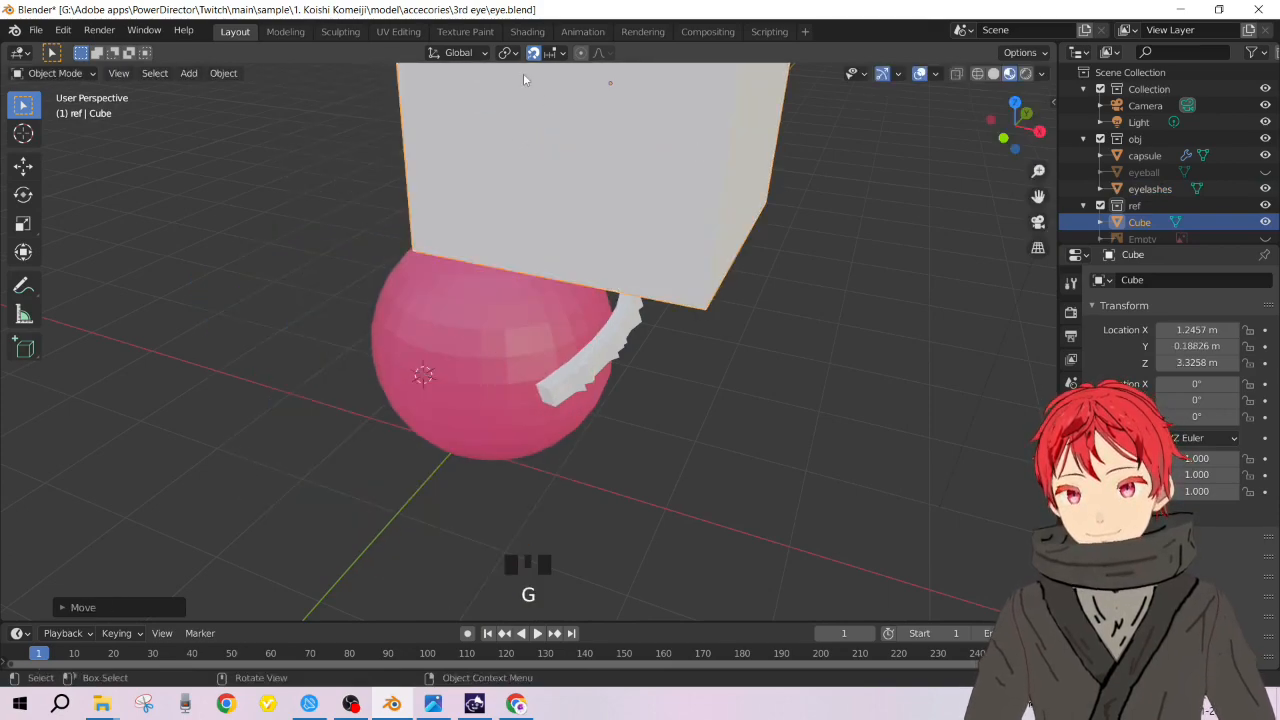
Step: Try lowering the cube's bottom corner vertex by 1 m with increment snapping, and undo the move
middle_click_drag(573, 258, 621, 218)
key("Tab")
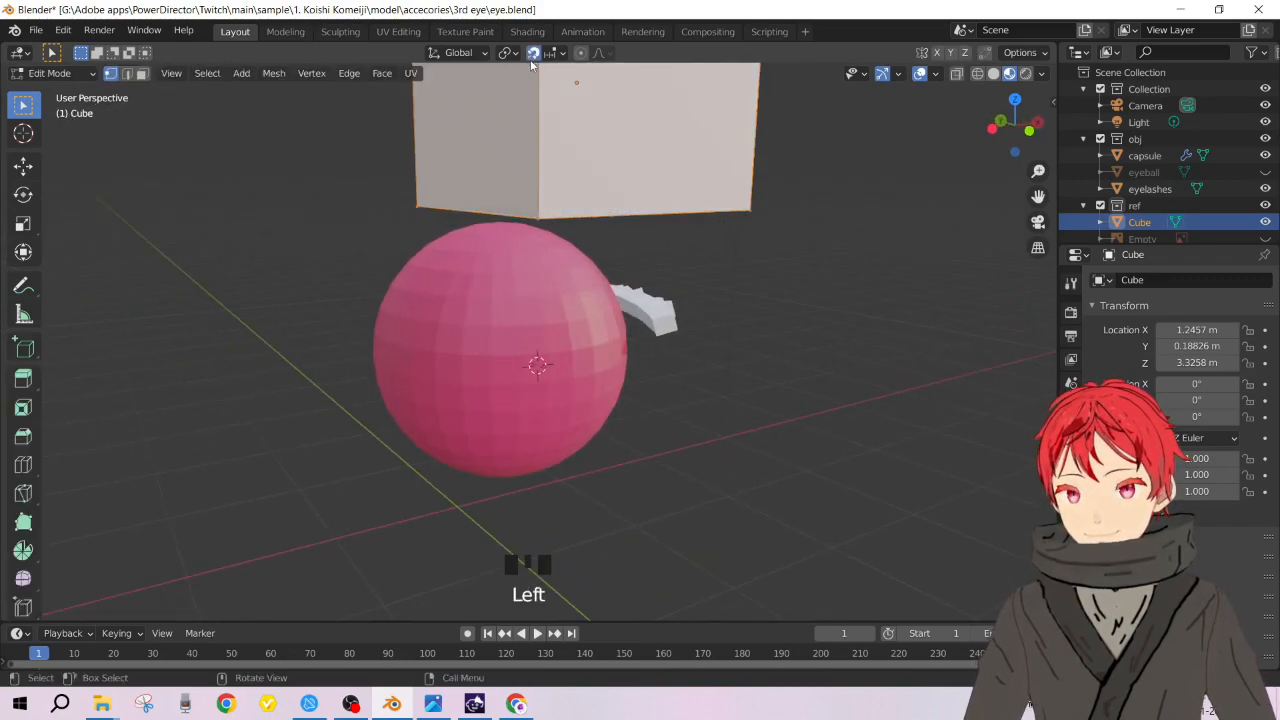
left_click(555, 203)
key("g")
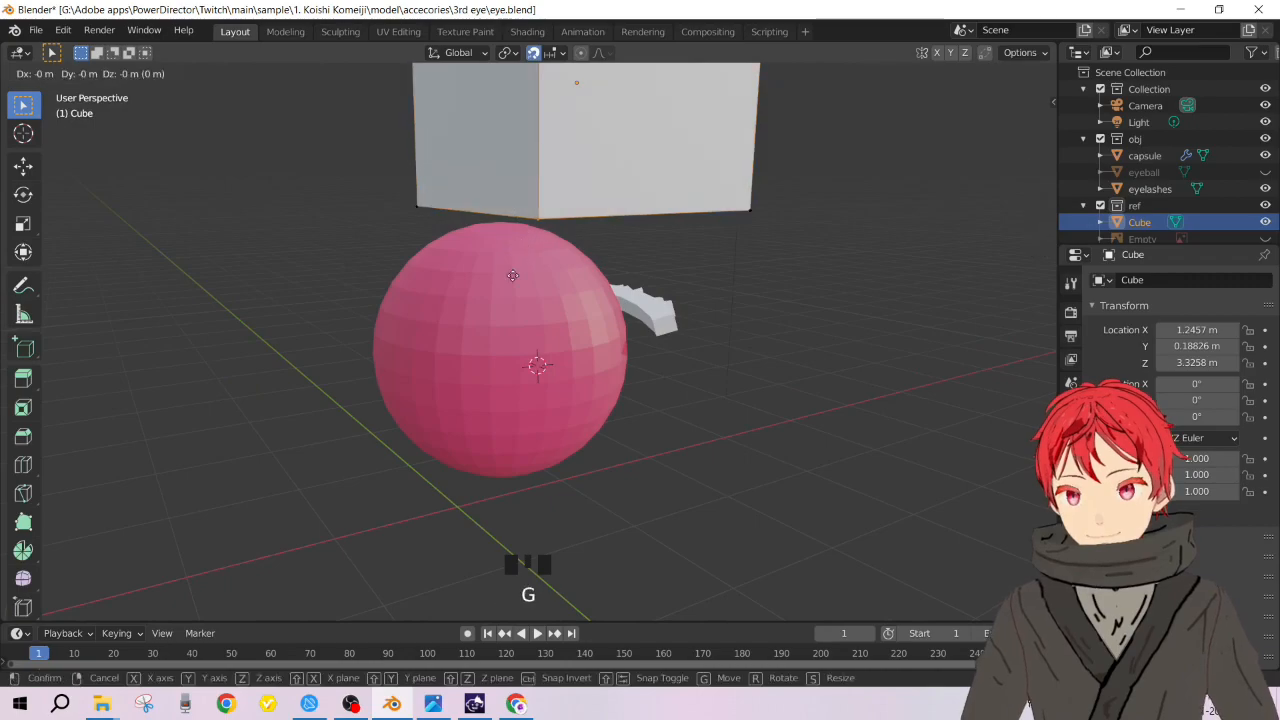
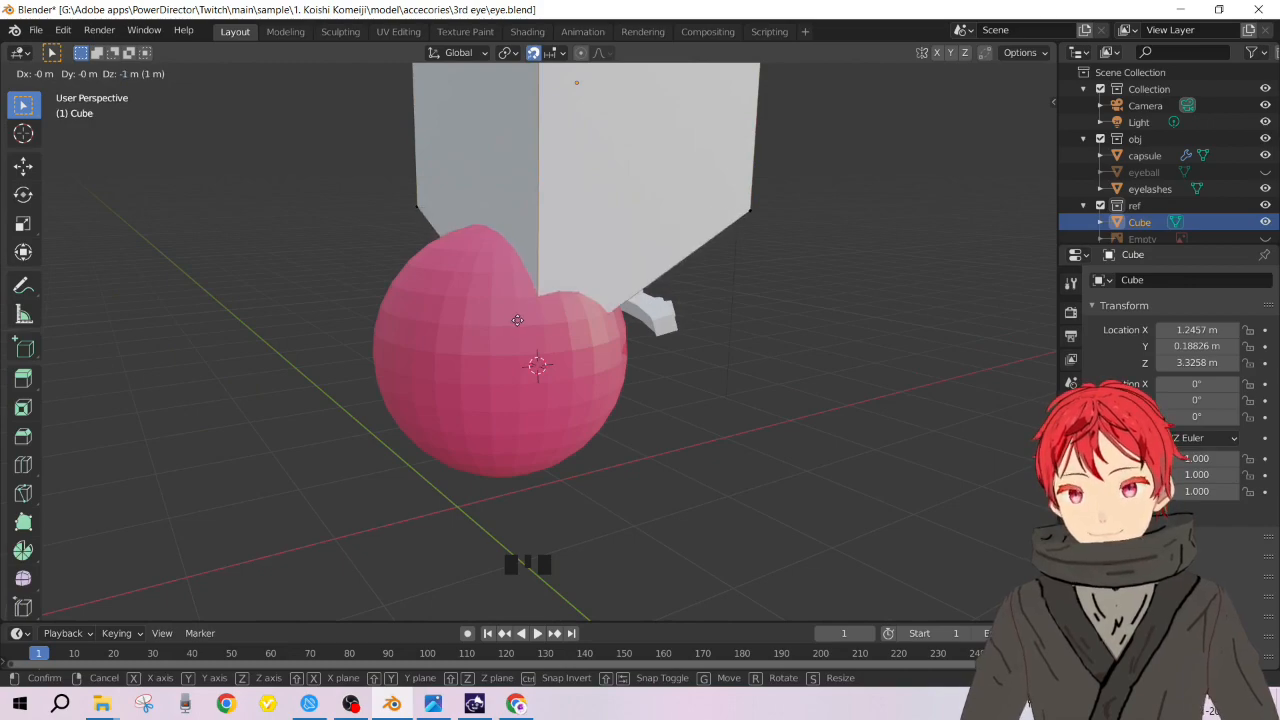
left_click(517, 320)
middle_click_drag(546, 306, 560, 272)
key("ctrl+z")
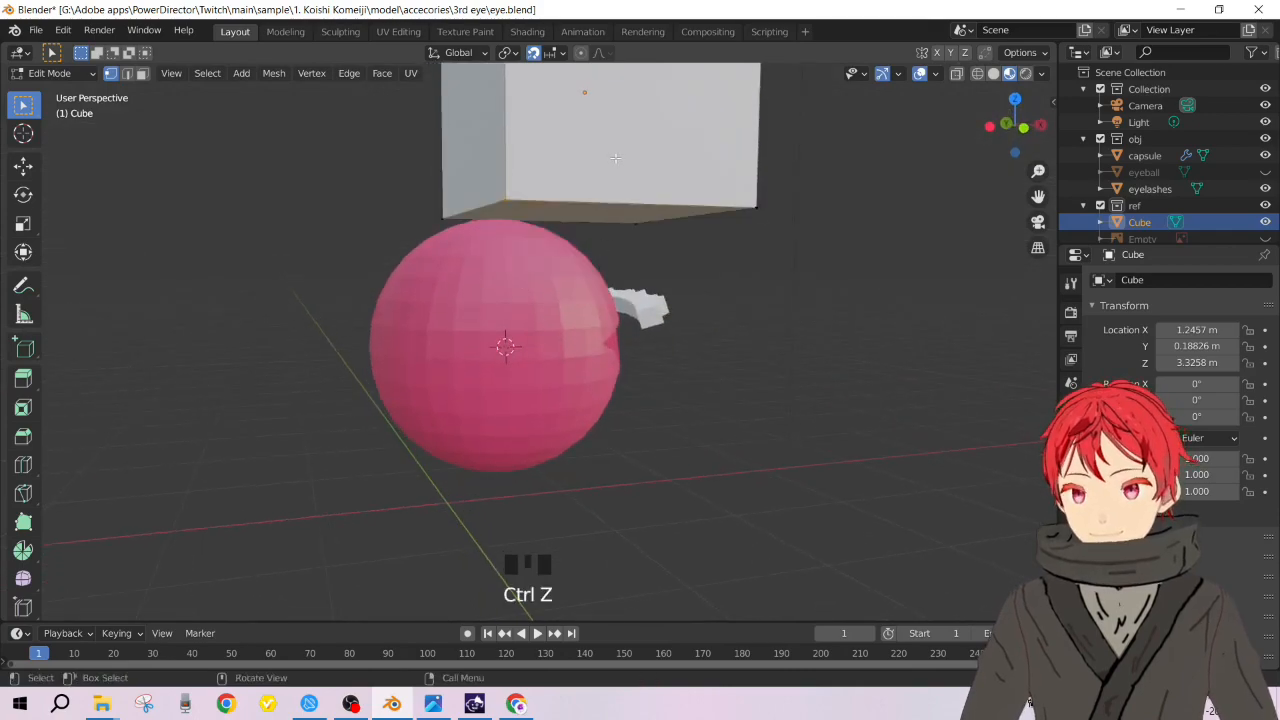
Step: Put the cube and capsule in Edit Mode together and try moving the cube's corner vertex along Z and scaling it
key("Tab")
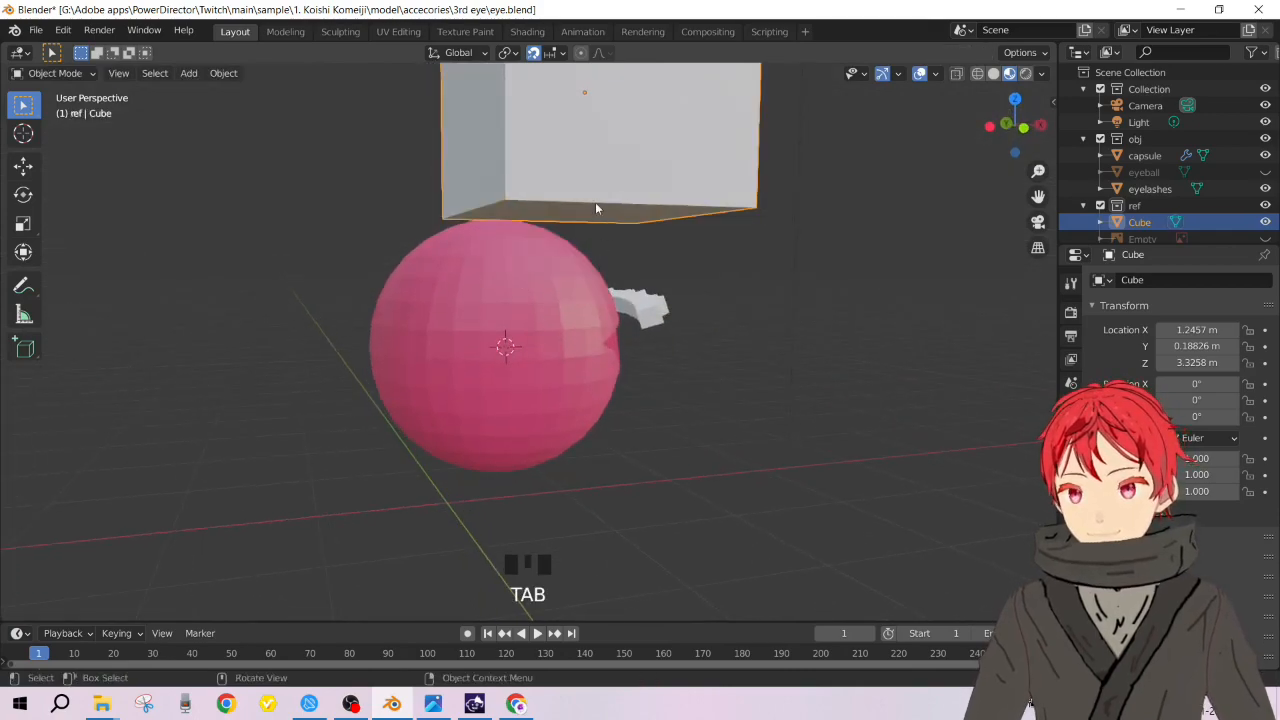
left_click(570, 299, "shift")
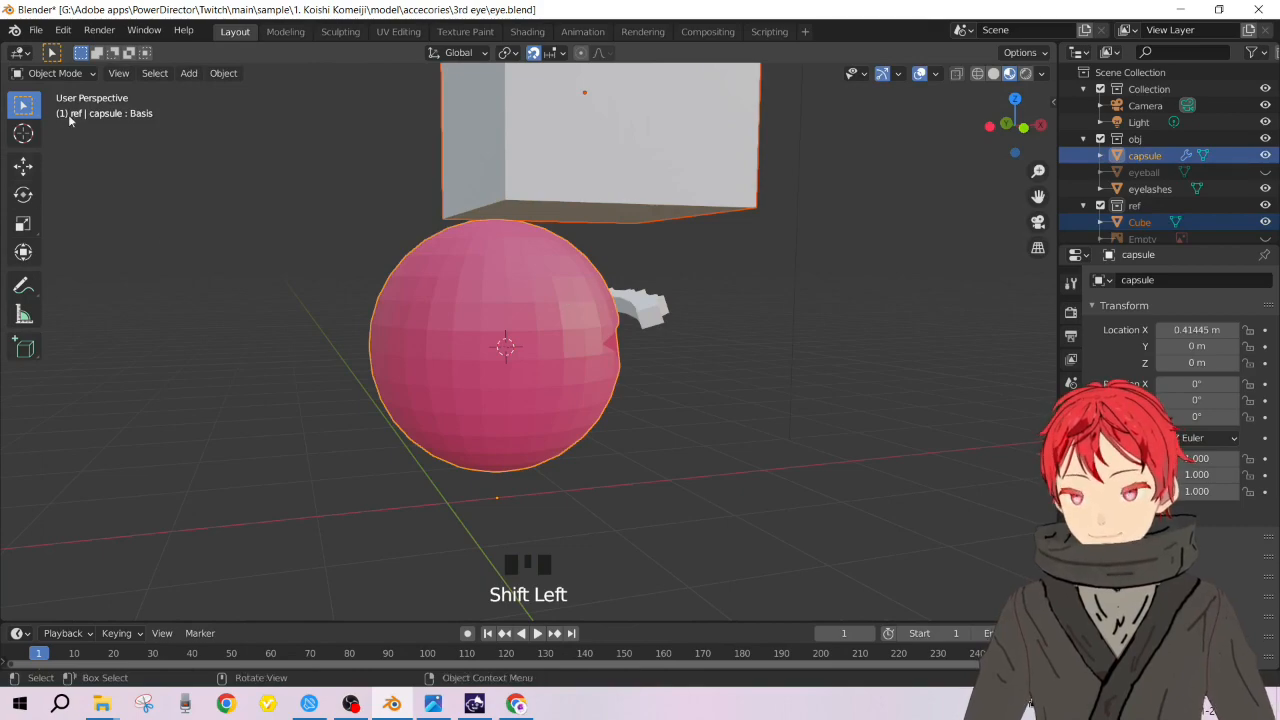
key("Tab")
key("g")
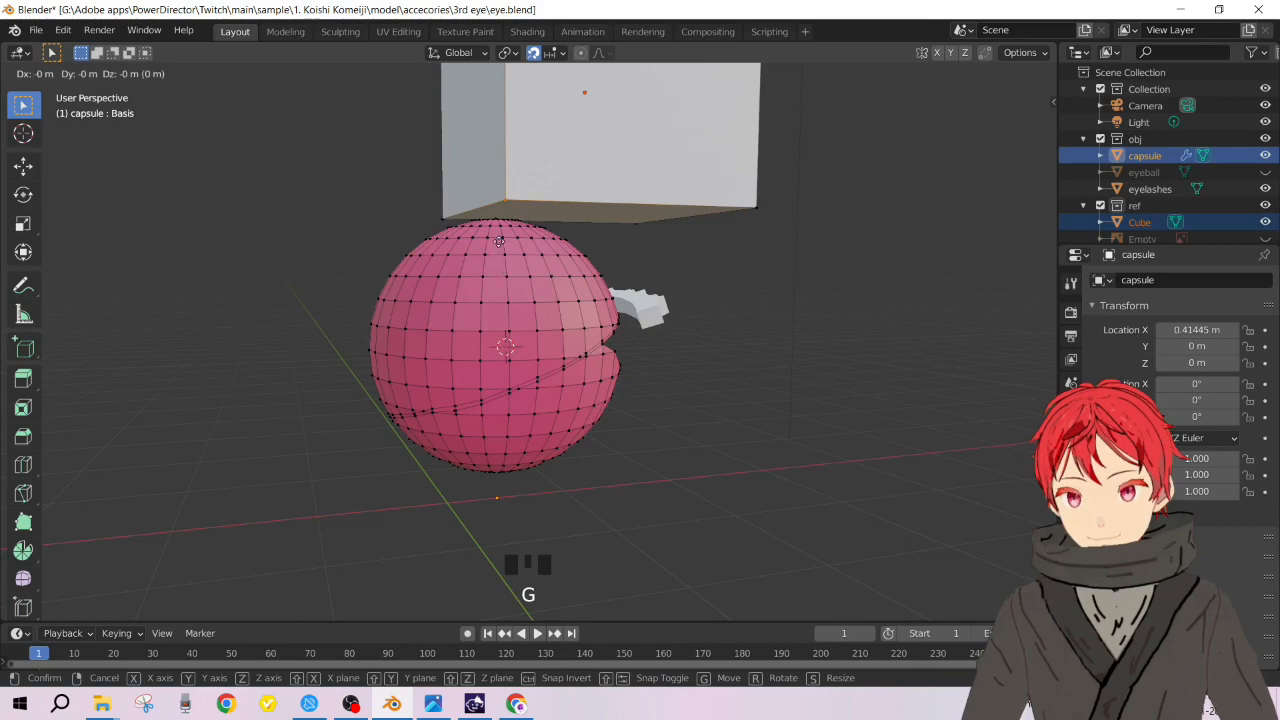
key("z")
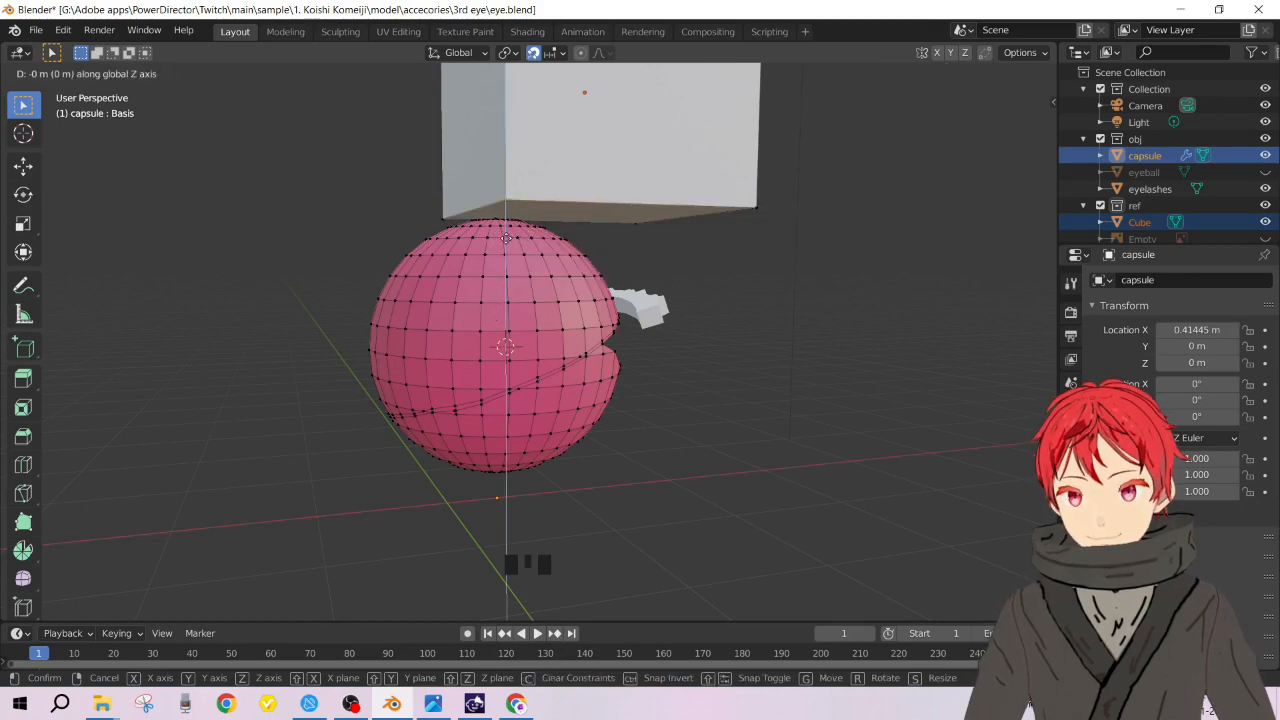
key("y")
key("z")
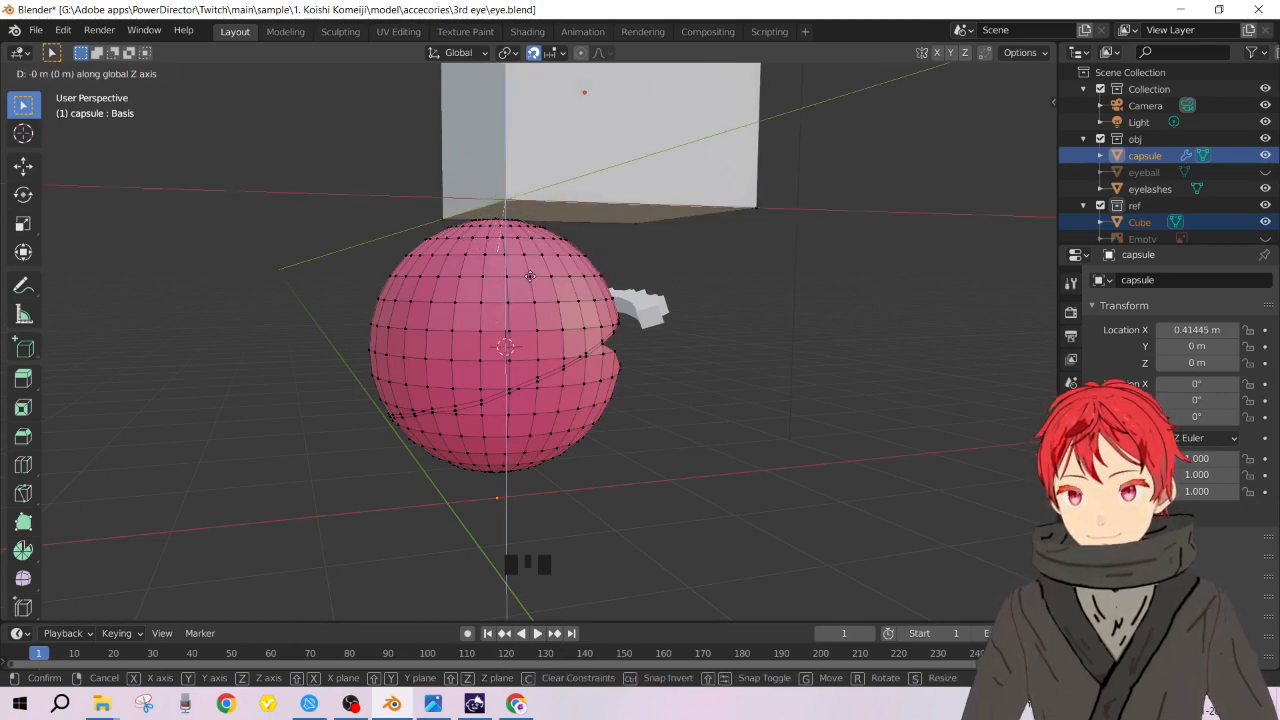
left_click(526, 240)
middle_click_drag(526, 240, 596, 193)
key("s")
left_click(863, 140)
key("Tab")
Step: Scale the cube to about 0.451 and move it in snapped increments to the far side of the capsule
left_click(711, 145)
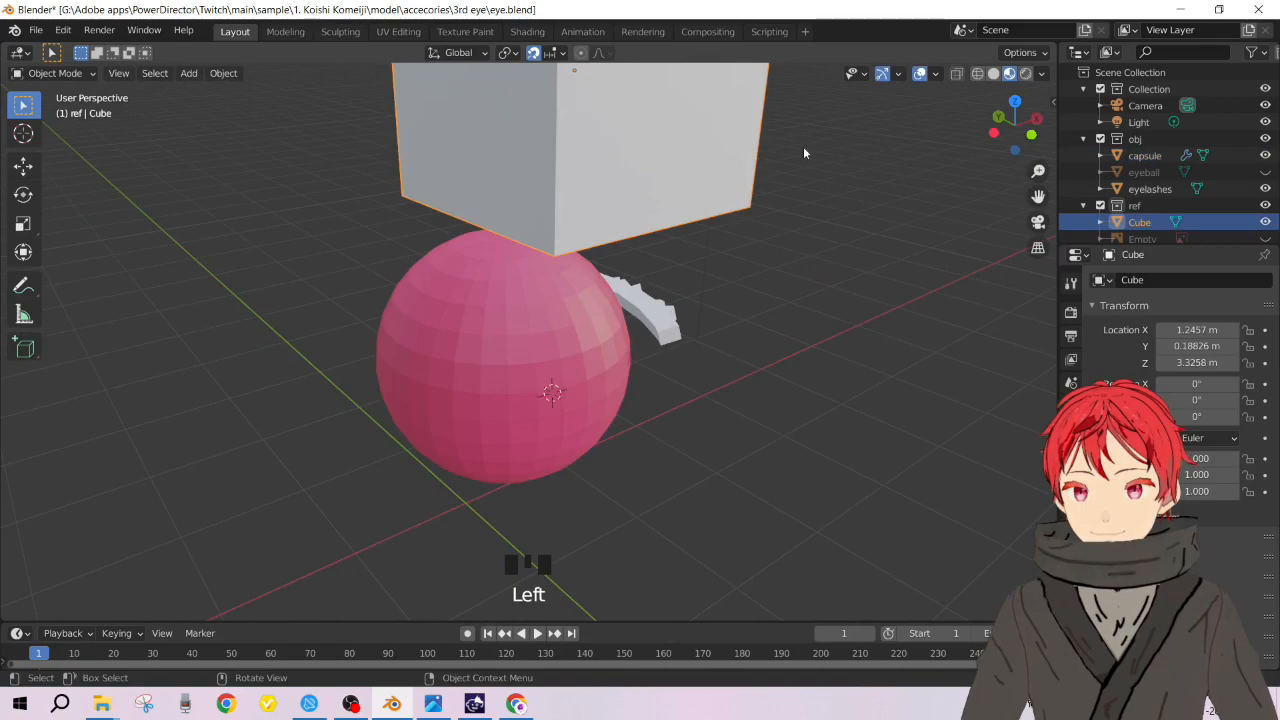
key("s")
left_click(724, 153)
key("g")
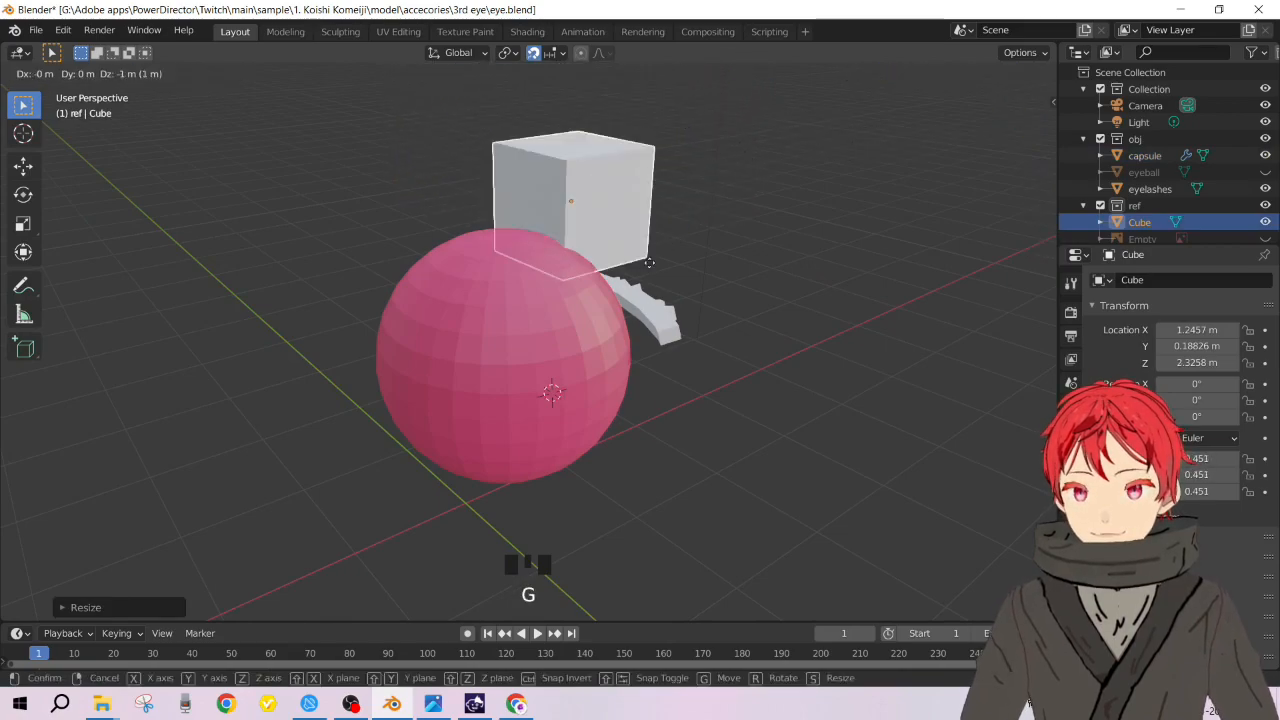
left_click(655, 232)
key("g")
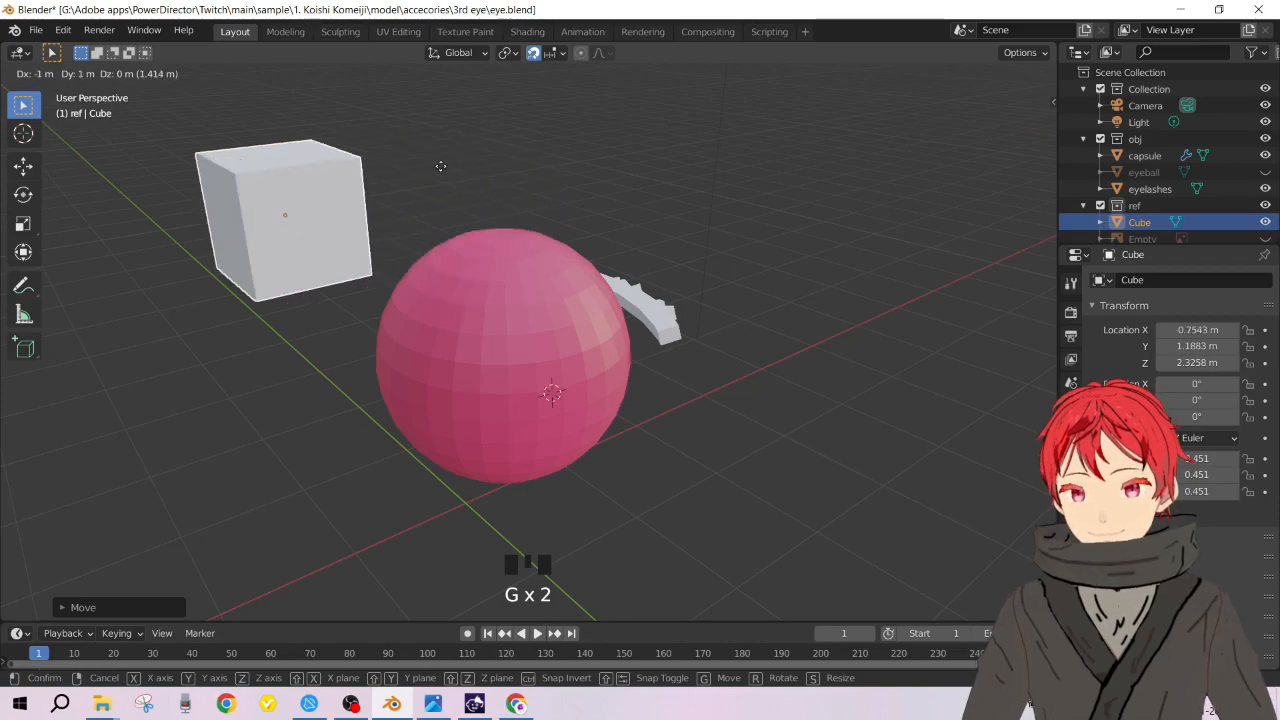
left_click(488, 121)
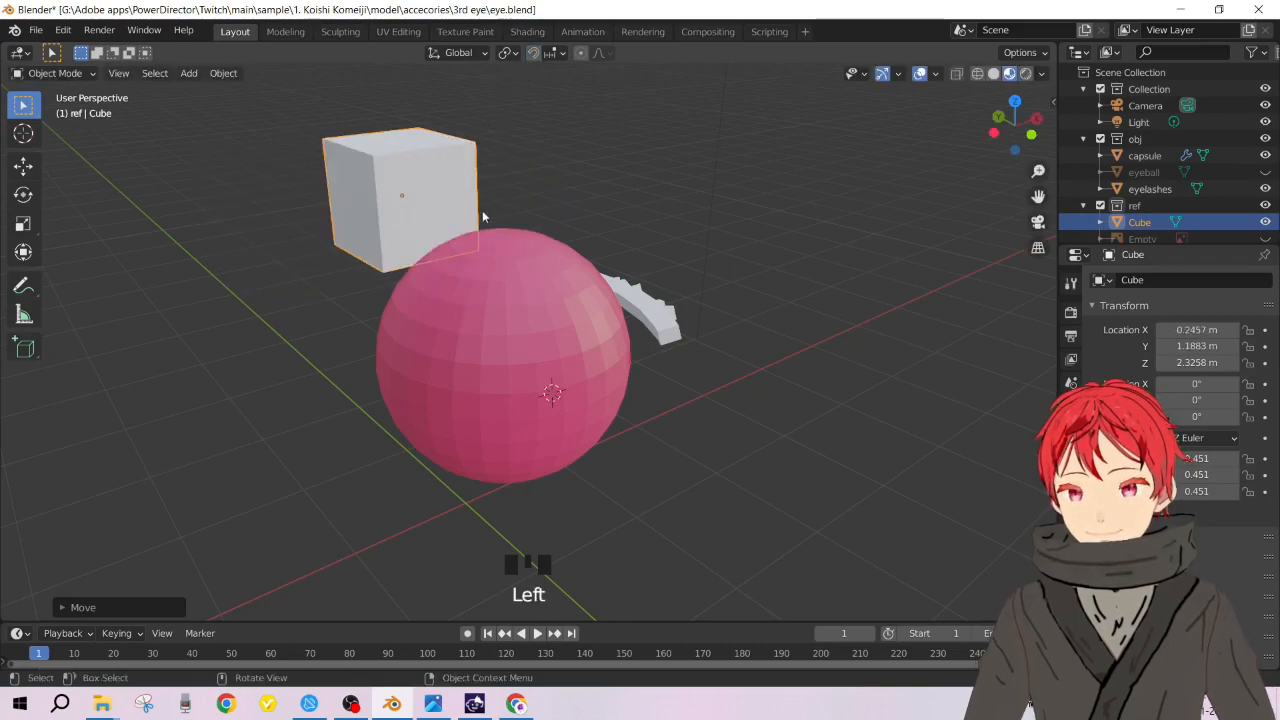
Step: Move the cube freely, with snapping off, to just above the eyelashes
key("g")
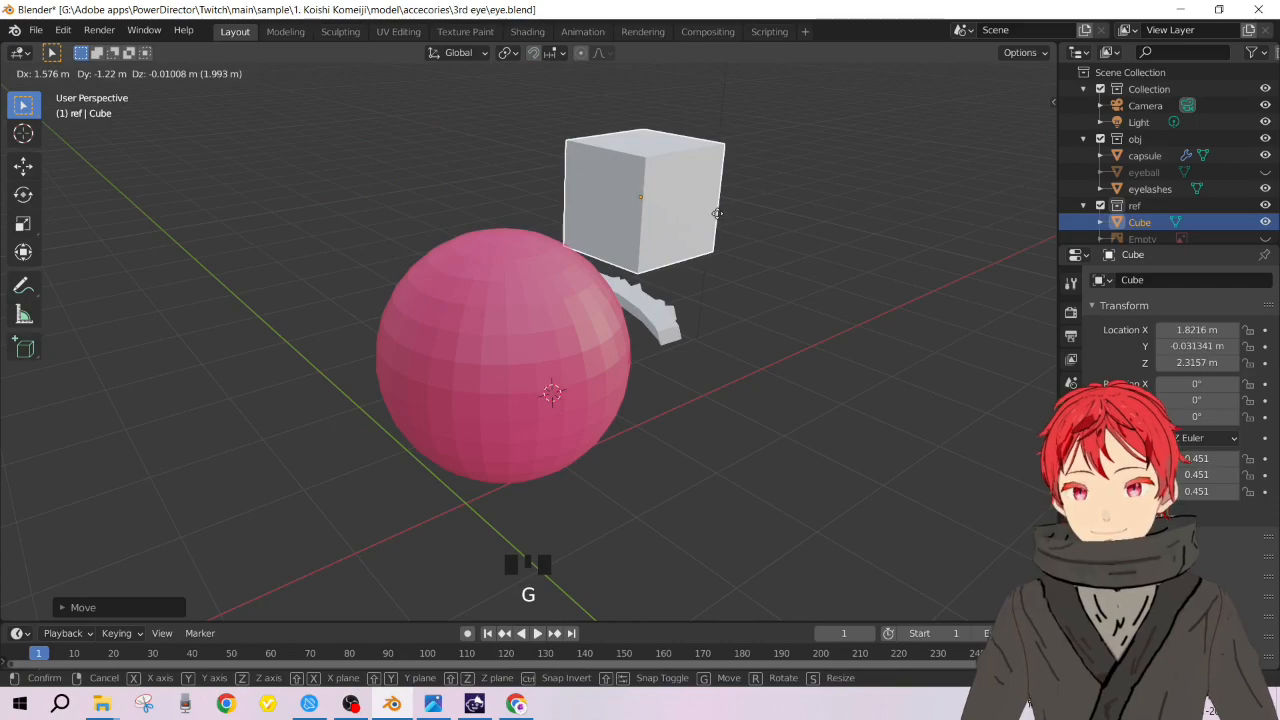
left_click(718, 214)
middle_click_drag(549, 287, 419, 297)
scroll(419, 301, "up", 2)
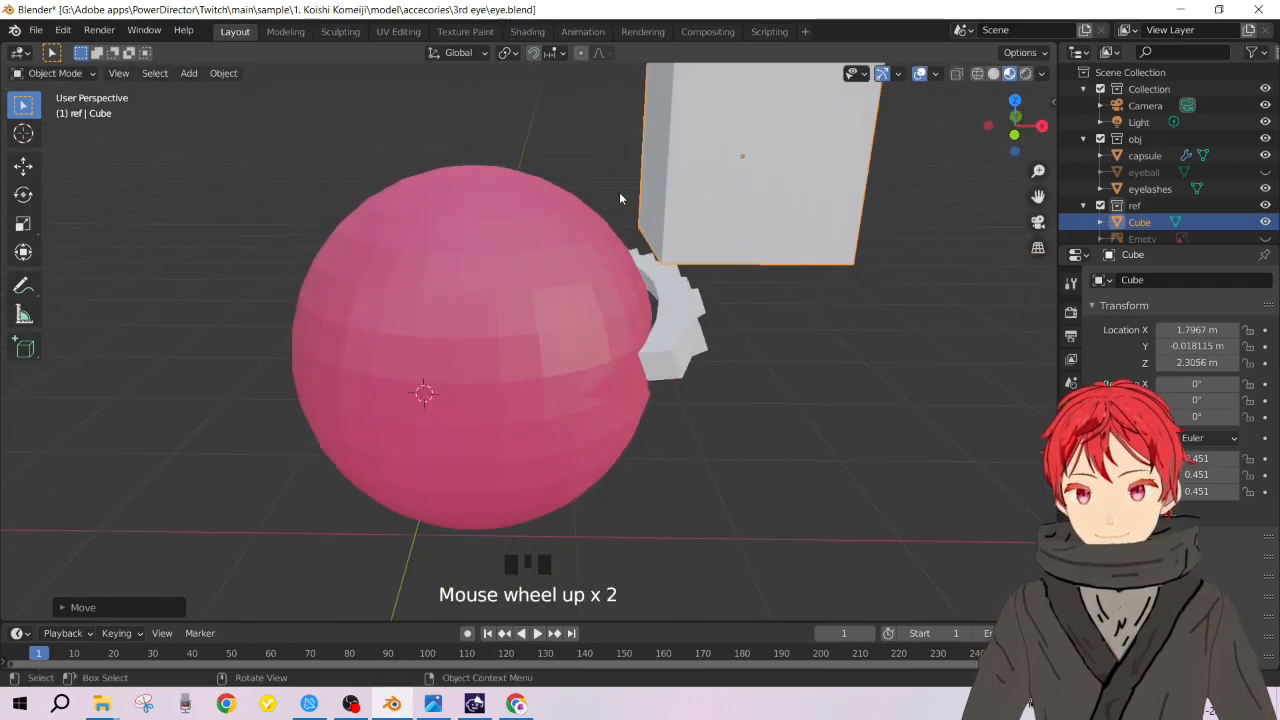
middle_click_drag(619, 192, 563, 277, "shift")
Step: Try moving the cube's lower corner vertex near the eyelashes with only the cube in Edit Mode, and undo the move
key("Tab")
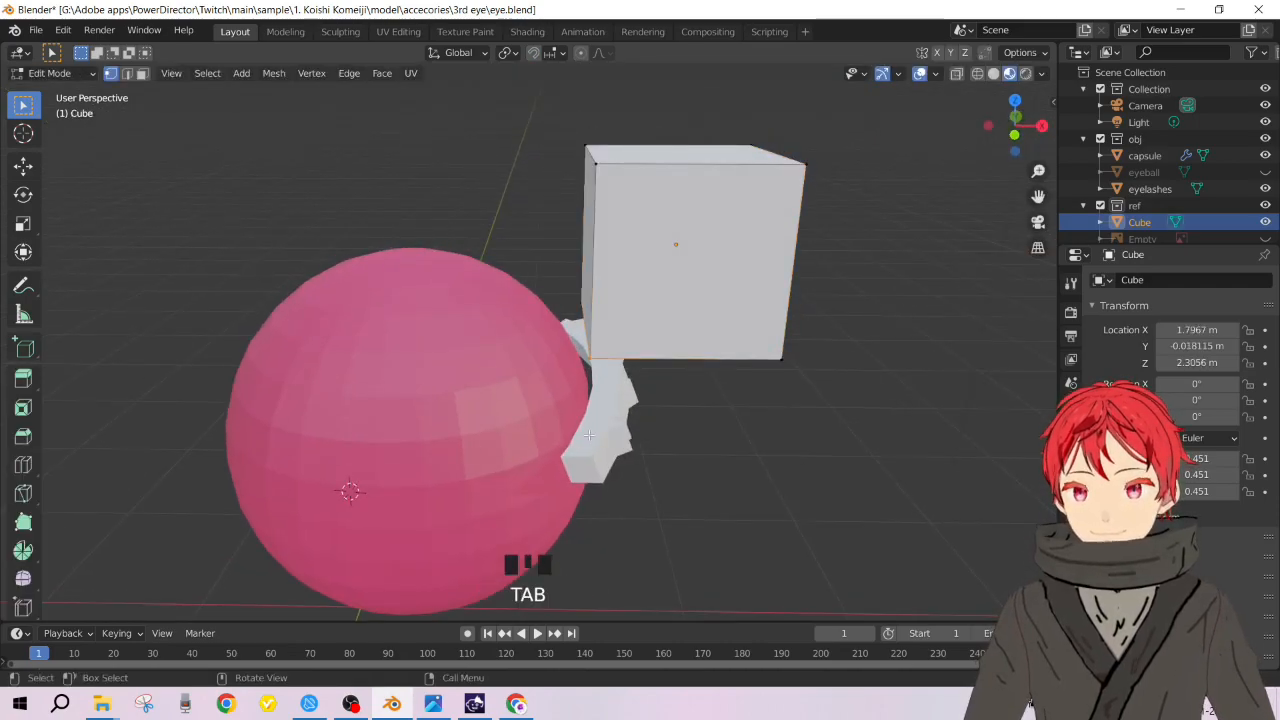
left_click(598, 342)
key("g")
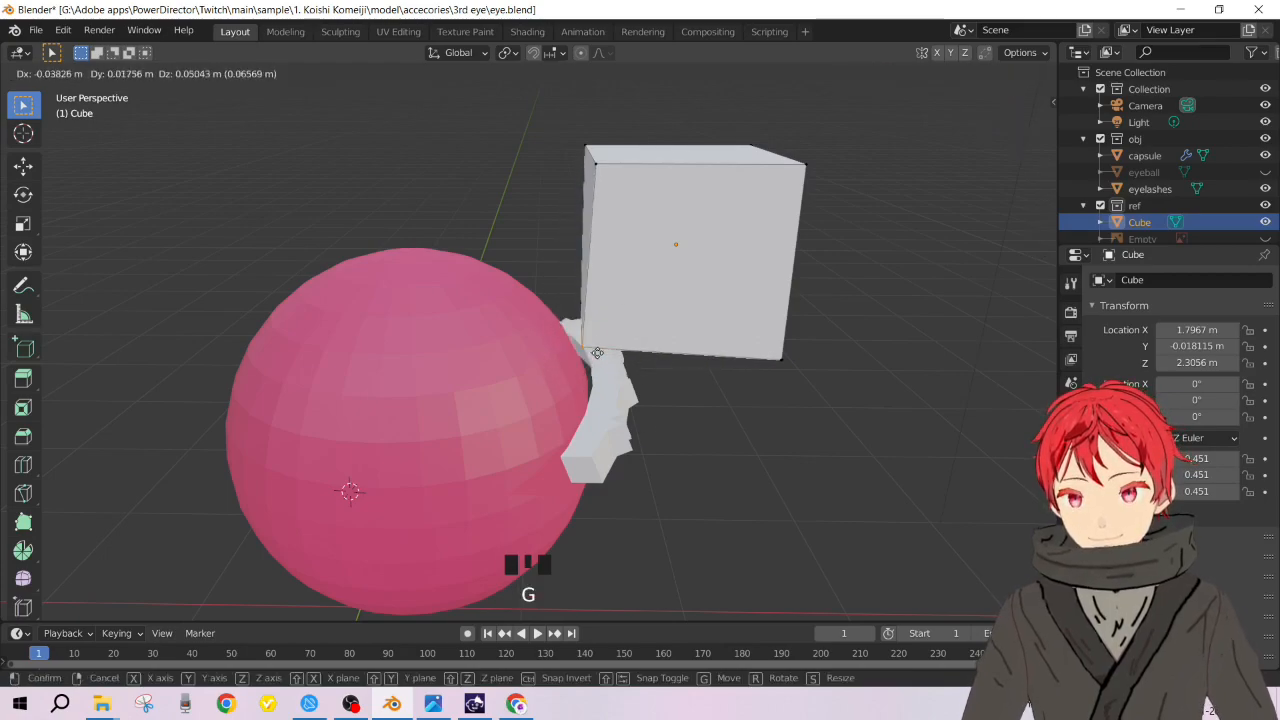
key("Tab")
key("ctrl+z")
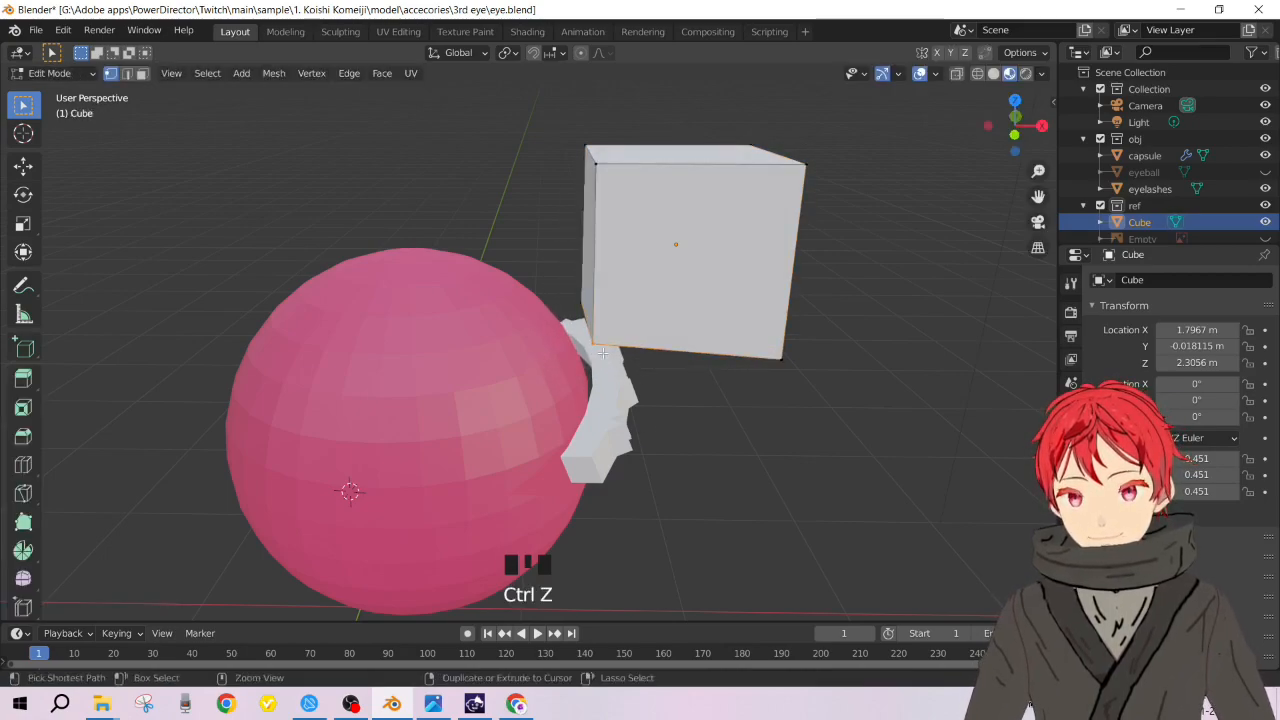
key("ctrl+z")
key("Tab")
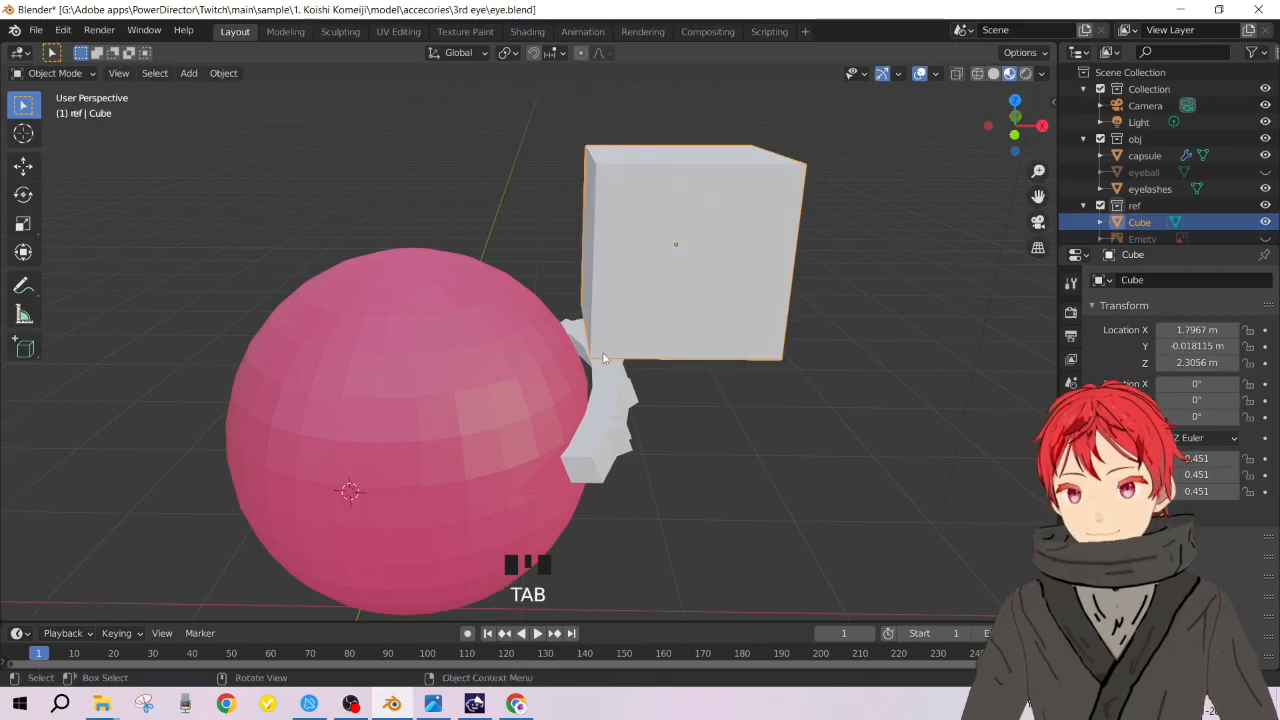
Step: Put the cube and capsule in Edit Mode together, try moving the cube's corner vertex freely towards the capsule, and undo the move
left_click(492, 380, "shift")
key("Tab")
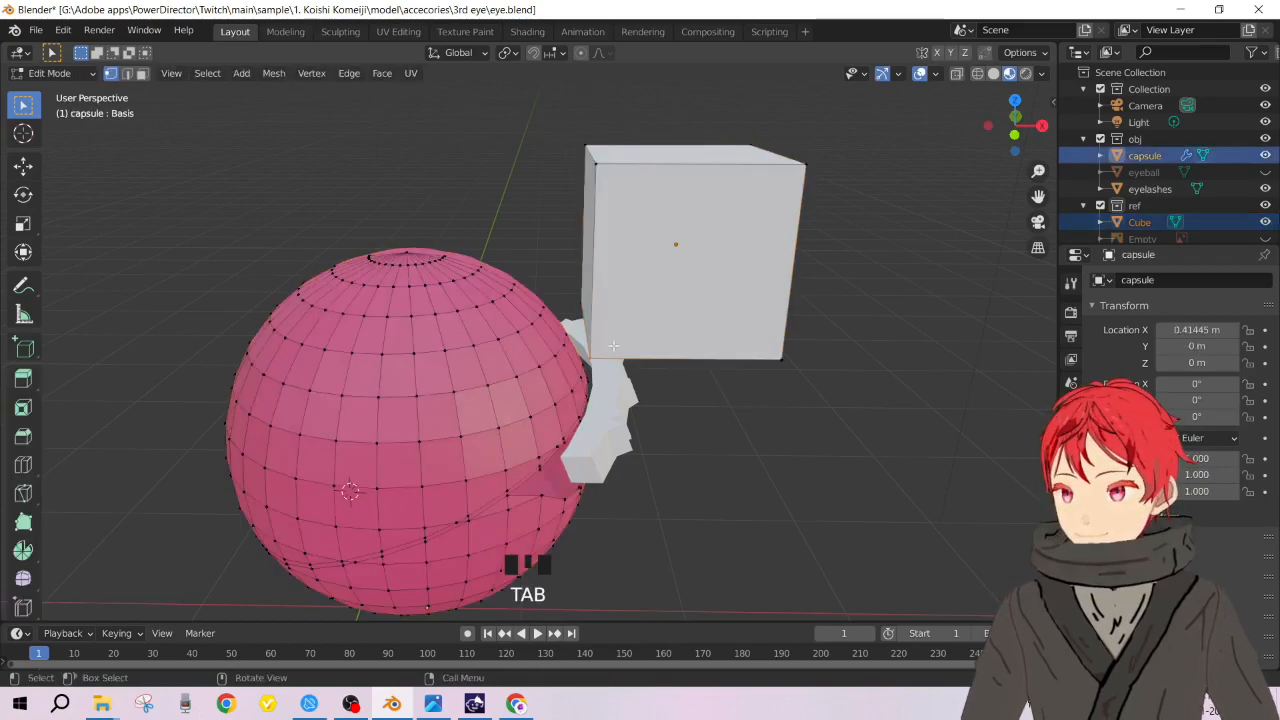
left_click(595, 352)
key("g")
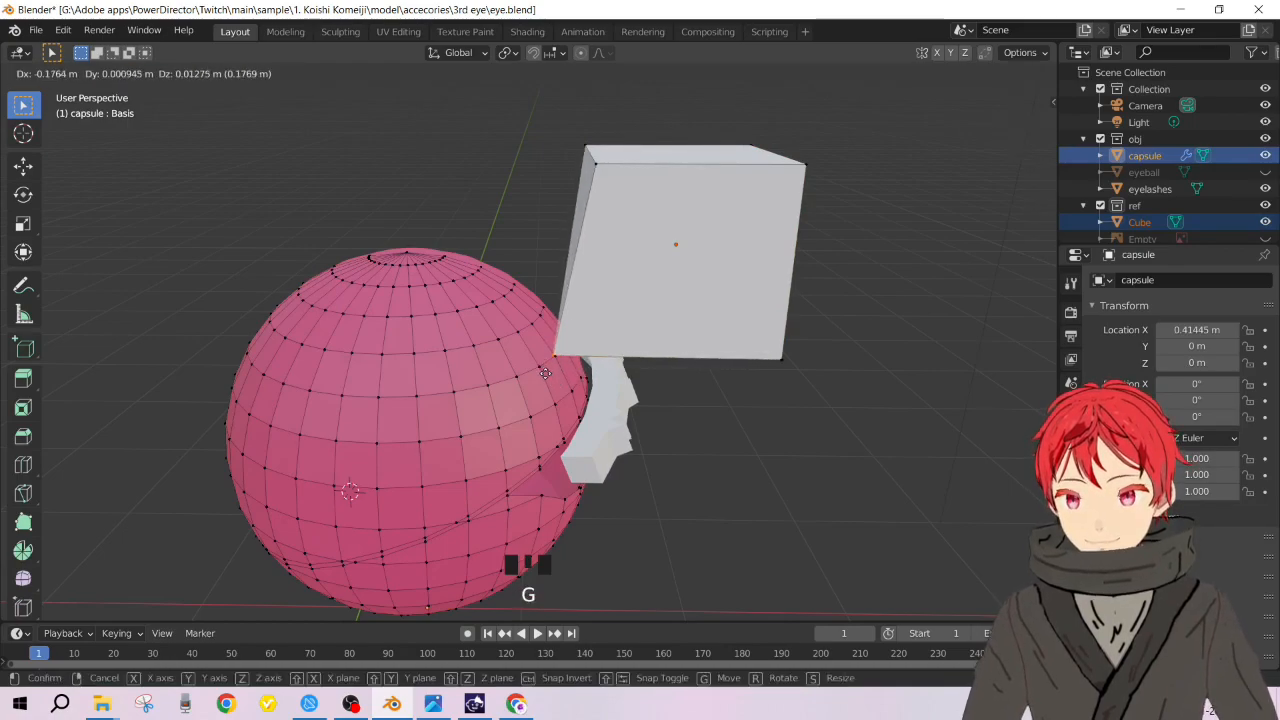
left_click(547, 373)
key("ctrl+z")
Step: Enable snapping, try moving the selected vertices in snapped increments, and undo the move
left_click(534, 54)
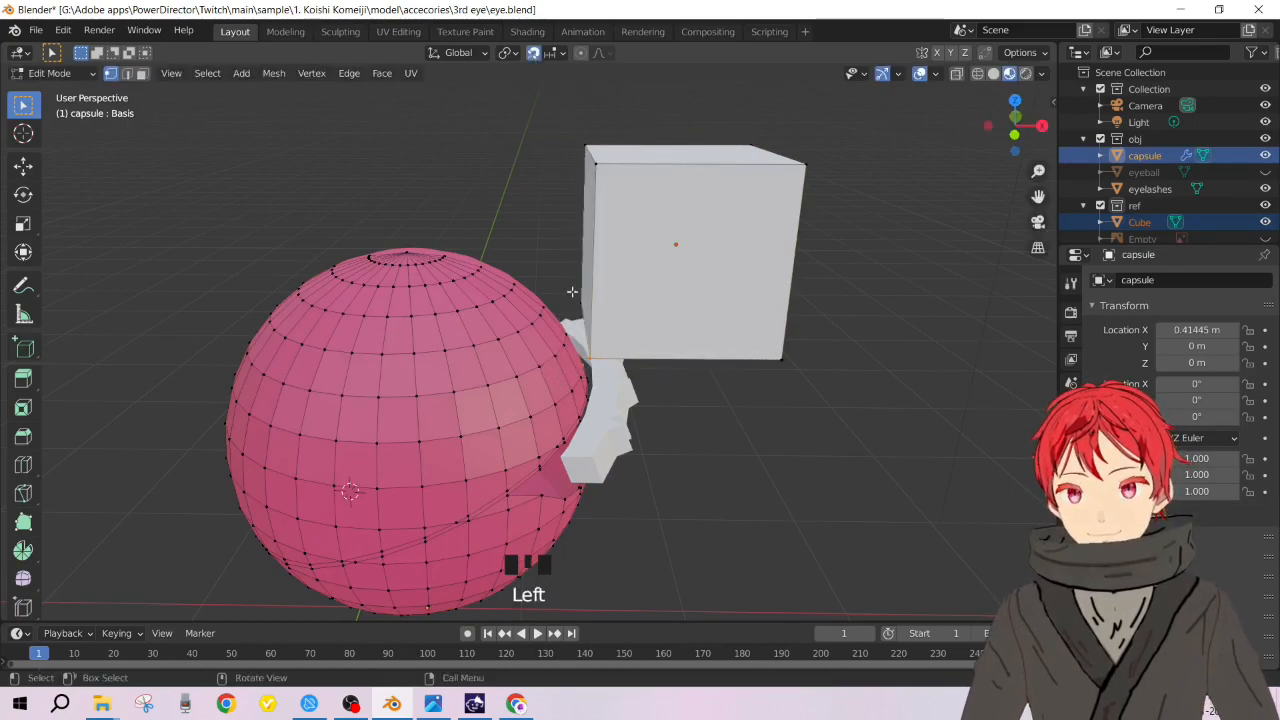
key("g")
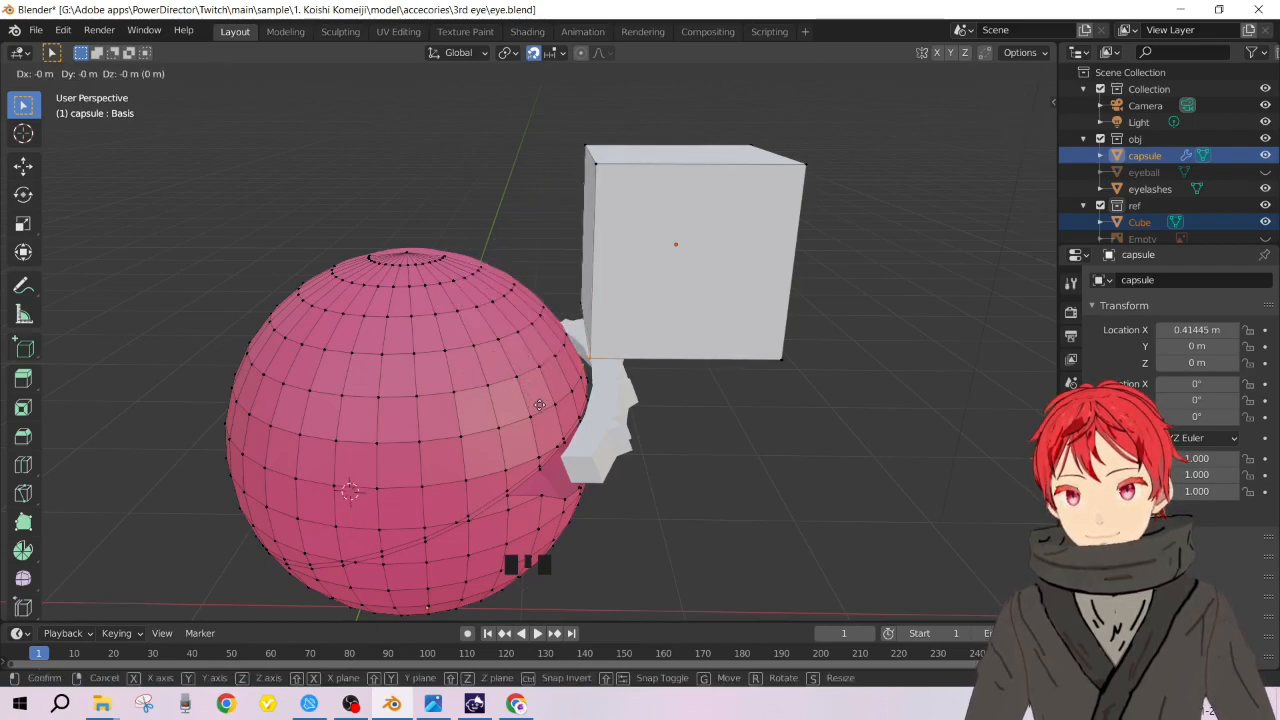
left_click(588, 230)
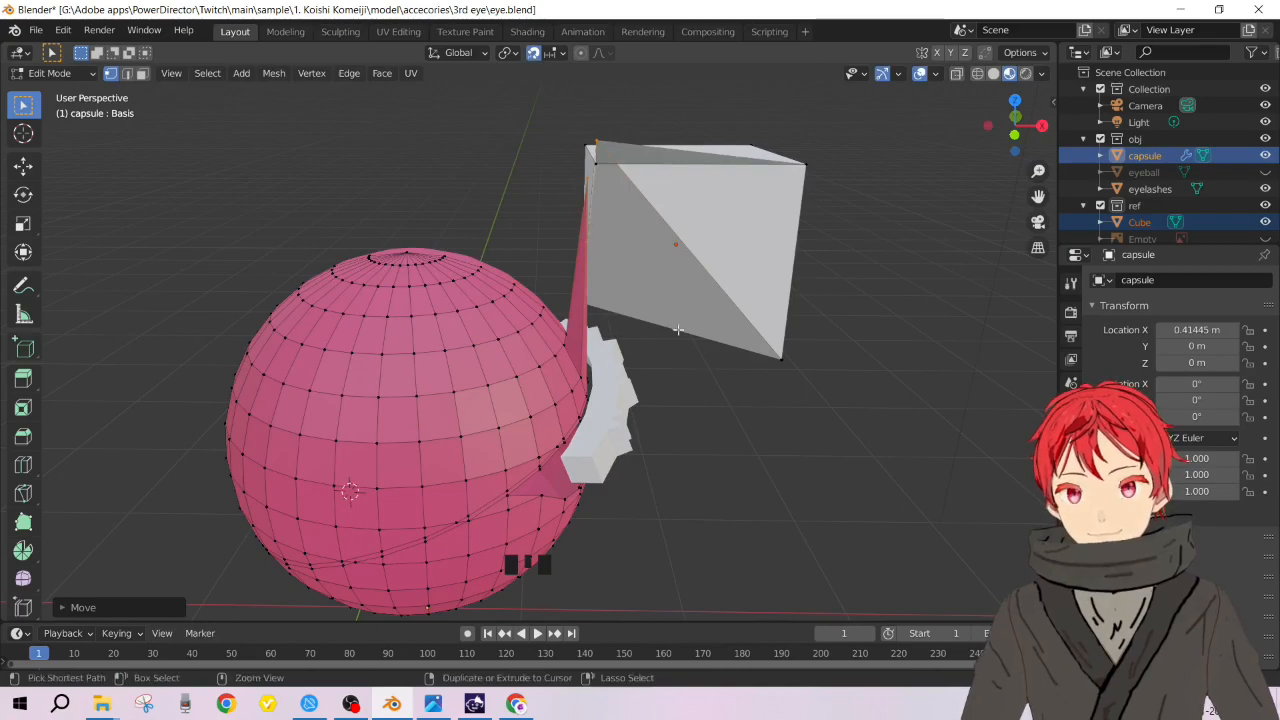
key("ctrl+z")
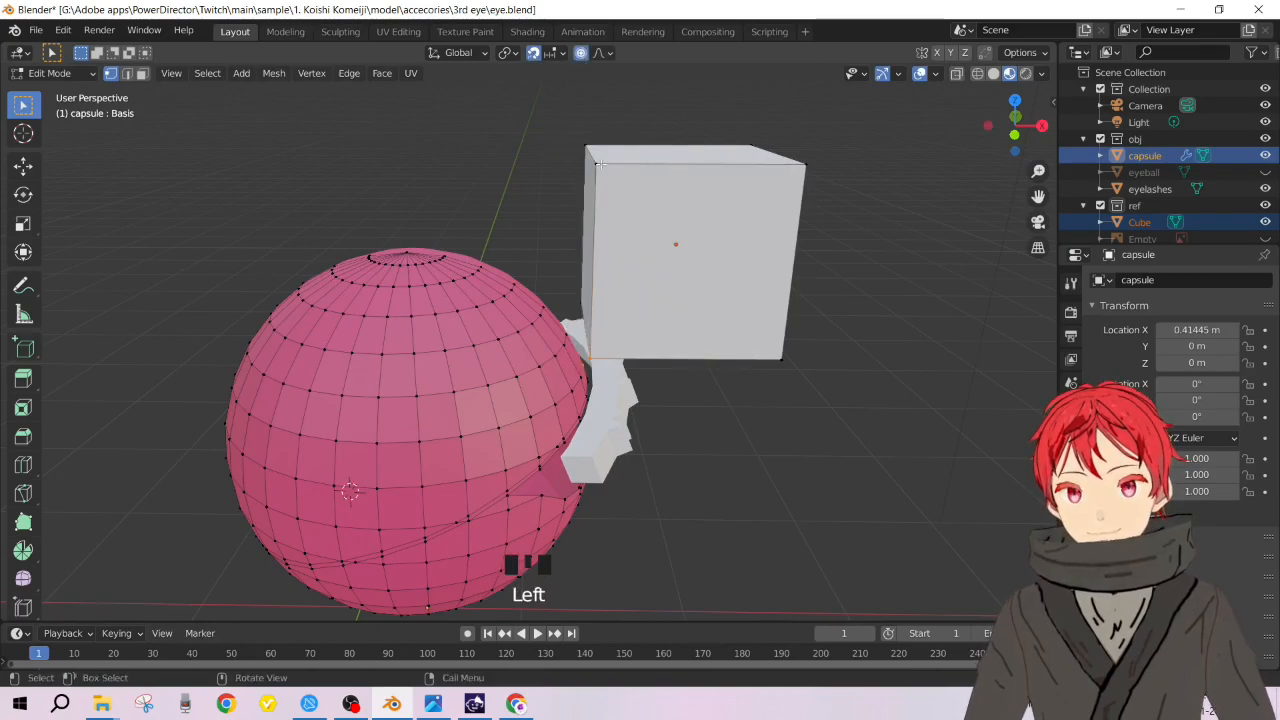
Step: Try a snapped move of the cube's corner with smooth proportional editing at a size of 0.26, and undo it
key("g")
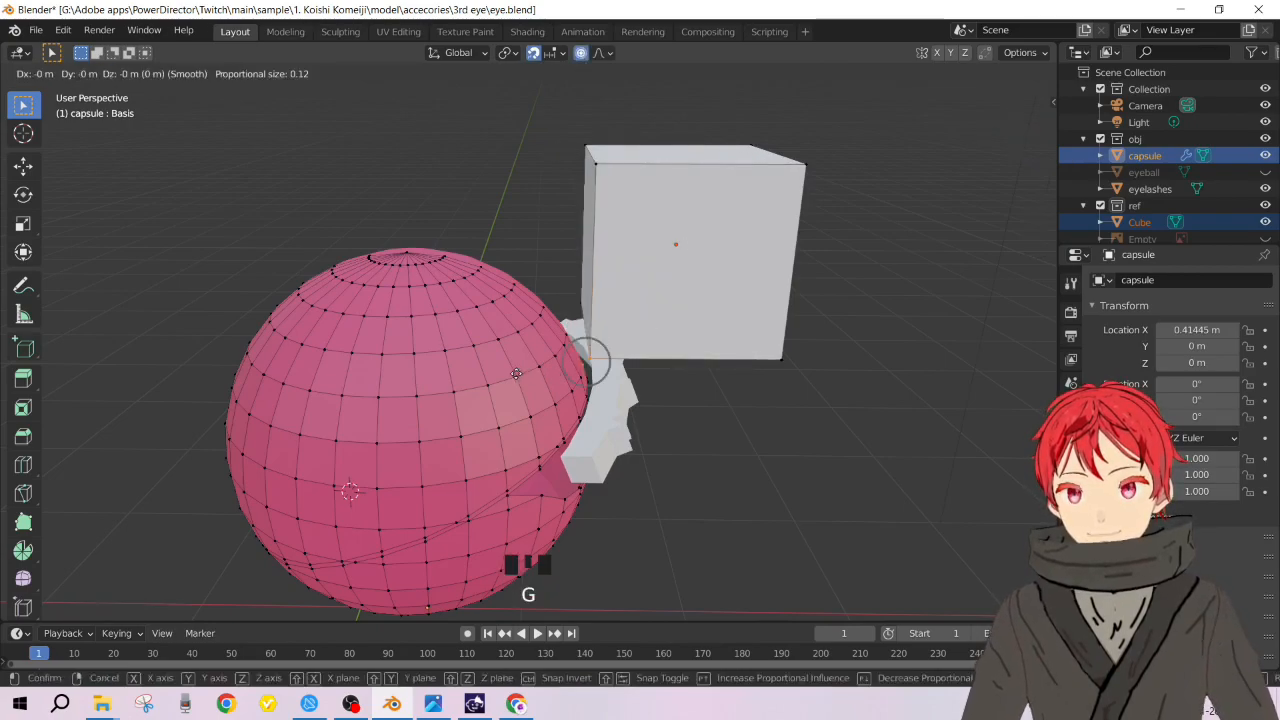
scroll(550, 362, "down", 4)
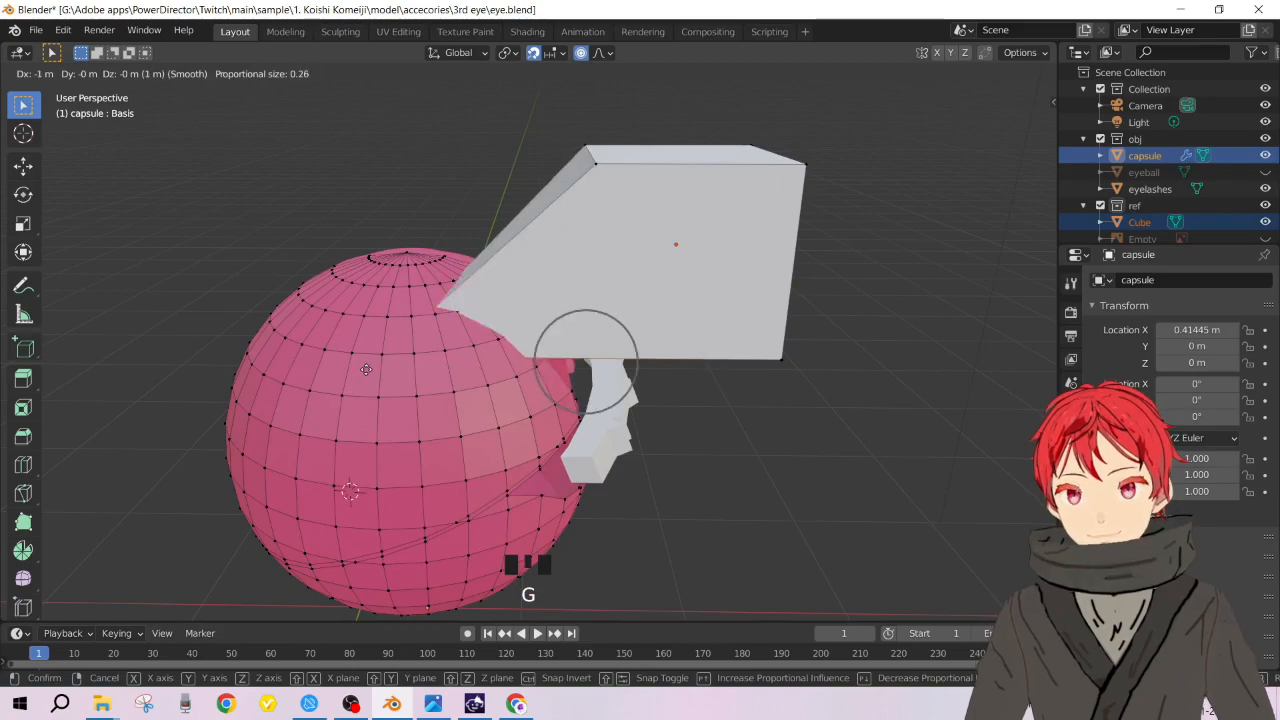
left_click(568, 413)
key("ctrl+z")
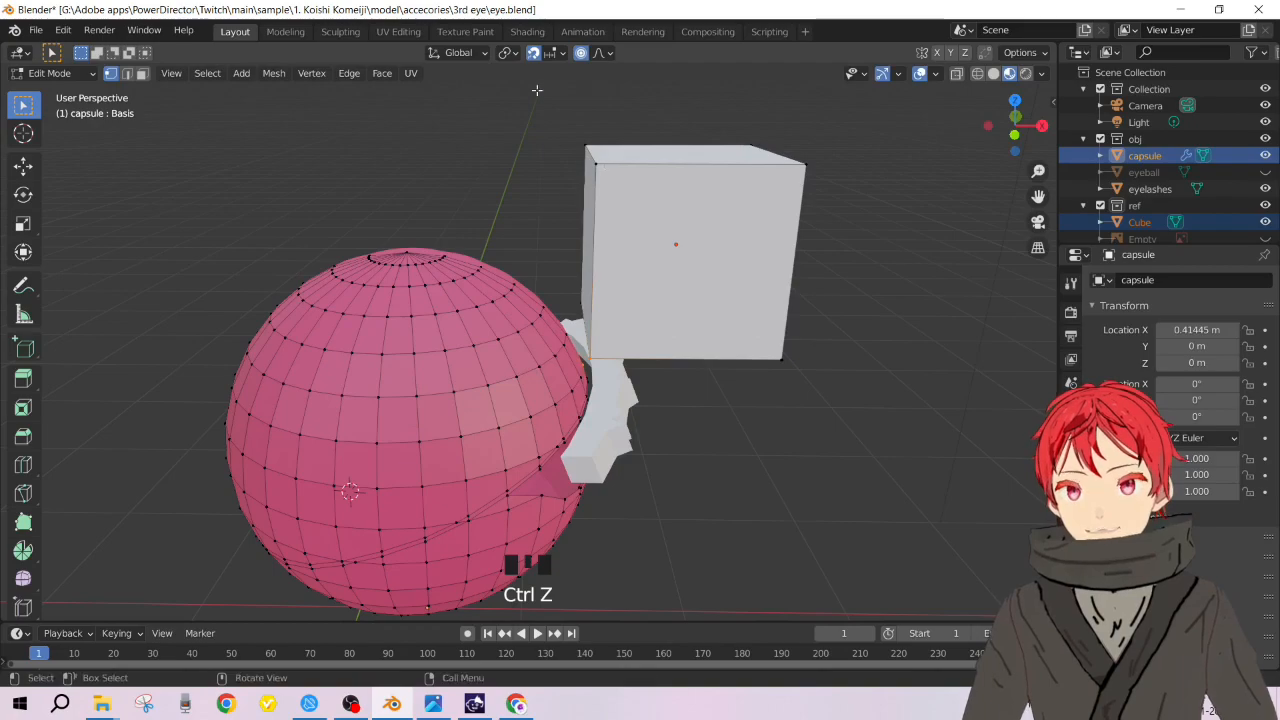
Step: Try moving the cube's corner with Connected Only proportional editing, and undo the test edits back to Object Mode
left_click(606, 54)
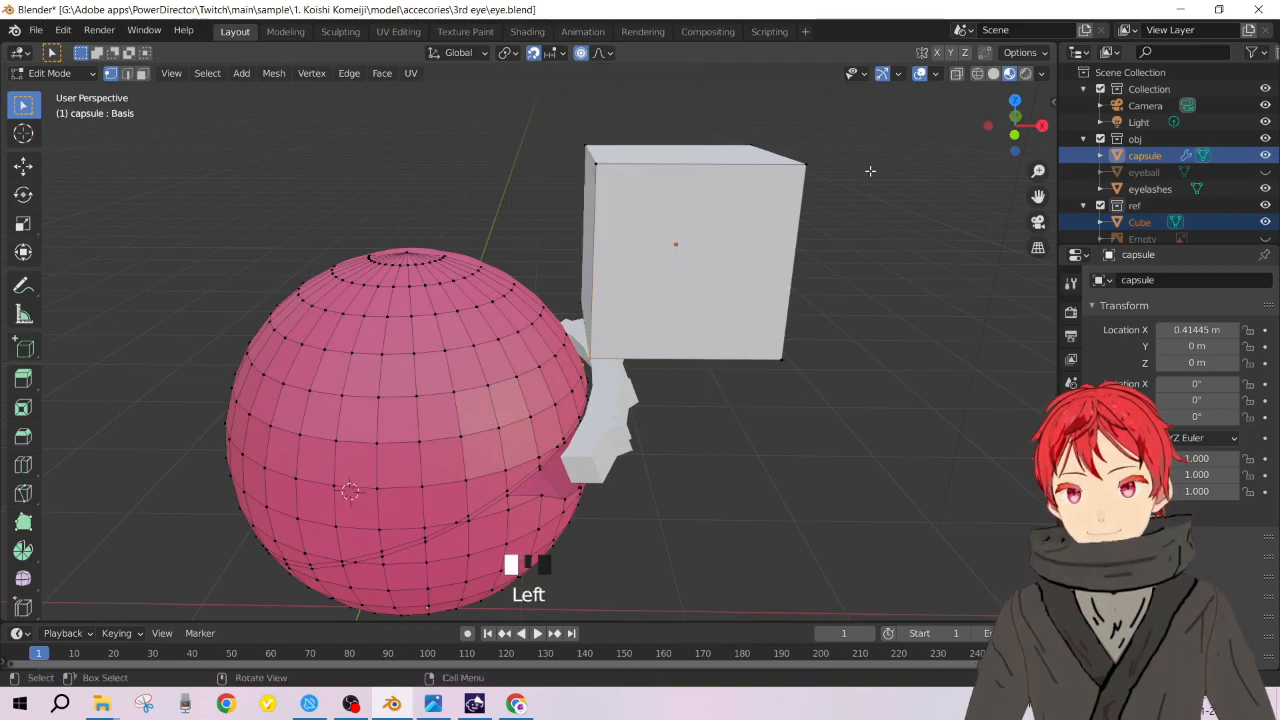
left_click(603, 53)
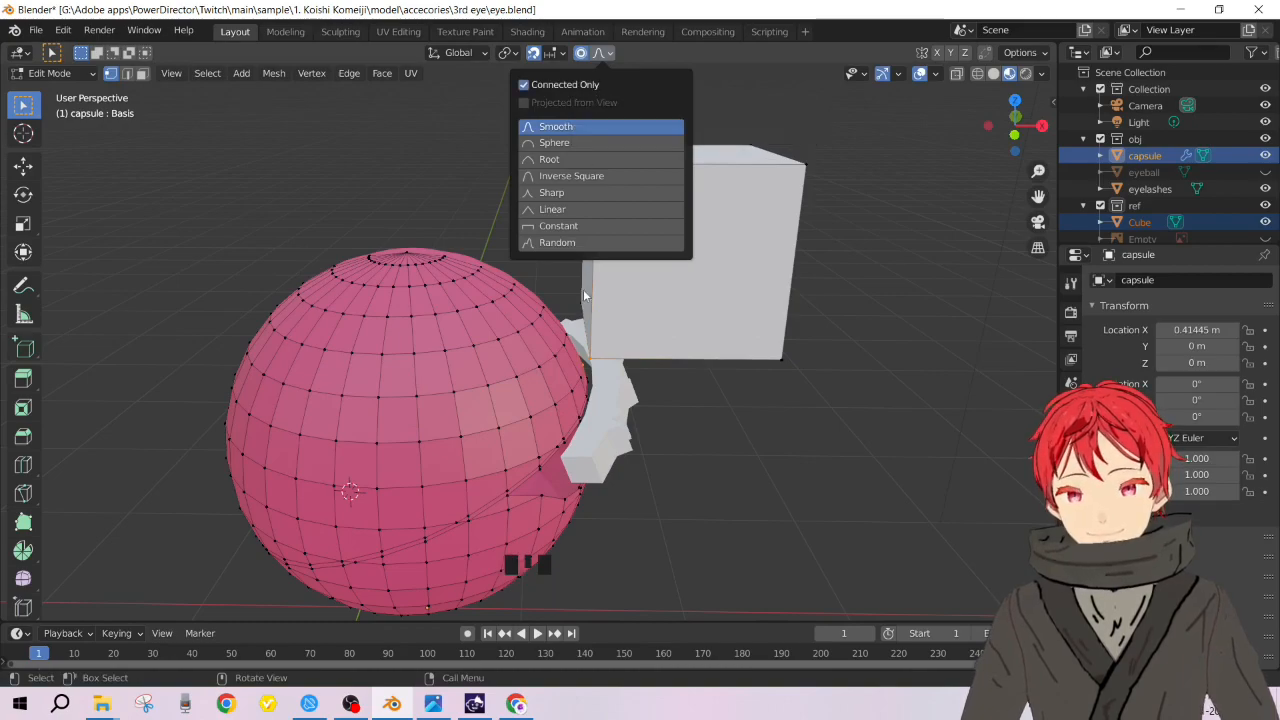
key("g")
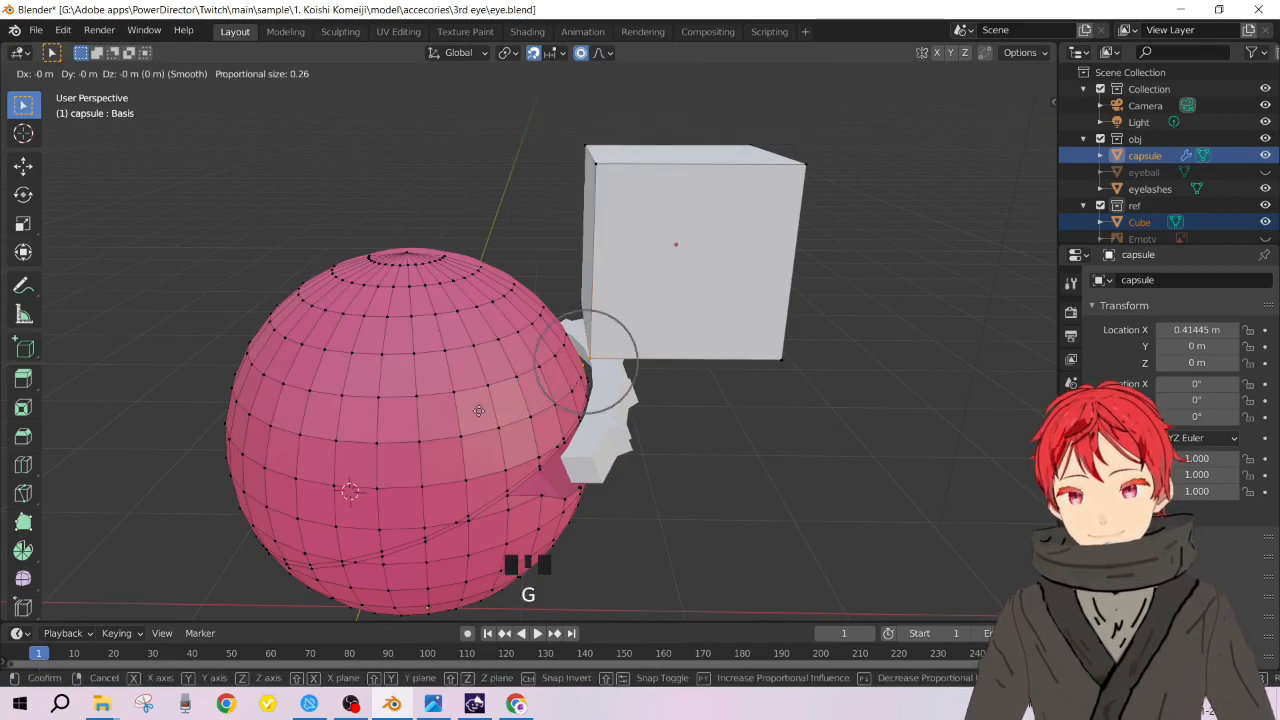
left_click(447, 418)
middle_click_drag(447, 418, 540, 373)
key("ctrl+z")
key("ctrl+z")
key("ctrl+z")
key("ctrl+z")
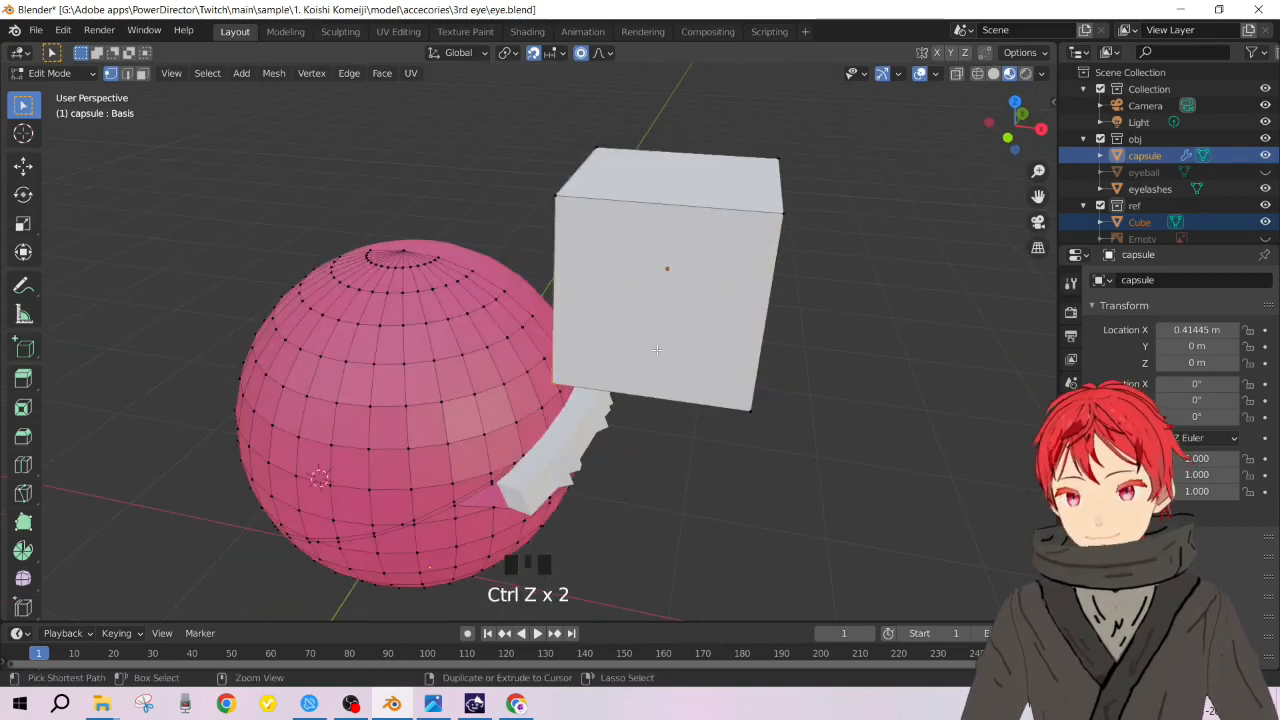
key("ctrl+z")
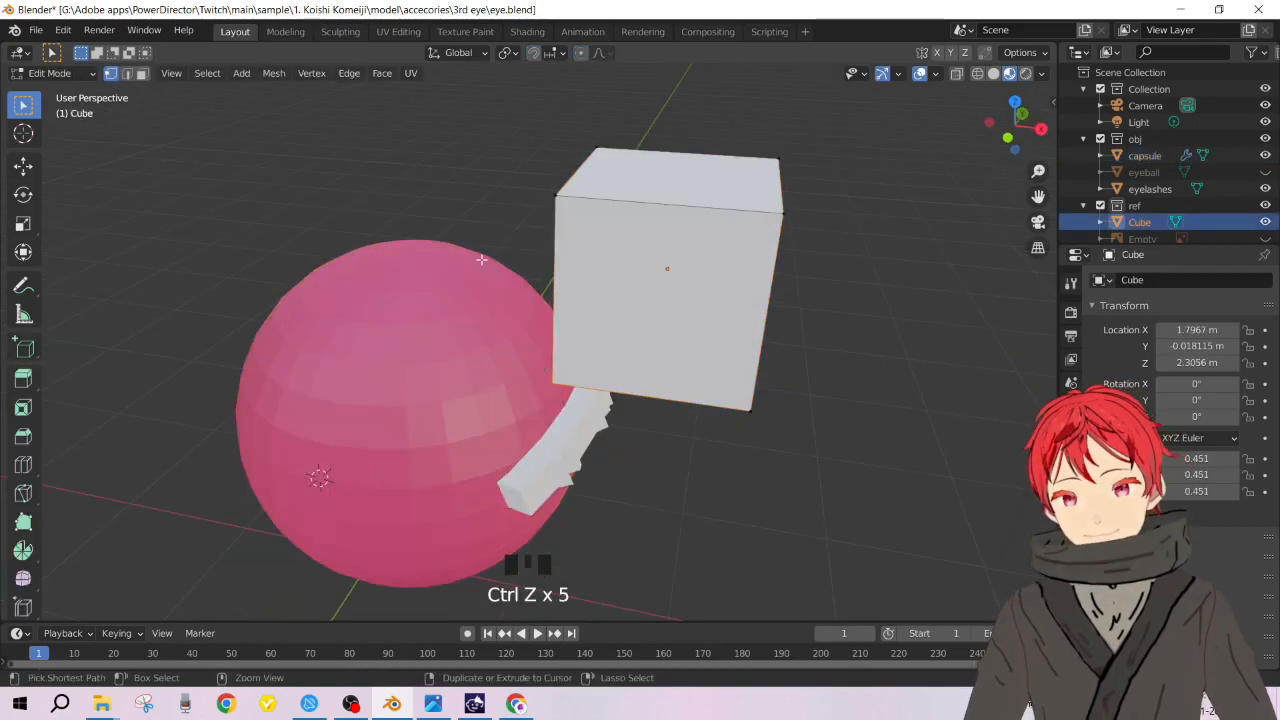
key("ctrl+z")
Step: Delete the test cube above the eyelashes
left_click(600, 320)
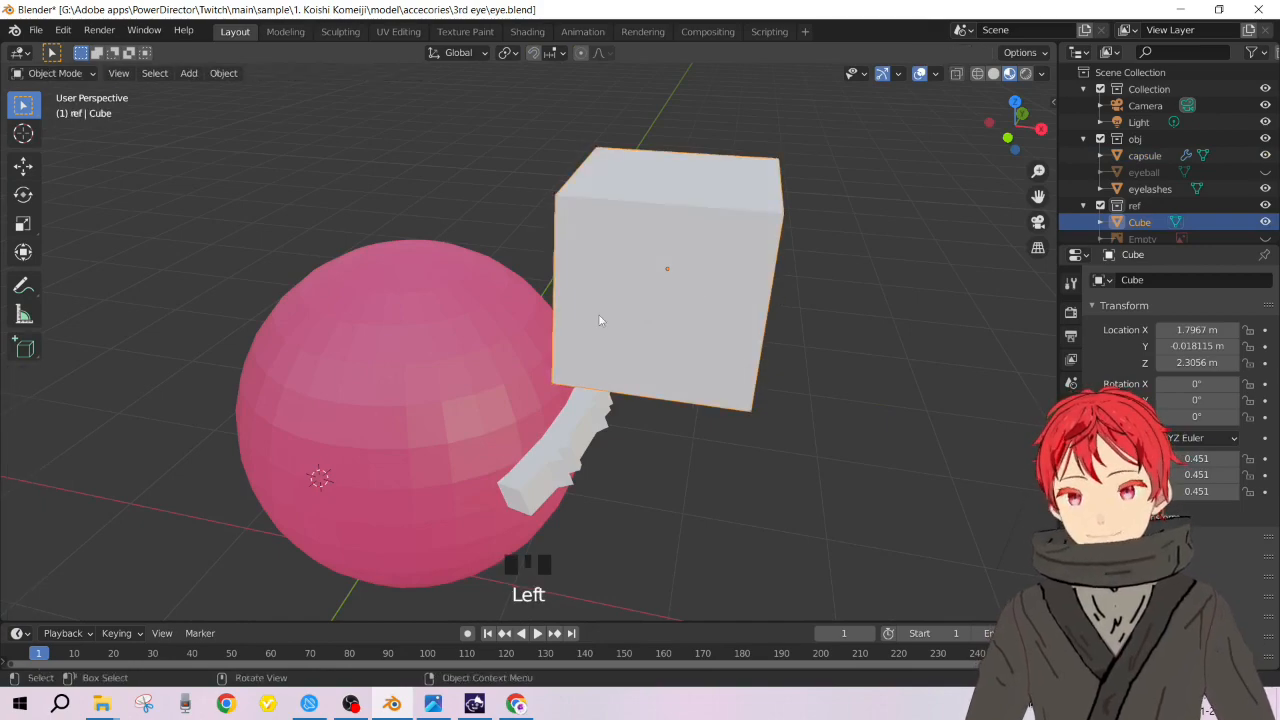
key("Delete")
middle_click_drag(642, 383, 599, 412)
Step: Move the eyelashes closer to the capsule, to about X 0.98 m, Y -0.88 m, Z 1.93 m
left_click(599, 412)
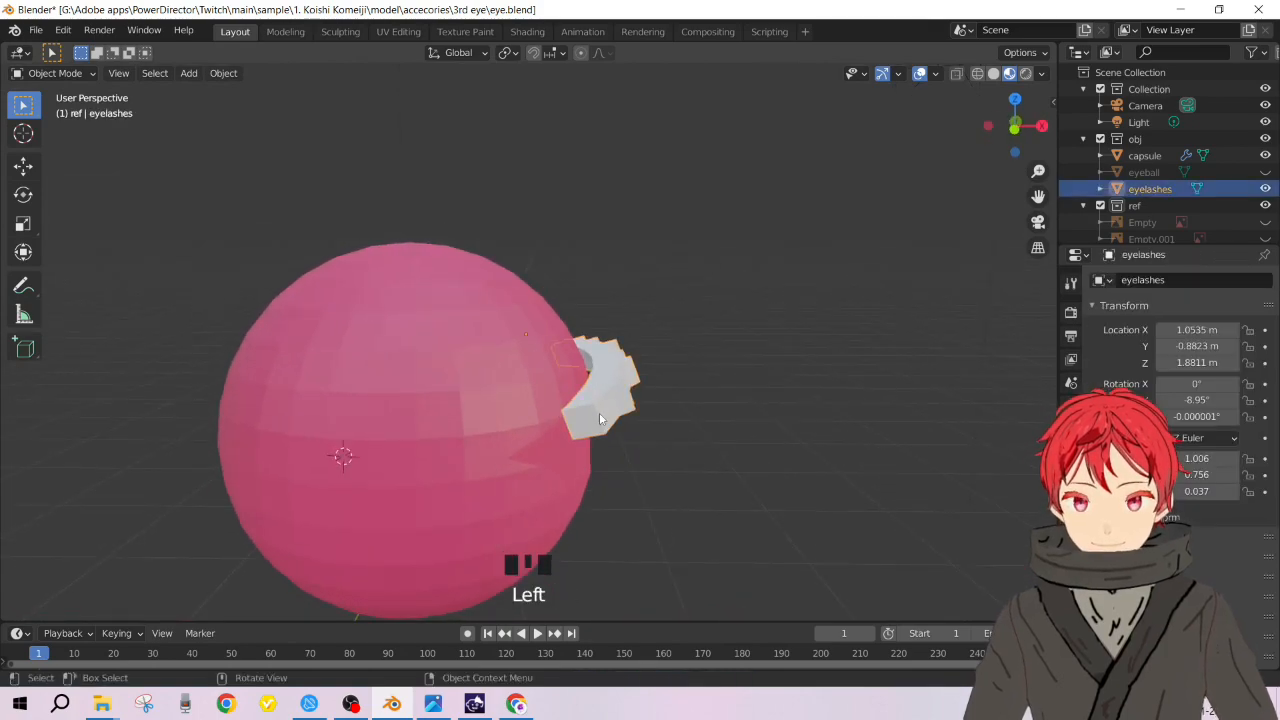
key("g")
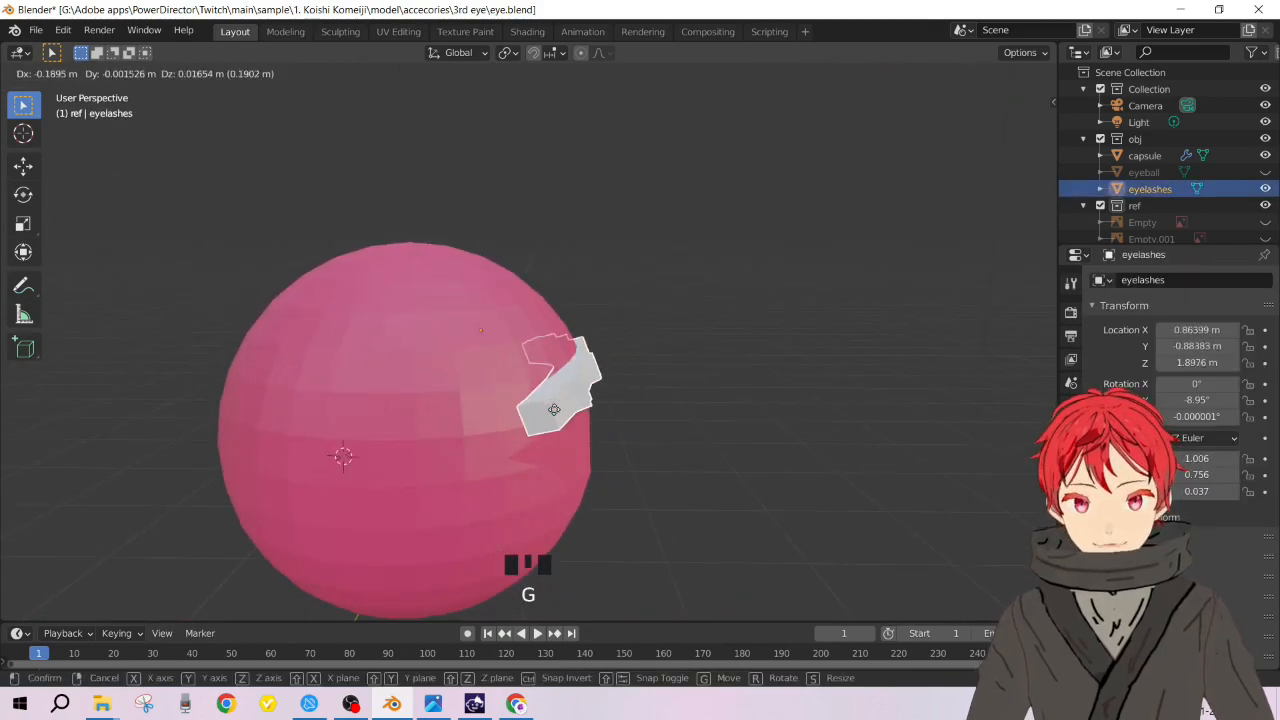
left_click(581, 402)
middle_click_drag(581, 402, 637, 418)
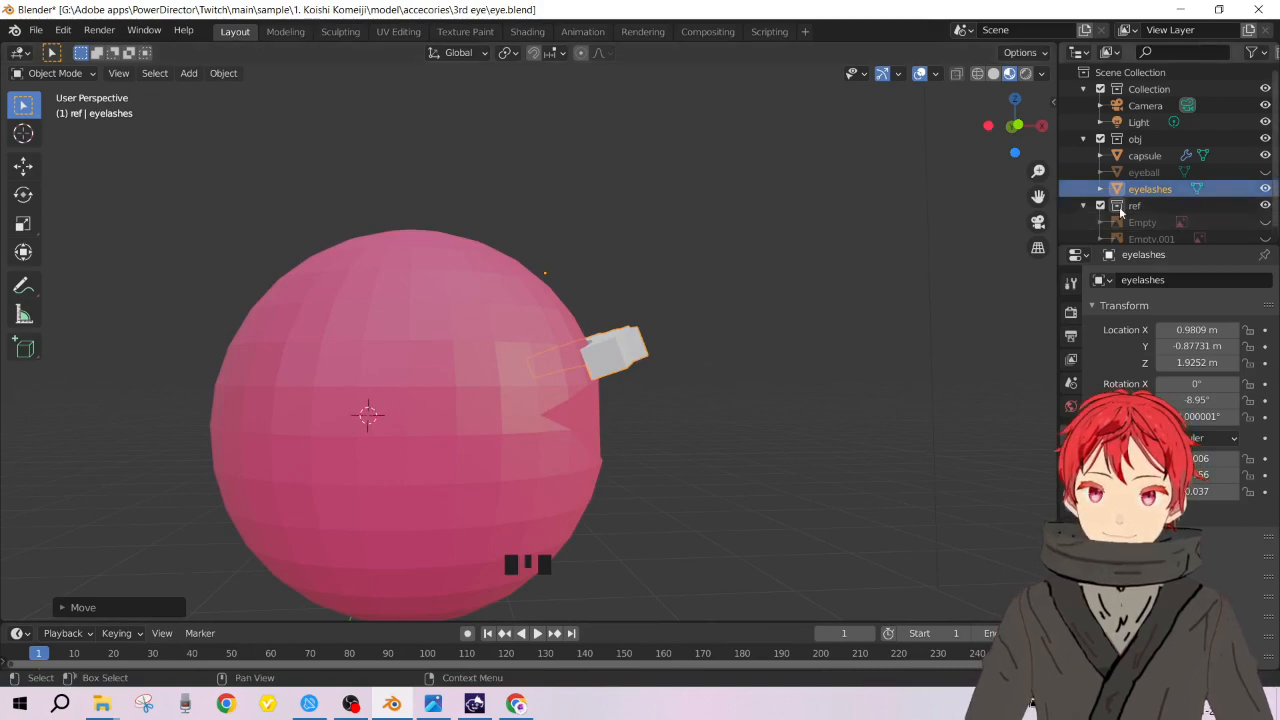
Step: Unhide all hidden objects, including the eyeball, and hide the two reference images again
key("h")
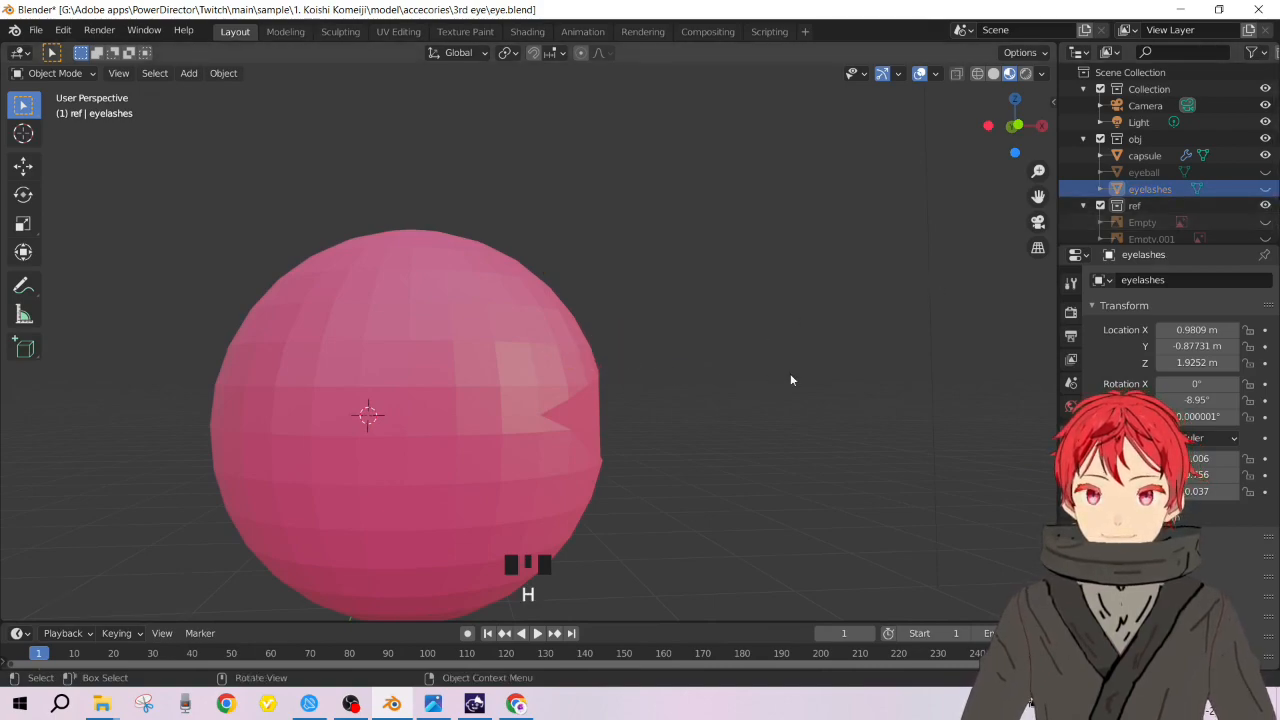
key("alt+h")
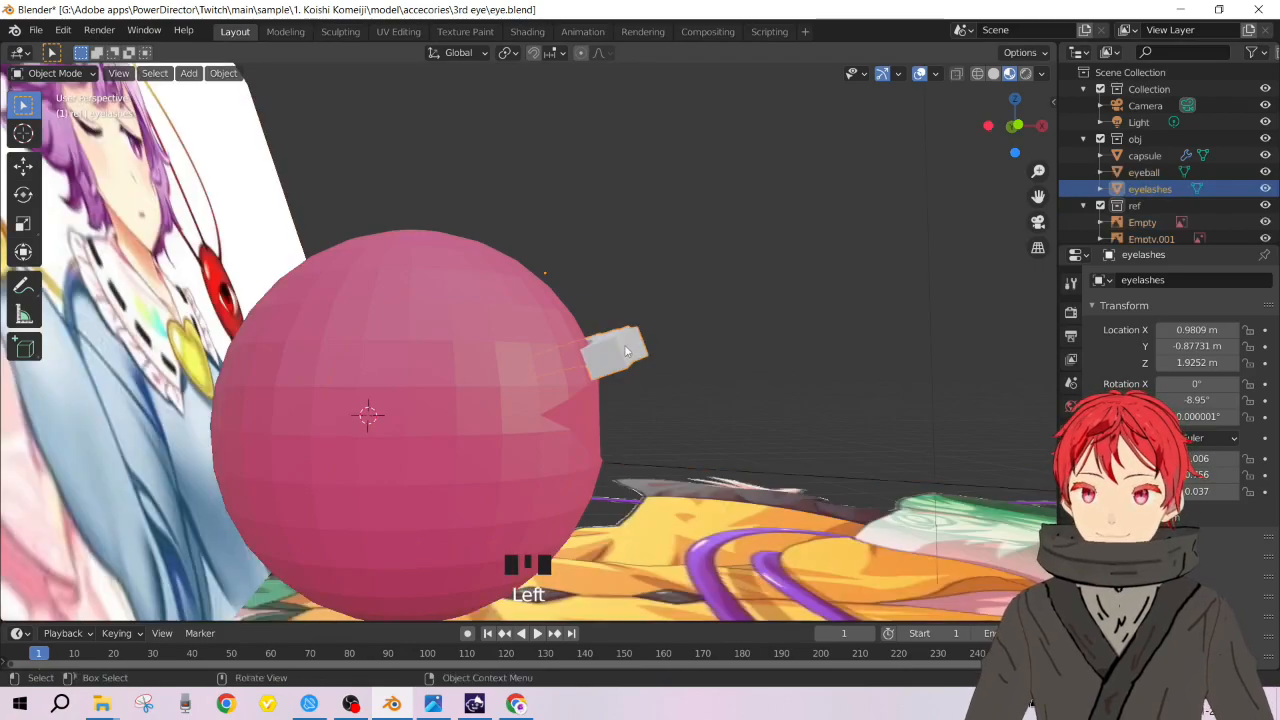
scroll(624, 344, "down", 8)
middle_click_drag(351, 345, 312, 390)
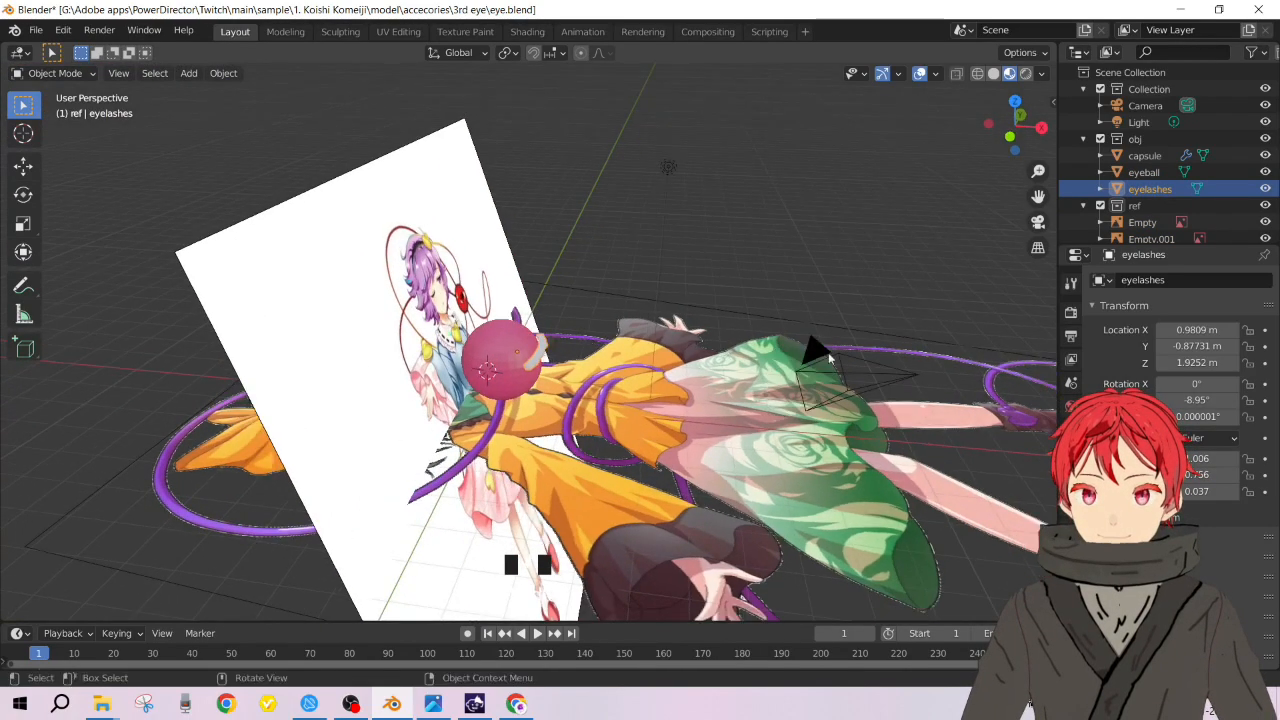
left_click(1265, 222)
left_click(1265, 239)
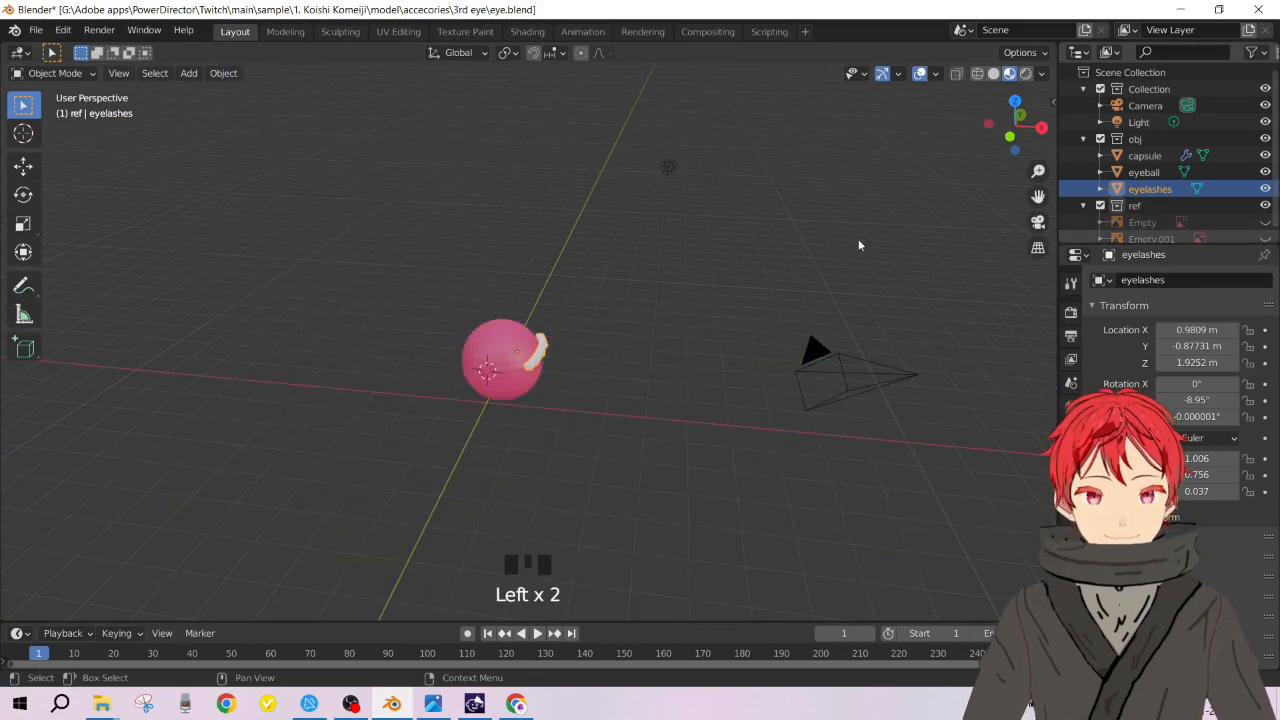
scroll(553, 345, "up", 4)
scroll(598, 398, "up", 3)
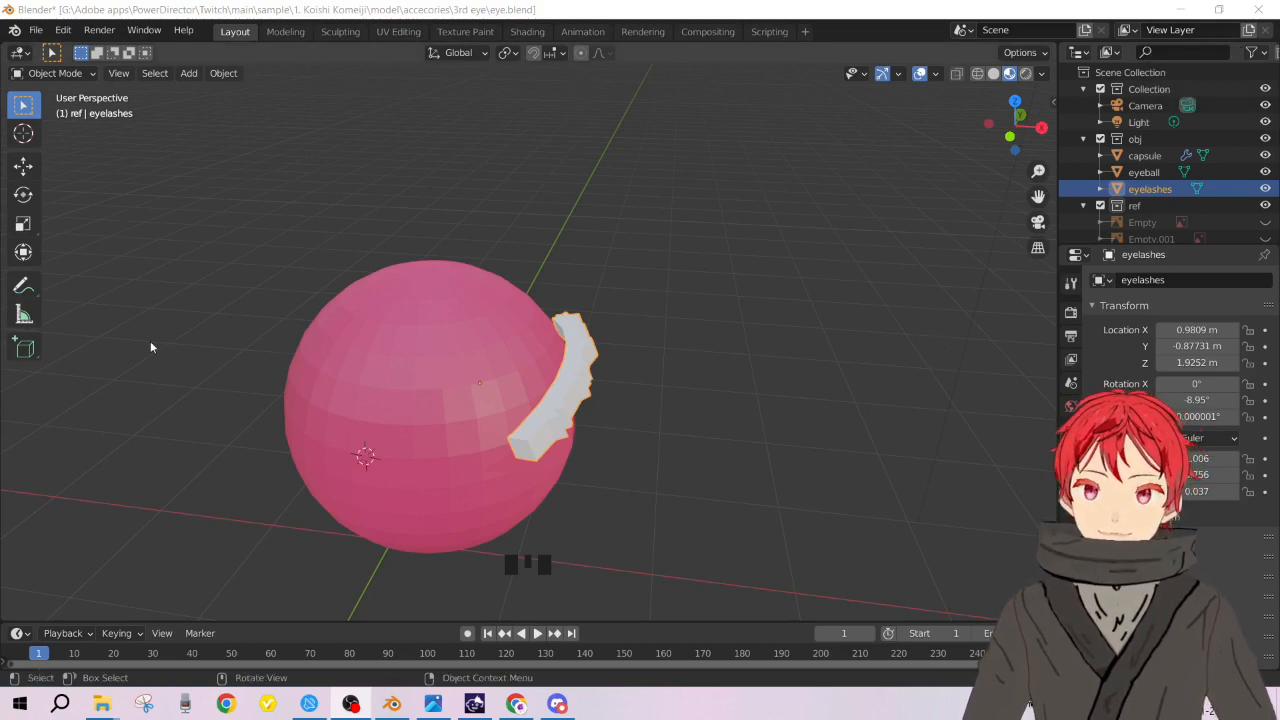
Step: Hide the eyelashes object so that only the capsule and eyeball are shown
left_click(286, 349)
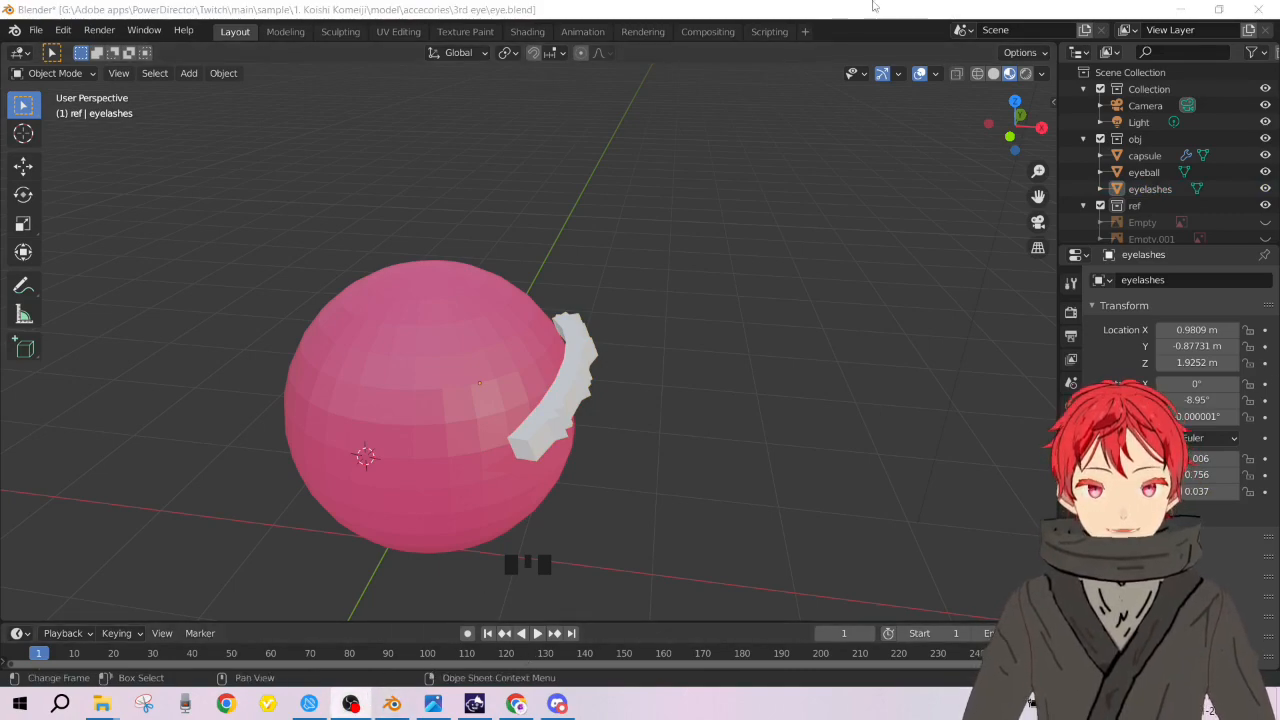
left_click(897, 26)
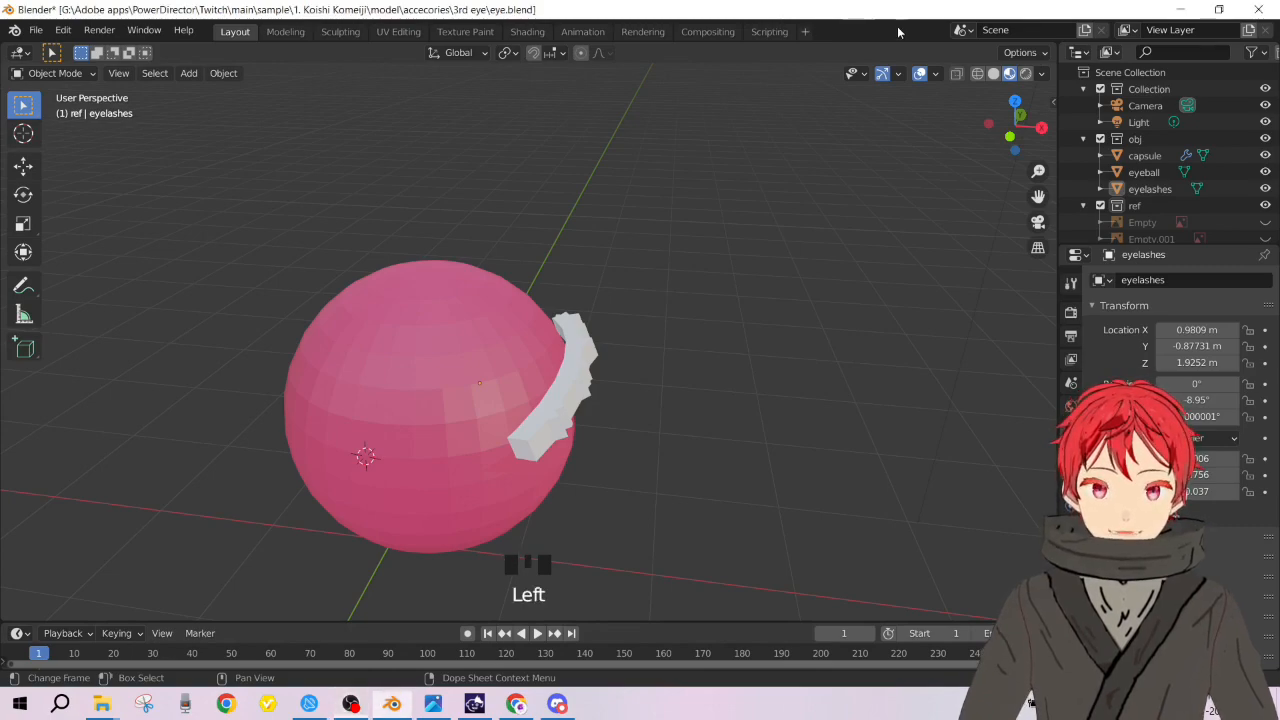
left_click(582, 378)
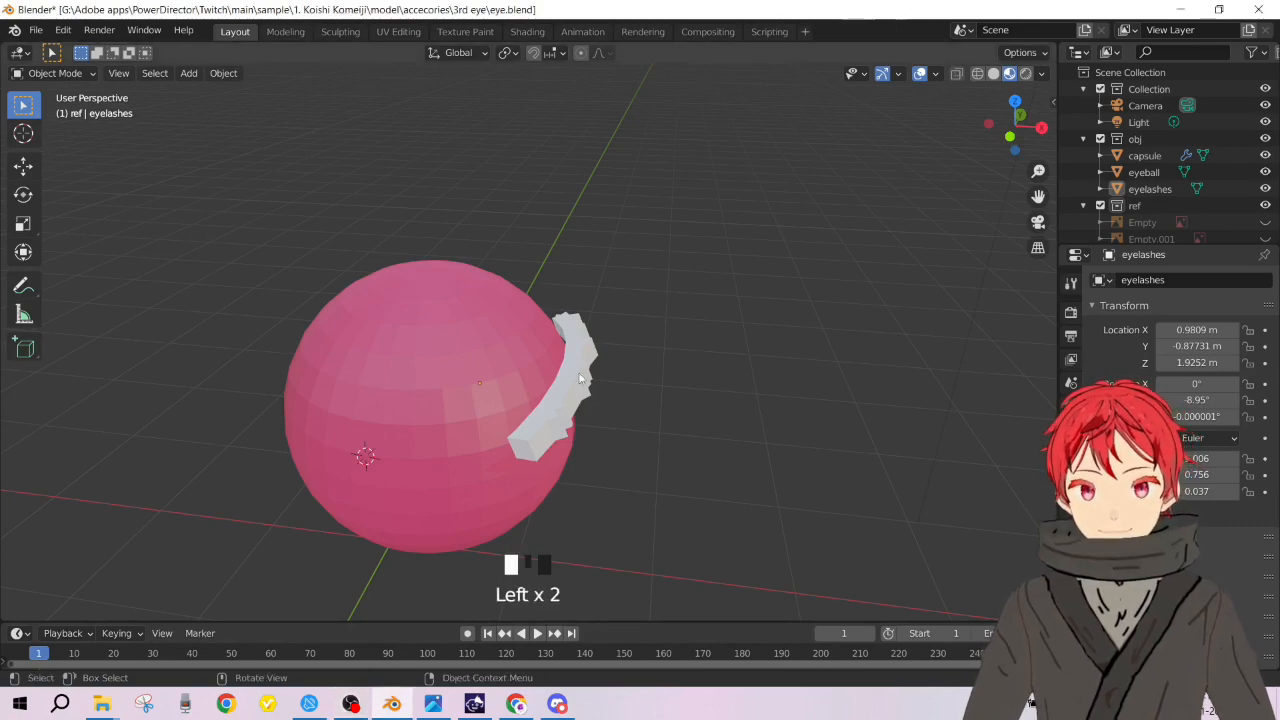
left_click(1265, 189)
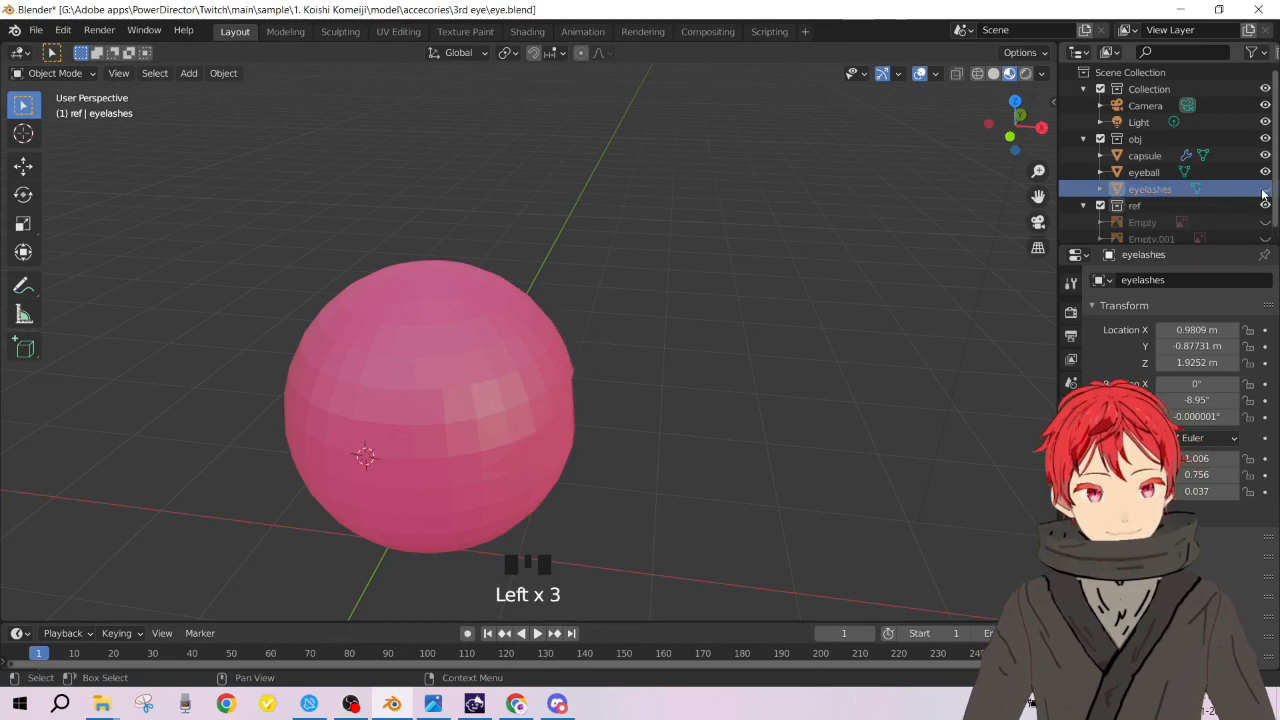
scroll(1210, 189, "down", 4)
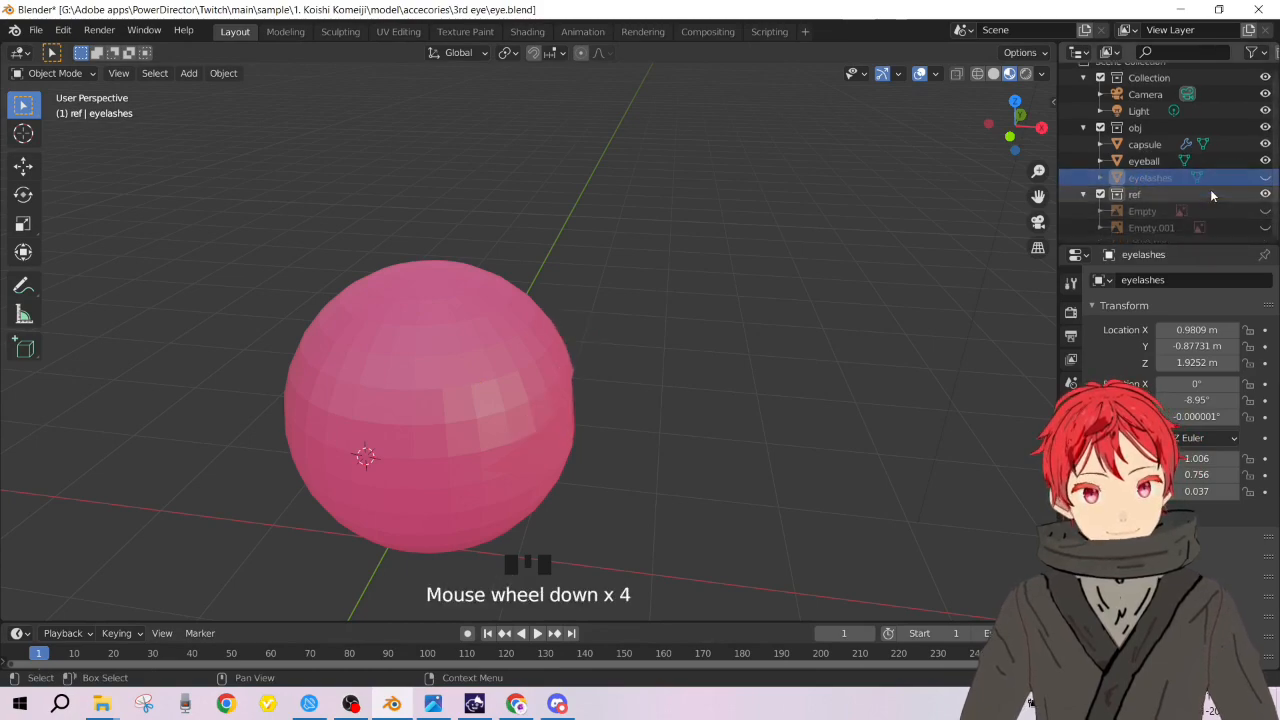
Step: Put the capsule in Edit Mode and bring its eye opening into close view
left_click(485, 326)
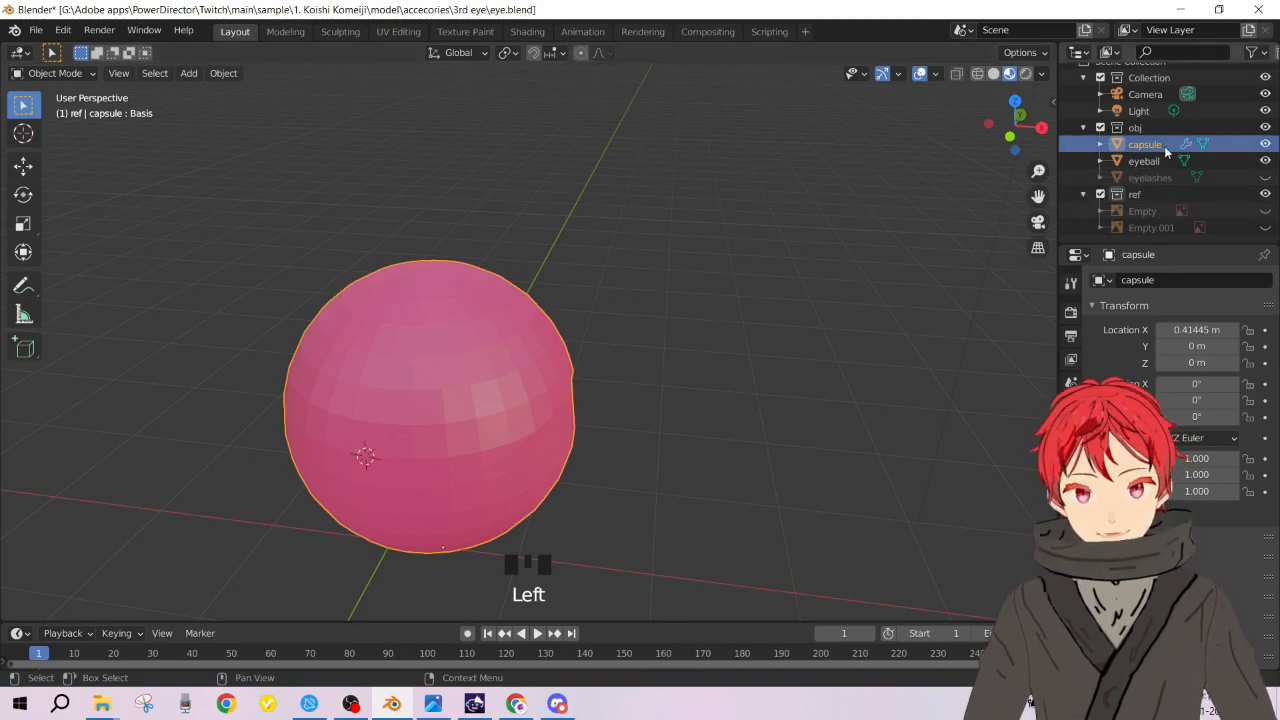
key("Tab")
middle_click_drag(429, 363, 560, 390)
scroll(534, 392, "down", 2)
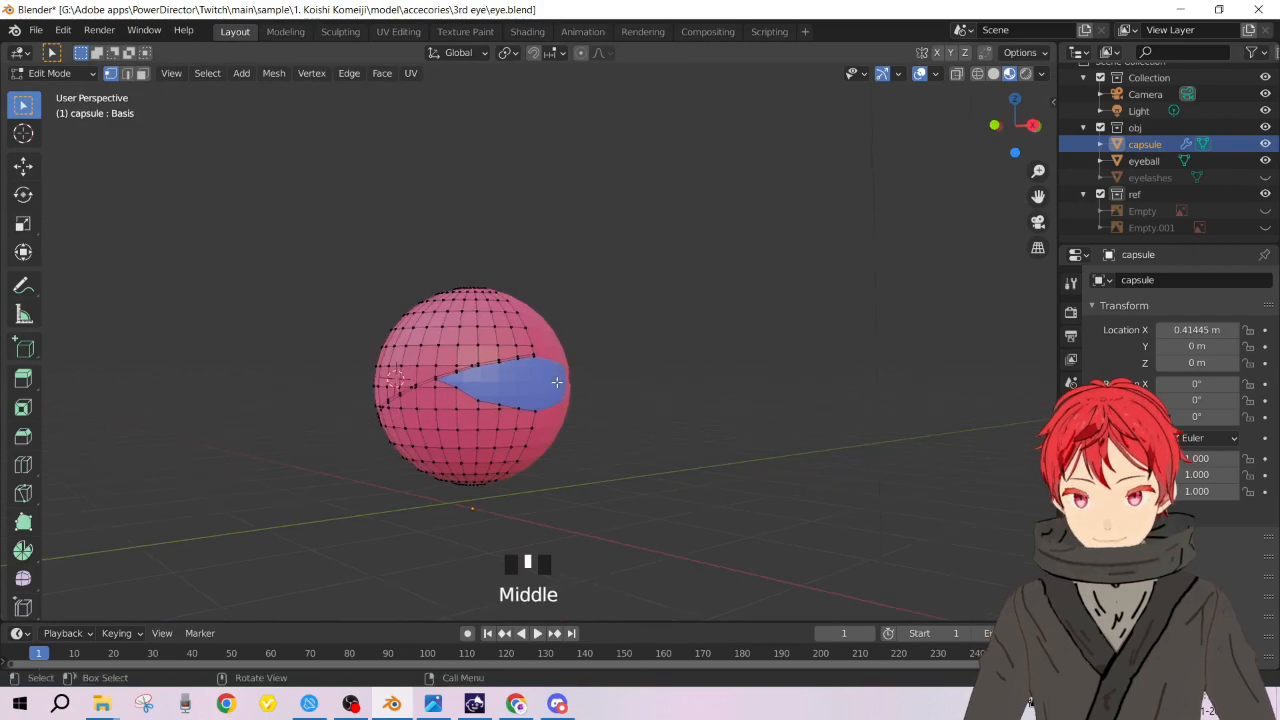
scroll(560, 420, "up", 5)
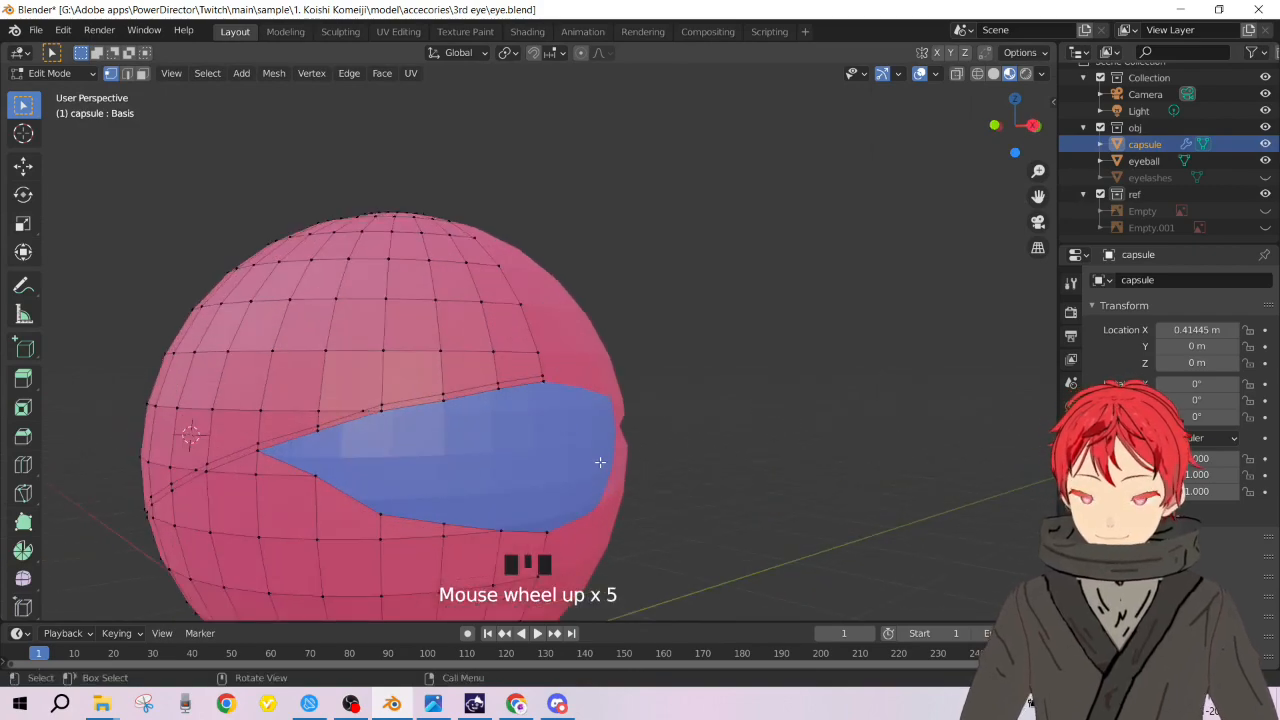
Step: Reveal the hidden face filling the capsule's eye opening and compare the opening with the KoishiSmile.jpg reference image
key("alt+h")
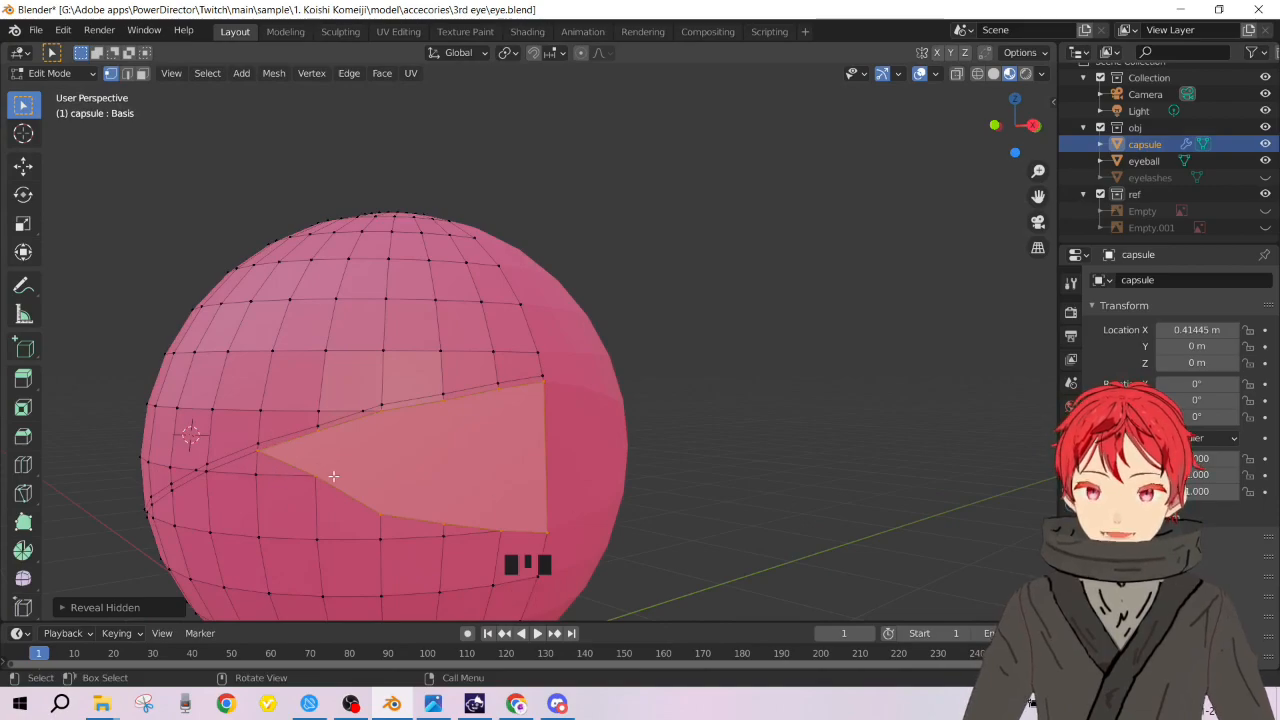
scroll(347, 452, "down", 3)
middle_click_drag(347, 452, 577, 538)
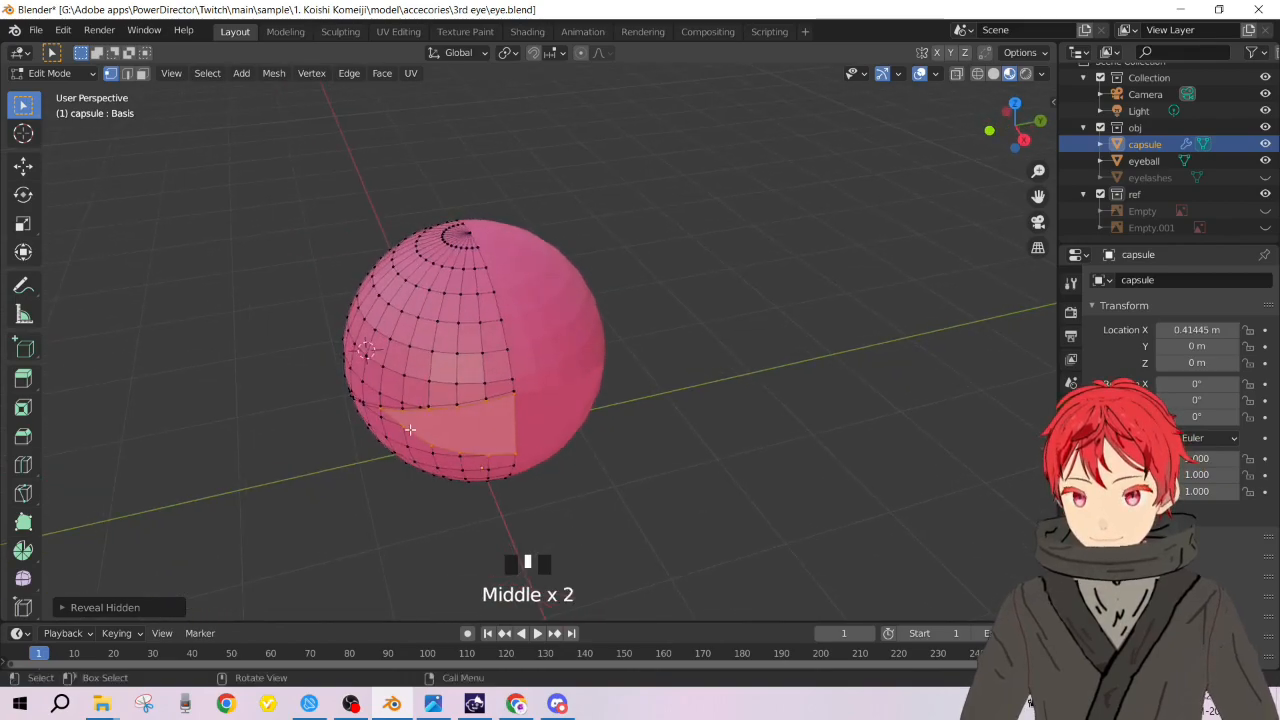
scroll(565, 490, "up", 4)
middle_click_drag(557, 449, 655, 237, "shift")
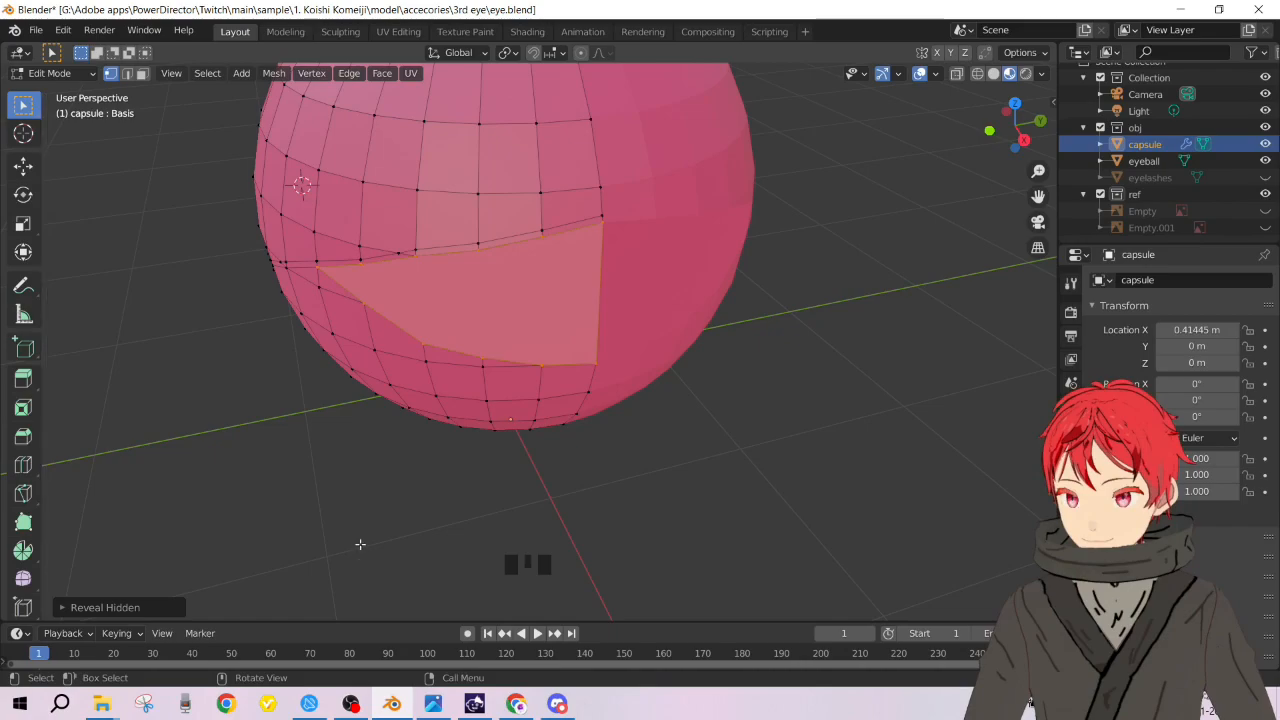
key("alt+Tab")
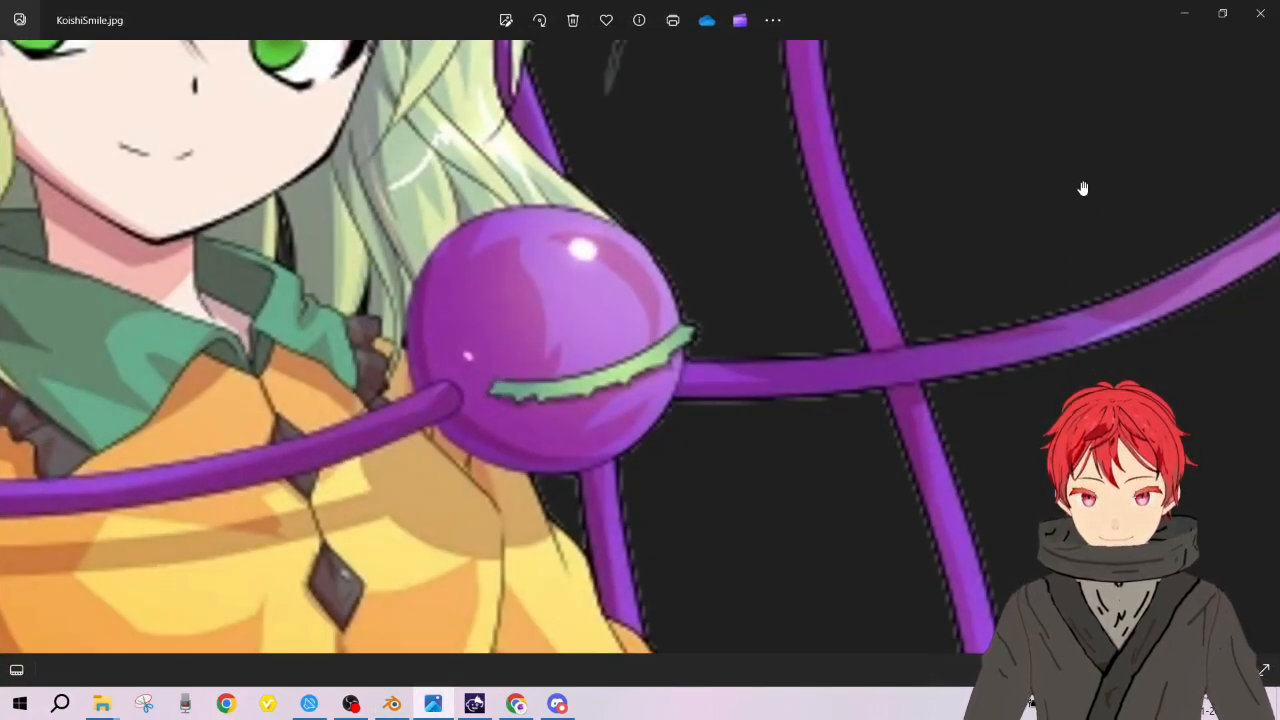
left_click(1179, 12)
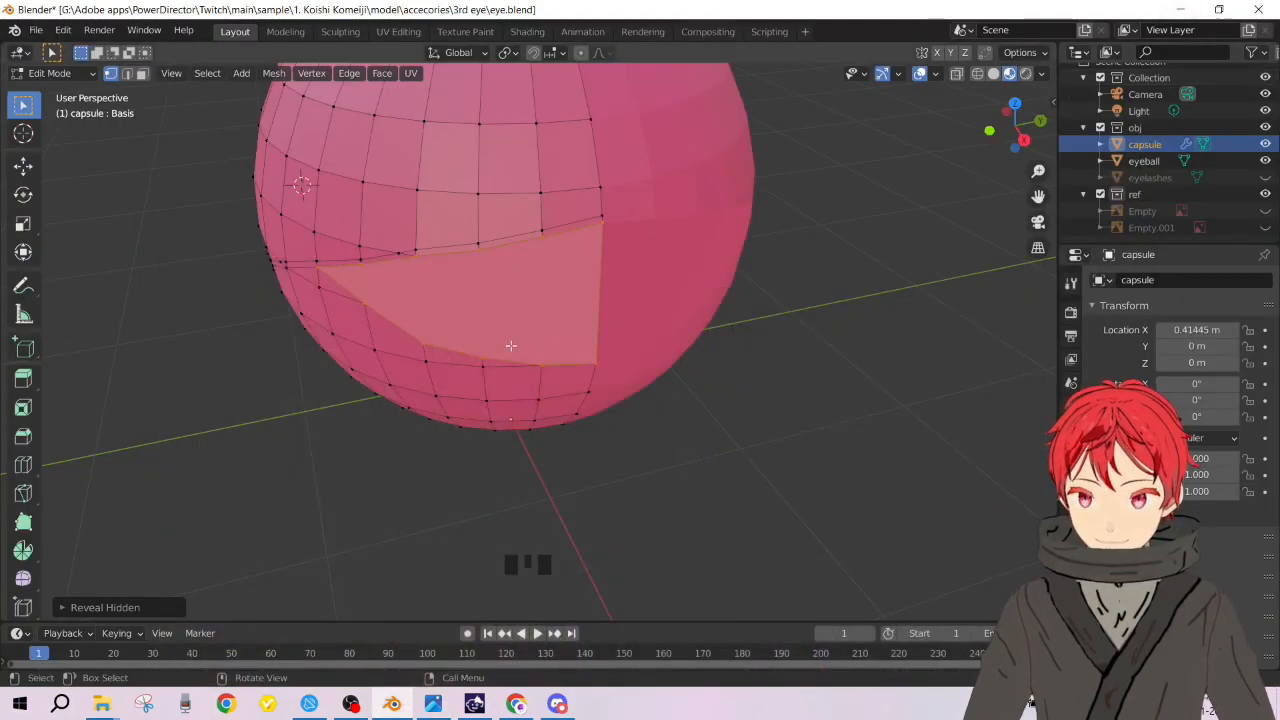
Step: Knife-cut a narrow strip along the lower edge of the eye-opening face, from its outer corner to the mirror seam
scroll(382, 269, "up", 2)
middle_click_drag(381, 280, 388, 346, "shift")
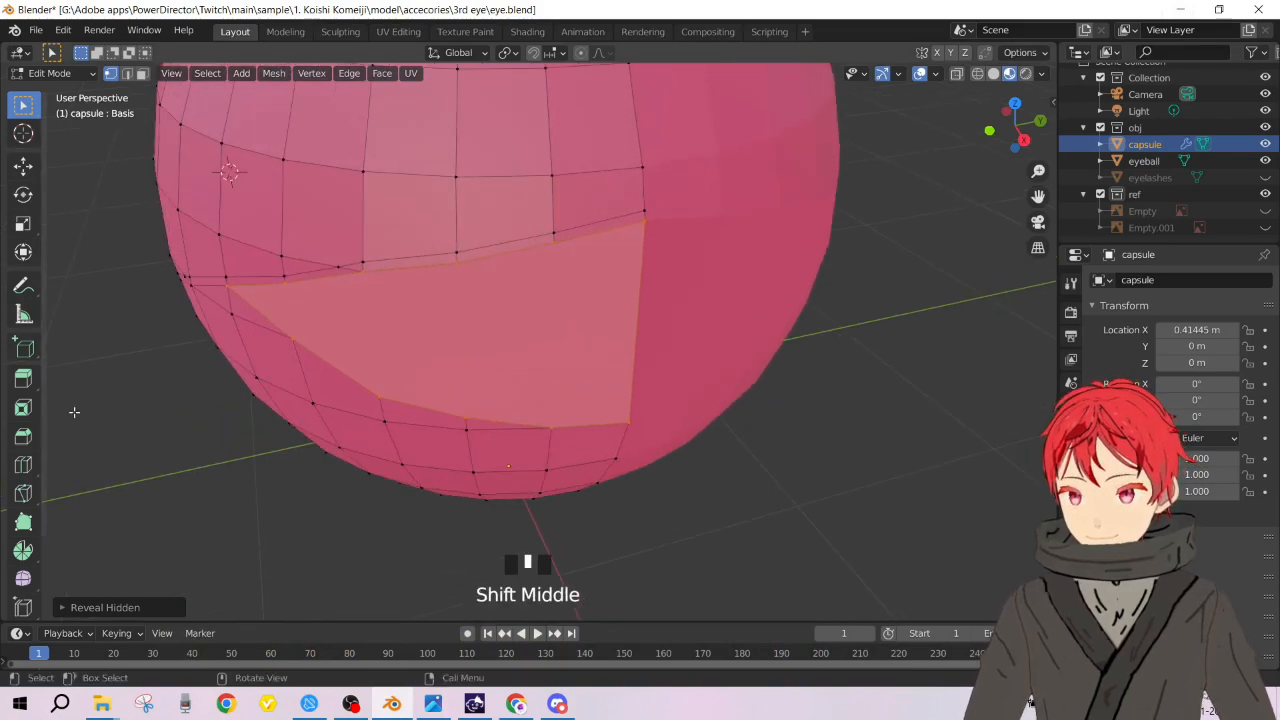
key("k")
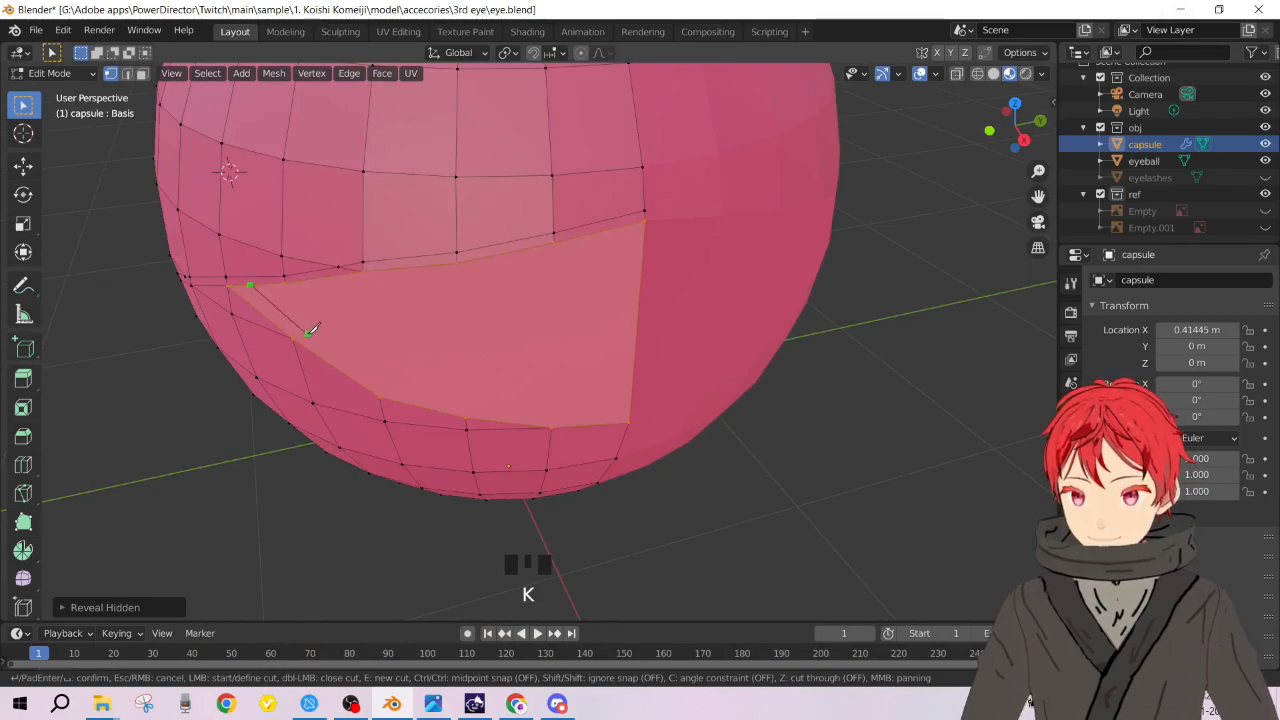
mouse_move(311, 322)
middle_mouse_down()
mouse_move(290, 310)
mouse_move(309, 266)
mouse_move(305, 303)
middle_mouse_up()
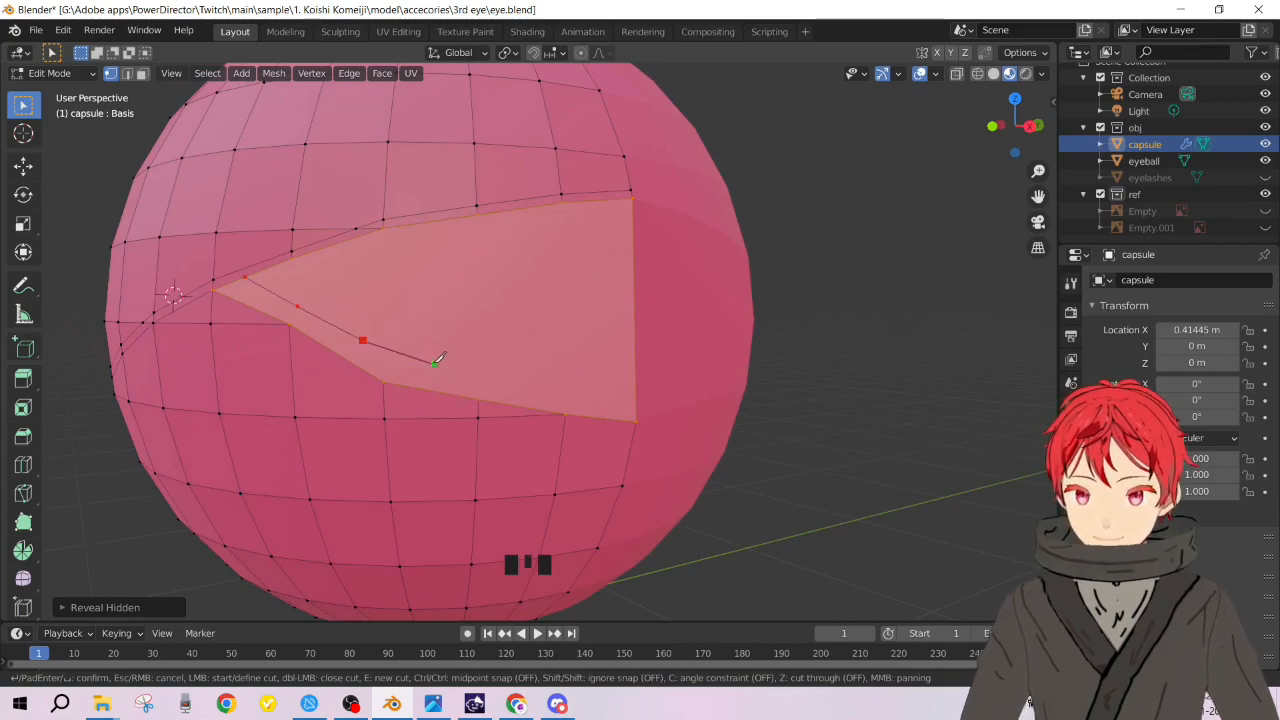
left_click(508, 376)
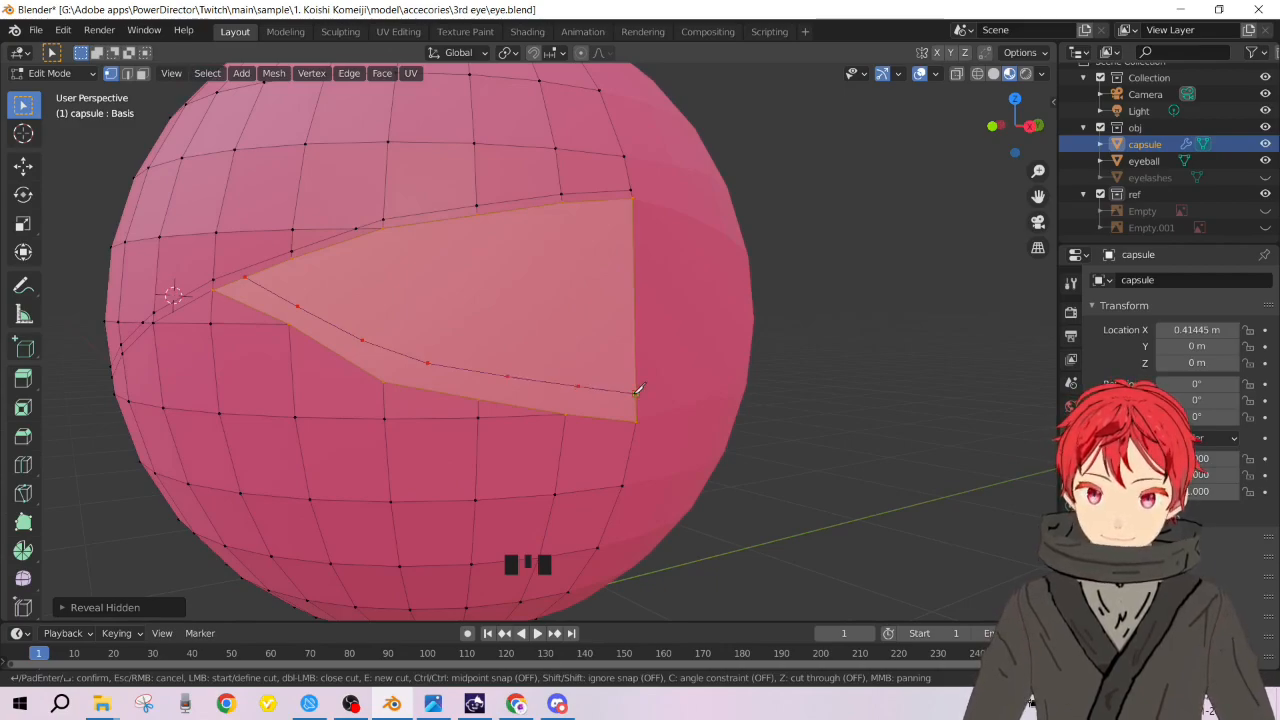
key("Return")
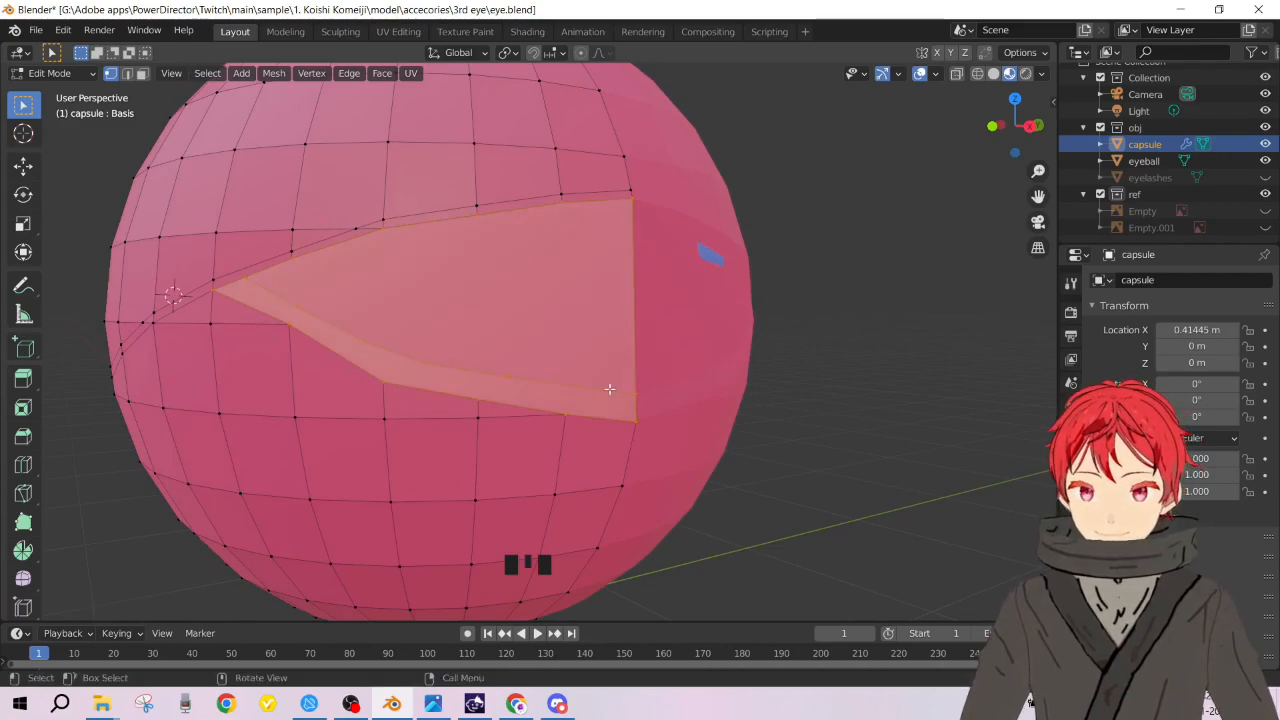
Step: Select only the narrow lower strip face, compare it with the reference image, and extrude it outward by about 0.13 m
middle_click_drag(715, 359, 626, 366)
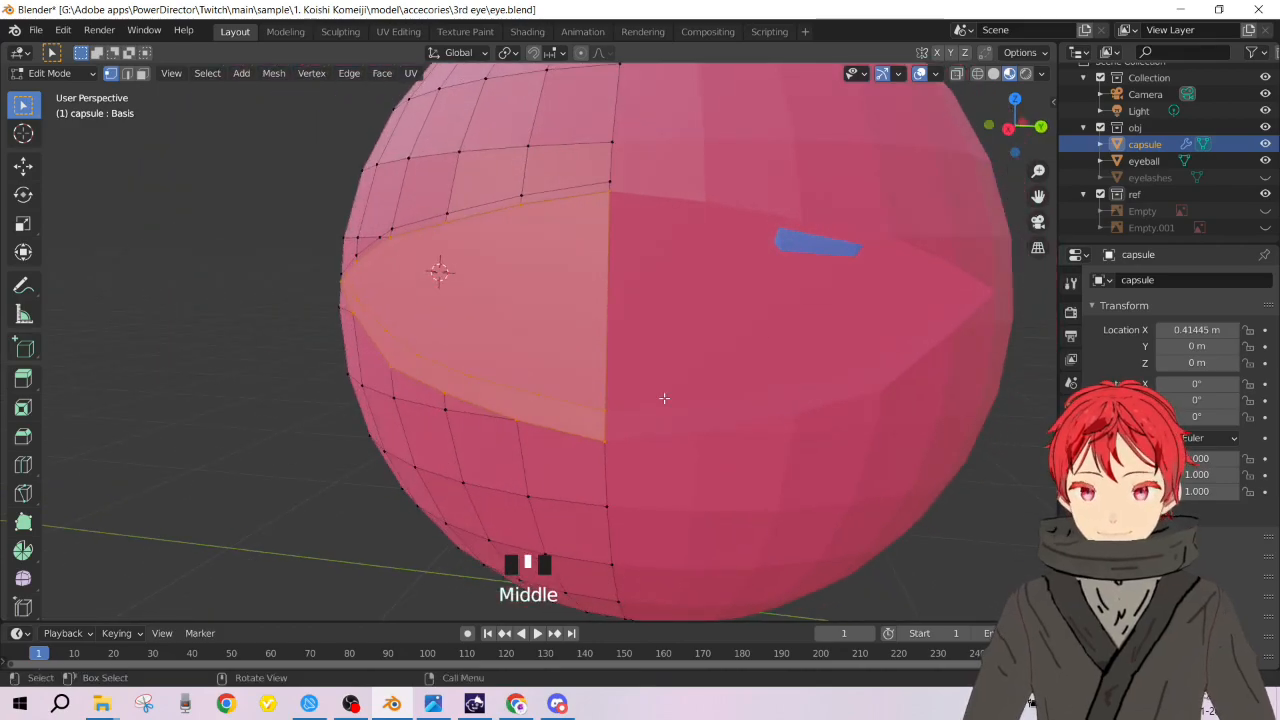
scroll(671, 410, "down", 3)
middle_click_drag(671, 410, 514, 363)
key("3")
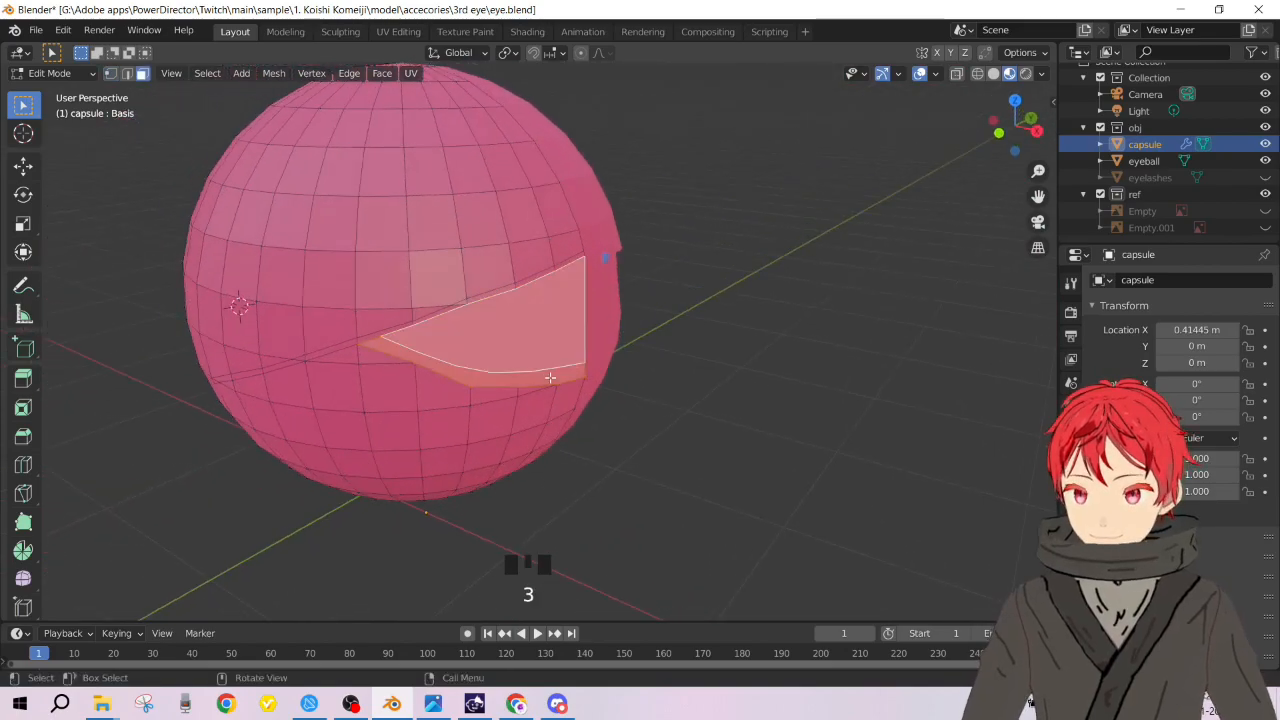
middle_click_drag(585, 383, 567, 335)
scroll(567, 335, "up", 2)
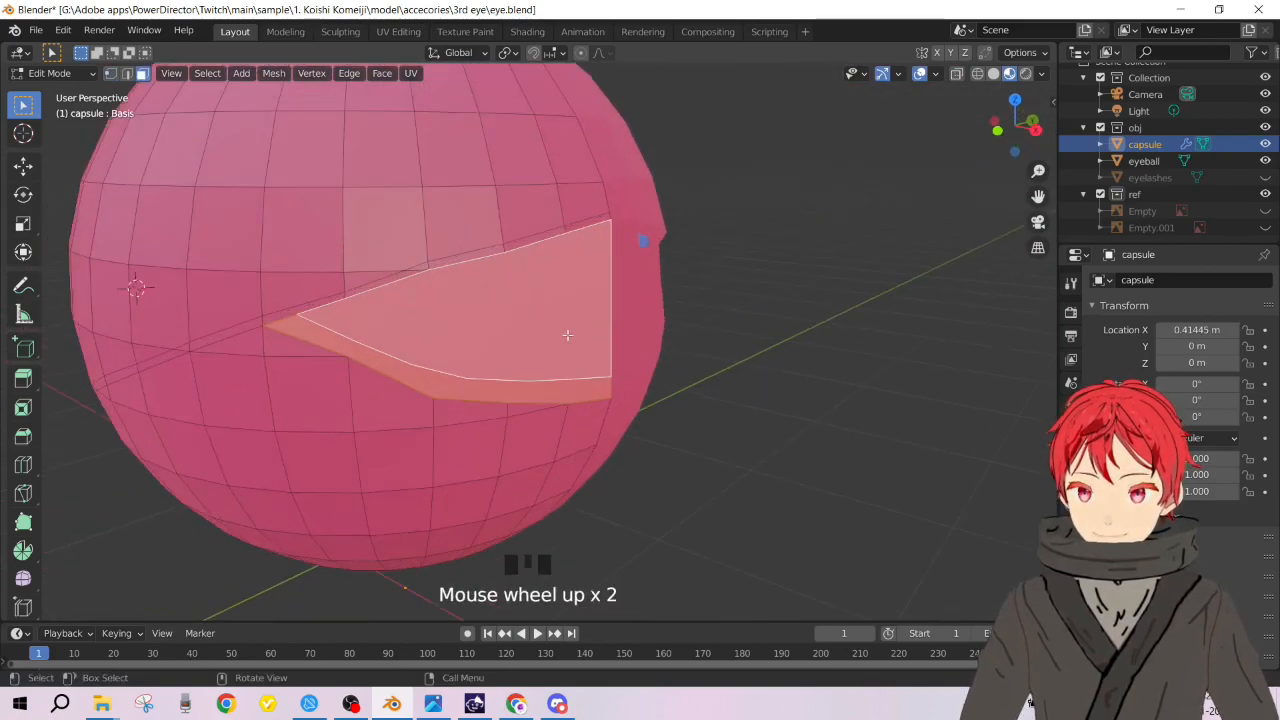
left_click(559, 400)
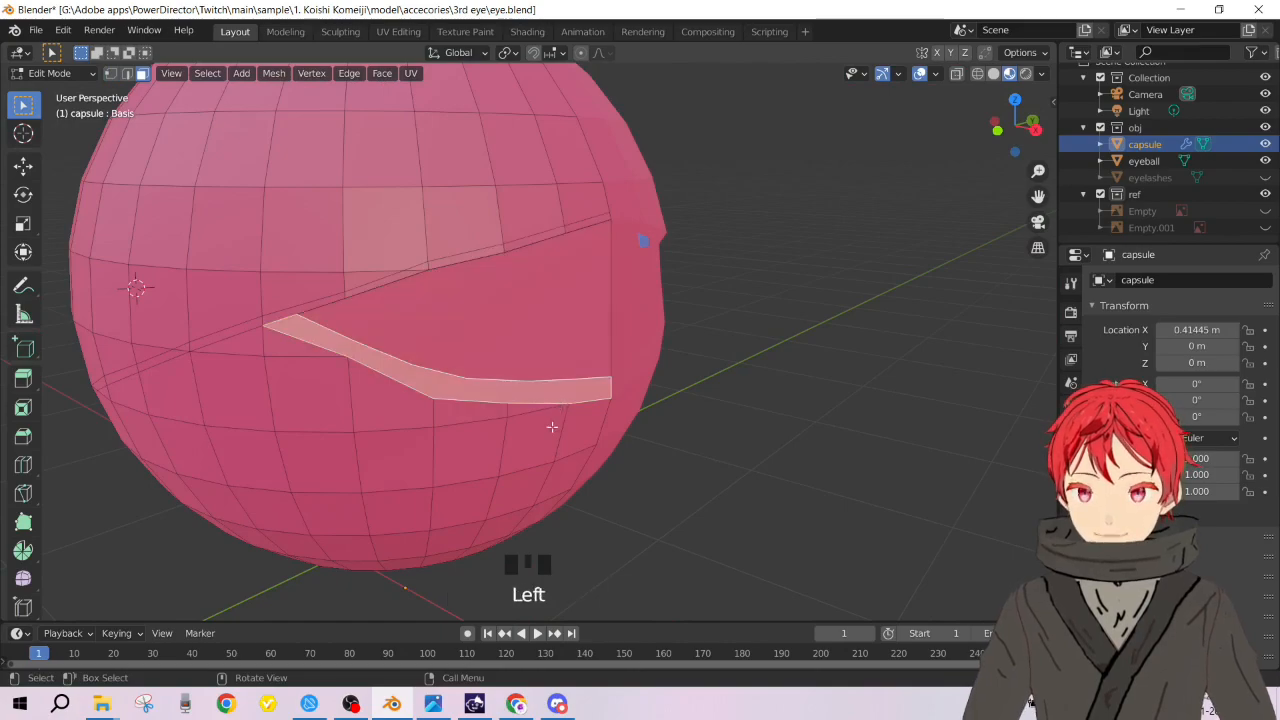
key("alt+Tab")
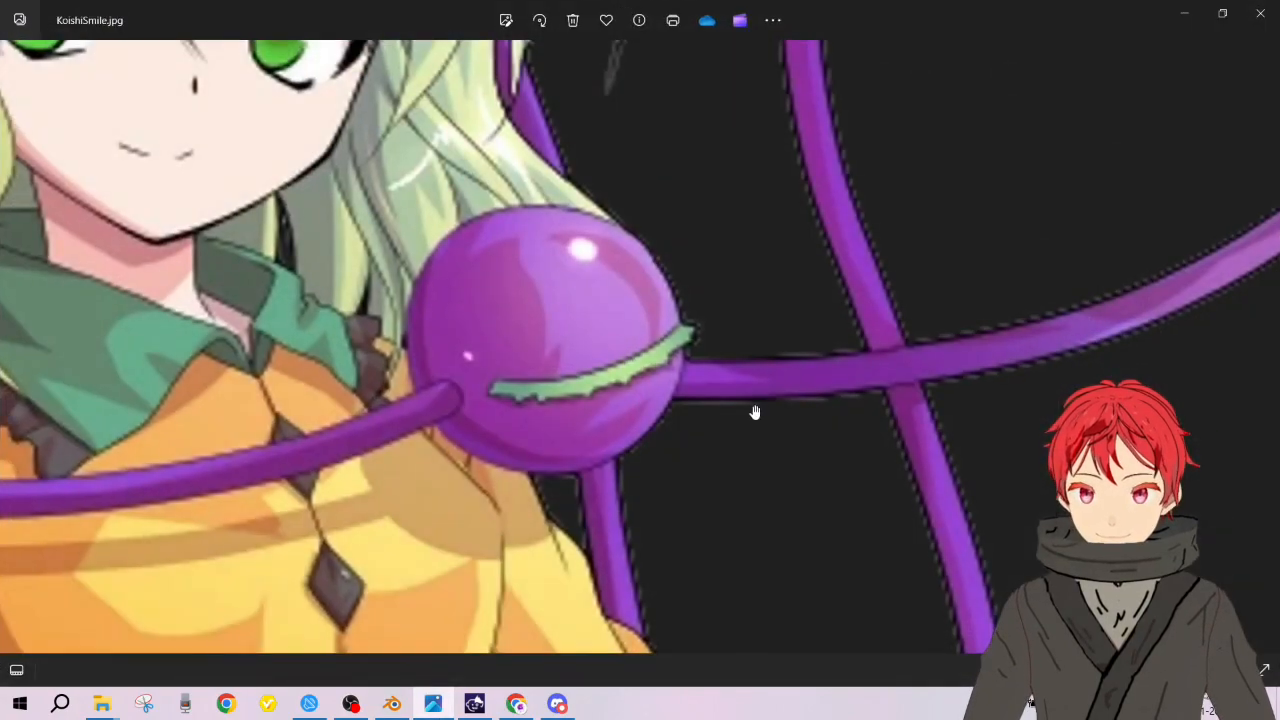
left_click(392, 703)
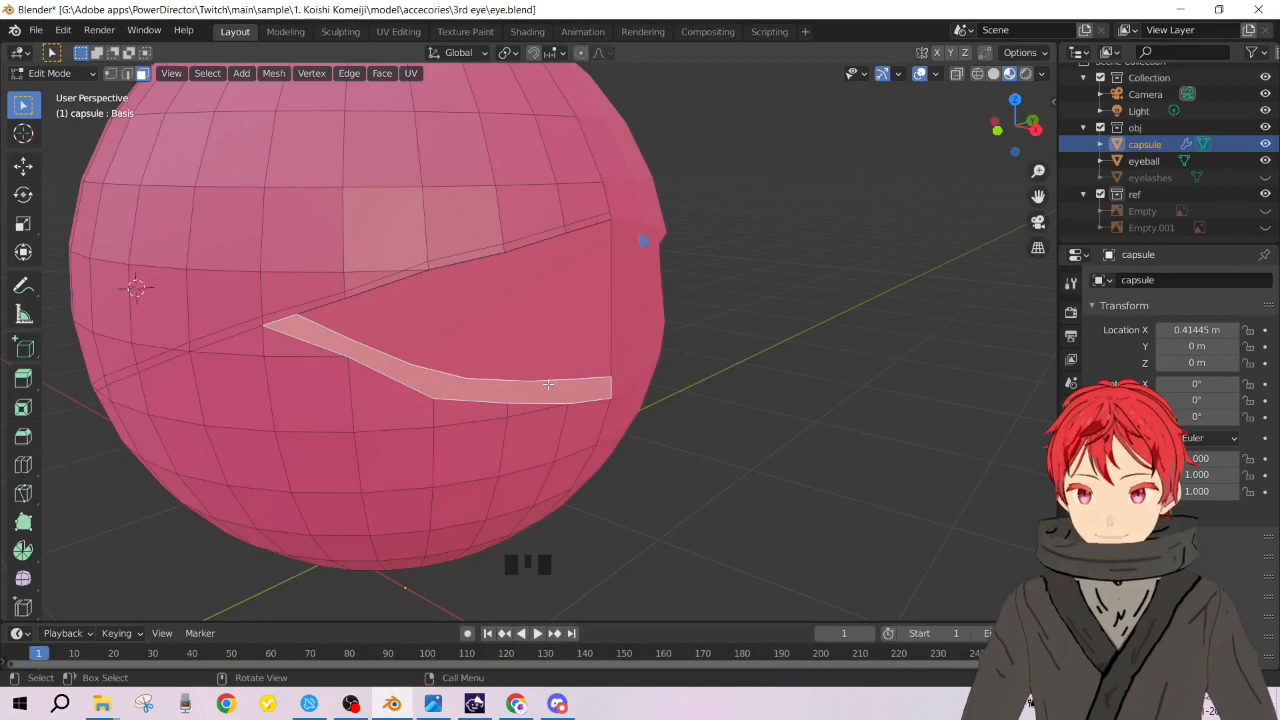
key("e")
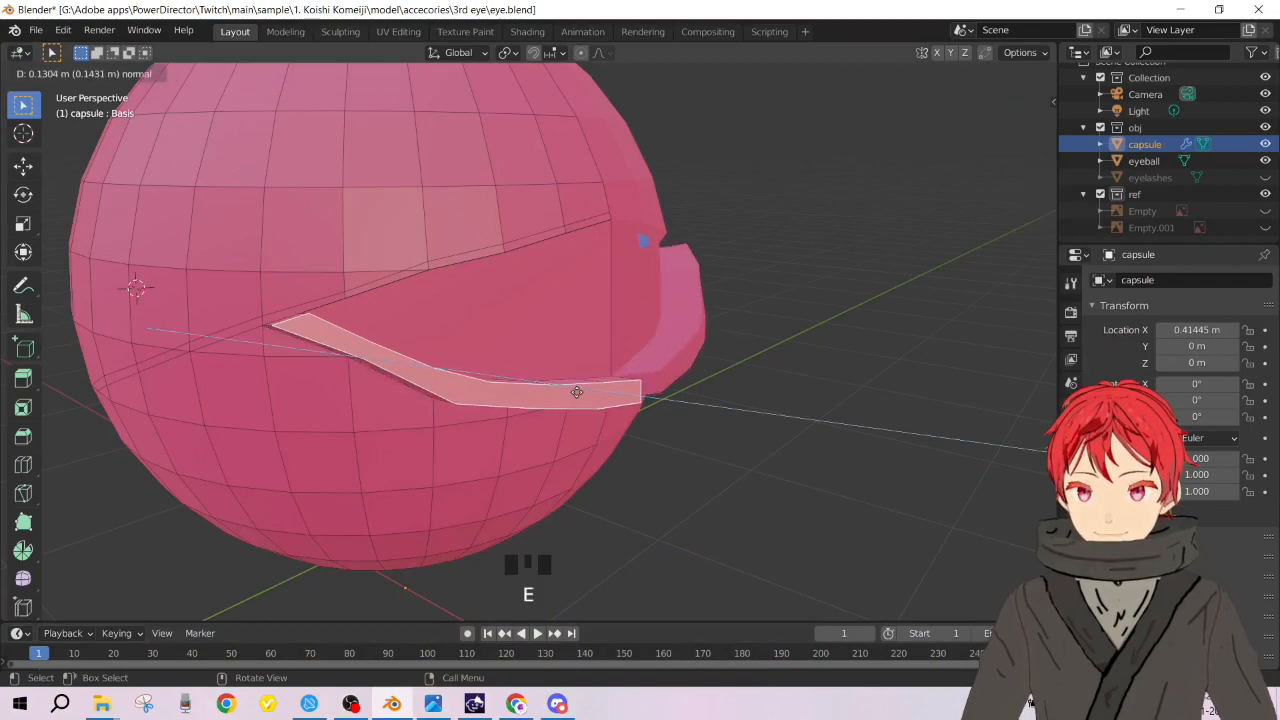
left_click(573, 390)
middle_click_drag(573, 390, 492, 475)
Step: Move the extruded strip's front face slightly back toward the capsule along the X axis and check the reference image
key("e")
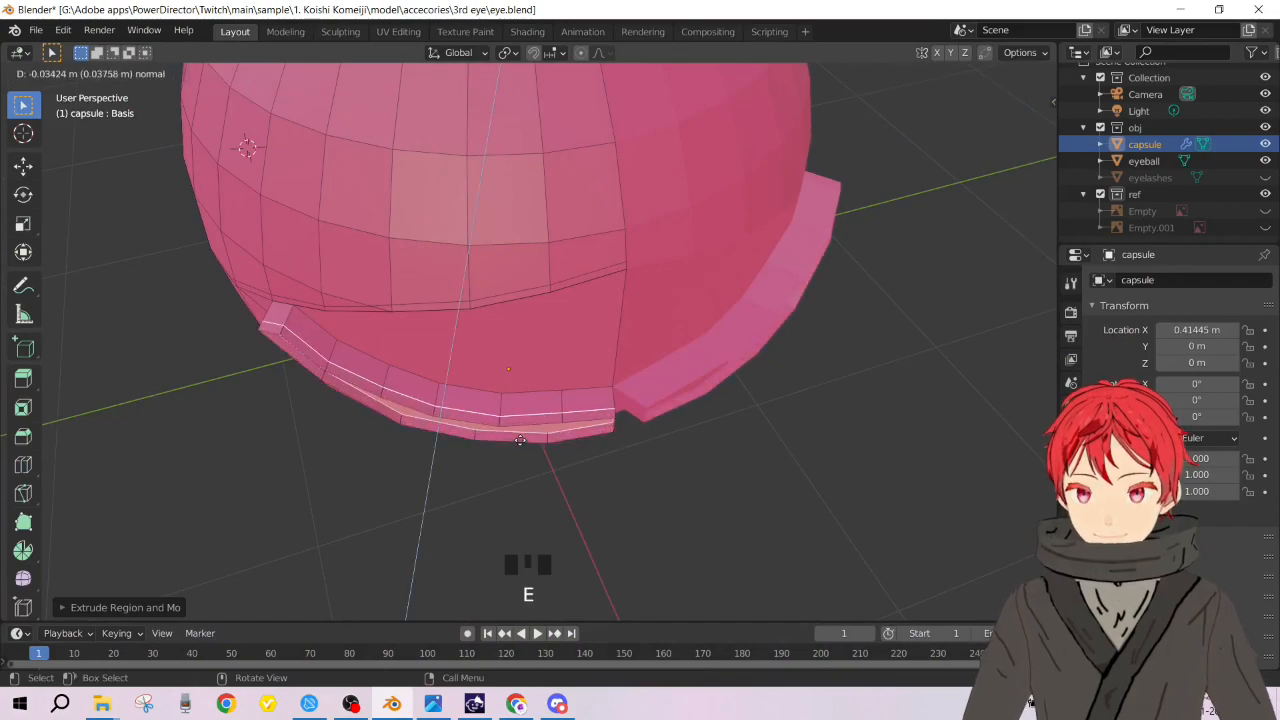
key("ctrl+z")
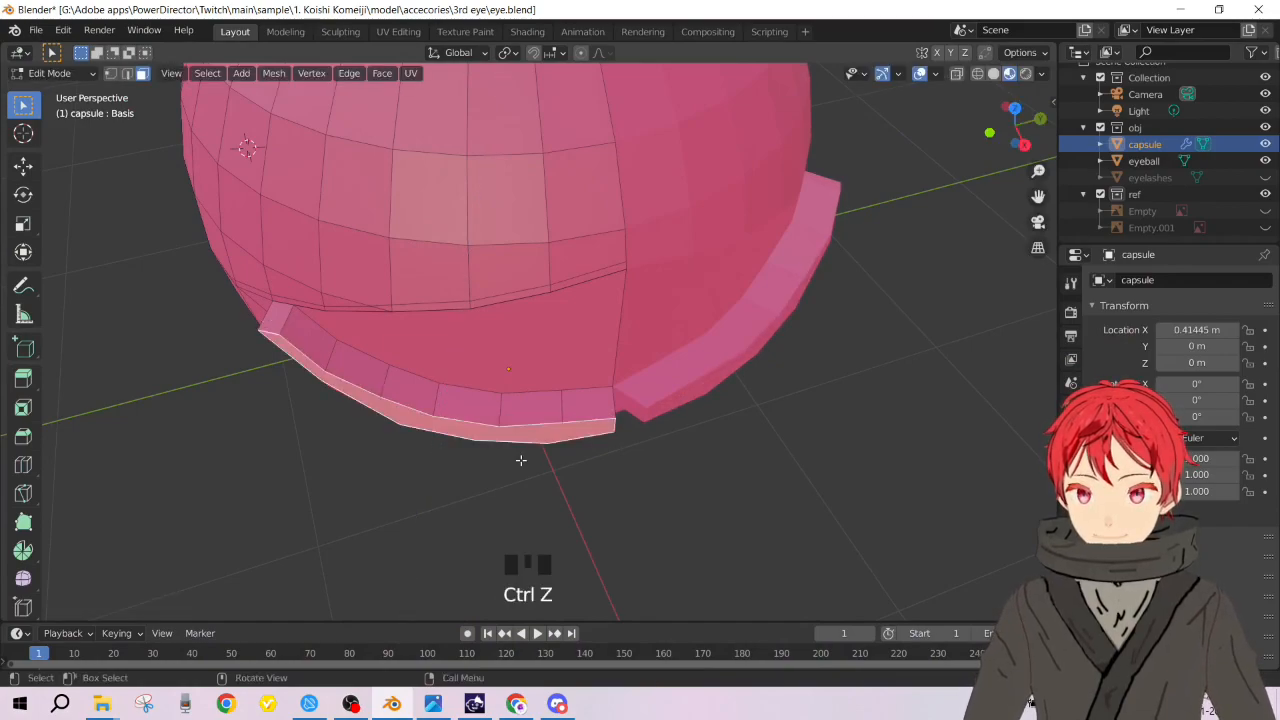
key("g")
key("x")
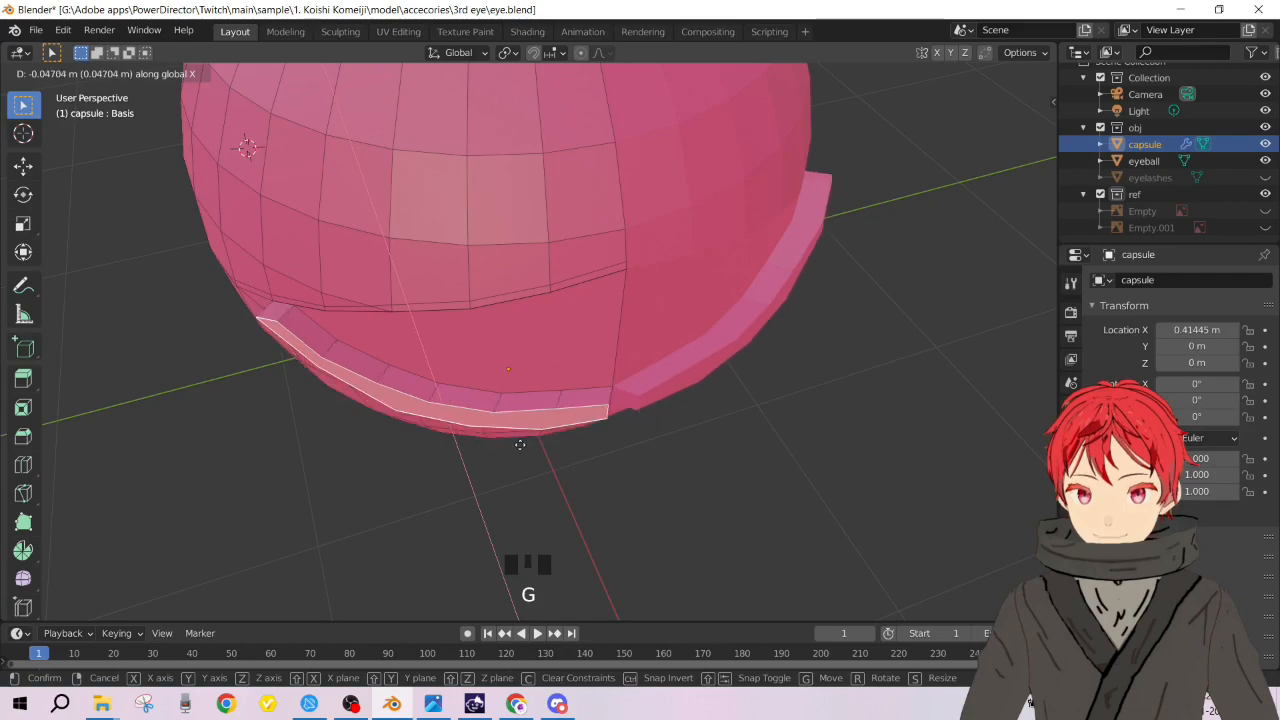
left_click(528, 438)
middle_click_drag(520, 480, 477, 489)
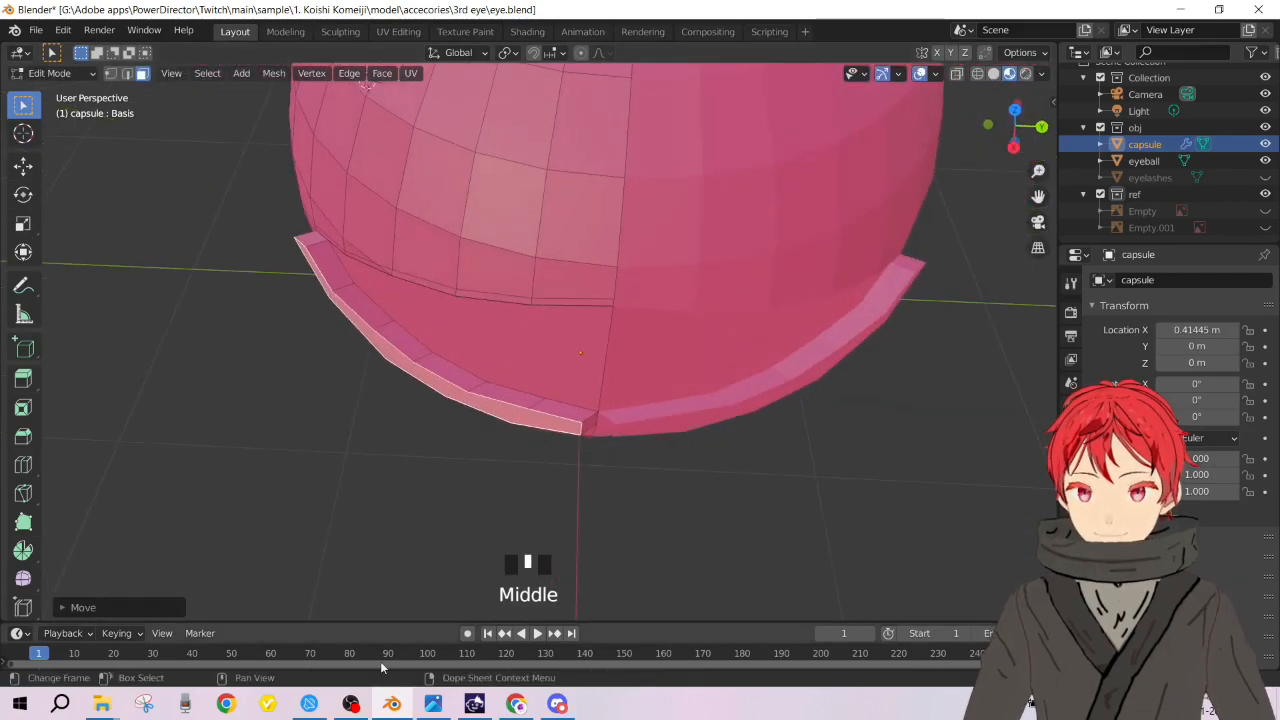
left_click(433, 704)
left_click(433, 704)
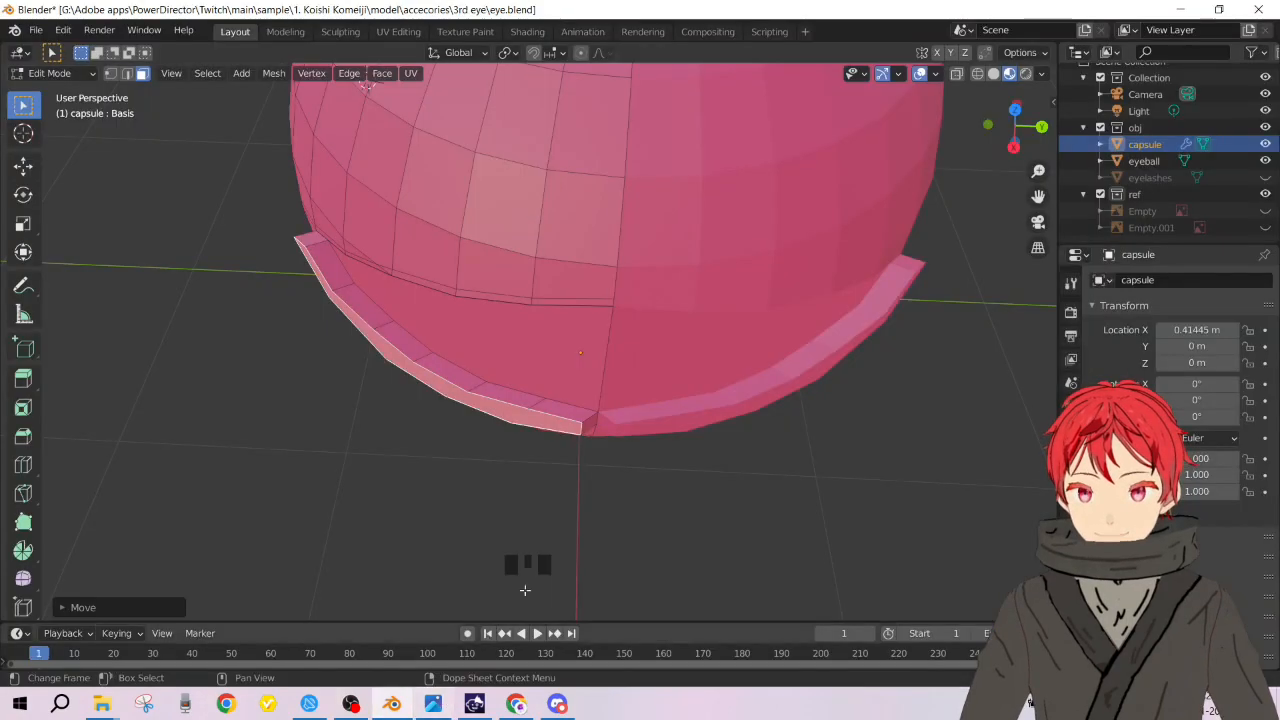
middle_click_drag(586, 437, 621, 417)
scroll(647, 421, "up", 2)
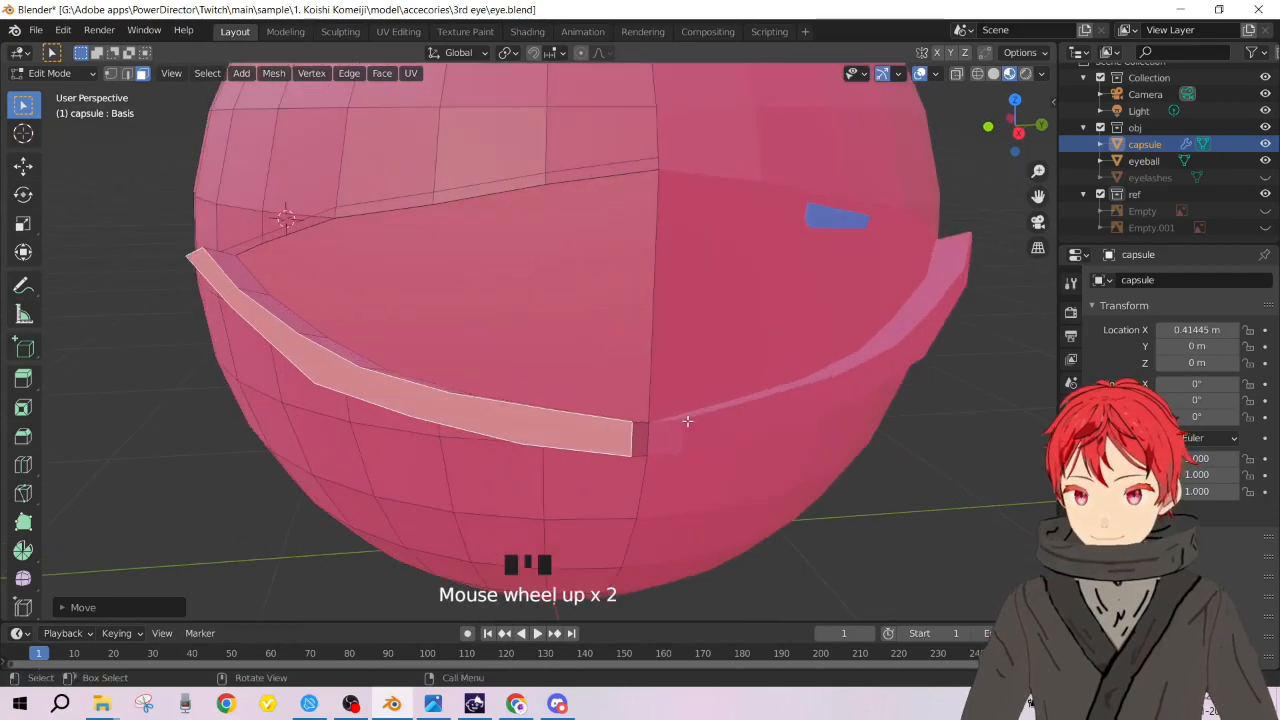
left_click(534, 54)
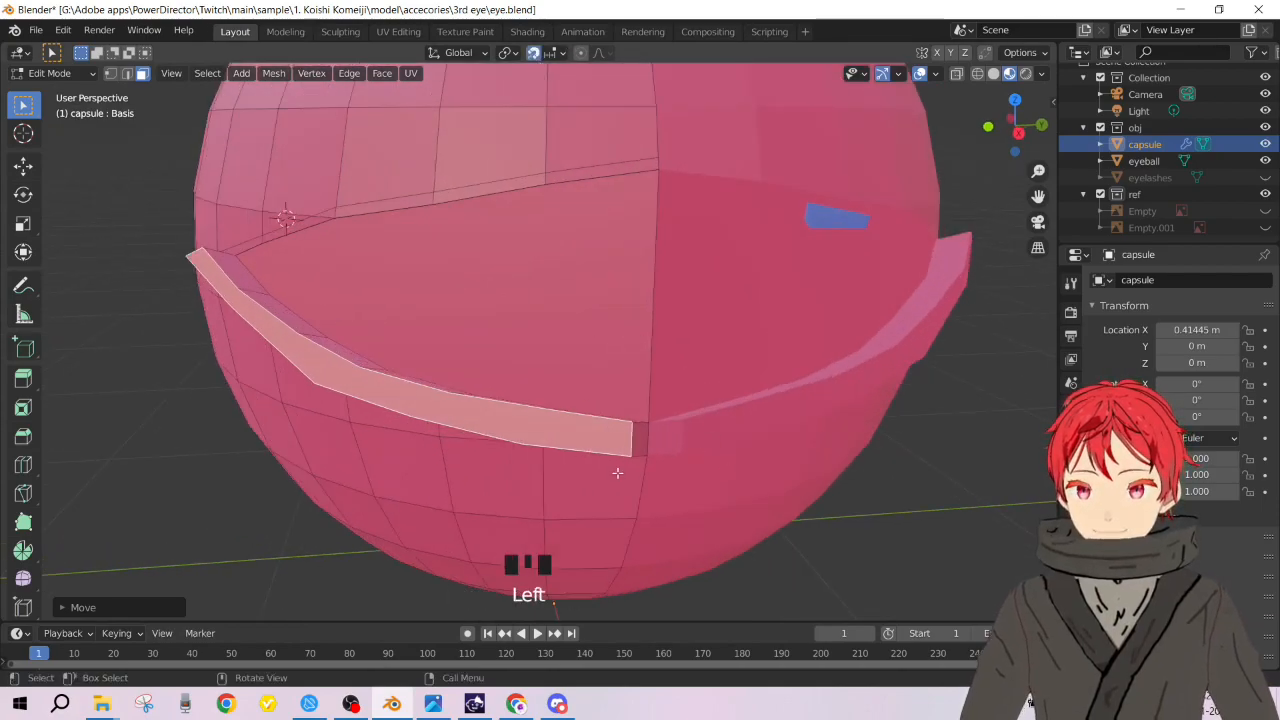
key("g")
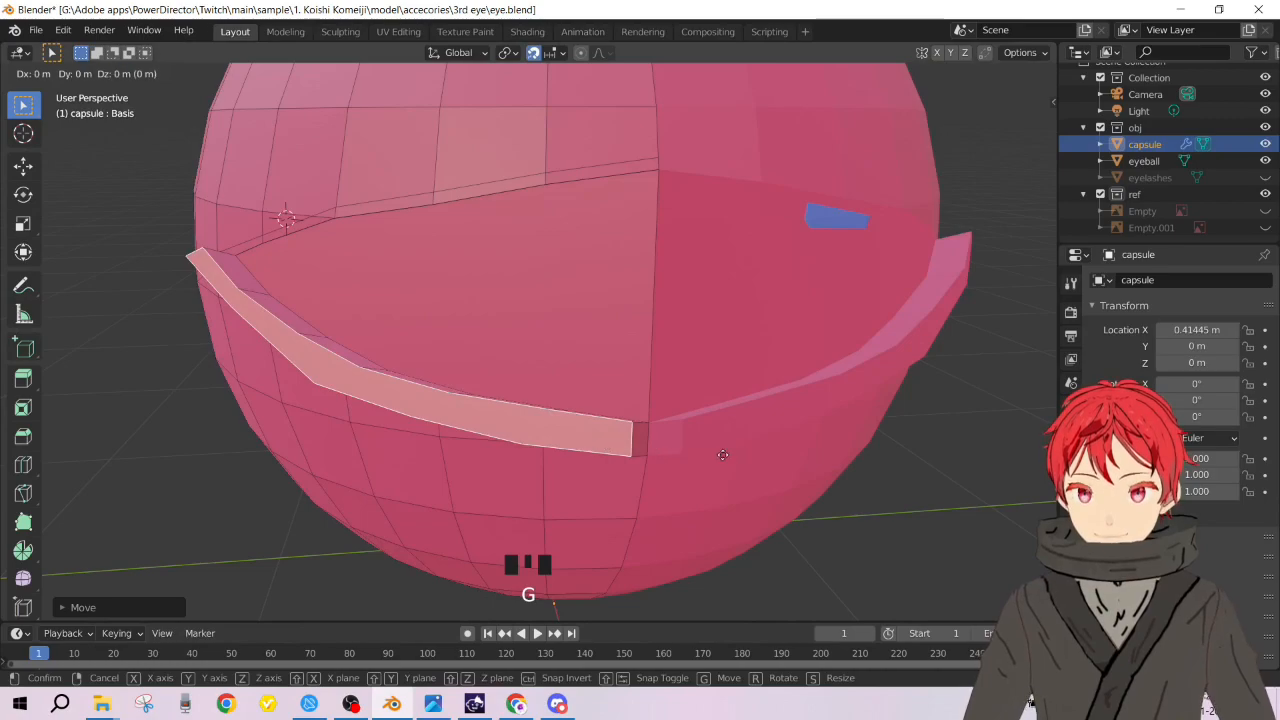
key("z")
key("y")
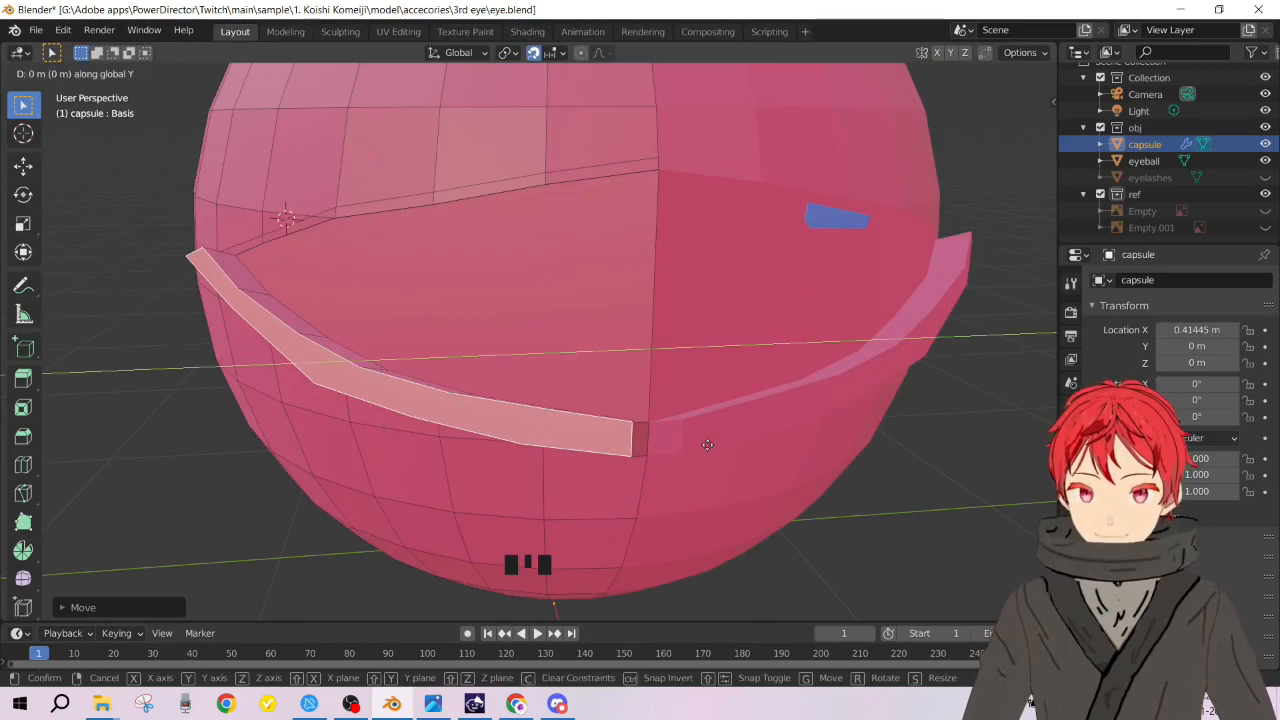
right_click(775, 446)
middle_click_drag(353, 370, 480, 452)
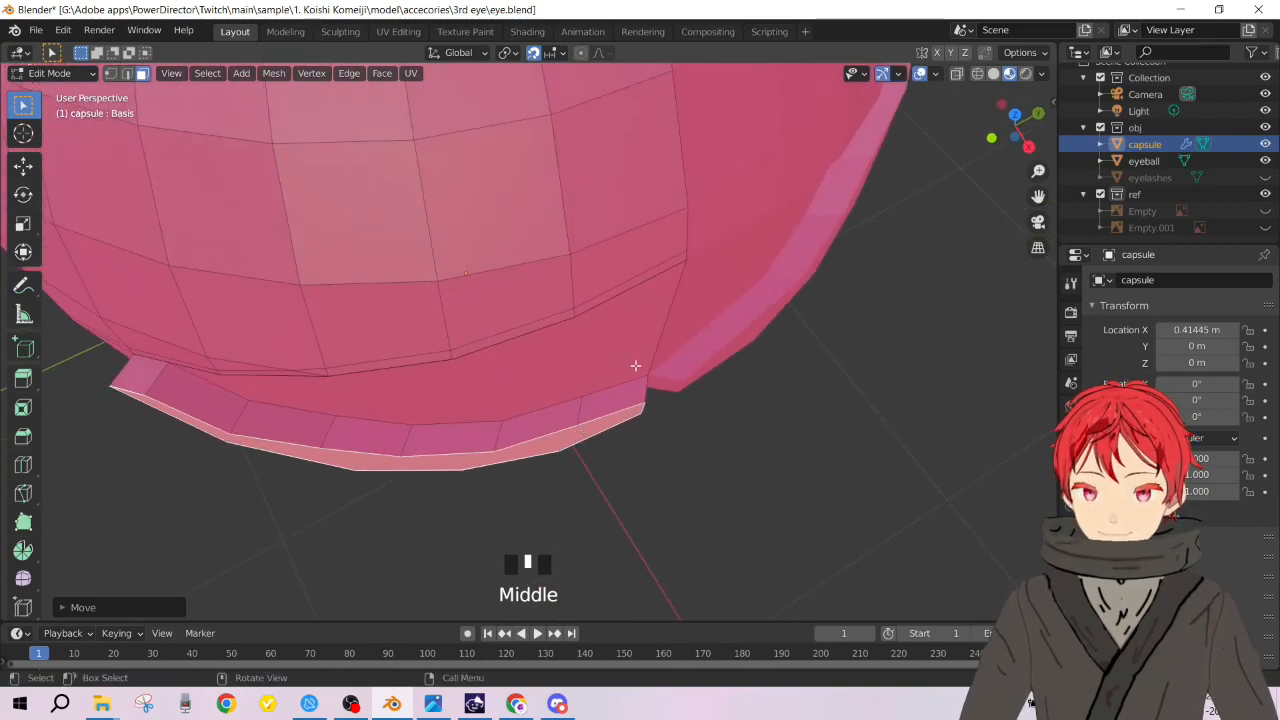
left_click(533, 52)
key("h")
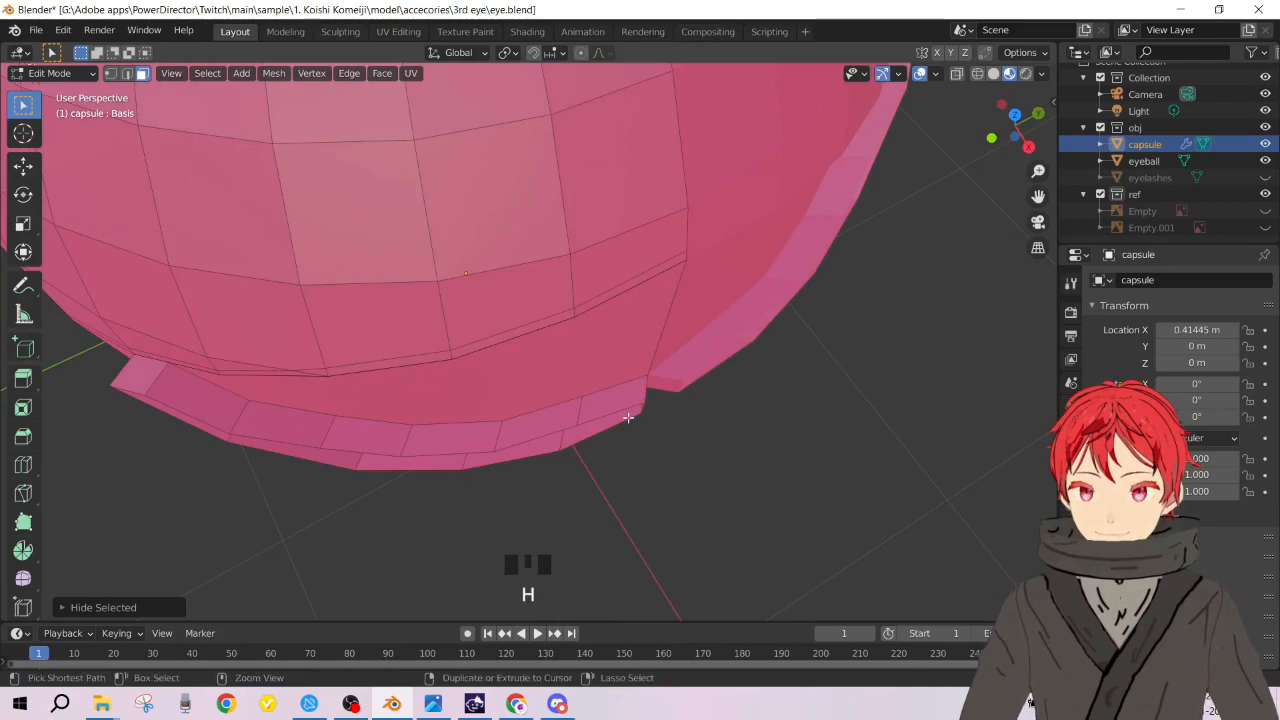
key("ctrl+z")
Step: Move the strip's front face freely closer to the capsule so that the lower-lid ridge protrudes less
key("g")
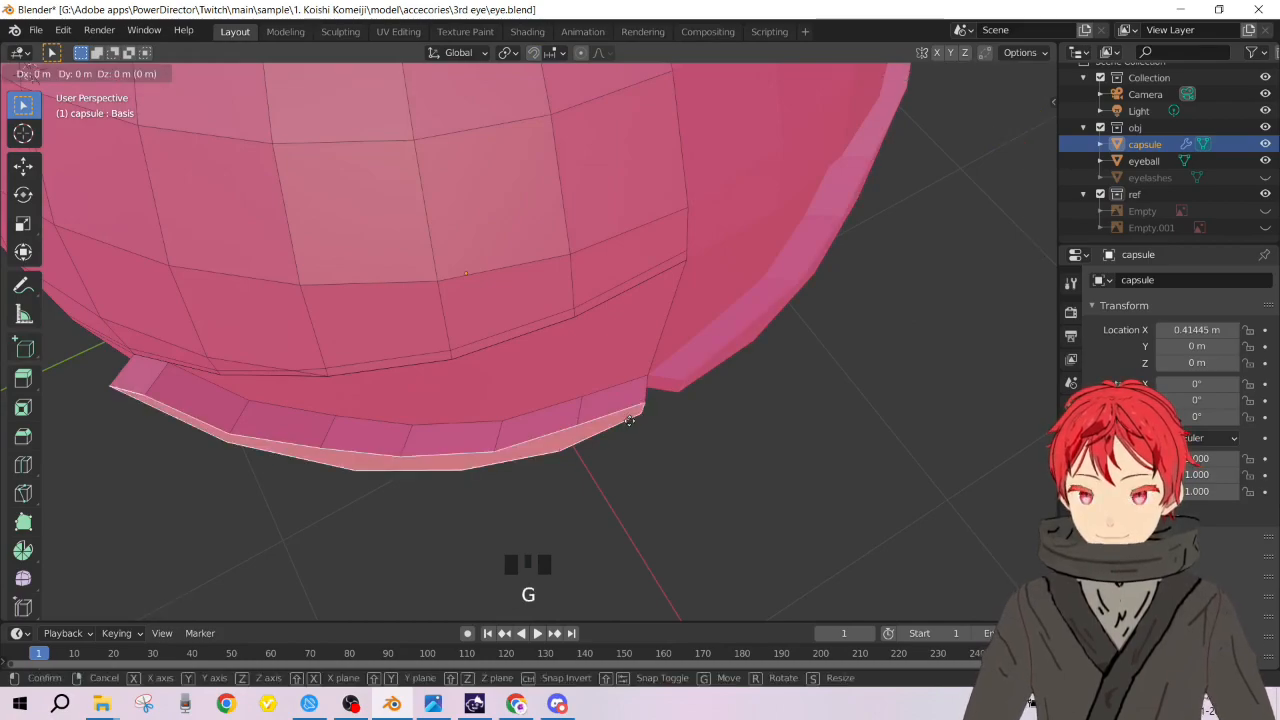
left_click(653, 411)
mouse_move(653, 411)
middle_mouse_down()
mouse_move(660, 322)
mouse_move(643, 311)
mouse_move(660, 317)
mouse_move(697, 420)
mouse_move(683, 391)
mouse_move(666, 389)
mouse_move(649, 433)
middle_mouse_up()
scroll(649, 433, "down", 3)
middle_click_drag(700, 360, 743, 337)
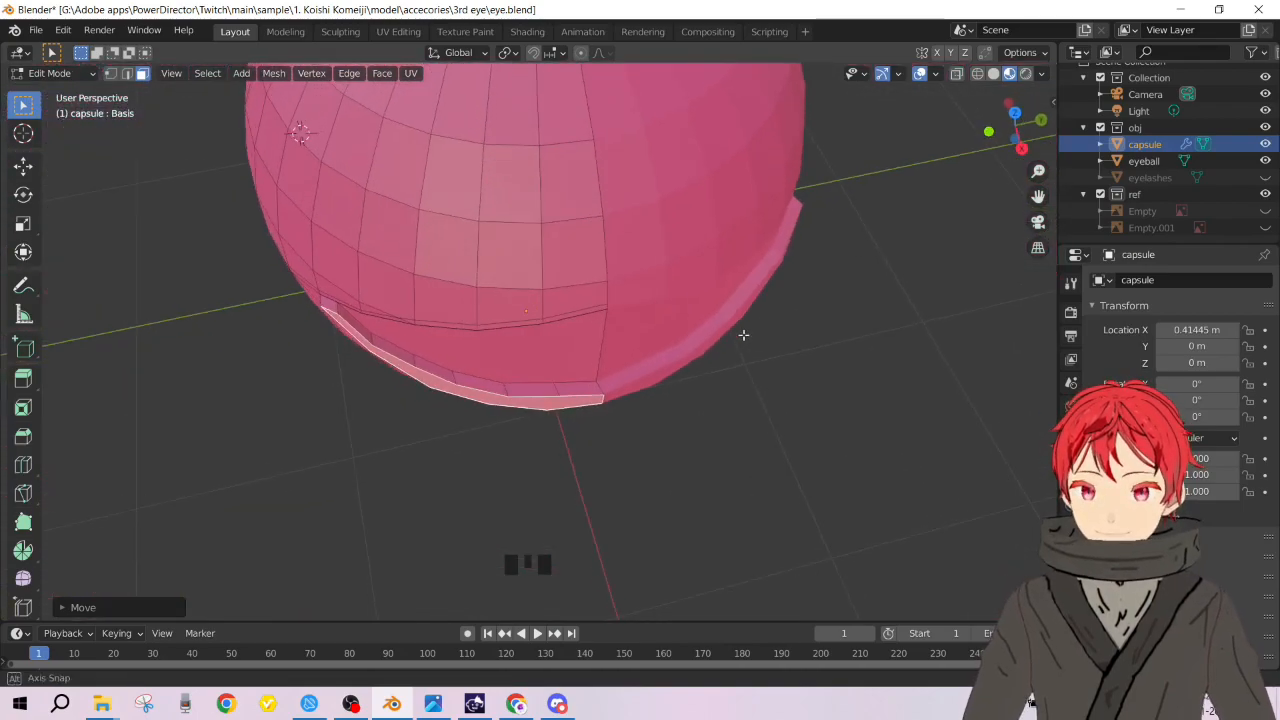
scroll(713, 313, "up", 2)
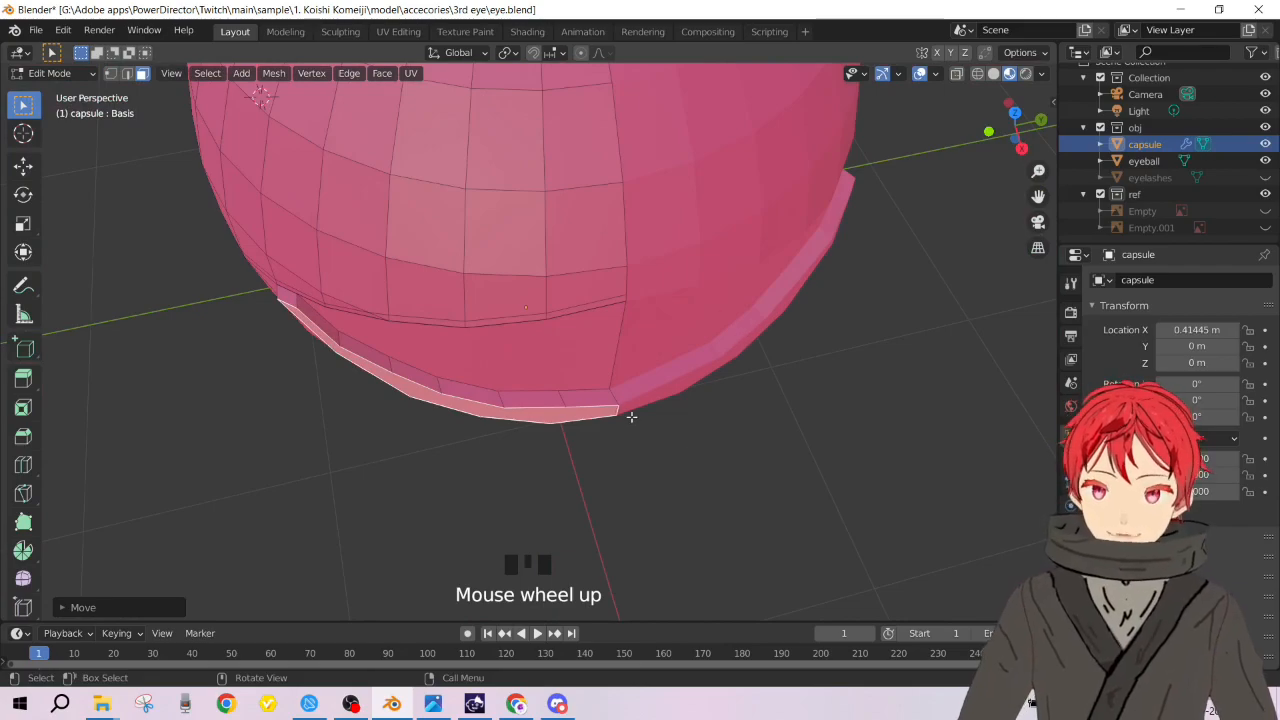
Step: Select the underside faces along the lower-lid ridge together with its front face
middle_click_drag(585, 398, 677, 287)
left_click(361, 294)
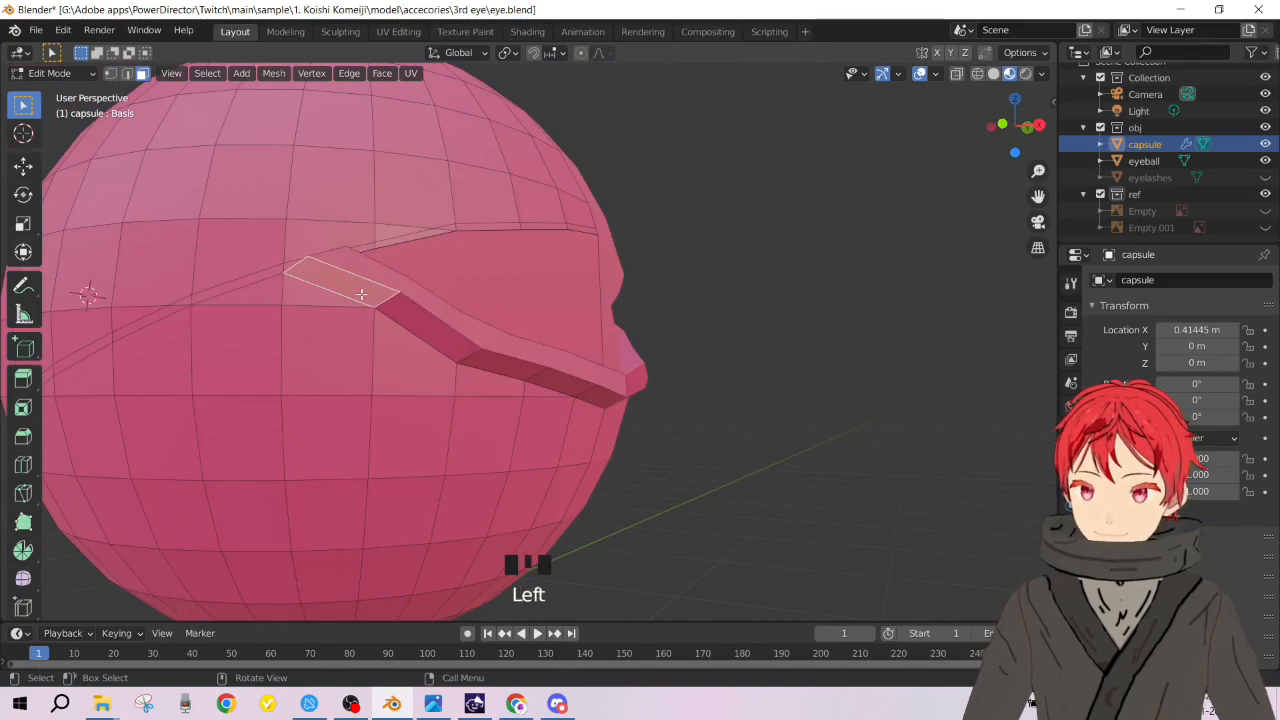
left_click(415, 318)
left_click(379, 301, "shift")
left_click(432, 324, "shift")
left_click(426, 332, "shift")
left_click(521, 382, "shift")
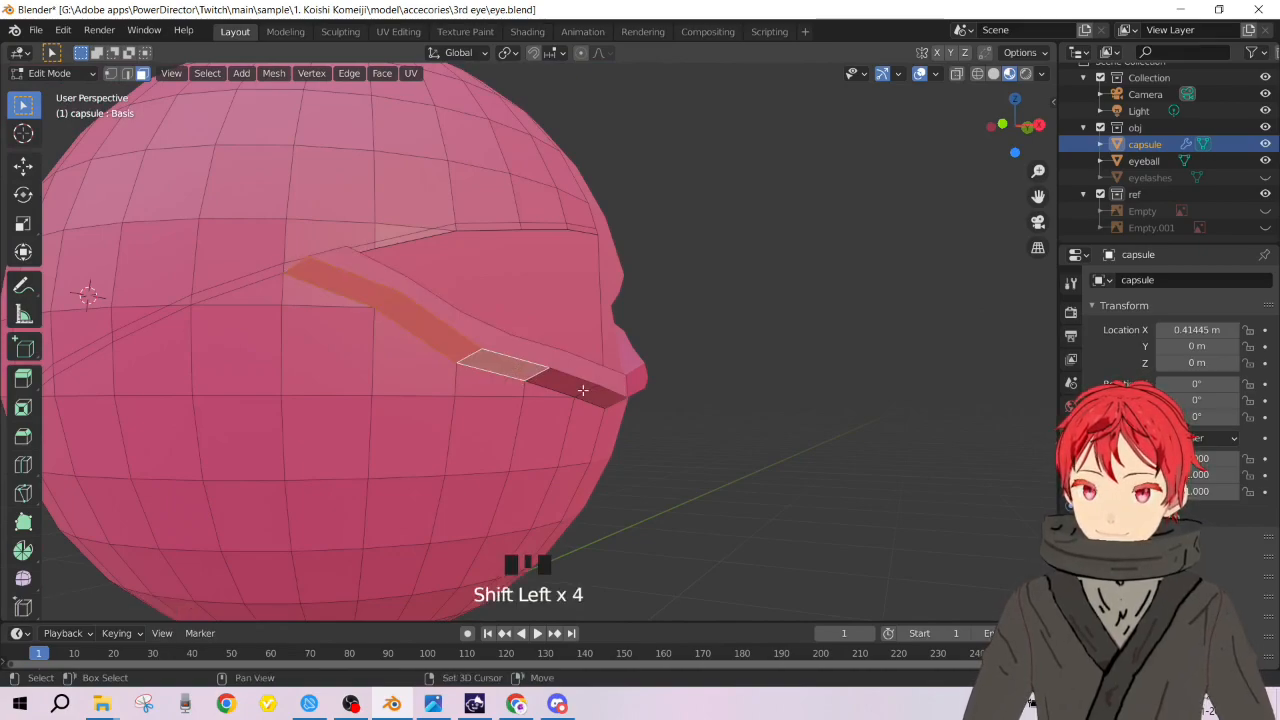
left_click(576, 388, "shift")
left_click(609, 400, "shift")
middle_click_drag(609, 400, 400, 400)
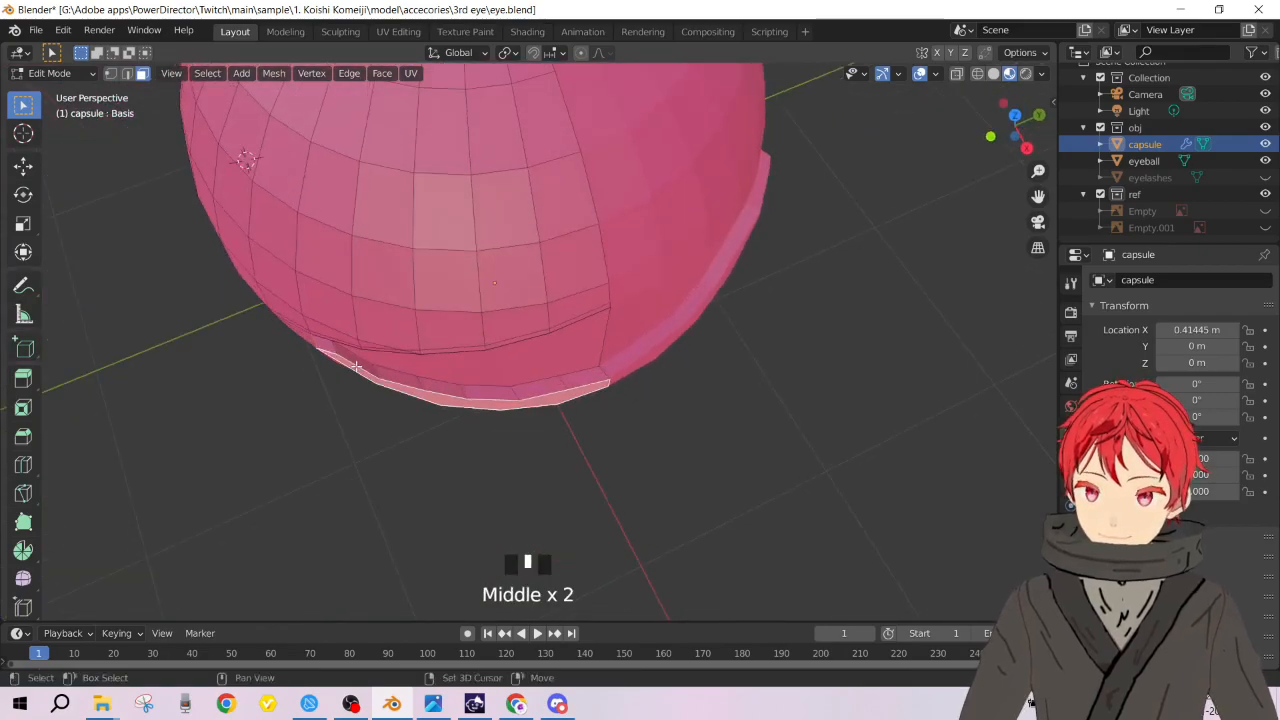
Step: Add the upper faces of the lower-lid ridge to the selection, from the outer corner to the mirror seam
left_click(356, 362, "shift")
left_click(326, 347, "shift")
left_click(398, 378, "shift")
left_click(440, 390, "shift")
left_click(500, 398, "shift")
left_click(543, 392, "shift")
left_click(585, 380, "shift")
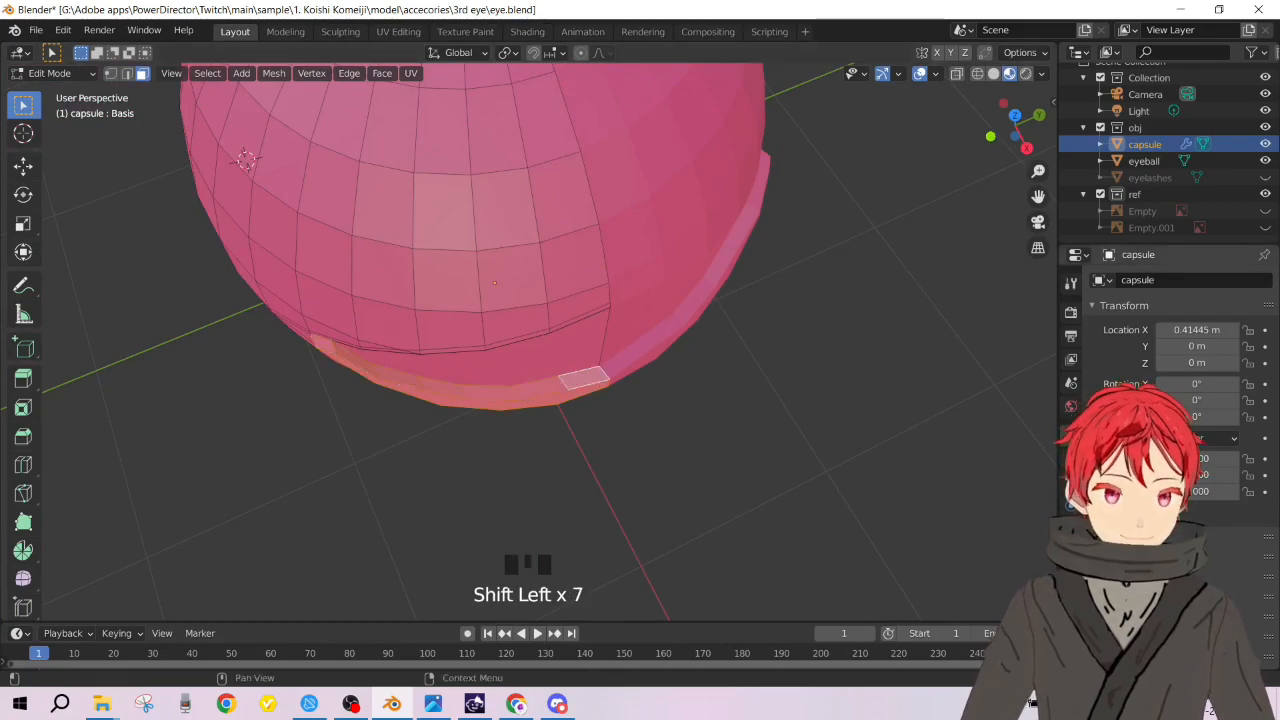
Step: Add a vertex group to the capsule and assign the selected lower-lid ridge faces to it
left_click(1071, 506)
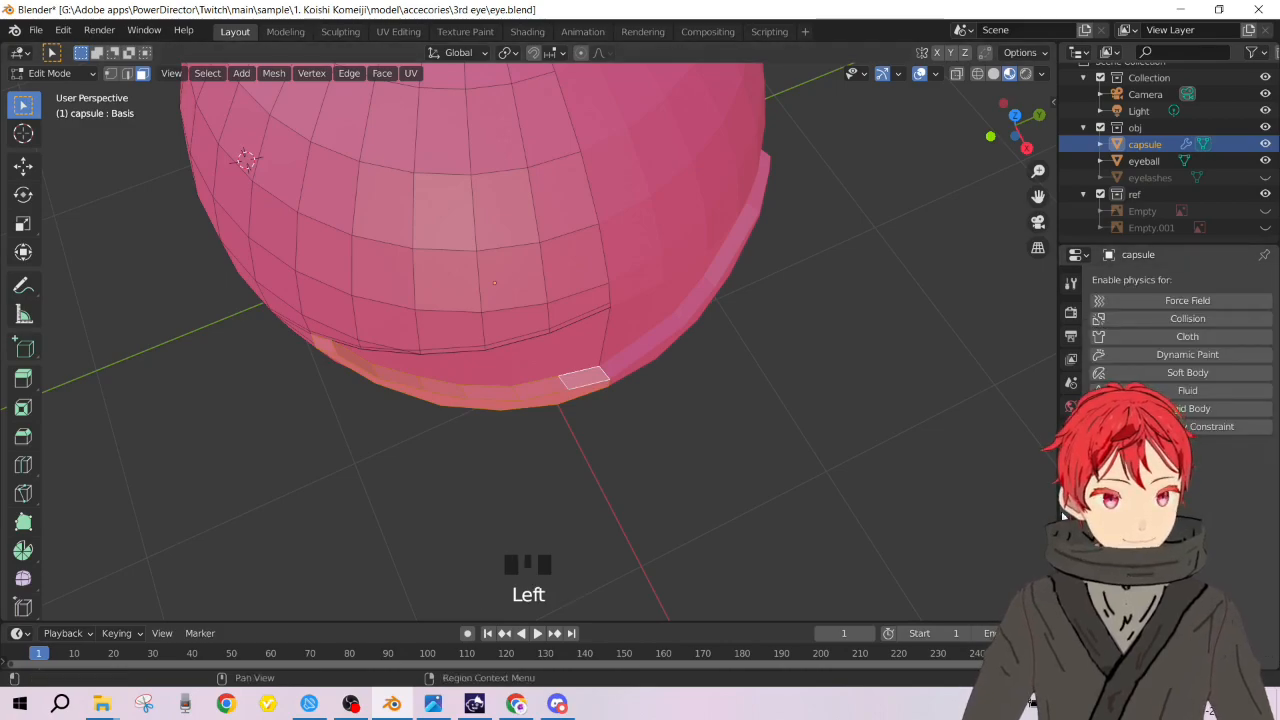
left_click(1071, 578)
left_click(1071, 534)
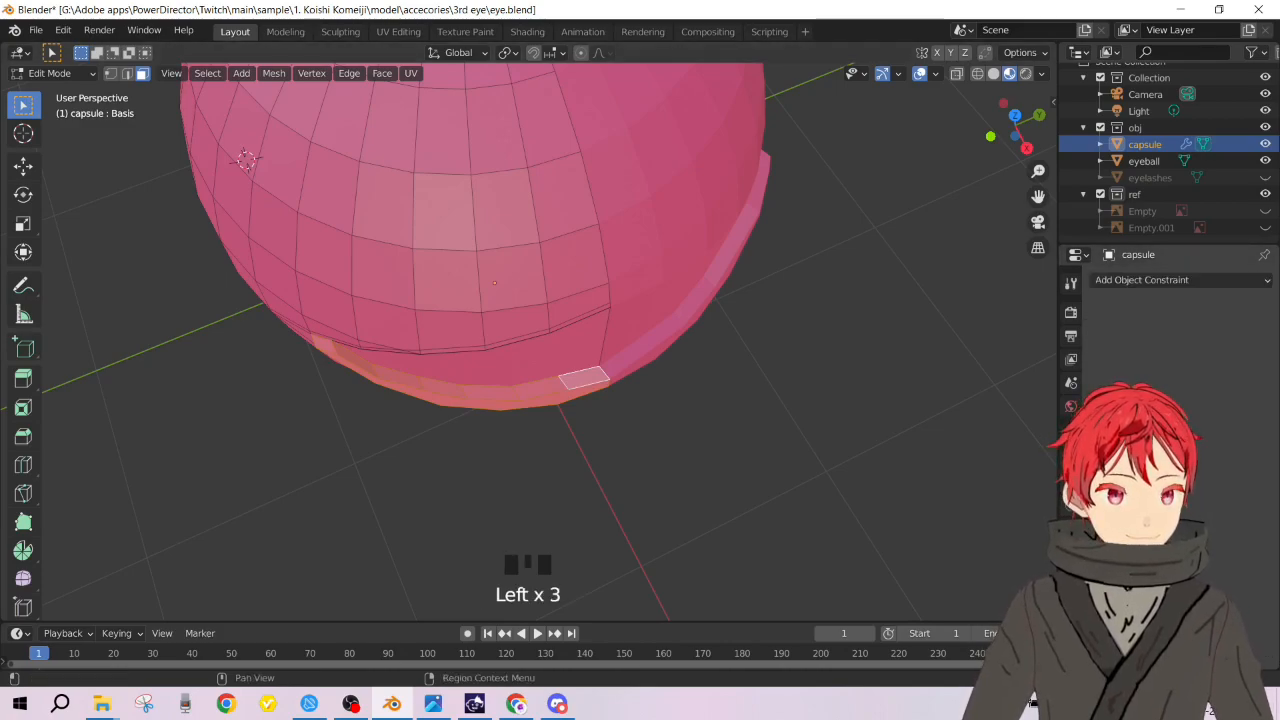
left_click(1071, 510)
left_click(1071, 556)
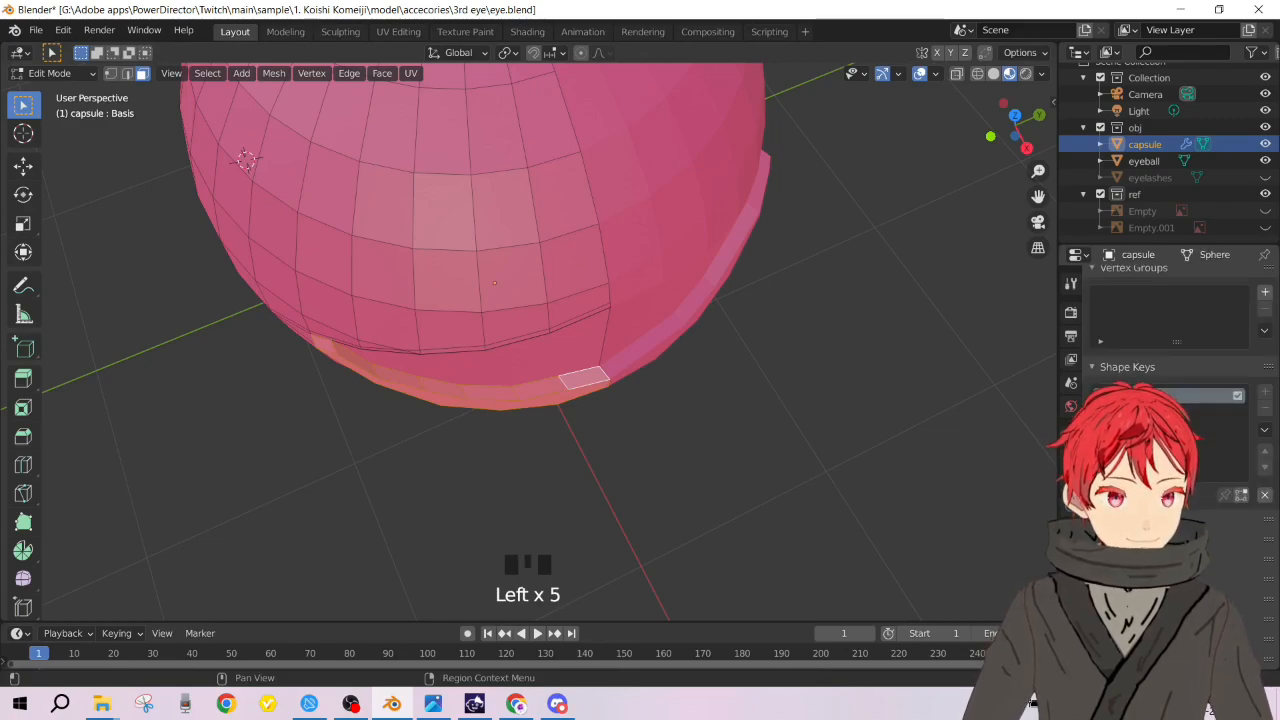
scroll(1187, 350, "up", 4)
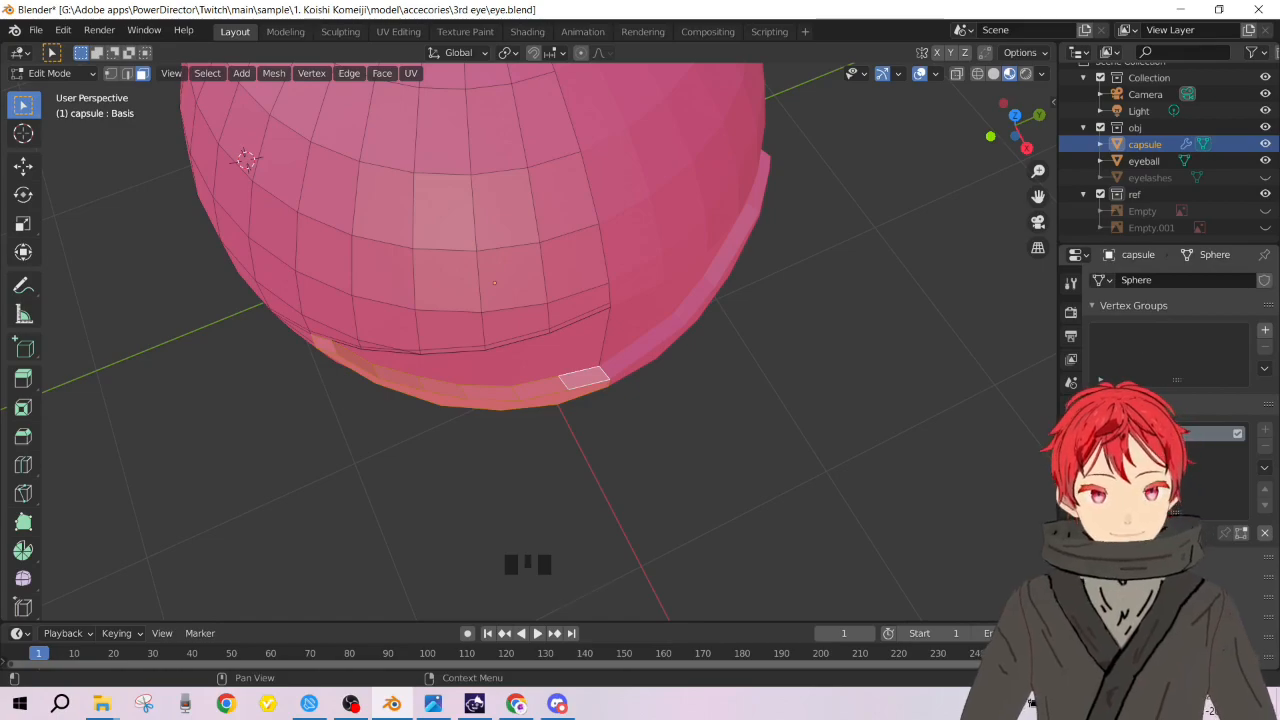
left_click(1266, 333)
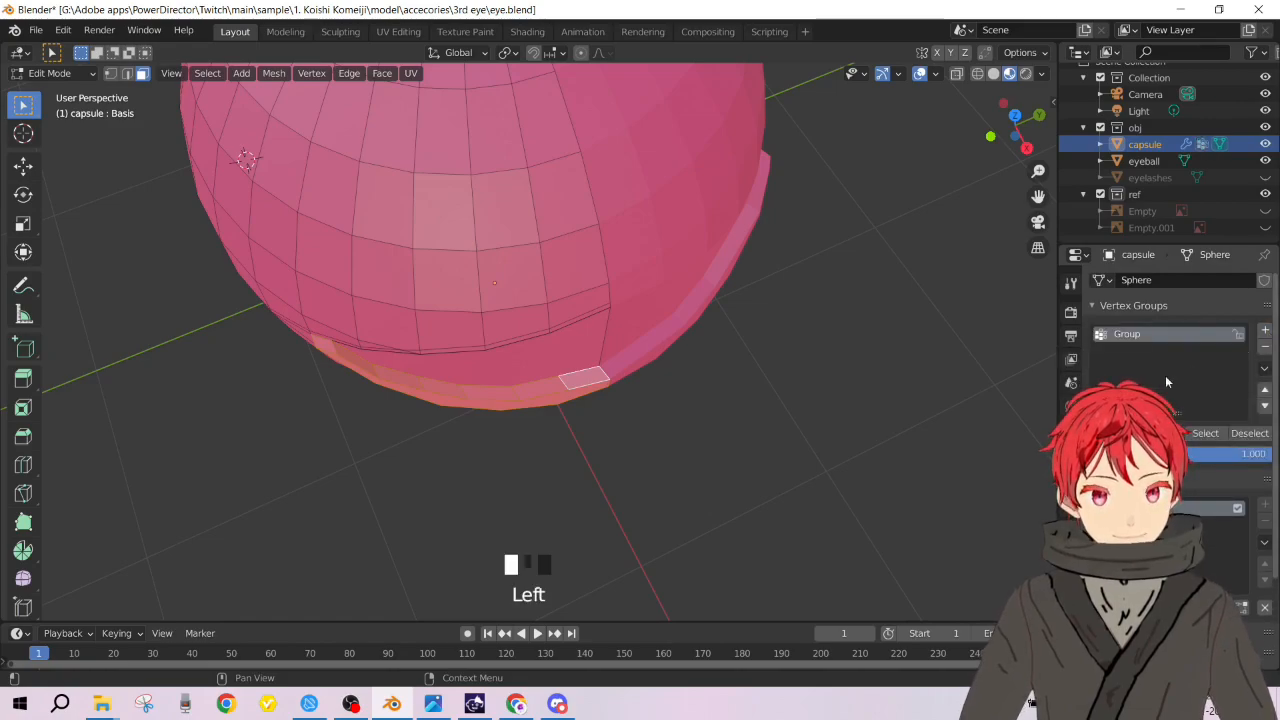
left_click(1115, 433)
Step: Clear the face selection and reselect the lower-lid ridge from its vertex group to test the group
left_click(678, 400)
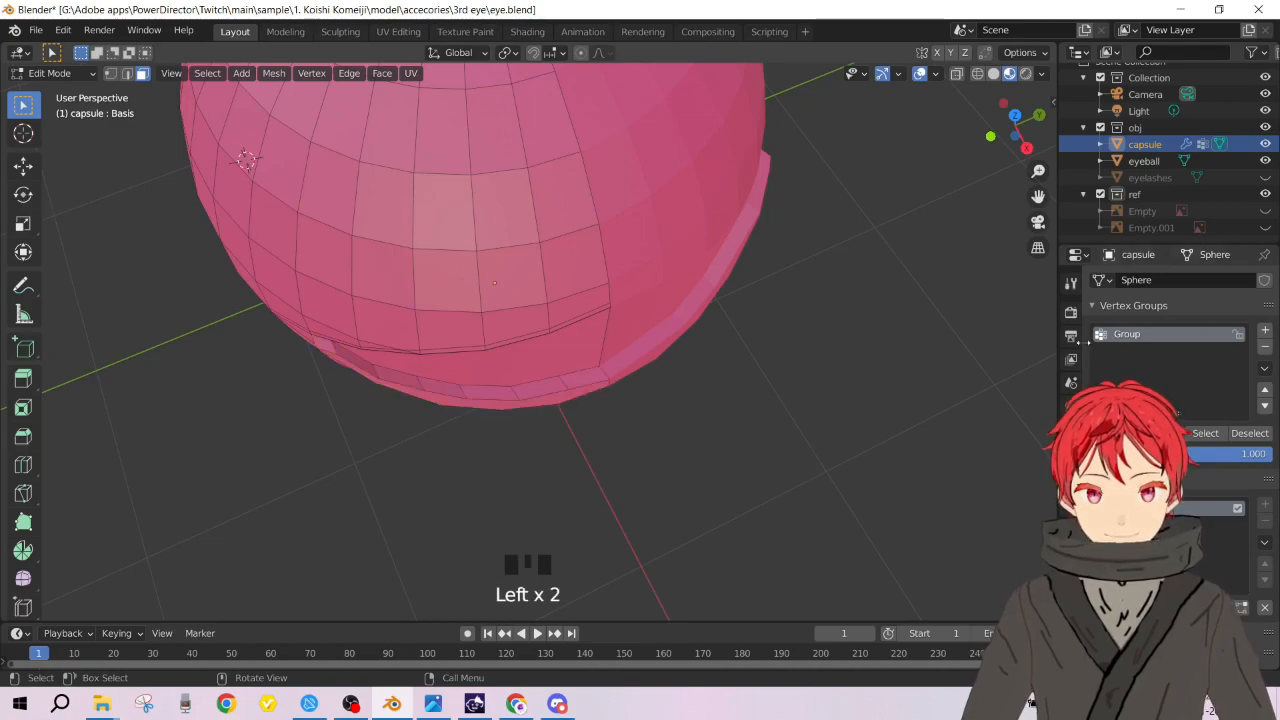
left_click(1156, 333)
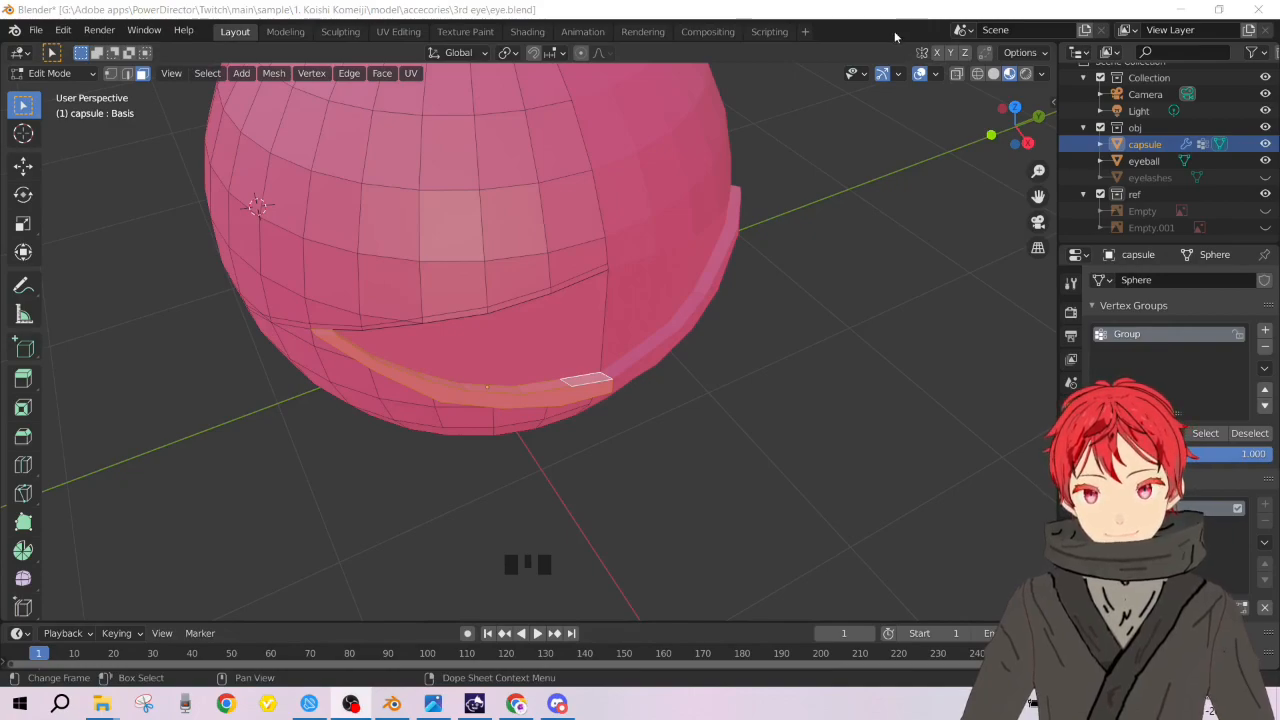
left_click(894, 31)
left_click(829, 380)
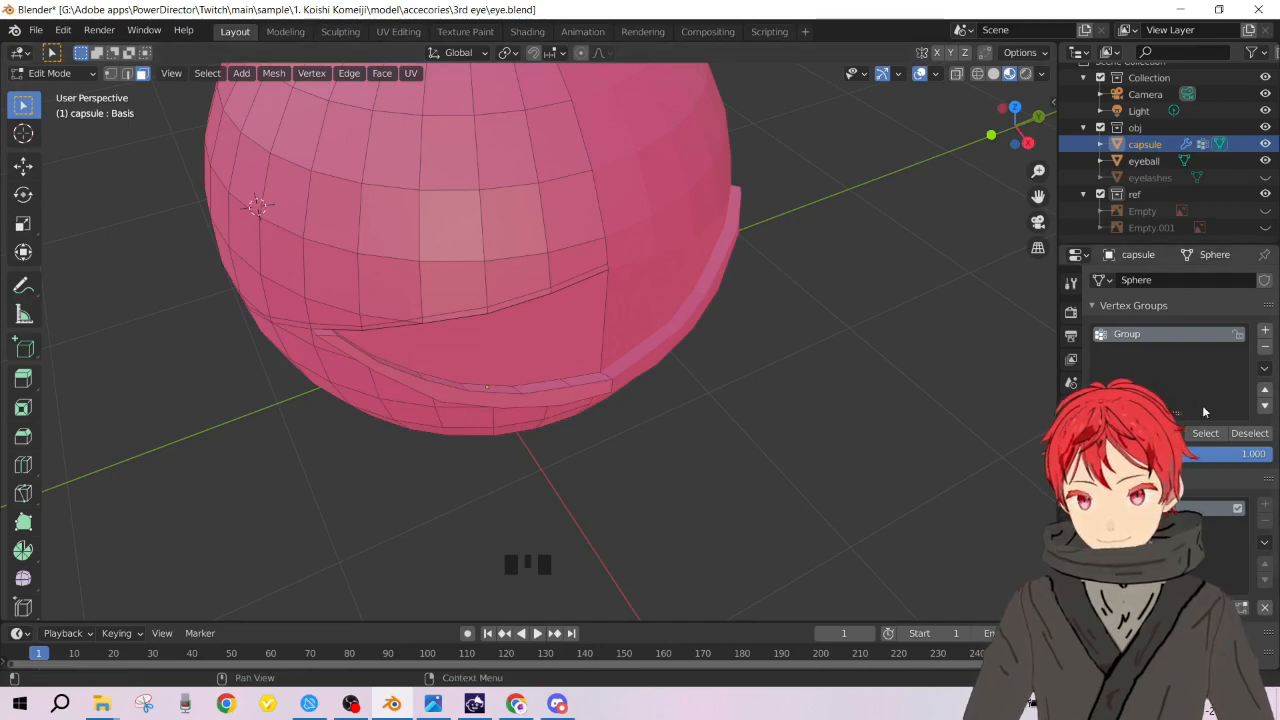
left_click(1222, 439)
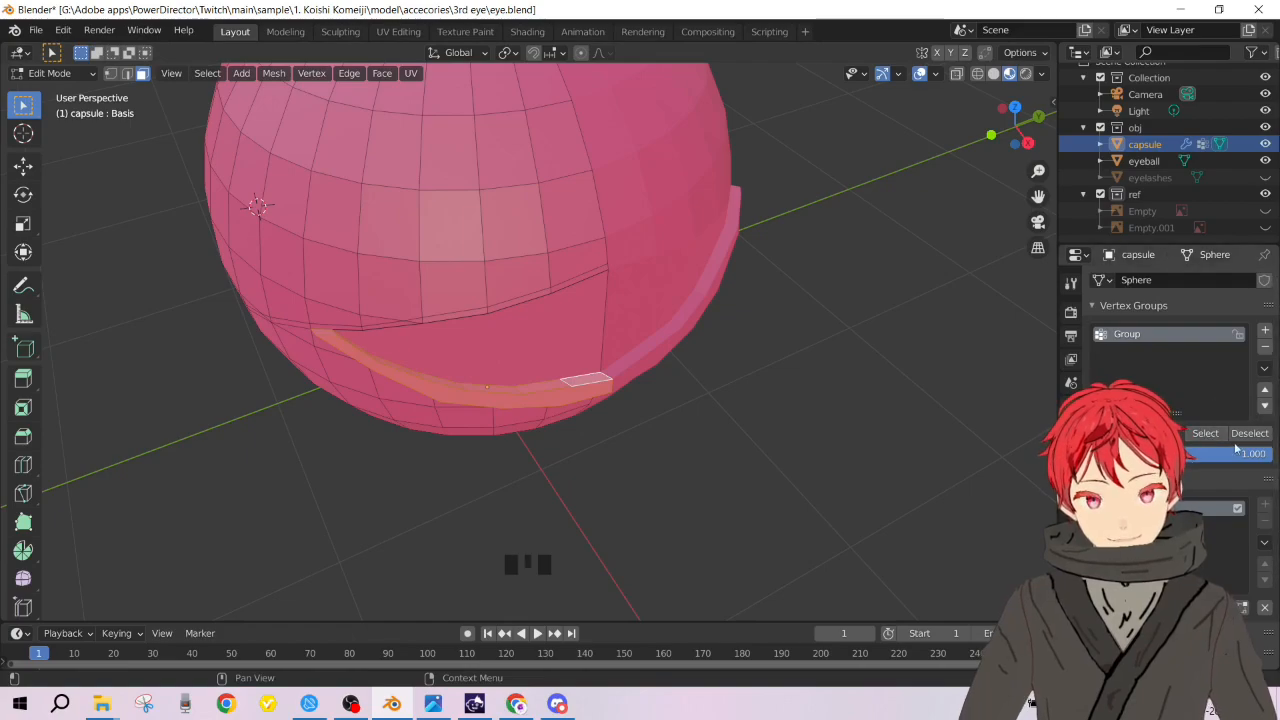
Step: Try to split the lower-lid ridge from the capsule mesh and move it freely about 0.35 m outward
middle_click_drag(466, 395, 499, 347)
scroll(454, 377, "up", 3)
scroll(501, 372, "down", 2)
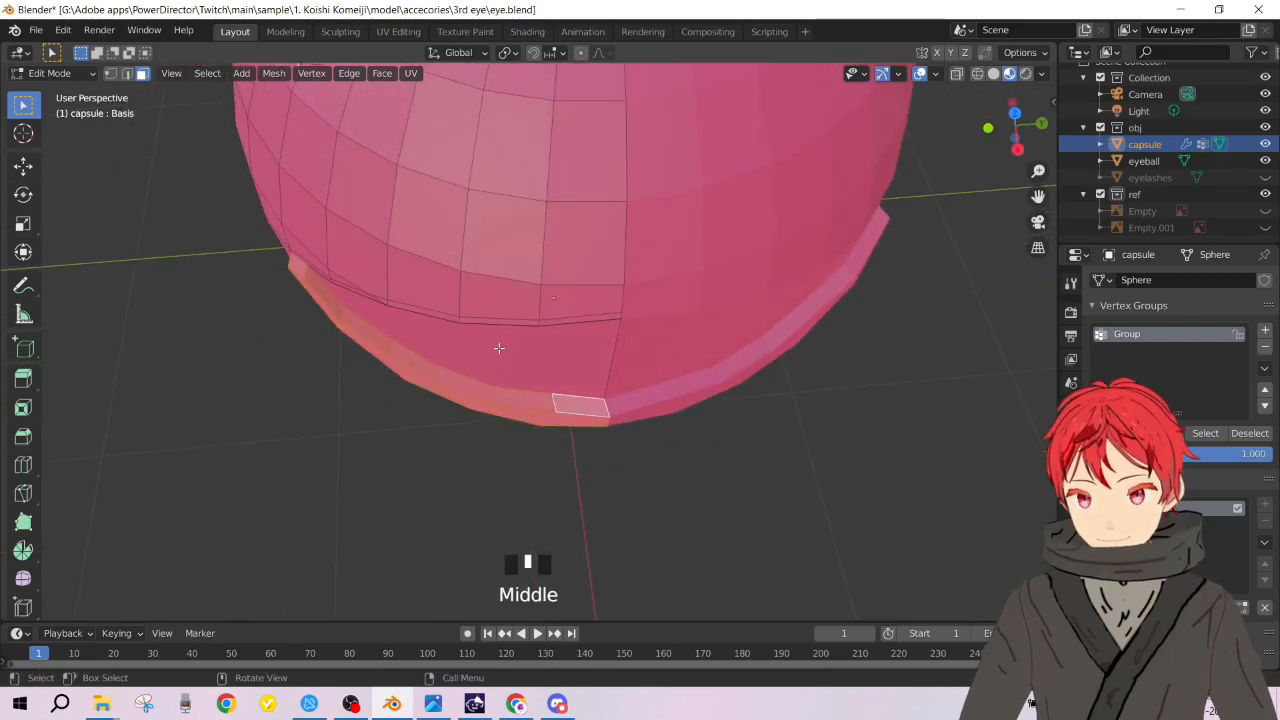
scroll(499, 347, "up", 2)
scroll(443, 371, "up", 1)
scroll(444, 374, "down", 2)
middle_click_drag(289, 297, 350, 285)
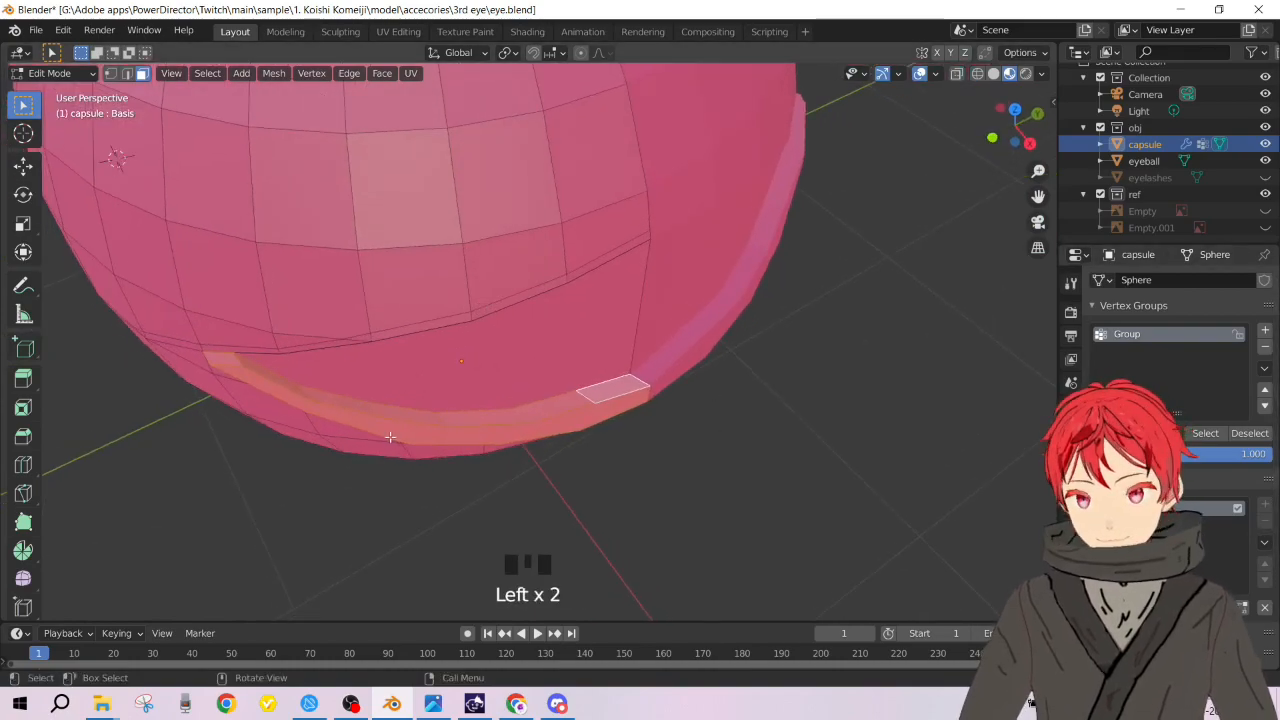
middle_click_drag(390, 437, 357, 446)
middle_click_drag(520, 498, 514, 470)
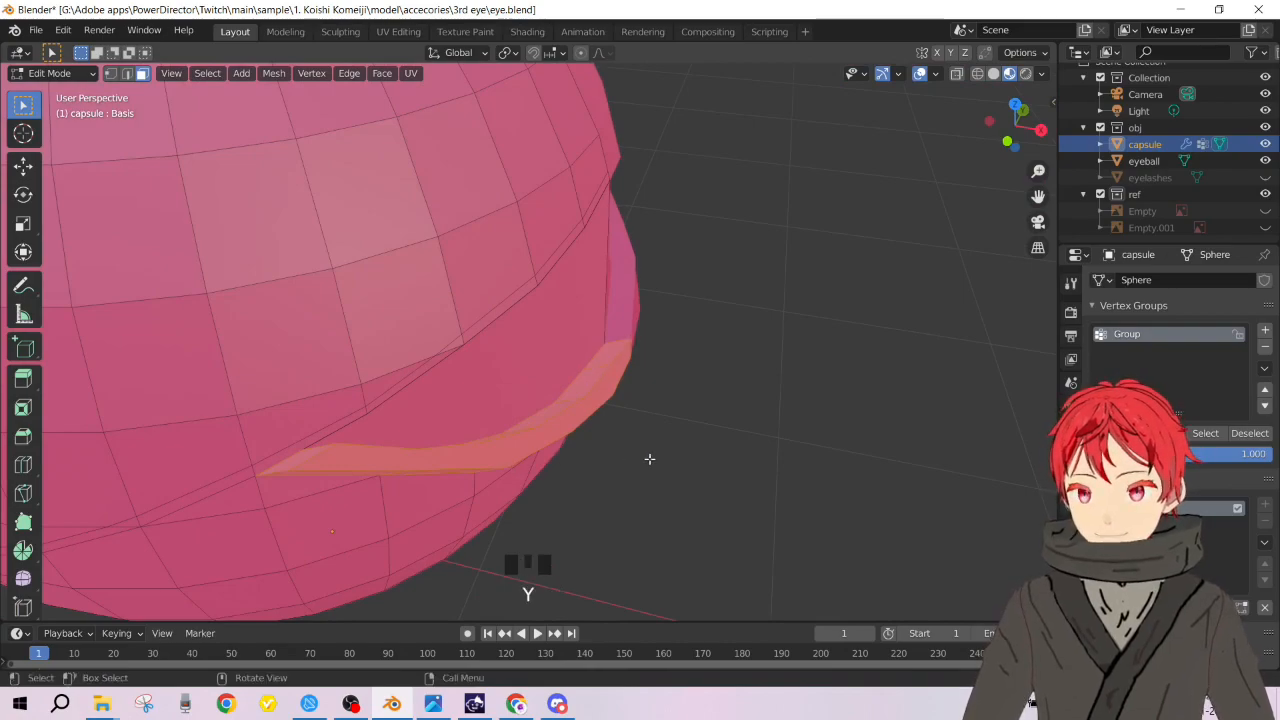
key("g")
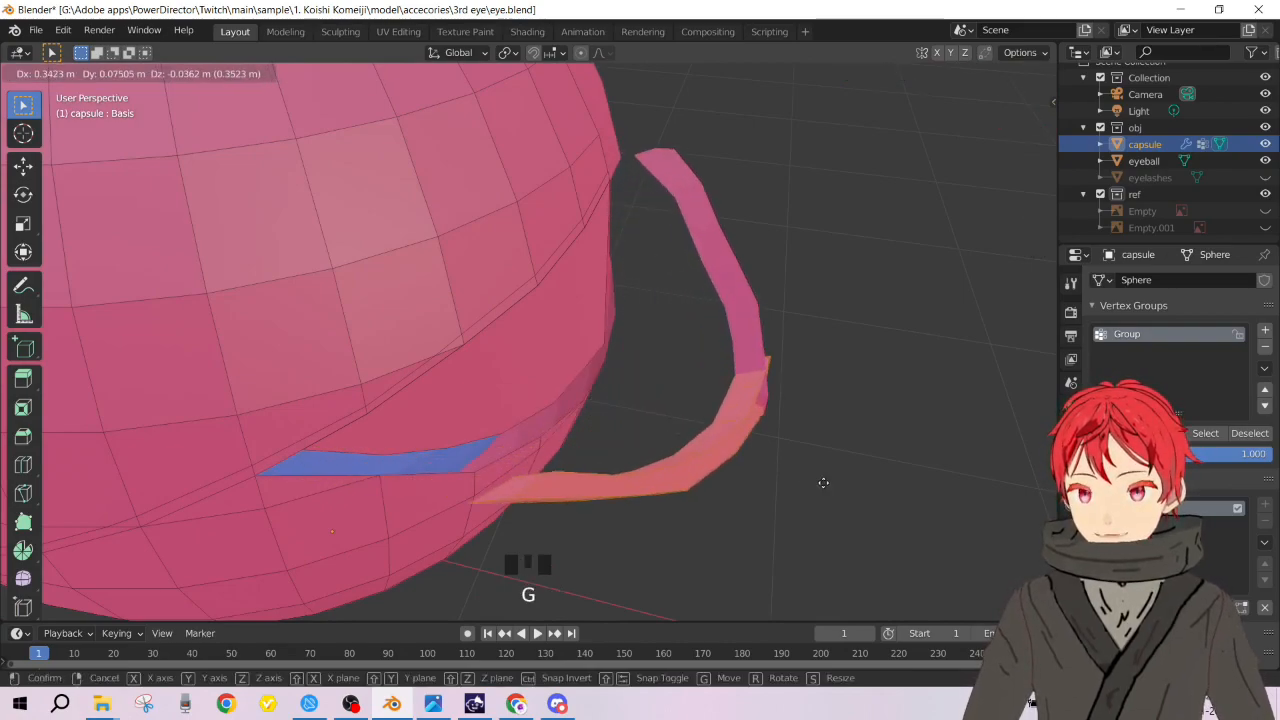
left_click(825, 483)
middle_click_drag(825, 483, 659, 413)
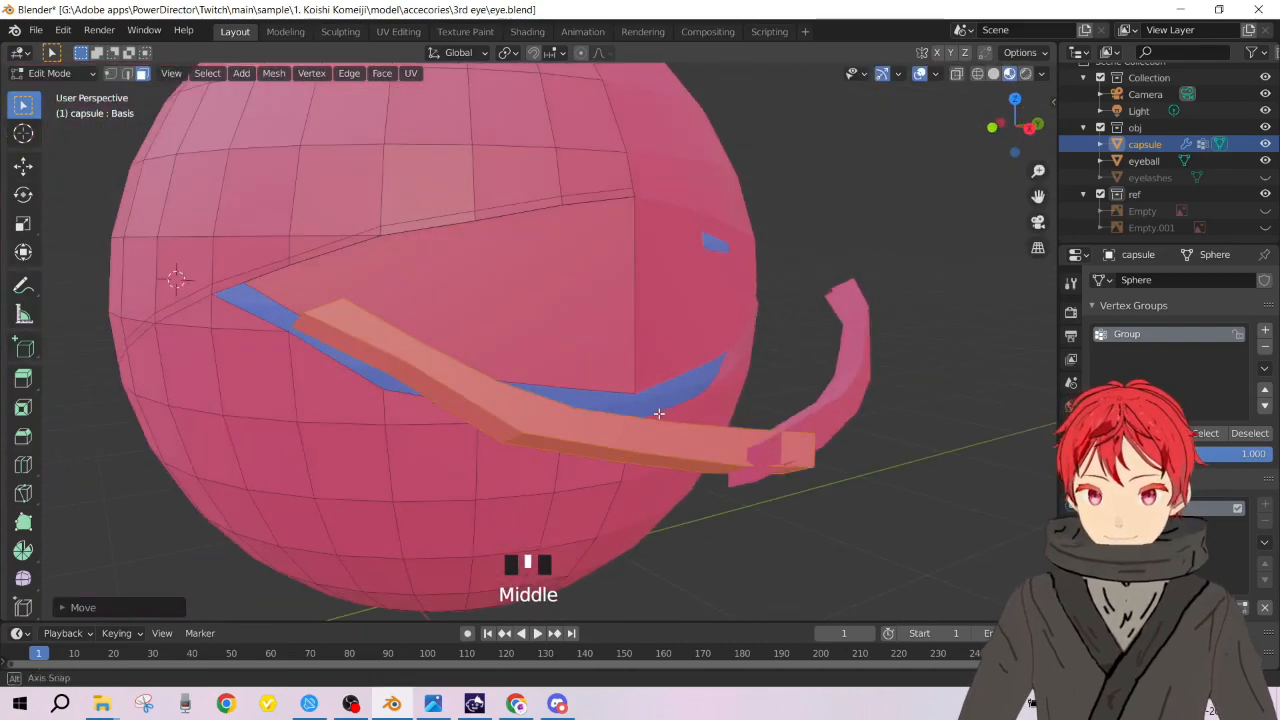
Step: Undo the outward move and the split of the lower-lid ridge
key("ctrl+z")
middle_click_drag(782, 483, 795, 300, "ctrl")
scroll(637, 374, "down", 3)
middle_click_drag(637, 374, 603, 443)
key("ctrl+z")
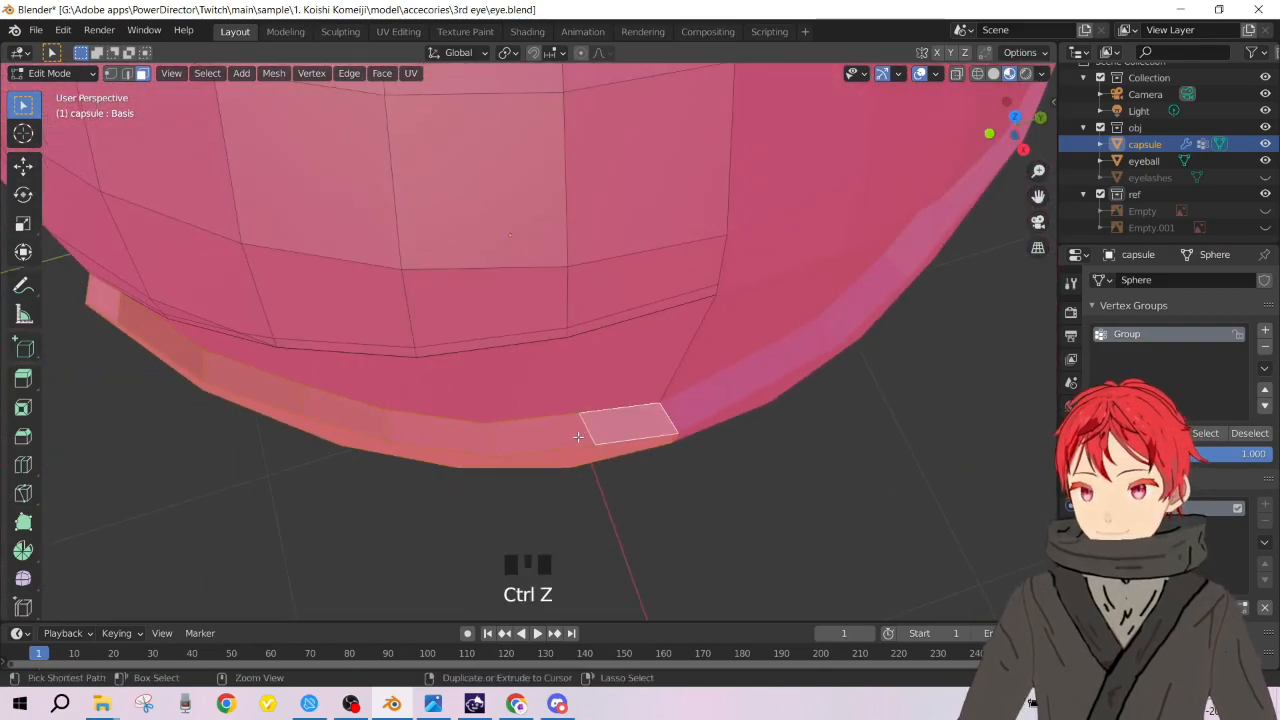
key("ctrl+z")
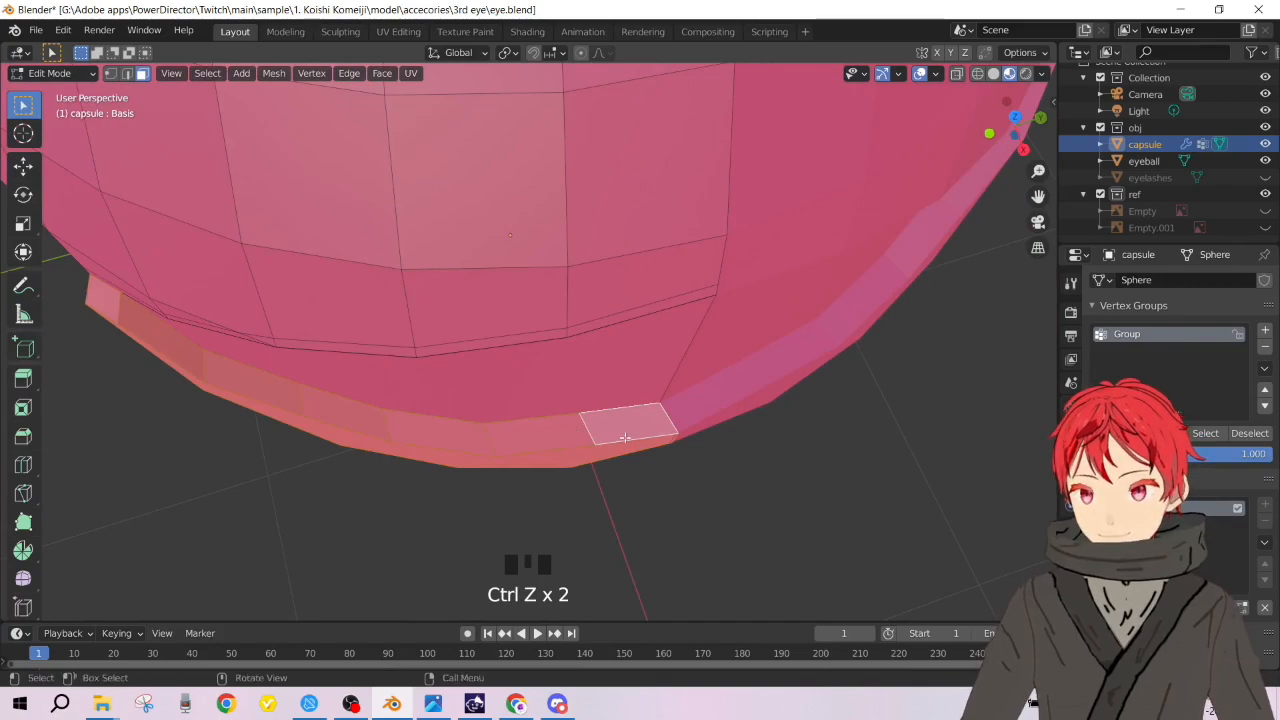
Step: Try to move the still-attached ridge freely and along the X and Z axes, and undo the move
key("g")
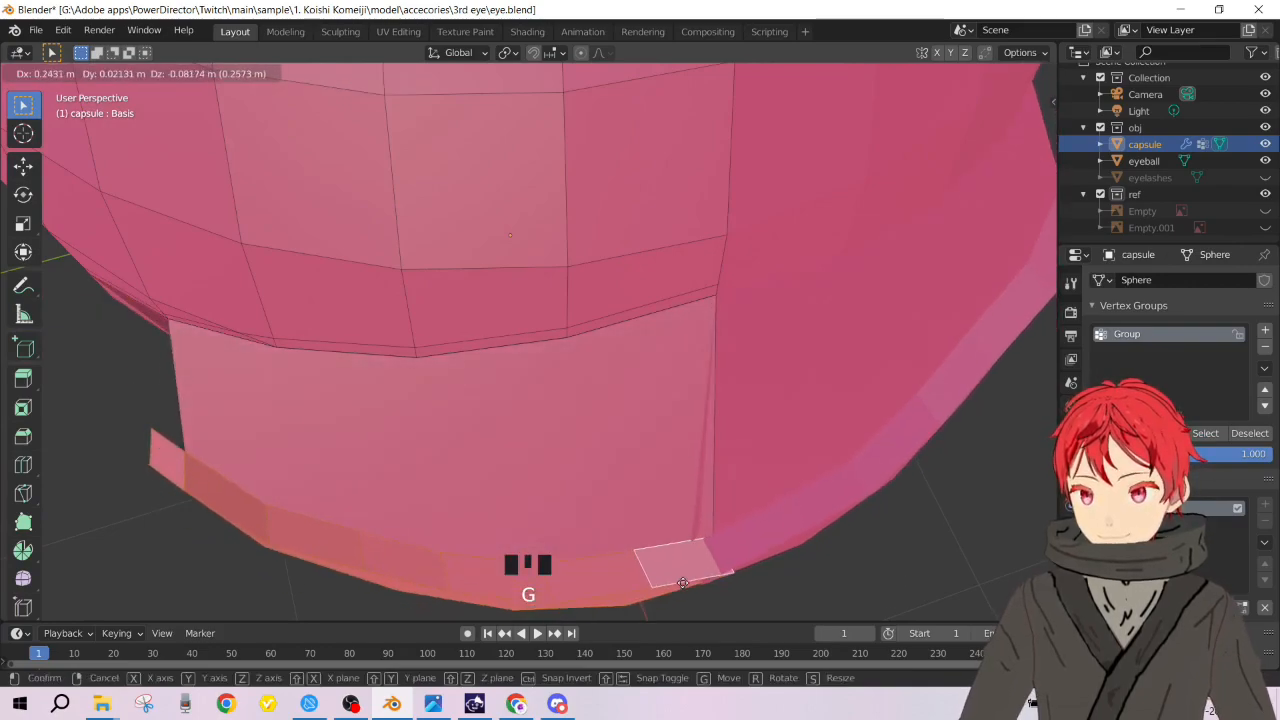
key("x")
key("z")
left_click(571, 426)
middle_click_drag(570, 450, 691, 331)
key("ctrl+z")
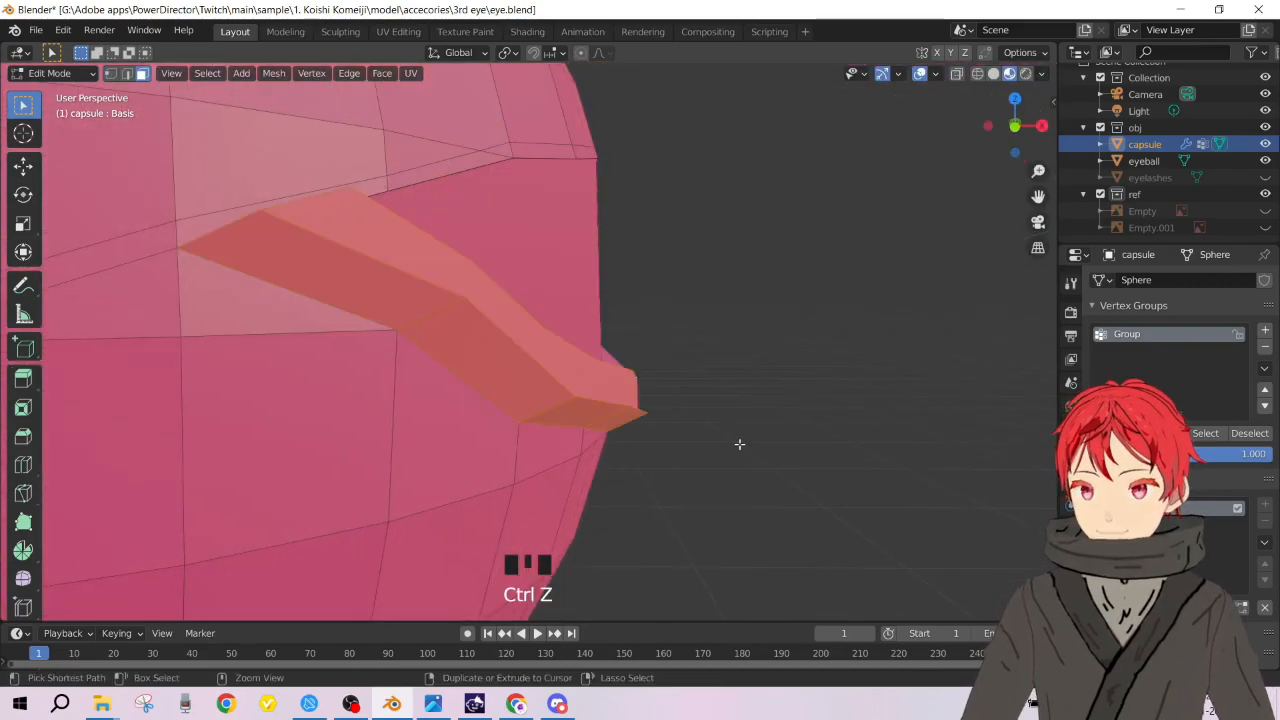
Step: Move the lower-lid ridge about 0.05 m in toward the capsule and split its faces from the surrounding mesh
key("g")
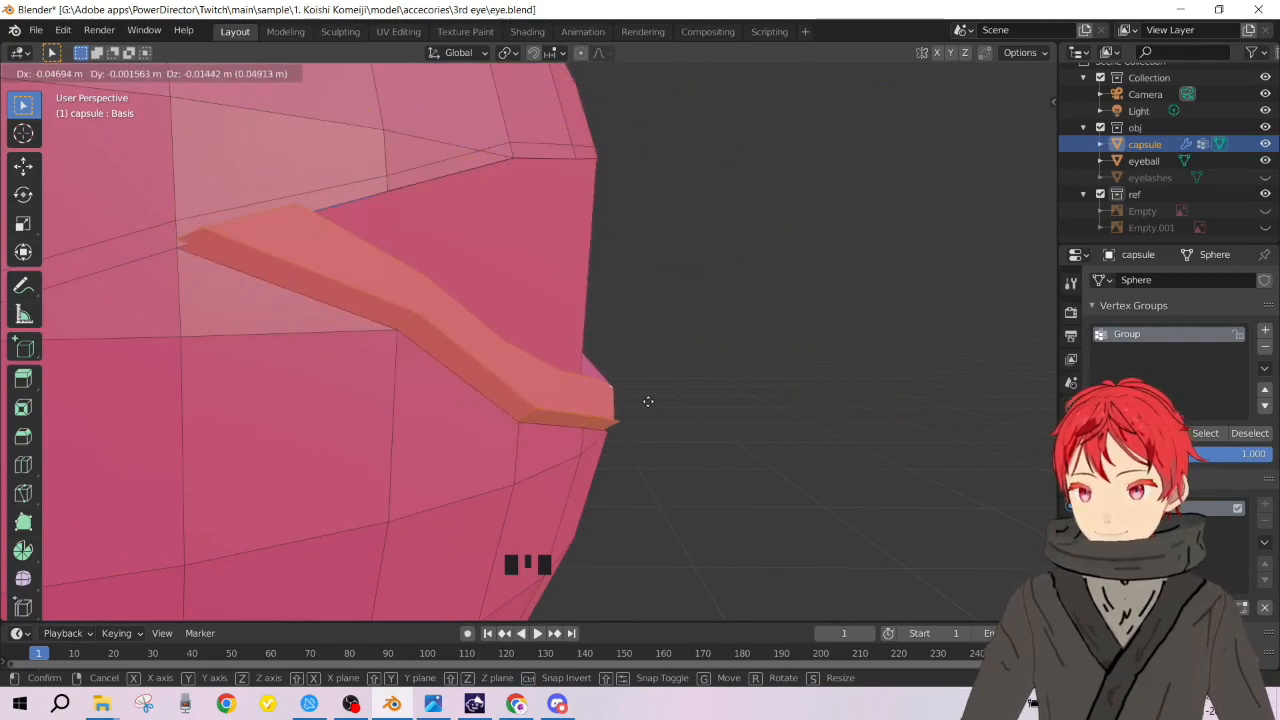
left_click(648, 401)
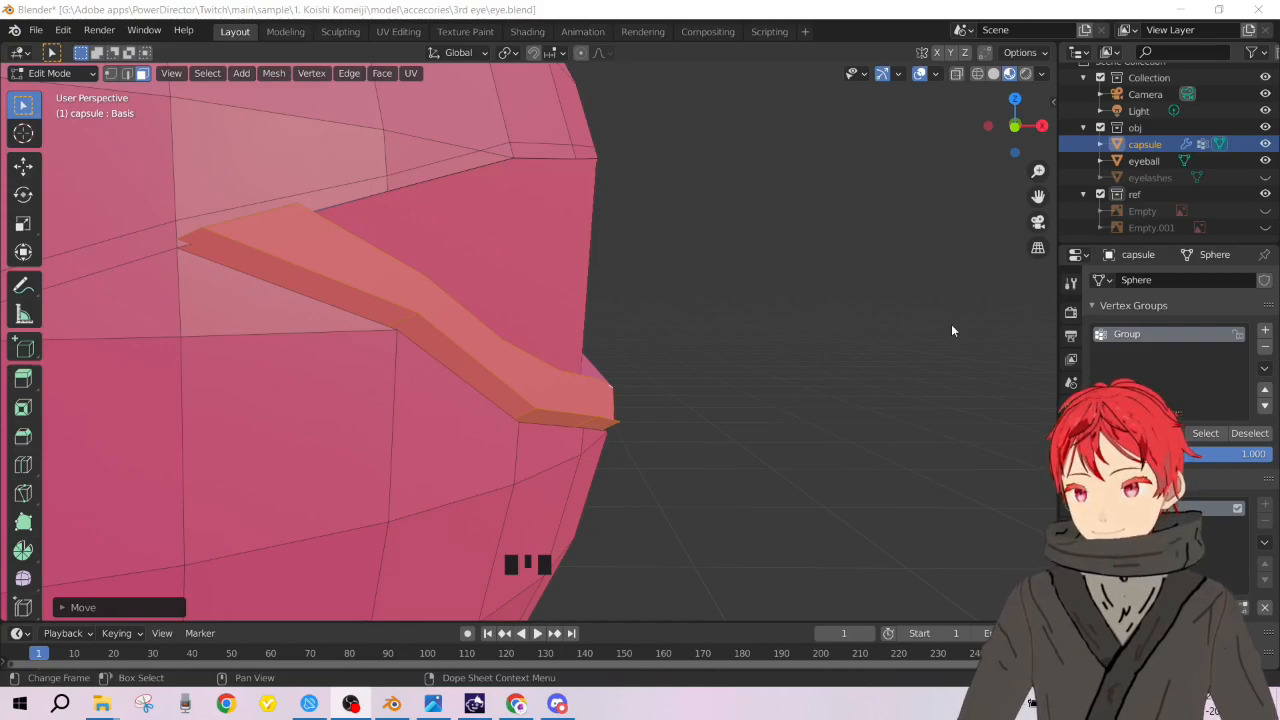
left_click(876, 38)
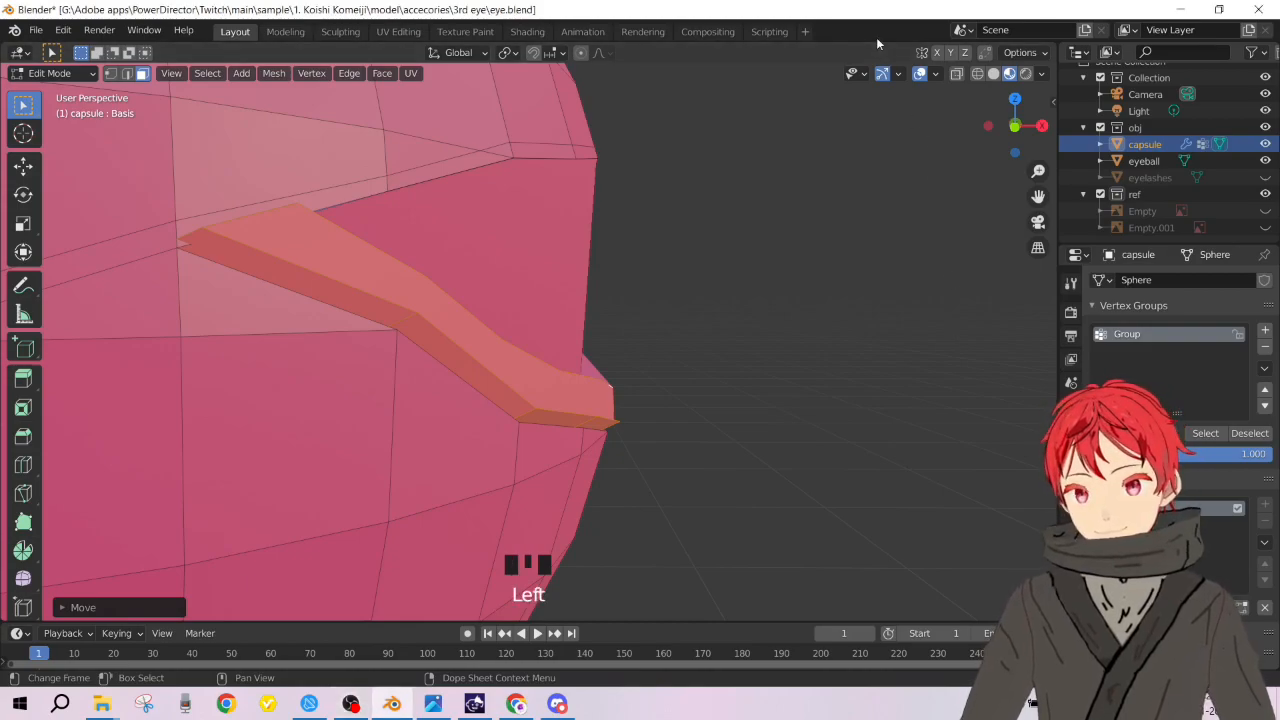
key("y")
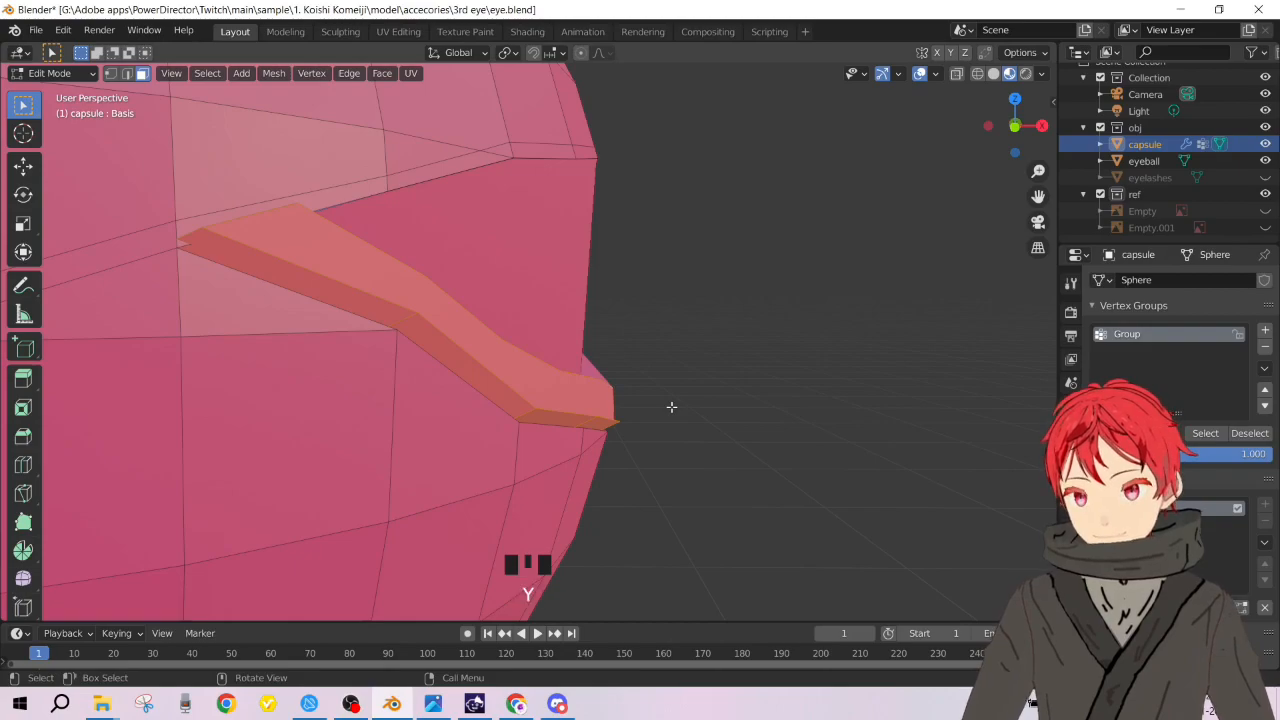
Step: Try to pull the split lower-lid ridge away from the capsule, and undo the move
key("g")
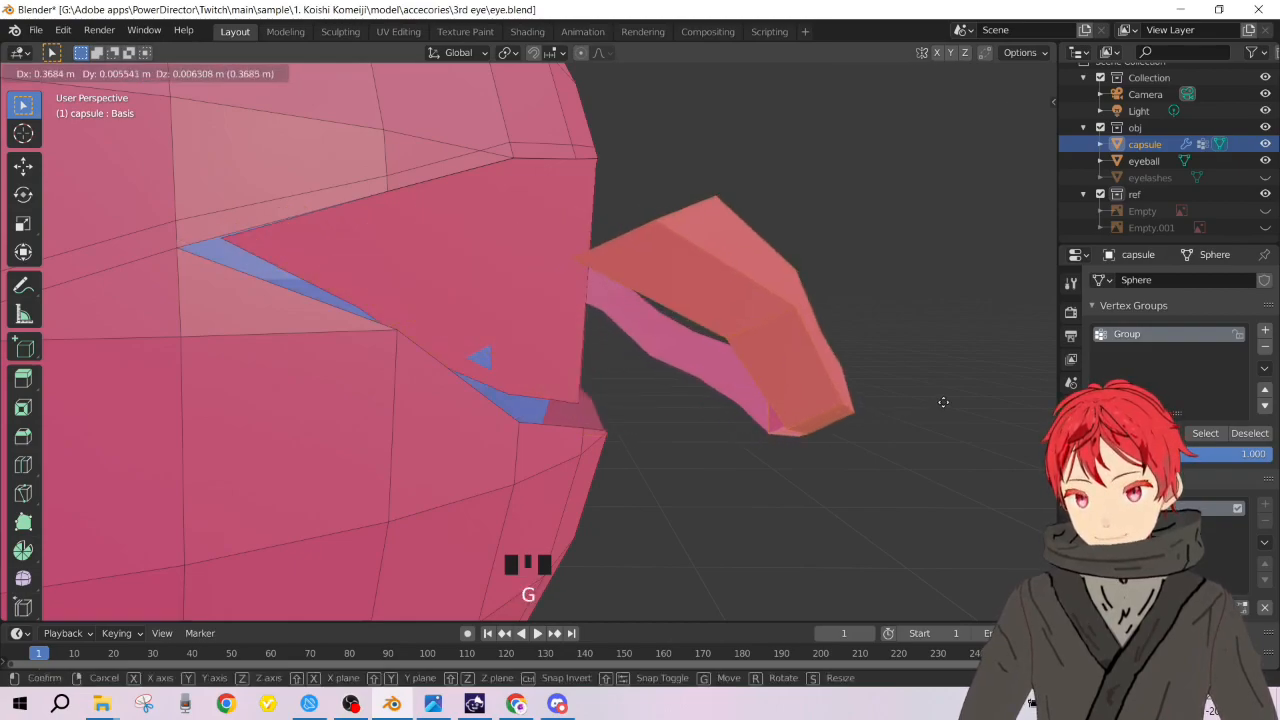
left_click(835, 404)
key("ctrl+z")
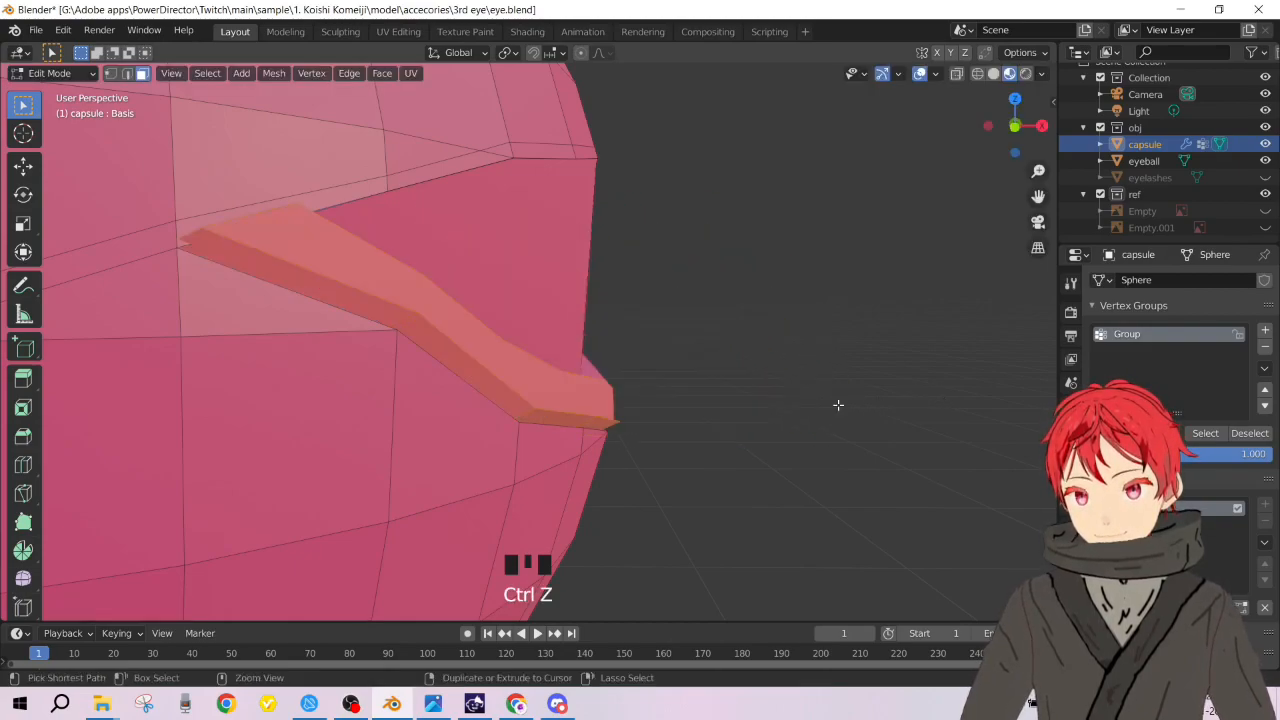
Step: Check the split ridge from the front of the capsule and return to Object Mode
scroll(391, 371, "down", 5)
middle_click_drag(366, 394, 290, 422)
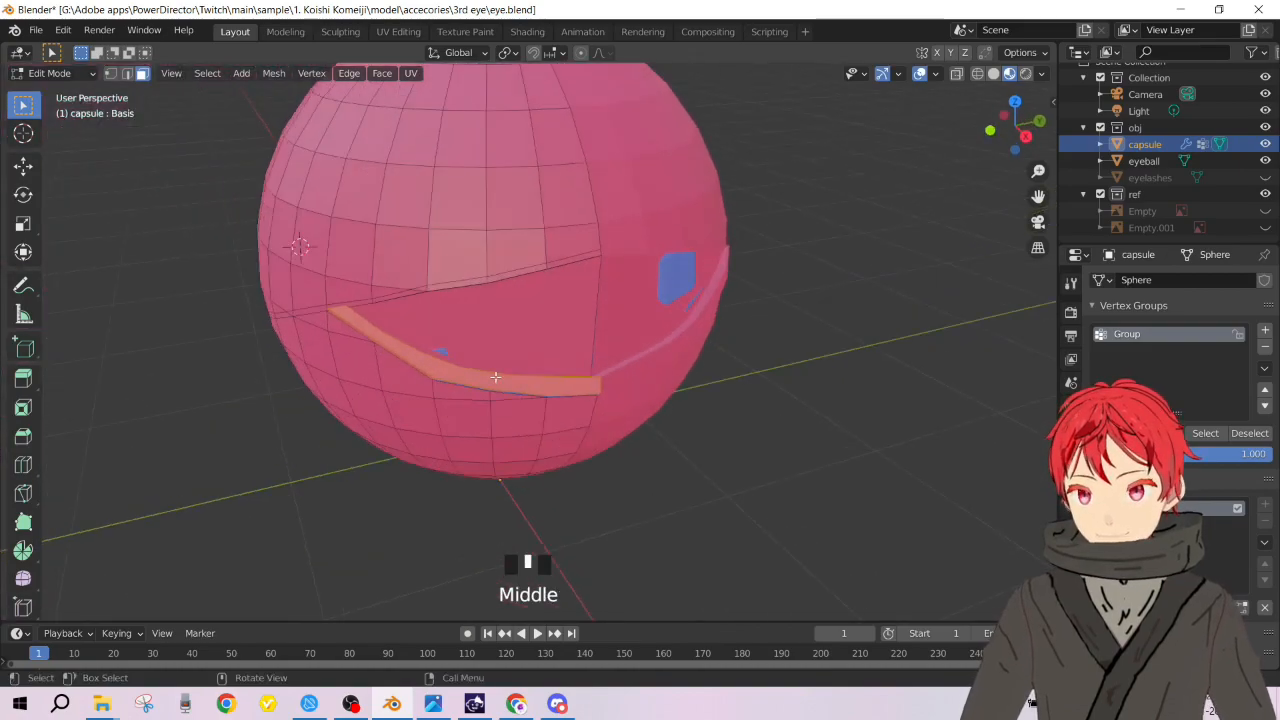
middle_click_drag(517, 376, 640, 330)
key("Tab")
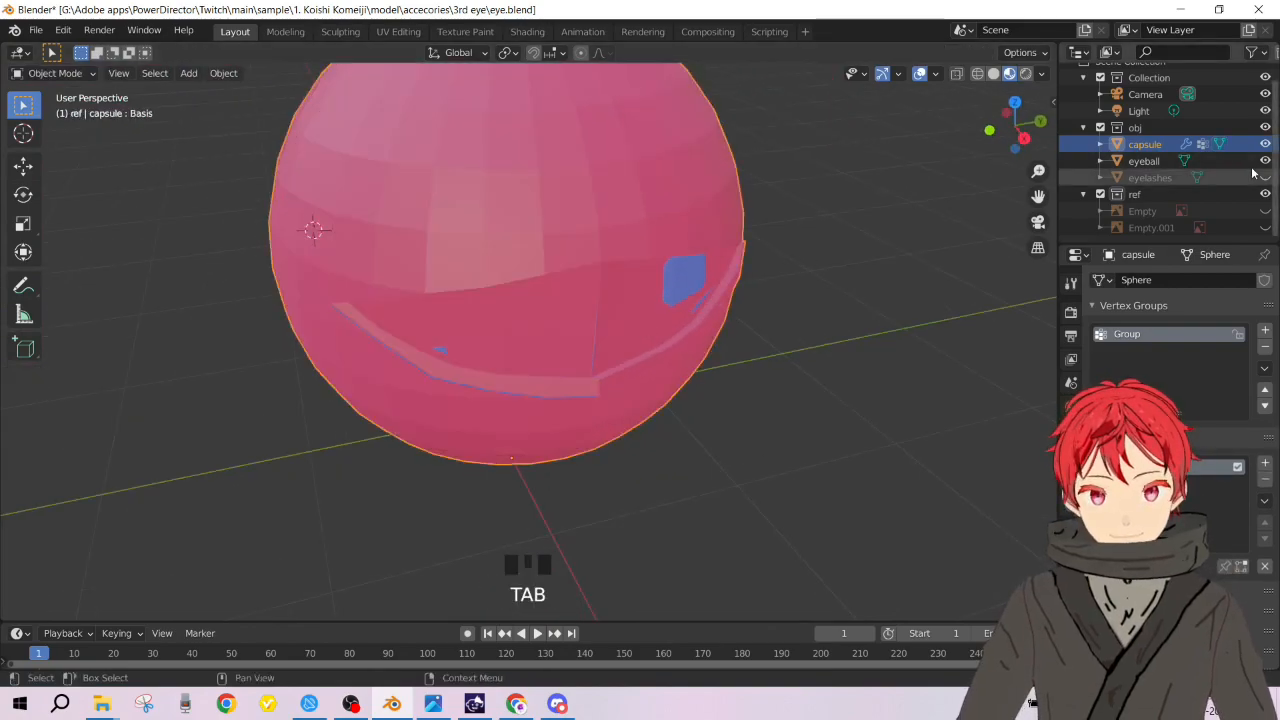
Step: Try to move the capsule and the eyeball together along the X axis
left_click(698, 293)
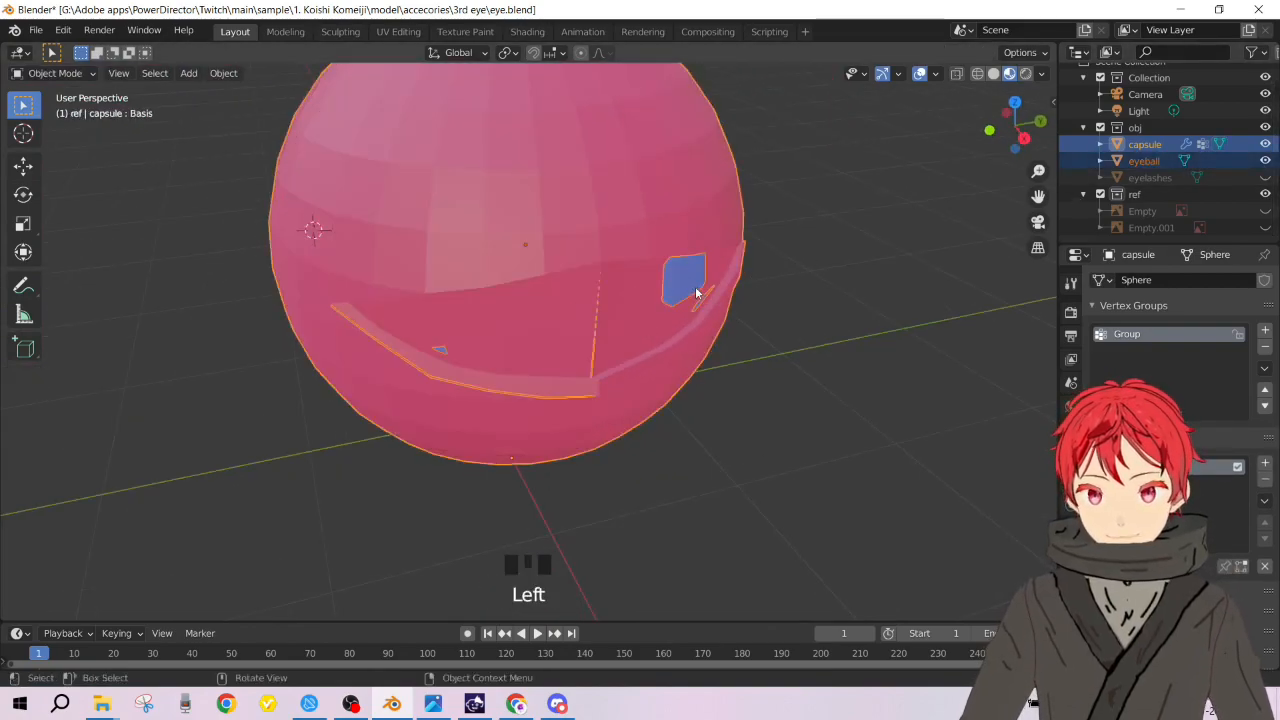
key("g")
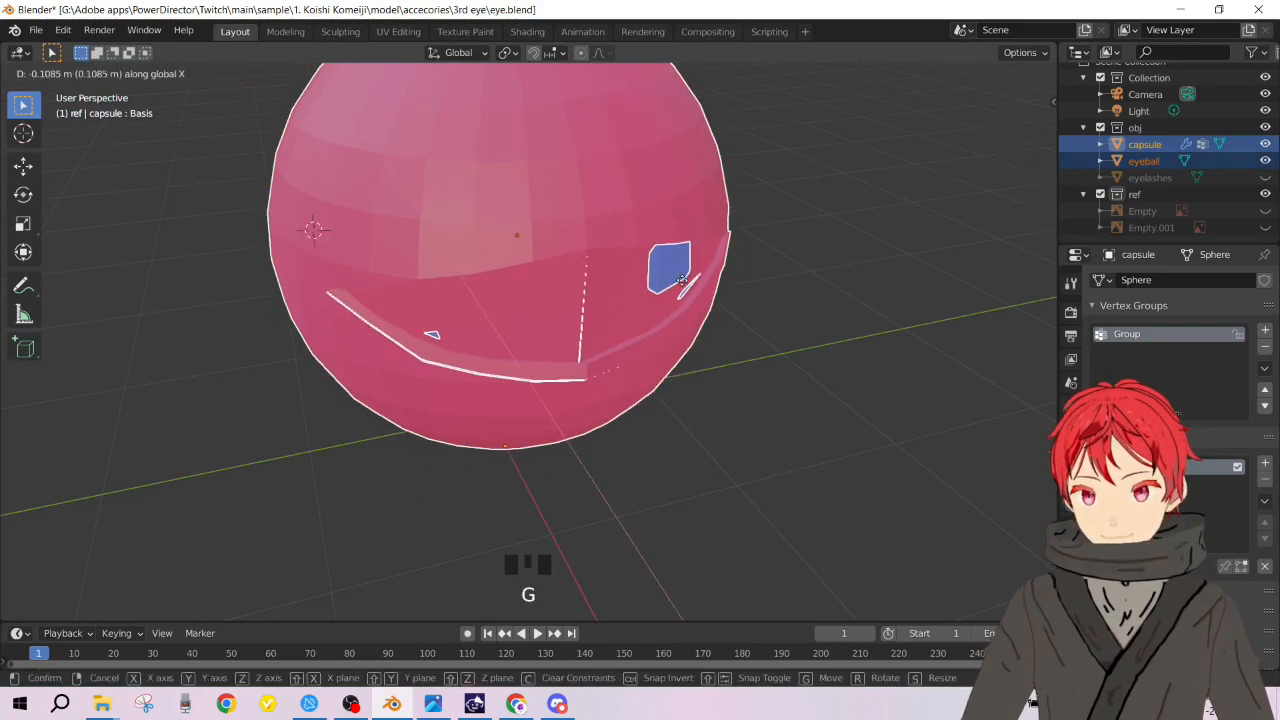
key("ctrl+z")
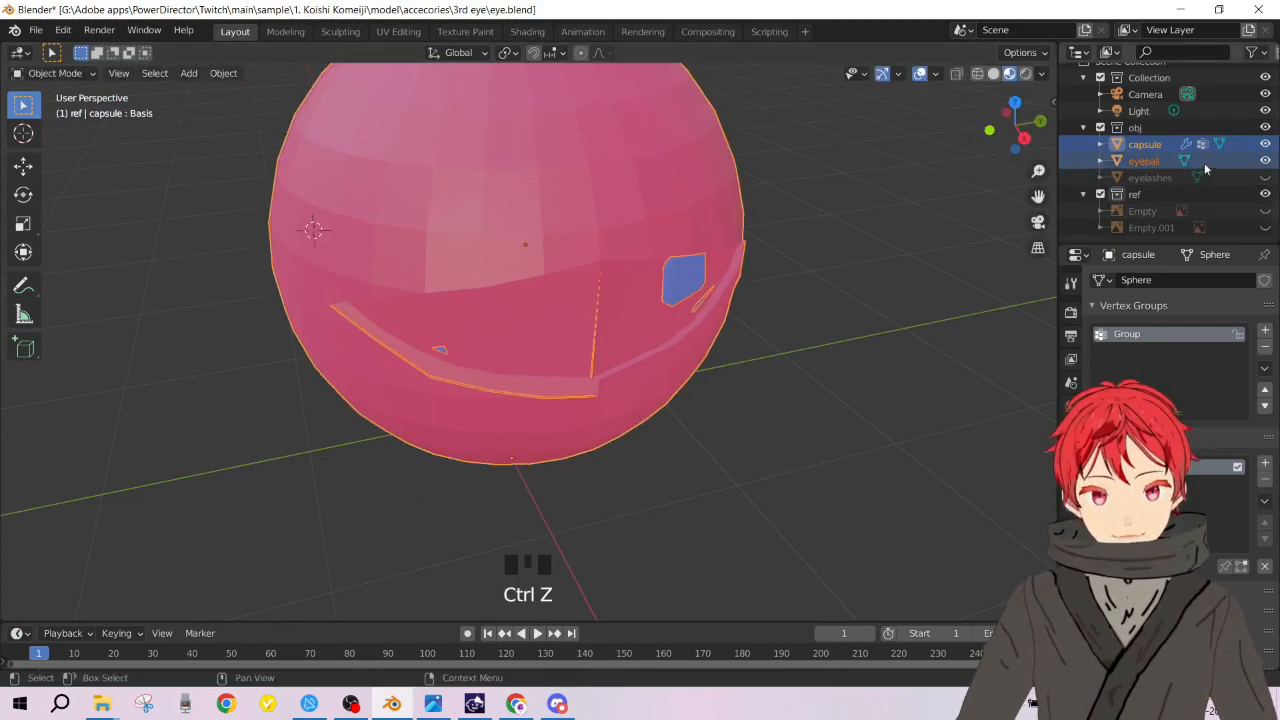
Step: Select only the eyeball and move it slightly back into the capsule along the X axis
left_click(1205, 164)
key("g")
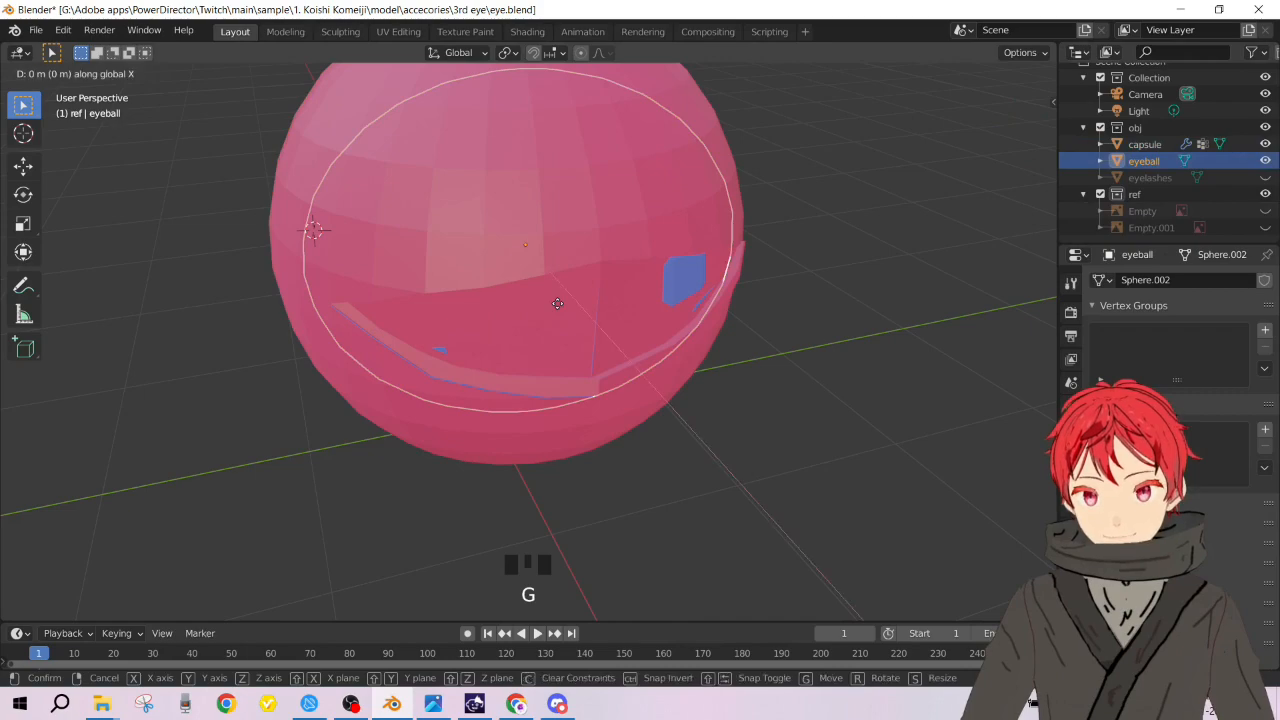
left_click(551, 294)
middle_click_drag(586, 308, 556, 265)
middle_click_drag(731, 280, 593, 314)
Step: Try to move a single face of the eyeball in Edit Mode, undo it, and return to Object Mode
key("Tab")
left_click(593, 314)
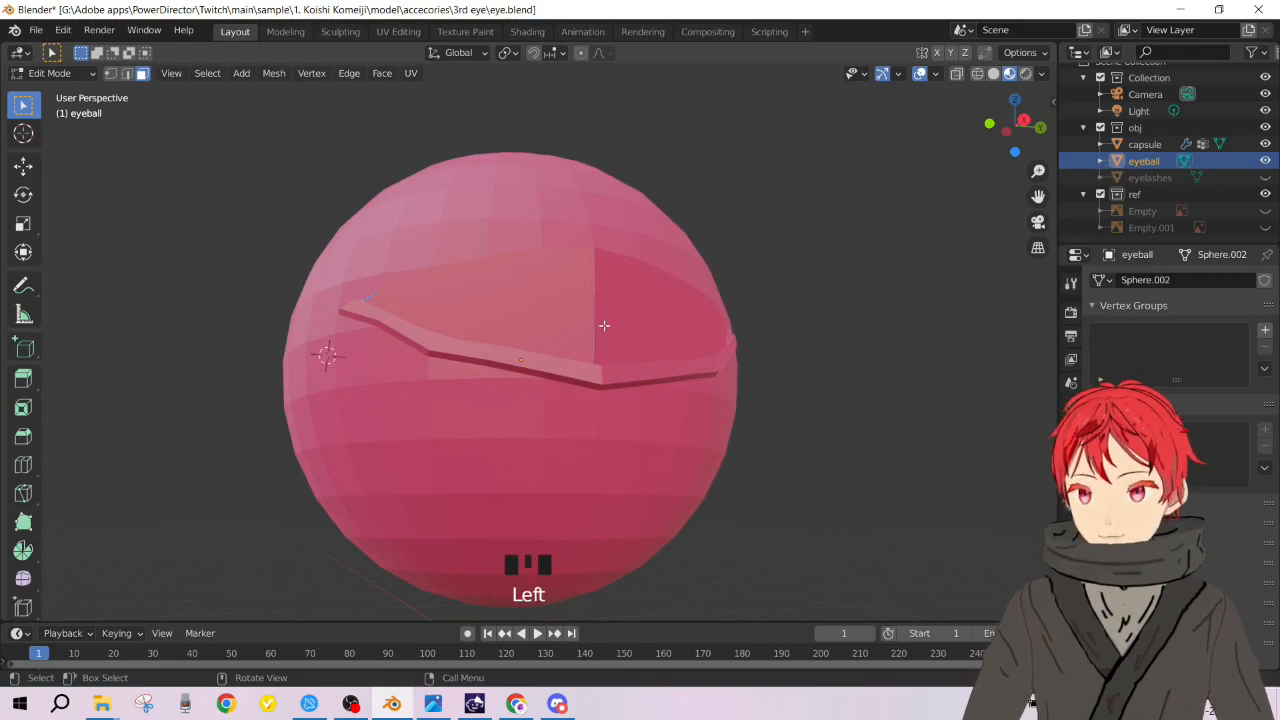
middle_click_drag(539, 314, 613, 343)
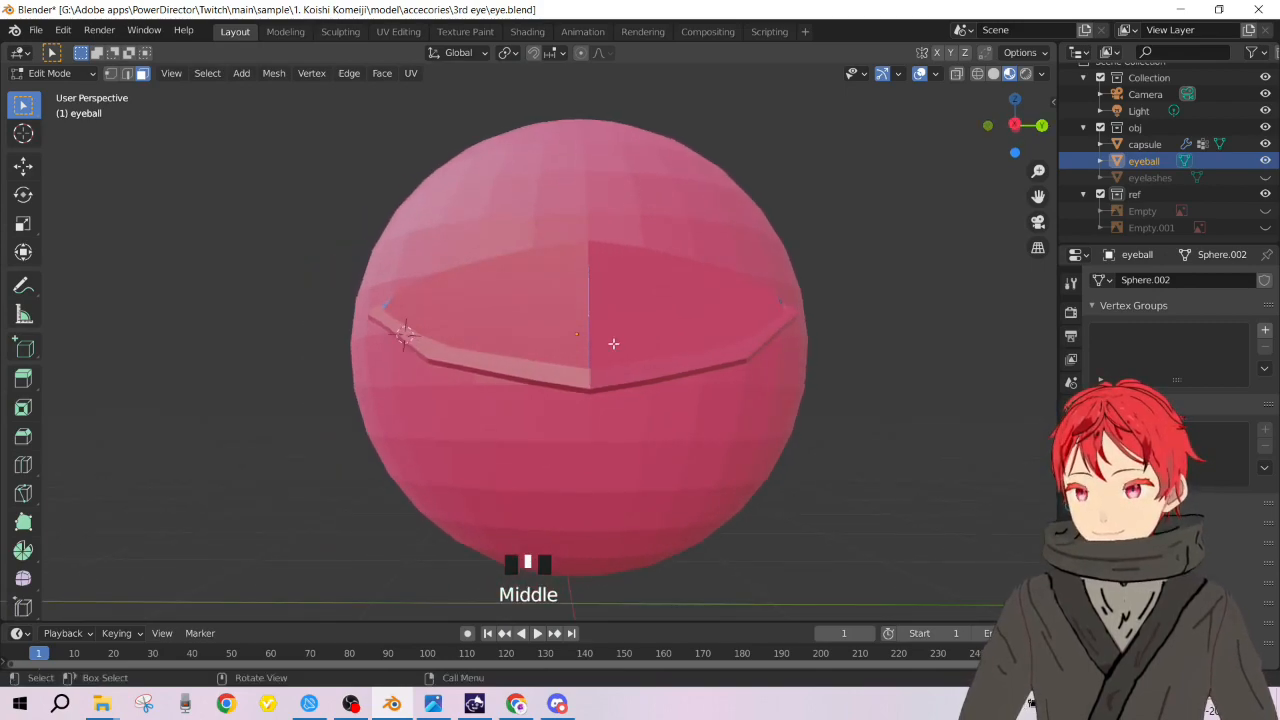
key("g")
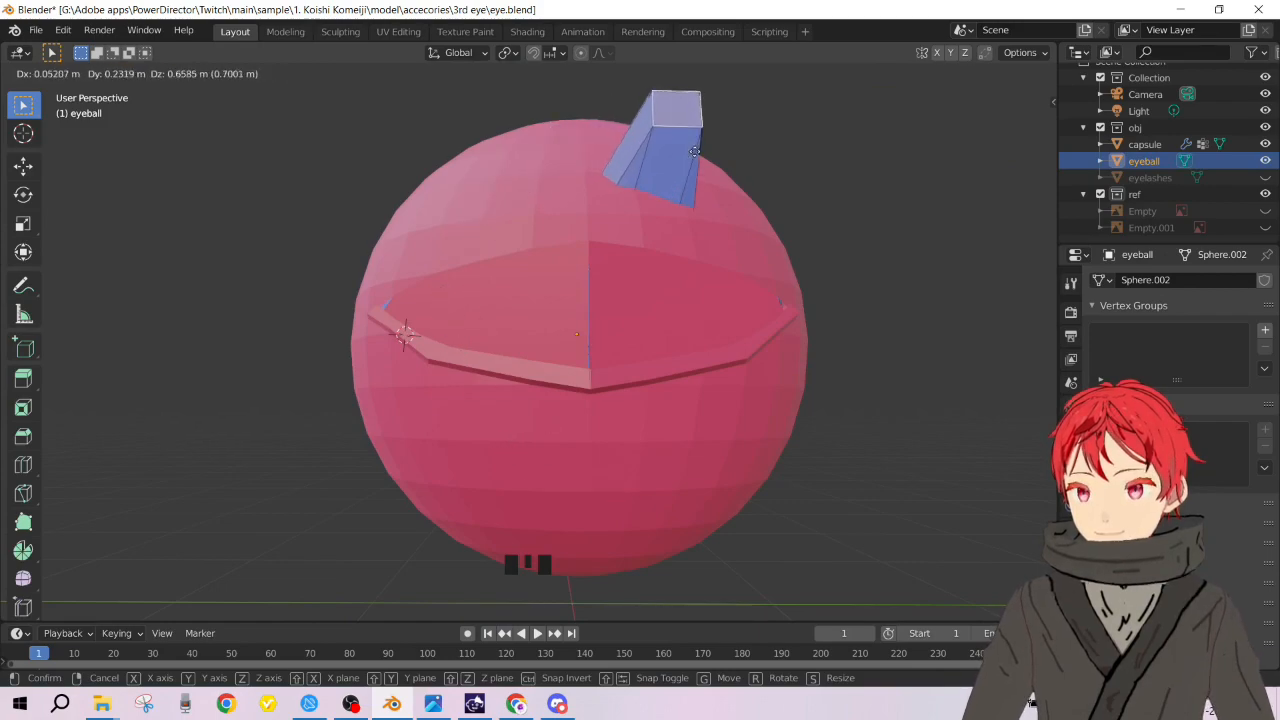
left_click(932, 185)
key("ctrl+z")
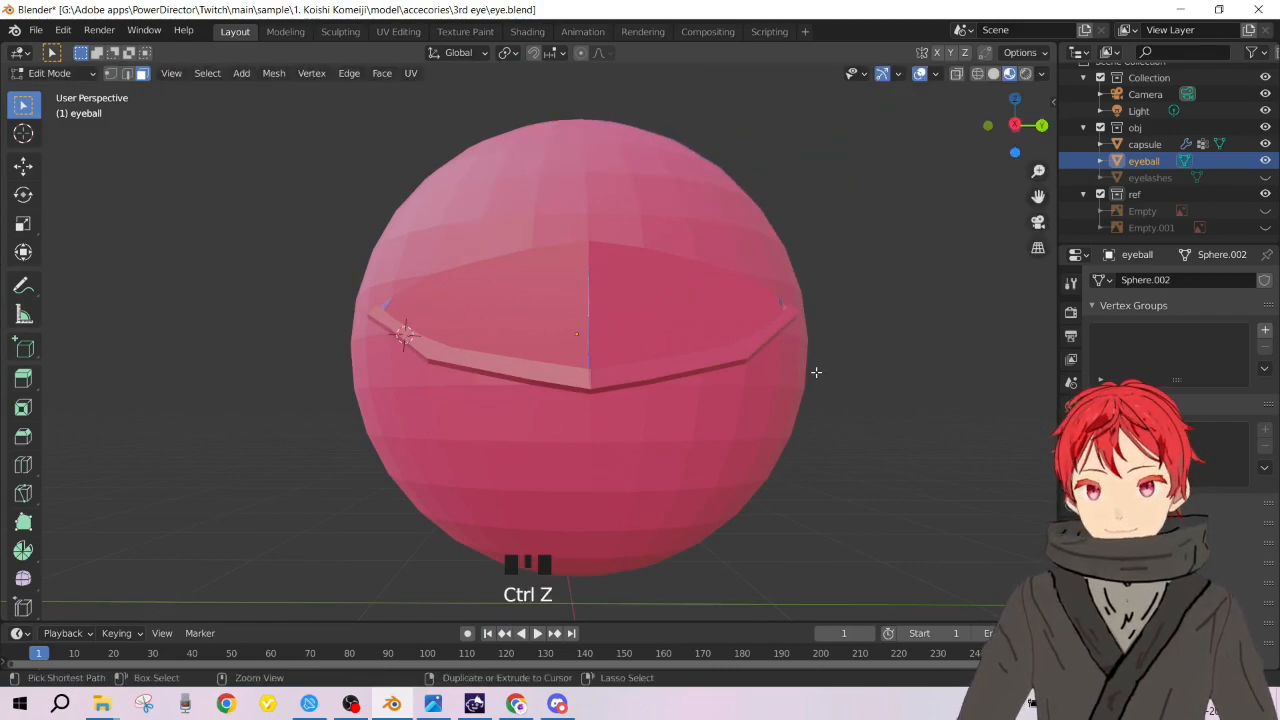
key("Tab")
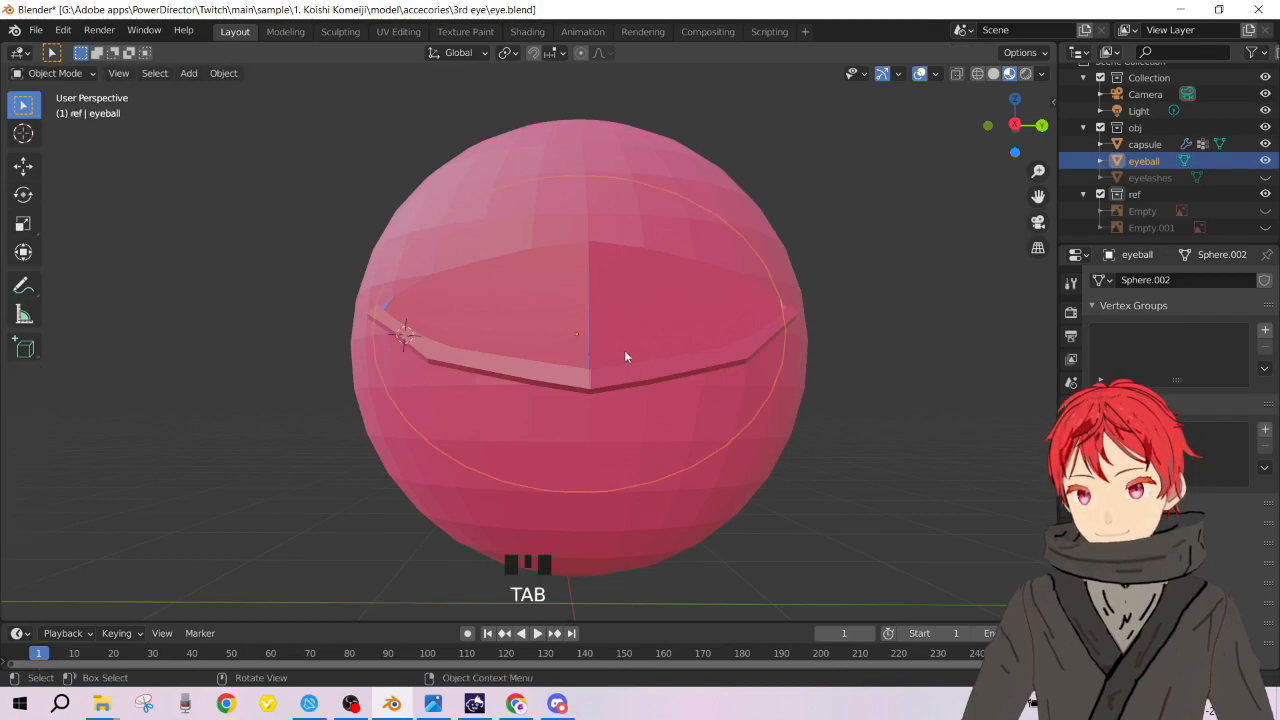
Step: Switch to the capsule in Edit Mode and try selecting faces around the outer corner of the eye opening
scroll(587, 333, "up", 3)
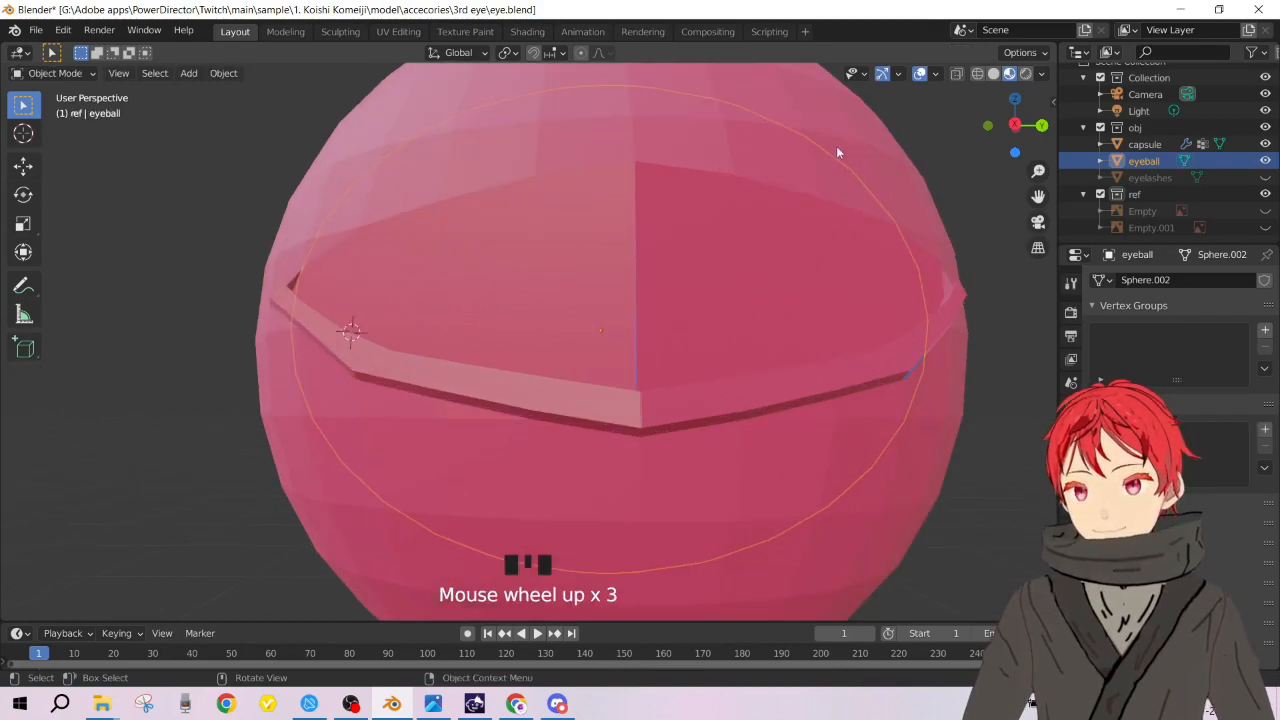
left_click(886, 176)
key("Tab")
middle_click_drag(663, 360, 807, 361)
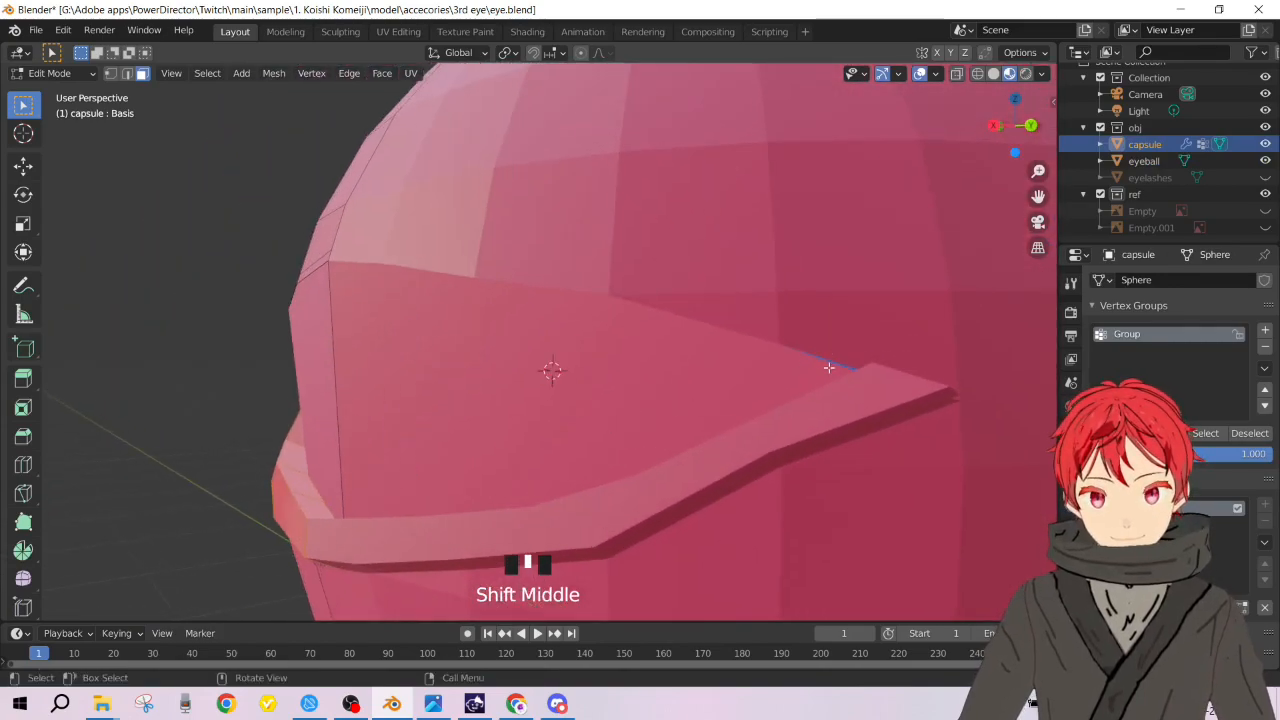
left_click(829, 367)
middle_click_drag(707, 368, 590, 310)
scroll(540, 210, "up", 3)
scroll(540, 213, "down", 2)
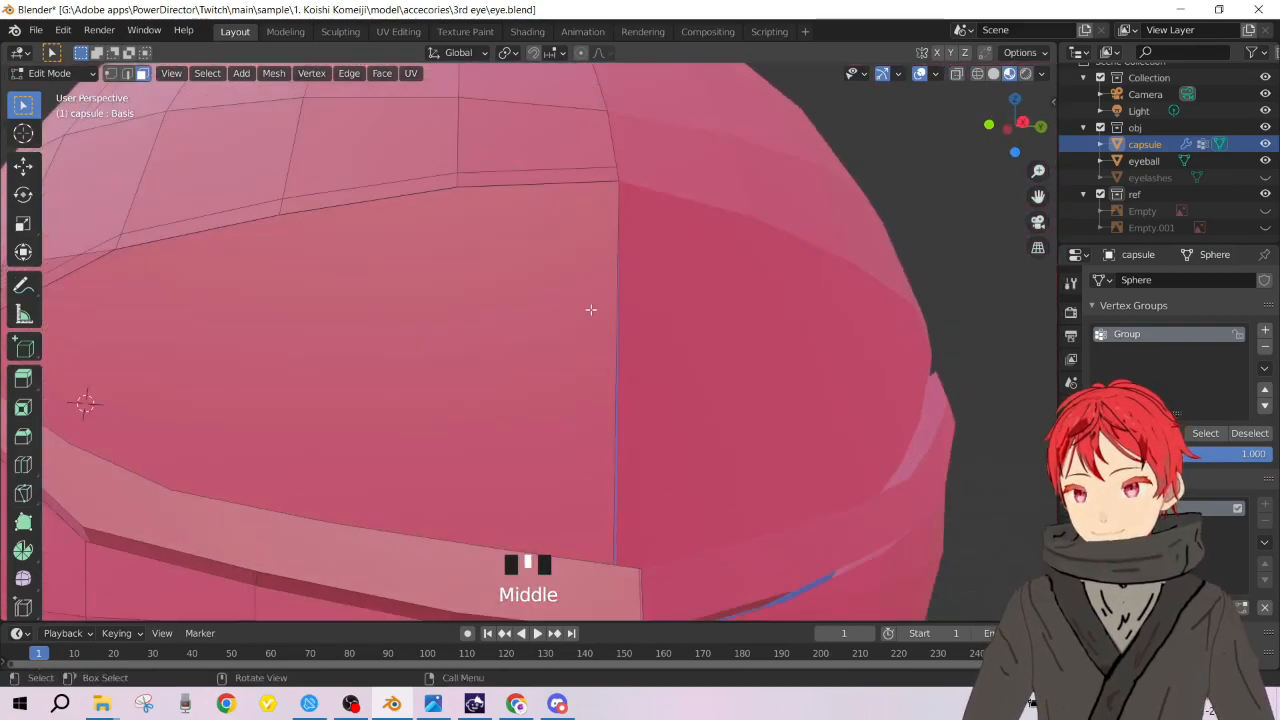
Step: Try to edge-slide the vertical centre edge of the eye opening in edge selection mode
left_click(613, 366)
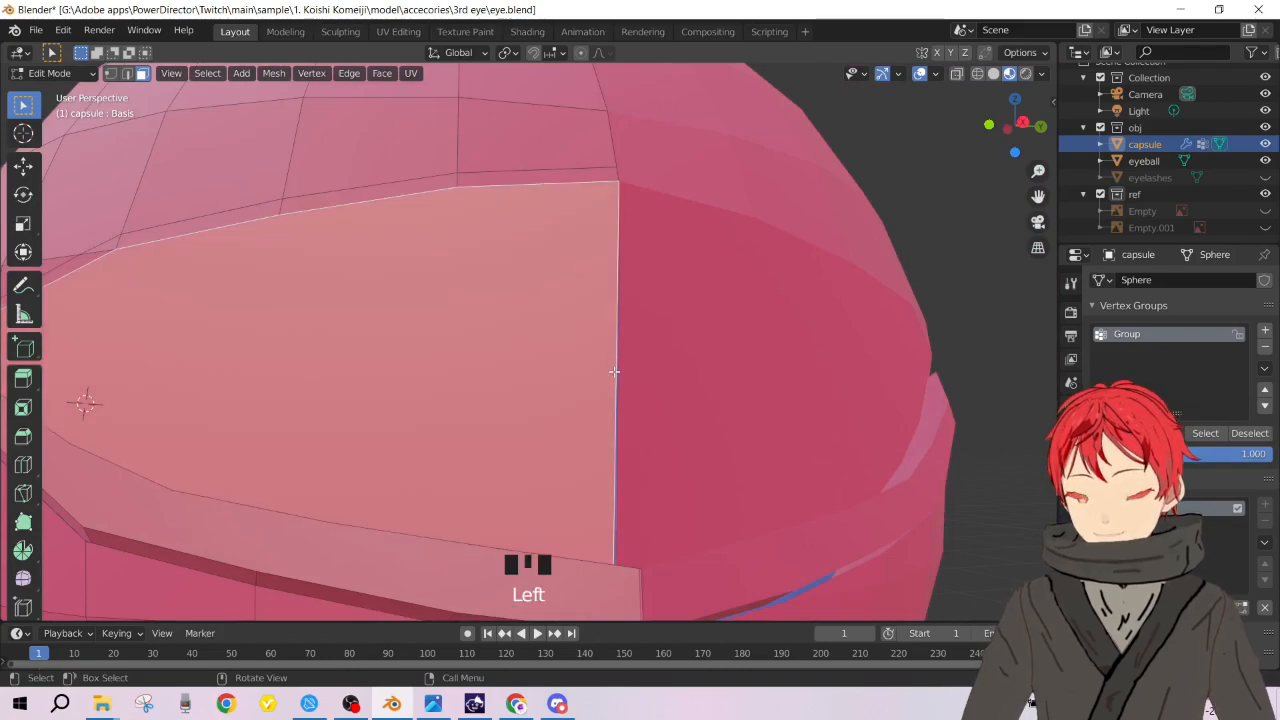
key("2")
left_click(613, 483)
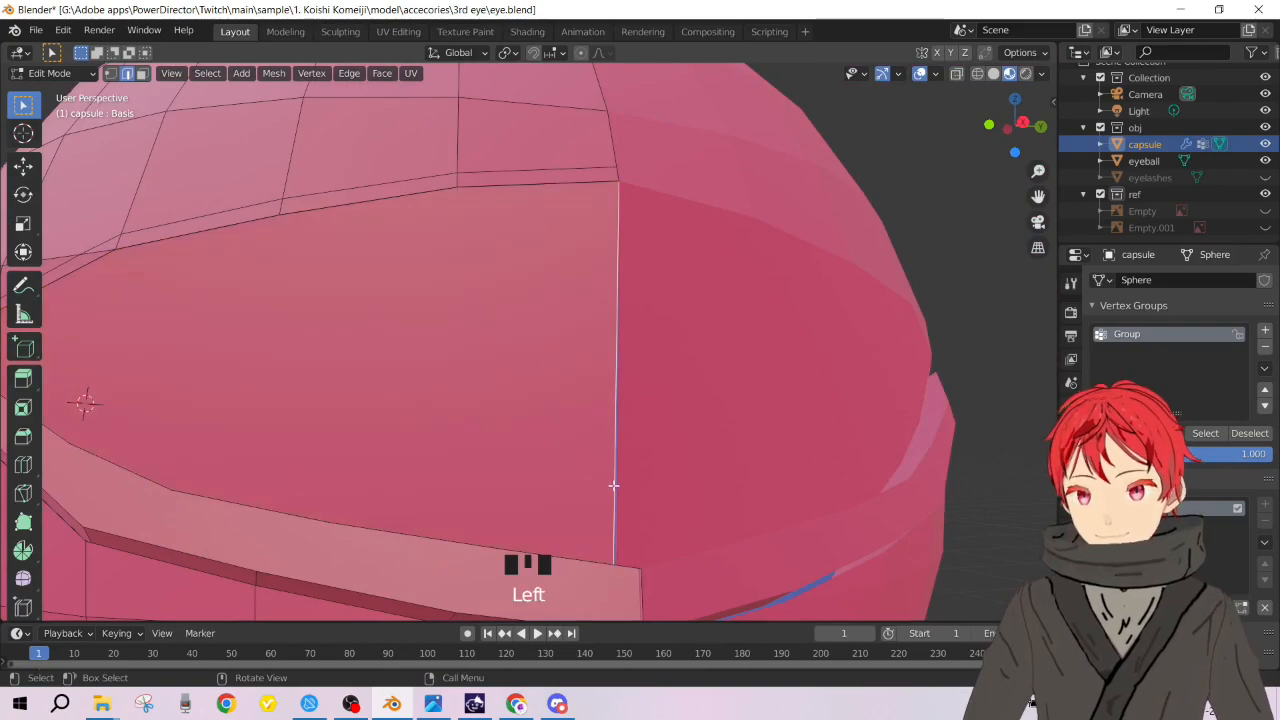
key("g")
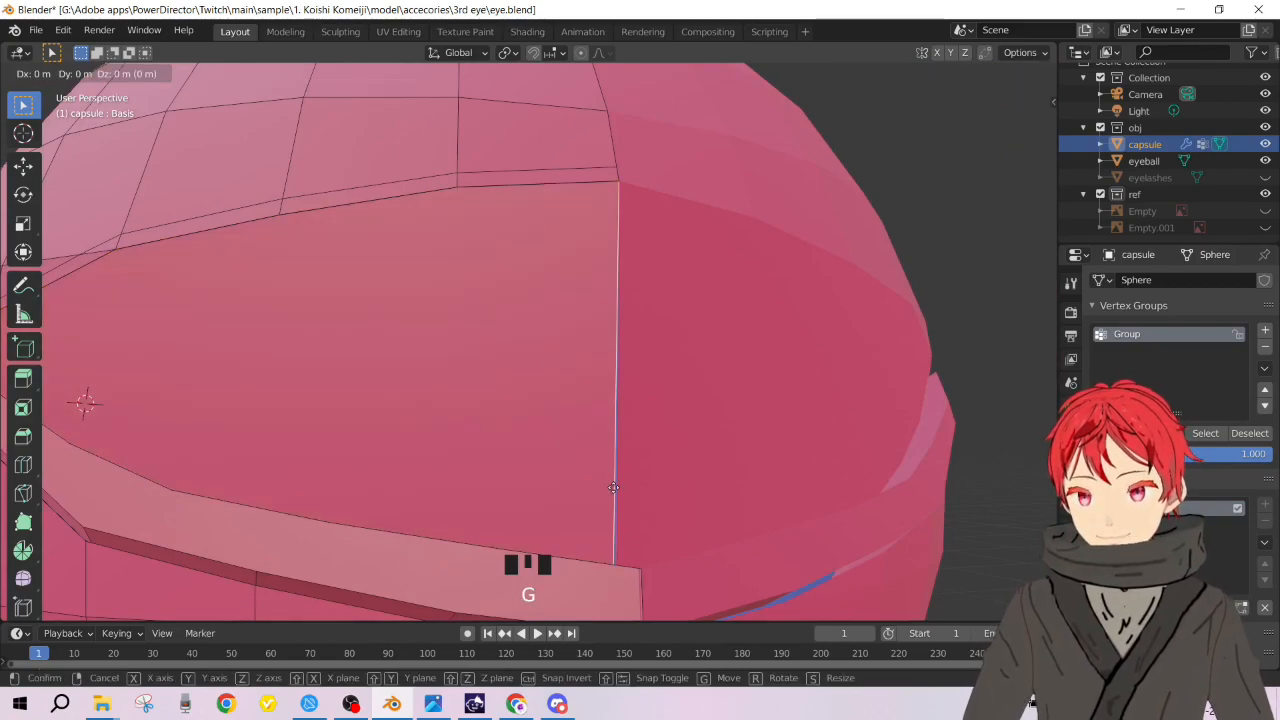
key("g")
left_click(613, 487)
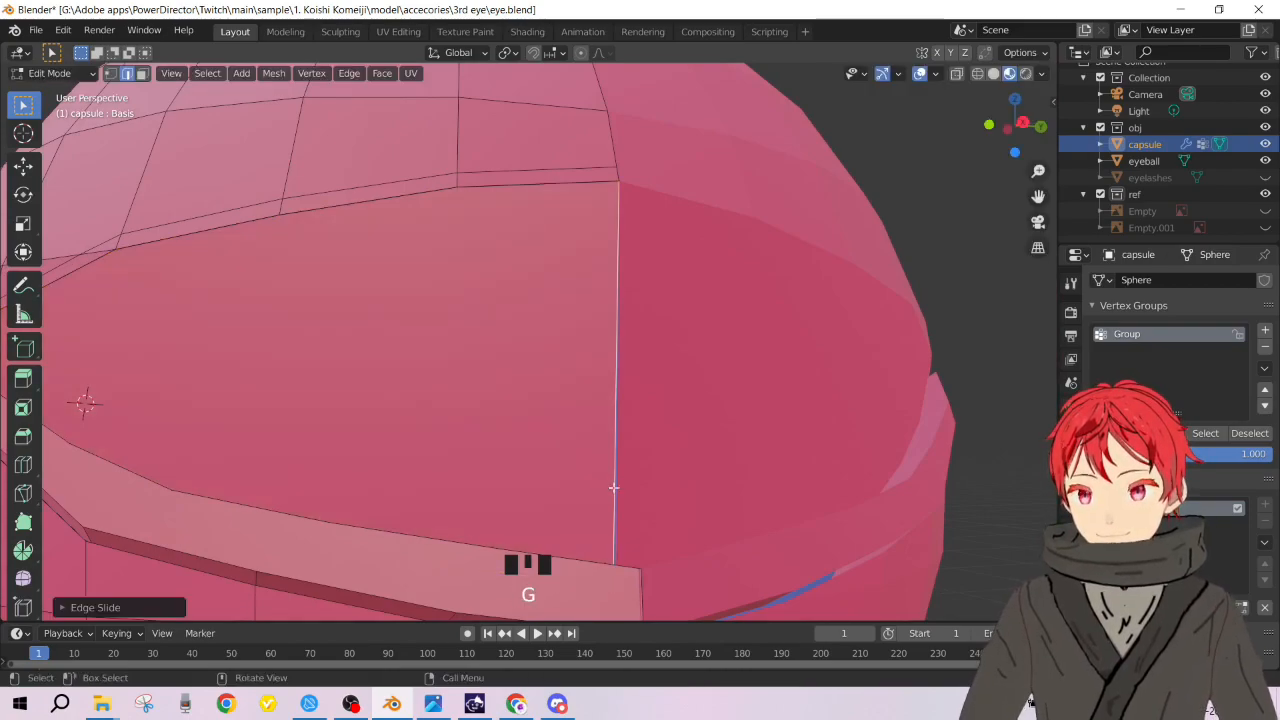
Step: Try to fill the small gap at the outer corner of the eye opening from its edge, and undo it
middle_click_drag(580, 277, 600, 249)
scroll(627, 157, "up", 4)
middle_click_drag(627, 157, 573, 399, "shift")
scroll(597, 338, "down", 7)
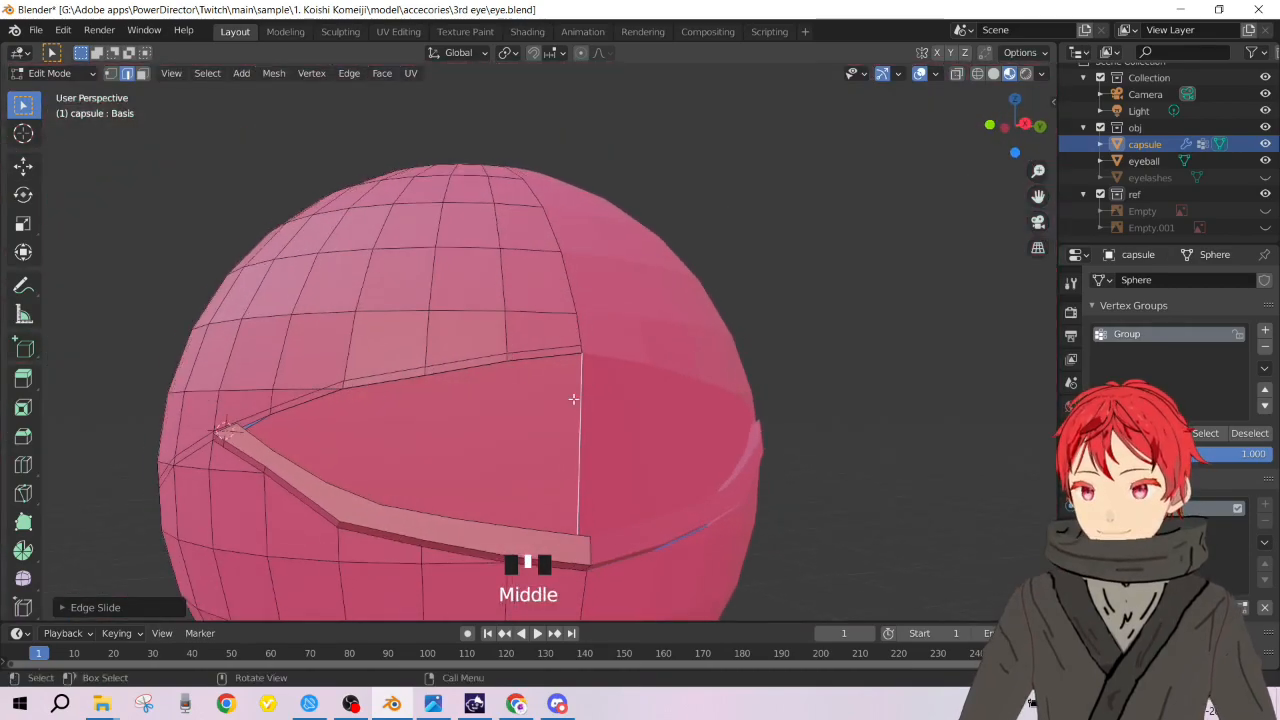
scroll(573, 399, "up", 2)
middle_click_drag(260, 390, 118, 414)
left_click(172, 495)
key("f")
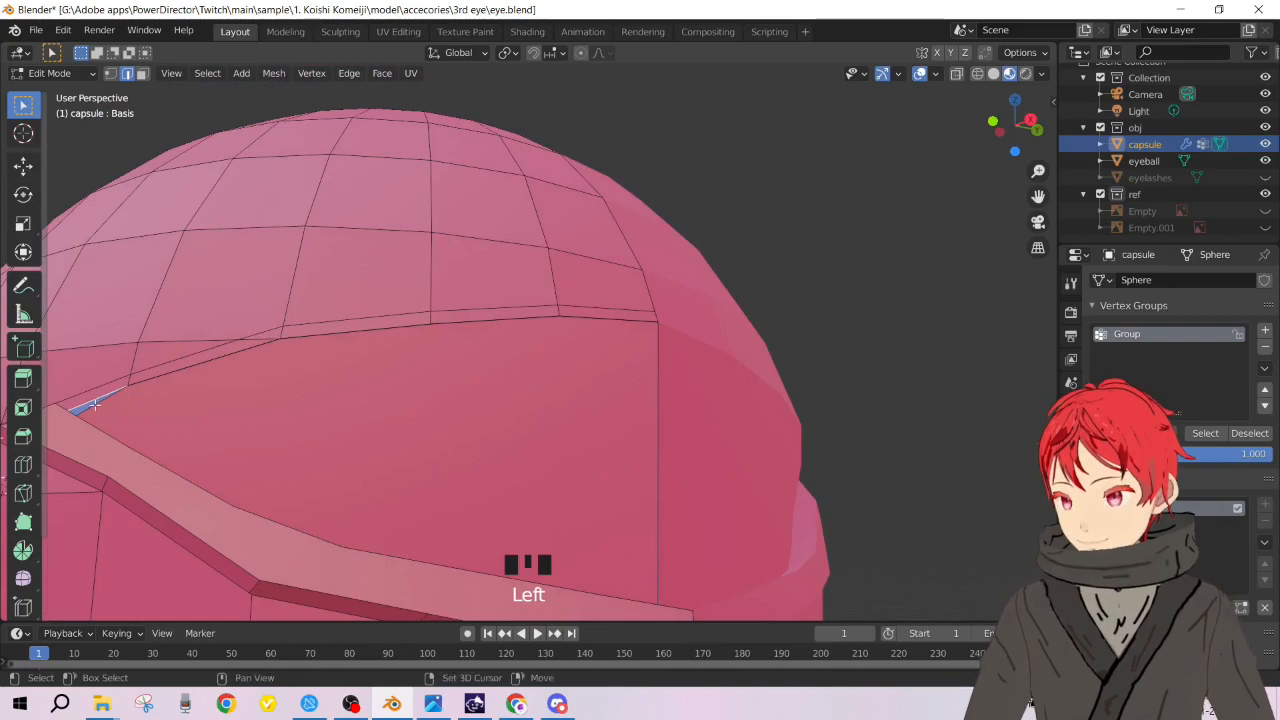
middle_click_drag(94, 406, 196, 393)
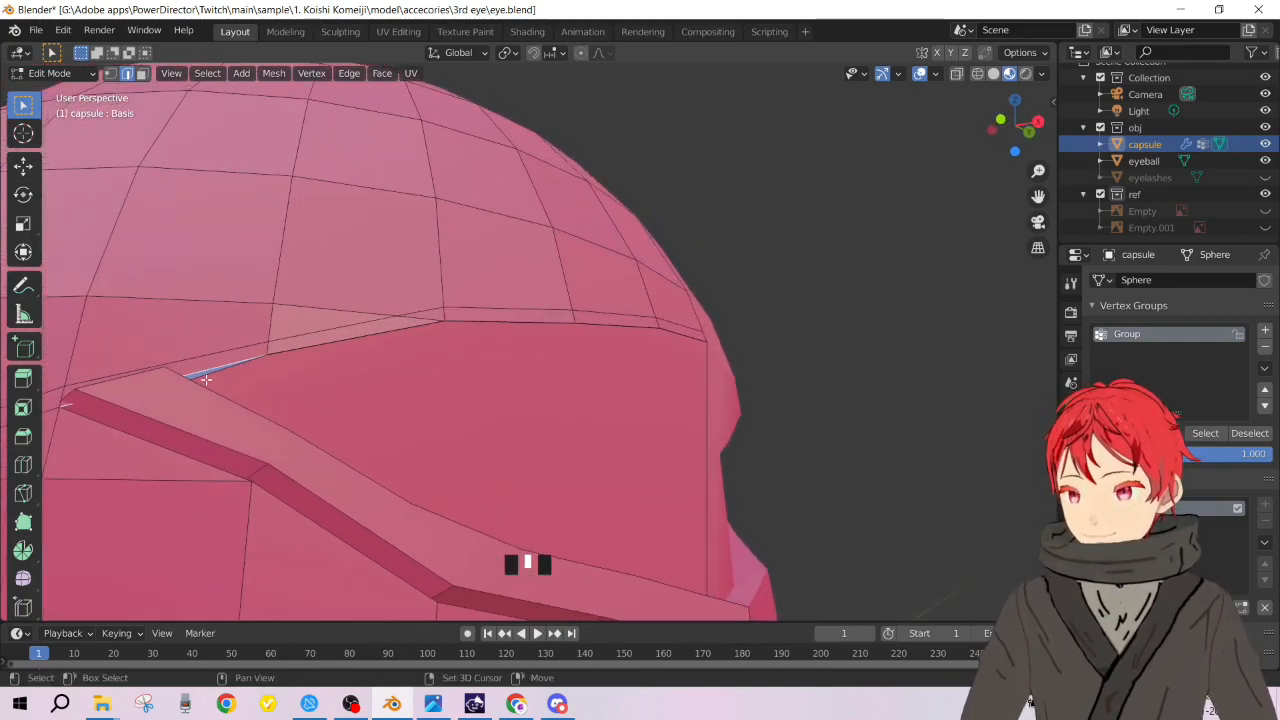
left_click(849, 423)
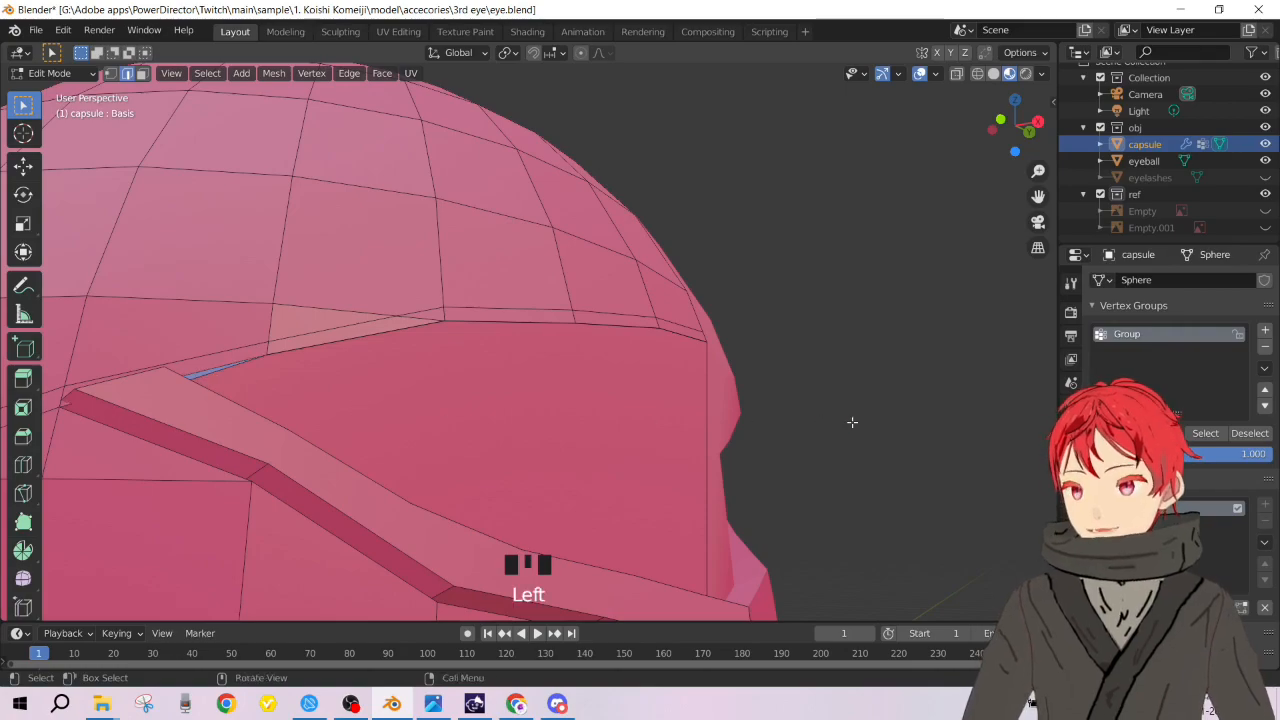
key("ctrl+z")
key("ctrl+z")
key("ctrl+z")
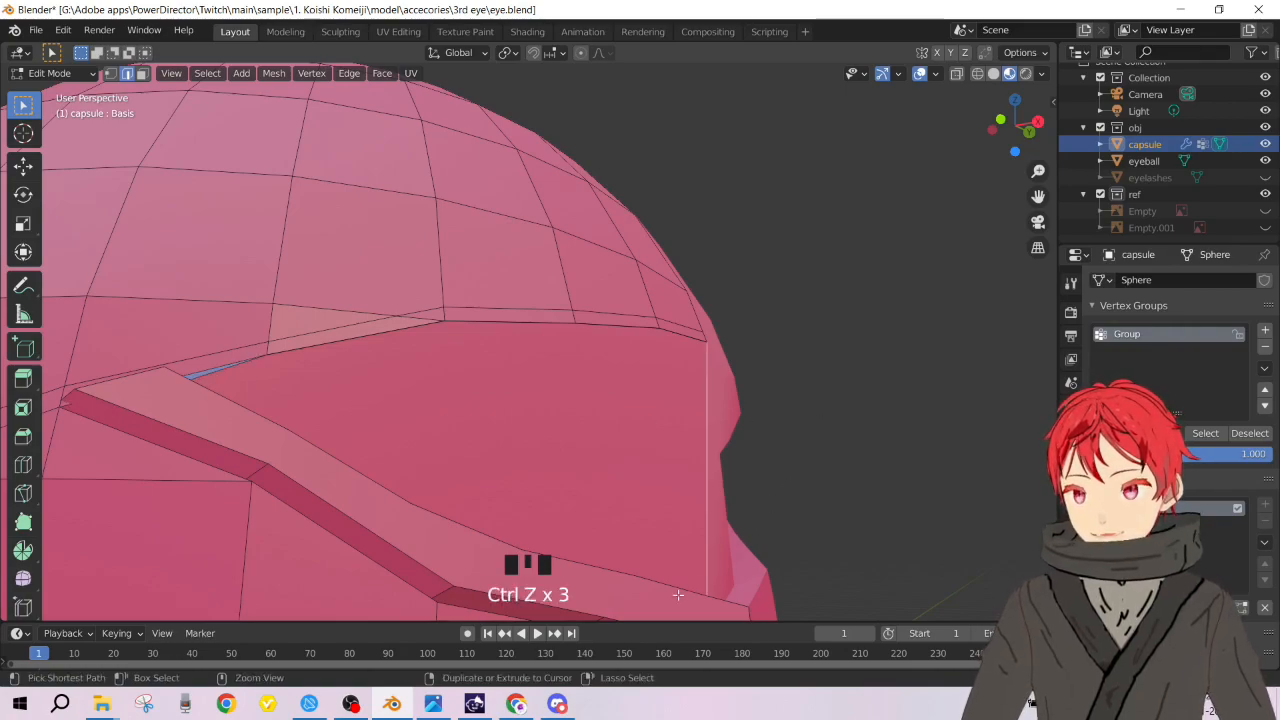
Step: Select the lower-lid ridge through its vertex group and check the selection from the front and side
left_click(1193, 436)
middle_click_drag(606, 417, 440, 423)
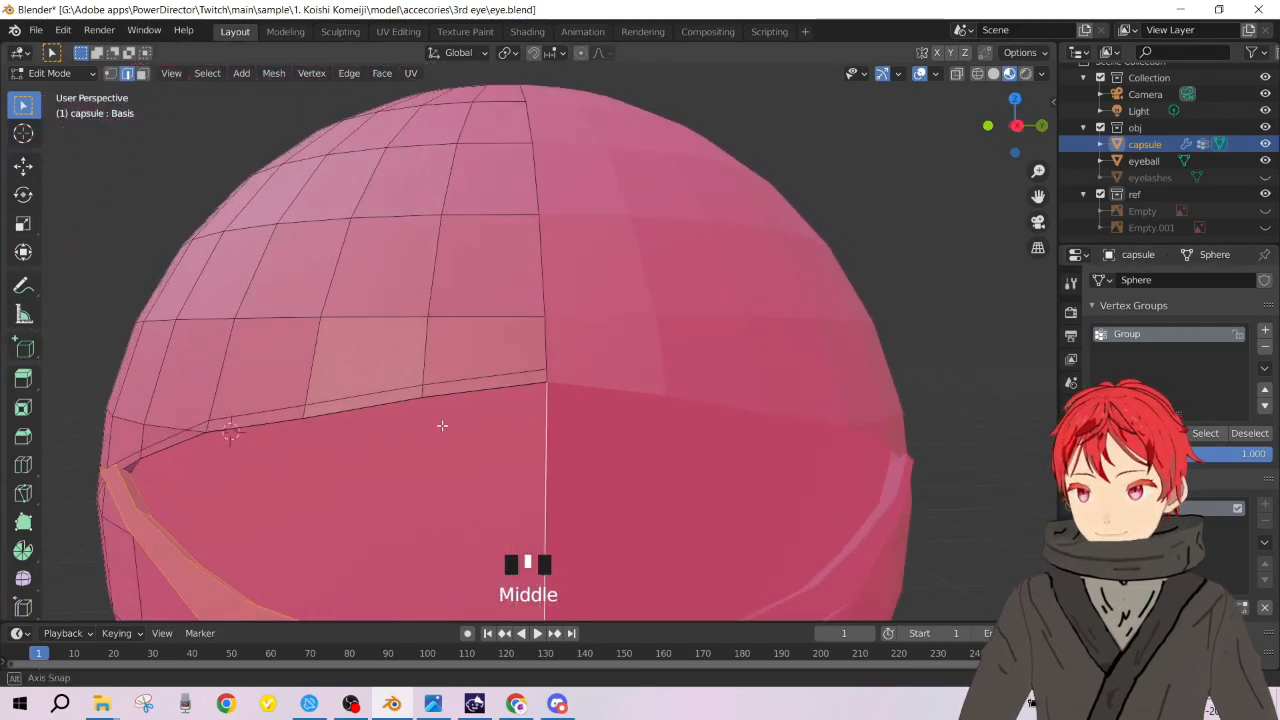
scroll(457, 426, "down", 3)
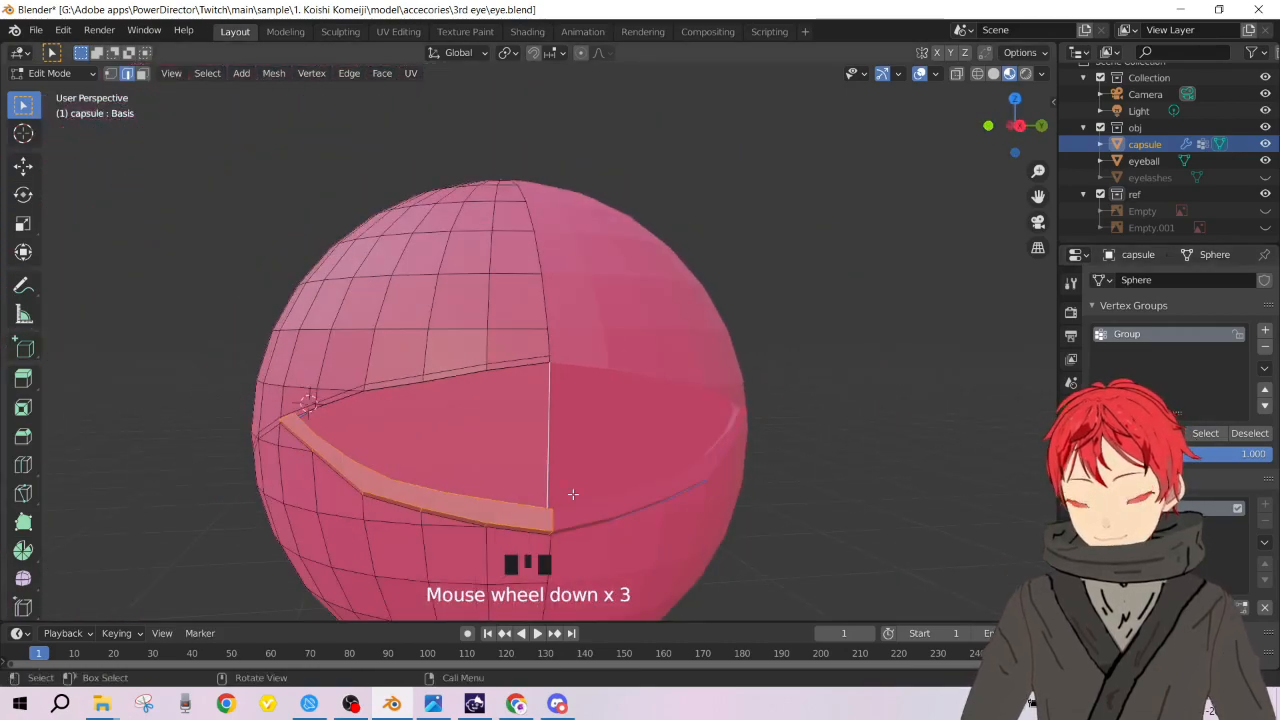
scroll(571, 429, "down", 5)
middle_click_drag(569, 491, 589, 447)
scroll(589, 447, "up", 6)
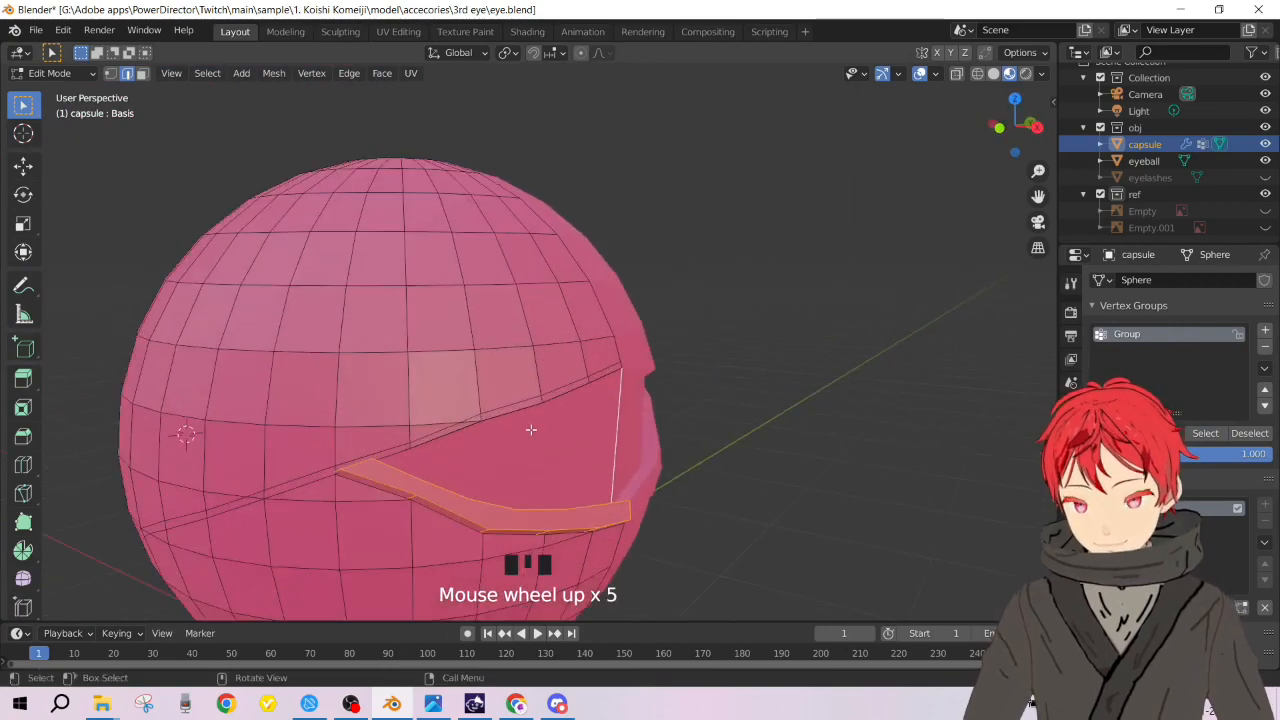
scroll(531, 429, "down", 3)
scroll(531, 429, "down", 2)
scroll(596, 496, "up", 4)
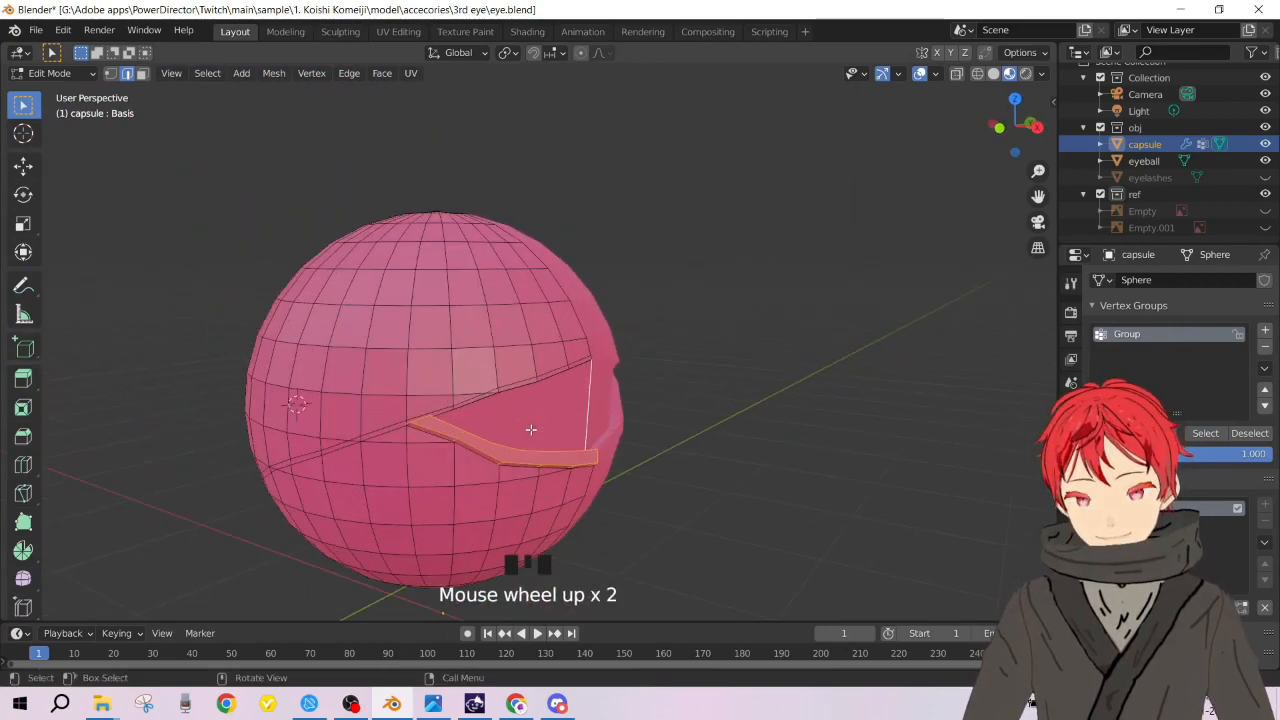
Step: Undo the recent edits back through the eyeball move and the vertex group to the lower-lid ridge selection in Edit Mode
key("ctrl+z")
key("ctrl+z")
key("ctrl+z")
key("ctrl+z")
key("ctrl+z")
key("ctrl+z")
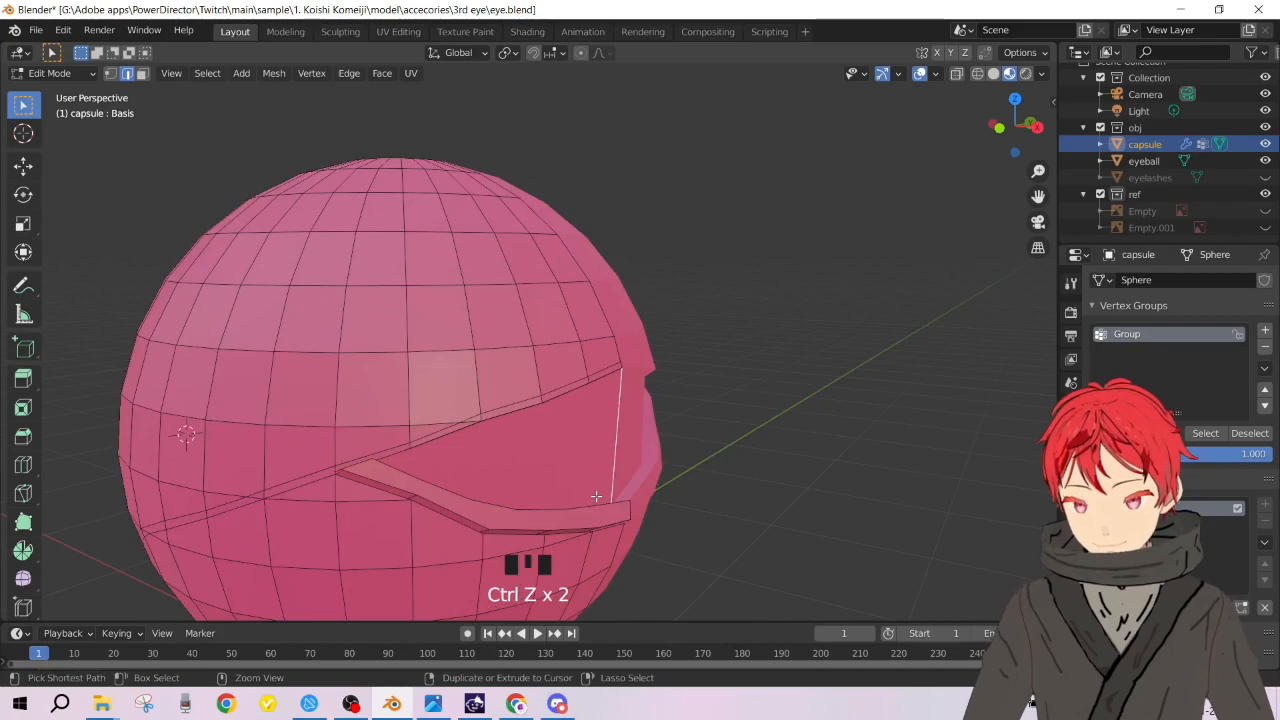
key("ctrl+z")
key("ctrl+z")
key("ctrl+z")
key("ctrl+z")
key("ctrl+z")
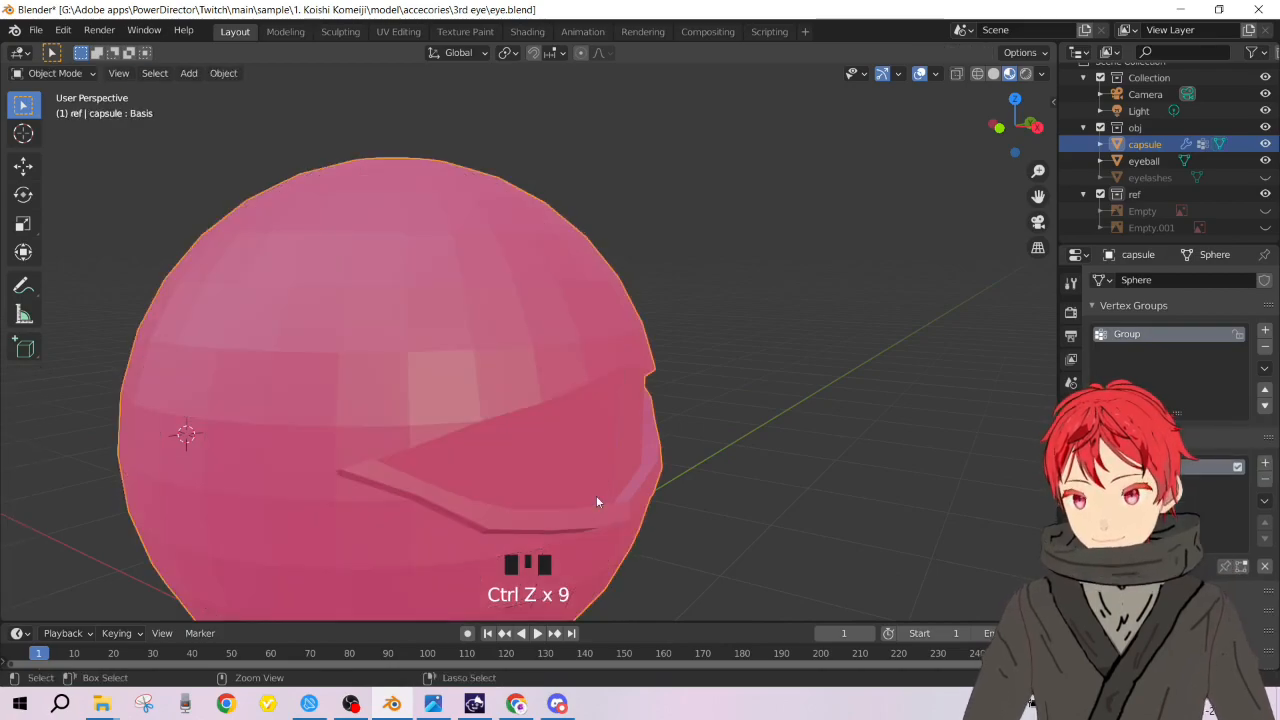
key("ctrl+z")
key("ctrl+z")
key("ctrl+z")
key("ctrl+z")
key("ctrl+z")
key("ctrl+z")
key("ctrl+z")
key("ctrl+z")
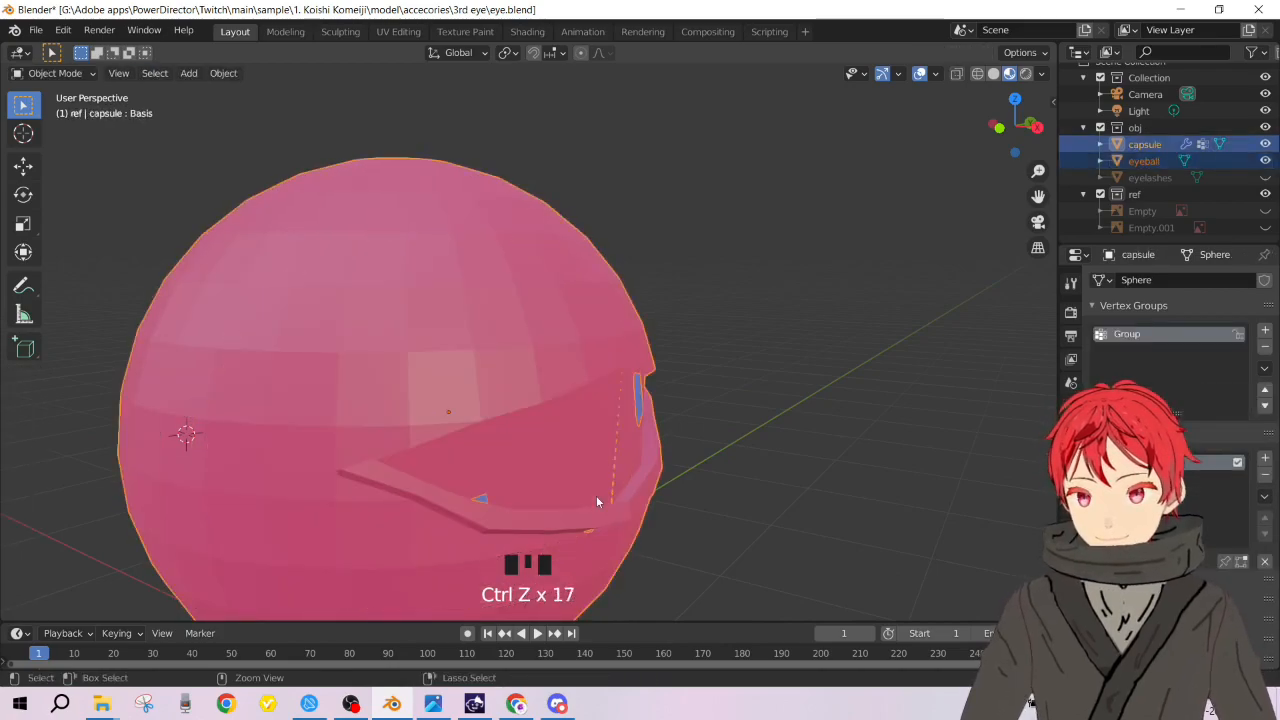
key("ctrl+z")
key("ctrl+z")
key("ctrl+z")
key("ctrl+z")
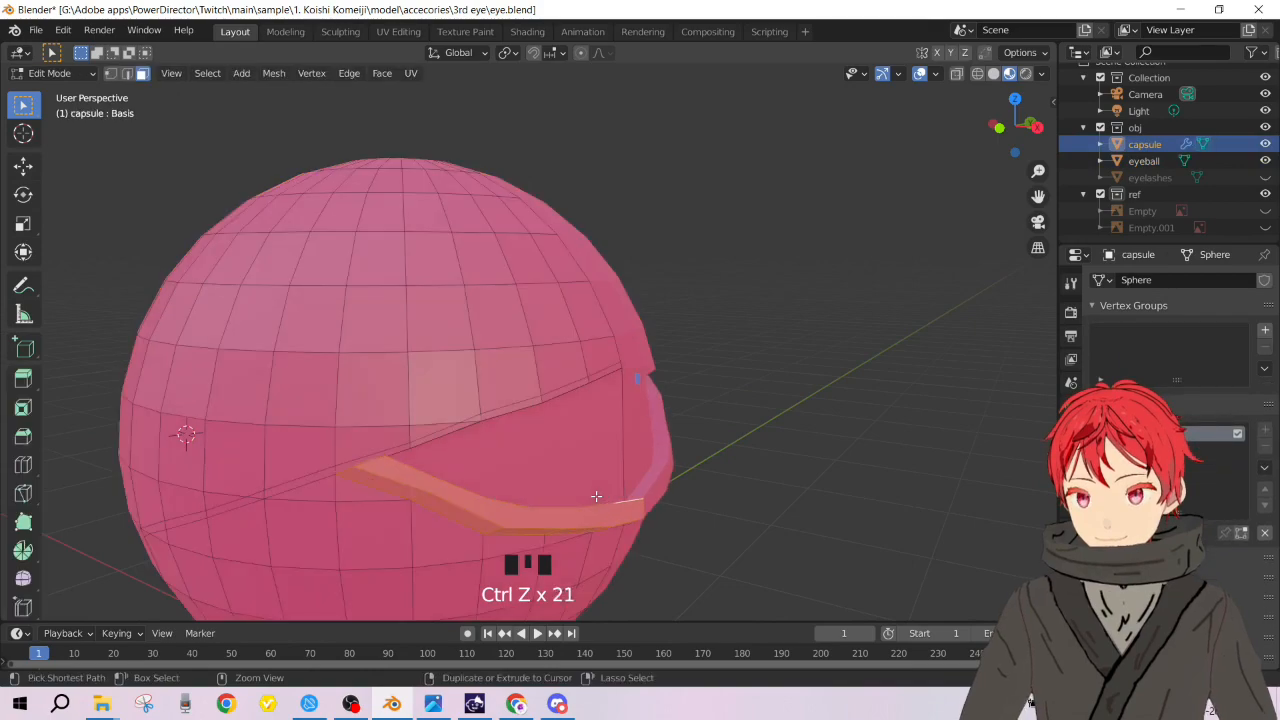
key("ctrl+z")
Step: Undo further through the individual face selections along the lower-lid ridge
middle_click_drag(596, 496, 477, 468)
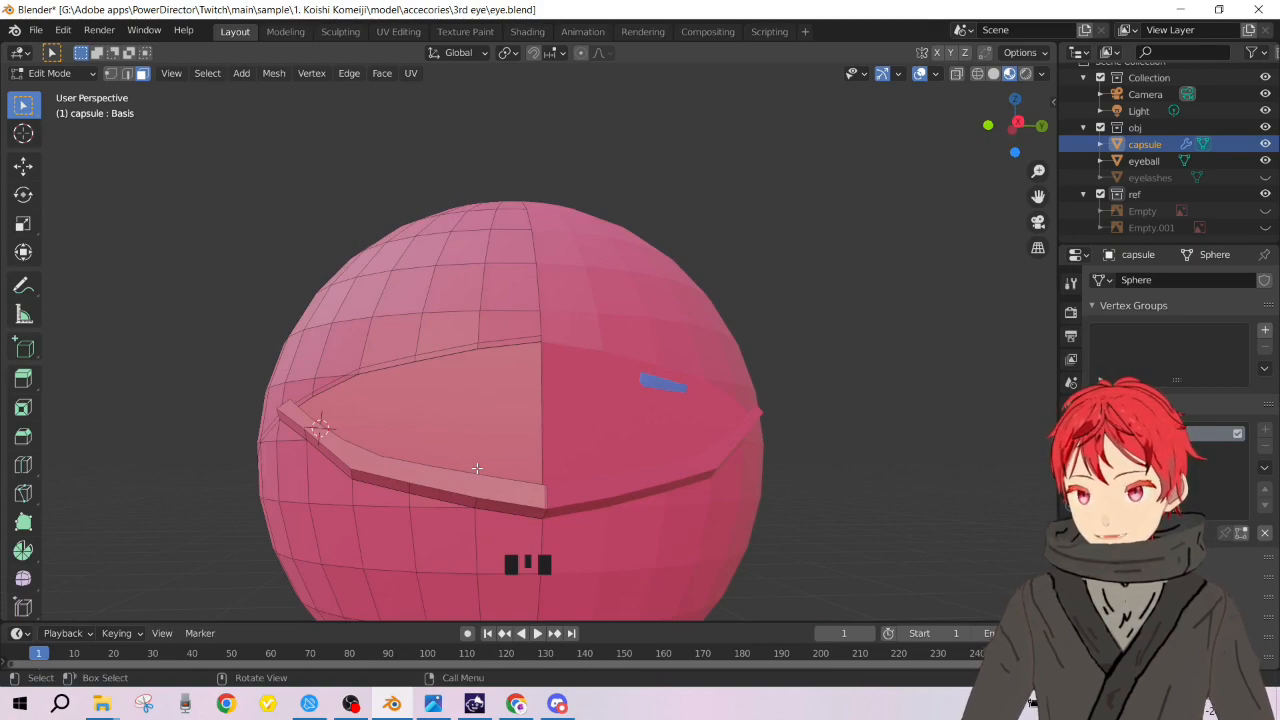
key("ctrl+z")
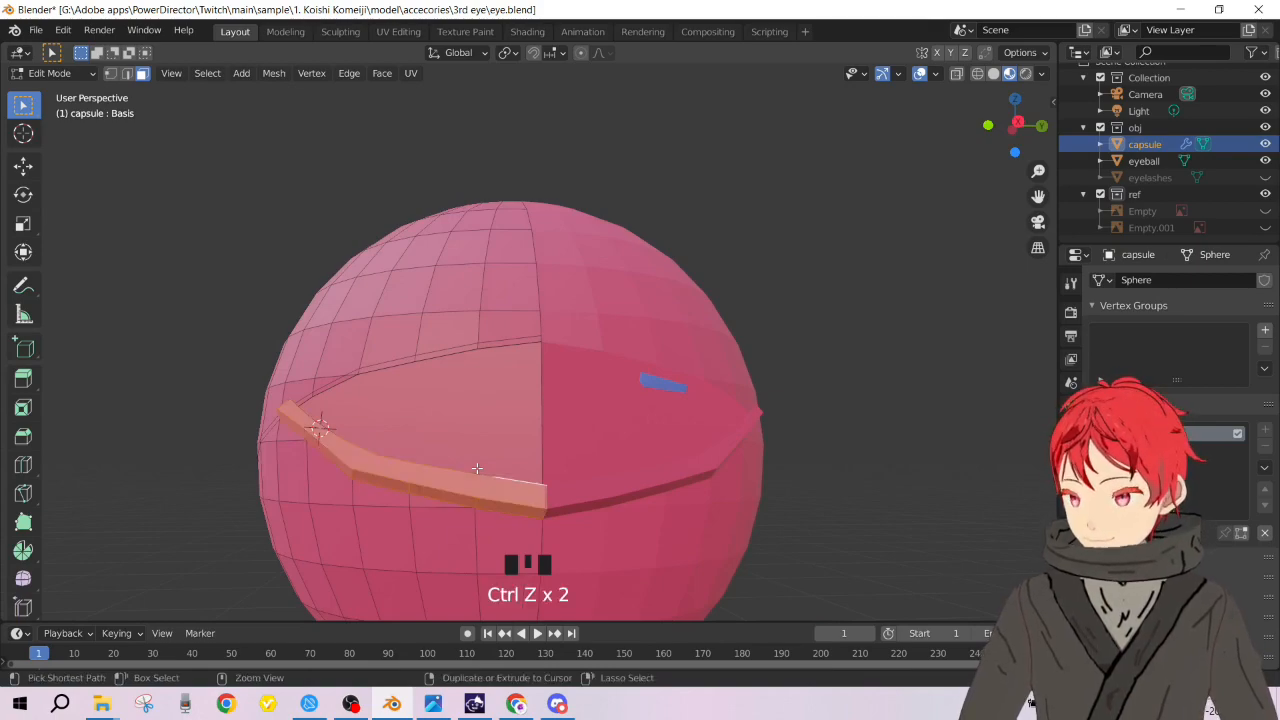
key("ctrl+z")
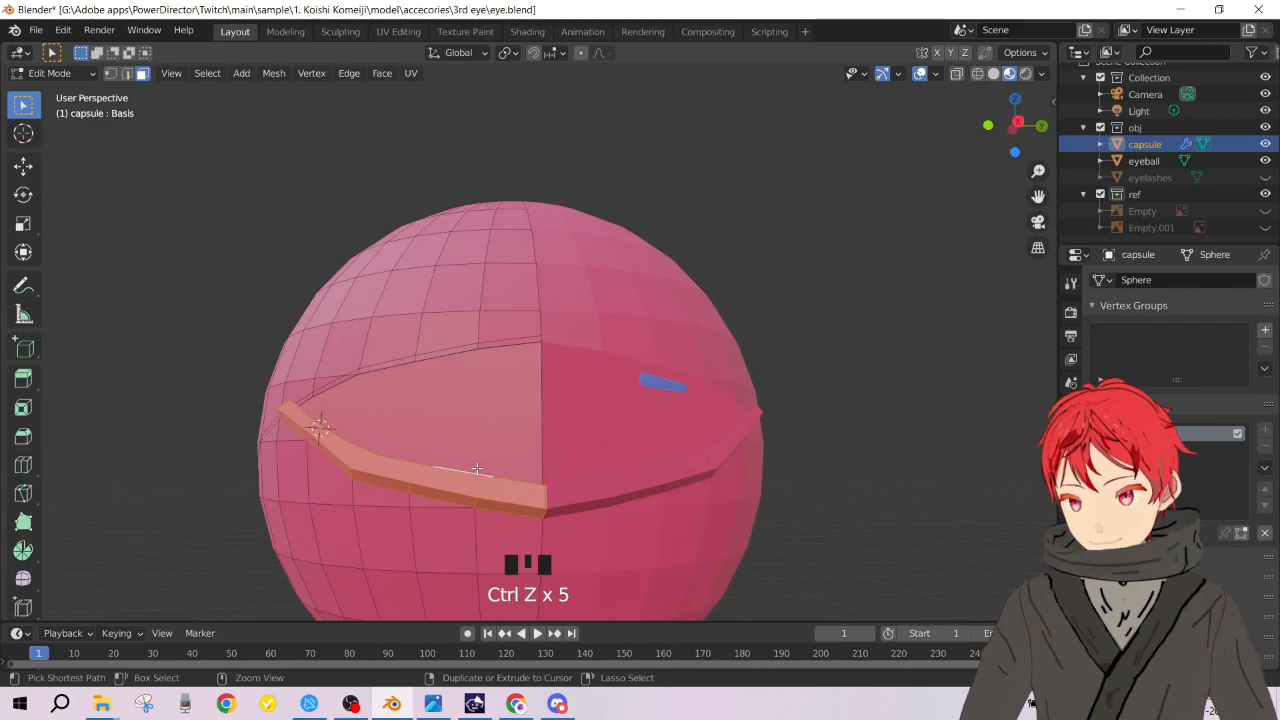
key("ctrl+z")
key("ctrl+z")
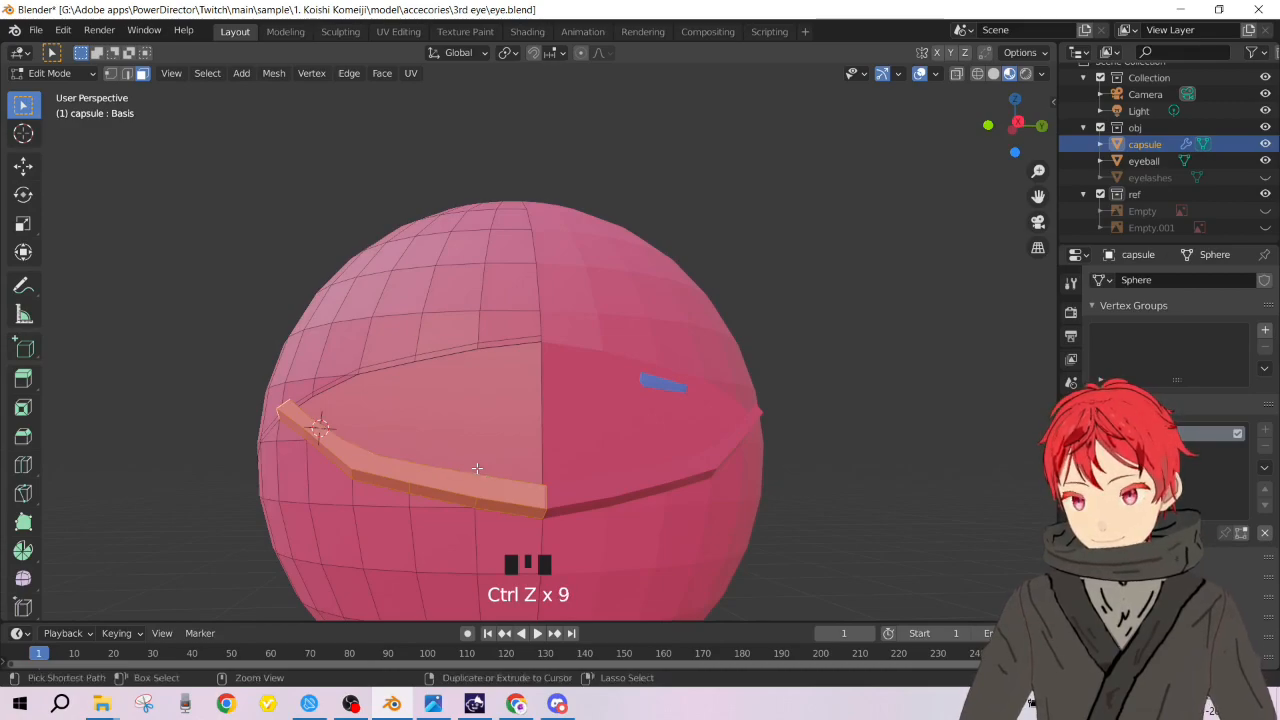
Step: Try to delete the selected faces of the lower-lid ridge, and undo the deletion
middle_click_drag(462, 468, 459, 482)
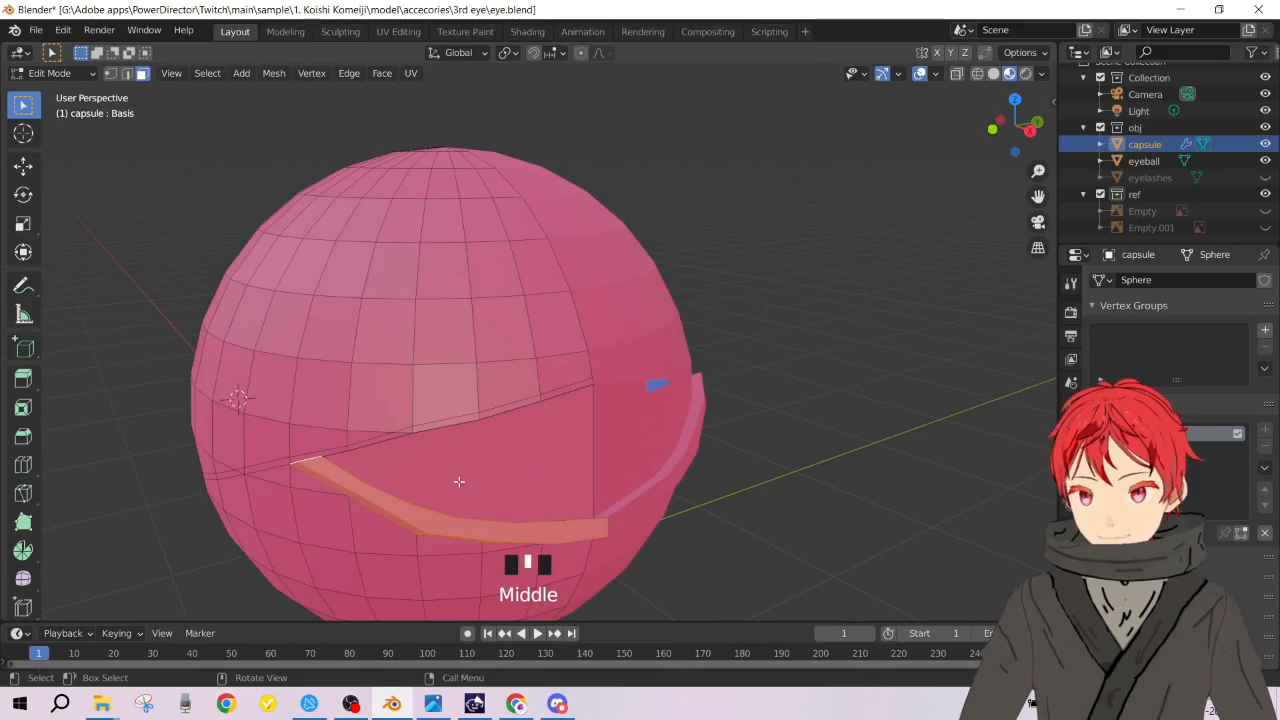
key("Delete")
left_click(480, 485)
middle_click_drag(473, 485, 486, 451)
key("ctrl+z")
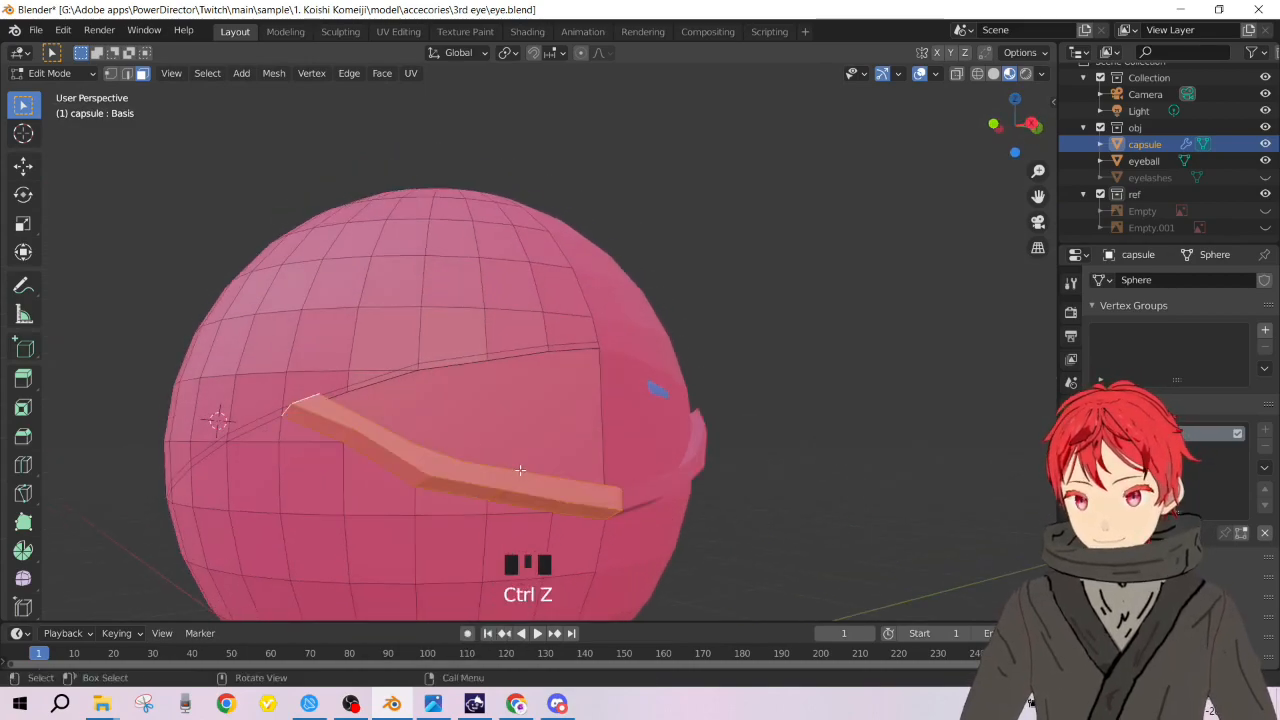
Step: Undo several more earlier edits on the capsule's lower-lid ridge
key("ctrl+z")
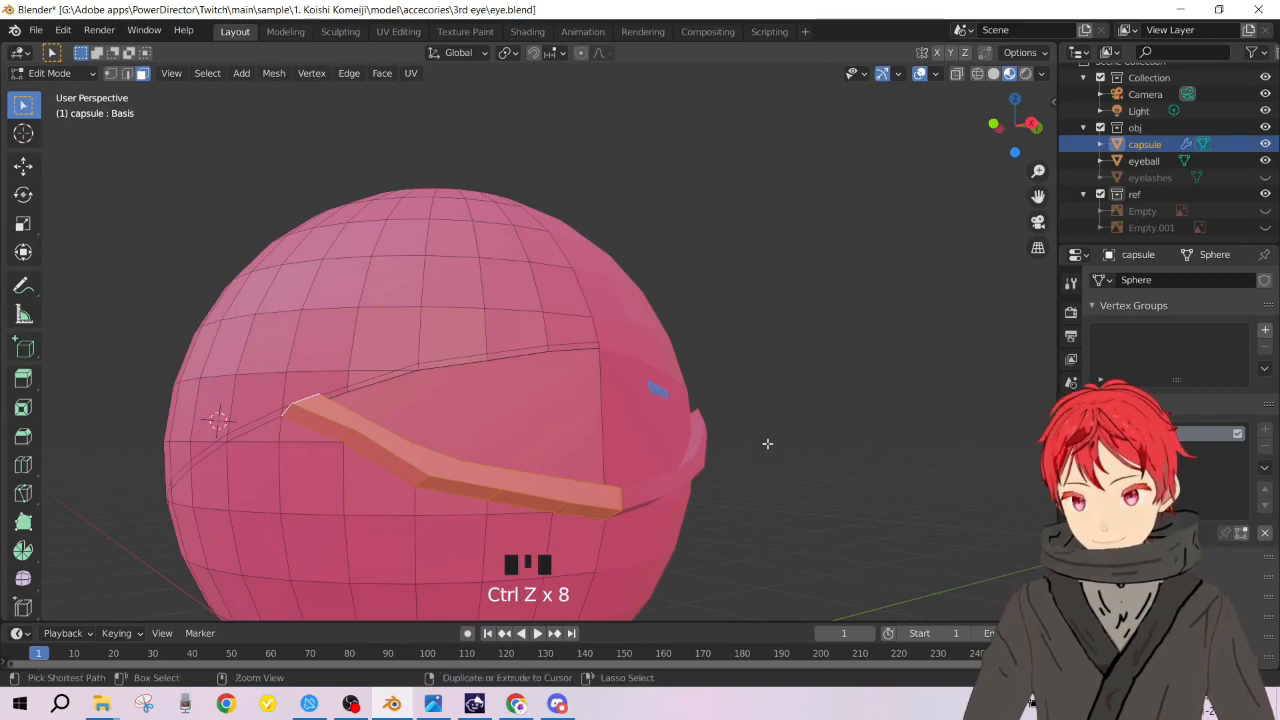
key("ctrl+z")
key("ctrl+z")
key("ctrl+z")
key("ctrl+z")
key("ctrl+z")
Step: Select only the long front face of the lower-lid ridge
middle_click_drag(715, 470, 644, 531)
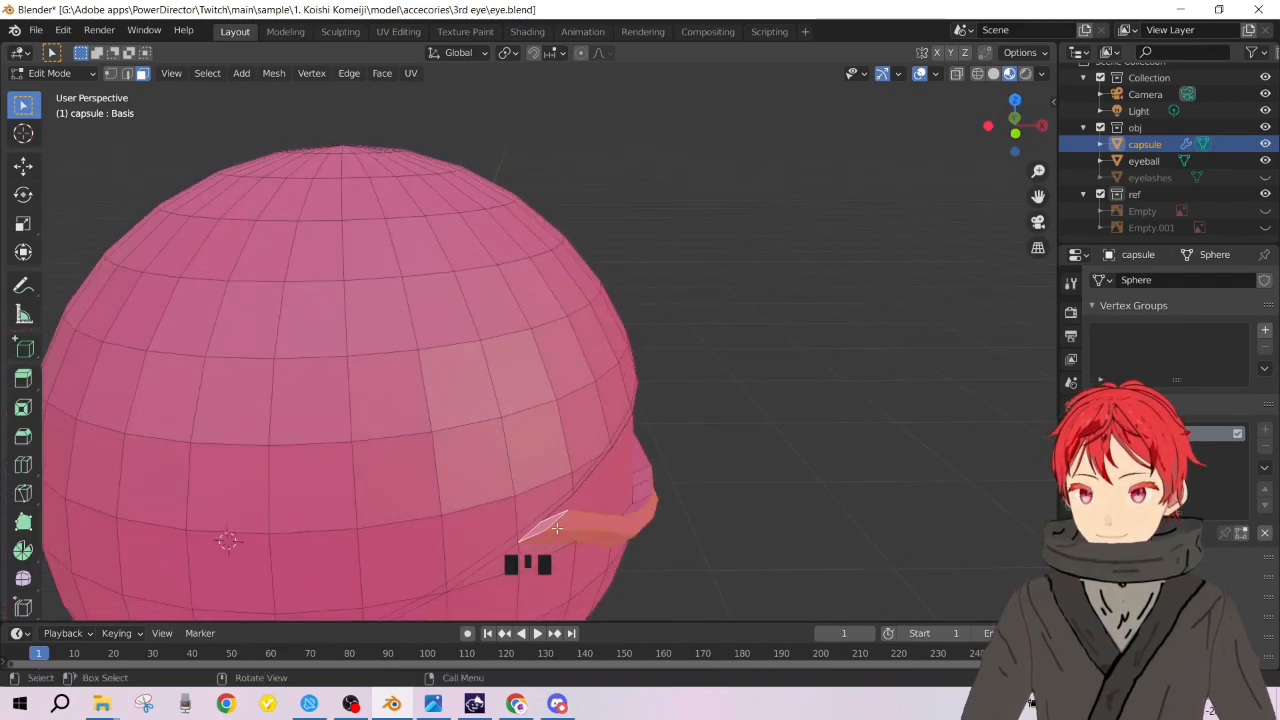
middle_click_drag(615, 505, 592, 472)
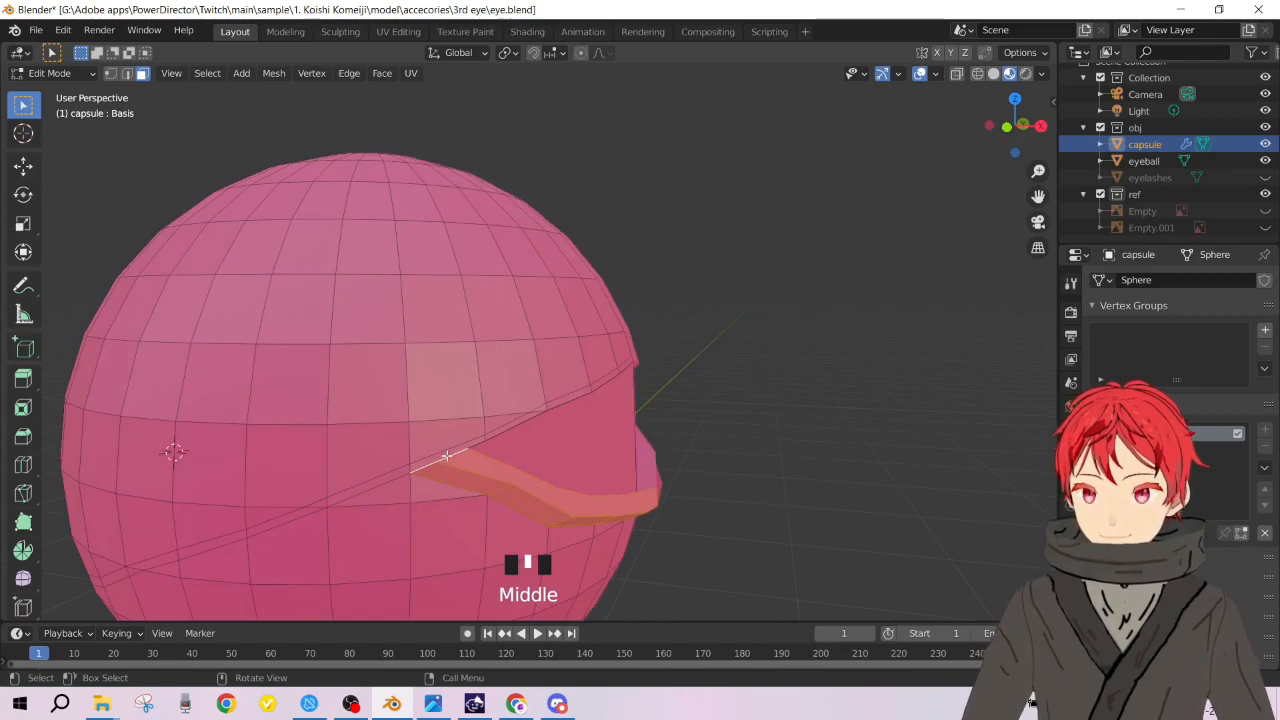
middle_click_drag(488, 473, 566, 562)
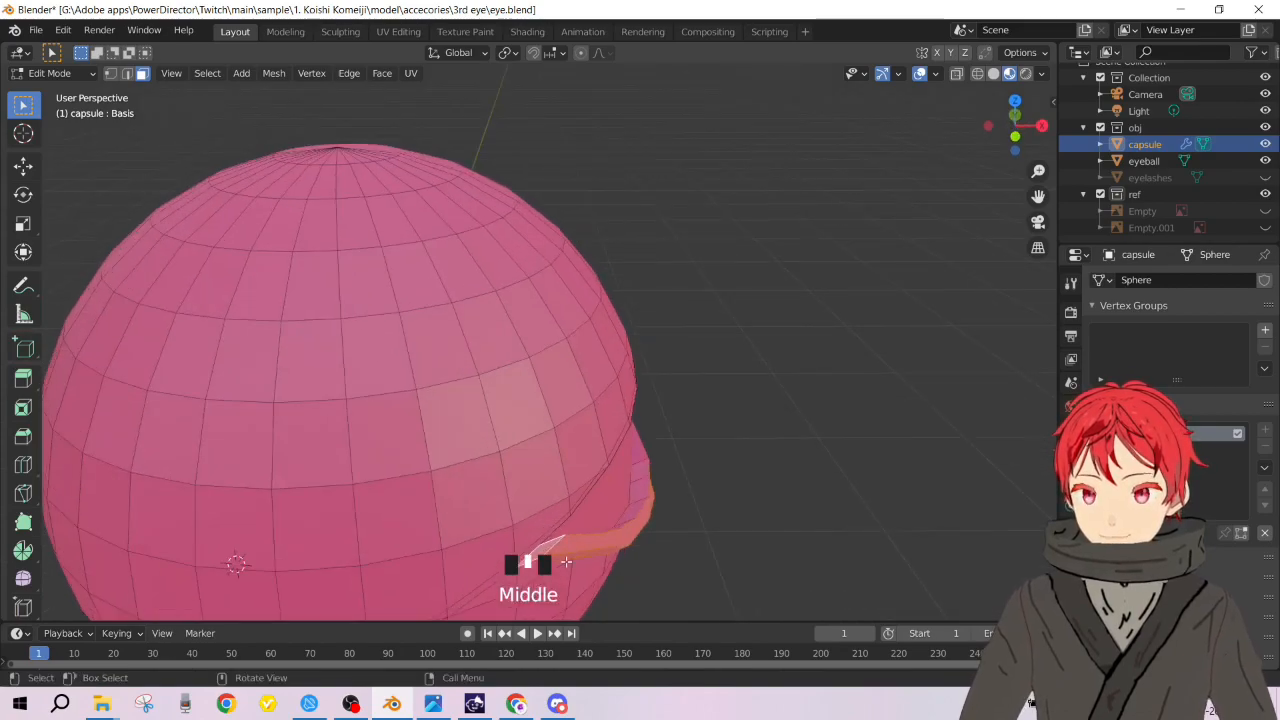
left_click(549, 550, "alt")
middle_click(572, 521, "alt")
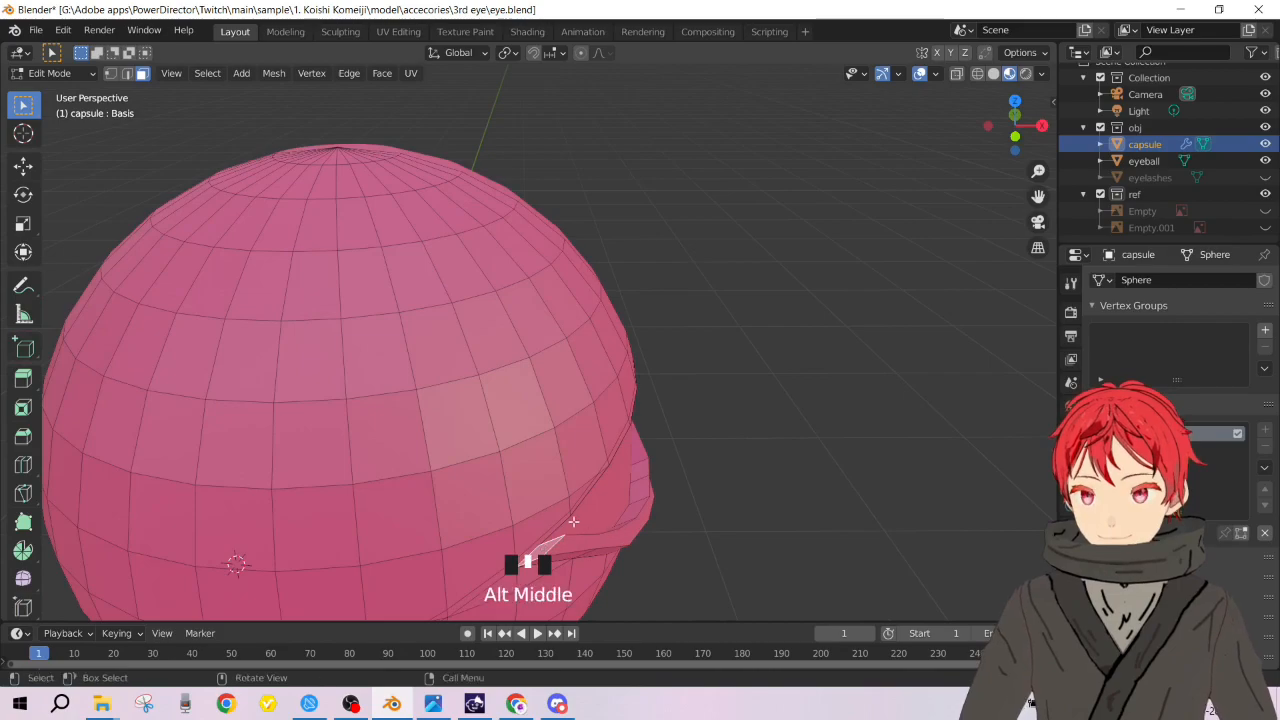
middle_click_drag(690, 463, 548, 482)
left_click(535, 505)
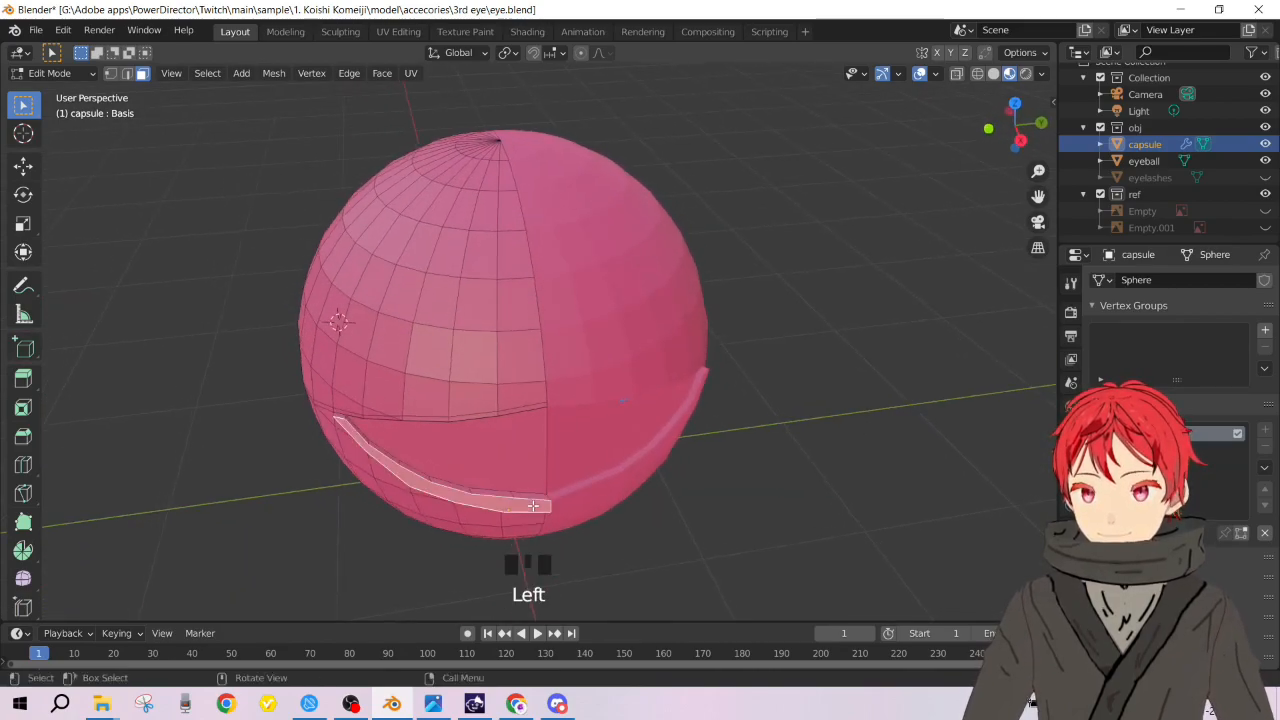
Step: Try to delete the front face of the lower-lid ridge, and undo the deletion
key("Delete")
left_click(533, 504)
middle_click_drag(540, 478, 589, 444)
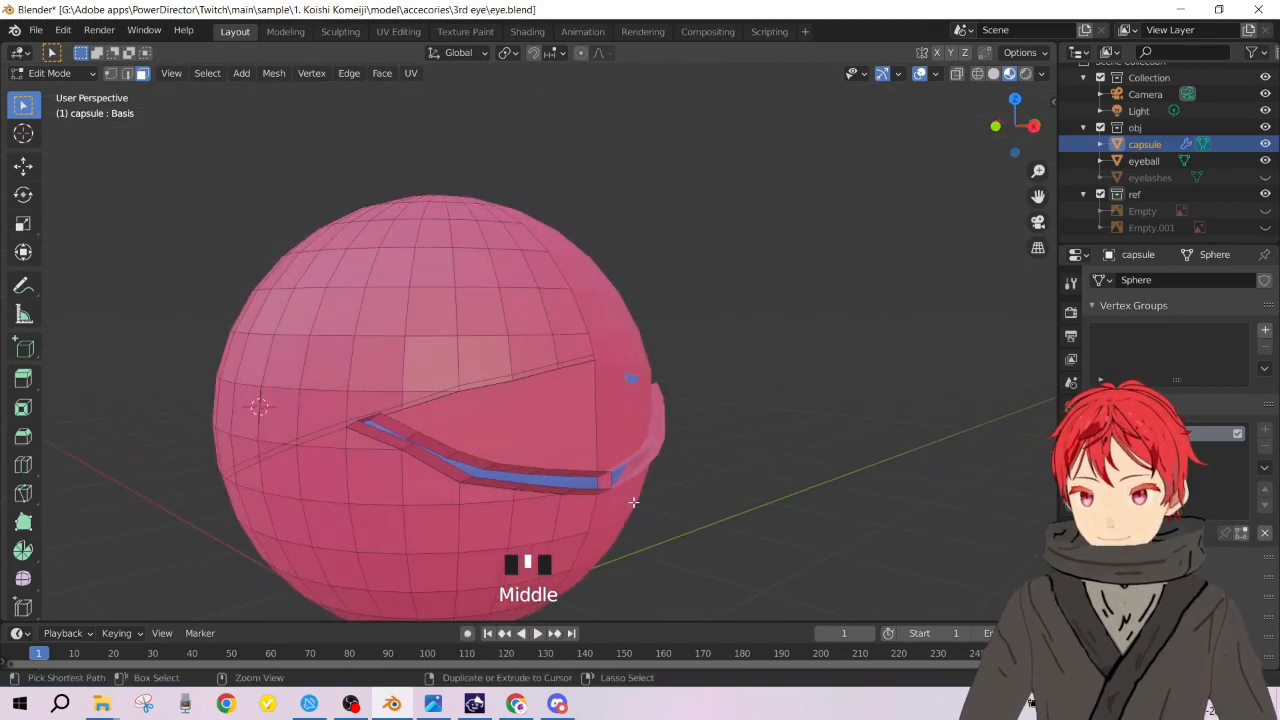
key("ctrl+z")
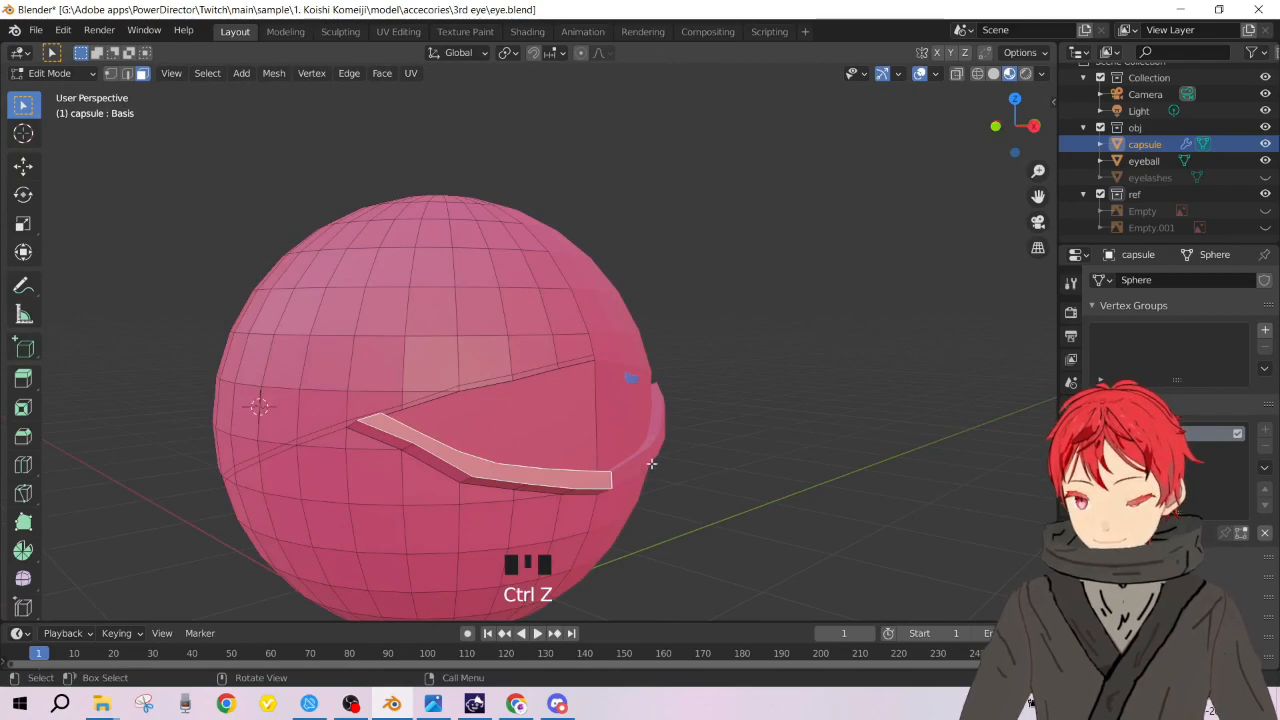
Step: Activate the Inset Faces tool and select the large eye-opening face above the lower-lid ridge
left_click(23, 407)
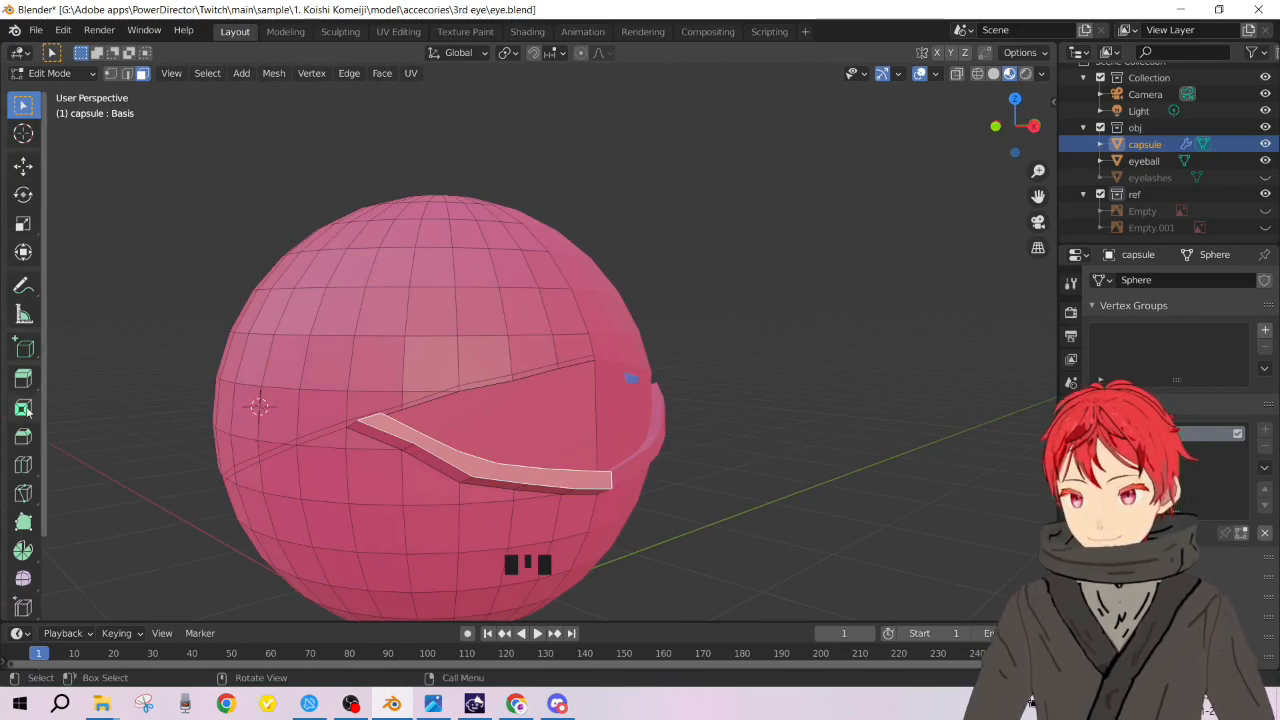
left_click(532, 457)
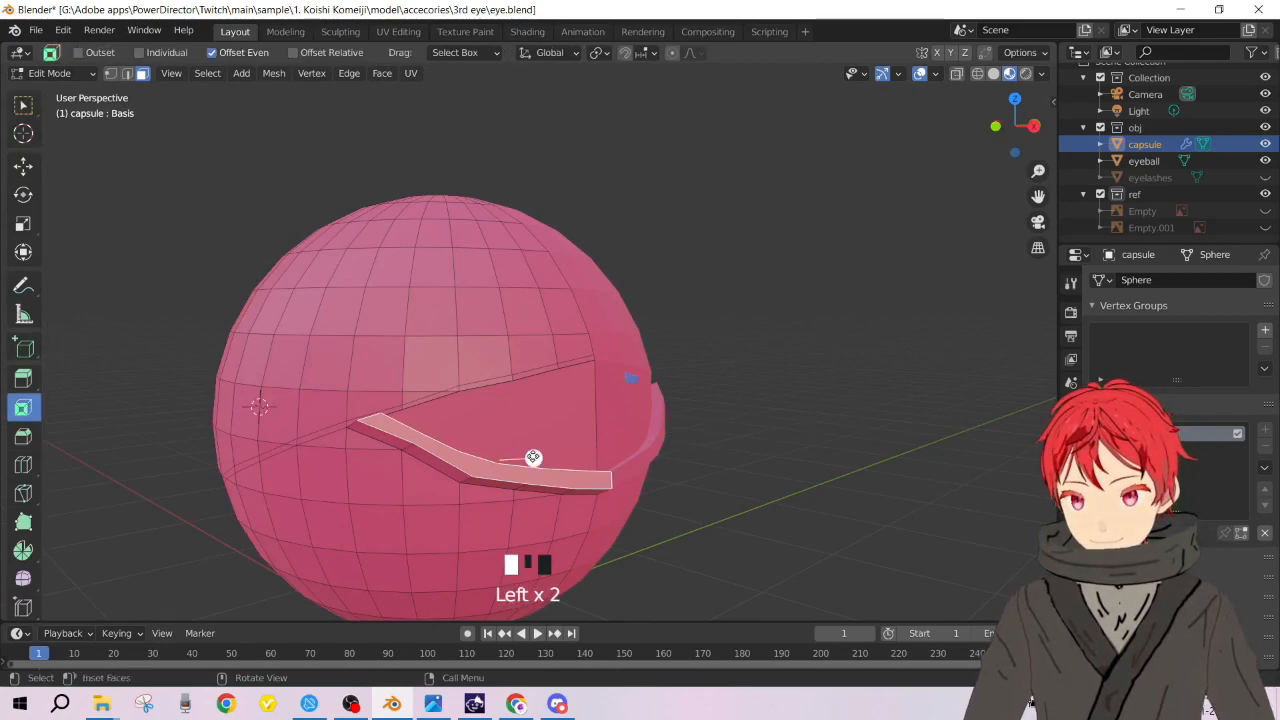
left_click(531, 457)
left_click(766, 443, "ctrl")
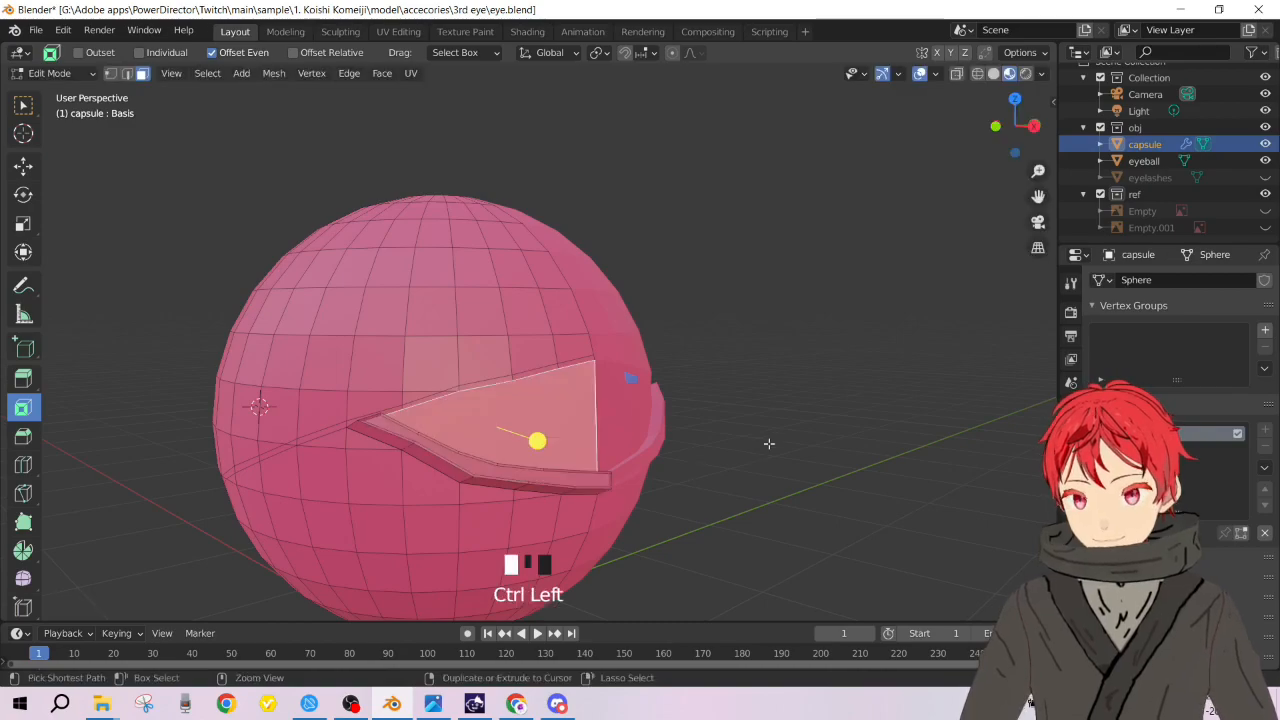
Step: Undo the eye-opening face selection and several earlier edits on the lower-lid ridge
key("ctrl+z")
key("ctrl+z")
key("ctrl+z")
key("ctrl+z")
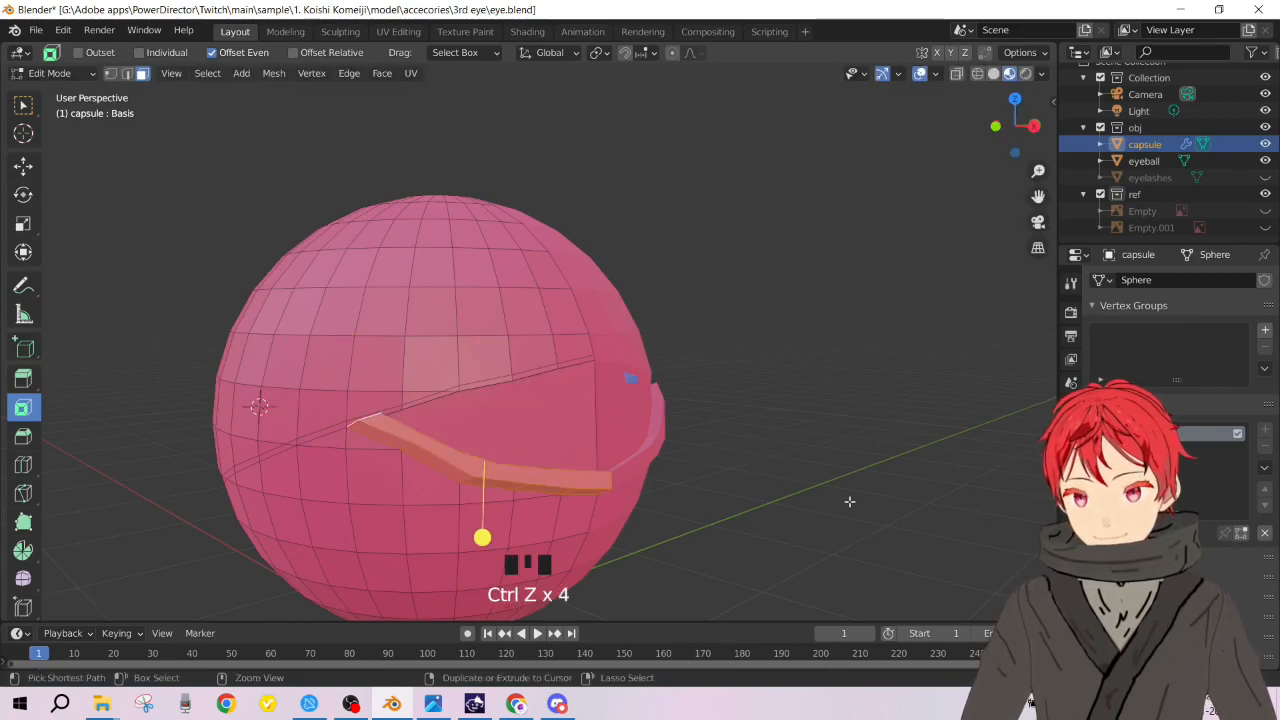
key("ctrl+z")
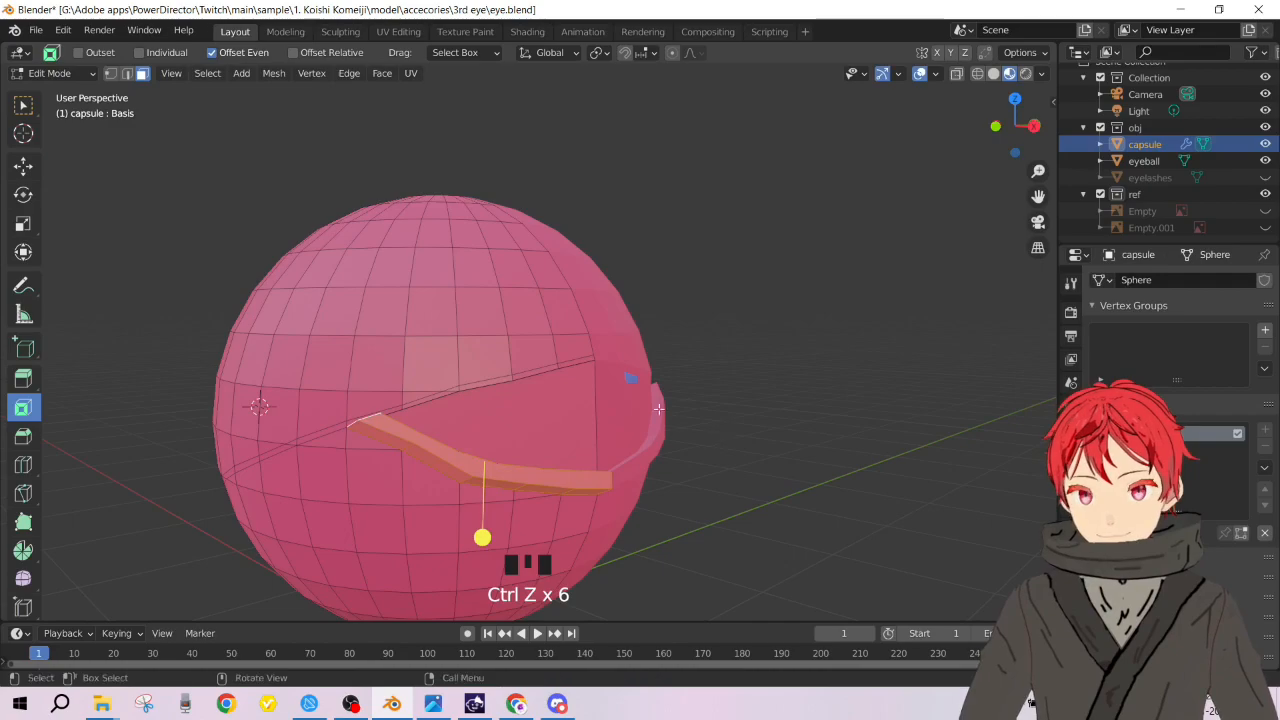
Step: Reopen the most recent file, eye.blend, without saving the current changes
left_click(35, 30)
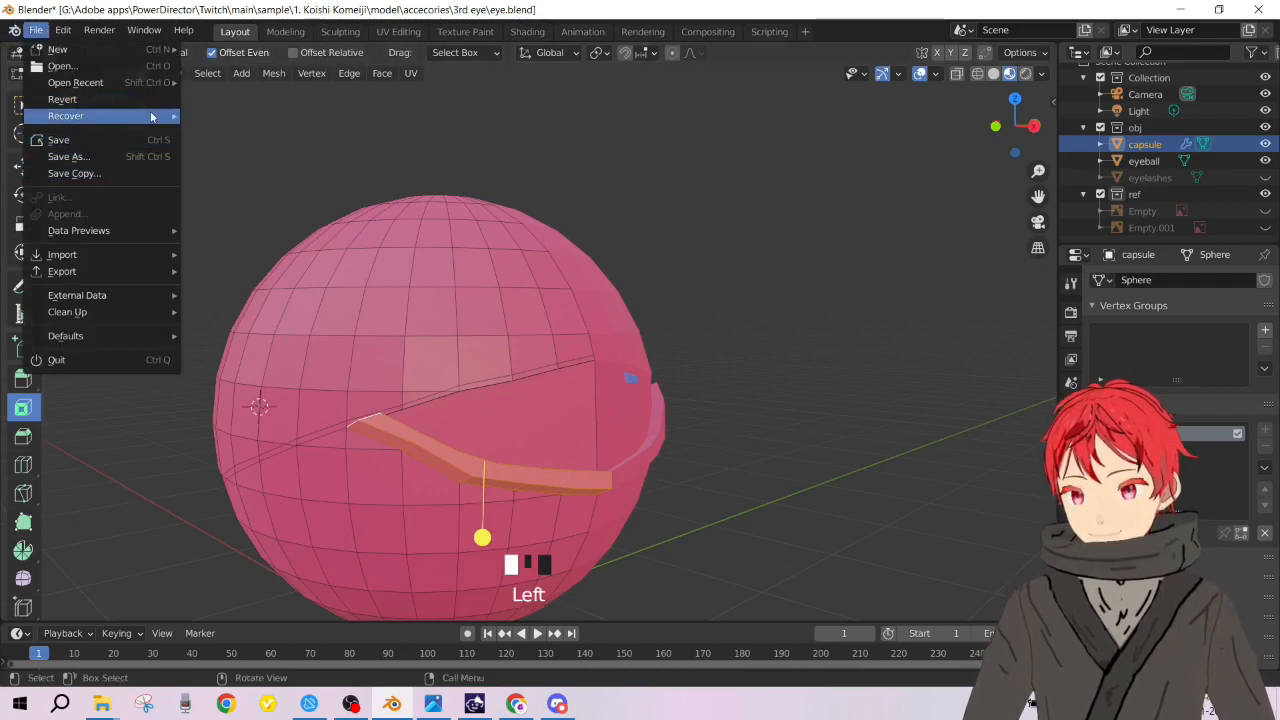
mouse_move(149, 120)
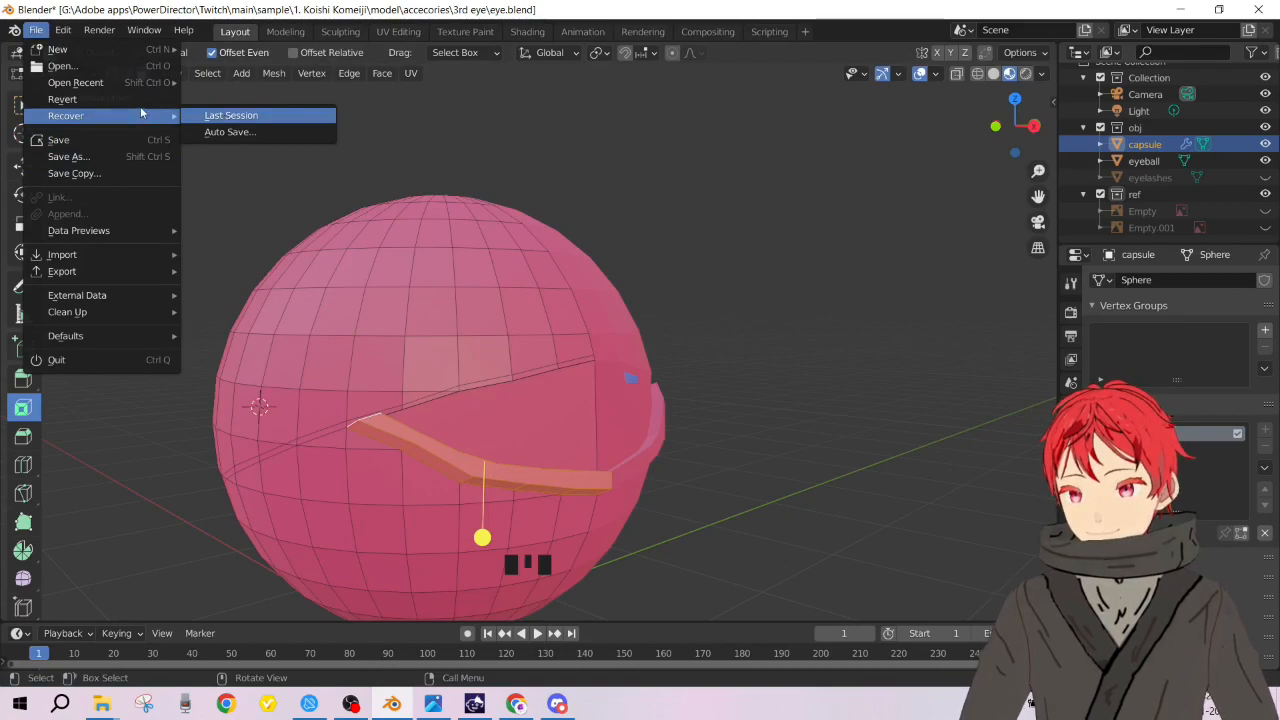
mouse_move(141, 85)
left_click(222, 83)
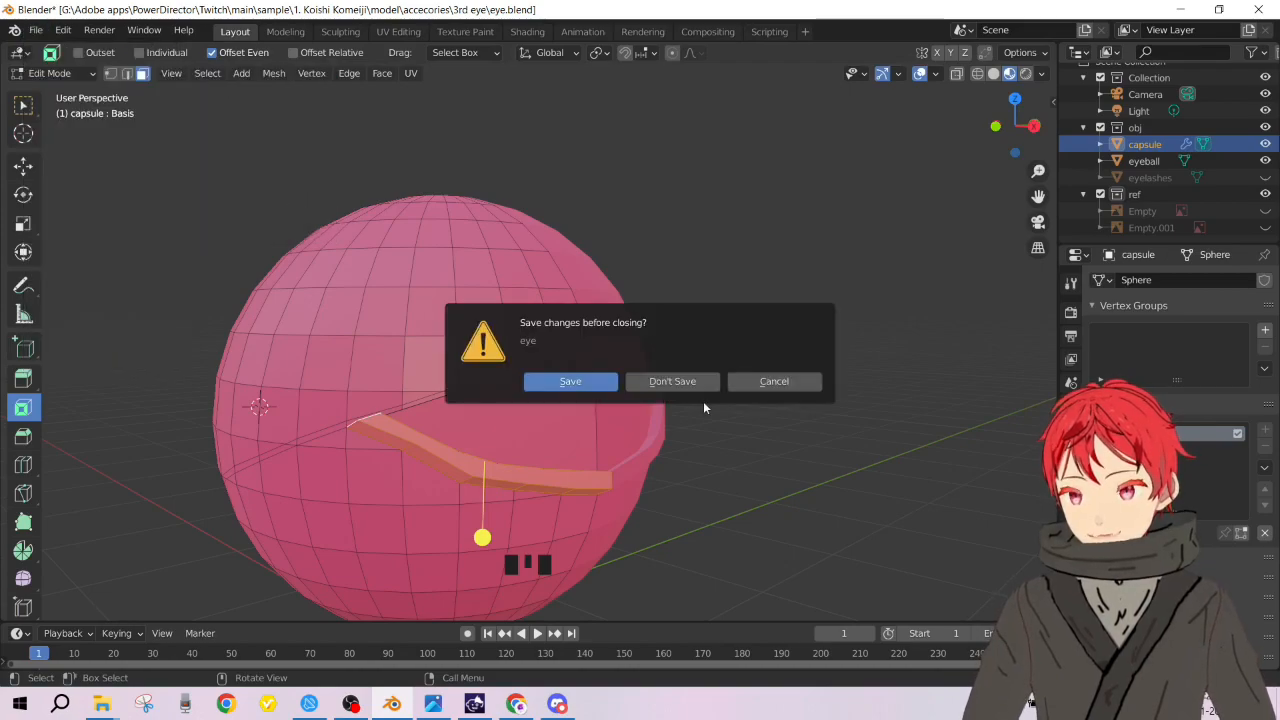
left_click(673, 381)
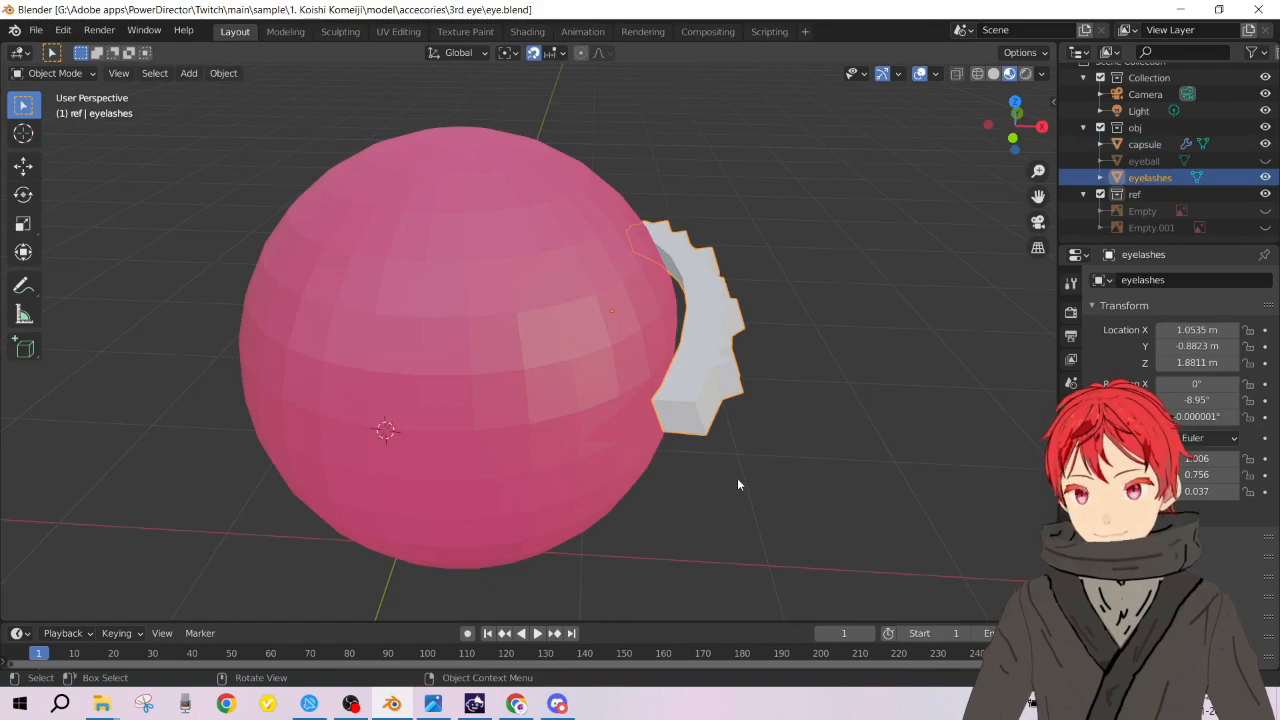
Step: Delete the eyelashes object in front of the capsule and unhide the eyeball object
middle_click_drag(716, 453, 630, 418)
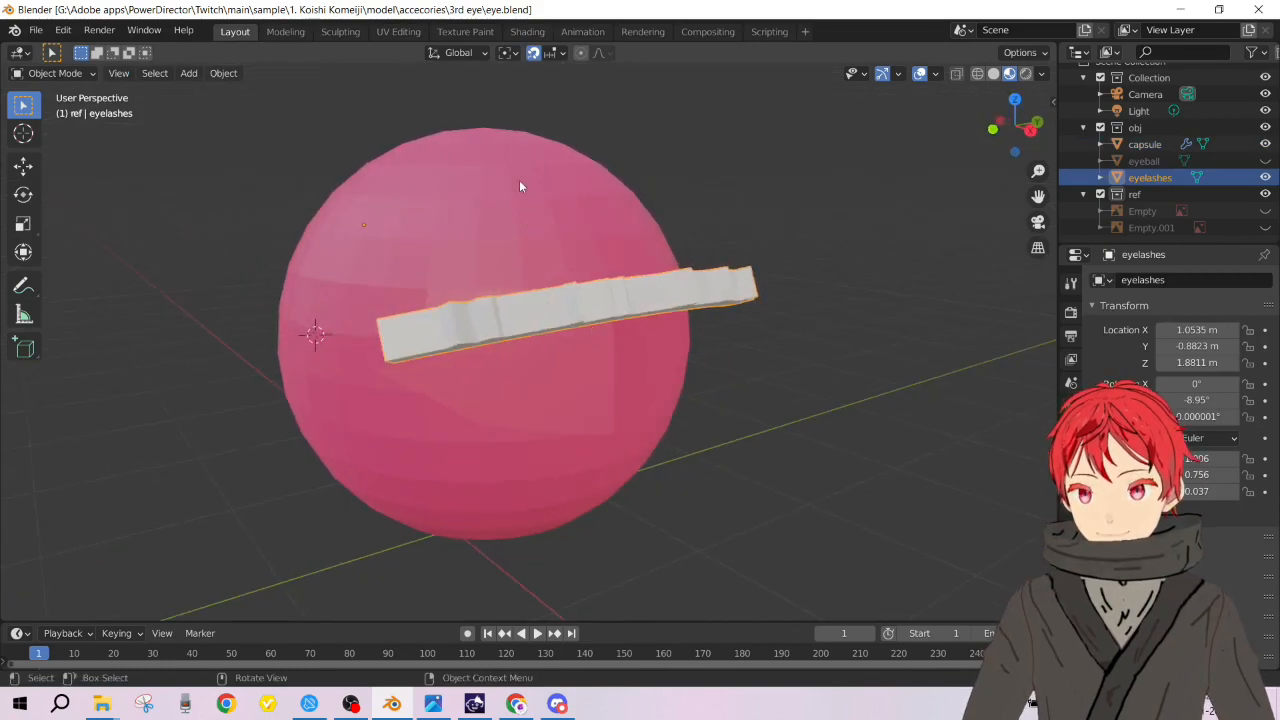
left_click(519, 186)
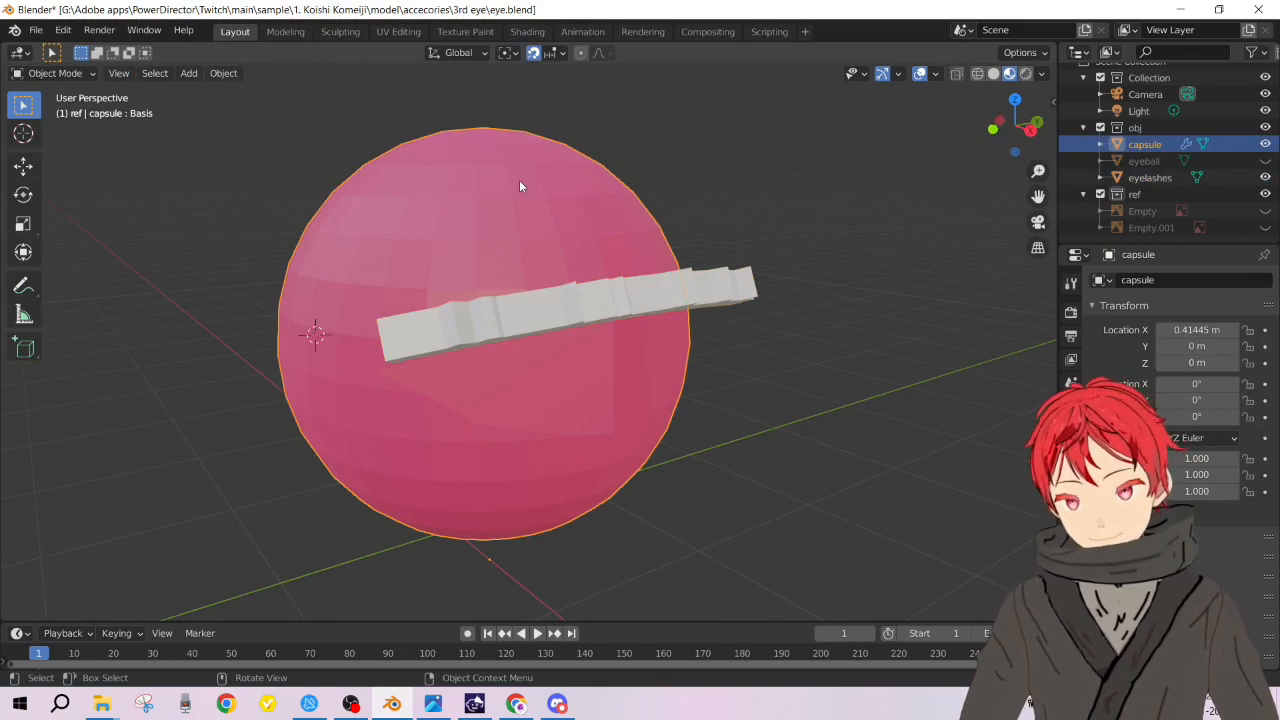
left_click(737, 291)
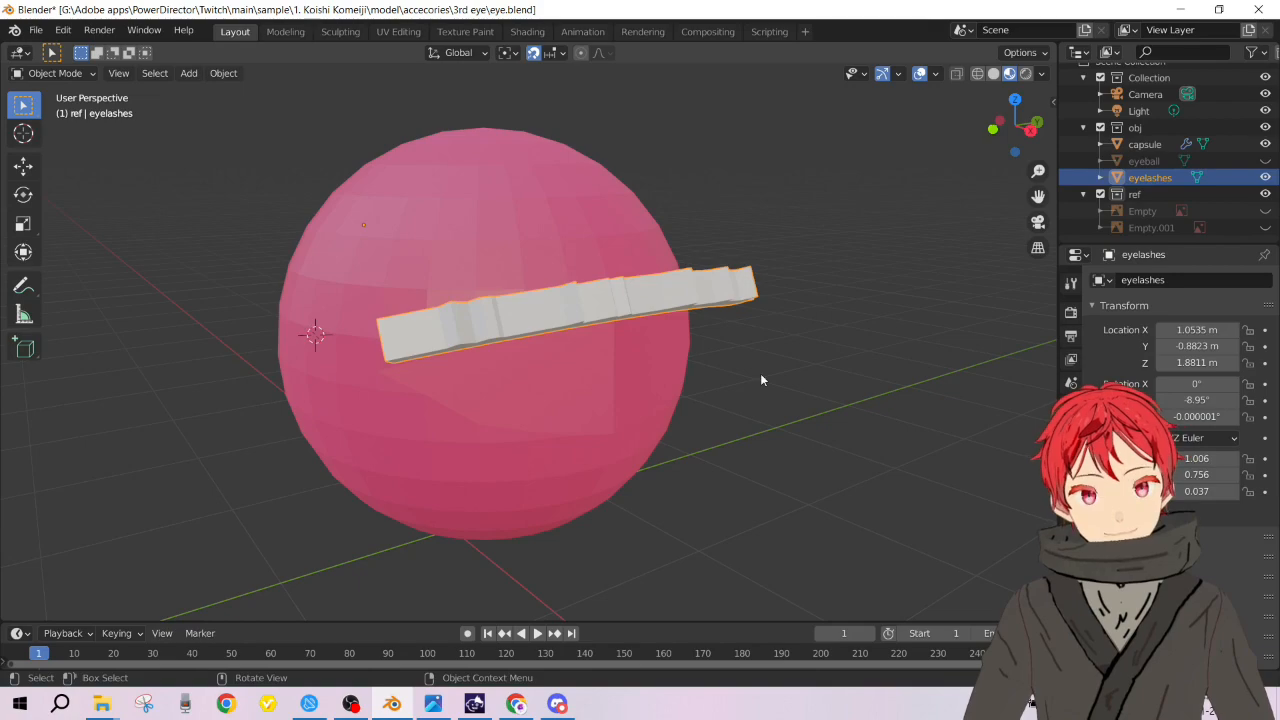
key("Delete")
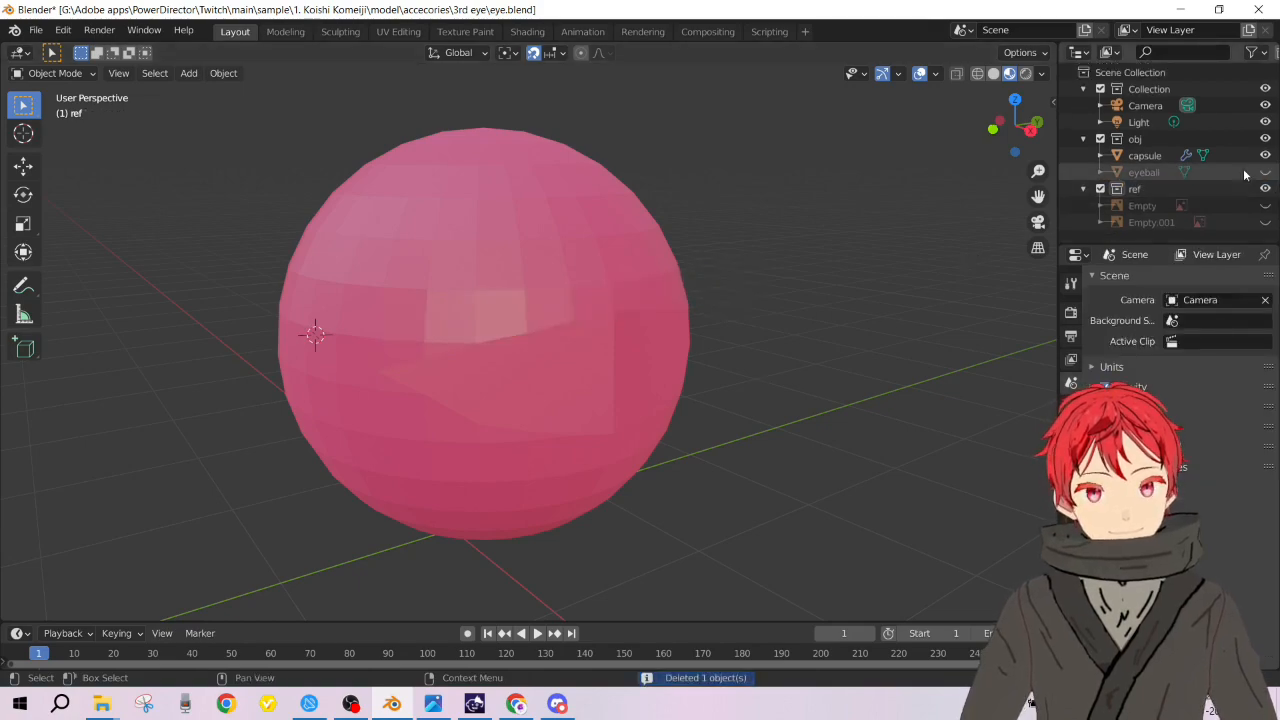
left_click(1265, 172)
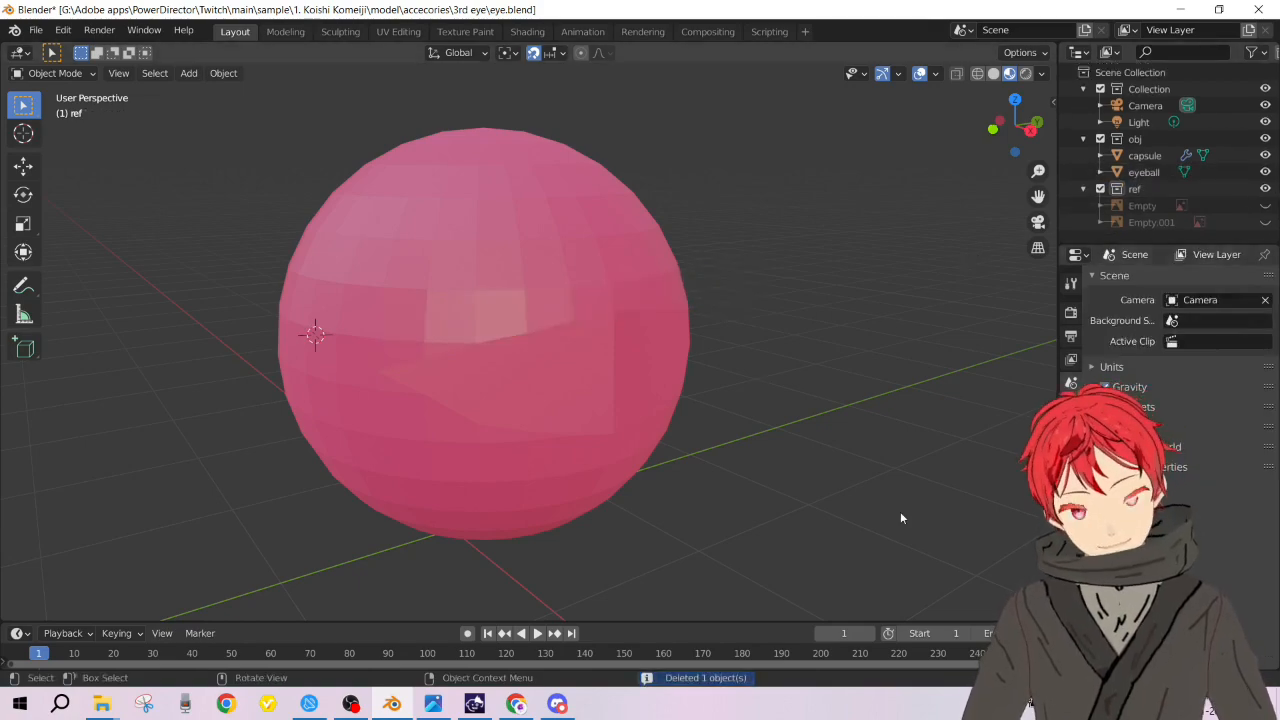